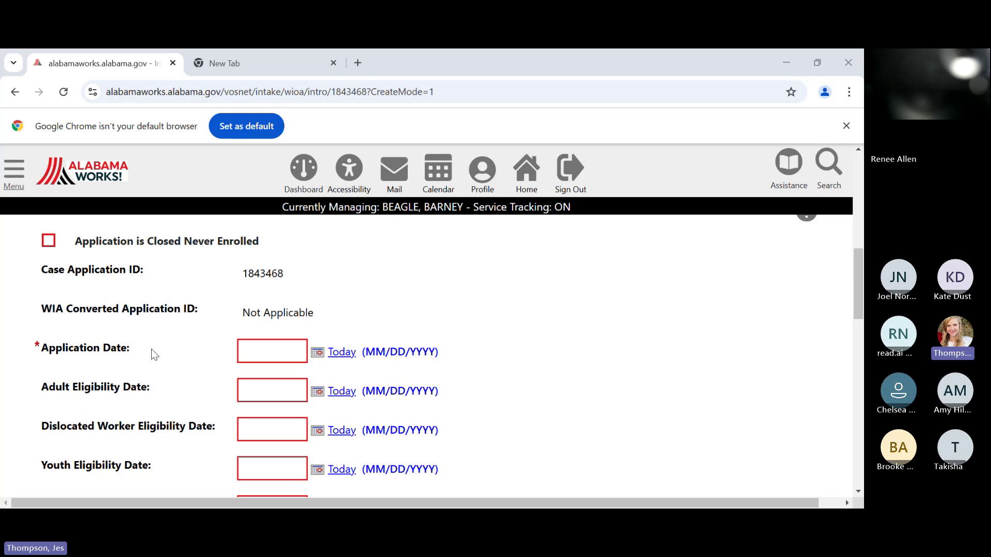
# - Fill both the Application Date and Youth Eligibility Date fields with 01/21/2025
pyautogui.scroll(-2, 150, 349)
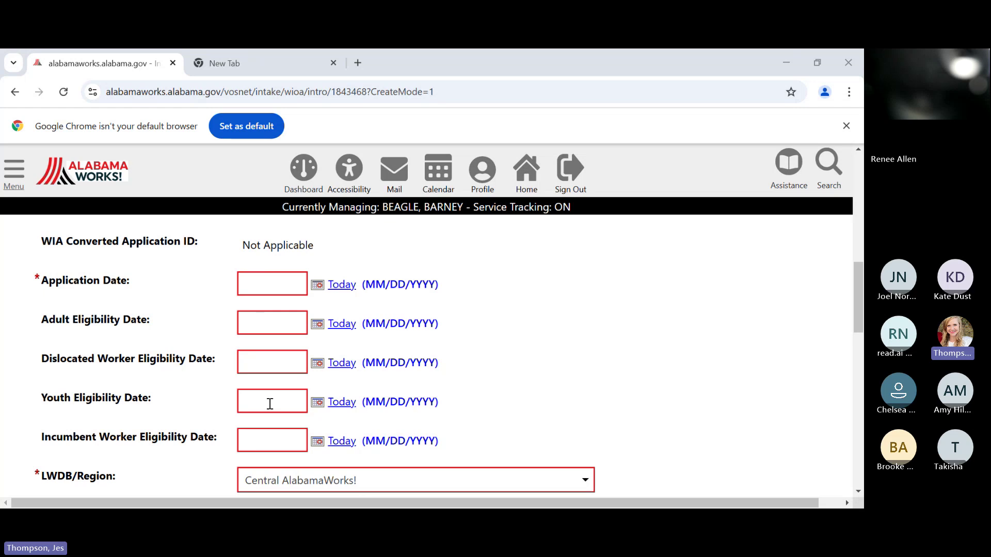
pyautogui.click(280, 287)
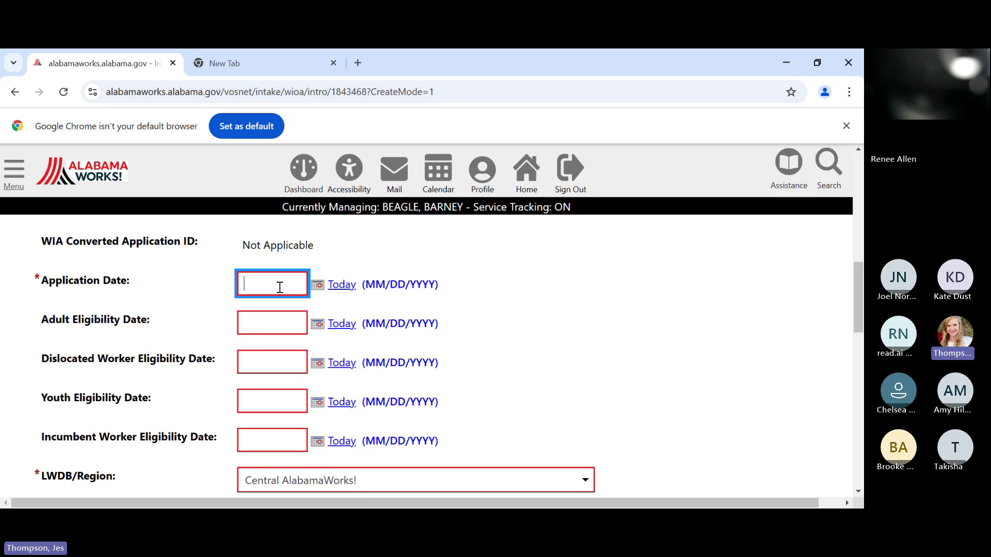
pyautogui.write('01/21/2025')
pyautogui.click(272, 406)
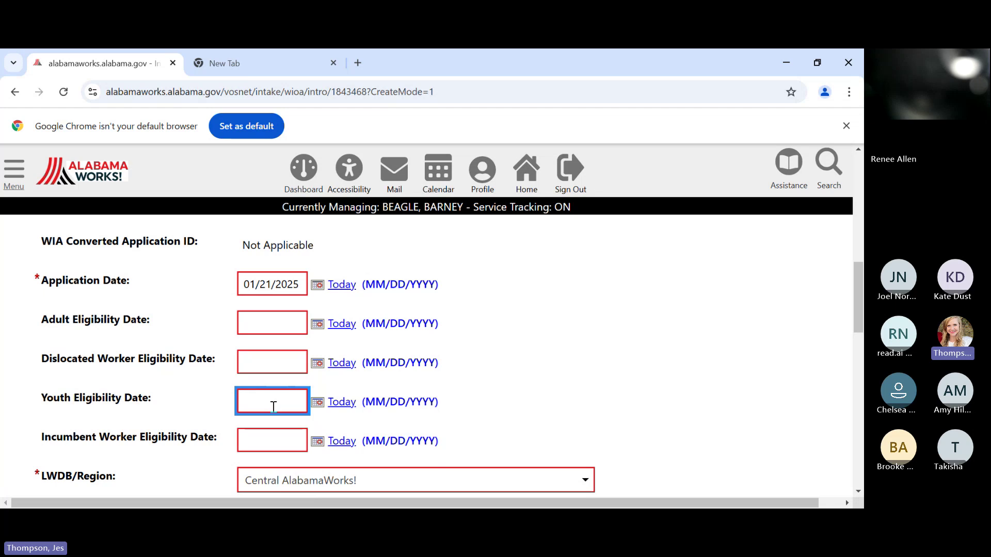
pyautogui.write('01/21/2025')
pyautogui.scroll(-1, 552, 364)
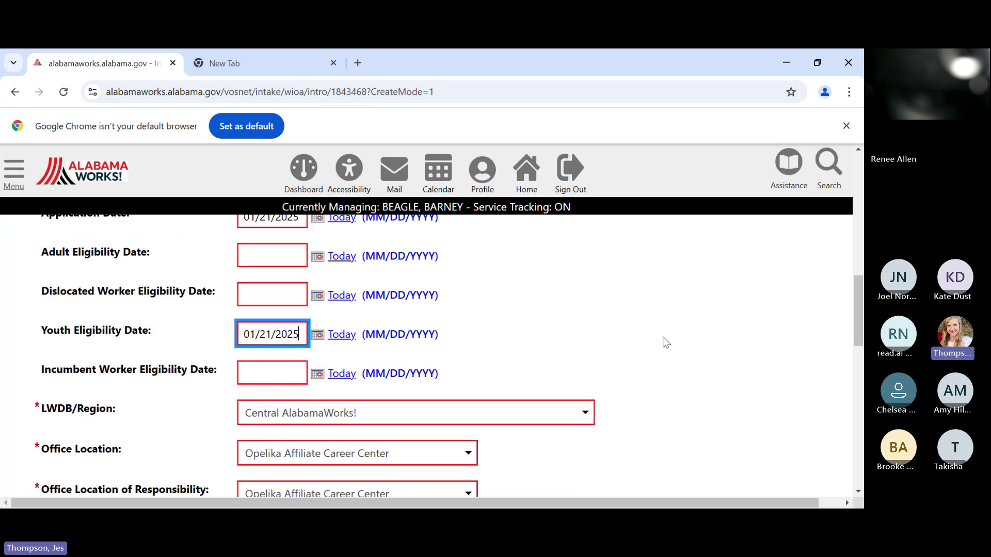
pyautogui.scroll(-1, 617, 330)
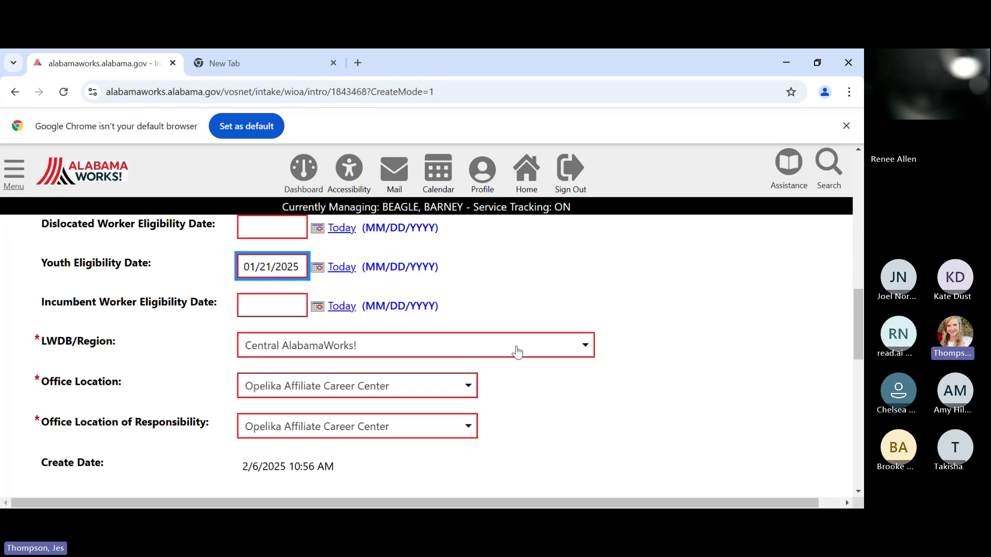
pyautogui.click(571, 355)
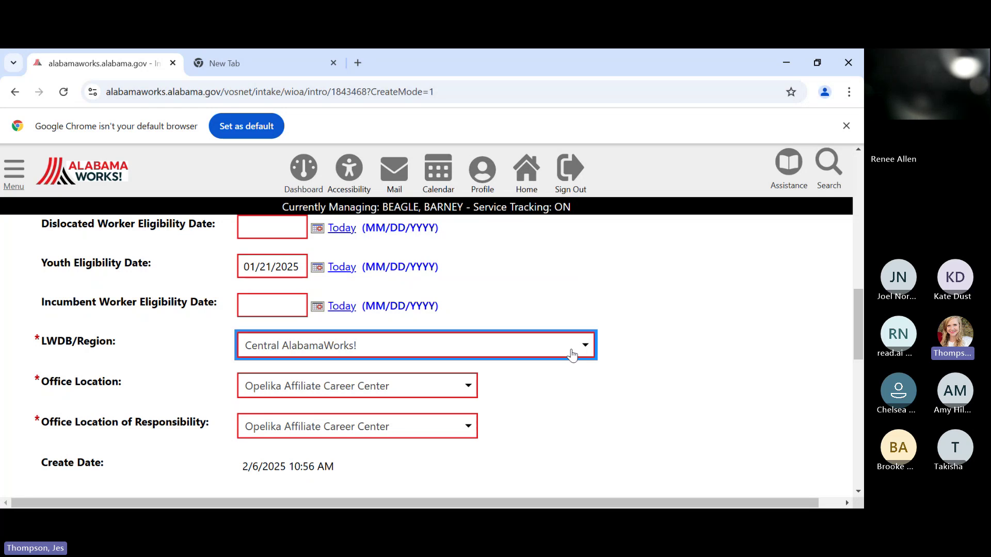
pyautogui.click(572, 407)
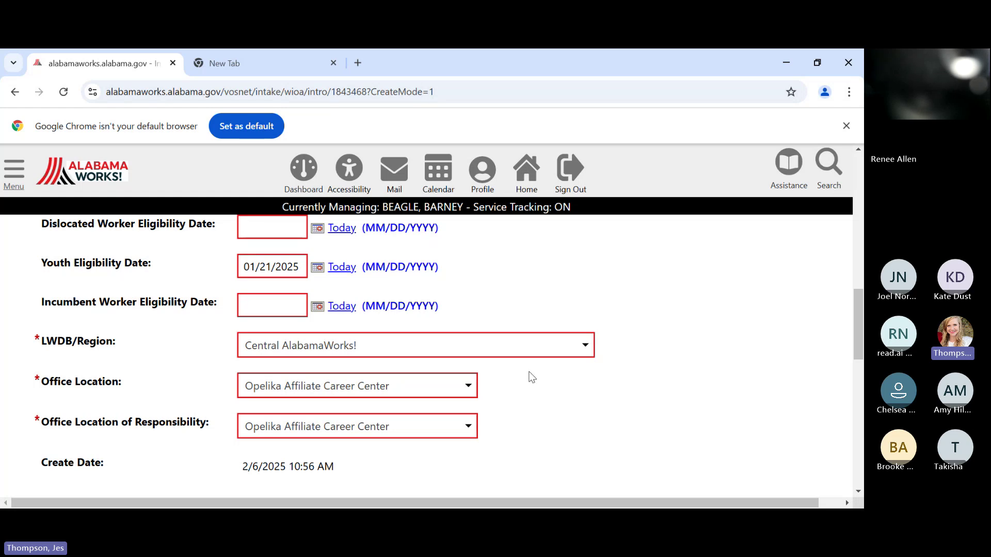
pyautogui.click(436, 387)
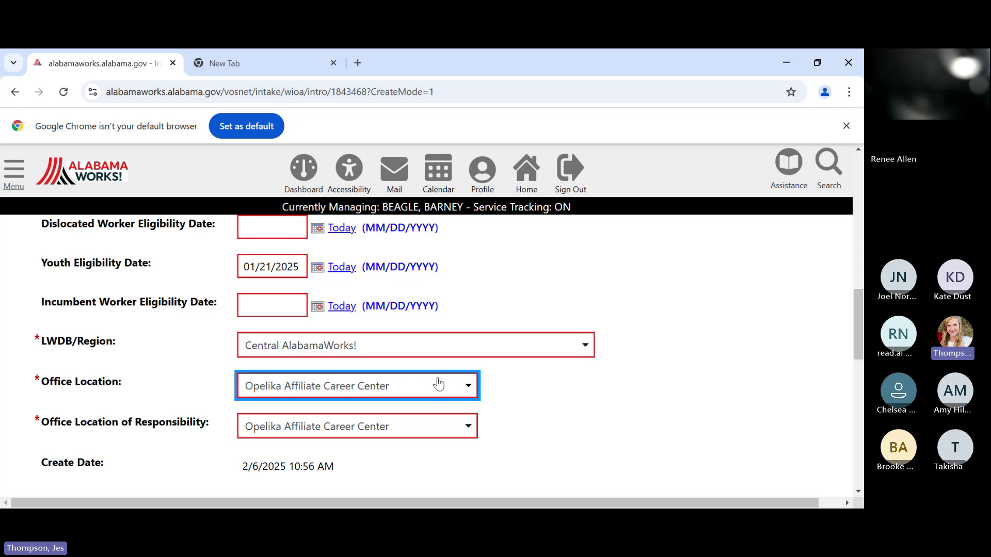
pyautogui.click(513, 402)
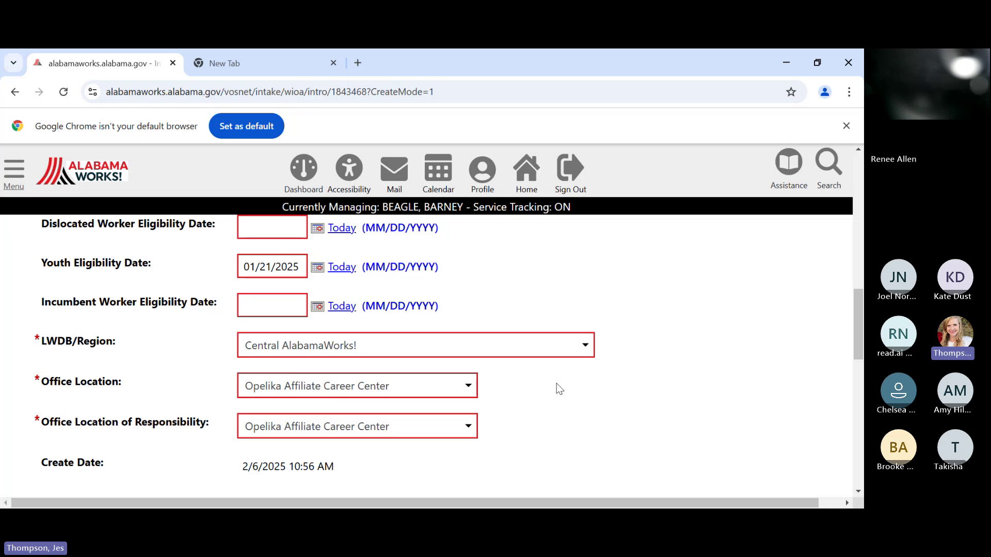
pyautogui.scroll(-1, 559, 389)
pyautogui.scroll(-1, 558, 388)
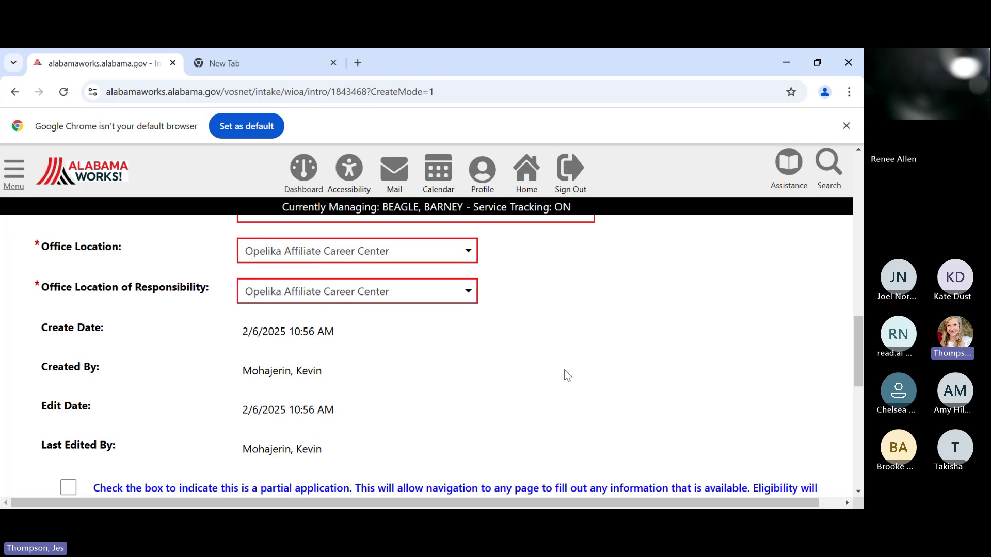
pyautogui.scroll(-3, 566, 374)
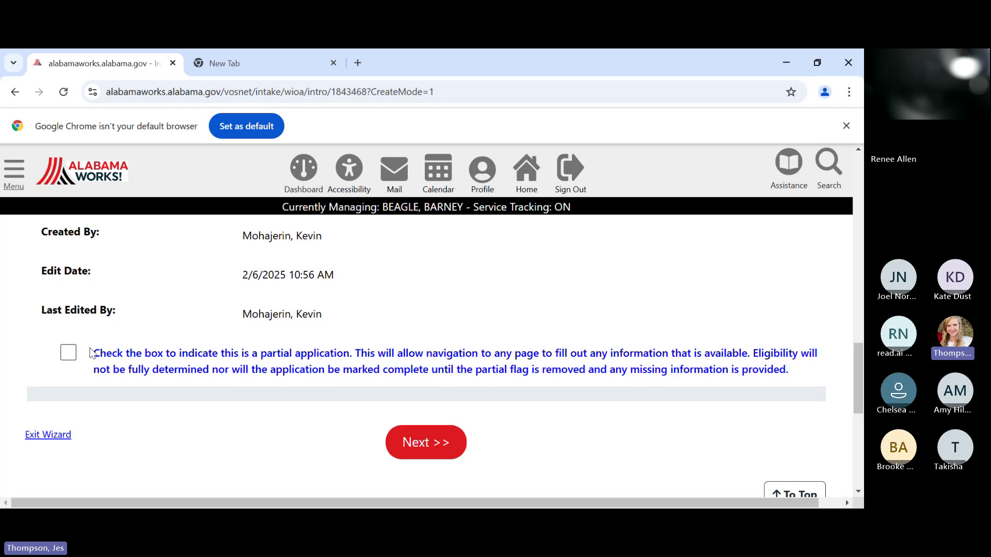
# - Save the Intro page with Next >> and scroll the Contact Information form down to SSN Verify
pyautogui.click(425, 451)
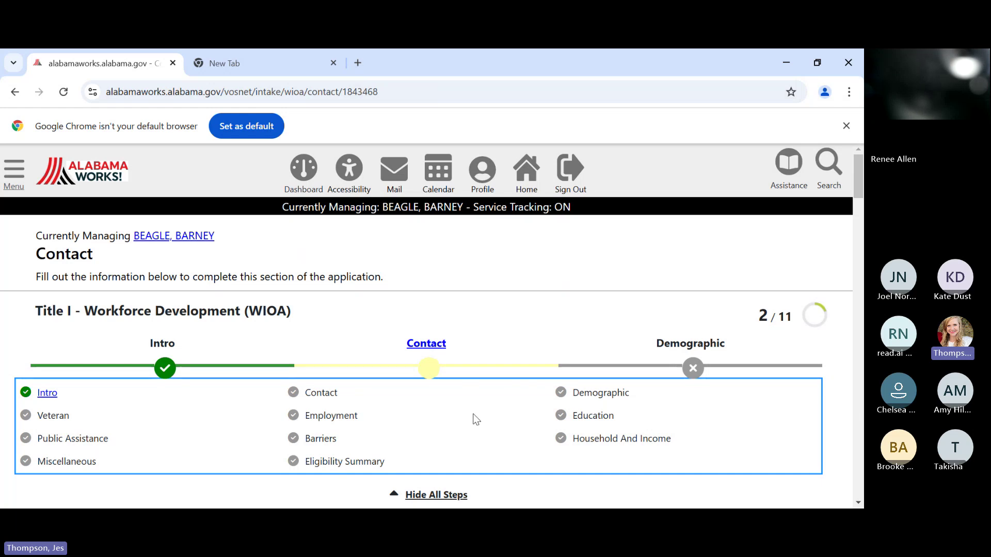
pyautogui.scroll(-5, 472, 418)
pyautogui.scroll(-1, 476, 419)
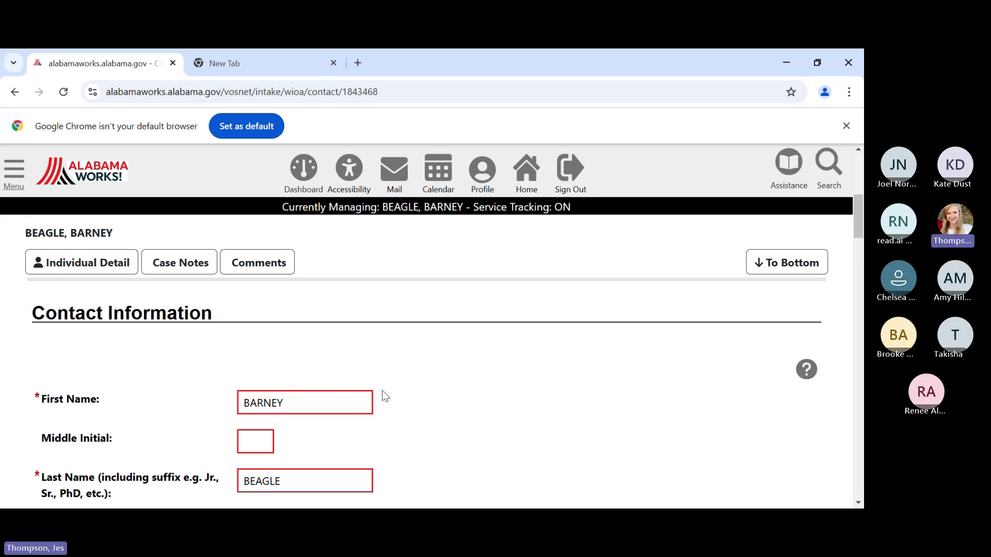
pyautogui.scroll(-3, 402, 385)
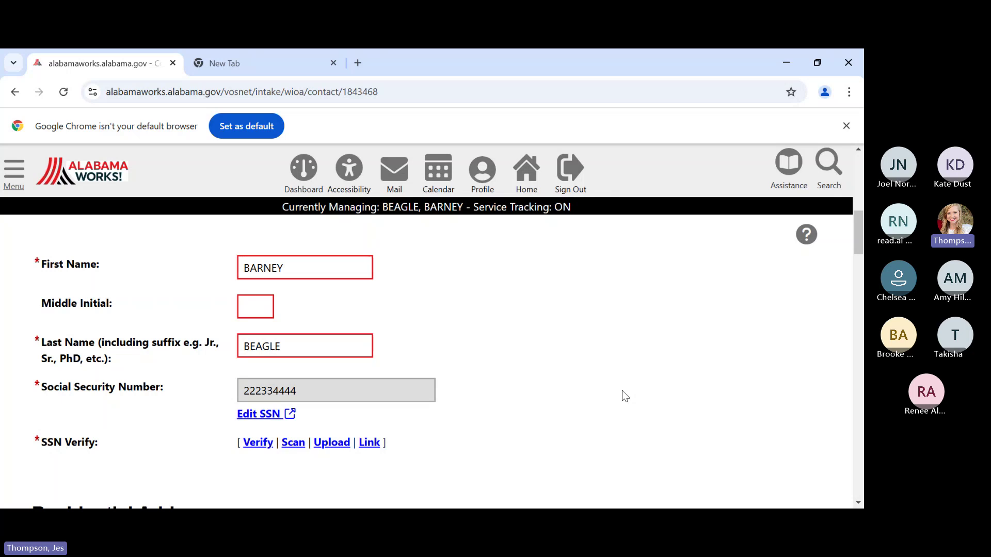
pyautogui.scroll(-1, 625, 396)
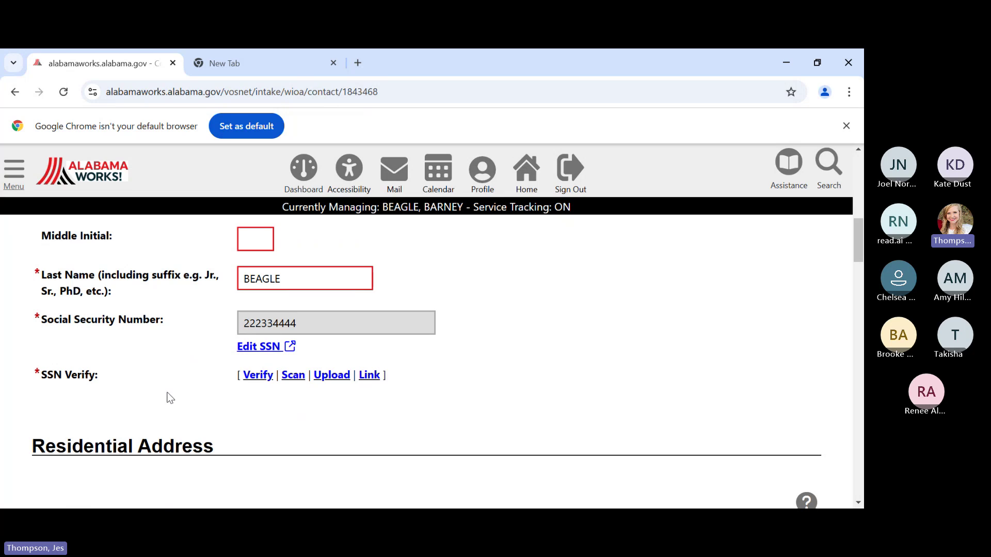
# - Choose Social Security Card from the SSN Verify document options
pyautogui.click(266, 382)
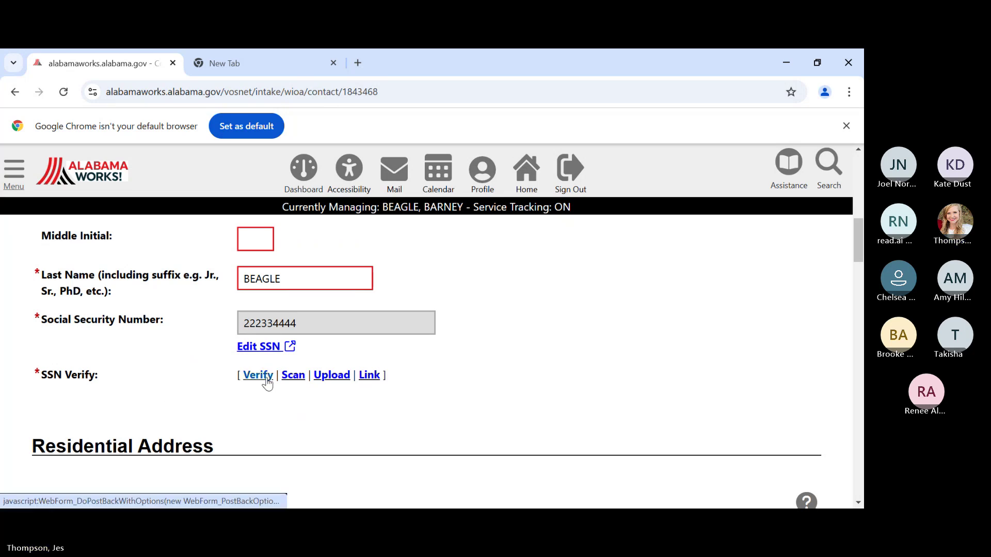
pyautogui.scroll(-1, 436, 400)
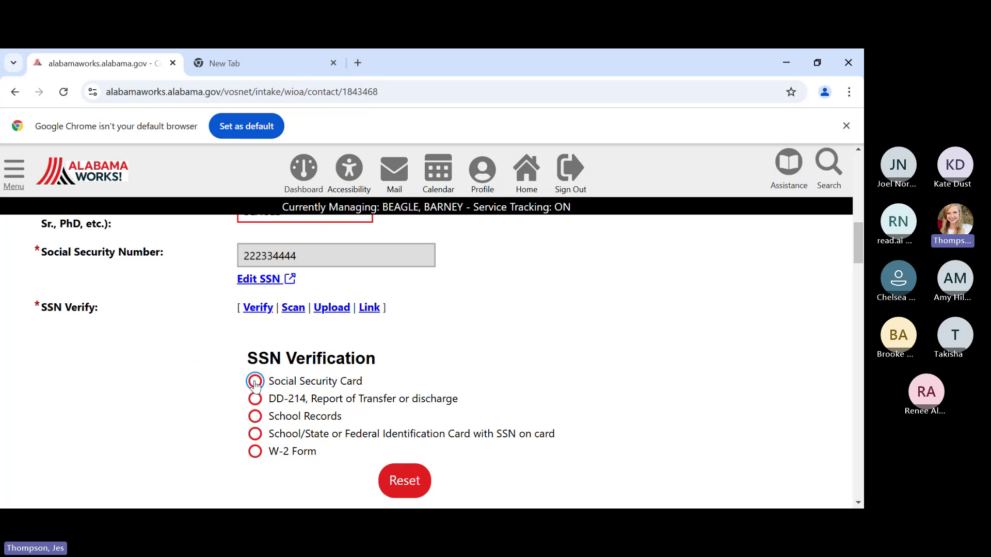
pyautogui.click(255, 383)
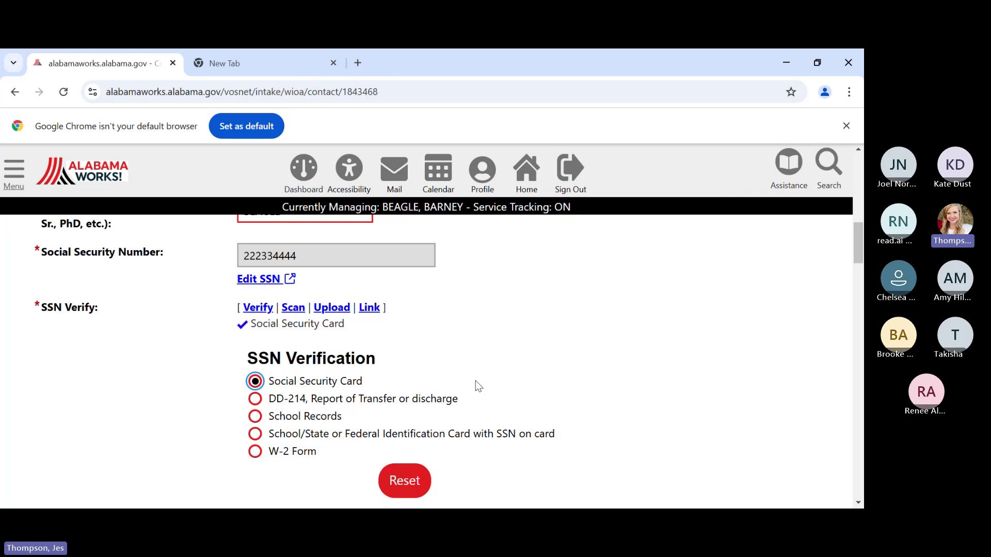
pyautogui.scroll(-3, 495, 387)
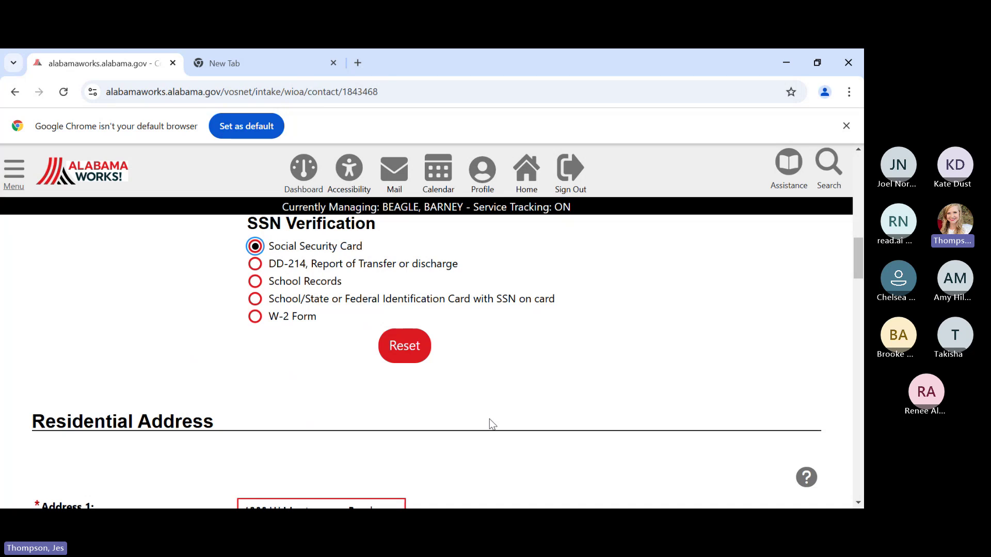
# - Open the Address Verify options and confirm Driver's License is selected as proof of residence
pyautogui.scroll(-3, 490, 424)
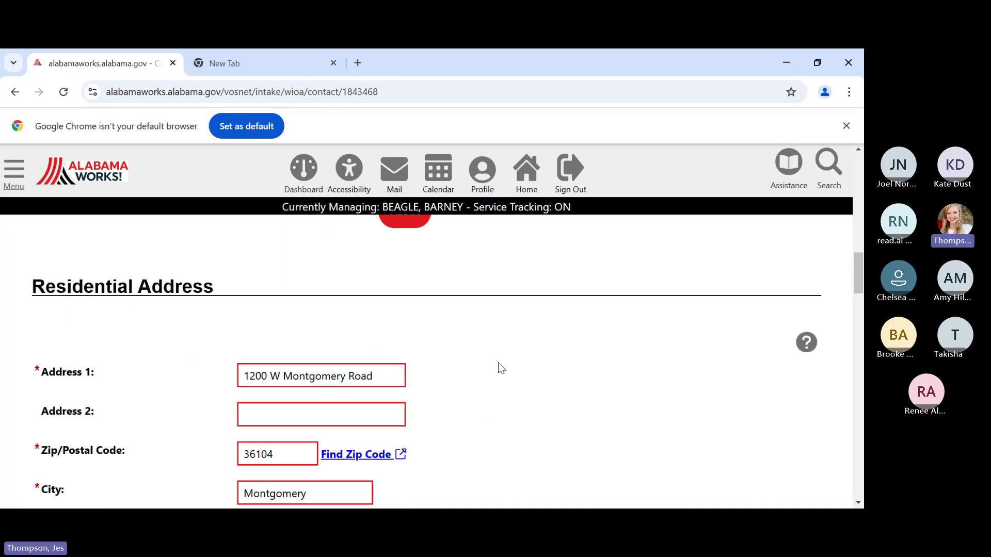
pyautogui.scroll(-1, 499, 367)
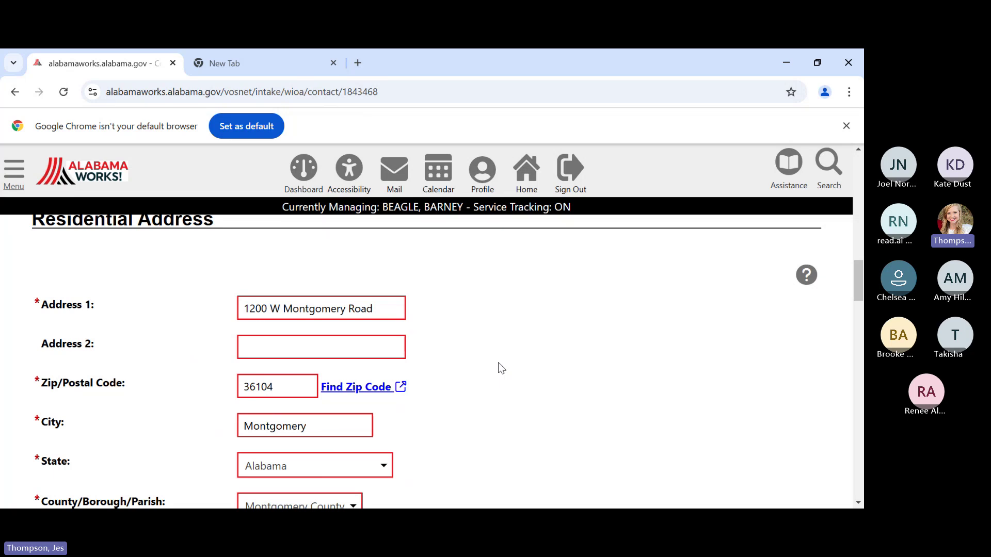
pyautogui.scroll(-3, 499, 367)
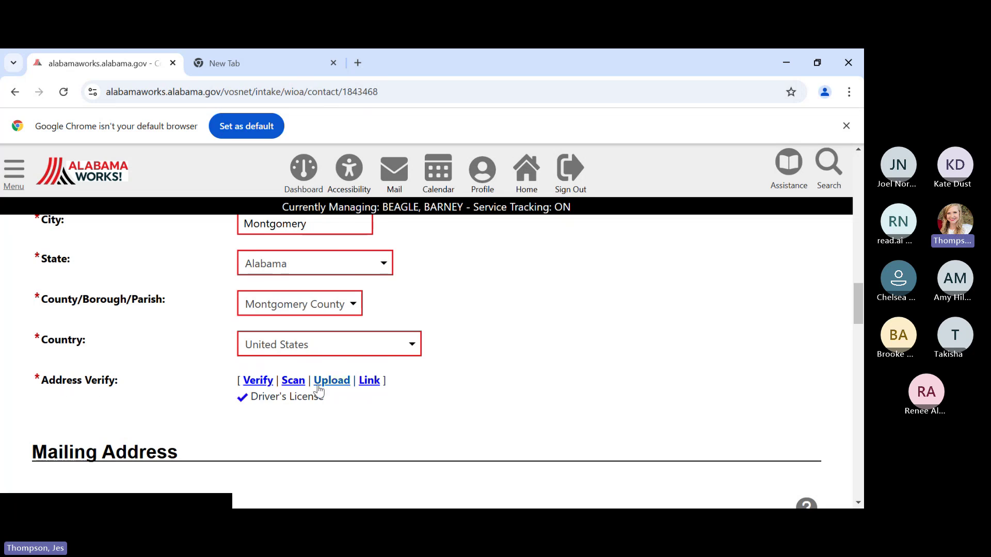
pyautogui.click(255, 384)
pyautogui.scroll(-1, 518, 402)
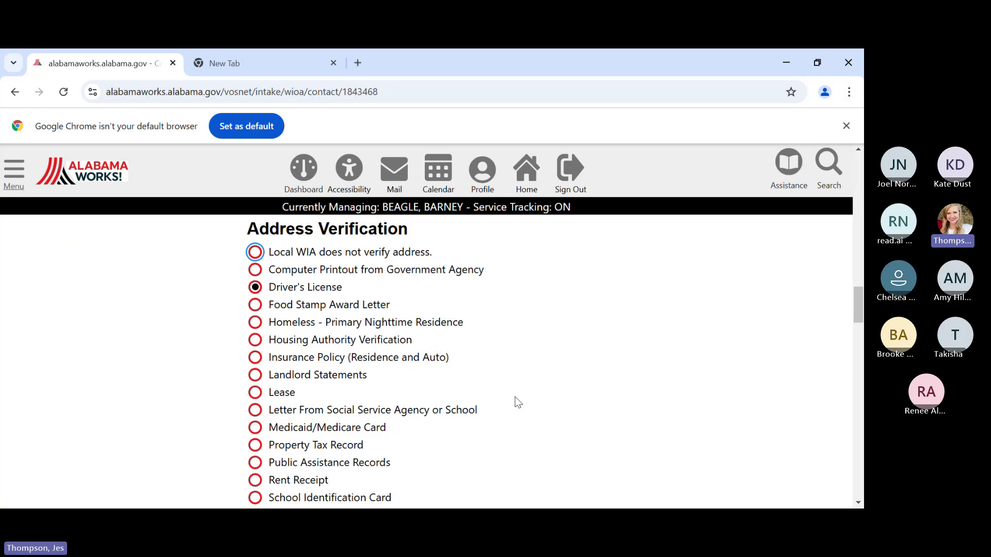
pyautogui.scroll(-1, 517, 402)
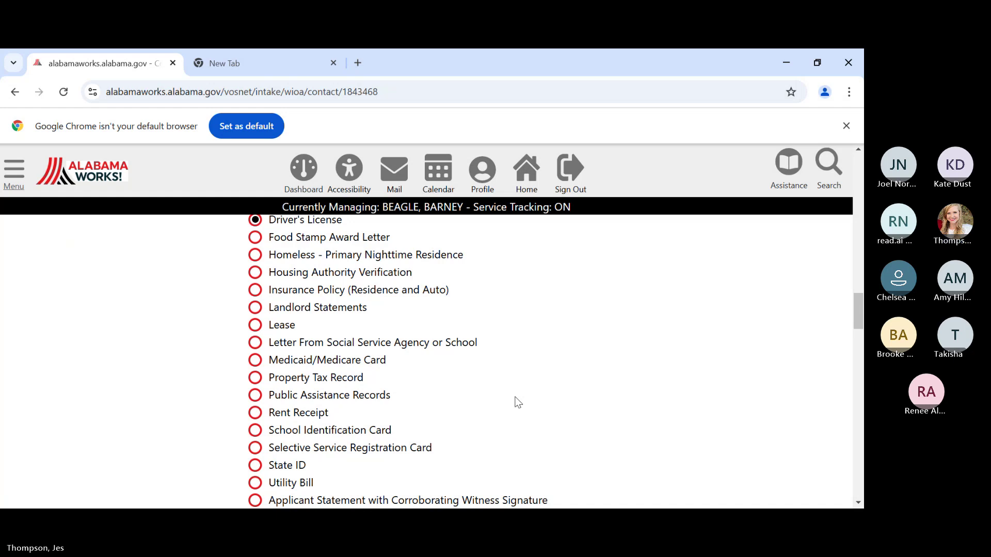
pyautogui.scroll(-1, 517, 401)
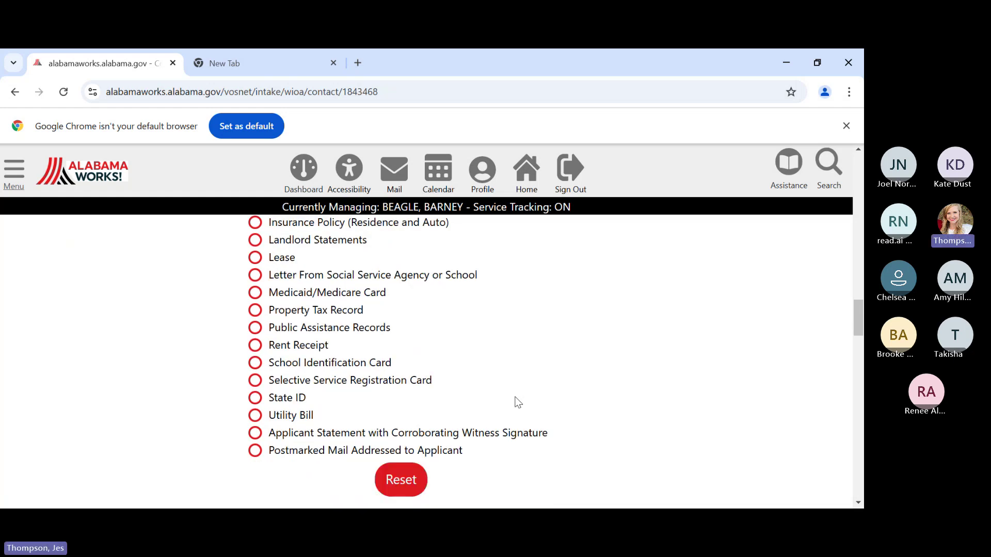
pyautogui.scroll(1, 517, 402)
pyautogui.scroll(2, 517, 402)
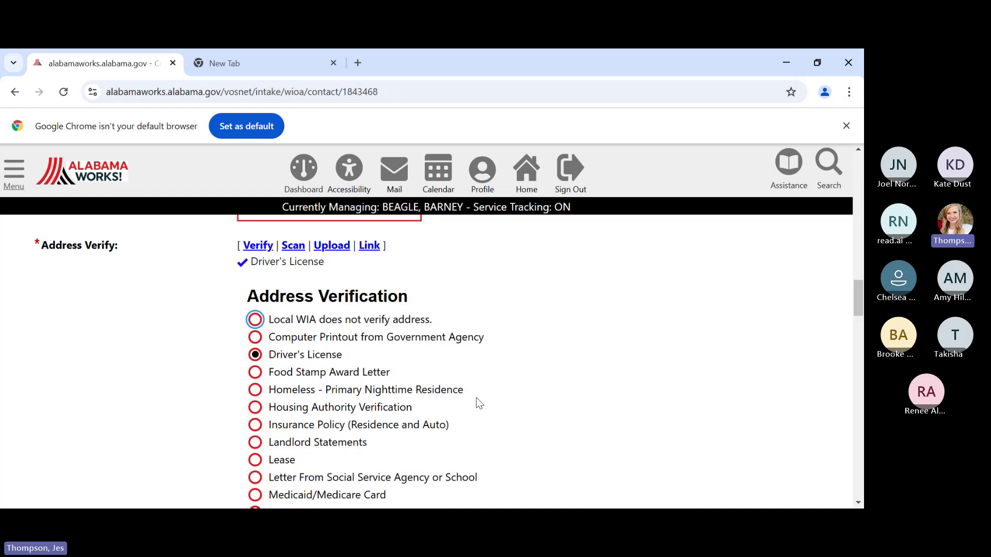
pyautogui.scroll(-3, 478, 403)
# - Tick 'use the residential address' for the mailing address and scroll on to Phone Information
pyautogui.scroll(-5, 478, 401)
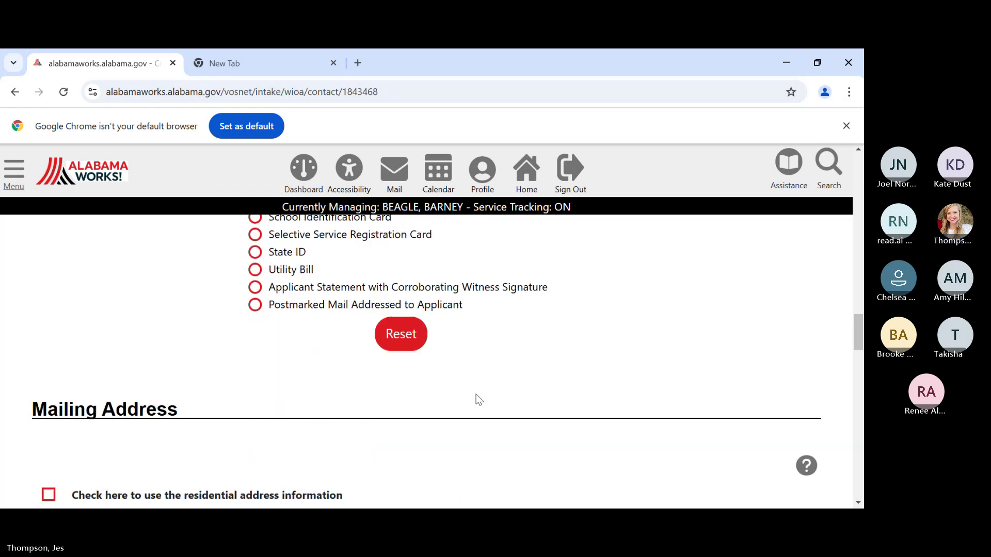
pyautogui.scroll(-1, 479, 400)
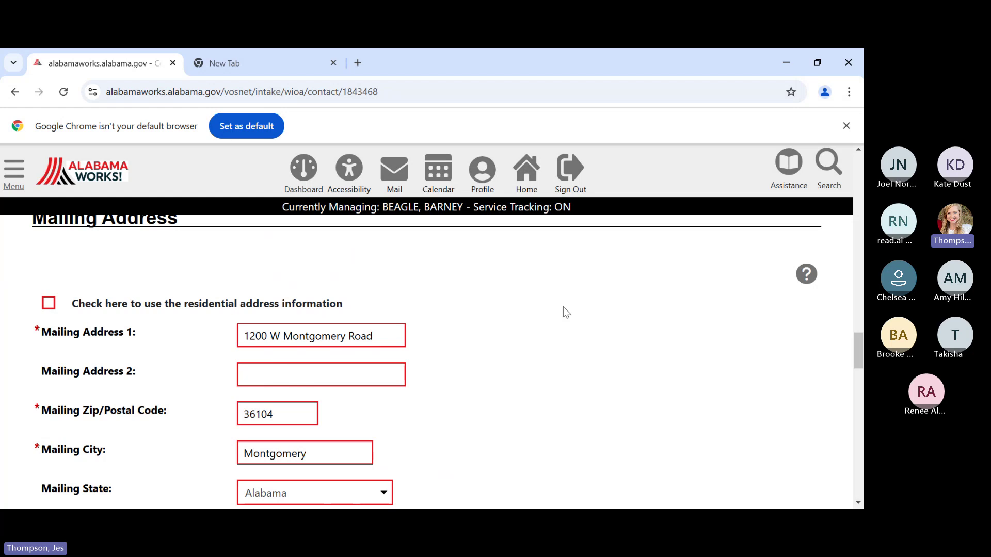
pyautogui.scroll(1, 422, 369)
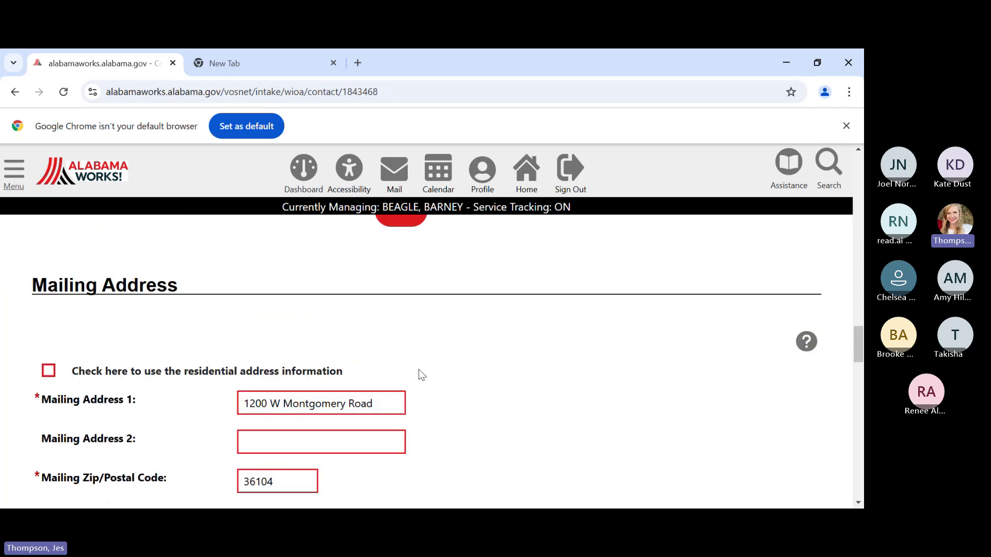
pyautogui.click(50, 375)
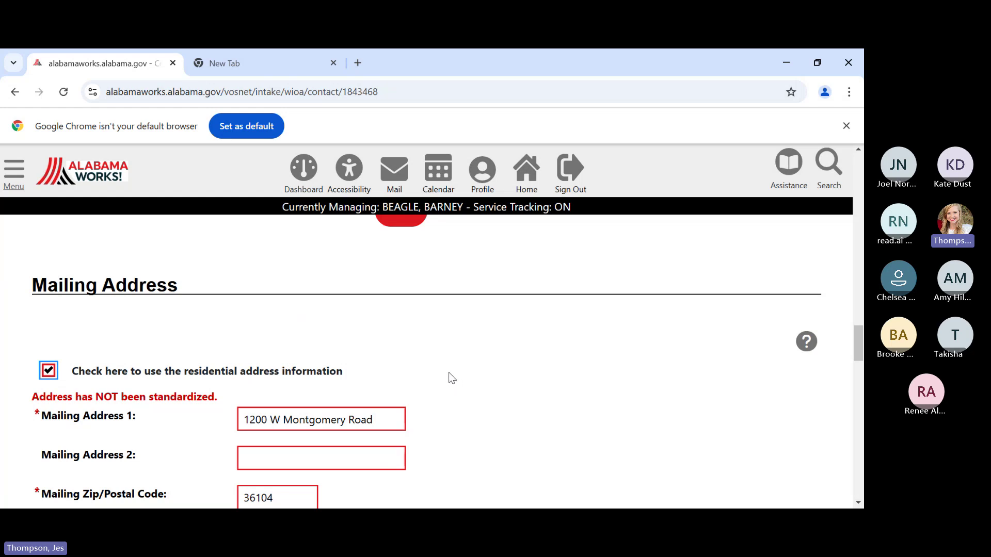
pyautogui.scroll(-1, 449, 374)
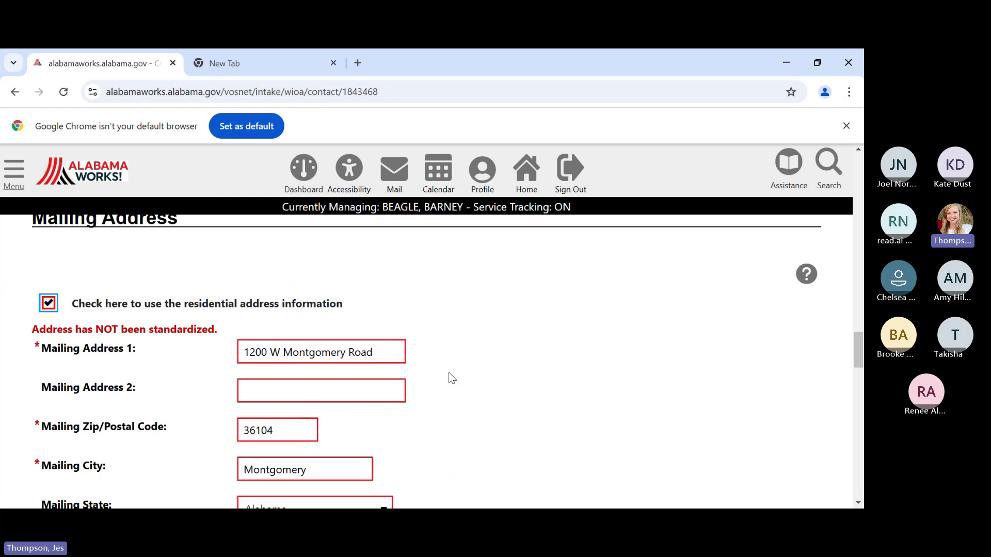
pyautogui.scroll(-5, 447, 372)
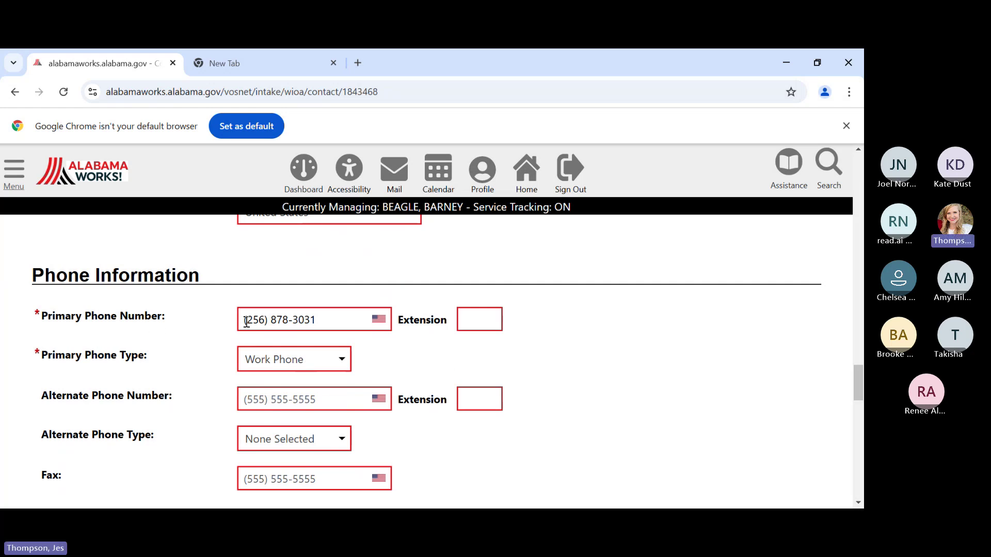
# - Keep Work Phone as Primary Phone Type, review Email Information, and save the Contact page with Next >>
pyautogui.click(341, 367)
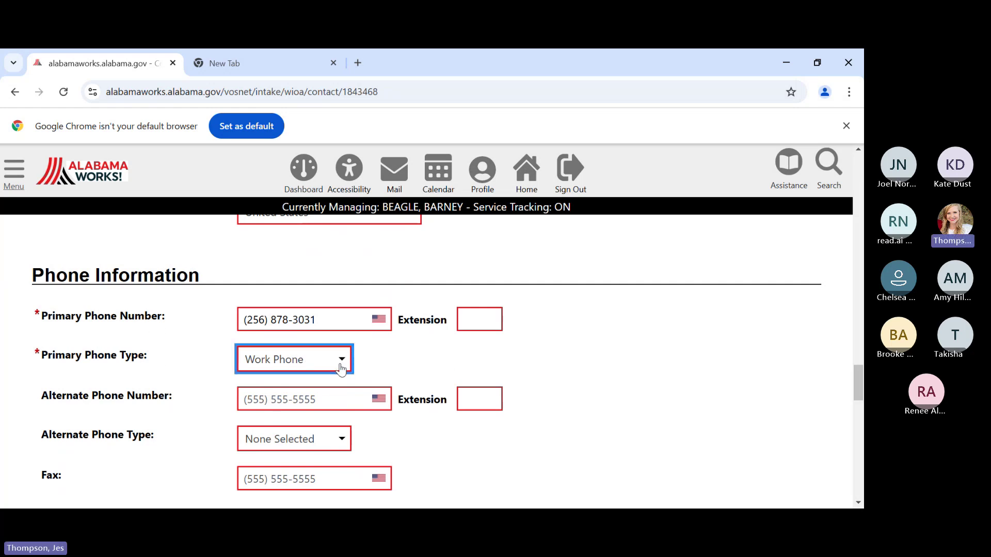
pyautogui.click(604, 397)
pyautogui.scroll(-2, 447, 458)
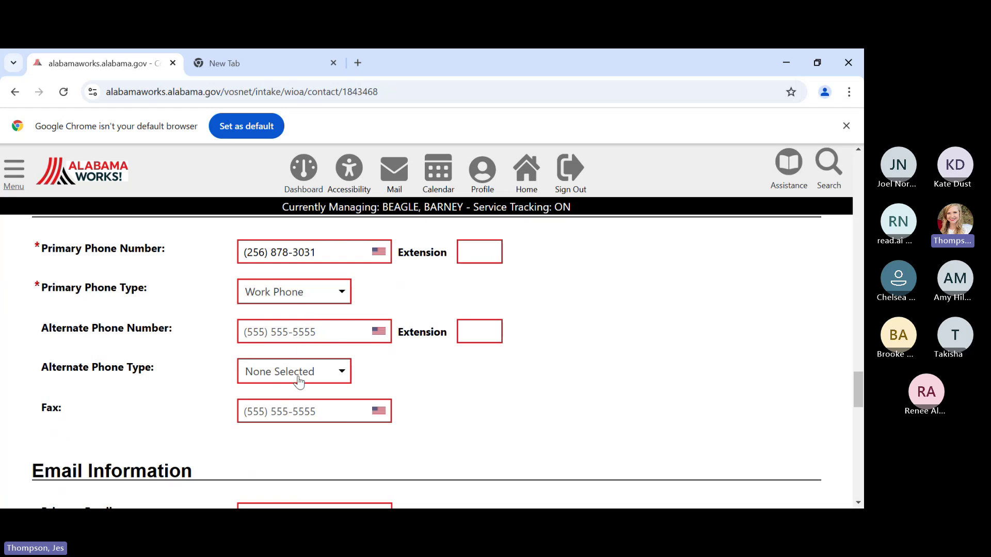
pyautogui.scroll(-4, 502, 375)
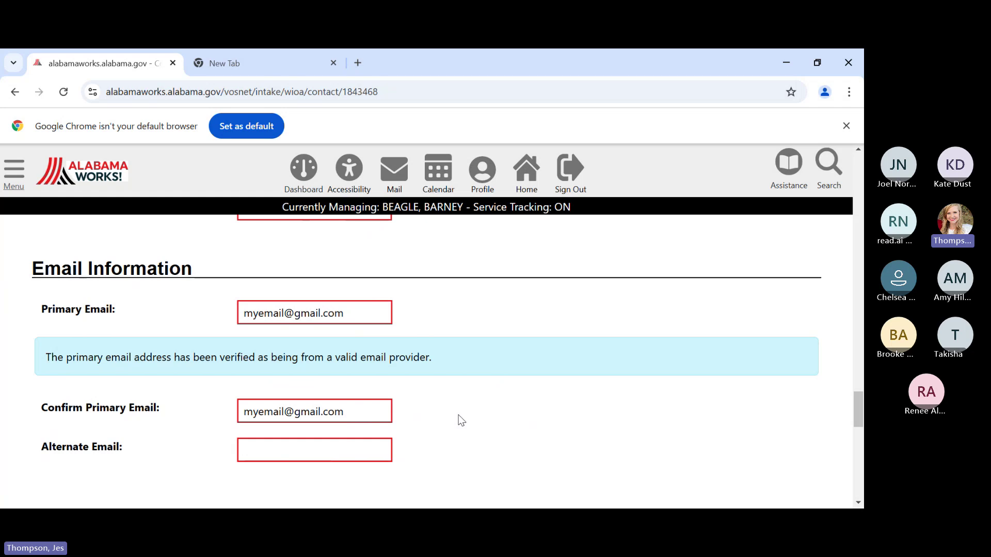
pyautogui.scroll(-3, 461, 421)
pyautogui.scroll(-4, 460, 404)
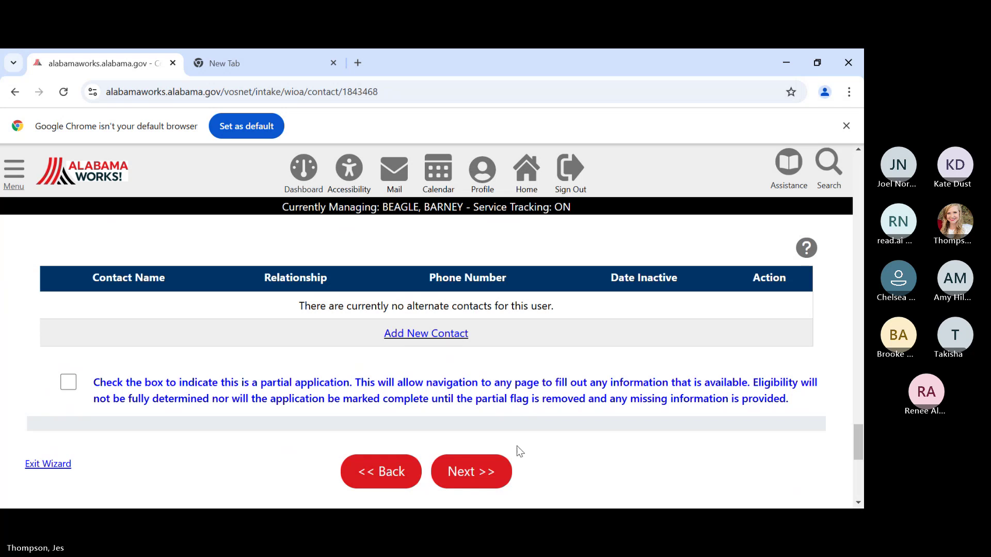
pyautogui.click(491, 473)
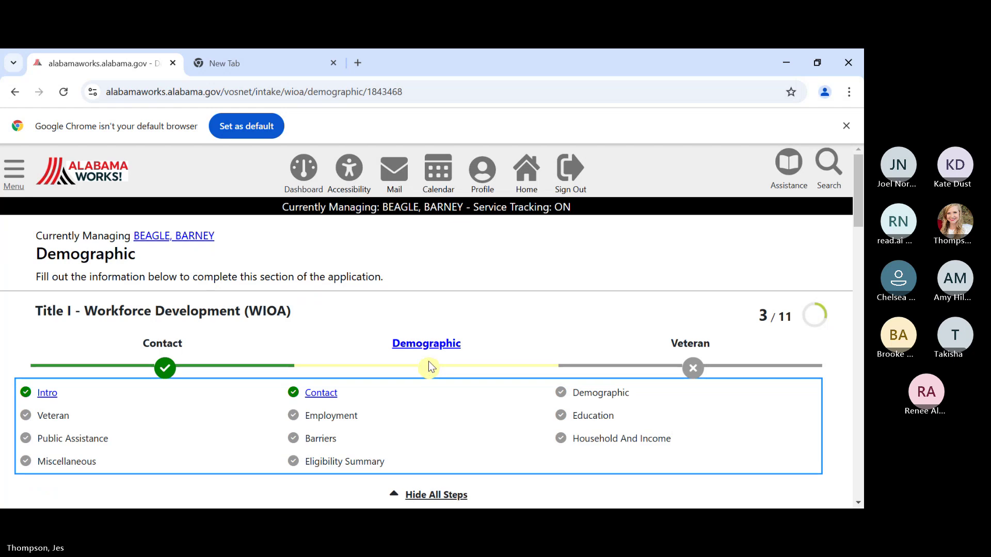
# - Record Driver's License as the Age Verification document for Date of Birth
pyautogui.scroll(-4, 428, 361)
pyautogui.scroll(-4, 438, 380)
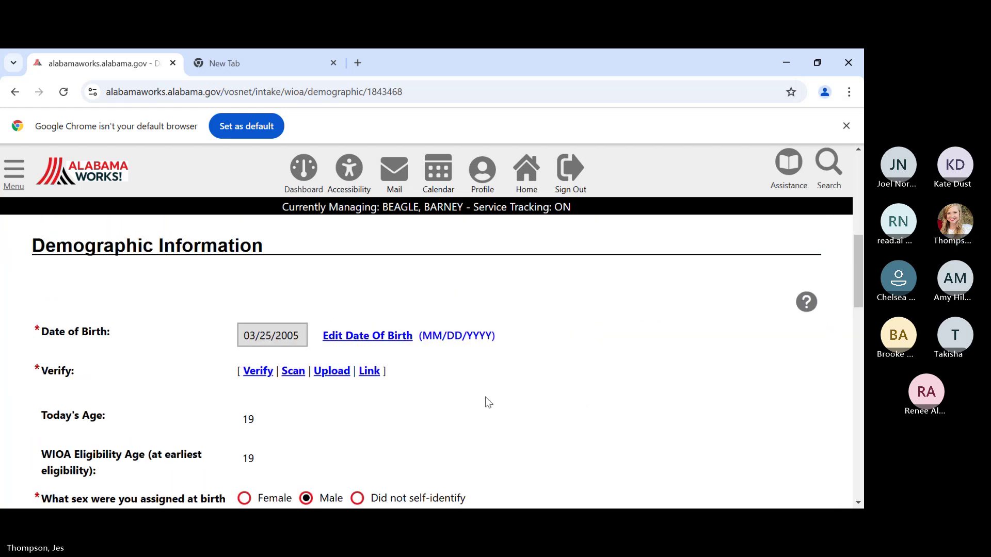
pyautogui.scroll(1, 478, 407)
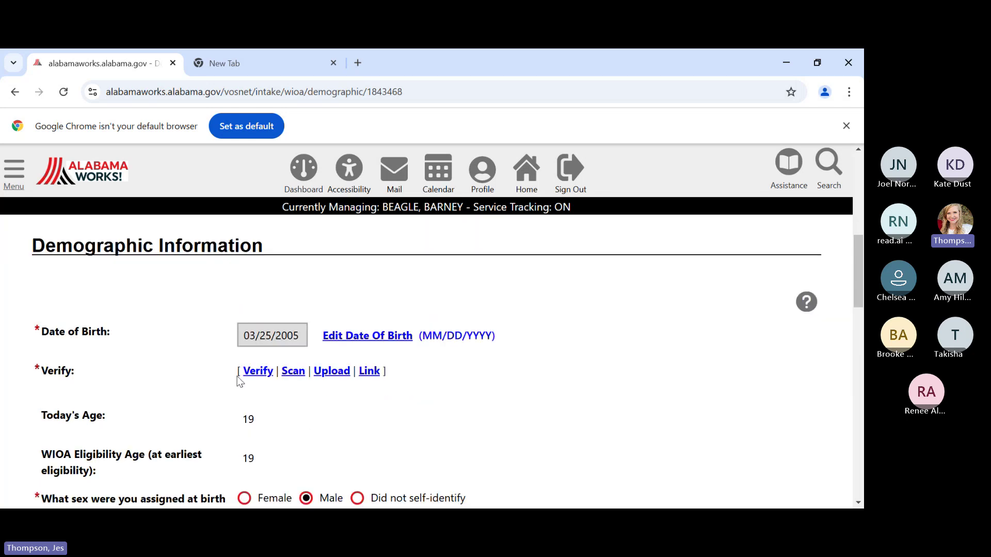
pyautogui.click(255, 372)
pyautogui.scroll(-3, 432, 407)
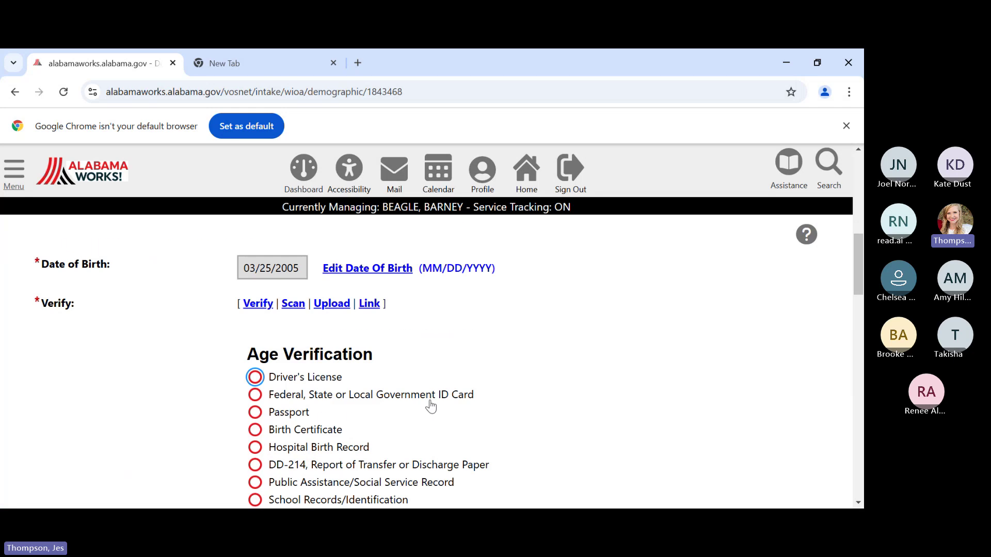
pyautogui.scroll(-1, 428, 400)
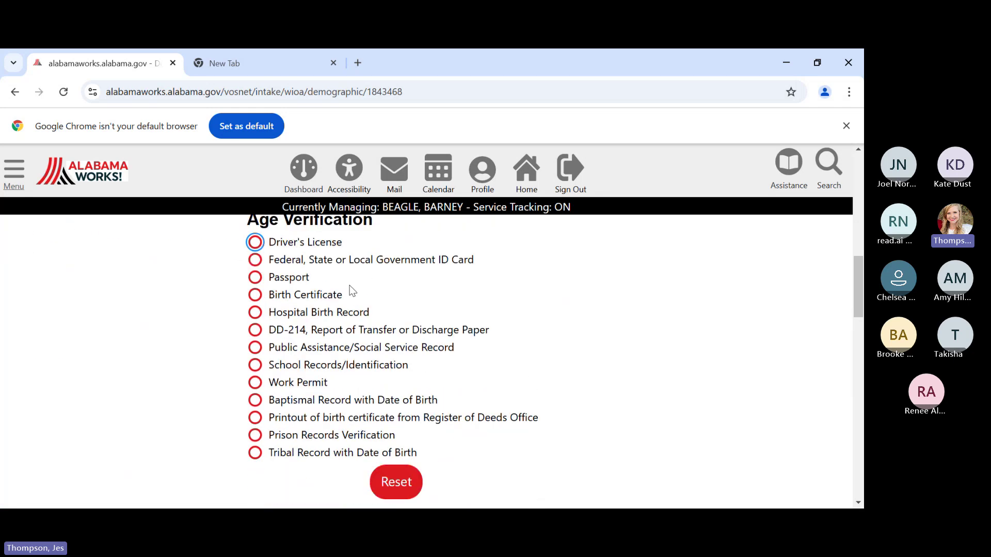
pyautogui.click(255, 243)
# - Check the U.S. Citizenship Status dropdown showing Citizen of U.S. or U.S. Territory
pyautogui.scroll(-4, 536, 343)
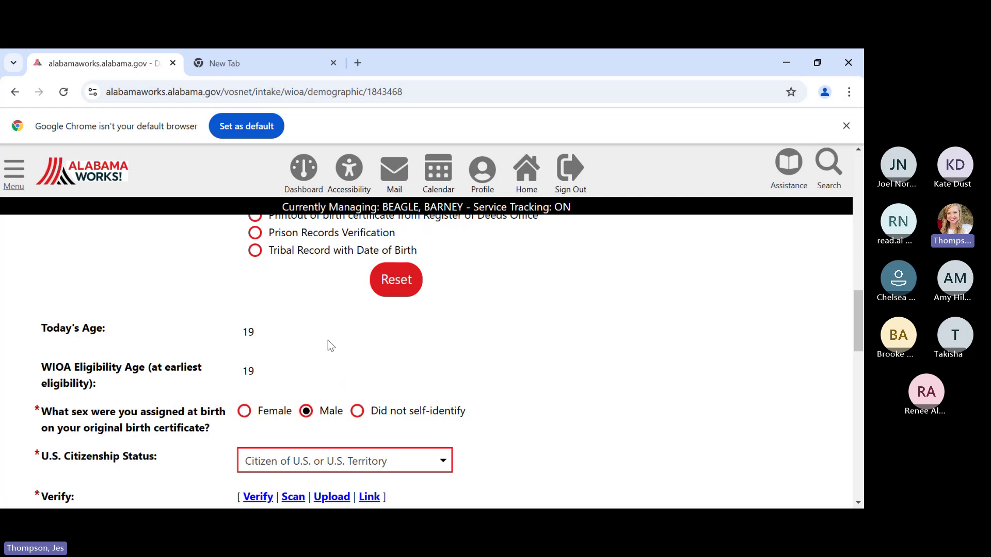
pyautogui.scroll(-1, 330, 344)
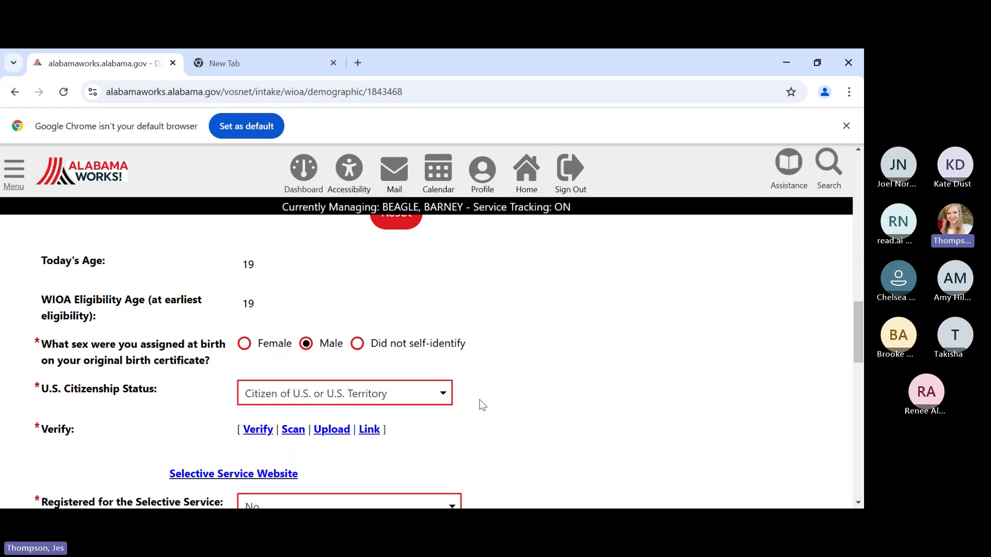
pyautogui.scroll(-1, 197, 426)
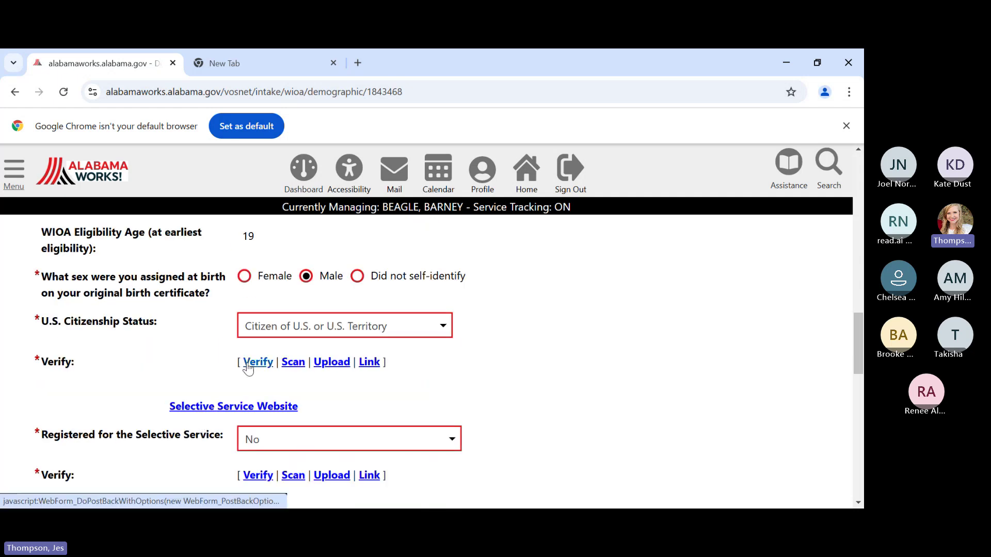
pyautogui.click(424, 326)
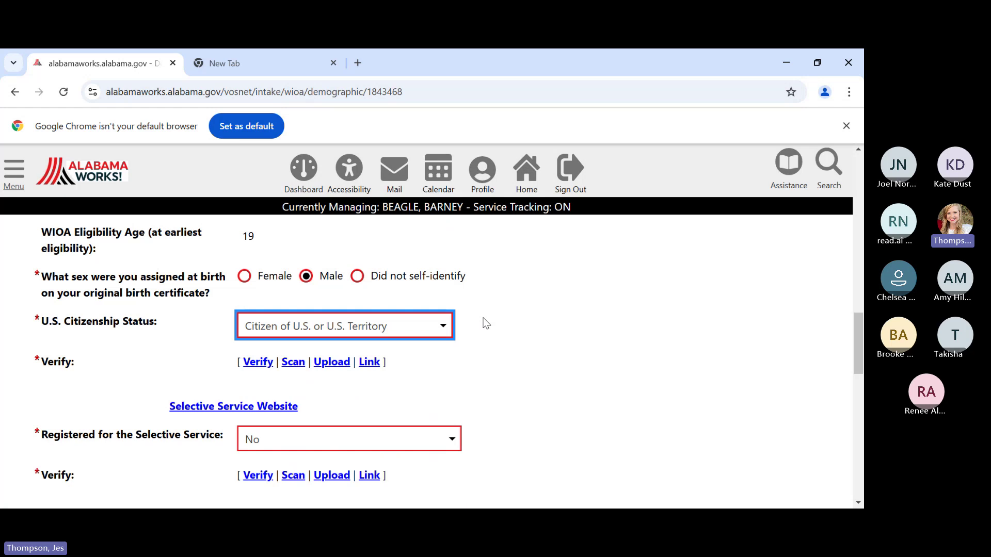
# - Keep the citizenship status and tick Driver's License in the Citizenship Verification list
pyautogui.click(531, 345)
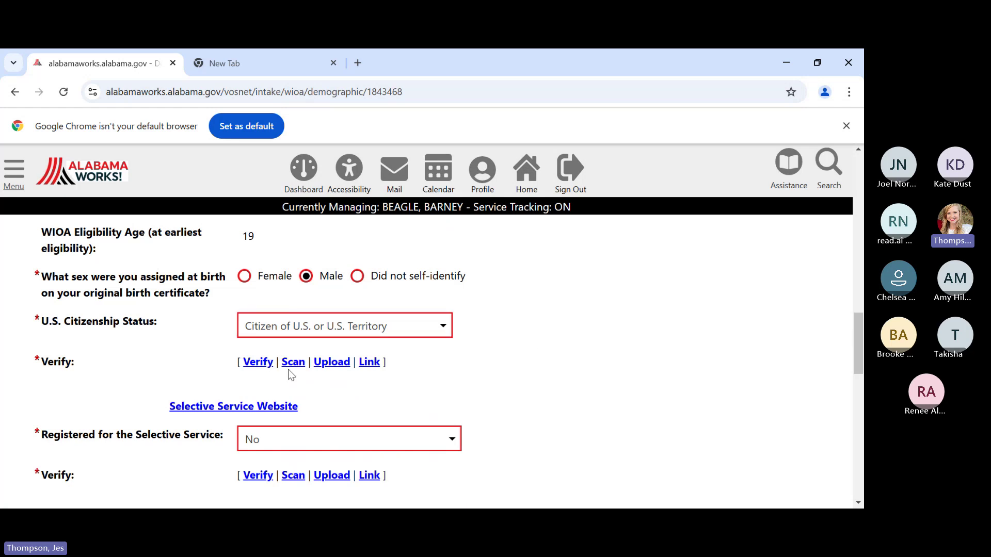
pyautogui.click(252, 365)
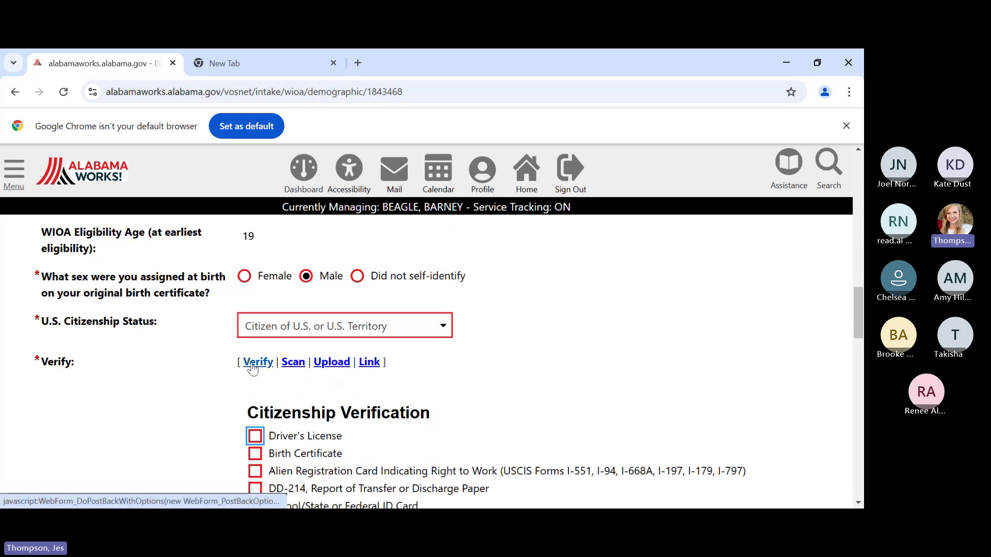
pyautogui.scroll(-1, 456, 396)
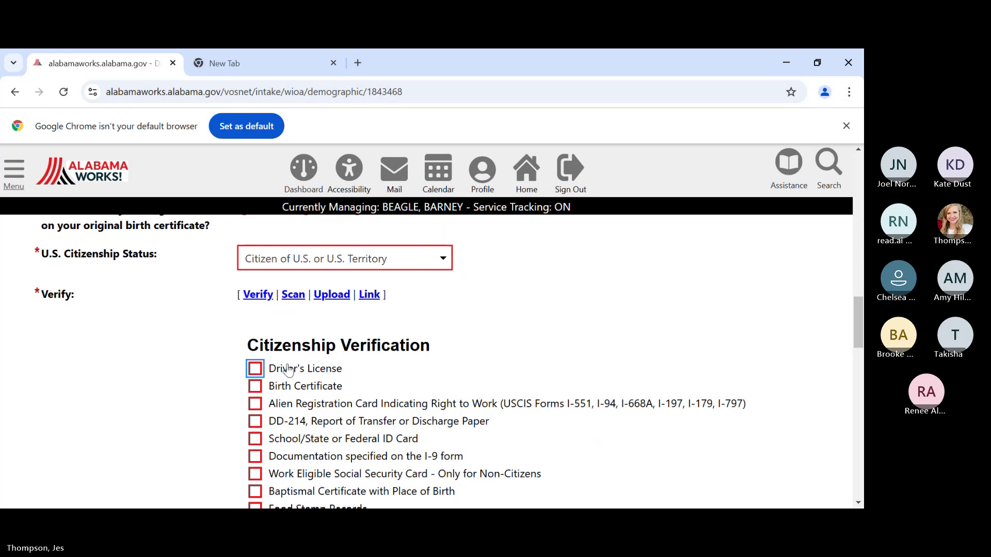
pyautogui.click(258, 373)
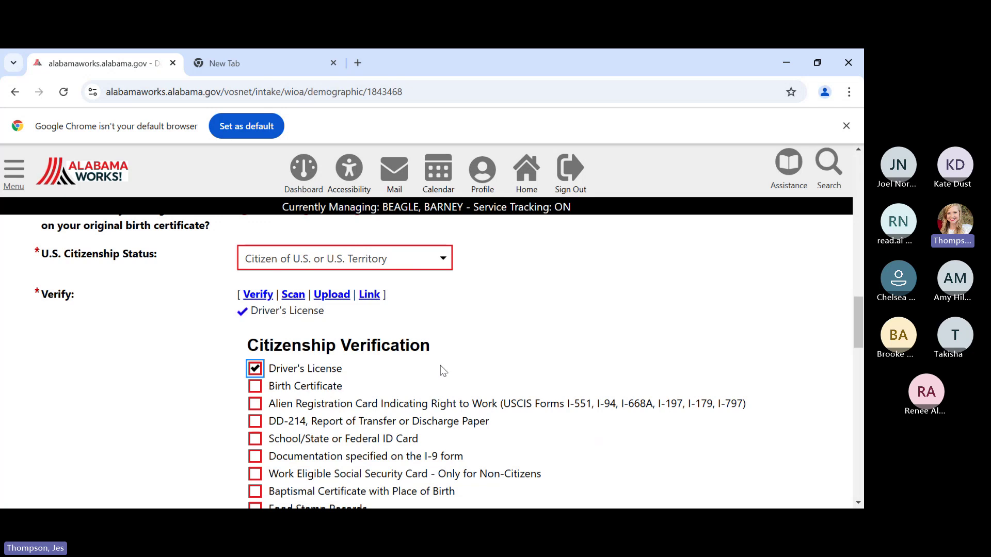
pyautogui.scroll(-6, 444, 368)
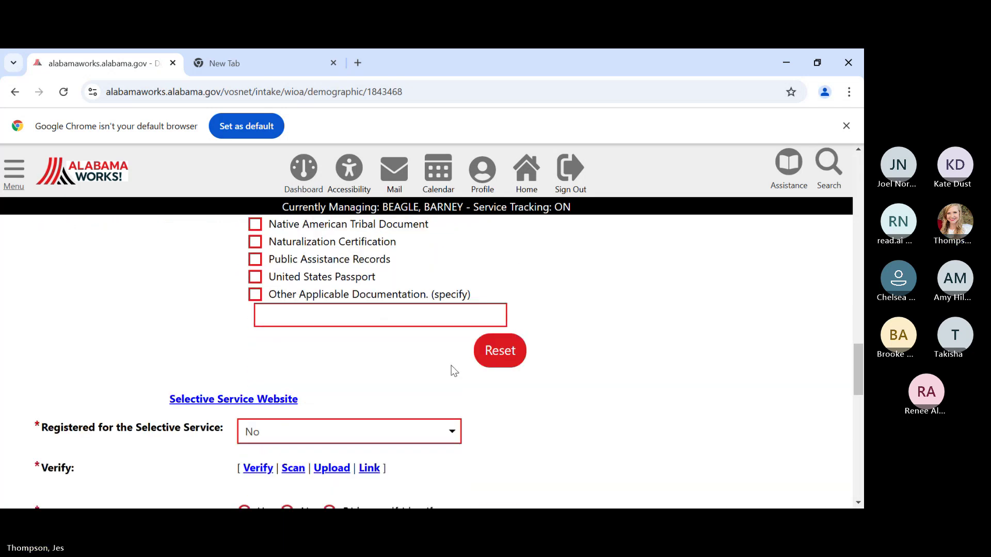
pyautogui.scroll(-1, 452, 369)
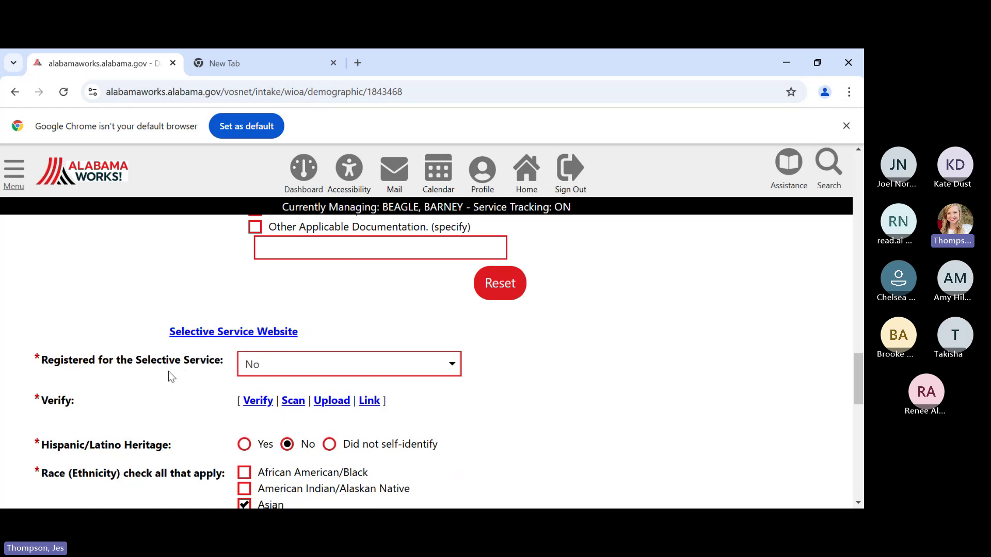
# - Open sss.gov via the Selective Service Website link in a new tab, then return to Alabama Works
pyautogui.click(204, 329)
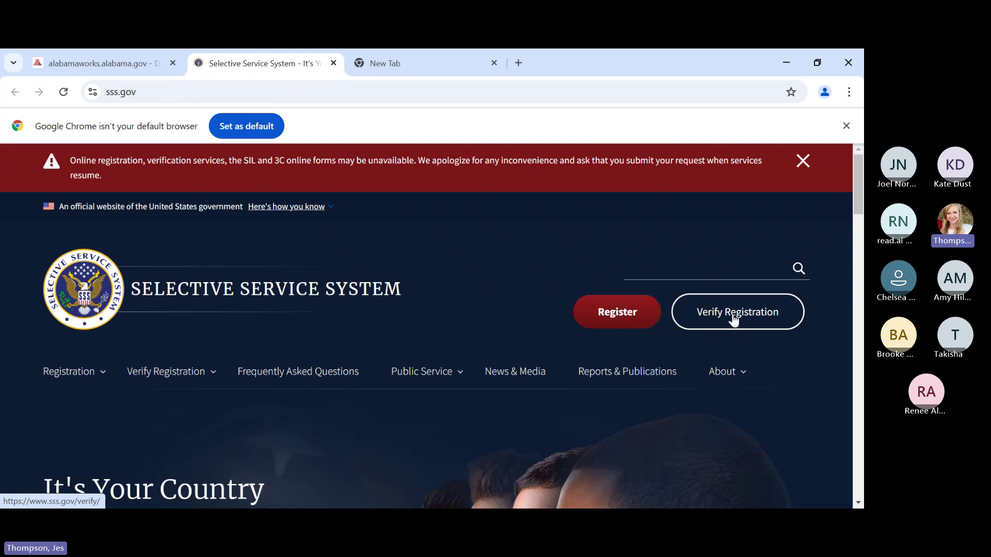
pyautogui.click(120, 63)
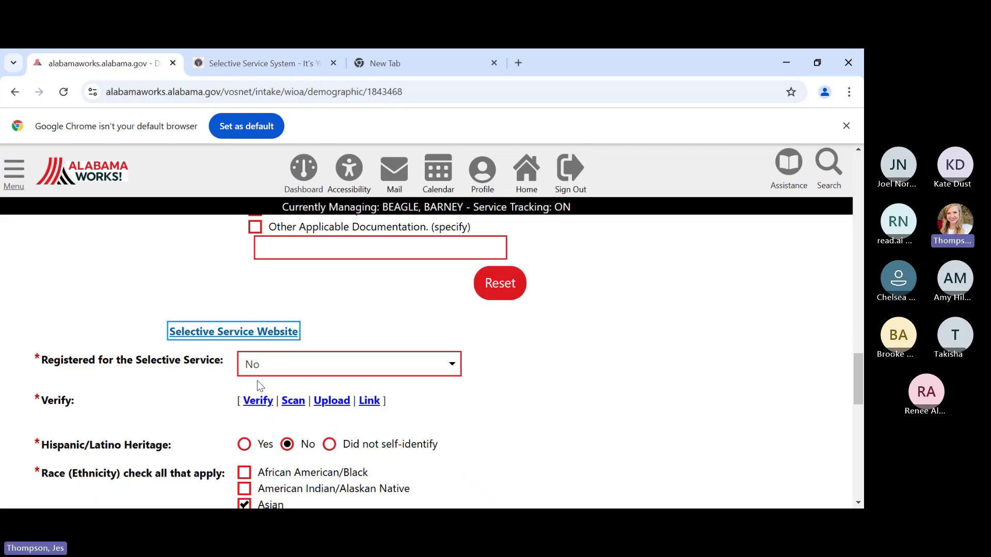
pyautogui.click(258, 400)
pyautogui.scroll(-2, 396, 401)
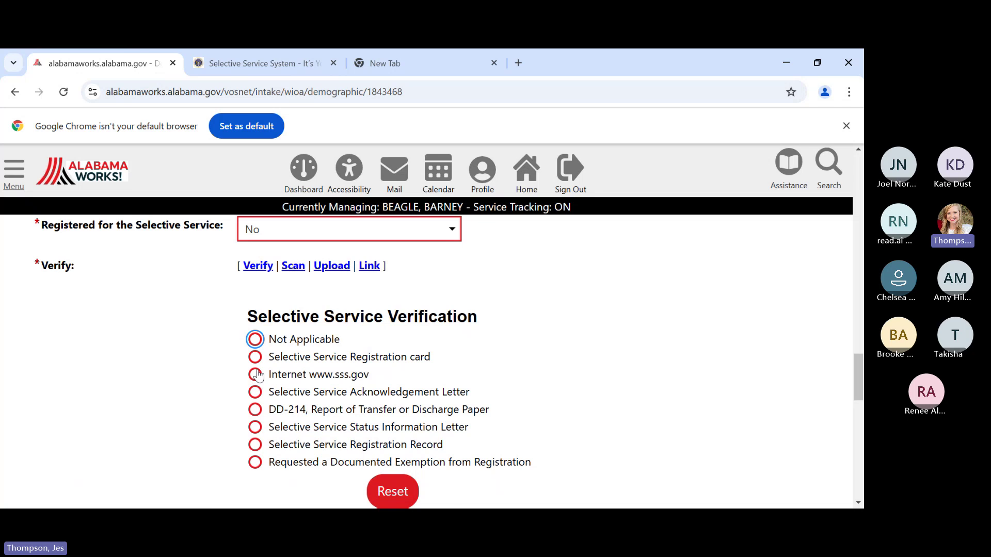
pyautogui.click(255, 375)
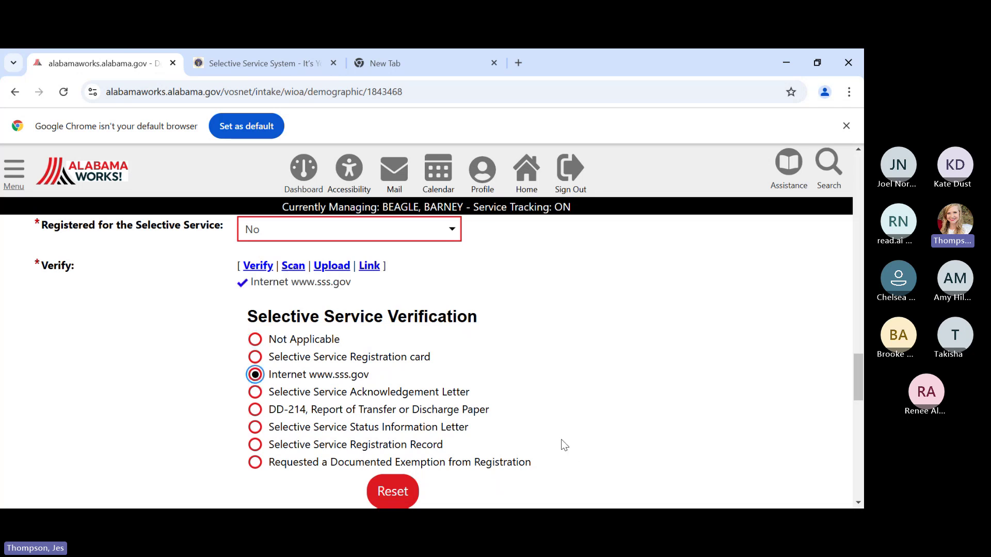
pyautogui.scroll(-4, 561, 438)
pyautogui.scroll(-1, 559, 437)
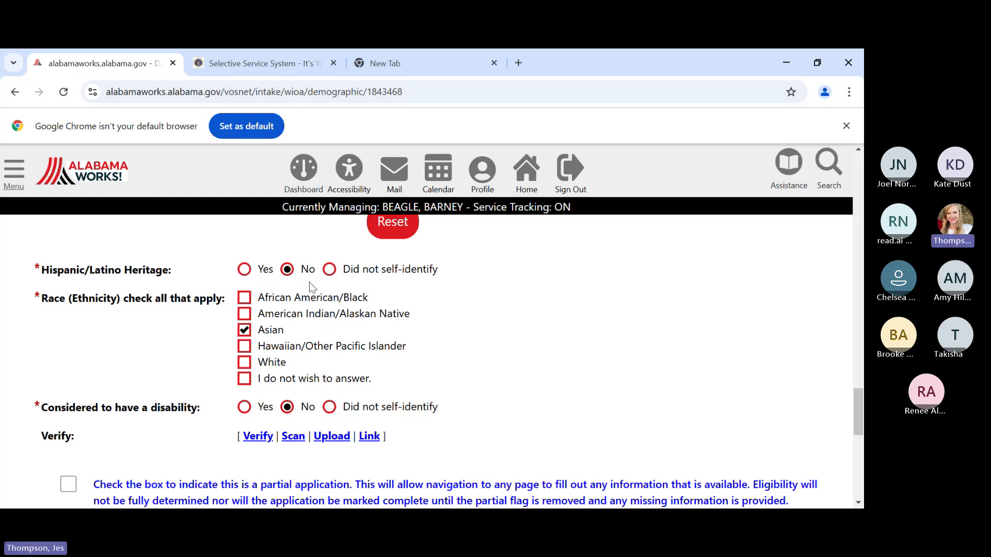
pyautogui.scroll(-1, 353, 357)
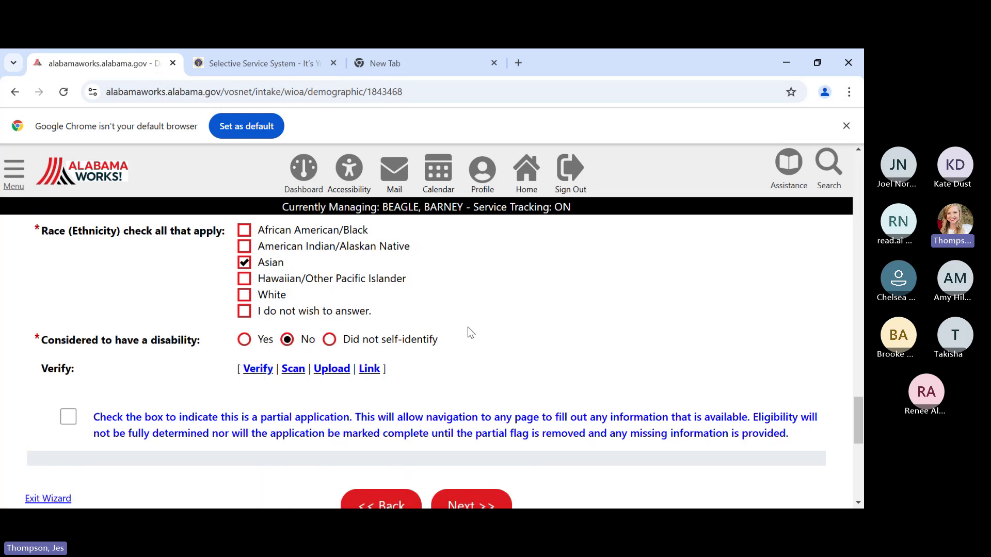
pyautogui.scroll(-1, 469, 331)
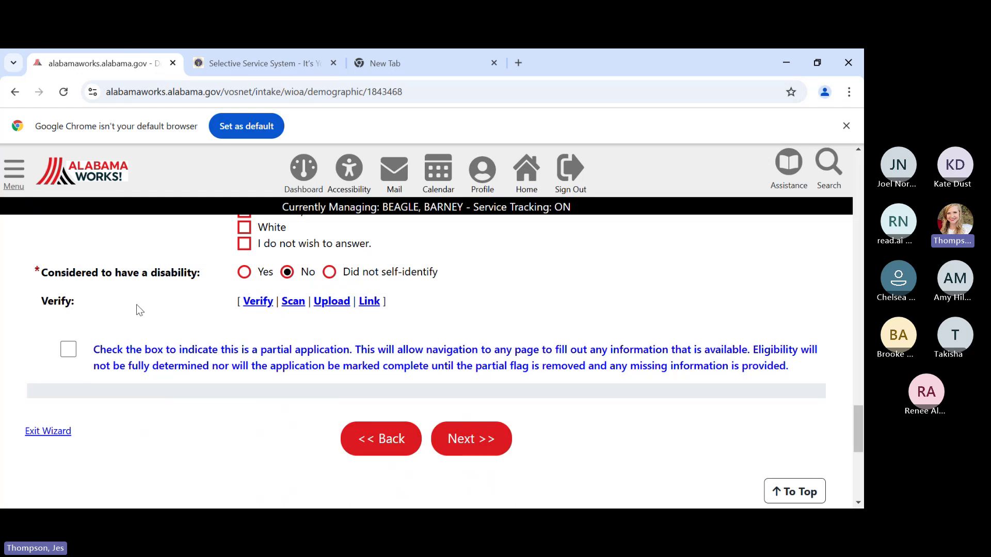
# - Save the demographic answers and continue to the Veteran page
pyautogui.click(475, 451)
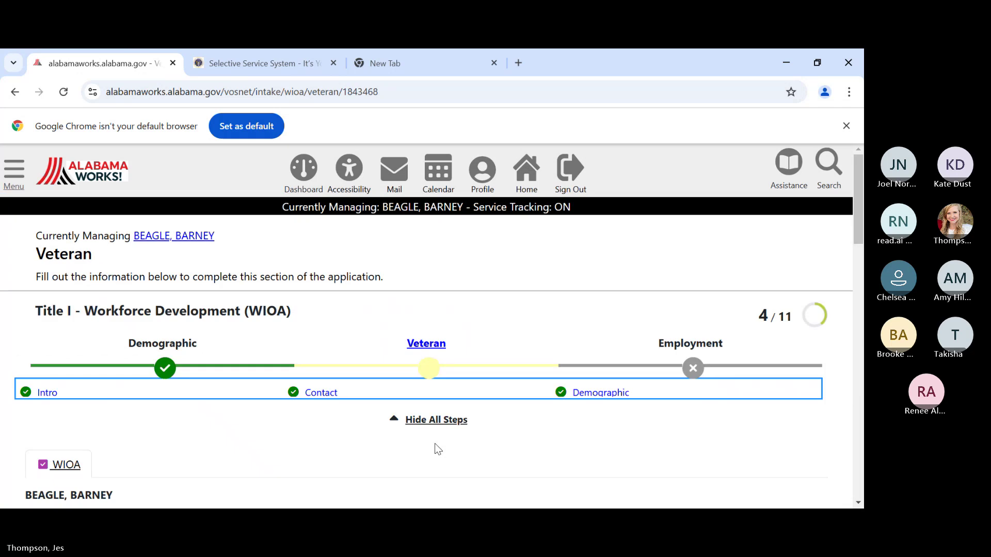
pyautogui.scroll(-5, 395, 449)
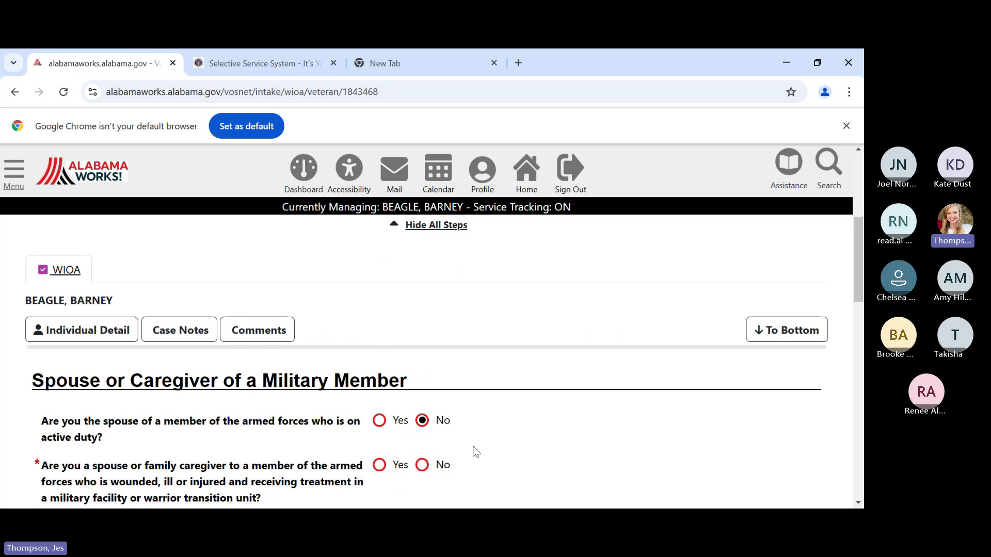
pyautogui.scroll(-2, 474, 446)
pyautogui.scroll(-1, 476, 445)
pyautogui.scroll(1, 475, 445)
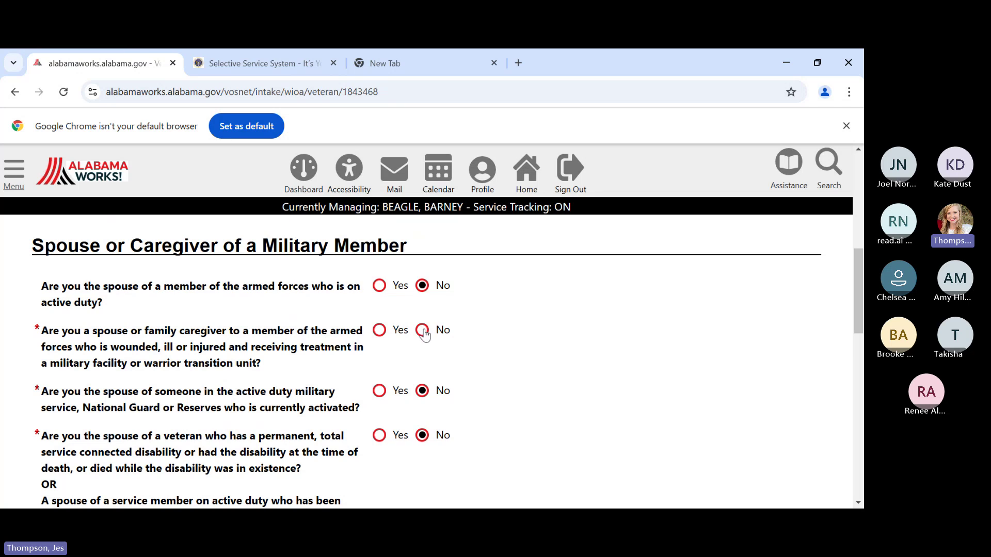
# - Answer No to the wounded-member caregiver question
pyautogui.click(422, 331)
pyautogui.scroll(-4, 479, 388)
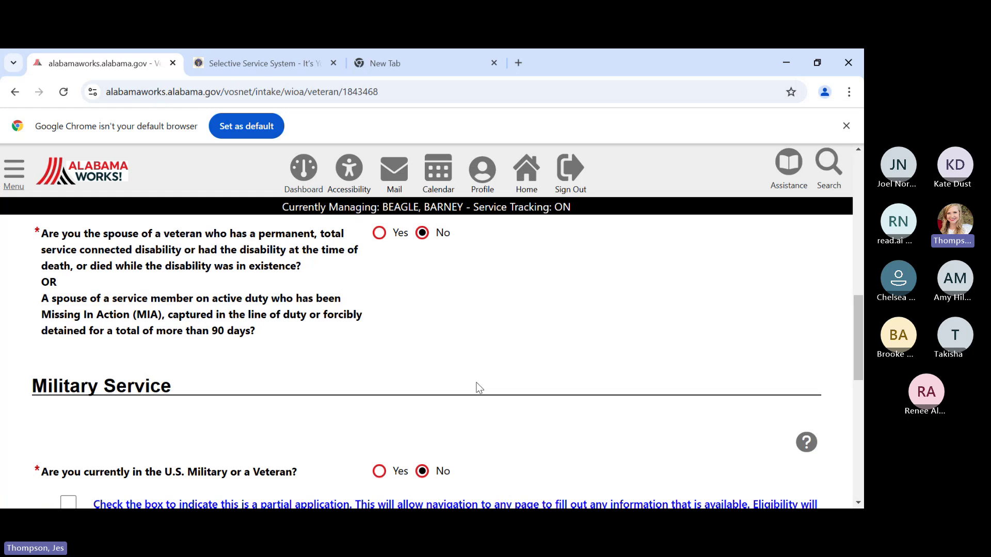
pyautogui.scroll(-3, 479, 388)
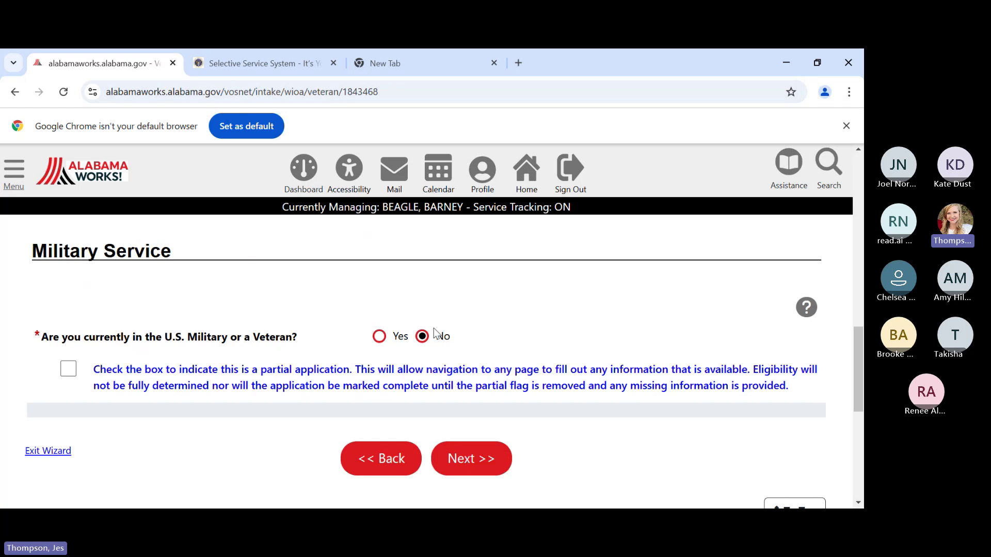
# - Save the Veteran page and leave Employment Status set to Not Employed
pyautogui.click(497, 451)
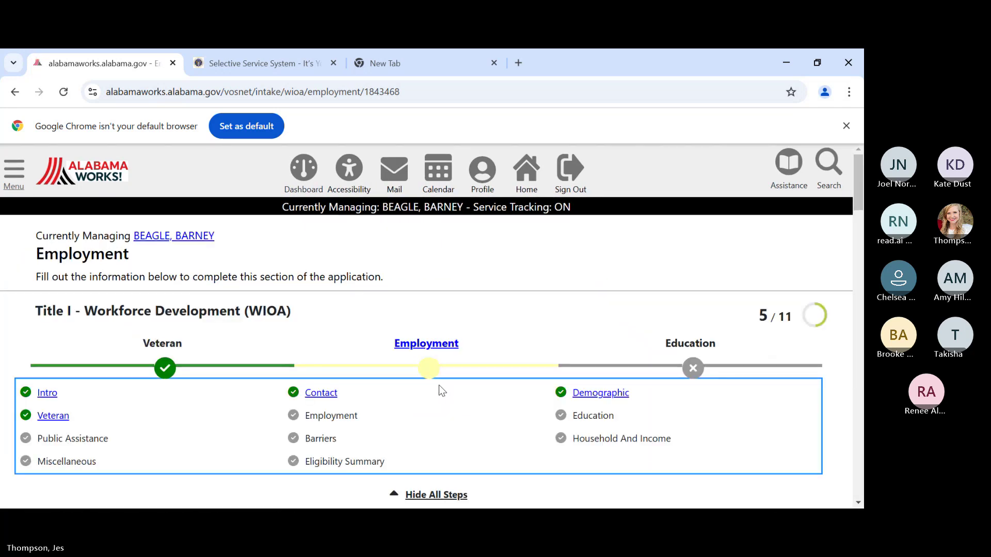
pyautogui.scroll(-5, 439, 386)
pyautogui.scroll(-3, 444, 388)
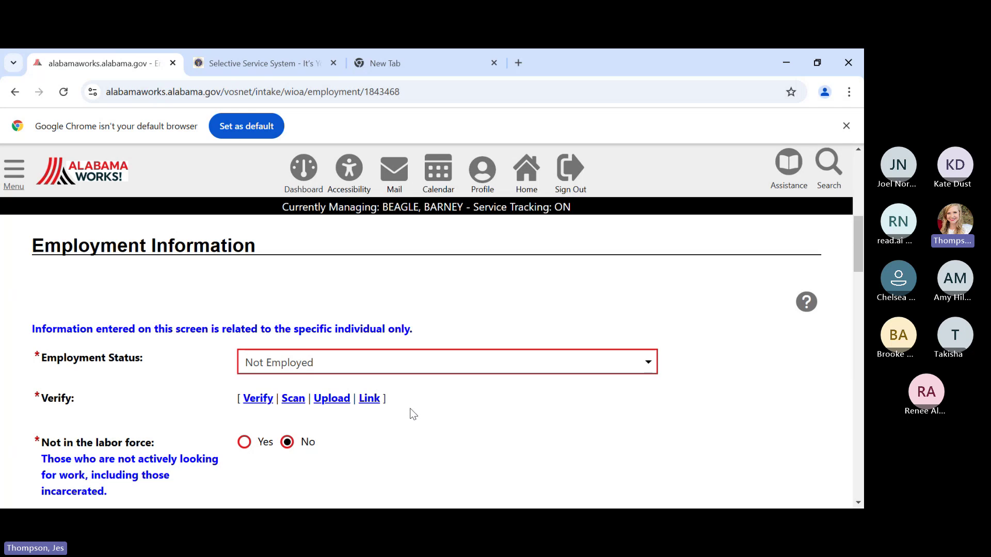
pyautogui.click(445, 360)
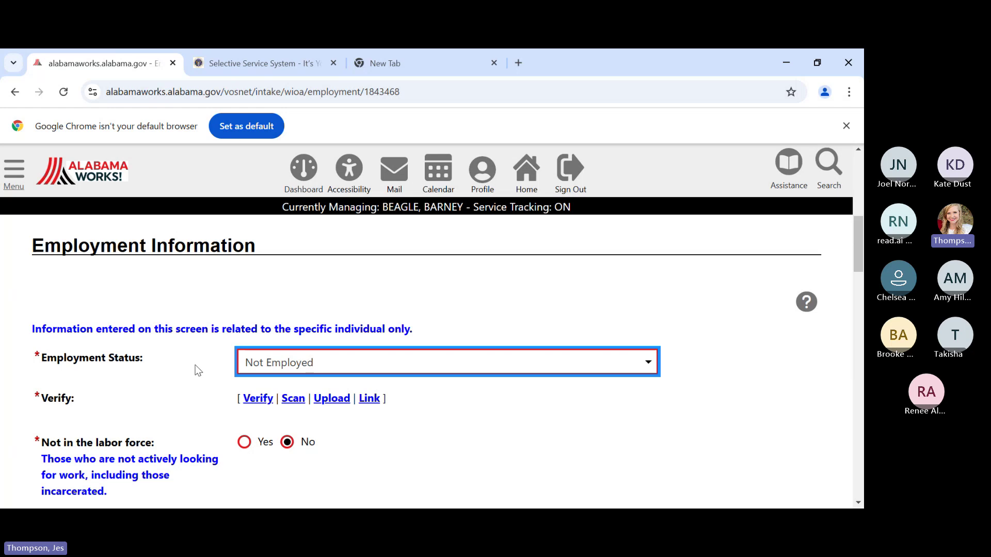
pyautogui.click(184, 378)
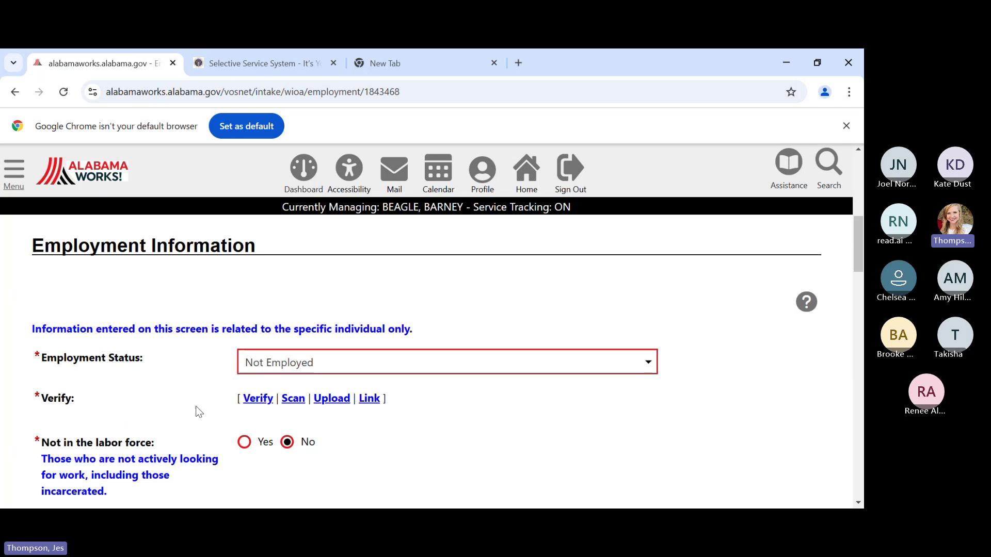
# - Expand the Employment Status Verification options and review the rest of the Employment form
pyautogui.click(258, 398)
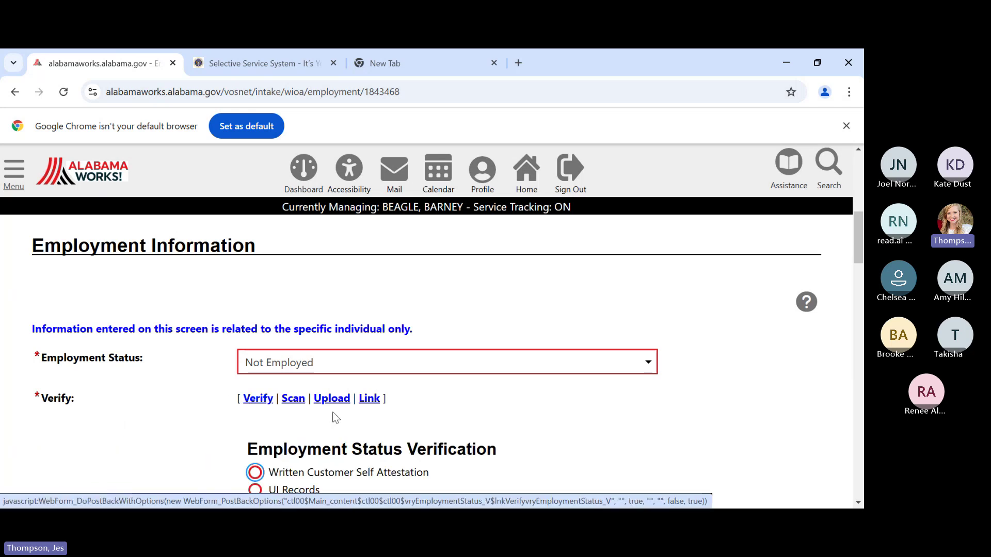
pyautogui.scroll(-3, 436, 427)
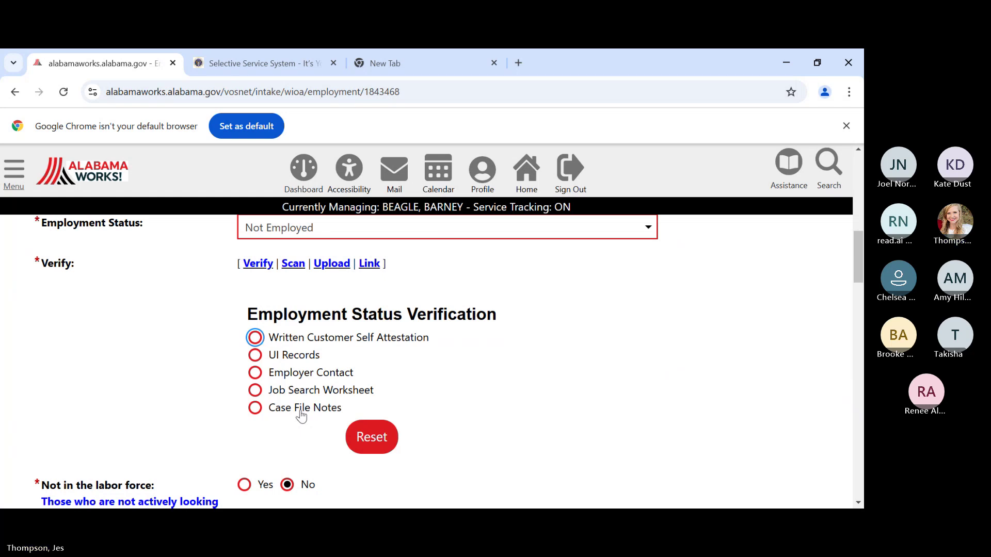
pyautogui.scroll(-1, 302, 417)
pyautogui.scroll(-1, 301, 416)
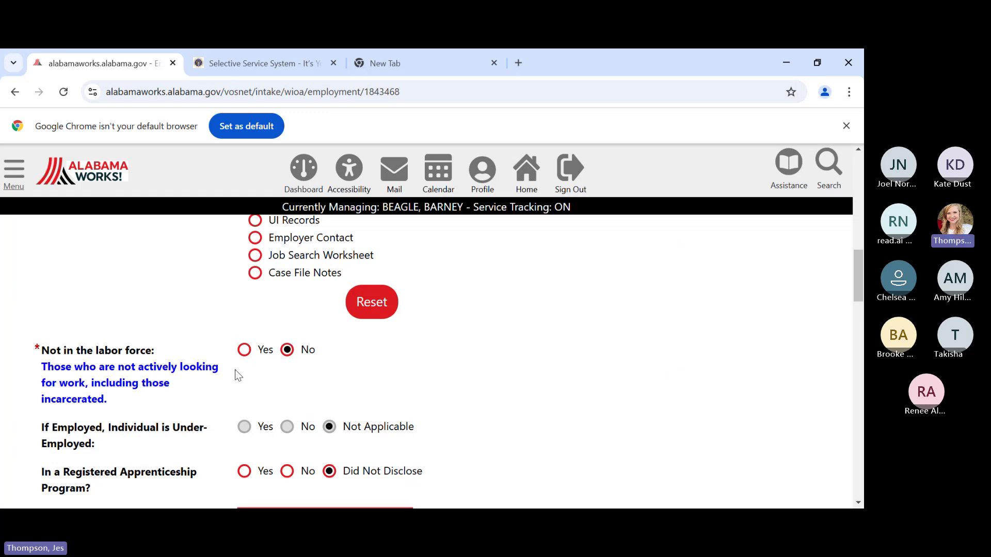
pyautogui.scroll(-2, 236, 369)
pyautogui.scroll(-1, 206, 345)
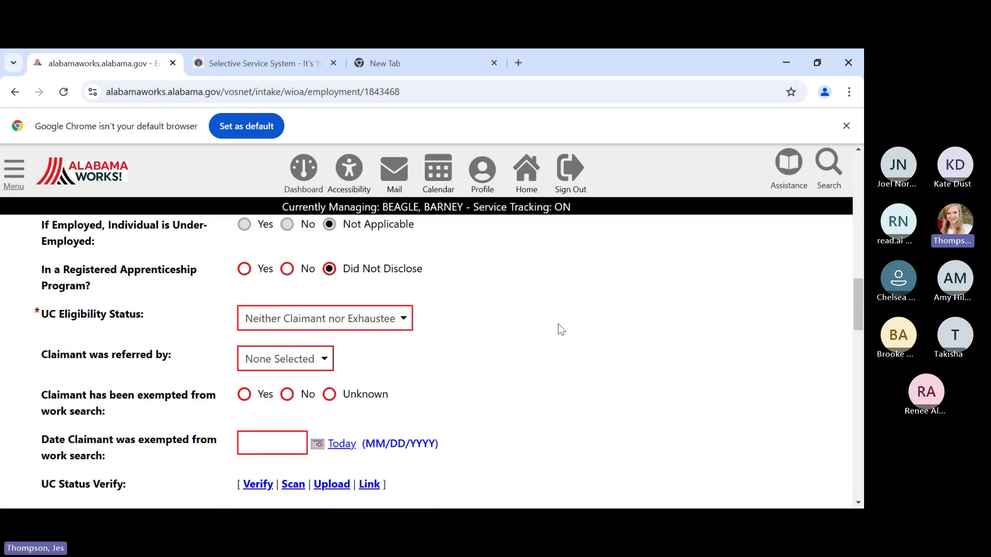
pyautogui.click(389, 331)
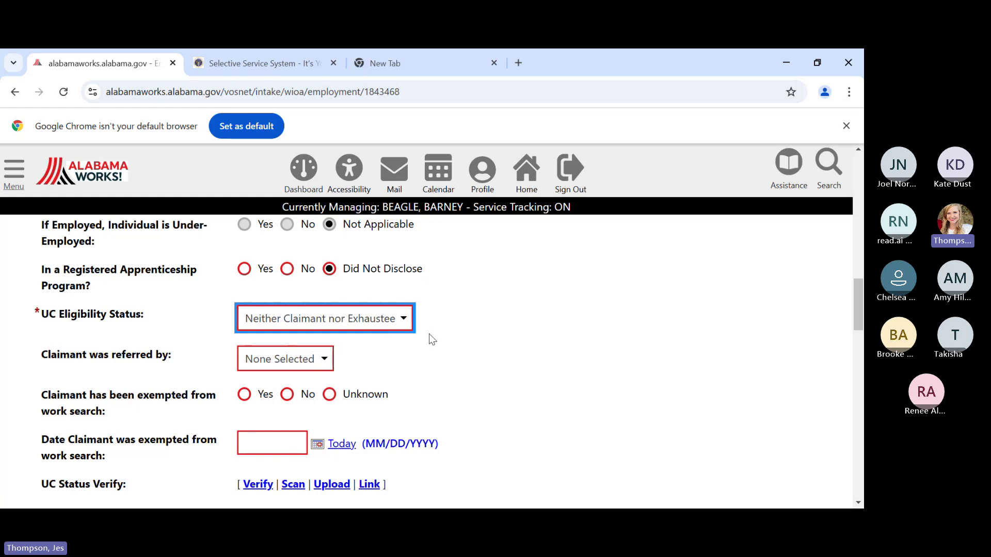
pyautogui.click(432, 339)
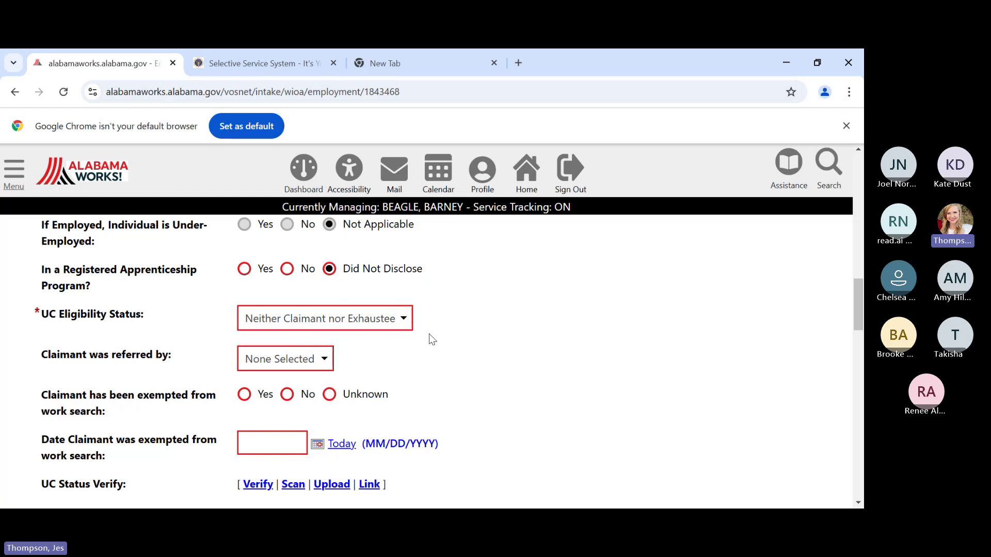
pyautogui.scroll(-3, 432, 339)
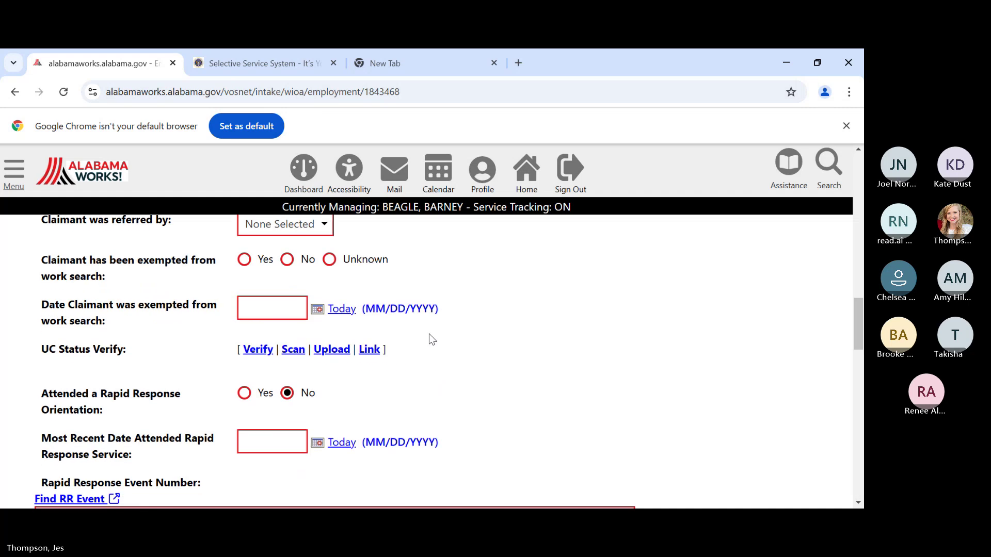
pyautogui.scroll(-1, 432, 339)
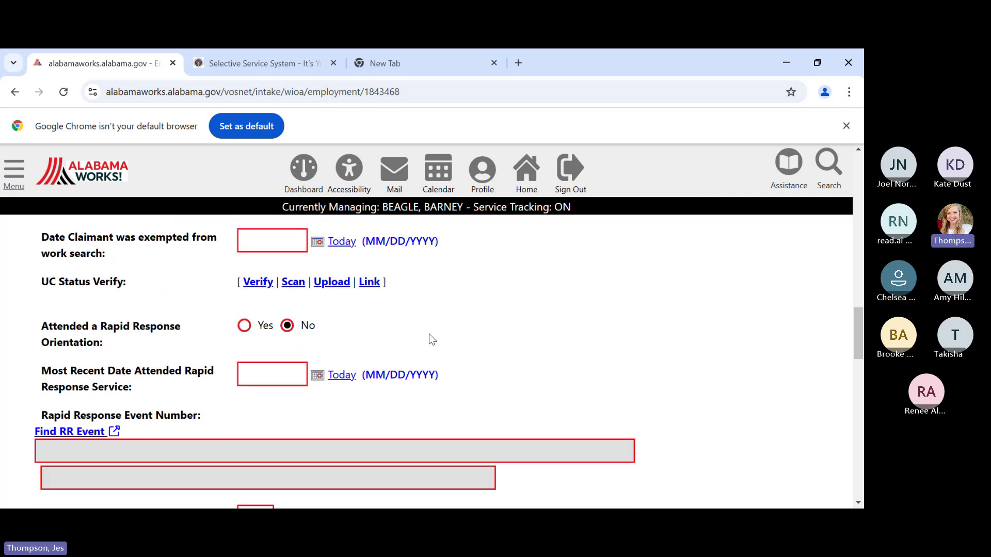
pyautogui.scroll(-3, 433, 339)
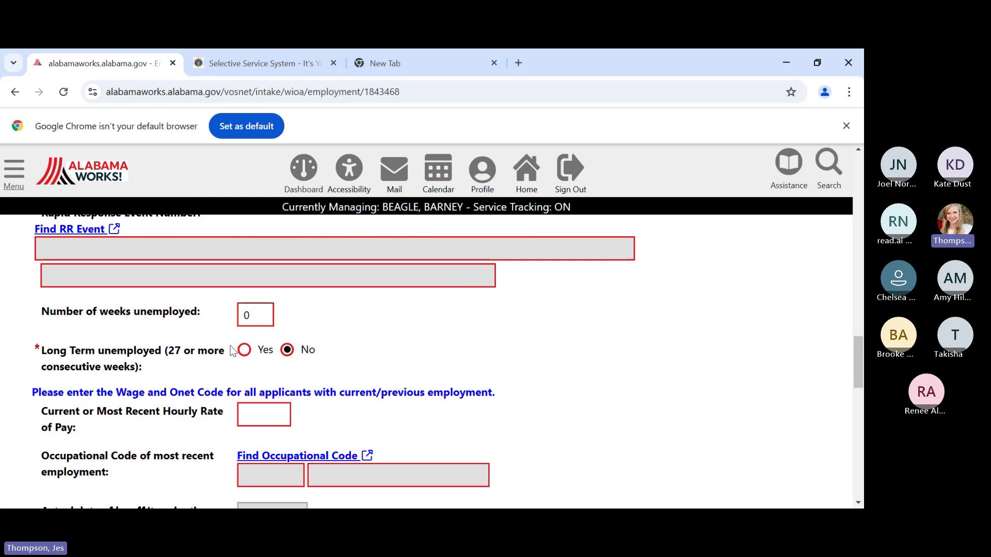
# - Replace the 0 in Number of weeks unemployed with 12
pyautogui.click(254, 317)
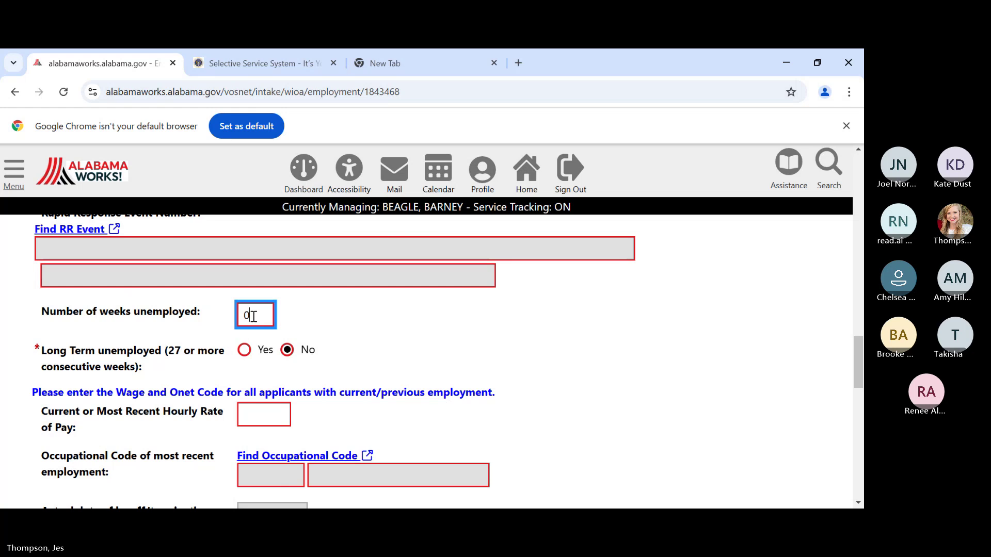
pyautogui.moveTo(254, 316); pyautogui.dragTo(231, 326)
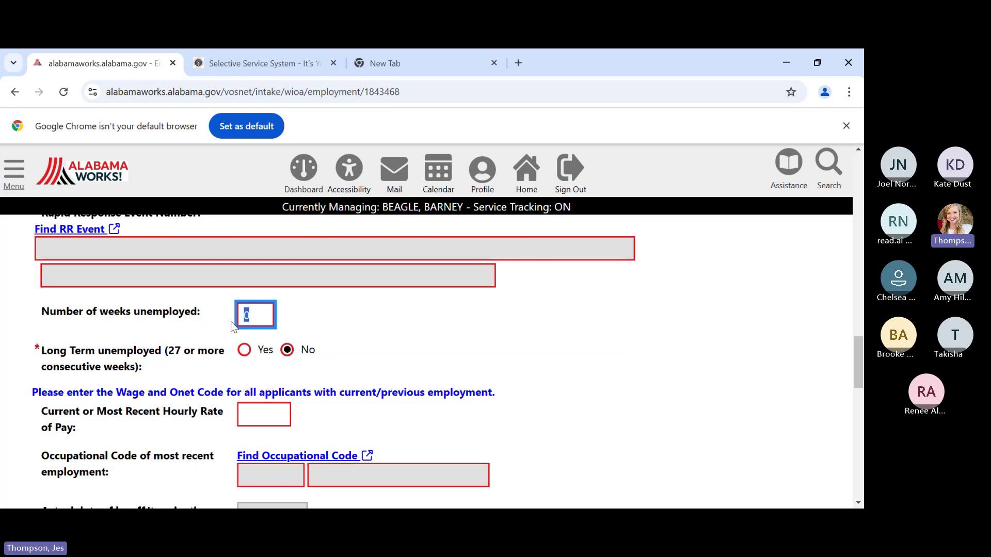
pyautogui.write('12')
# - Submit the Employment page, which flags Employment Status verification as required
pyautogui.scroll(-3, 348, 305)
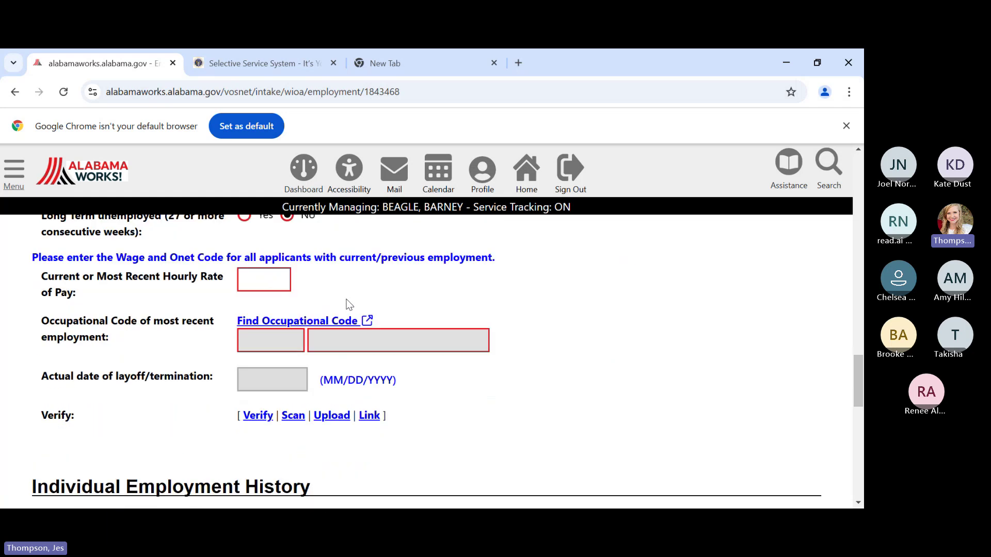
pyautogui.scroll(-3, 349, 303)
pyautogui.scroll(-1, 348, 304)
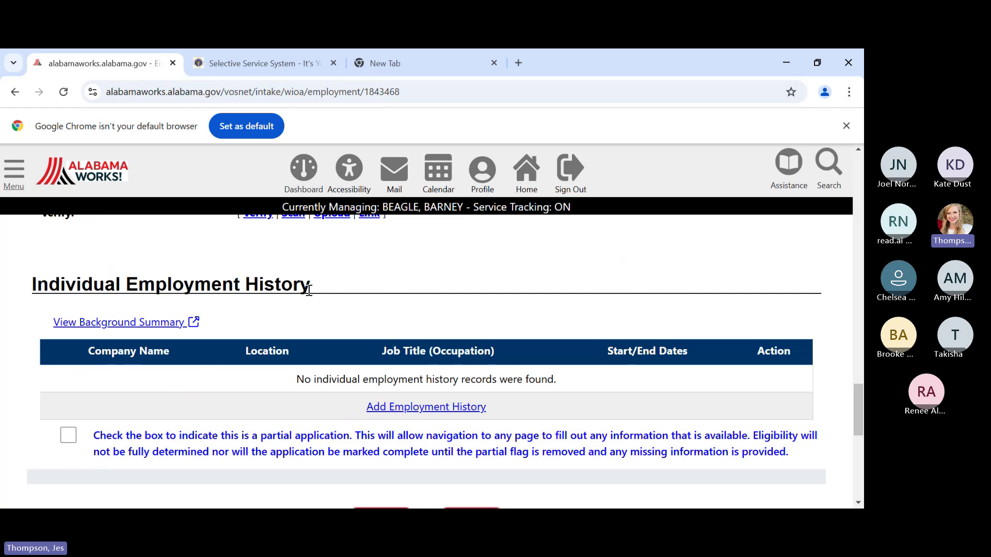
pyautogui.scroll(-3, 316, 292)
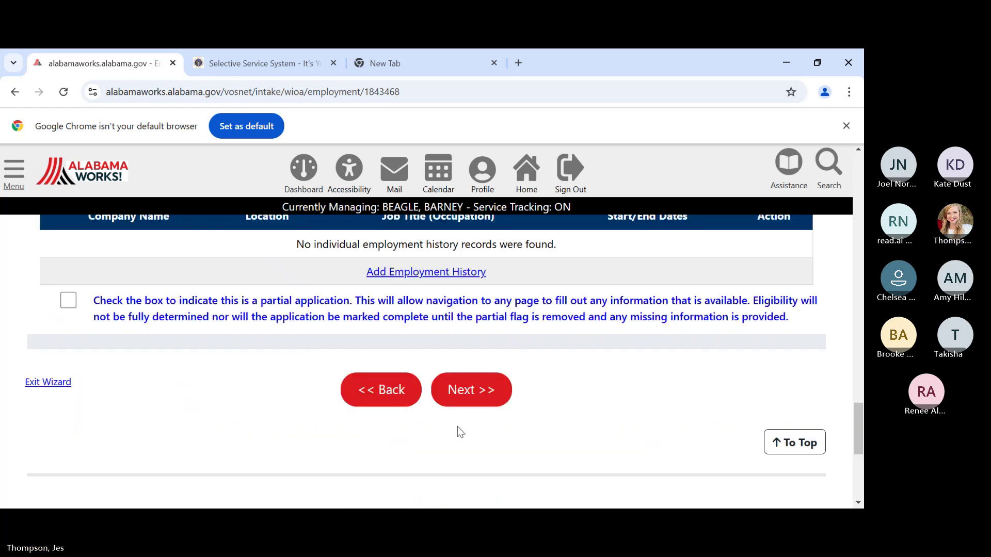
pyautogui.click(454, 401)
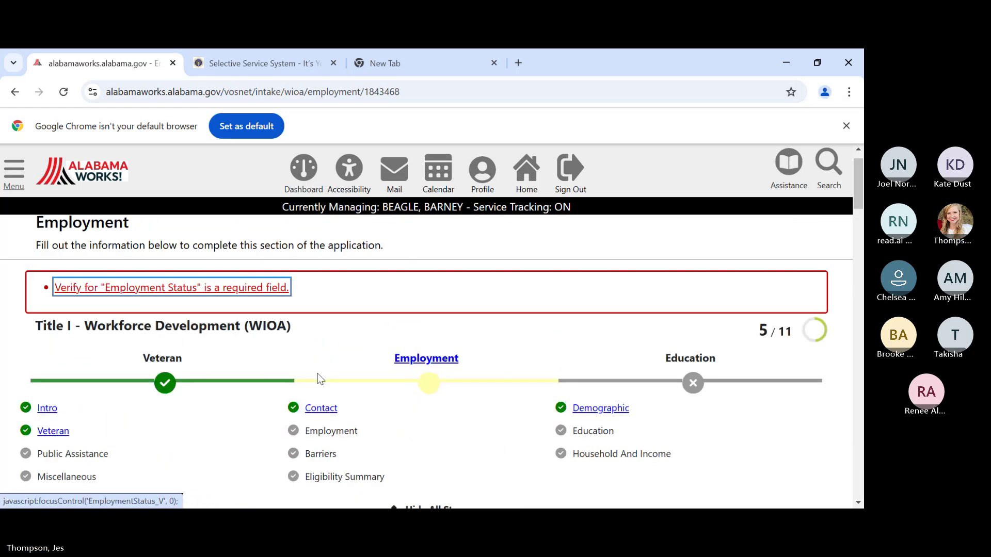
# - Choose Case File Notes as the Employment Status Verification proof
pyautogui.scroll(-5, 299, 354)
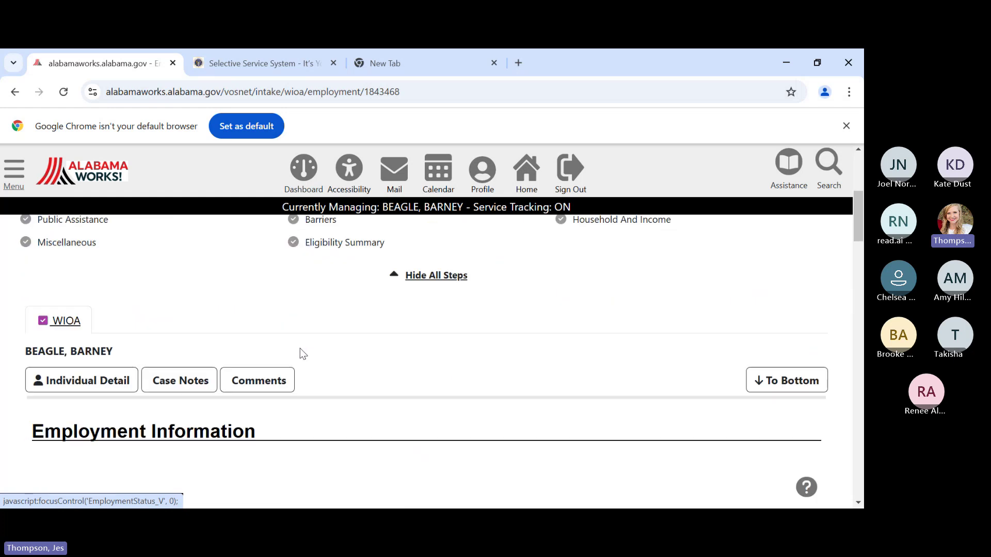
pyautogui.scroll(6, 315, 338)
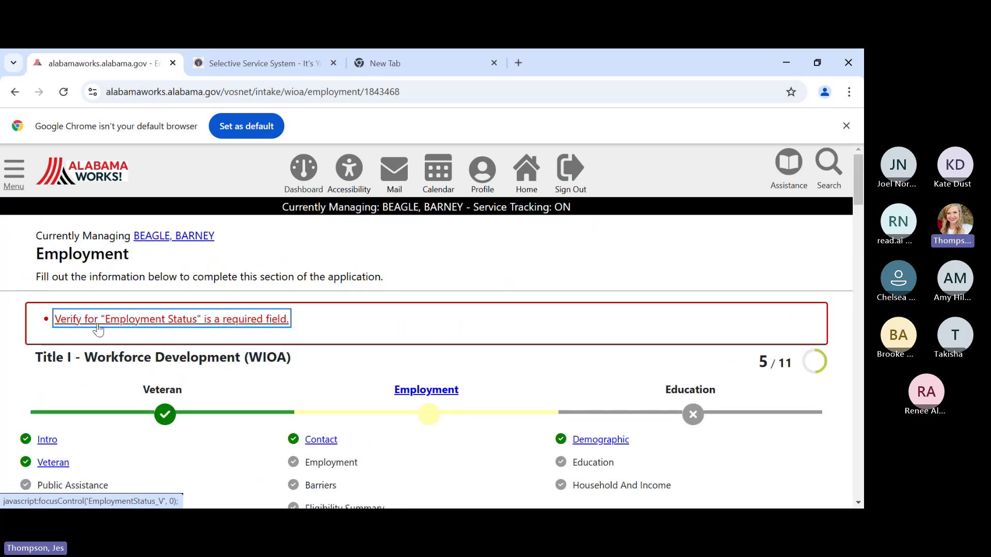
pyautogui.scroll(-6, 351, 338)
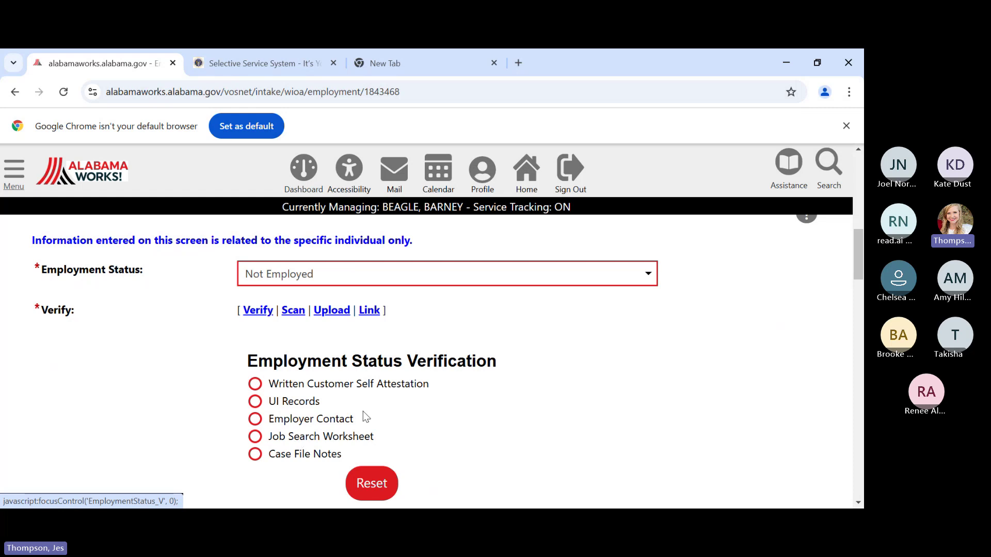
pyautogui.click(258, 459)
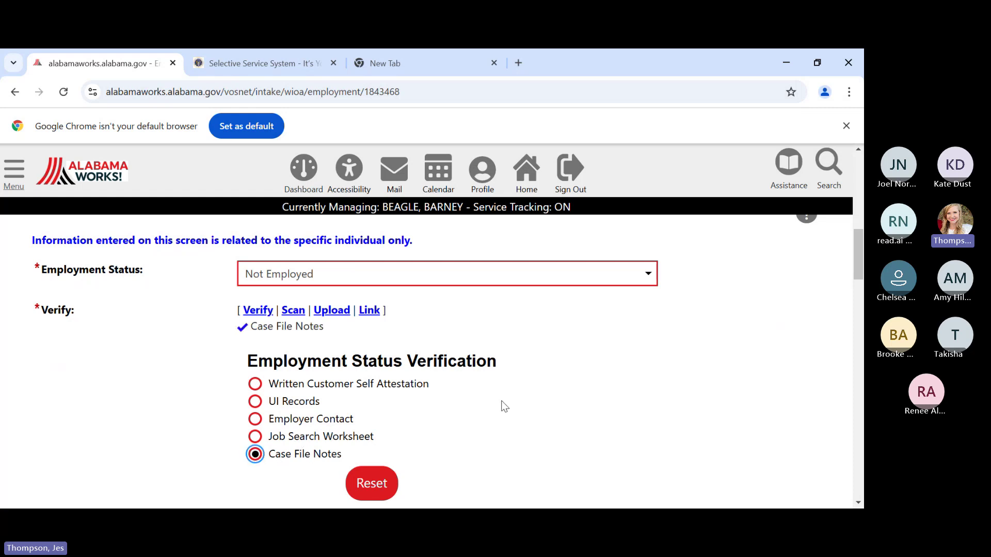
pyautogui.scroll(-3, 500, 400)
pyautogui.scroll(1, 463, 392)
pyautogui.scroll(10, 400, 316)
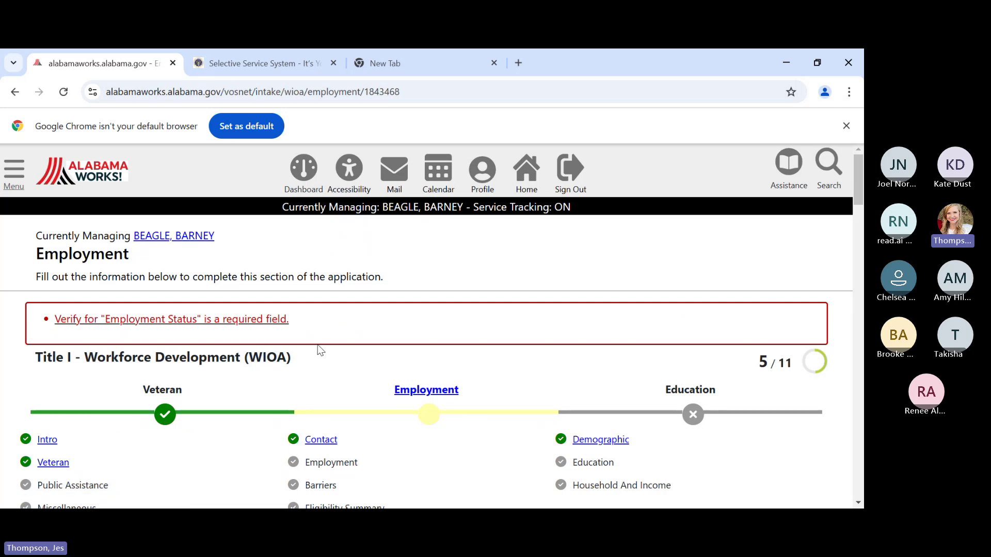
pyautogui.scroll(-10, 320, 351)
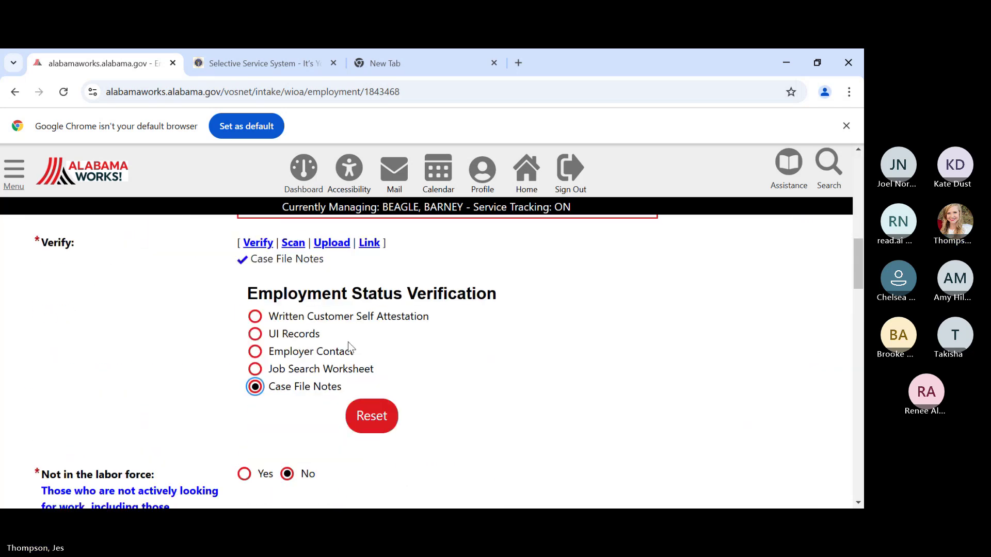
pyautogui.scroll(-15, 384, 343)
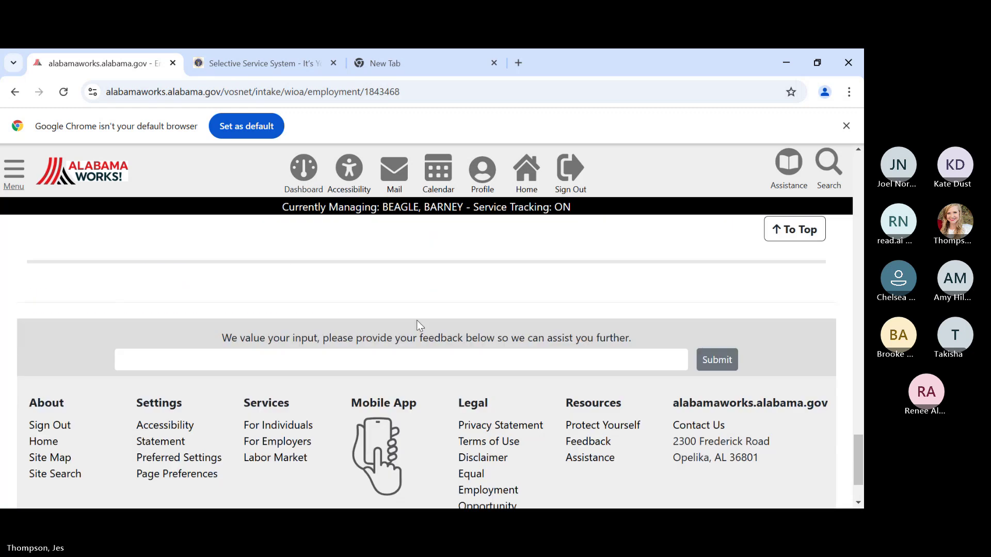
pyautogui.scroll(3, 444, 283)
pyautogui.scroll(1, 468, 247)
# - Save the Employment page and move on to the Education page
pyautogui.click(457, 388)
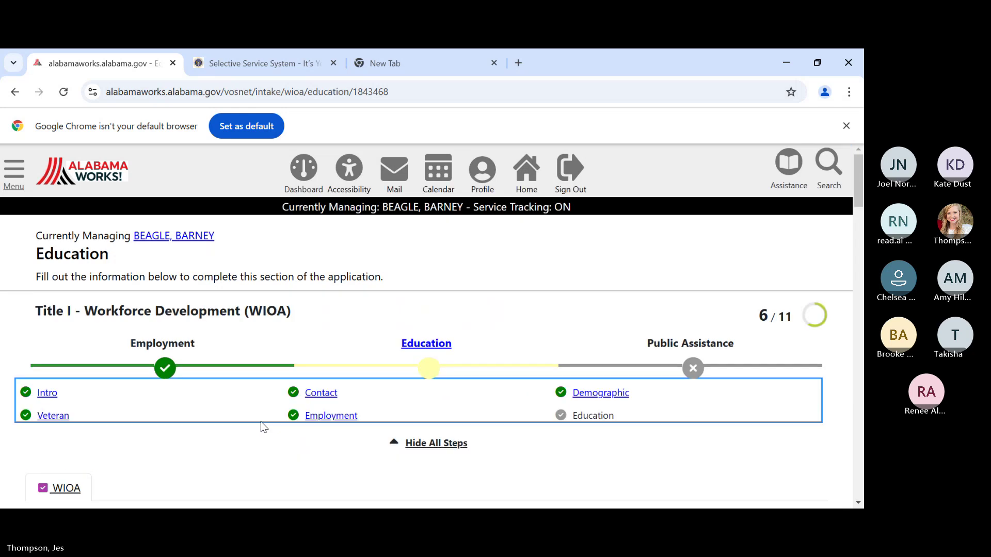
pyautogui.scroll(-6, 290, 400)
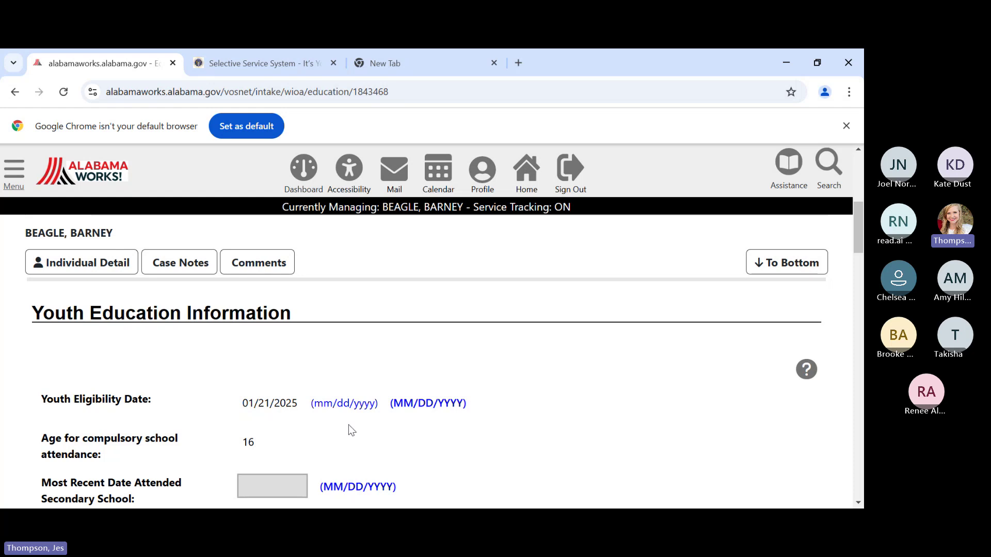
pyautogui.scroll(-3, 374, 429)
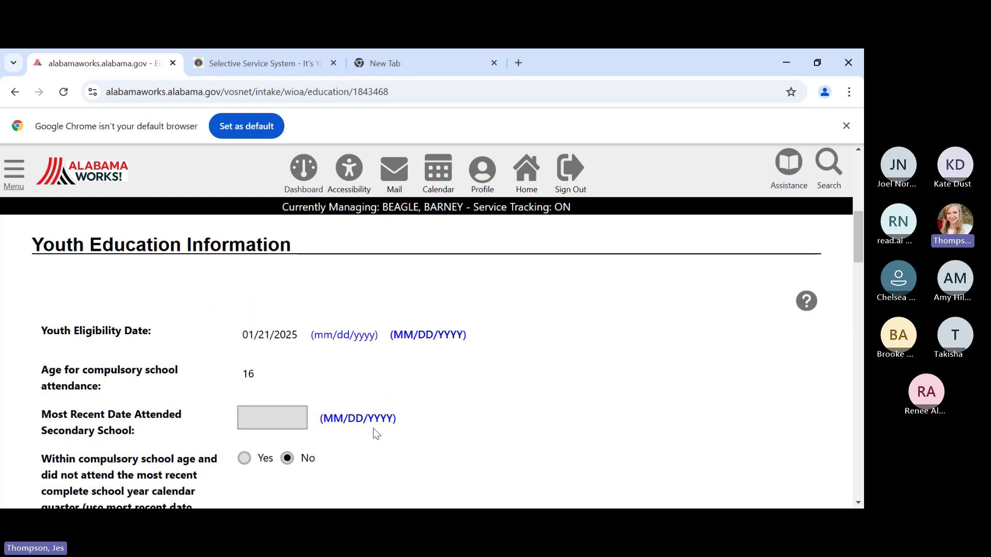
pyautogui.scroll(-4, 374, 430)
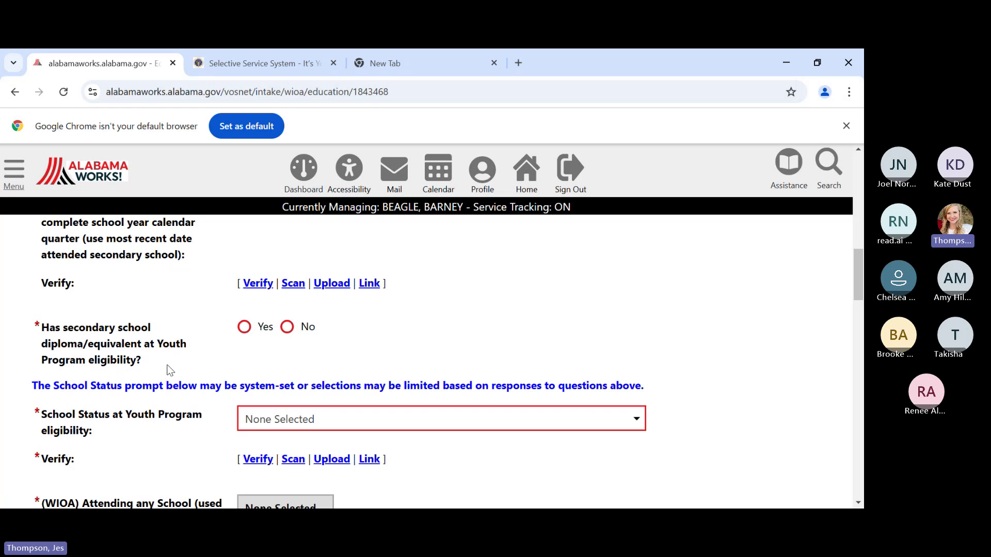
# - Answer No to having a secondary school diploma or equivalent at Youth Program eligibility
pyautogui.click(287, 328)
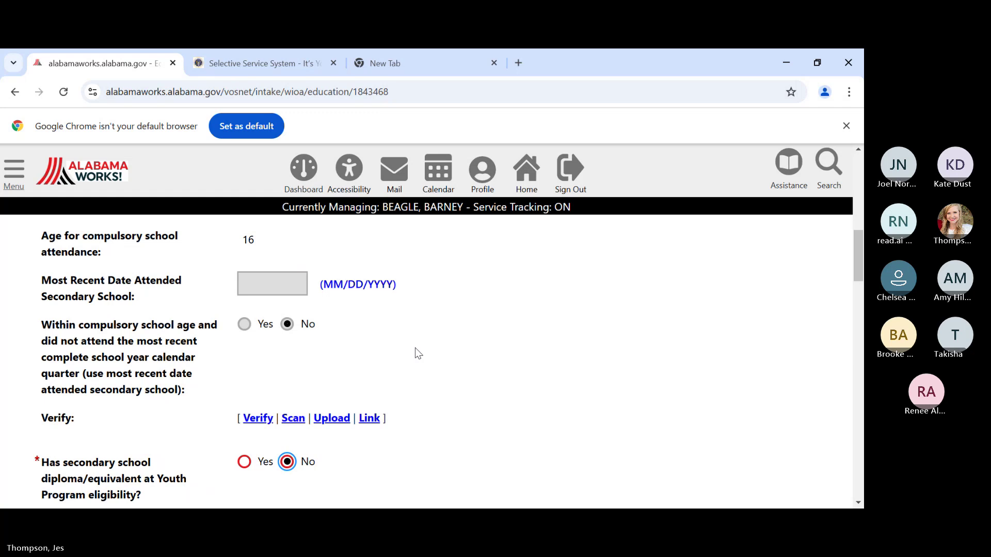
pyautogui.scroll(-2, 418, 353)
pyautogui.scroll(-1, 414, 349)
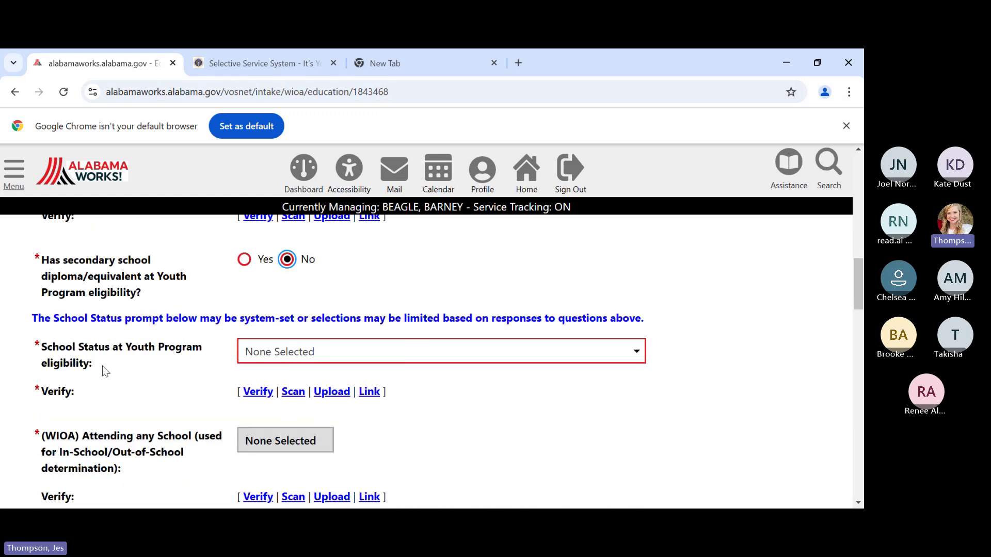
# - Set School Status to 'Not attending school or secondary school dropout', verified by Written Customer Self Attestation
pyautogui.click(312, 353)
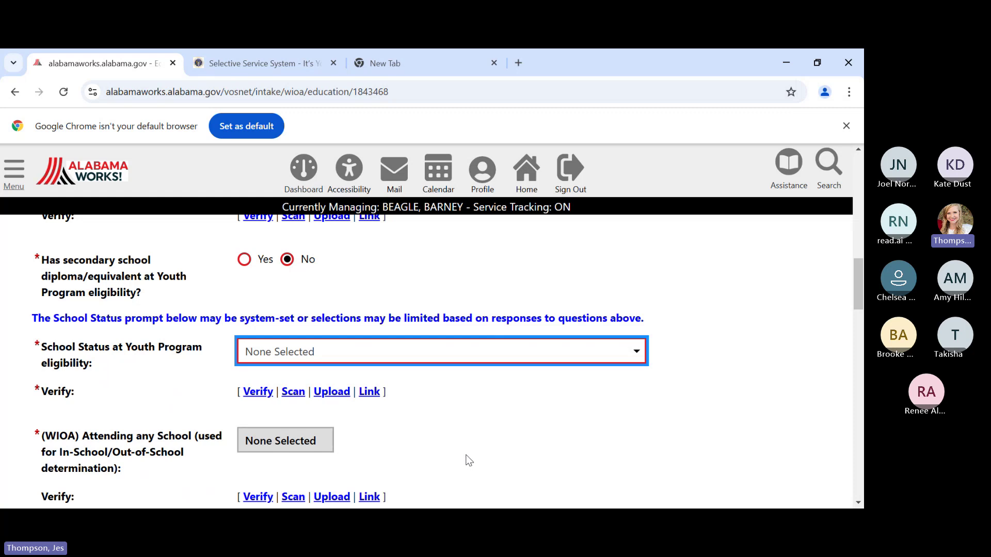
pyautogui.press('Down')
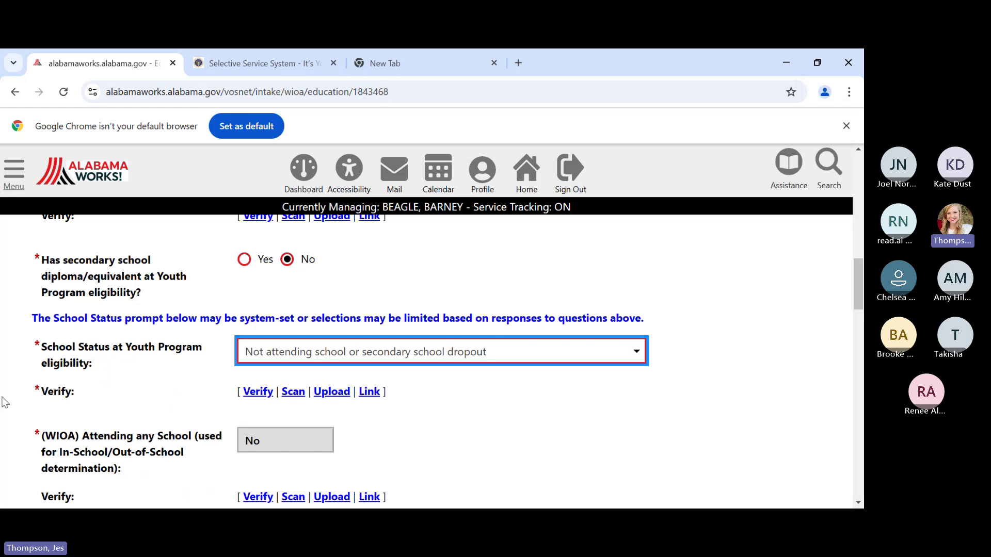
pyautogui.click(259, 395)
pyautogui.scroll(-3, 345, 417)
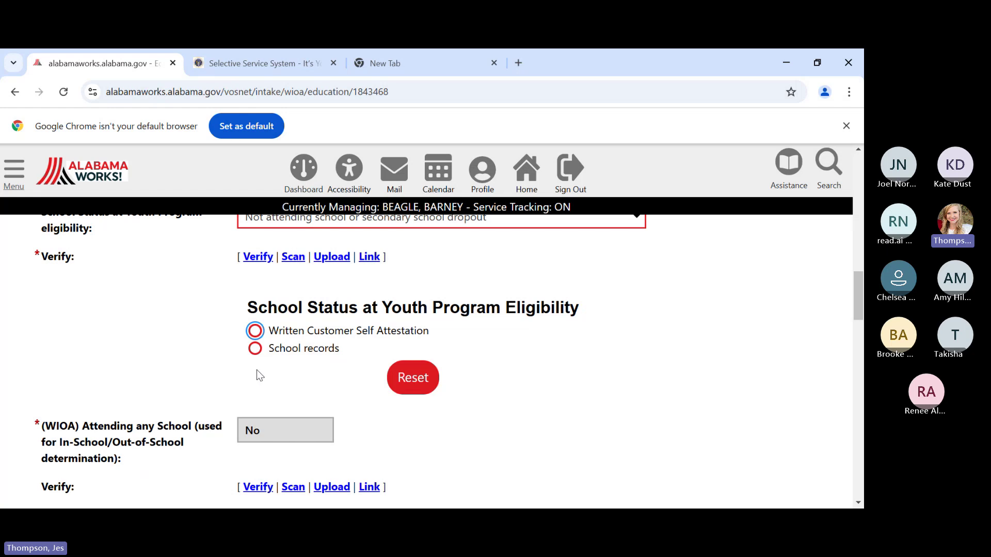
pyautogui.click(255, 332)
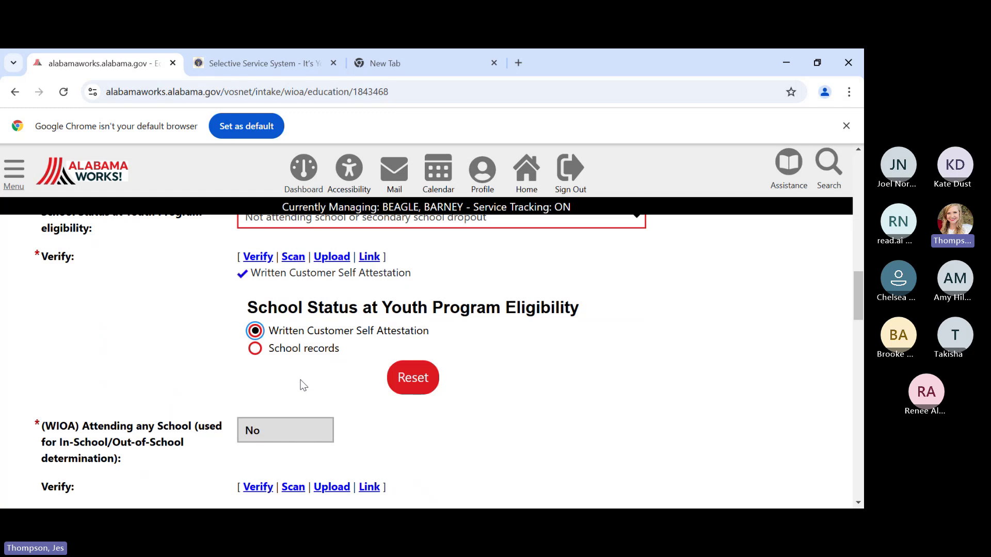
pyautogui.scroll(-1, 302, 380)
pyautogui.scroll(-1, 303, 380)
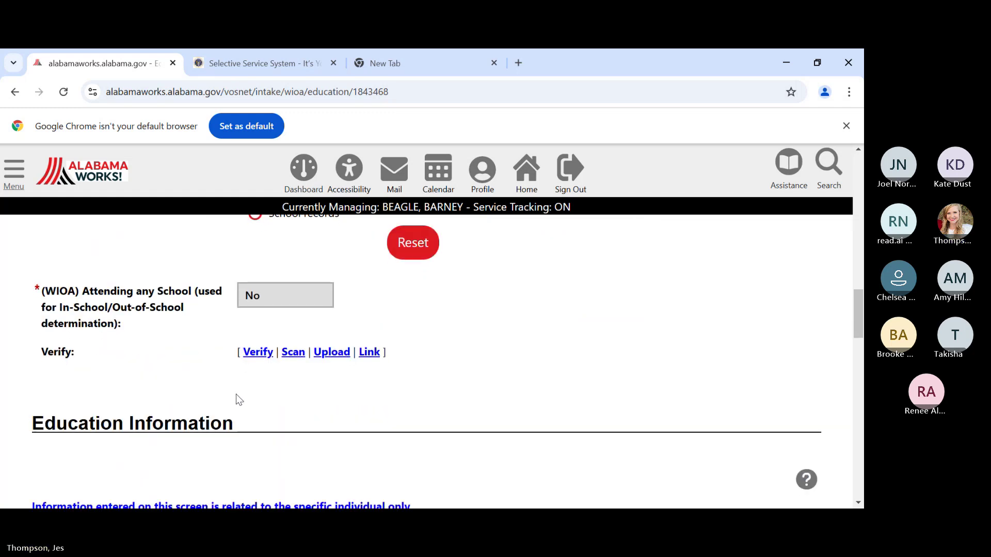
pyautogui.scroll(3, 183, 356)
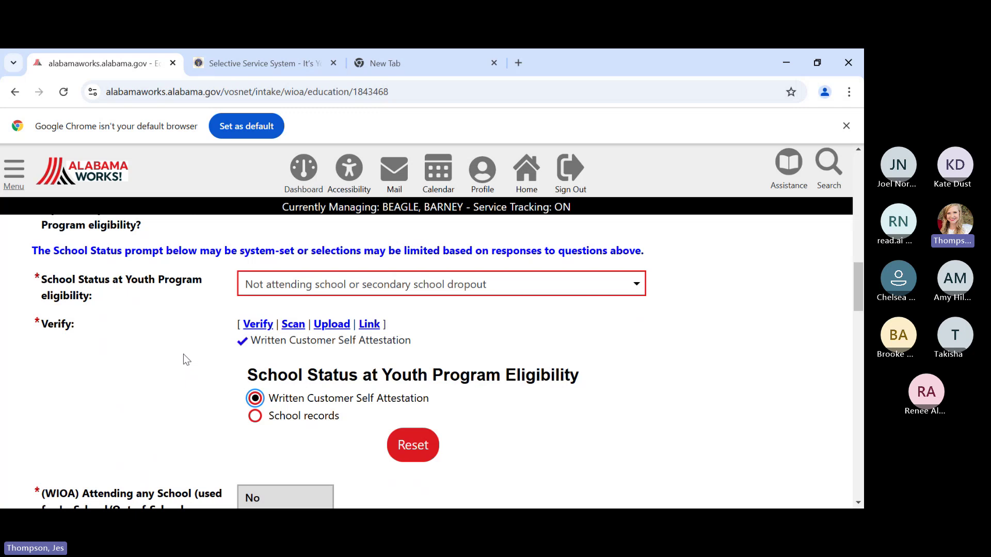
pyautogui.scroll(-2, 184, 354)
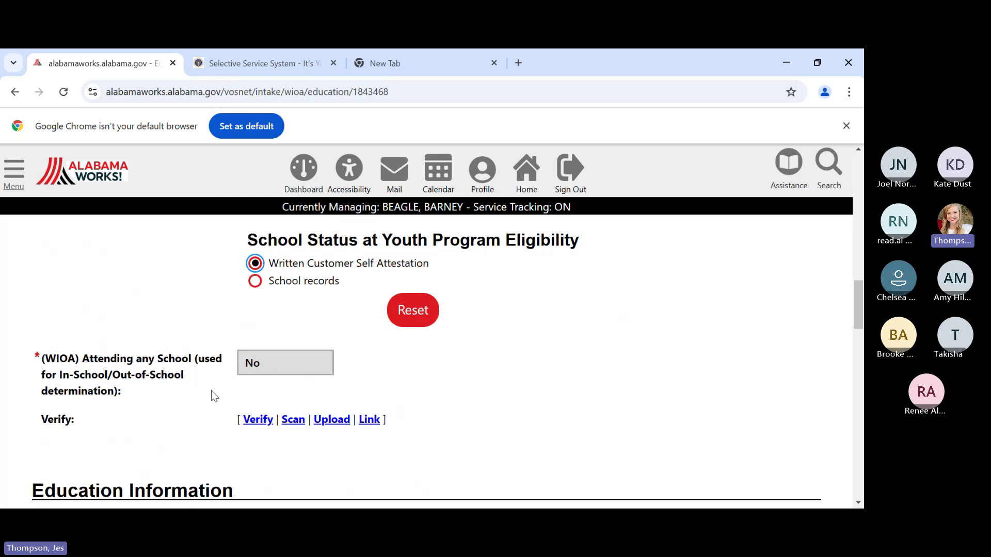
pyautogui.scroll(-3, 211, 390)
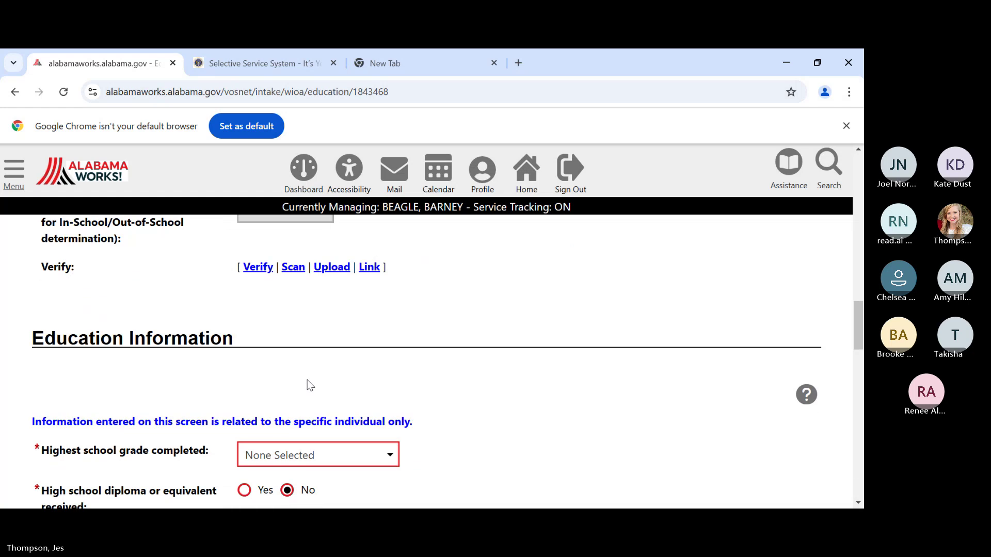
# - Set the highest school grade completed to 11th Grade Completed
pyautogui.scroll(-1, 309, 386)
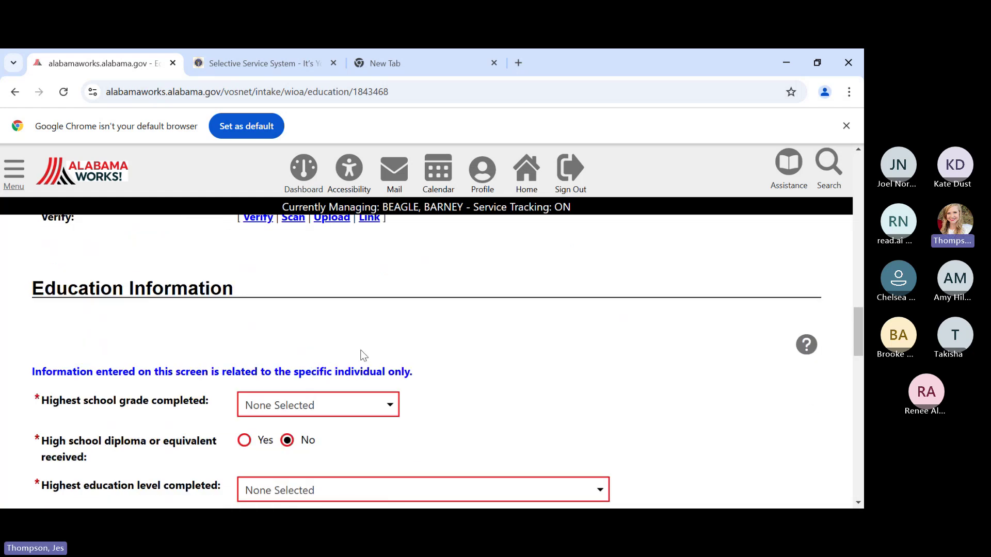
pyautogui.scroll(-3, 449, 323)
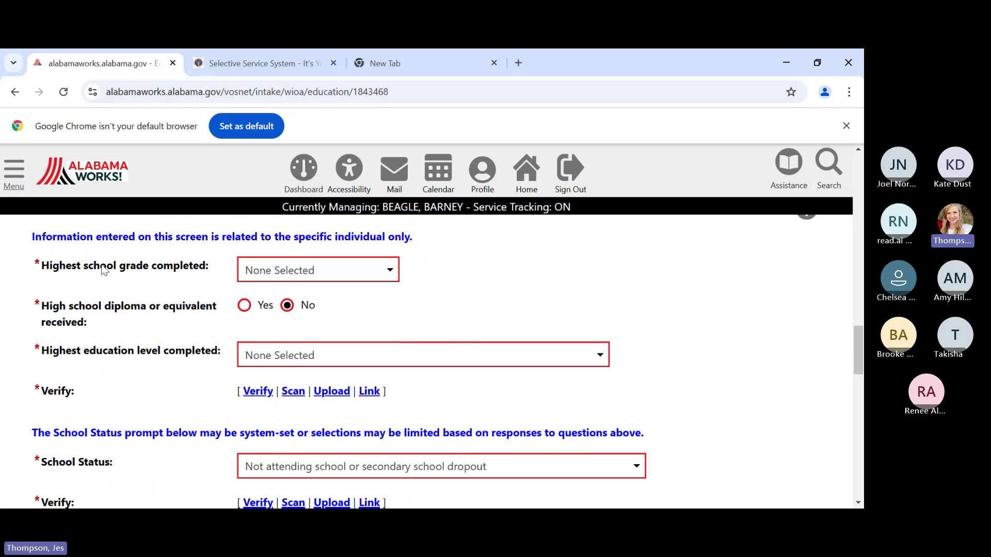
pyautogui.click(361, 278)
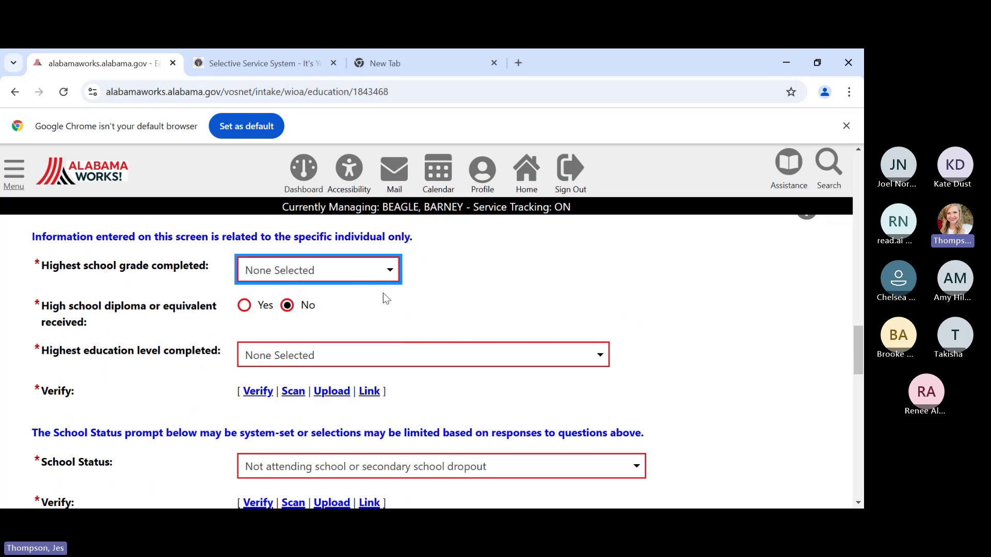
pyautogui.click(332, 476)
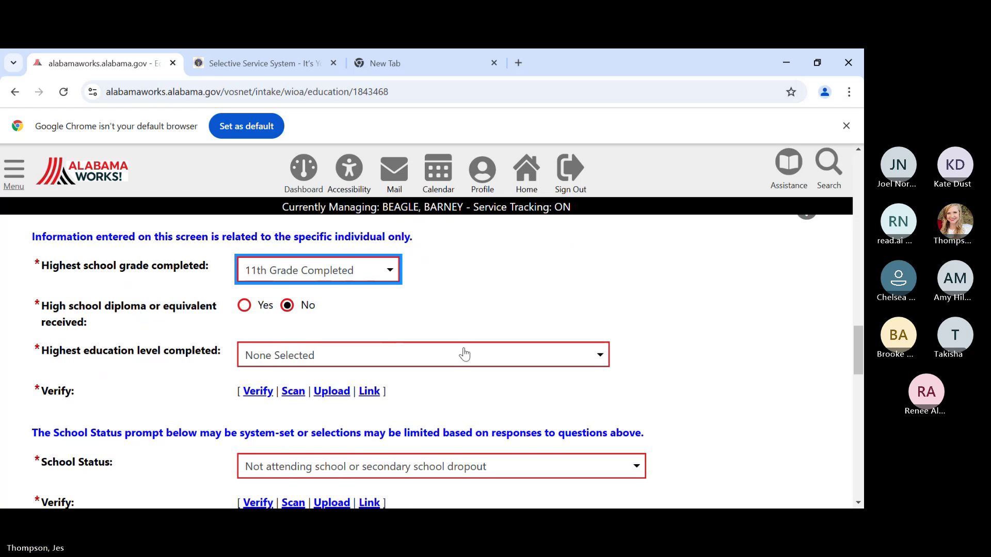
# - Set education level to No Educational Level Completed, verified by Other Applicable Documentation 'Case notes'
pyautogui.scroll(-1, 413, 289)
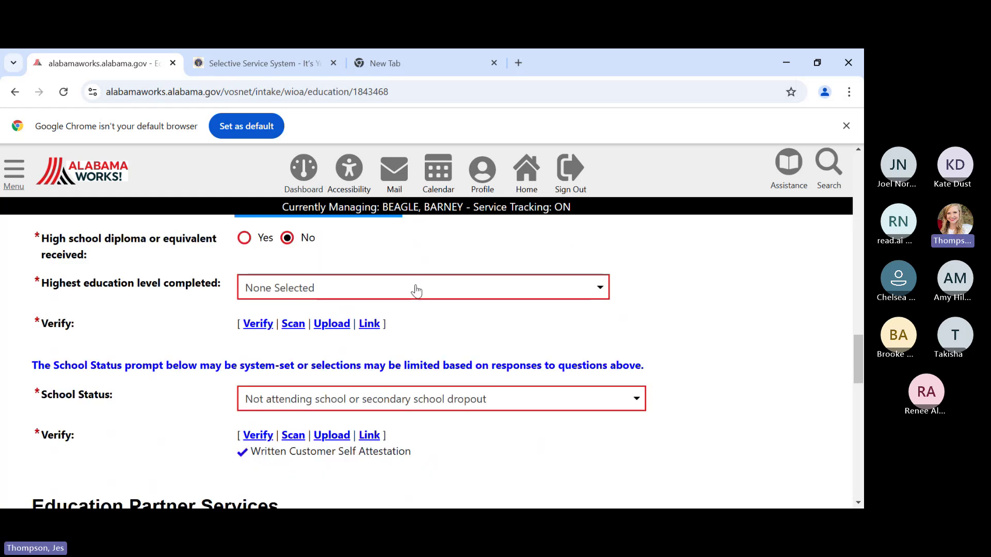
pyautogui.click(416, 290)
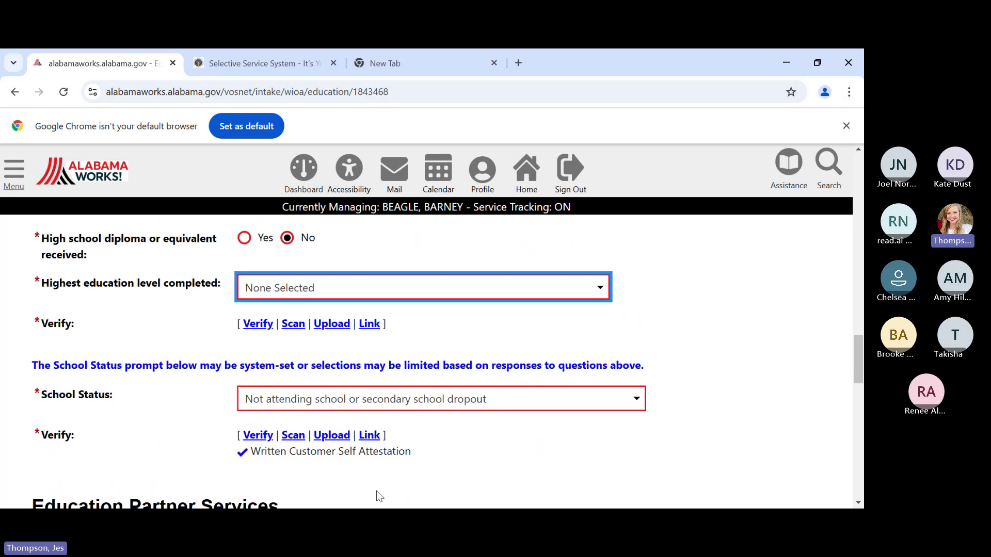
pyautogui.press('Down')
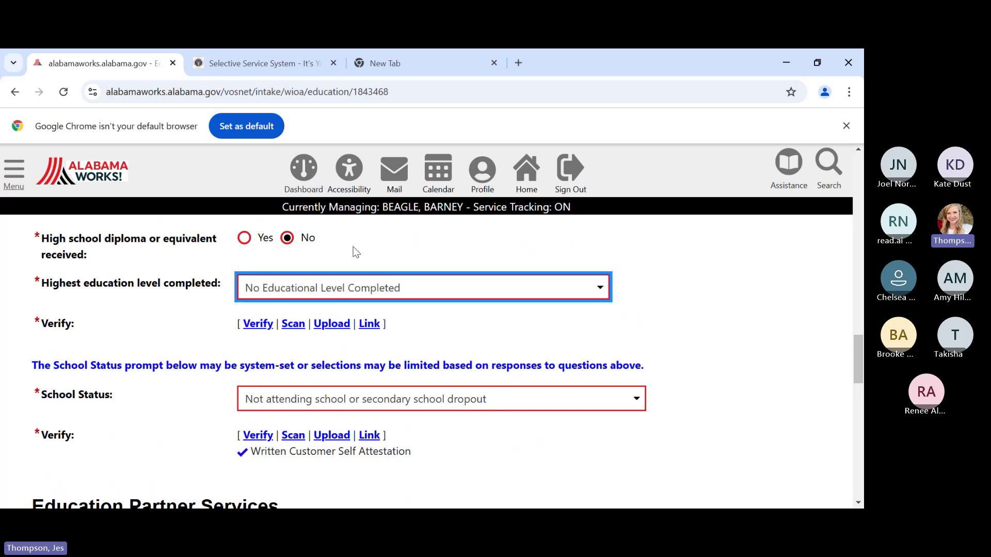
pyautogui.click(258, 324)
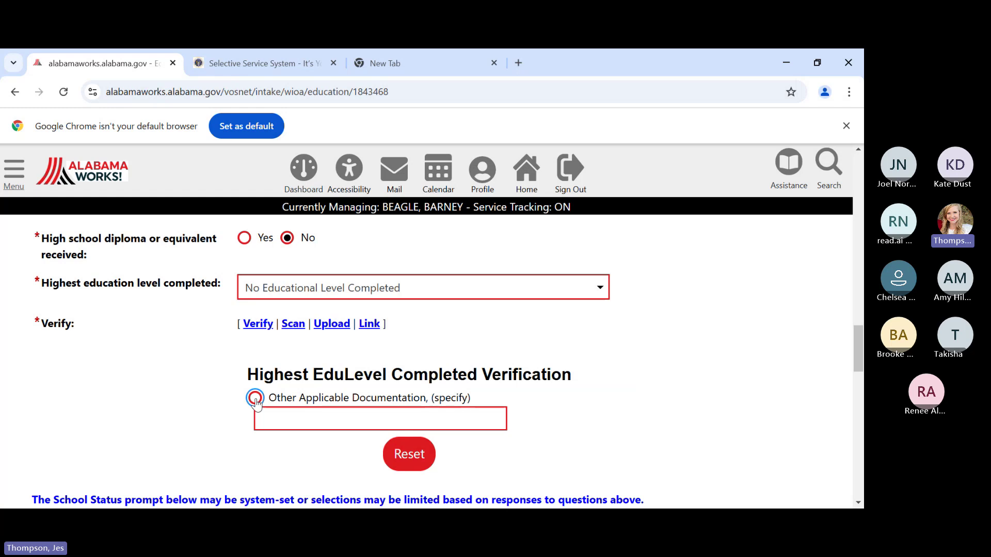
pyautogui.click(255, 398)
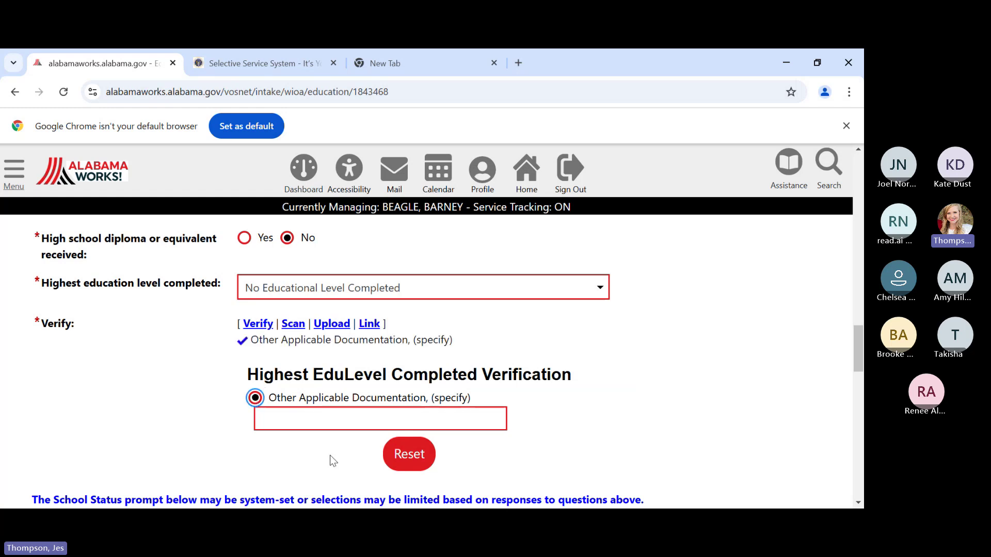
pyautogui.click(298, 416)
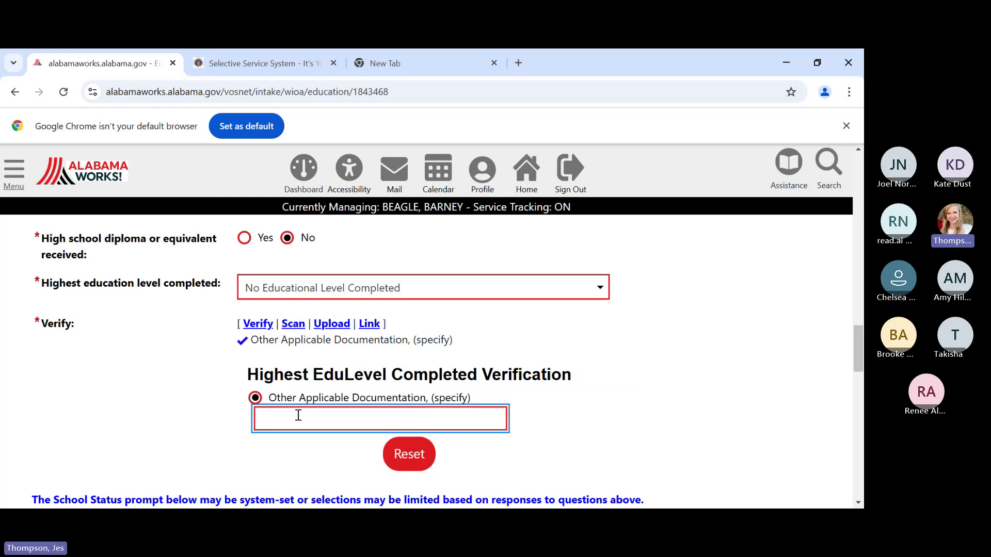
pyautogui.write('Case notes')
pyautogui.scroll(-4, 597, 375)
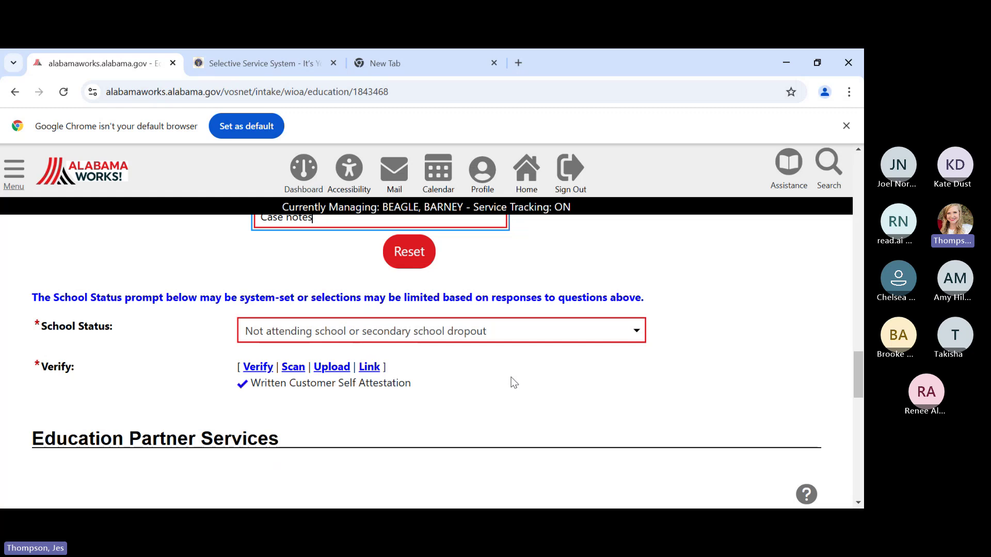
pyautogui.scroll(-1, 511, 379)
pyautogui.scroll(-1, 564, 374)
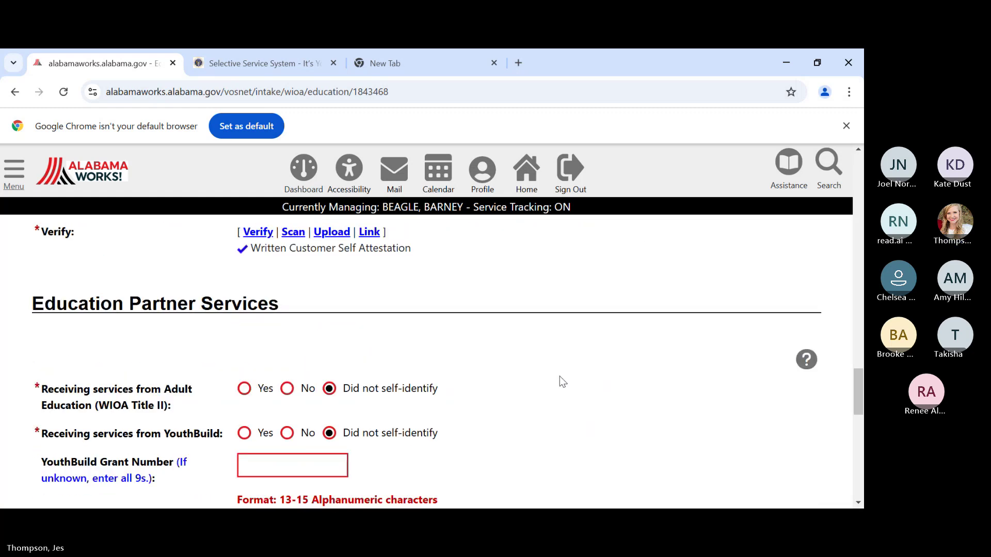
pyautogui.scroll(-1, 562, 372)
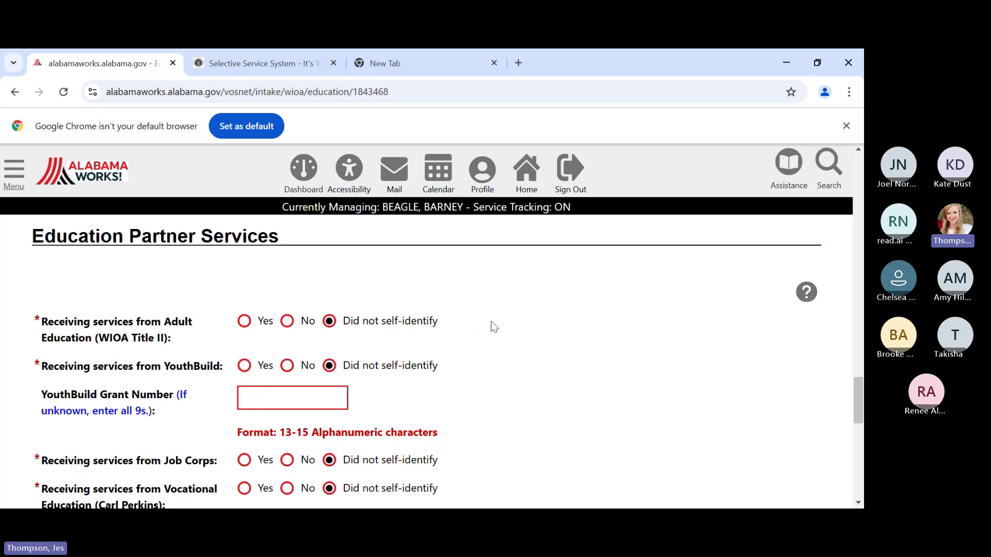
pyautogui.scroll(-2, 492, 322)
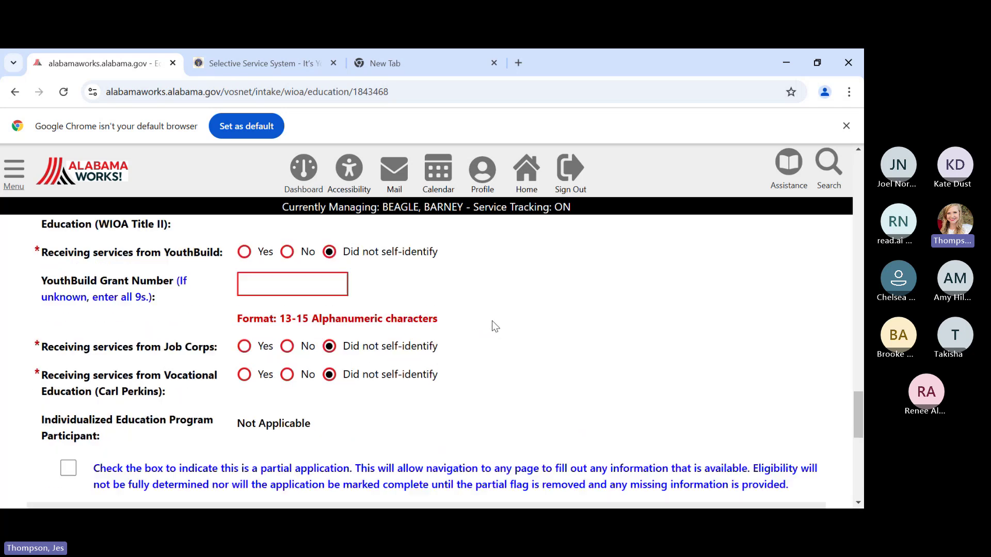
pyautogui.scroll(1, 492, 323)
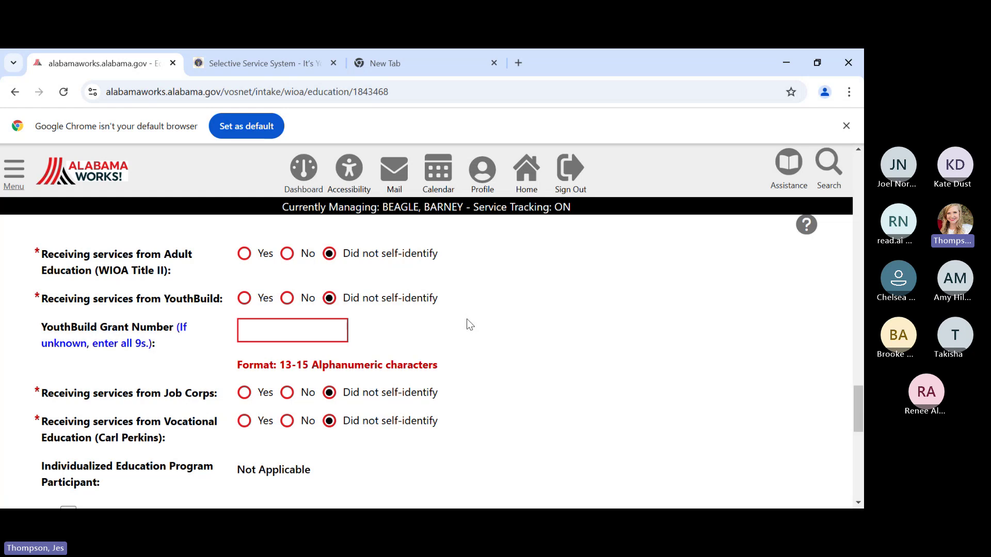
pyautogui.scroll(-4, 470, 325)
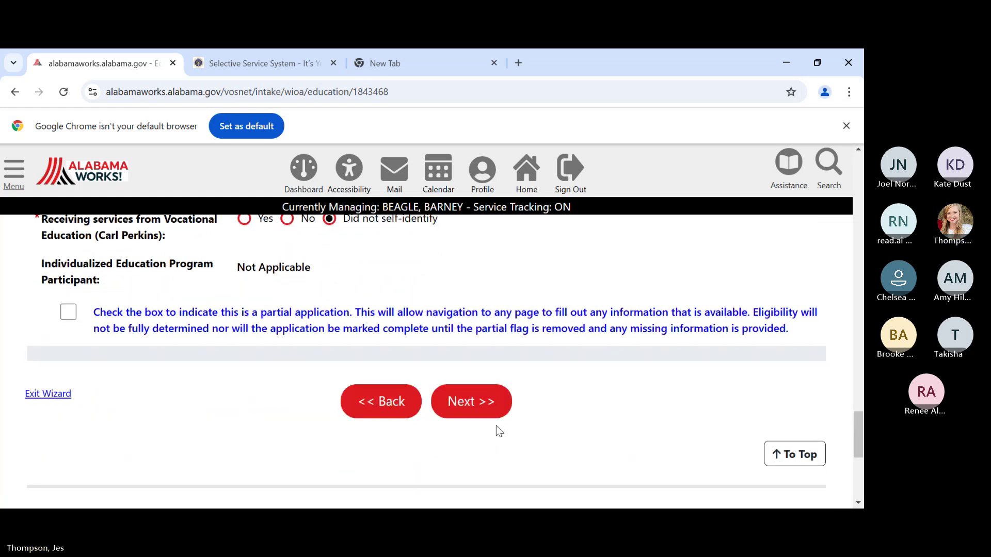
pyautogui.click(483, 410)
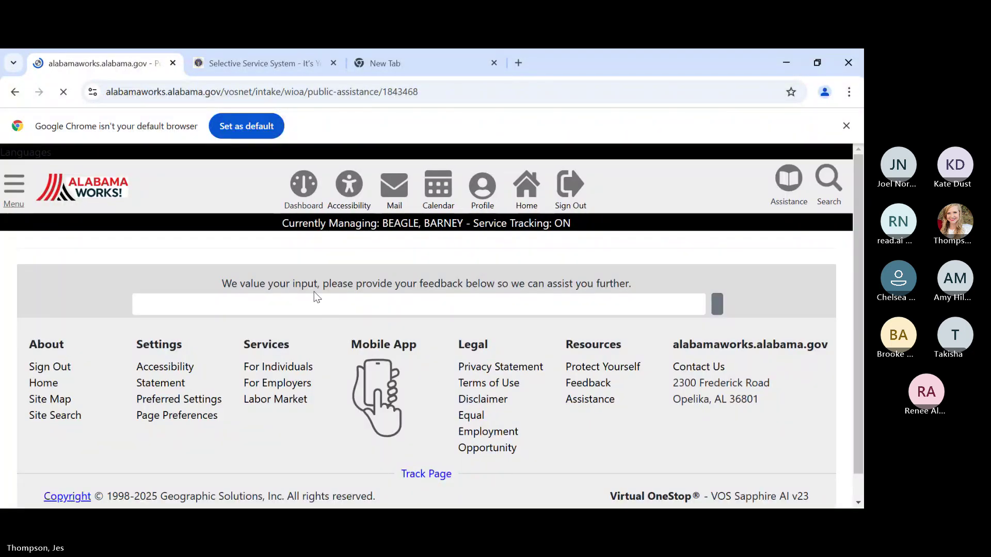
pyautogui.click(422, 431)
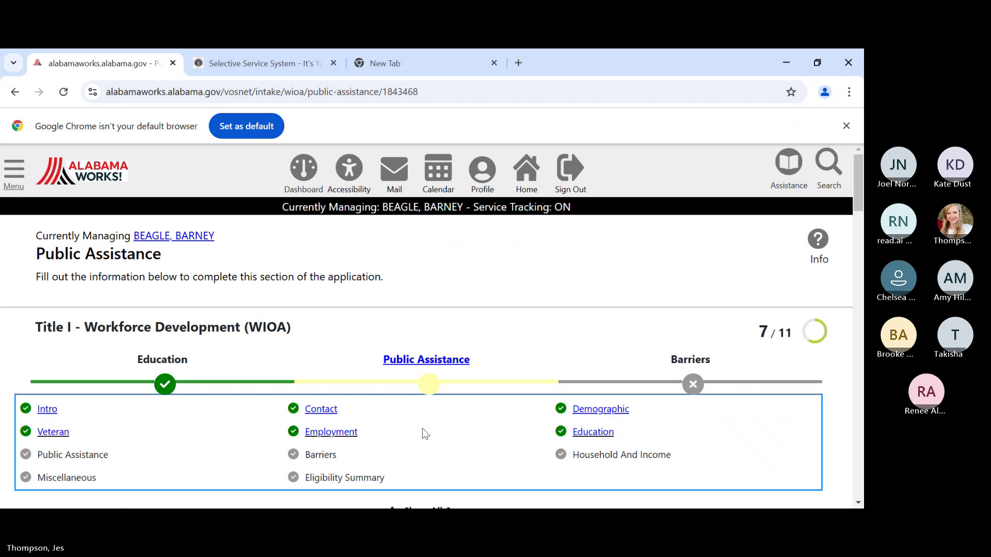
pyautogui.scroll(-3, 422, 428)
pyautogui.scroll(-3, 422, 432)
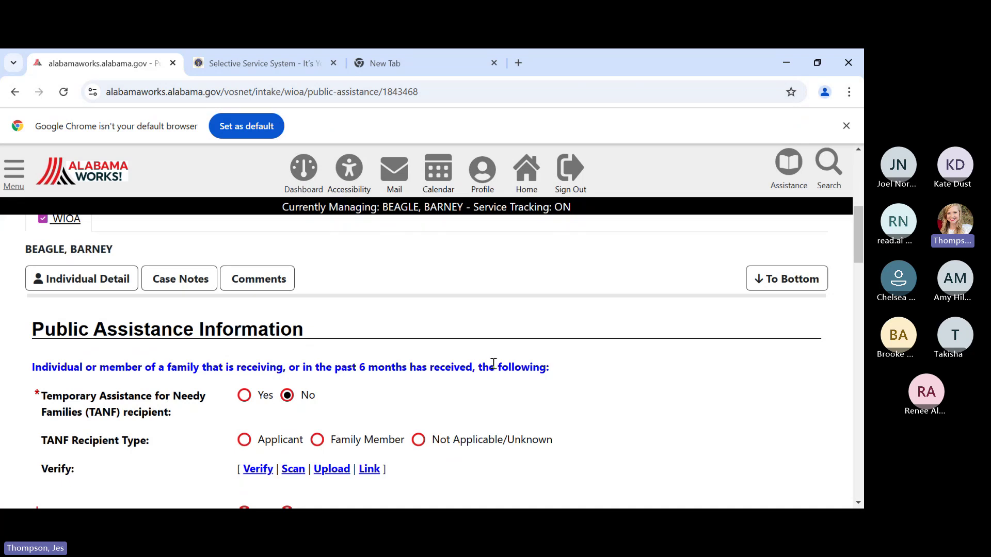
pyautogui.scroll(-1, 493, 363)
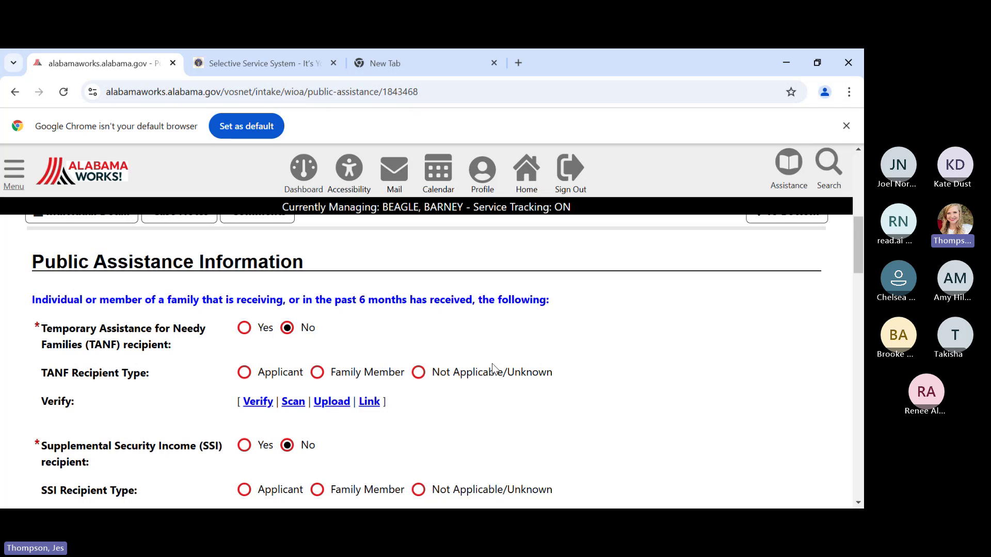
pyautogui.scroll(-1, 492, 367)
pyautogui.scroll(-3, 493, 368)
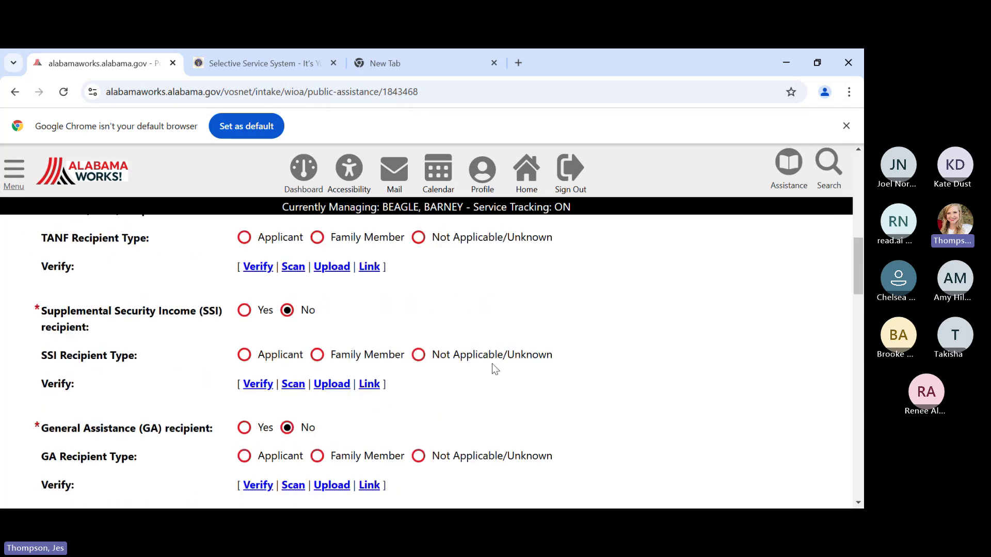
pyautogui.scroll(-2, 494, 369)
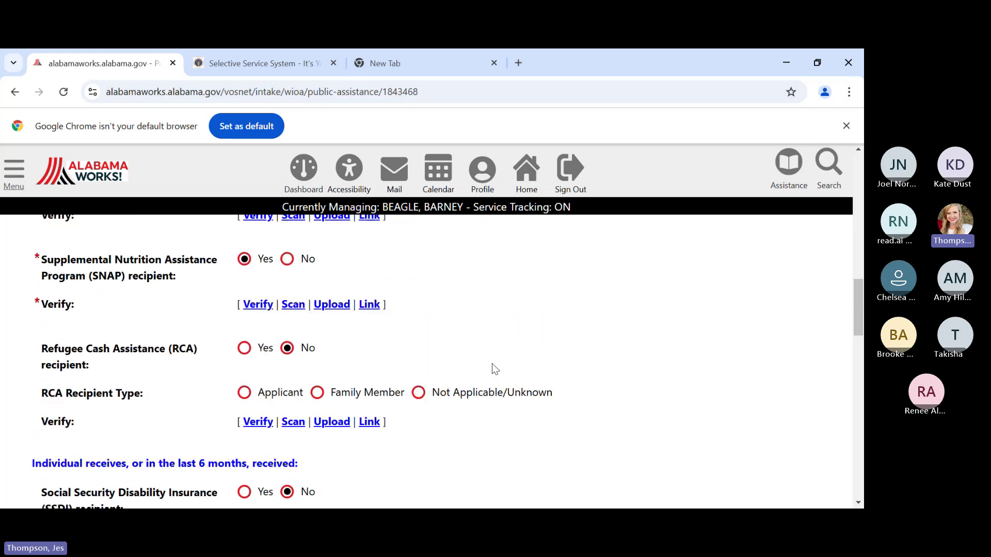
pyautogui.scroll(-1, 493, 368)
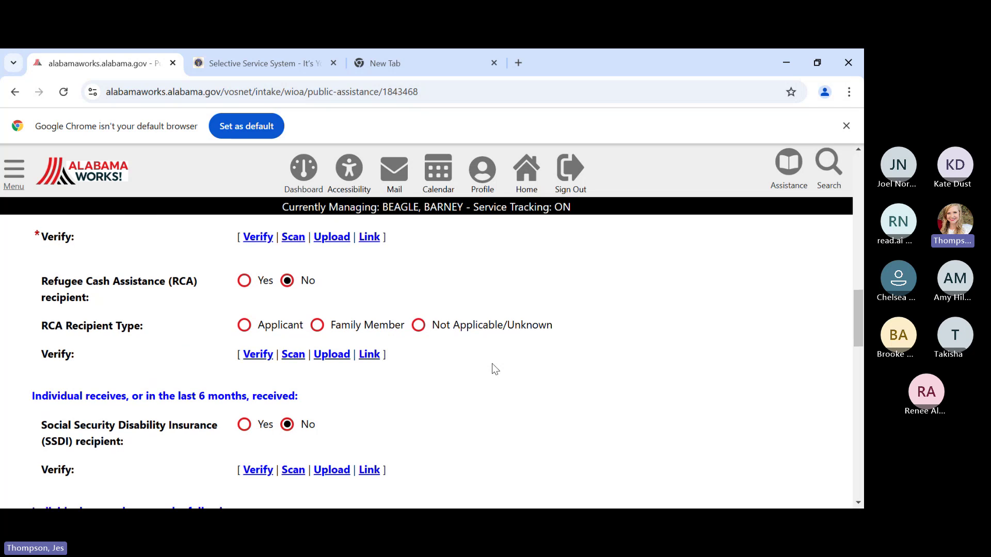
pyautogui.scroll(2, 493, 366)
pyautogui.scroll(7, 491, 361)
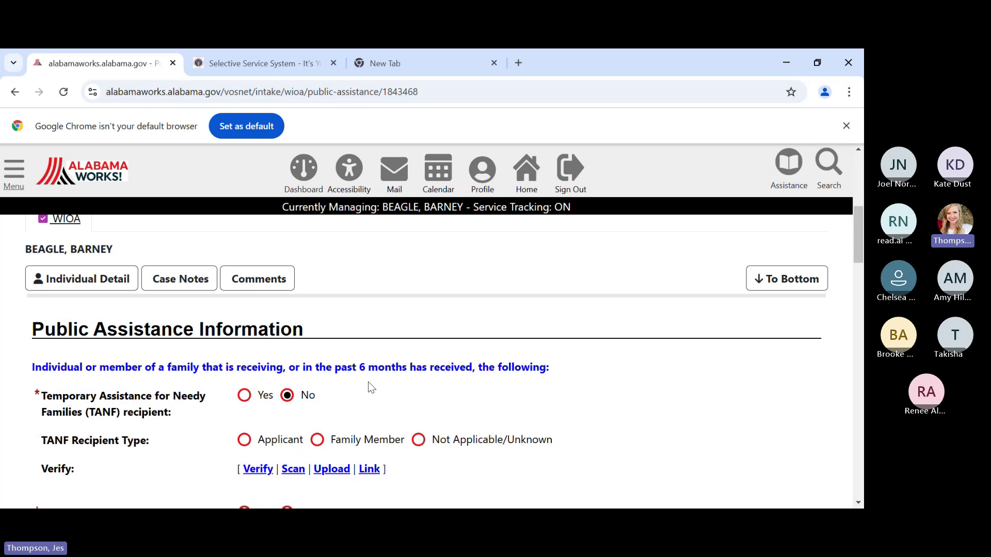
pyautogui.scroll(-4, 371, 388)
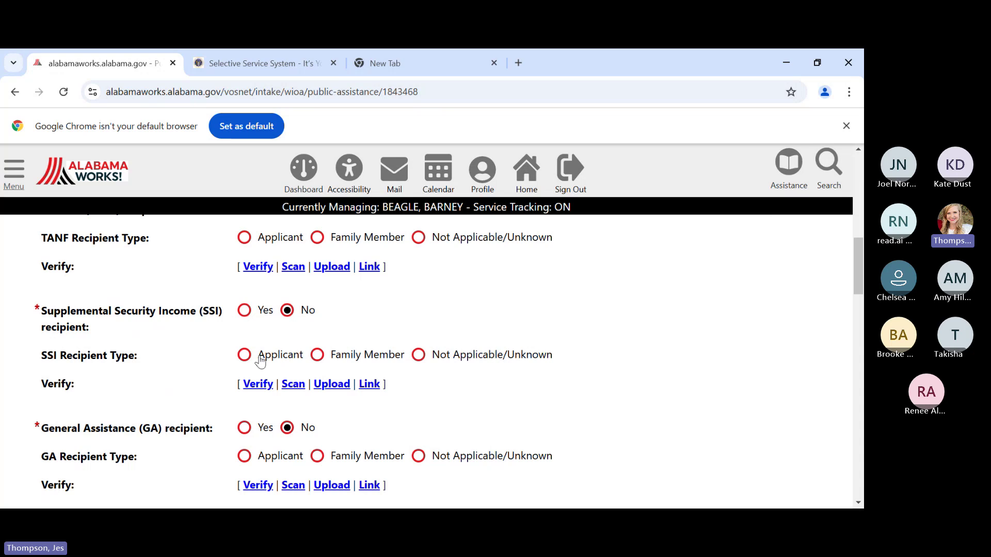
pyautogui.scroll(-1, 434, 359)
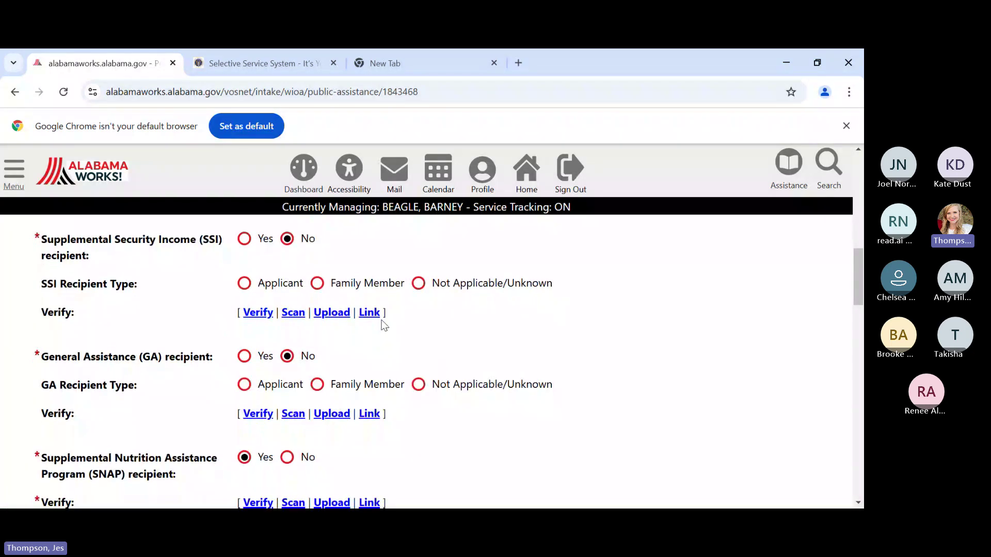
pyautogui.scroll(-1, 377, 335)
pyautogui.scroll(-1, 367, 367)
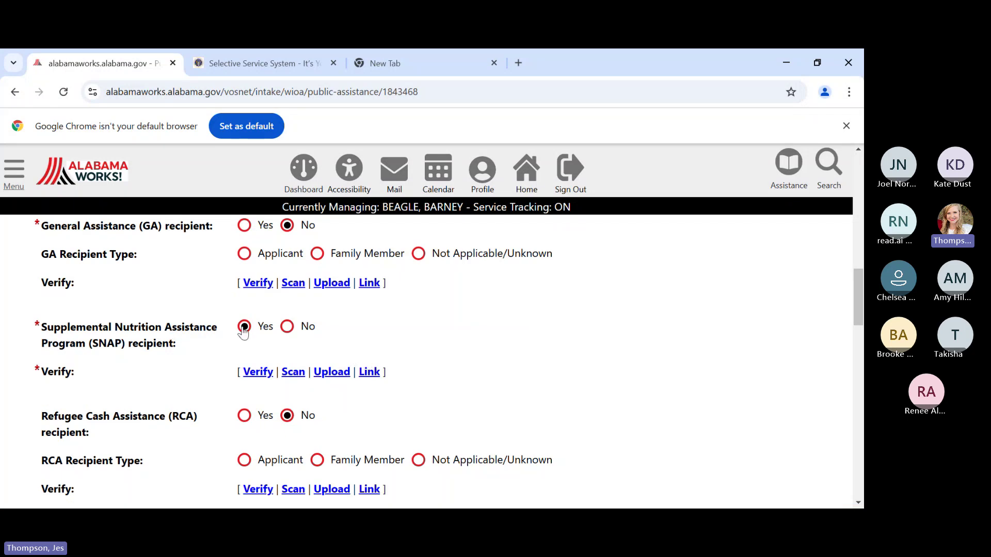
# - Select SNAP Eligibility Verification as the proof in the SNAP Recipient verification panel
pyautogui.click(253, 378)
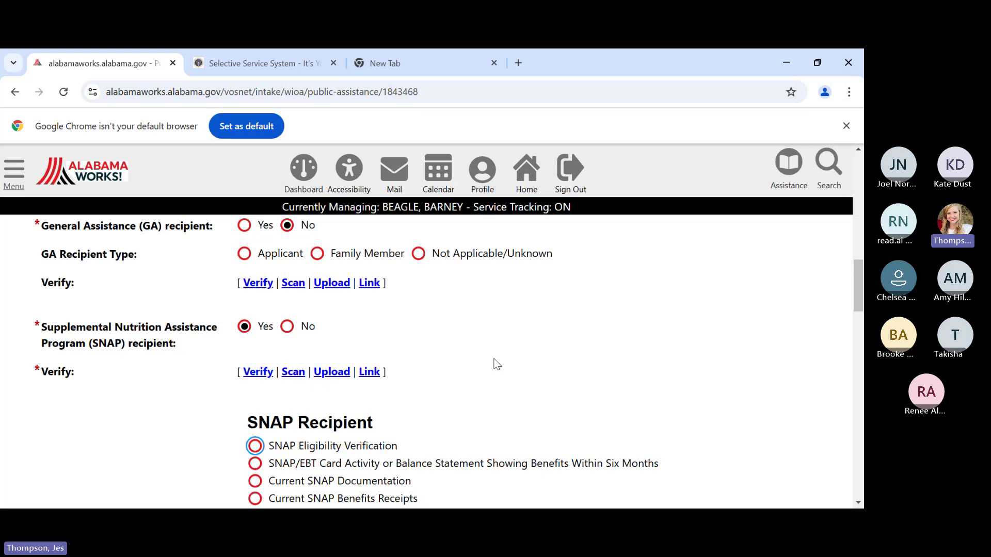
pyautogui.scroll(-1, 506, 346)
pyautogui.scroll(-1, 516, 326)
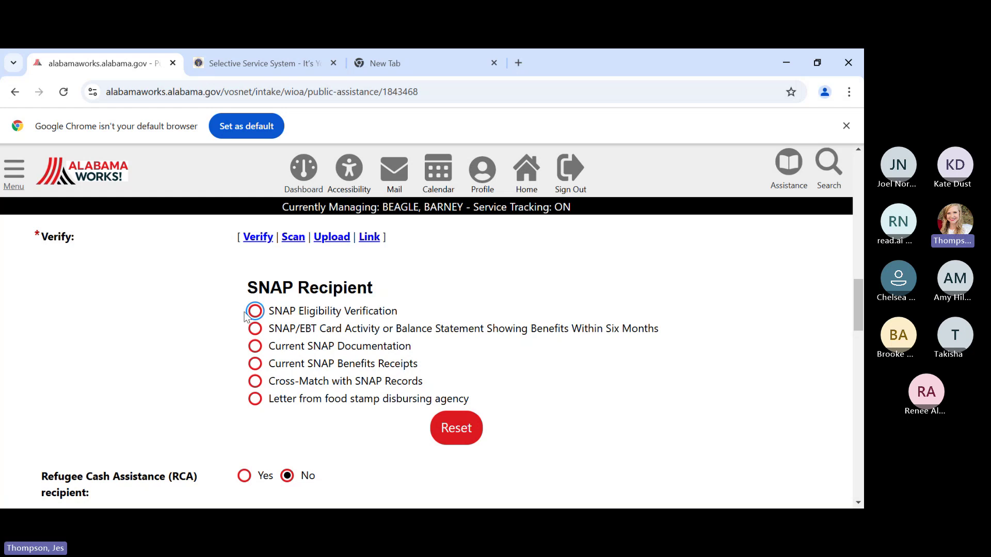
pyautogui.click(264, 313)
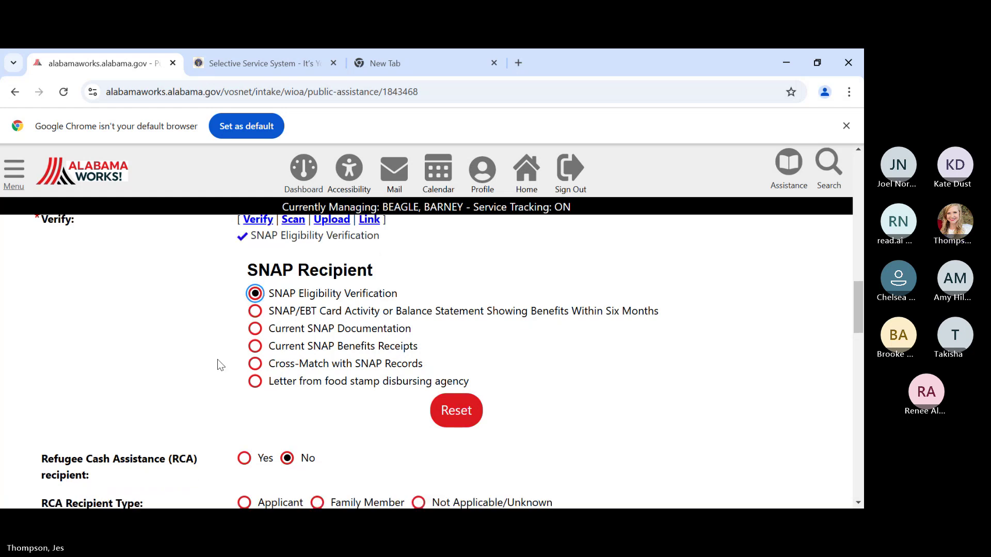
pyautogui.scroll(-3, 218, 358)
pyautogui.scroll(-1, 222, 357)
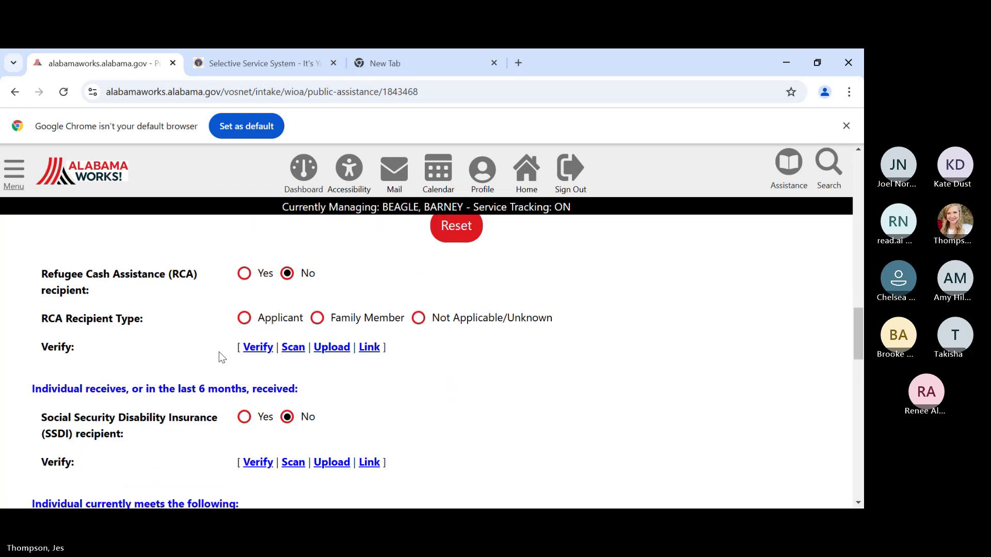
pyautogui.scroll(-3, 222, 358)
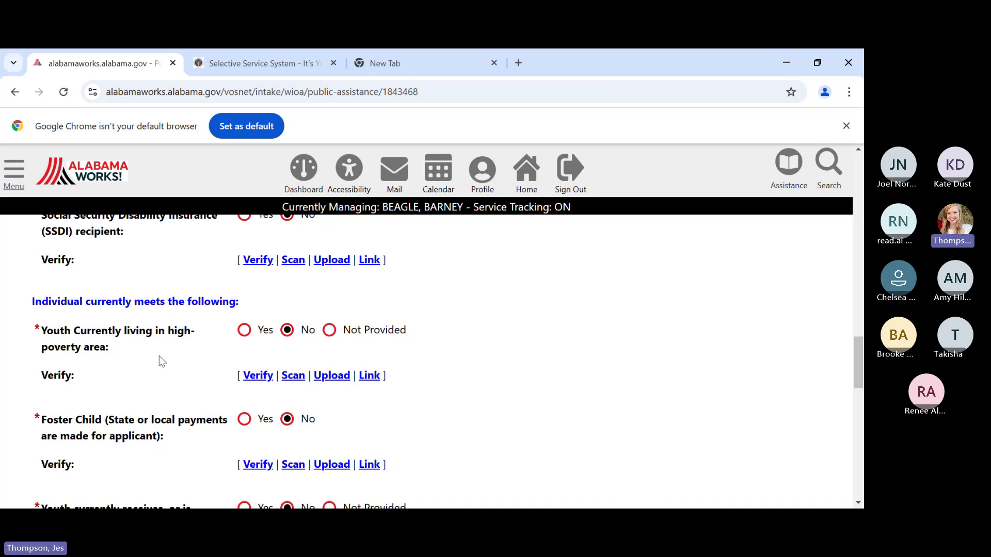
pyautogui.scroll(-1, 160, 357)
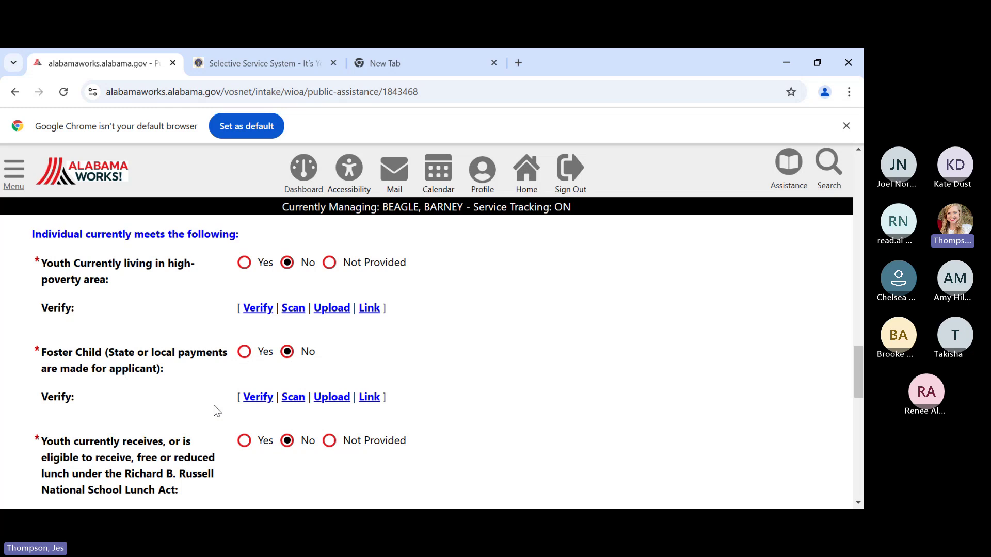
pyautogui.scroll(-1, 214, 410)
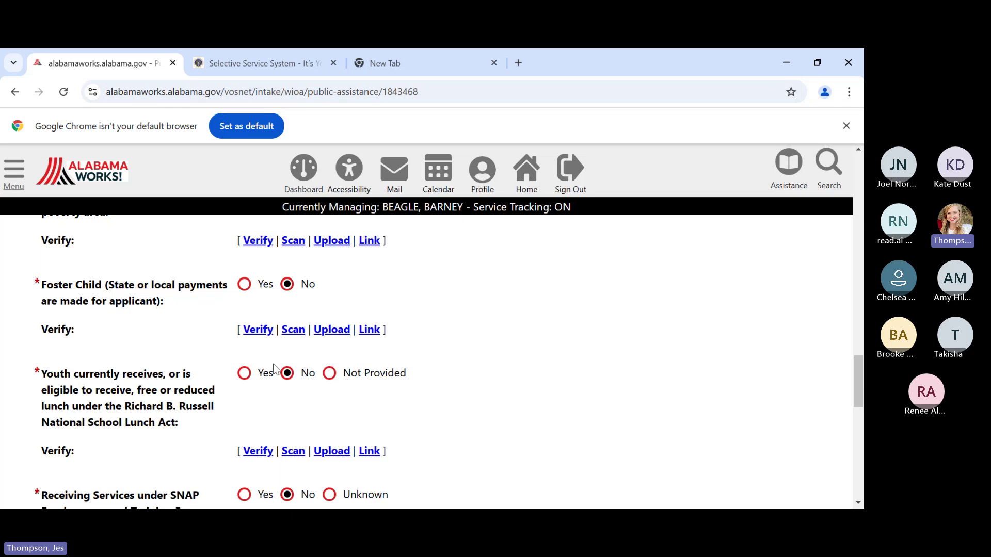
pyautogui.scroll(-1, 411, 395)
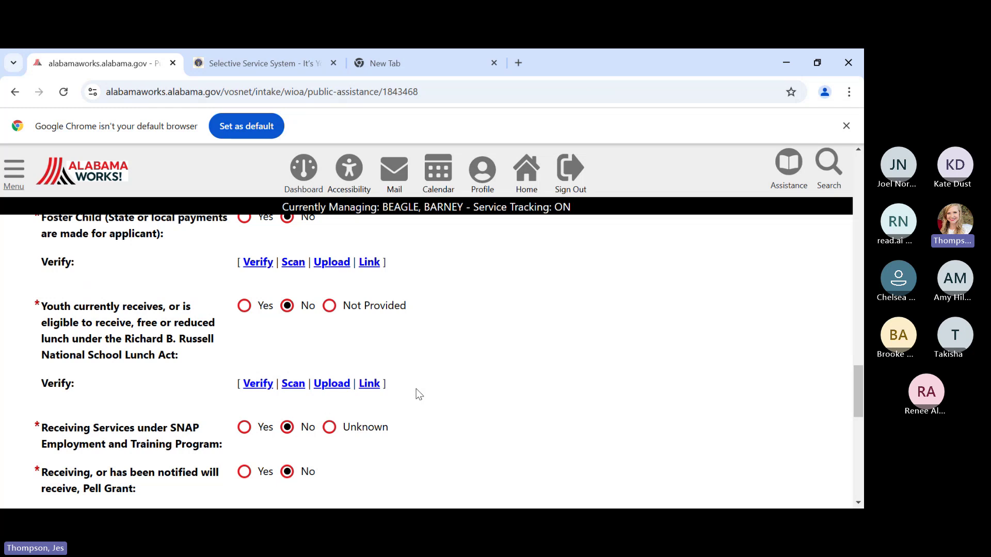
pyautogui.scroll(-1, 416, 392)
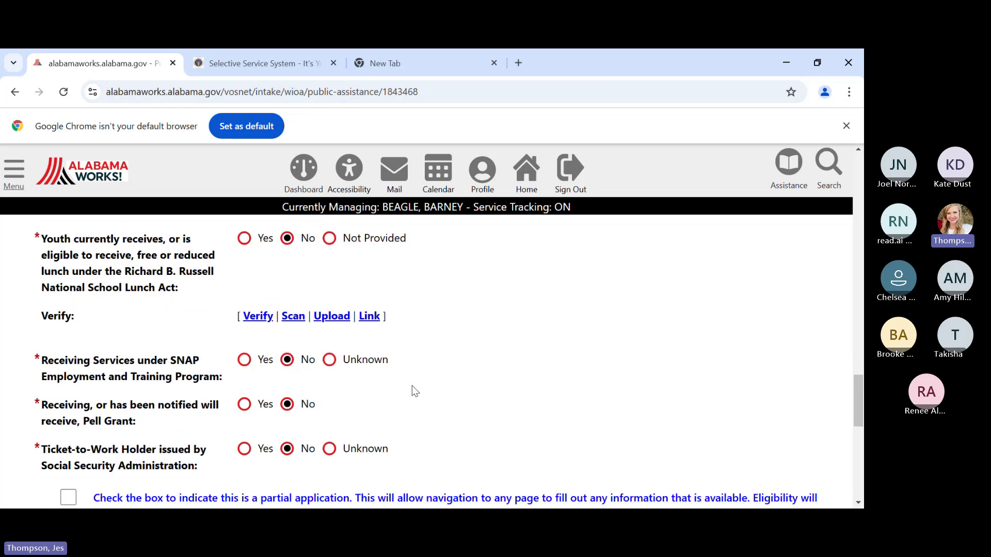
pyautogui.scroll(-3, 388, 380)
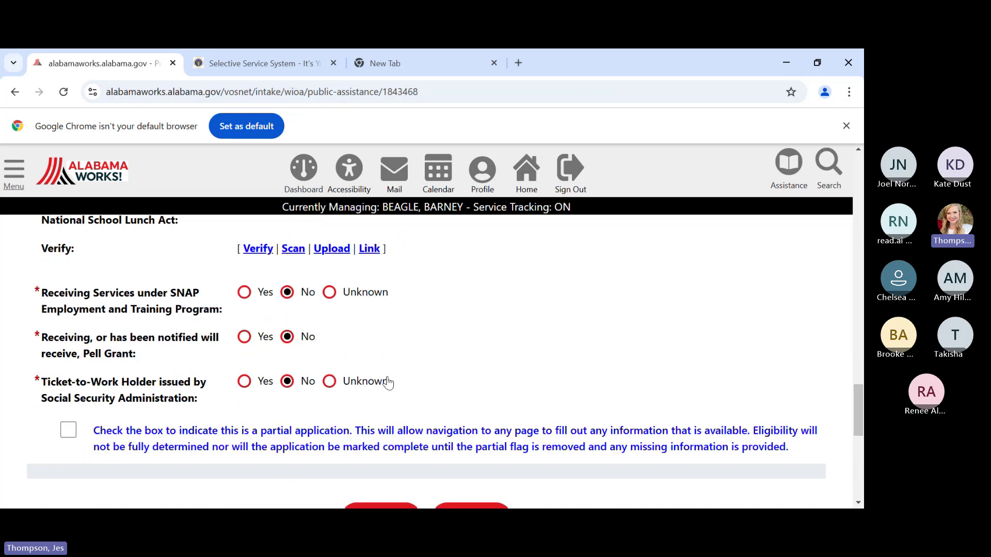
# - Save the Public Assistance answers and review the Individual Barriers form's existing answers
pyautogui.click(483, 397)
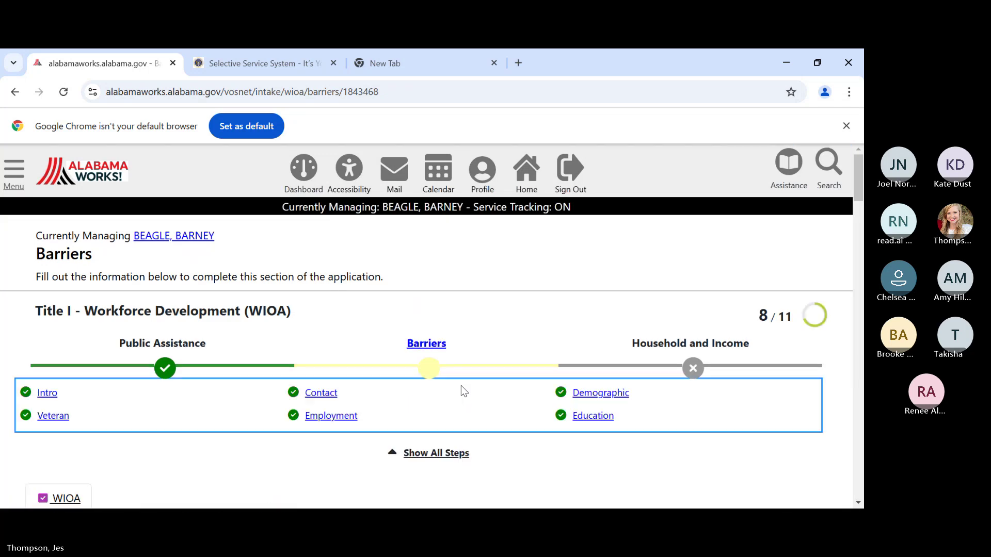
pyautogui.scroll(-4, 452, 386)
pyautogui.scroll(-2, 412, 402)
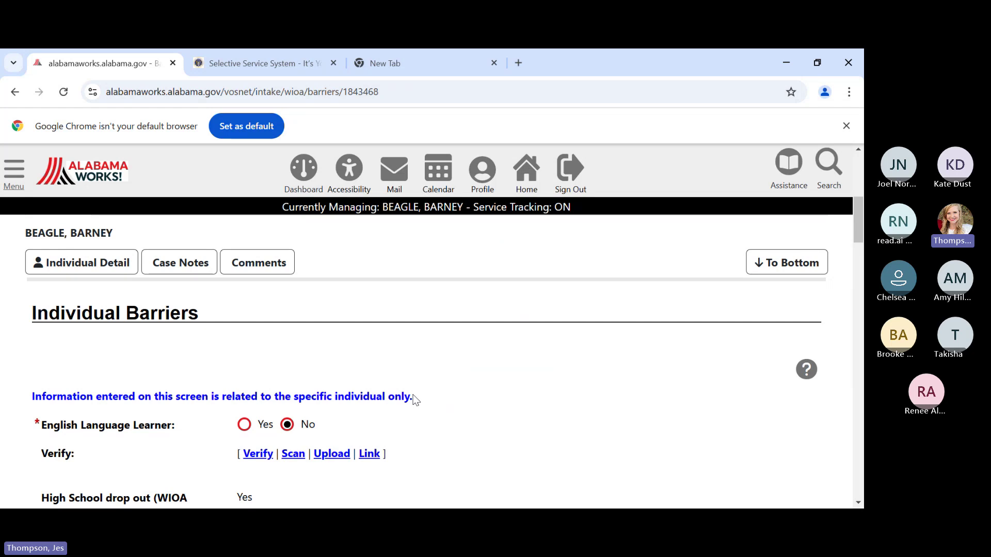
pyautogui.scroll(-1, 416, 400)
pyautogui.scroll(-1, 415, 395)
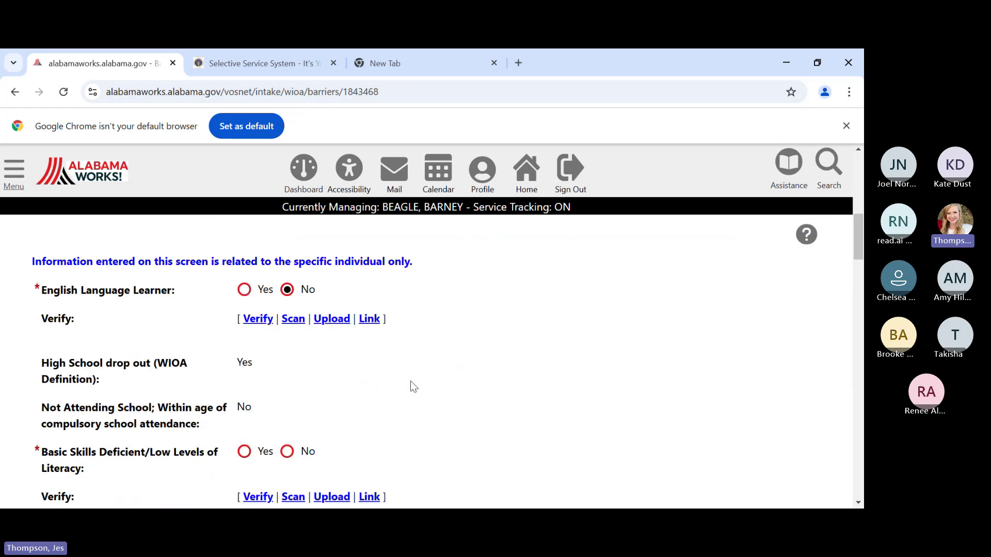
pyautogui.scroll(-1, 410, 386)
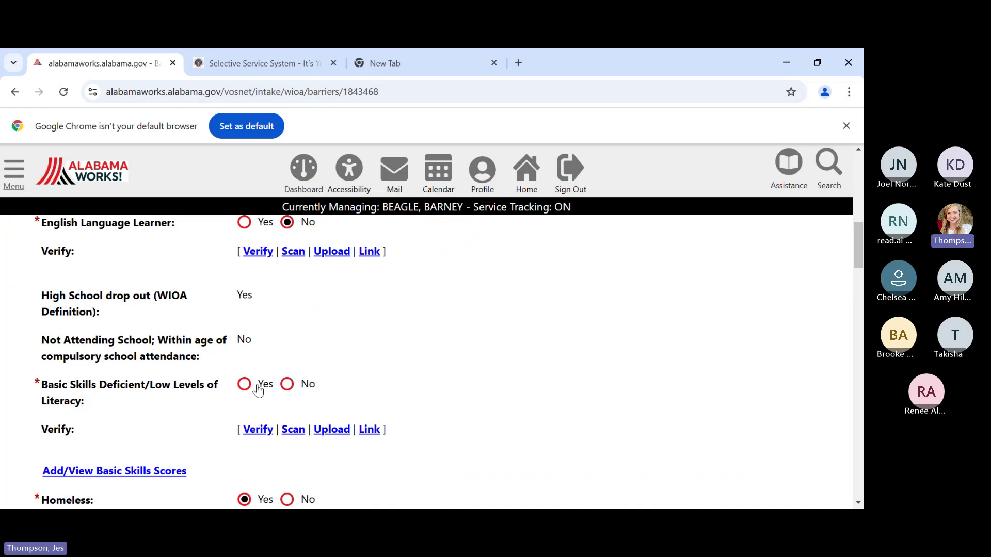
# - Answer Yes to Basic Skills Deficient and verify it by Standardized Assessment Test
pyautogui.click(241, 385)
pyautogui.scroll(-1, 383, 366)
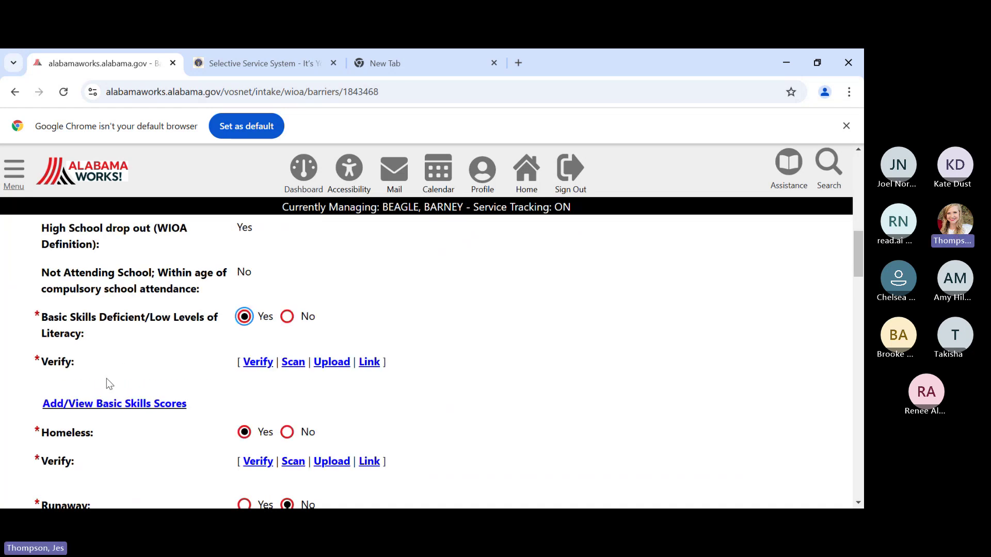
pyautogui.click(258, 362)
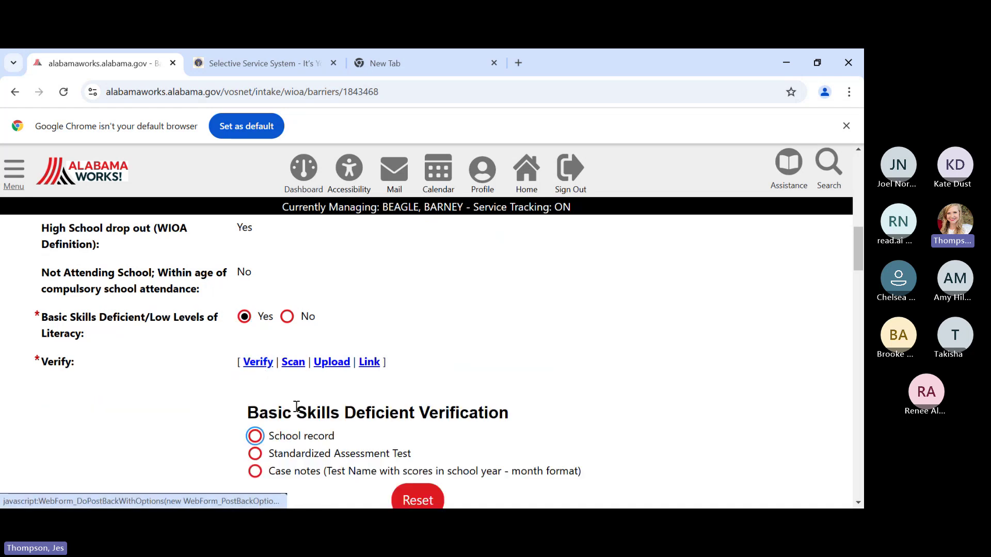
pyautogui.scroll(-1, 296, 407)
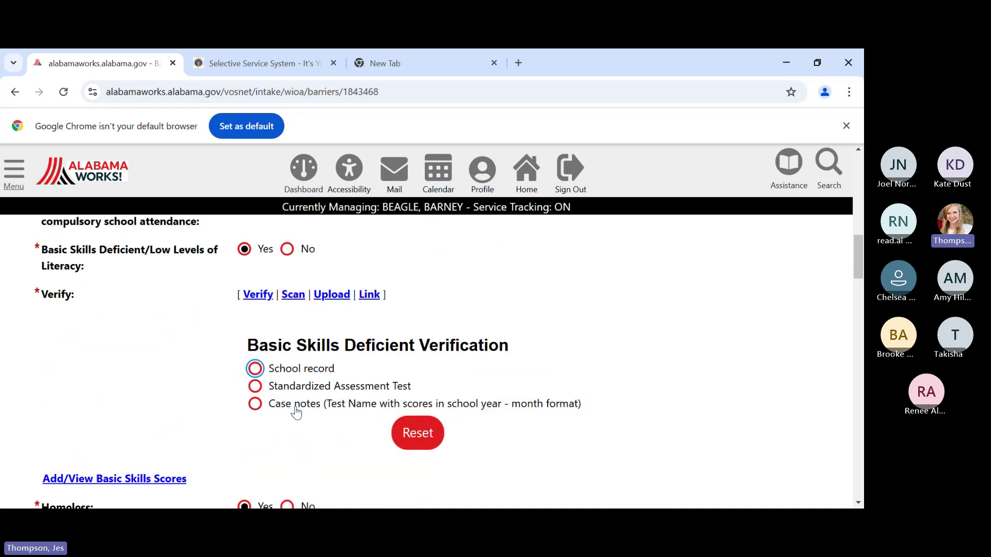
pyautogui.click(255, 387)
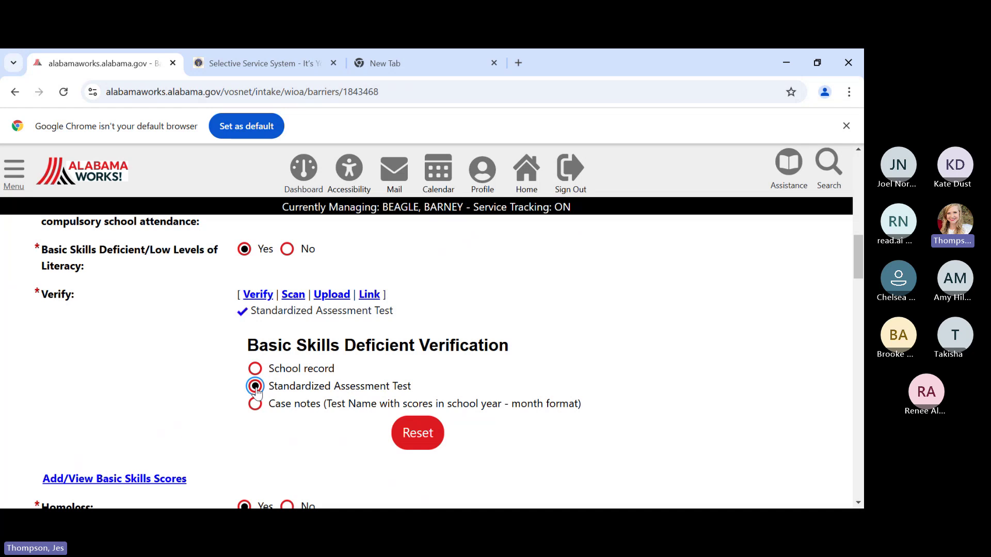
pyautogui.scroll(-3, 256, 391)
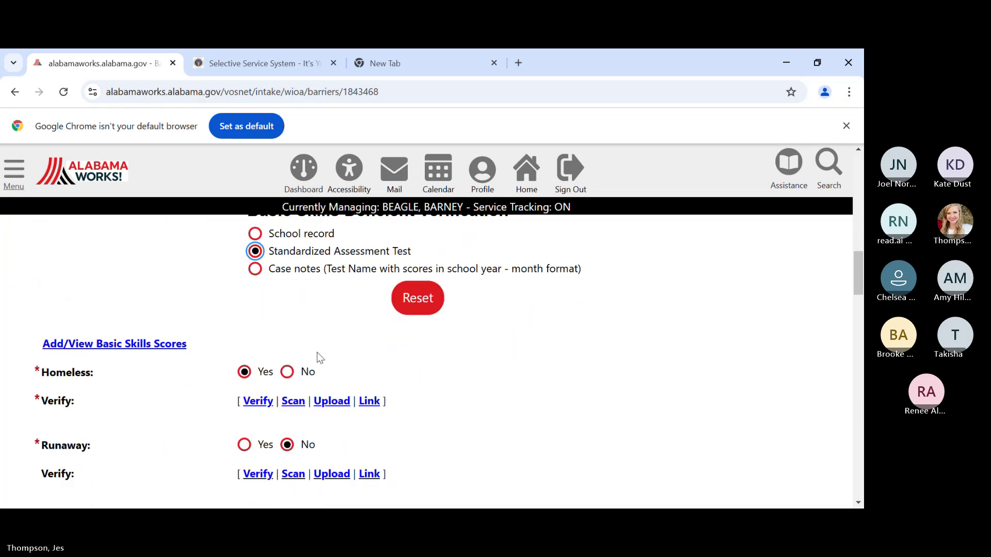
pyautogui.scroll(-1, 320, 358)
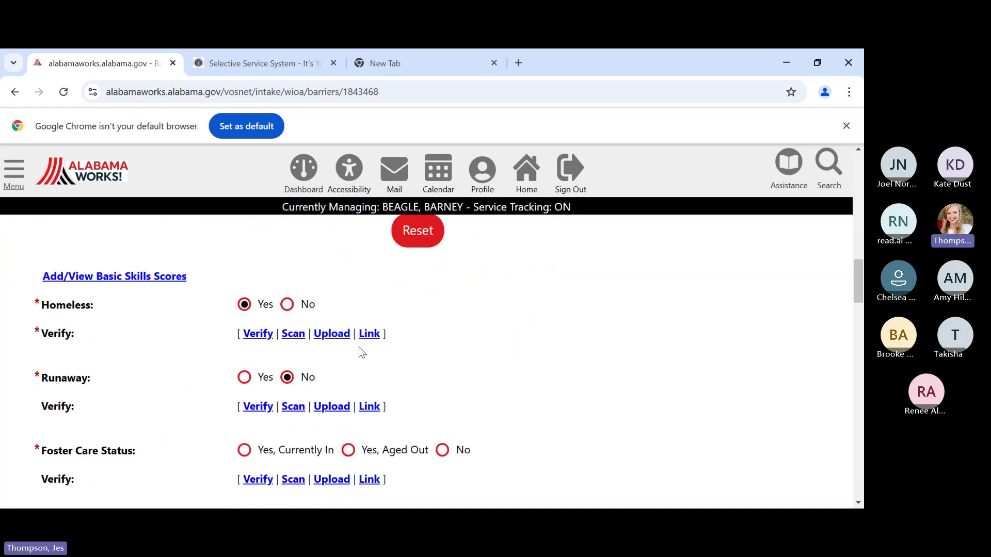
pyautogui.scroll(-1, 359, 348)
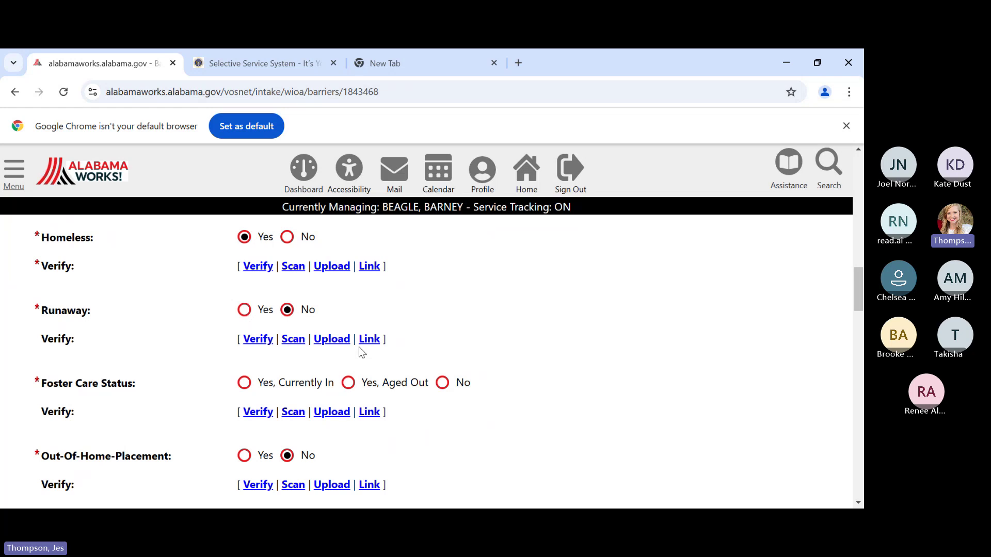
pyautogui.scroll(-2, 361, 351)
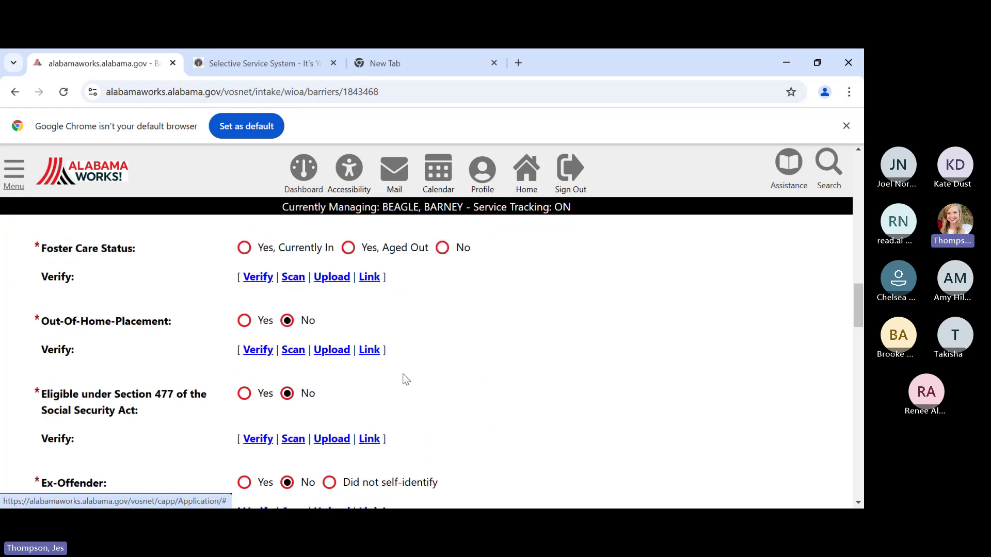
pyautogui.scroll(-1, 404, 417)
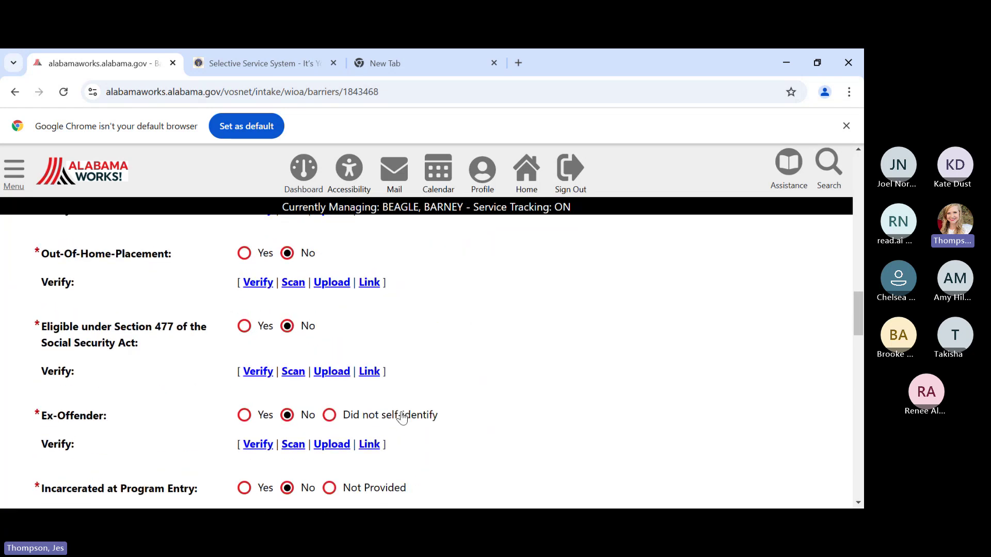
pyautogui.scroll(-1, 401, 407)
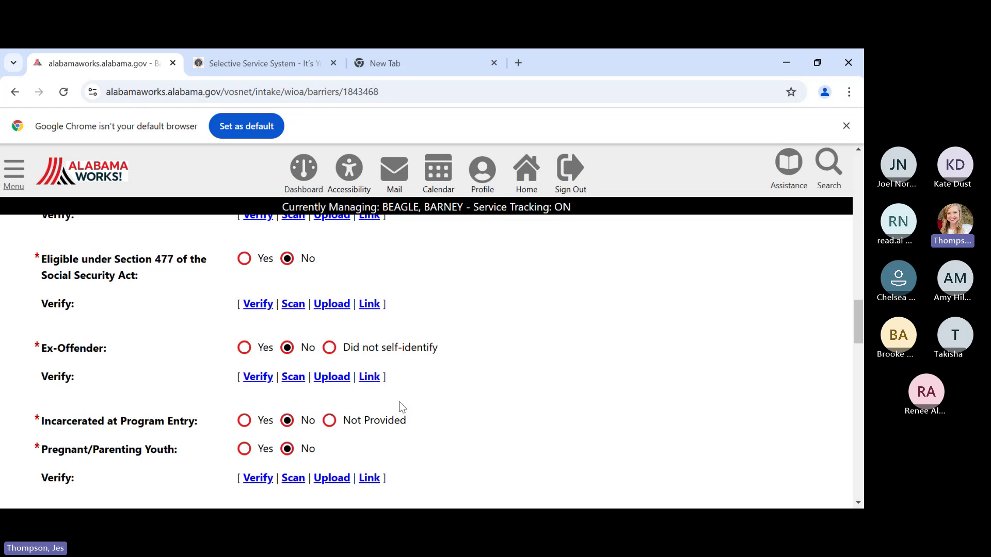
pyautogui.scroll(-1, 402, 407)
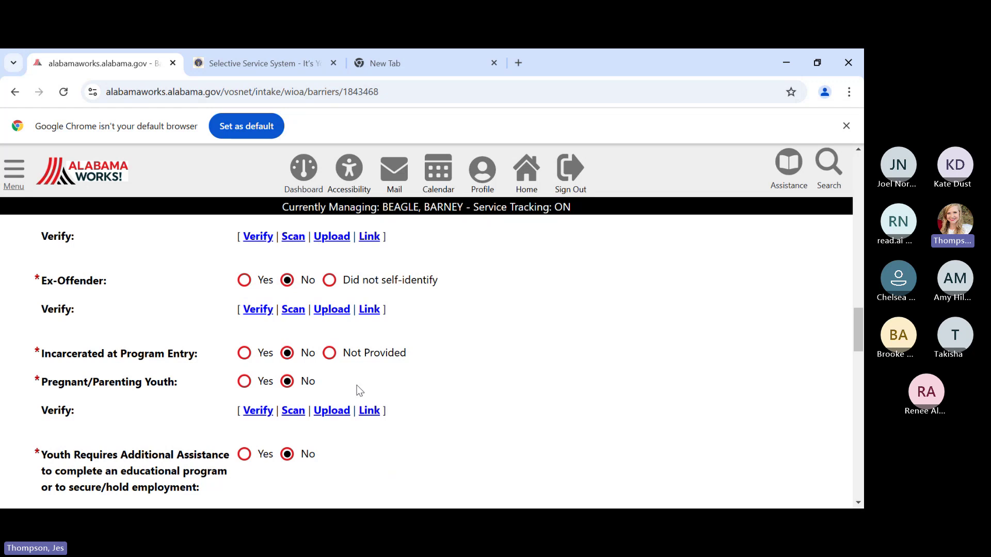
pyautogui.scroll(-3, 423, 350)
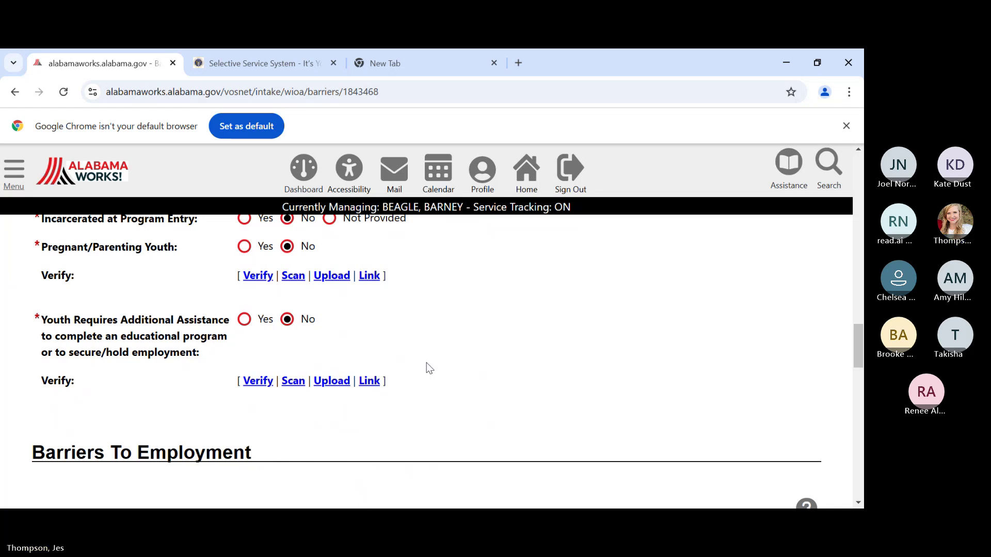
# - Answer No to Displaced Homemaker and submit the Individual Barriers page
pyautogui.scroll(-3, 423, 362)
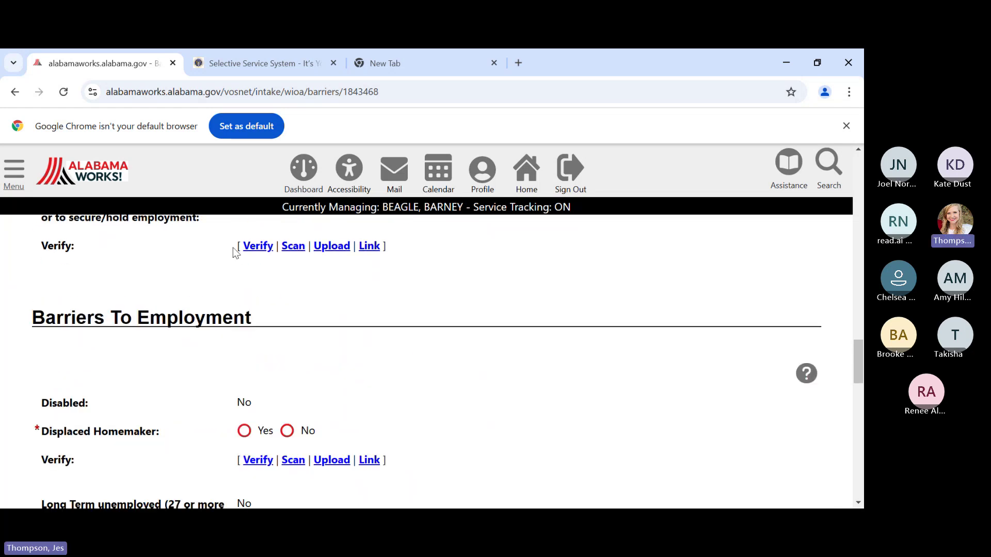
pyautogui.scroll(-1, 283, 357)
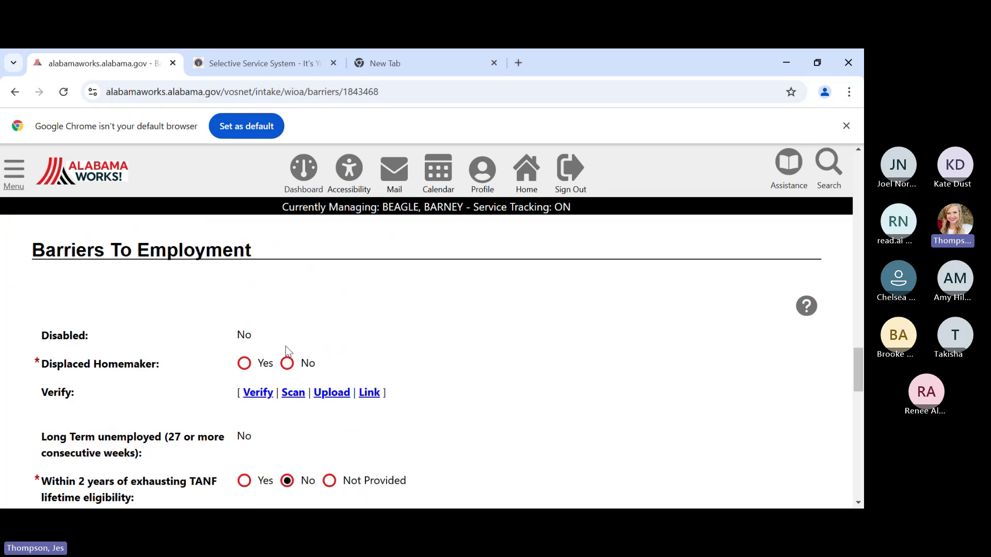
pyautogui.click(287, 363)
pyautogui.scroll(-1, 404, 363)
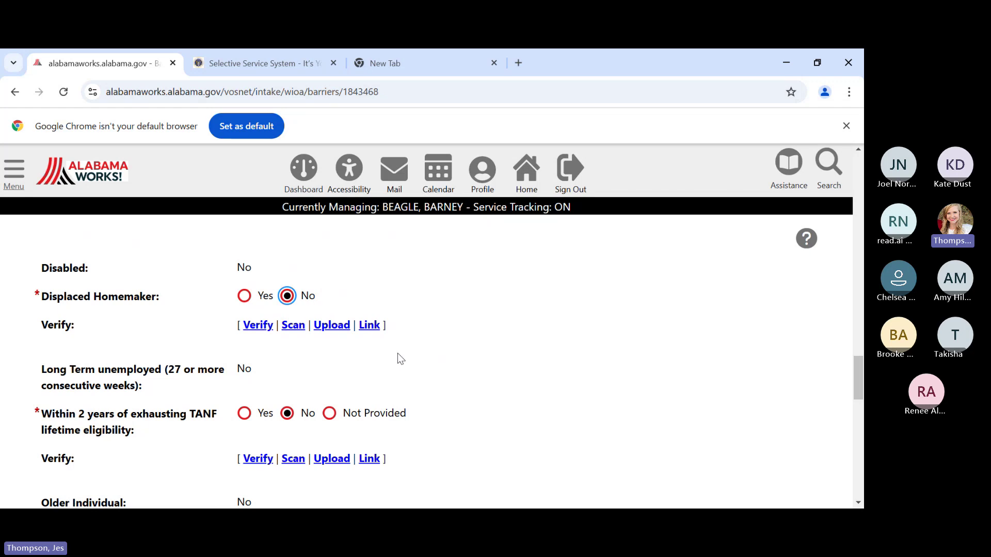
pyautogui.scroll(-2, 398, 355)
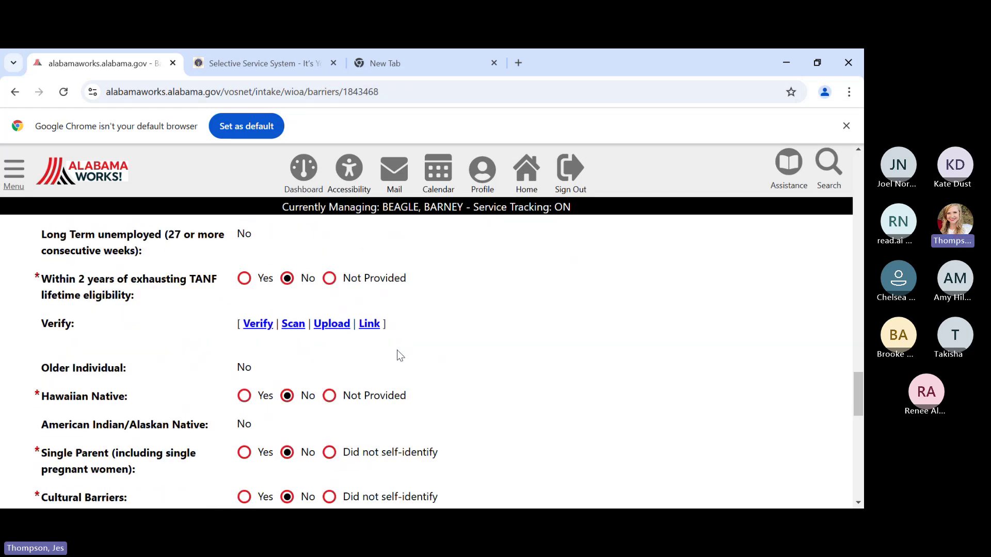
pyautogui.scroll(-1, 403, 345)
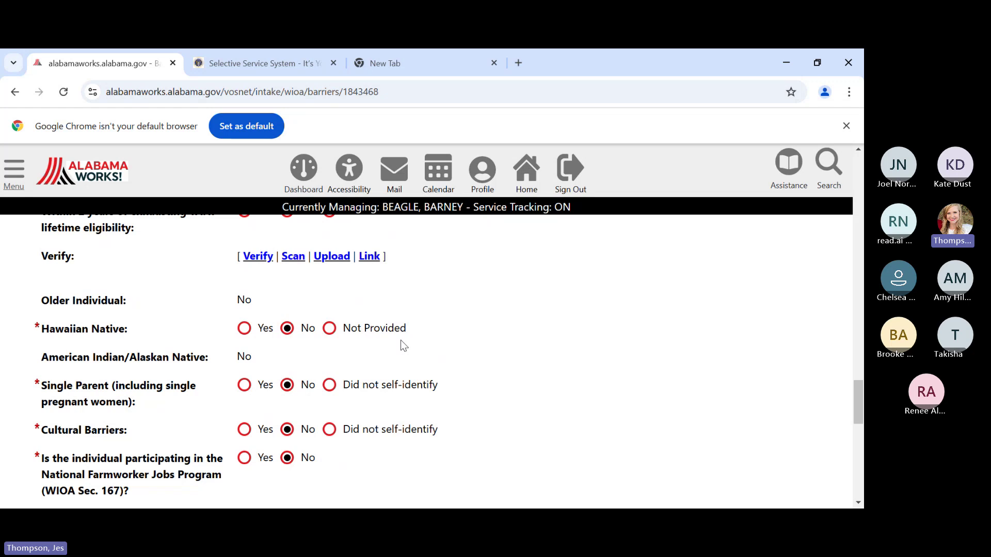
pyautogui.scroll(-1, 403, 345)
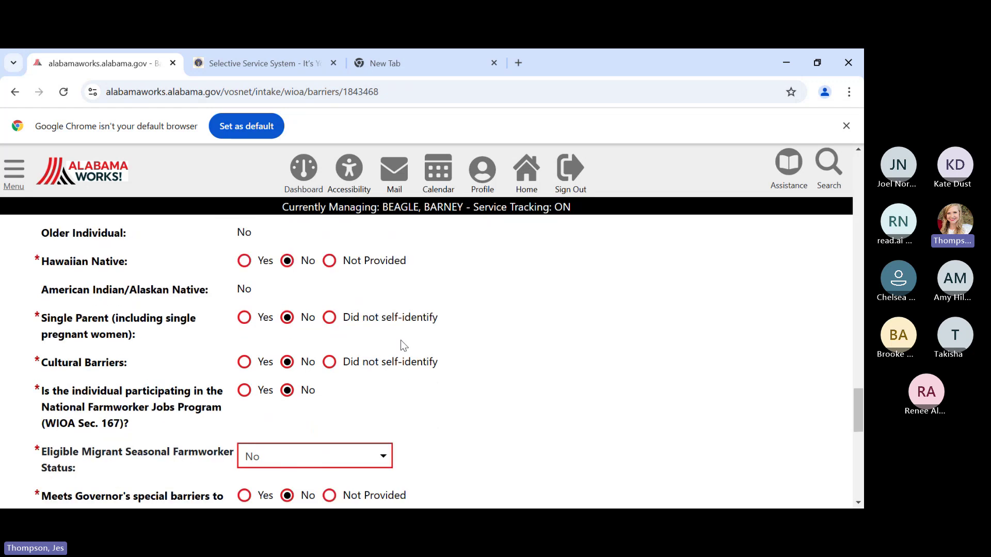
pyautogui.scroll(-1, 402, 341)
pyautogui.scroll(-1, 401, 342)
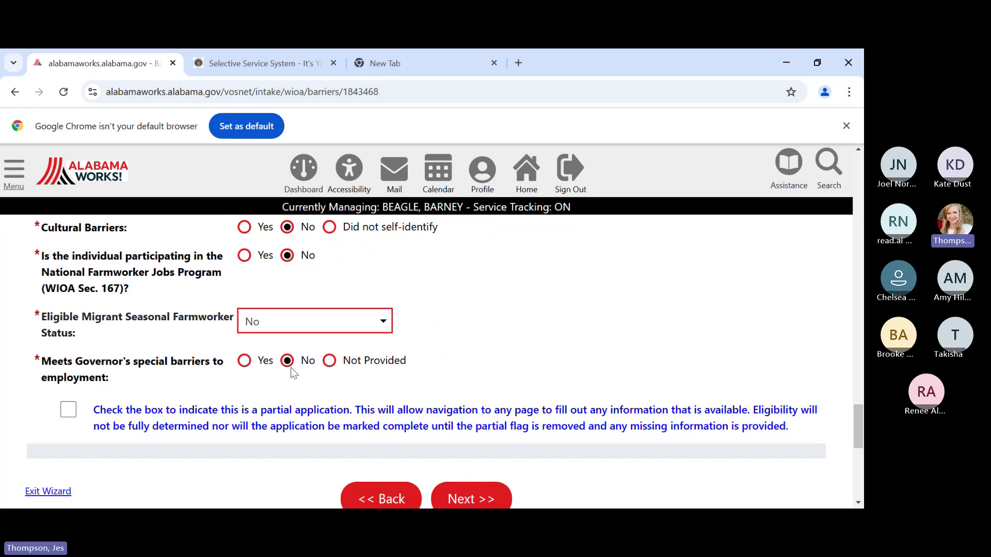
pyautogui.scroll(-1, 293, 372)
pyautogui.click(466, 432)
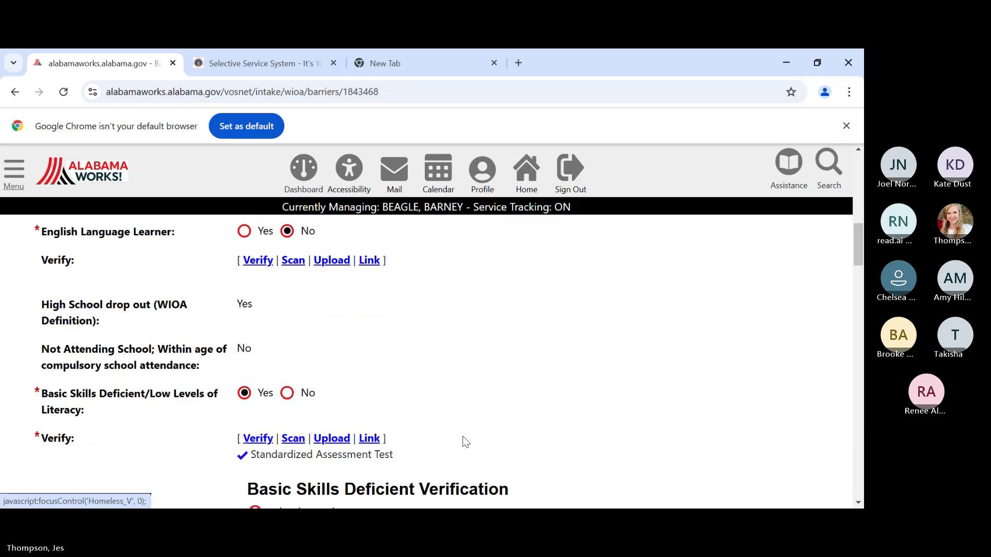
# - Change the Homeless answer from Yes to No
pyautogui.scroll(-5, 413, 419)
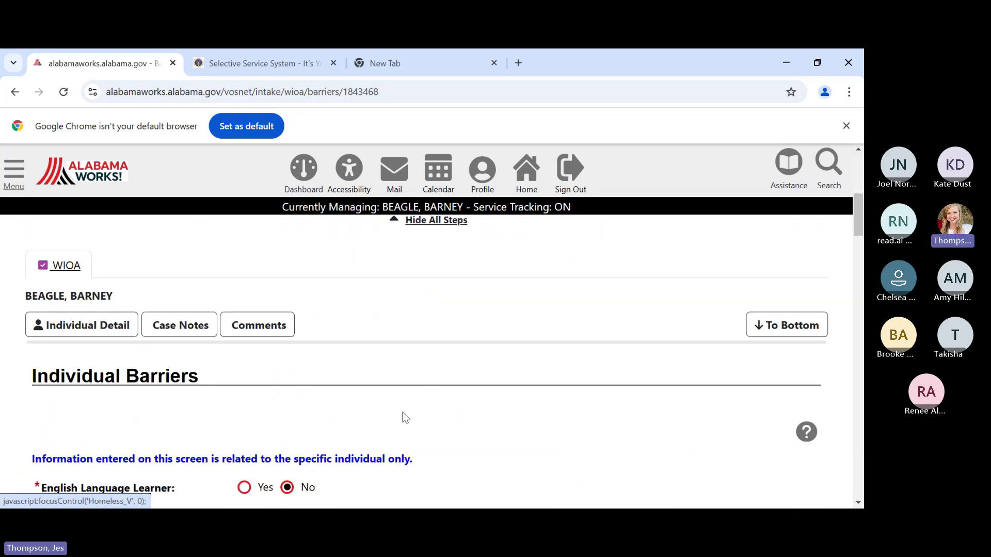
pyautogui.scroll(-4, 403, 415)
pyautogui.scroll(-2, 361, 401)
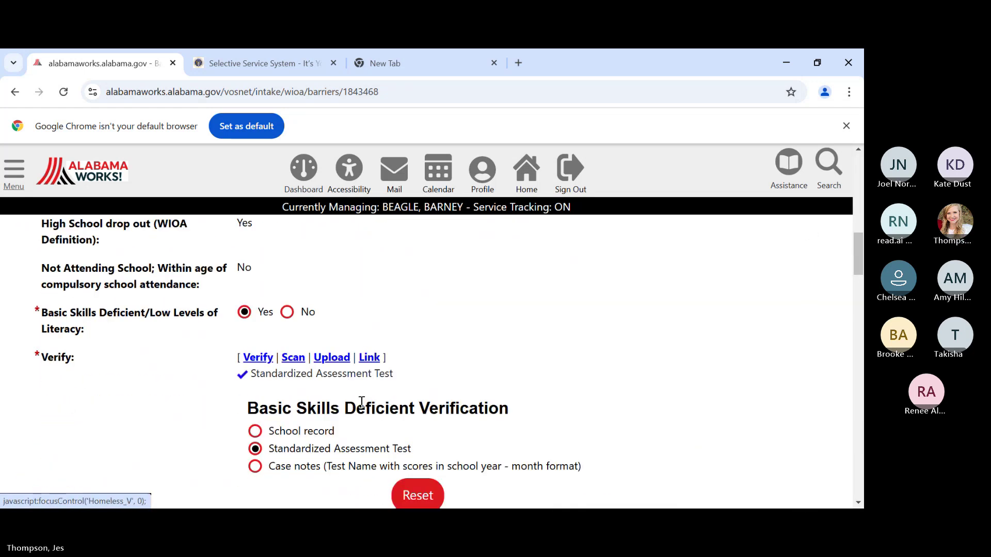
pyautogui.scroll(-5, 361, 402)
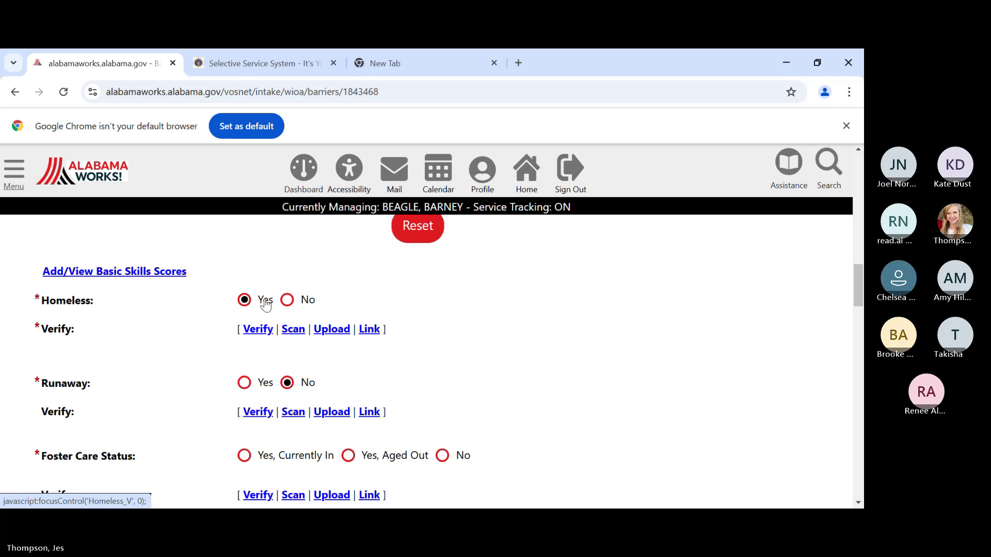
pyautogui.click(287, 300)
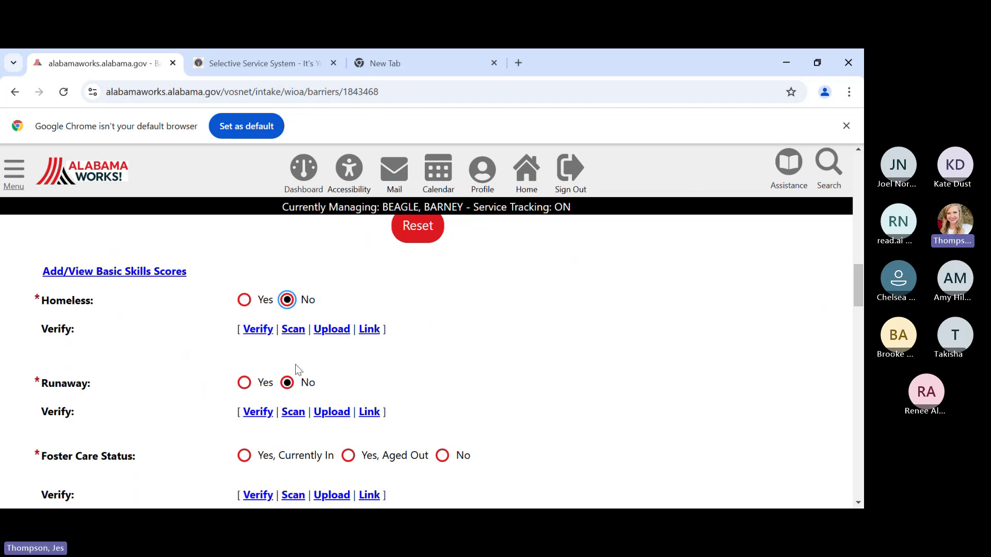
# - Set Foster Care Status to No and save the barriers page
pyautogui.scroll(-3, 324, 370)
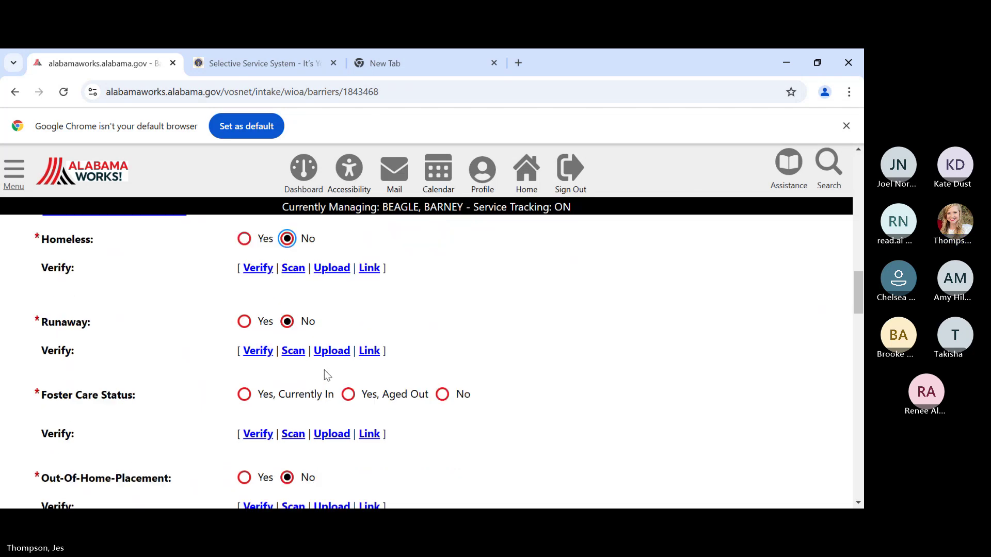
pyautogui.scroll(-6, 324, 369)
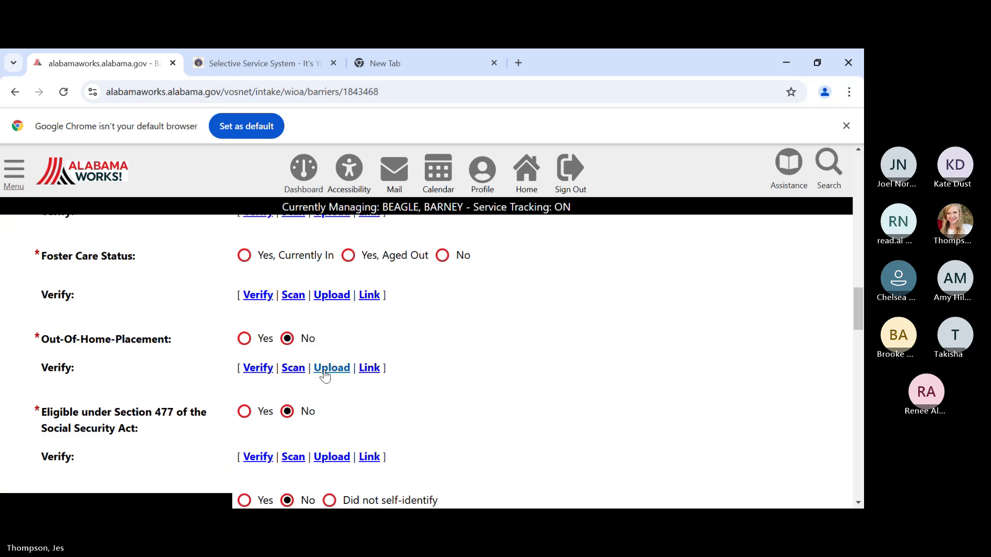
pyautogui.scroll(-5, 325, 374)
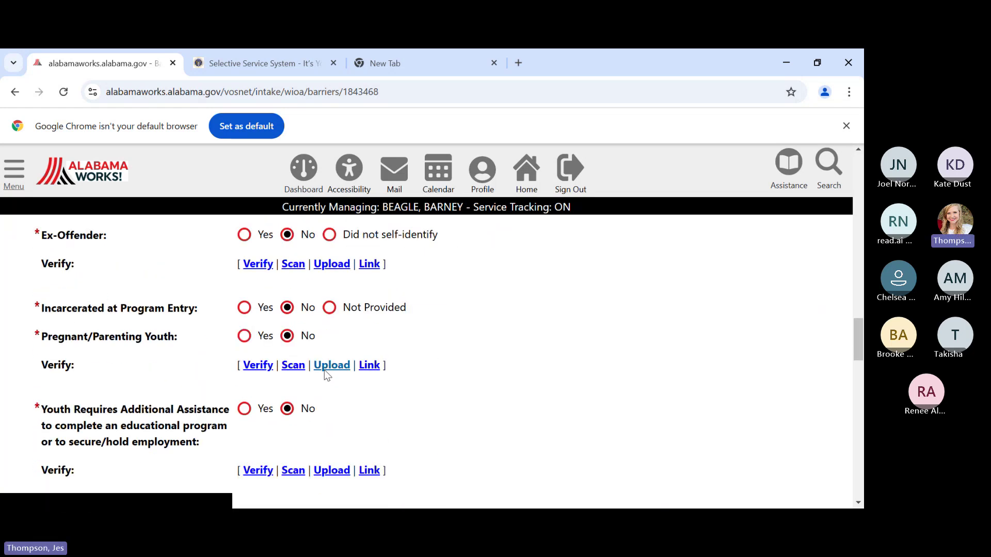
pyautogui.scroll(12, 331, 374)
pyautogui.scroll(10, 333, 374)
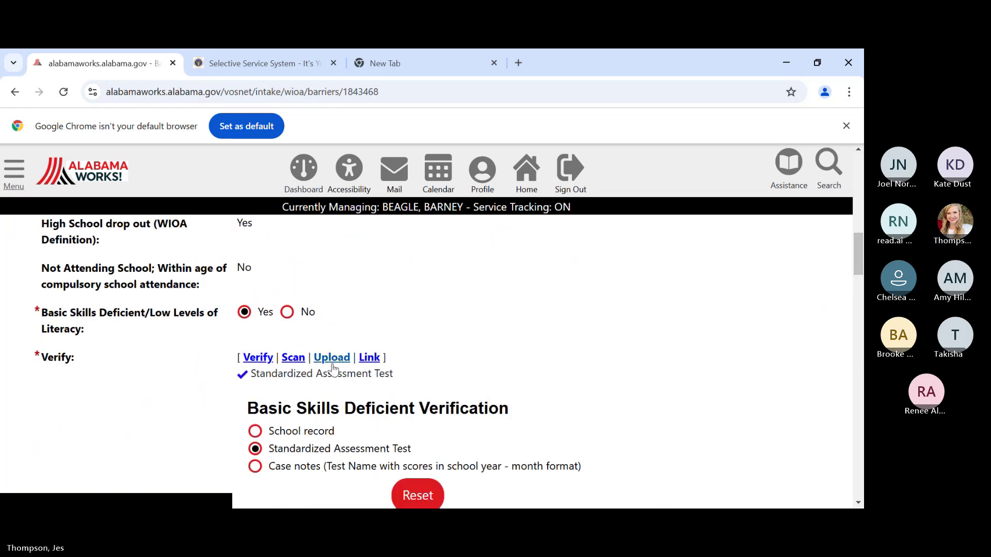
pyautogui.scroll(2, 333, 367)
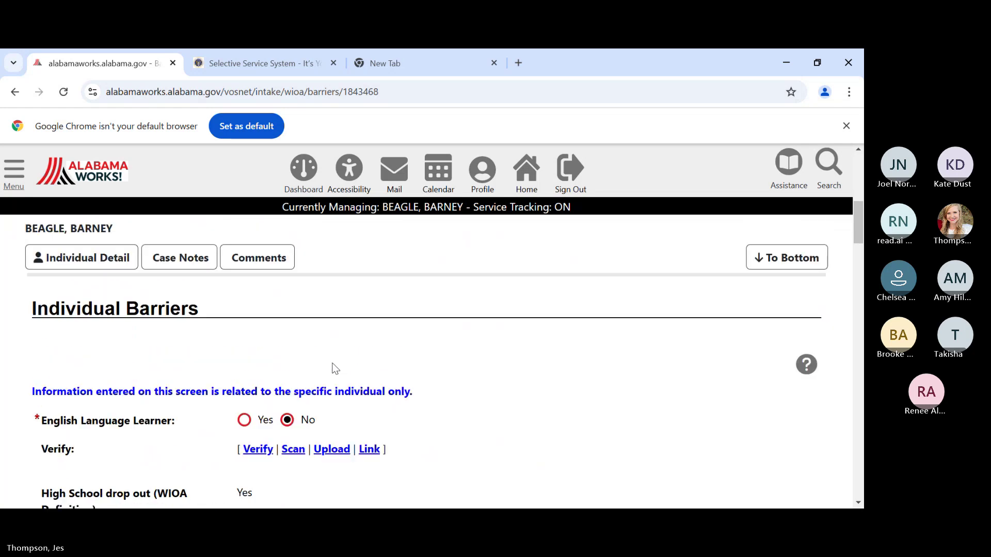
pyautogui.scroll(-9, 333, 368)
pyautogui.scroll(-4, 333, 368)
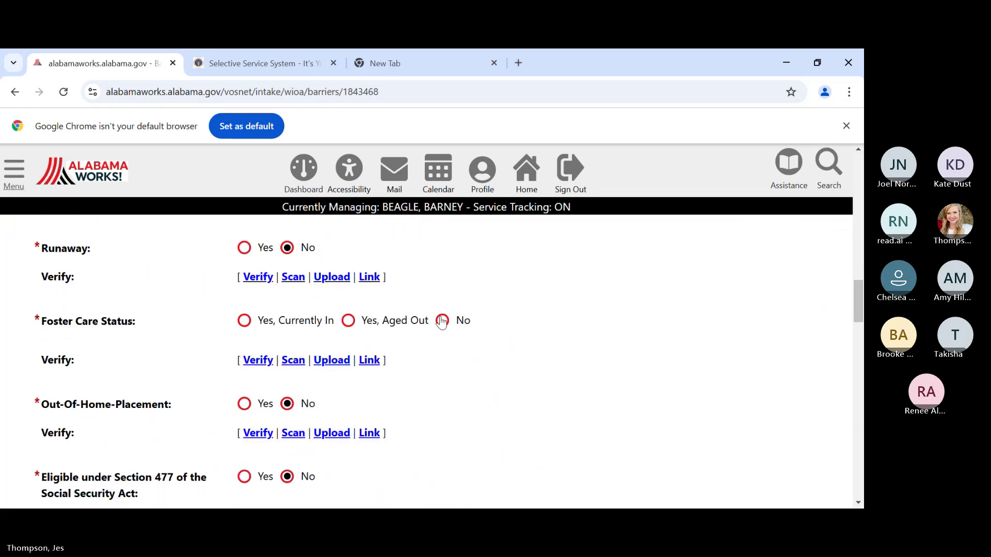
pyautogui.click(442, 320)
pyautogui.scroll(-10, 510, 369)
pyautogui.scroll(-12, 510, 382)
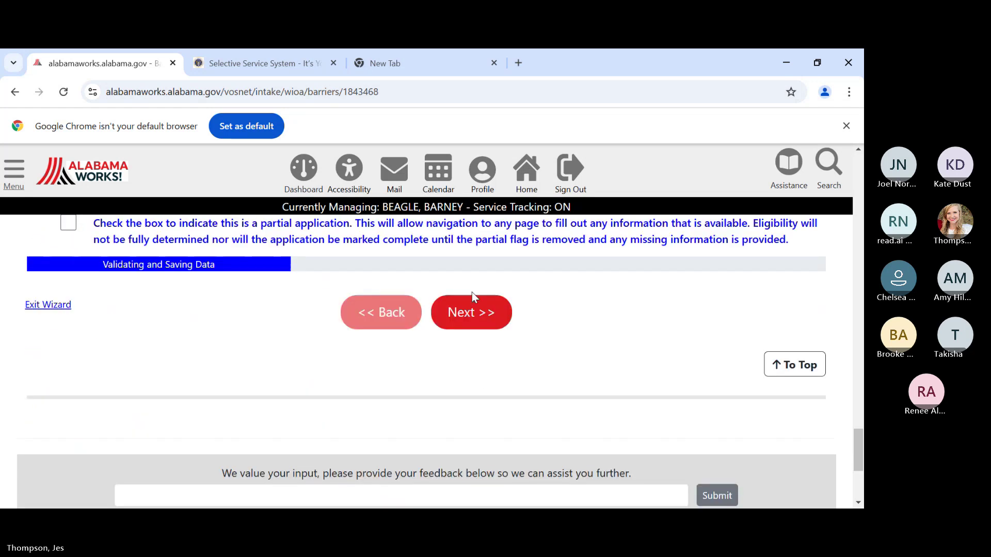
pyautogui.click(472, 316)
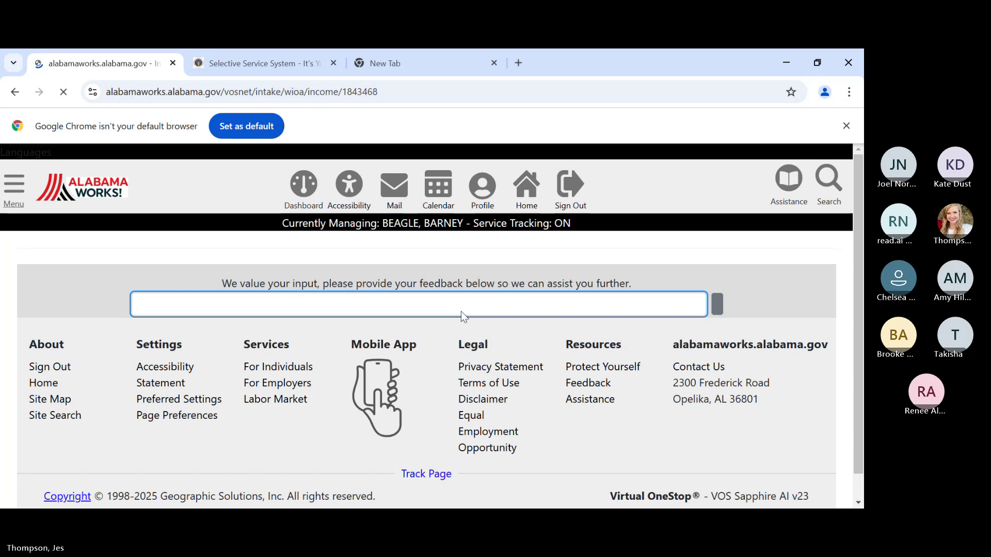
# - Set the Family Size to 2
pyautogui.scroll(-8, 407, 437)
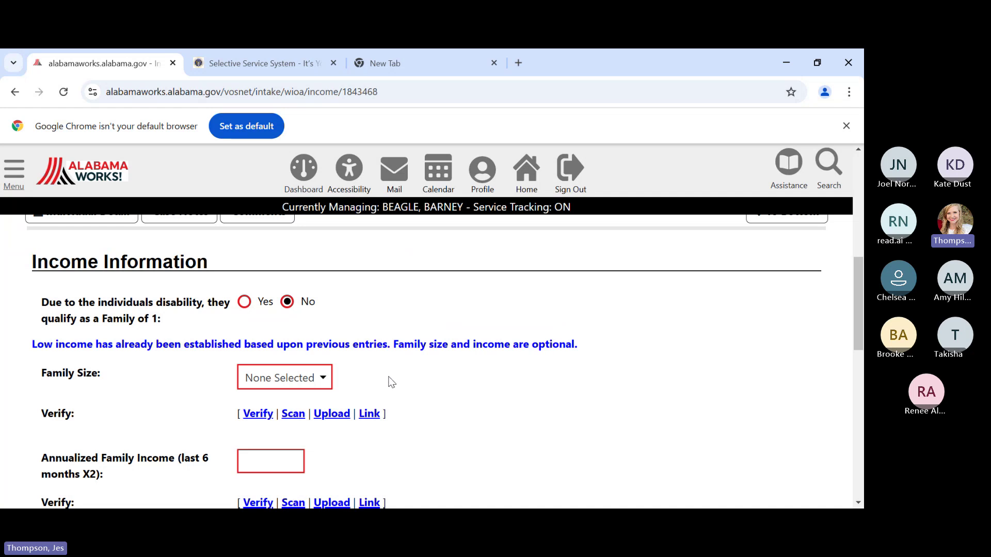
pyautogui.scroll(-1, 382, 365)
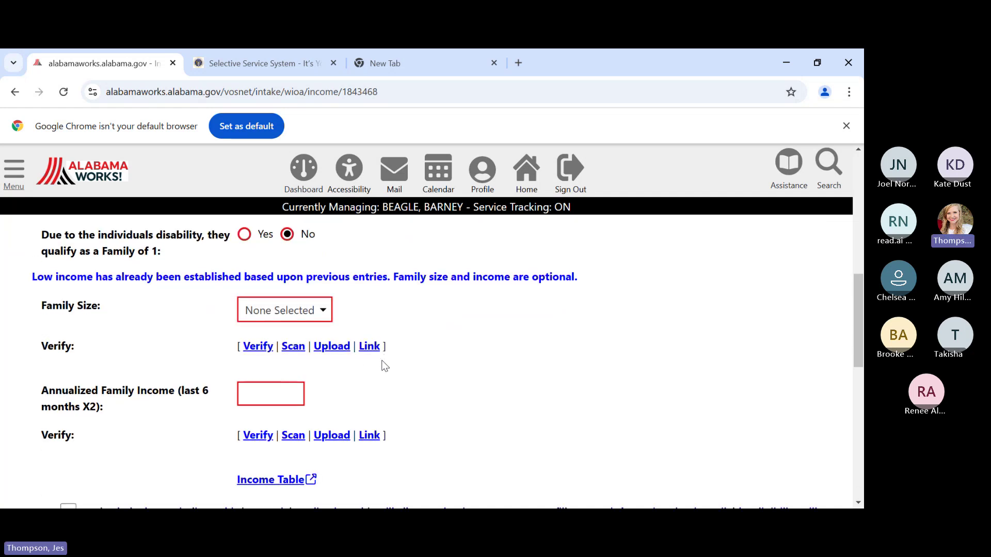
pyautogui.scroll(1, 385, 365)
pyautogui.scroll(1, 384, 365)
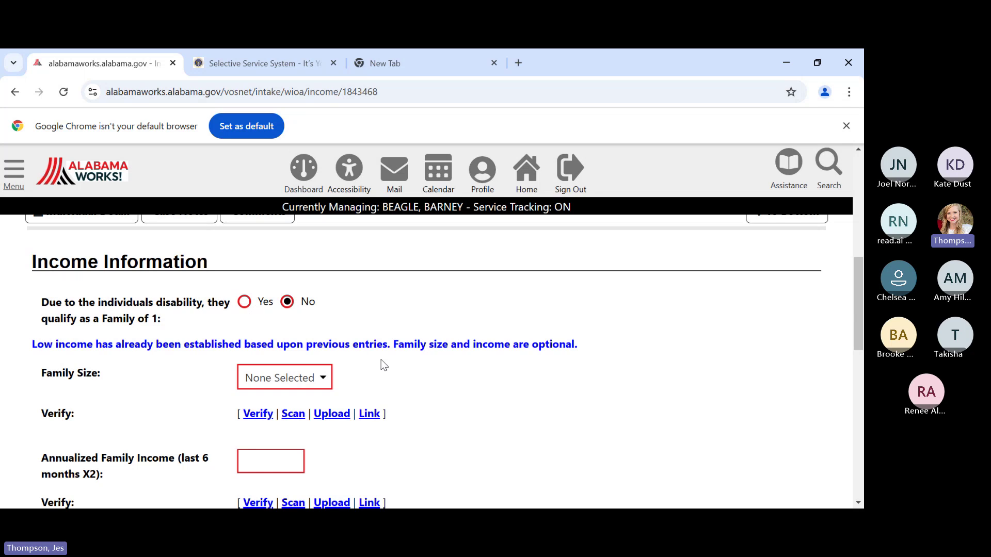
pyautogui.scroll(-3, 377, 326)
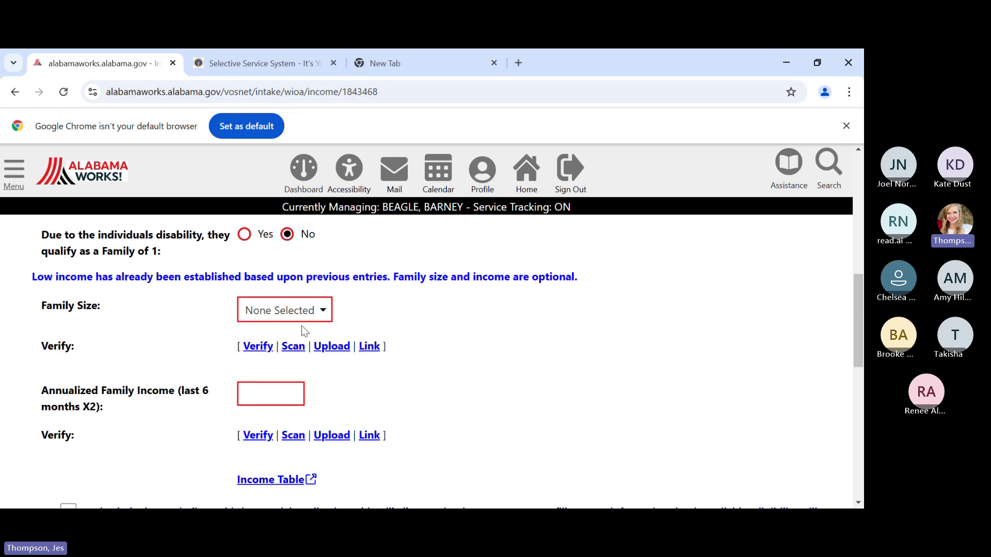
pyautogui.click(294, 310)
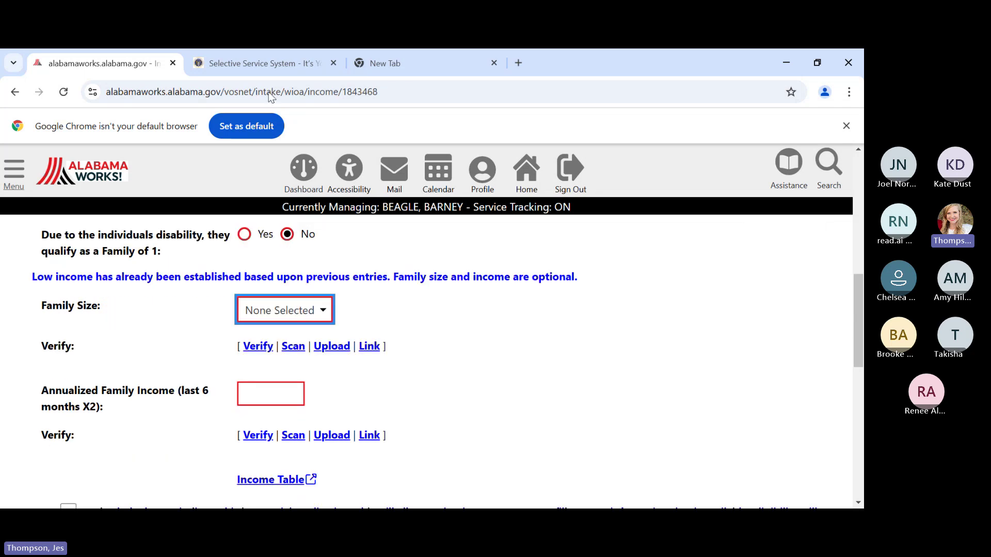
pyautogui.press('2')
# - Mark the verification as 'Income Not Verified for OSY barrier'
pyautogui.click(259, 347)
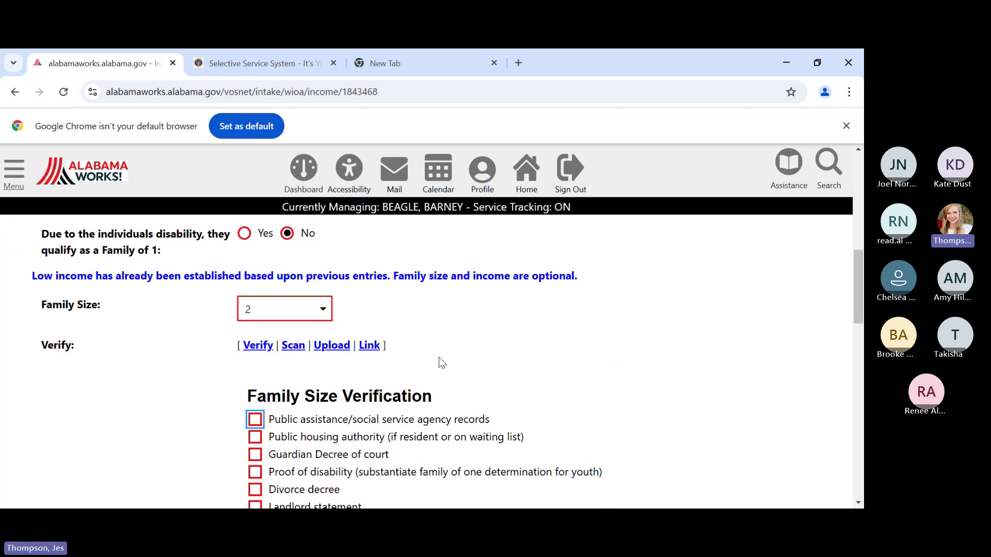
pyautogui.scroll(-3, 439, 357)
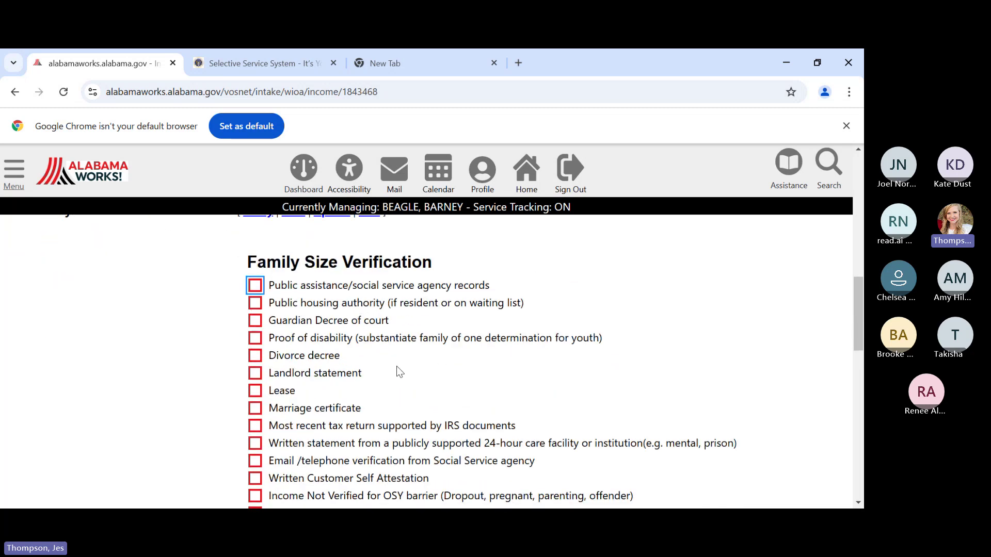
pyautogui.scroll(-1, 399, 368)
pyautogui.scroll(-1, 397, 362)
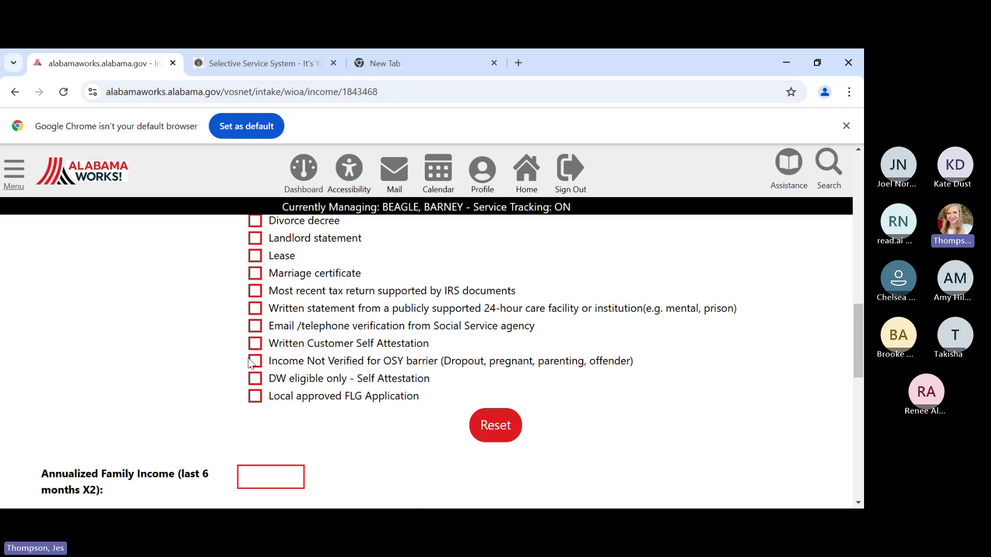
pyautogui.click(254, 363)
pyautogui.scroll(-1, 348, 388)
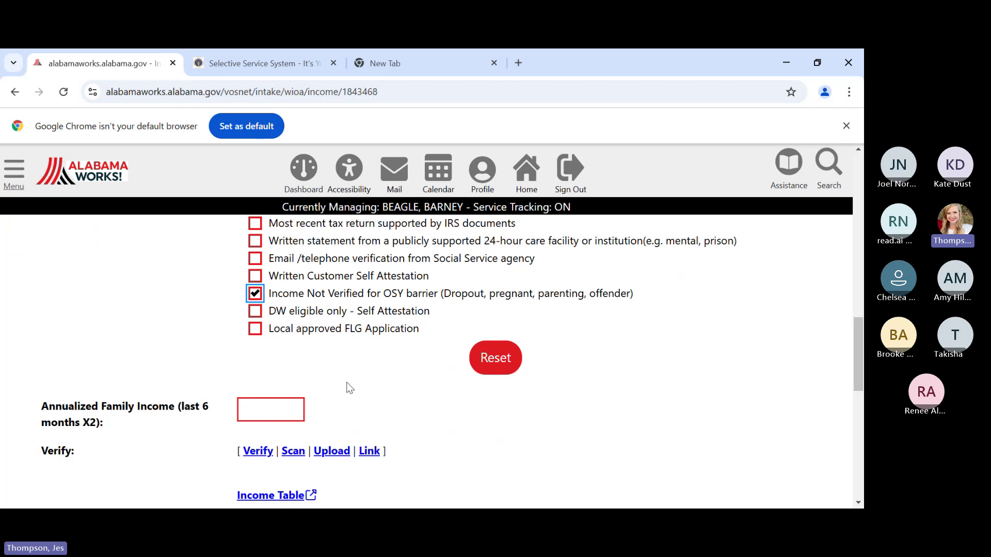
pyautogui.scroll(-1, 345, 387)
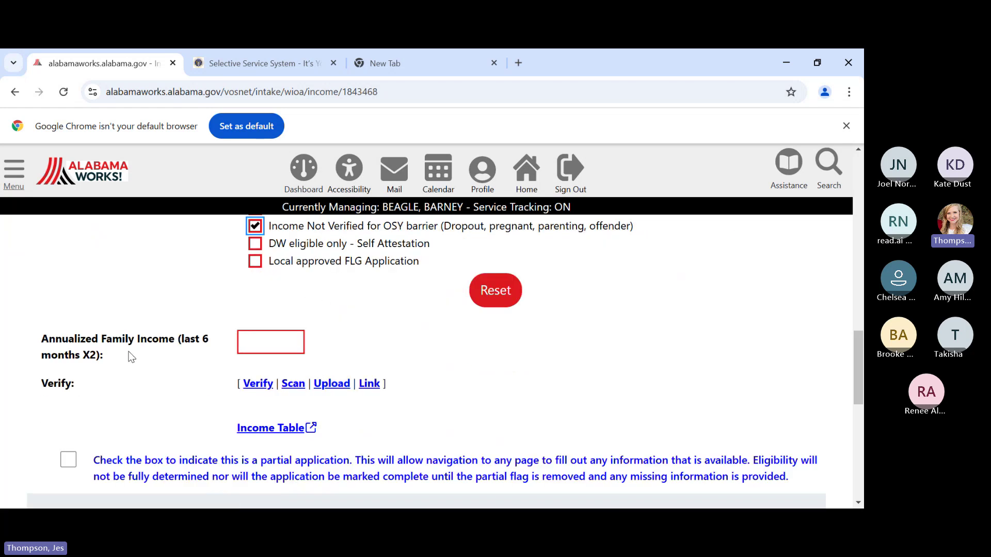
# - Enter 5000 as annualized family income, mark it not verified for OSY barrier, and save
pyautogui.click(270, 340)
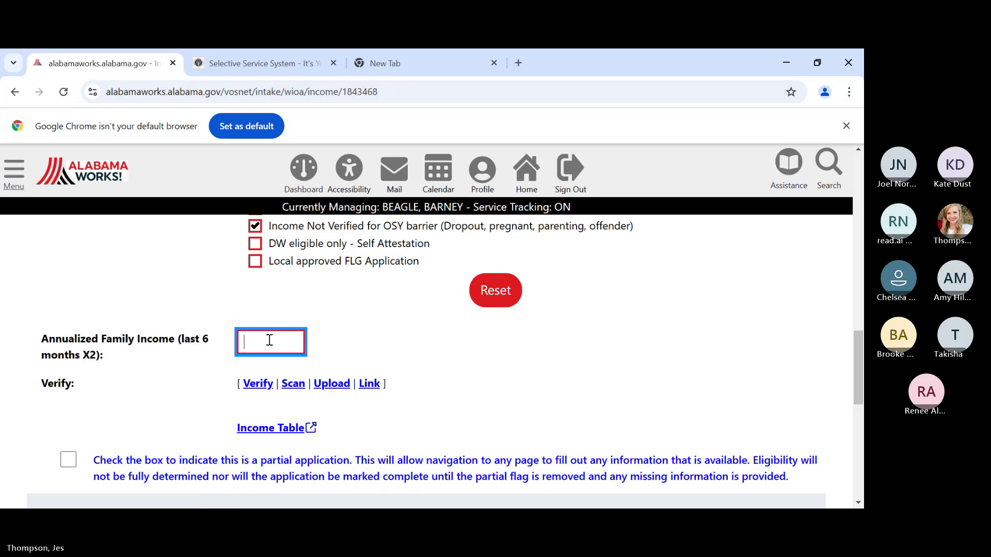
pyautogui.write('5000')
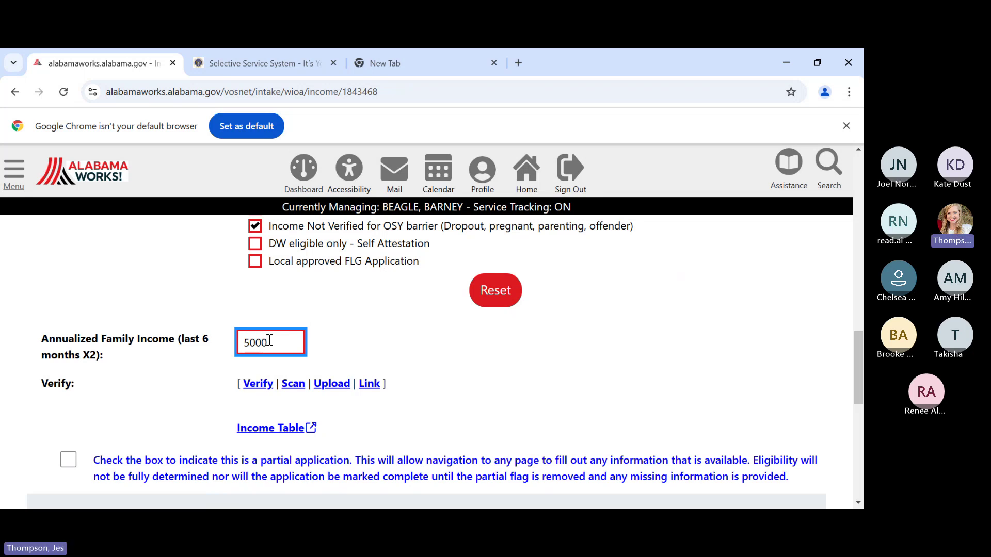
pyautogui.click(257, 386)
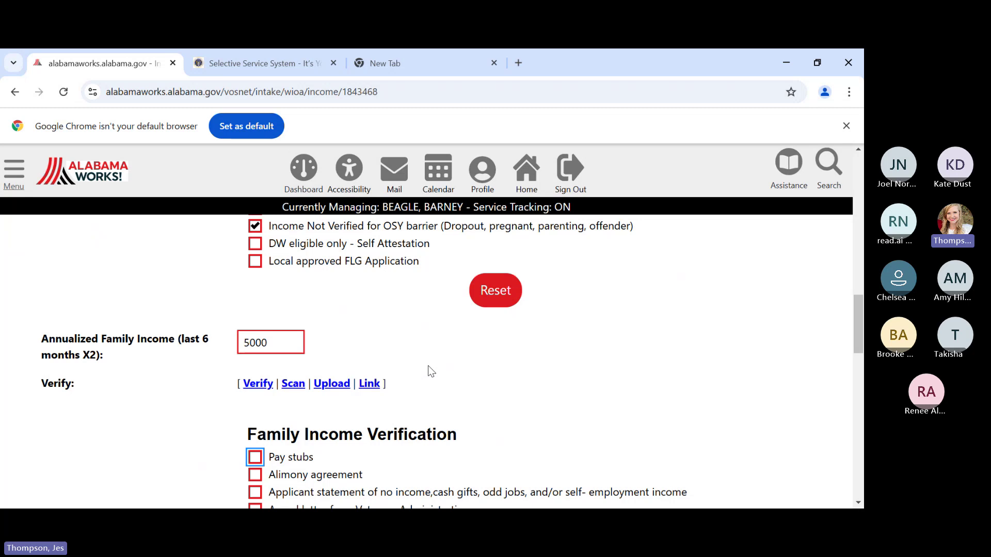
pyautogui.scroll(-3, 429, 366)
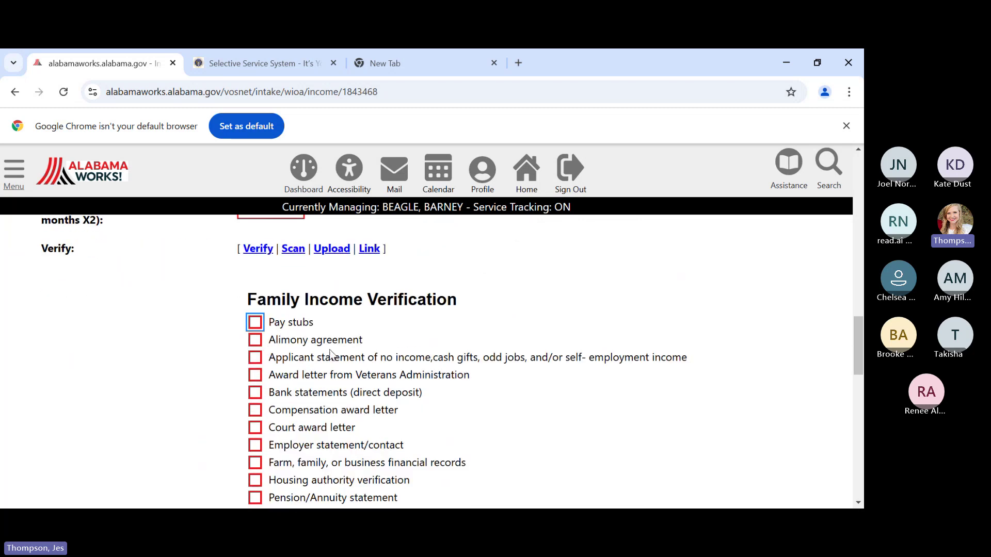
pyautogui.scroll(-3, 416, 395)
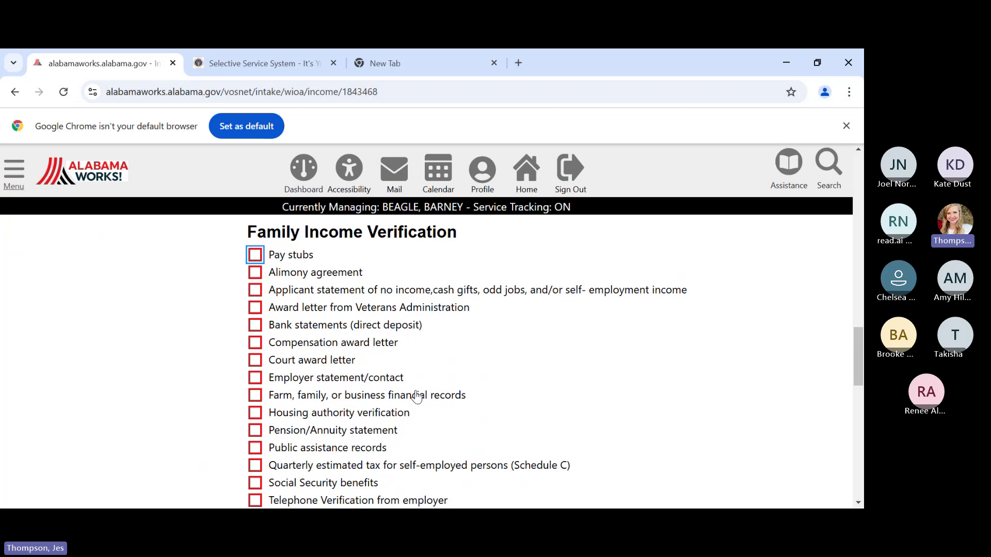
pyautogui.scroll(-1, 416, 395)
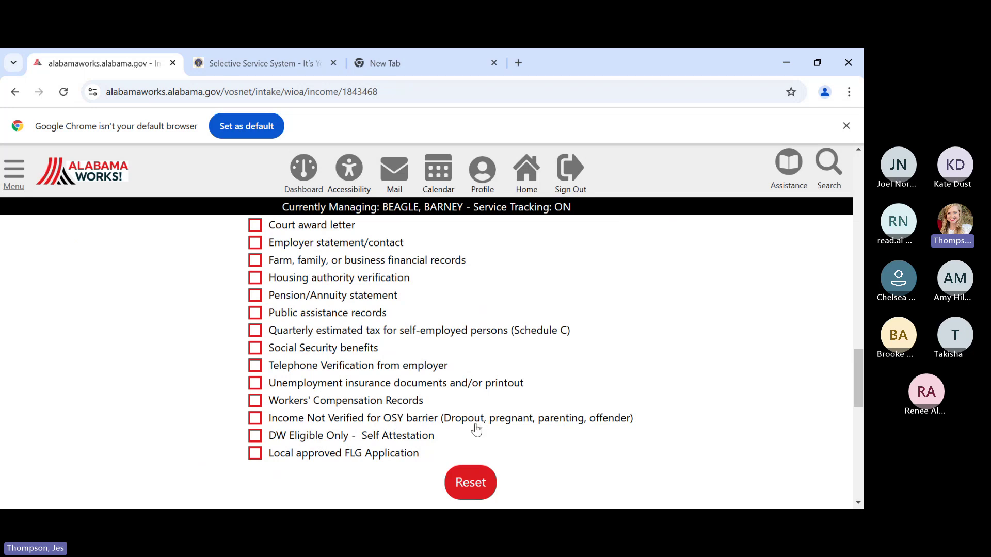
pyautogui.click(257, 422)
pyautogui.scroll(-4, 477, 397)
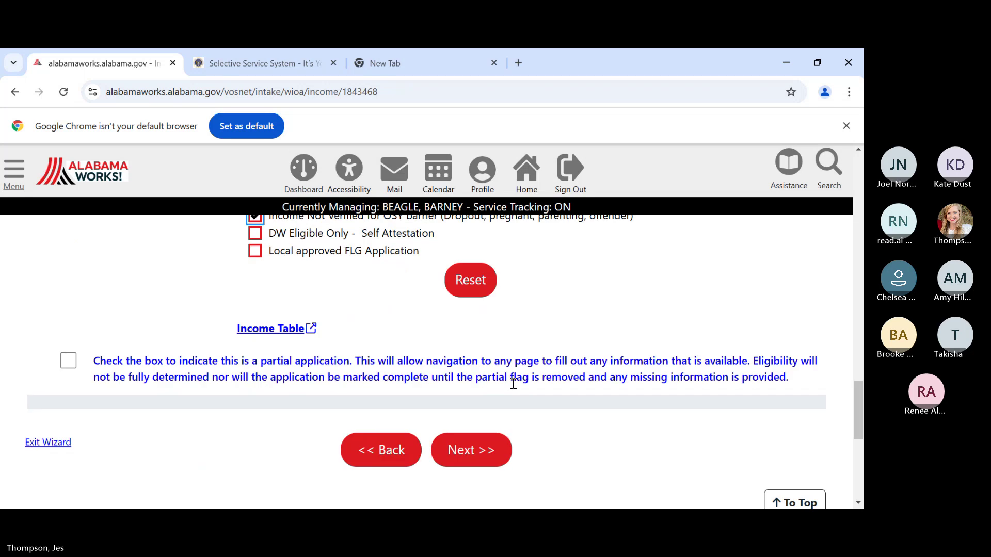
pyautogui.click(463, 463)
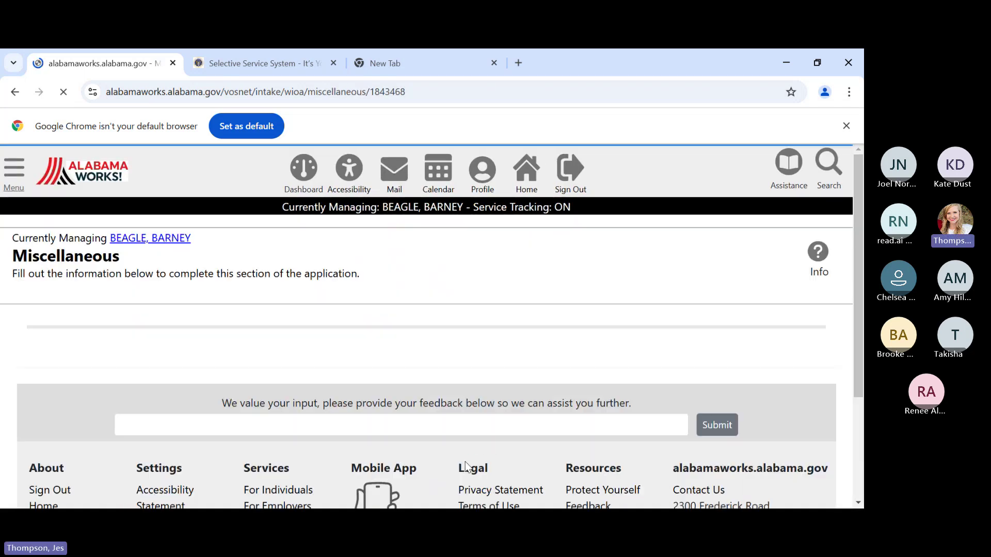
# - Keep Adult Priority and Barriers at No and save the Miscellaneous page
pyautogui.scroll(-1, 539, 414)
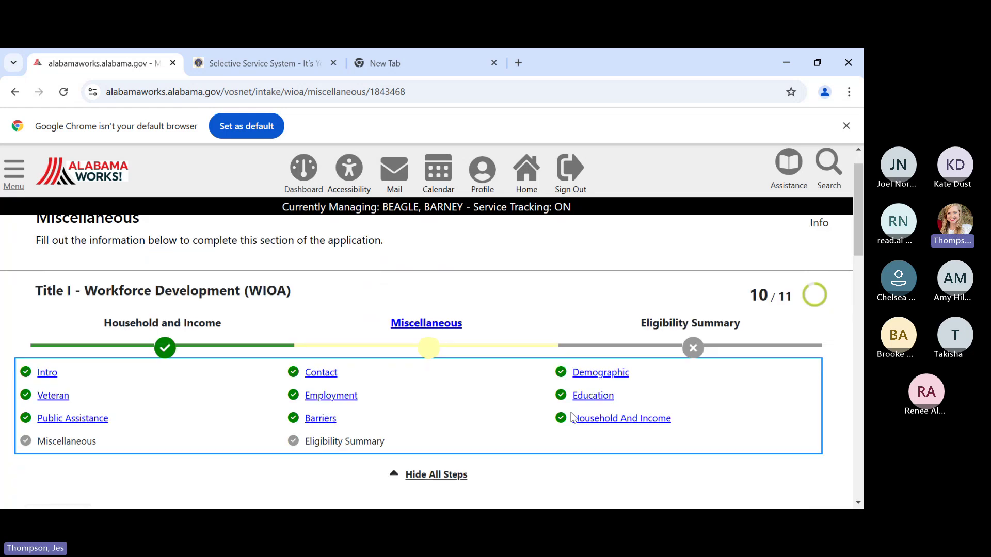
pyautogui.scroll(-3, 461, 350)
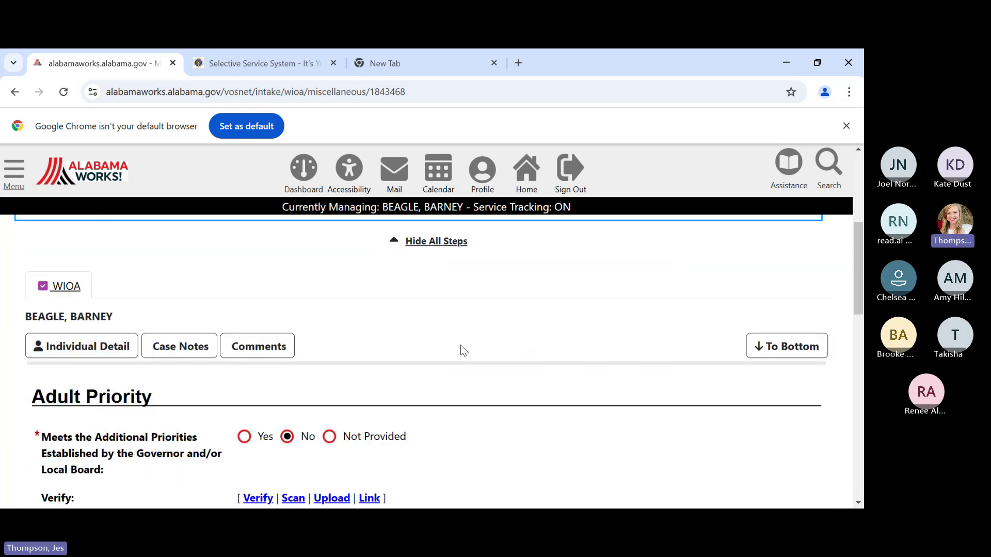
pyautogui.scroll(-1, 461, 351)
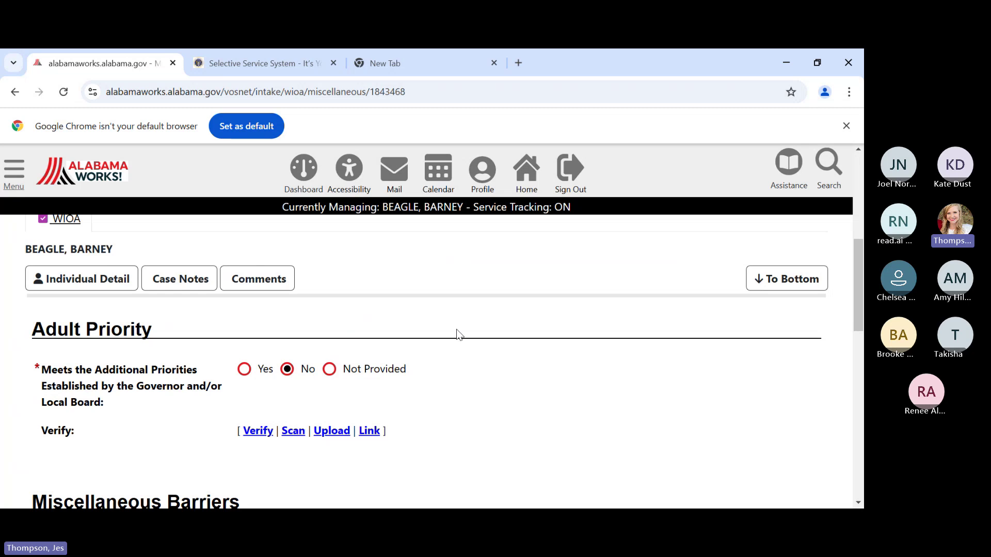
pyautogui.scroll(-3, 467, 356)
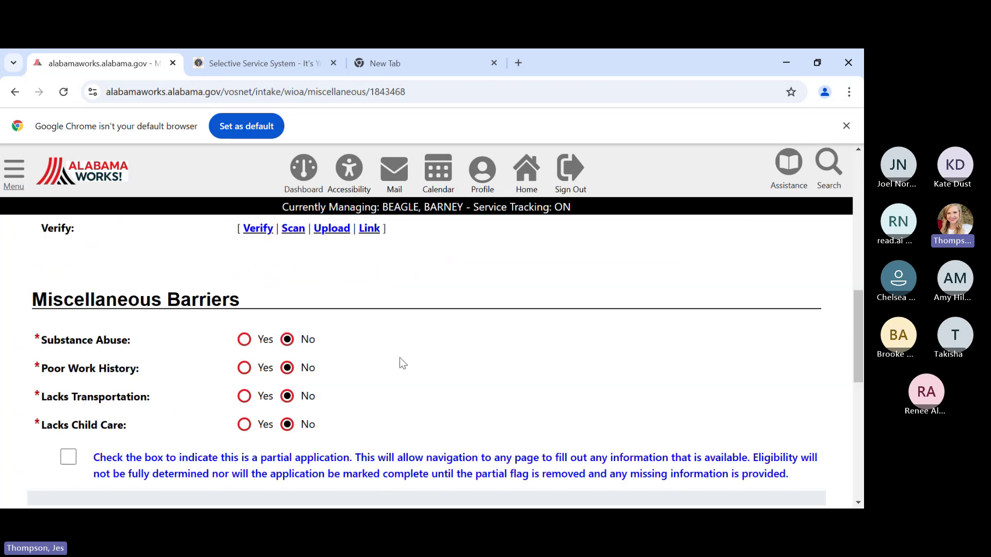
pyautogui.scroll(-1, 400, 360)
pyautogui.scroll(-2, 400, 360)
pyautogui.click(469, 342)
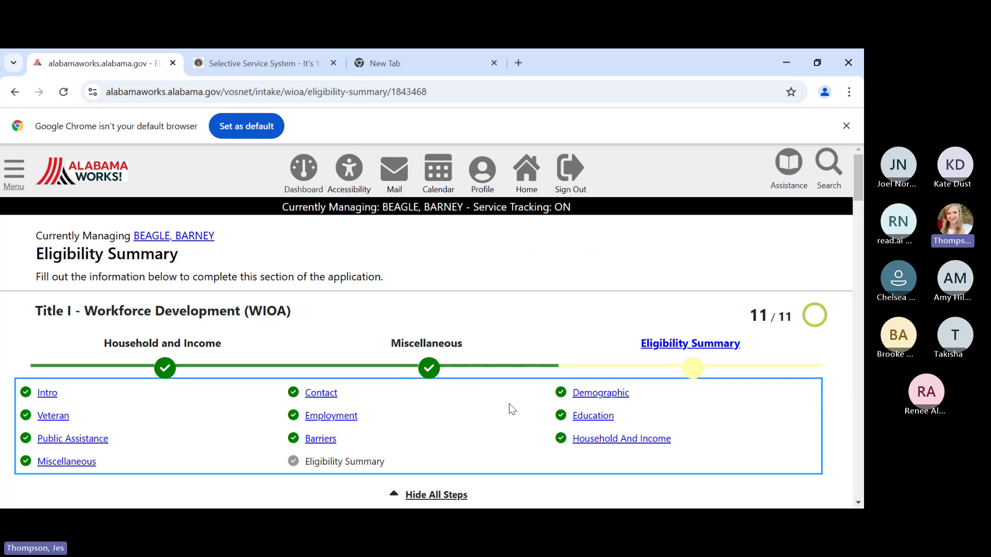
pyautogui.scroll(-4, 508, 408)
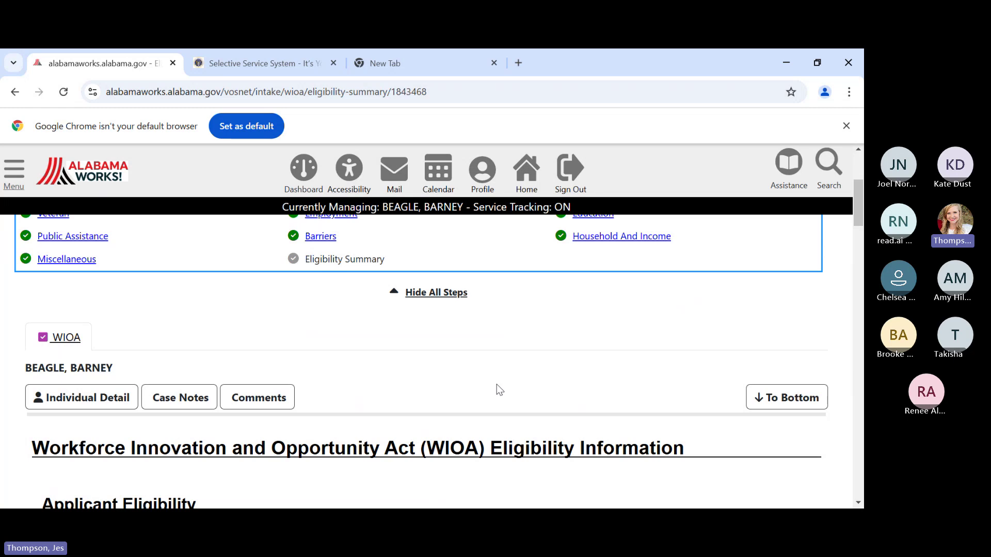
pyautogui.scroll(-1, 498, 389)
pyautogui.scroll(1, 497, 384)
pyautogui.scroll(-3, 491, 388)
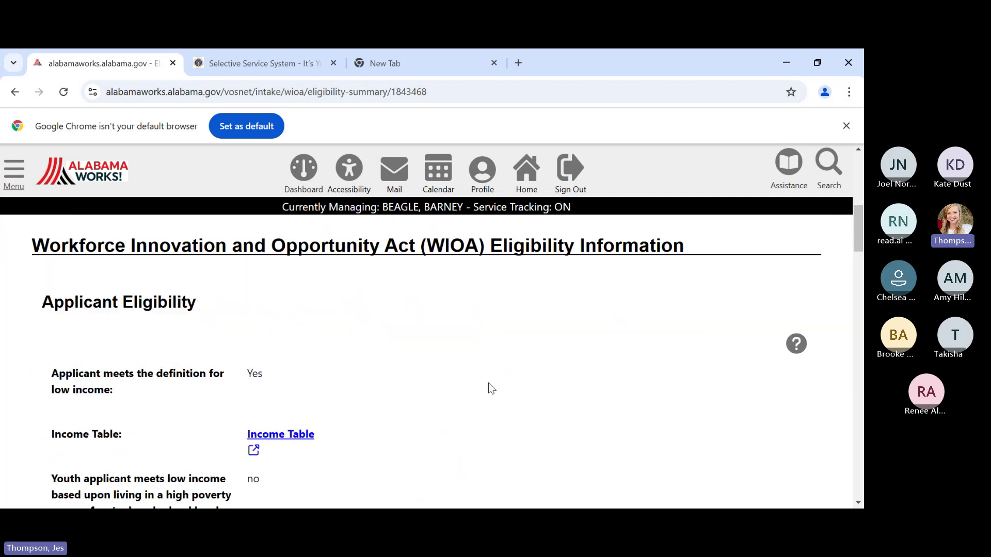
pyautogui.scroll(-2, 491, 388)
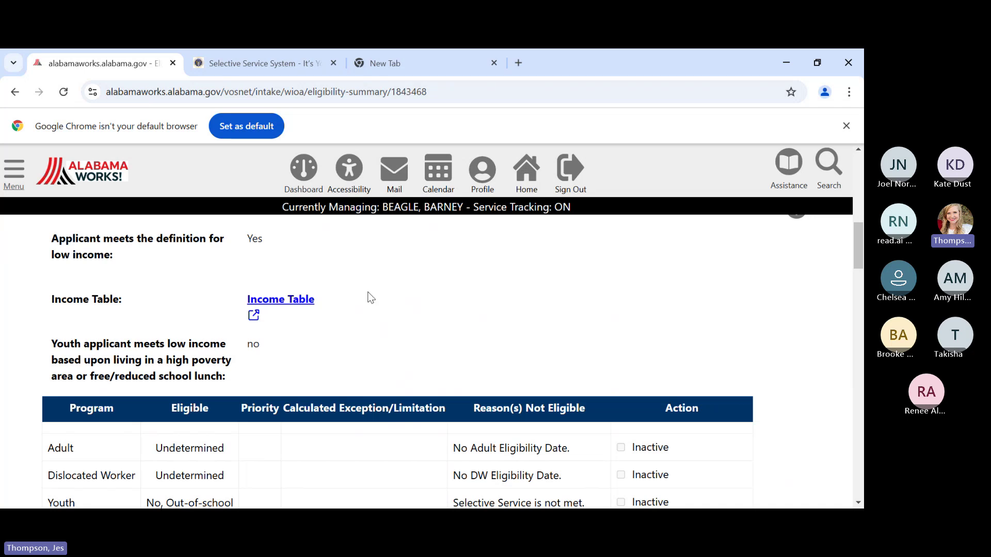
pyautogui.scroll(-1, 371, 295)
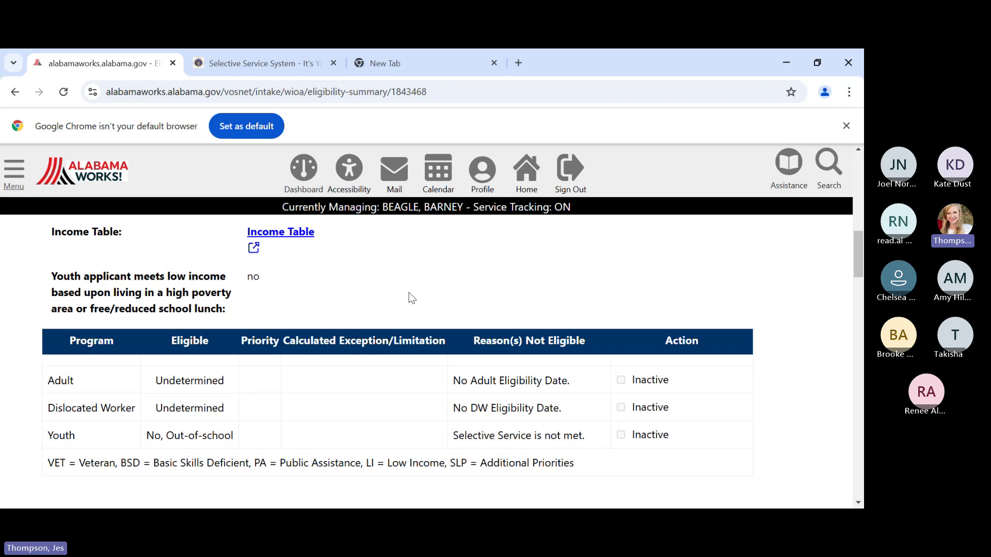
pyautogui.scroll(-1, 412, 298)
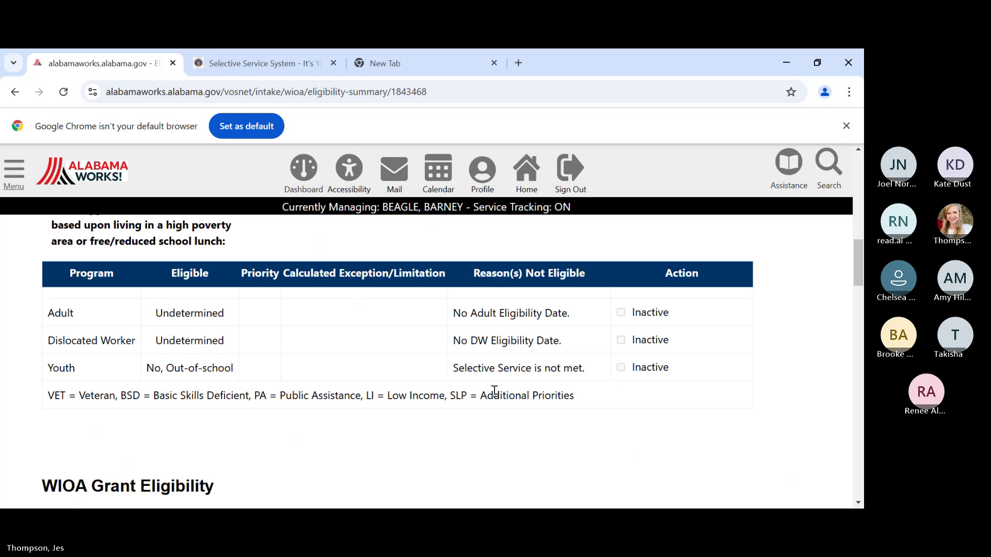
pyautogui.scroll(15, 494, 392)
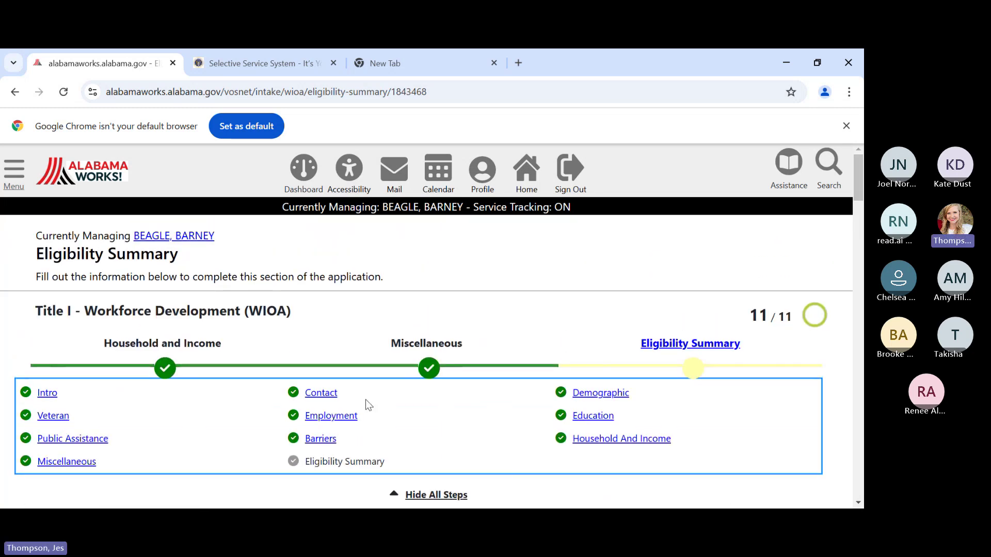
pyautogui.scroll(-6, 393, 428)
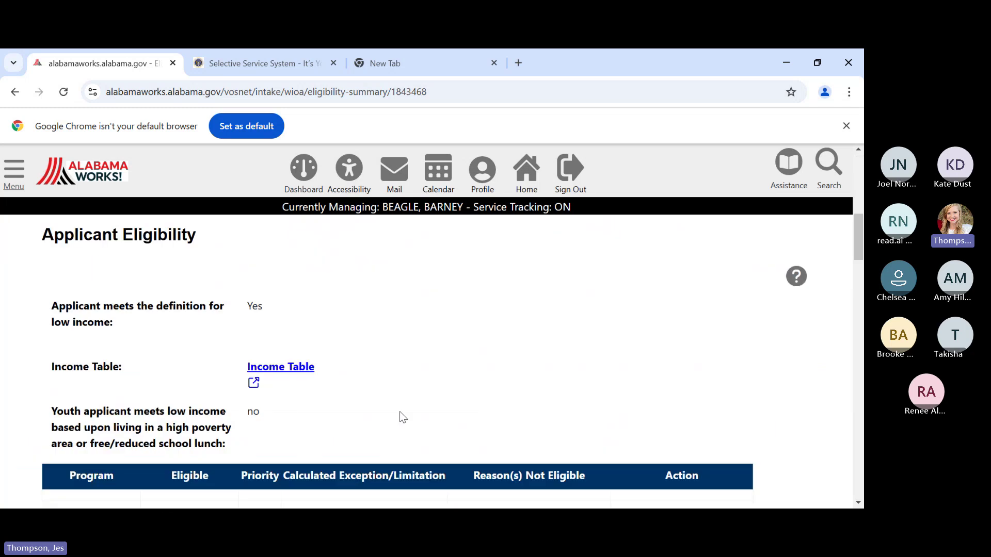
pyautogui.scroll(-5, 401, 416)
pyautogui.scroll(3, 404, 402)
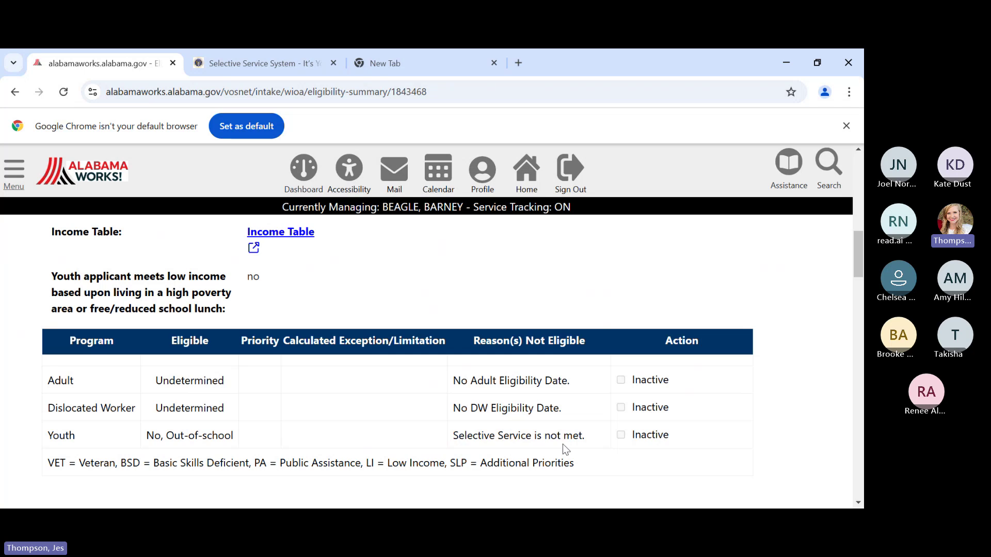
pyautogui.scroll(5, 514, 464)
pyautogui.scroll(3, 514, 464)
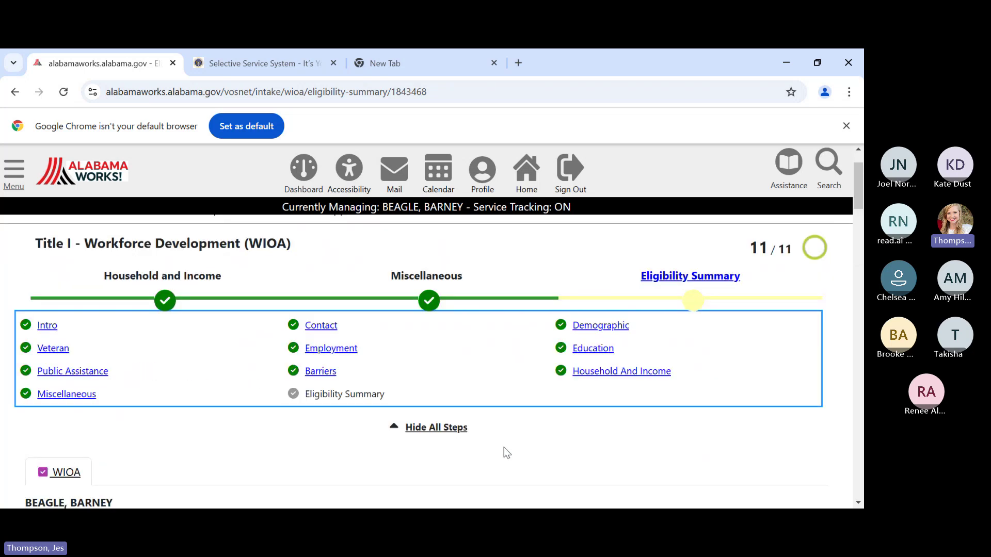
# - Return to the Demographic step, change Selective Service registration to Yes, and save
pyautogui.click(584, 326)
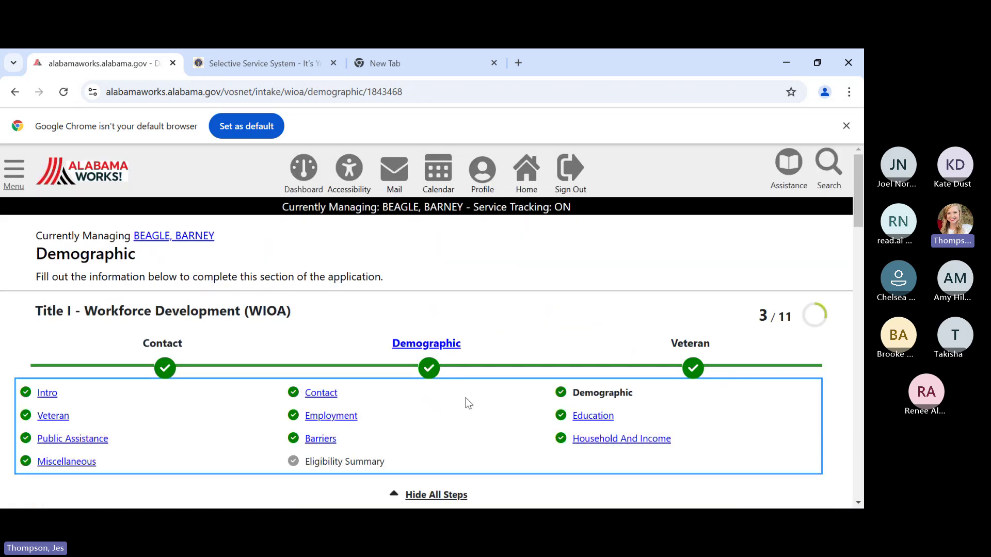
pyautogui.scroll(-10, 464, 403)
pyautogui.scroll(-7, 461, 381)
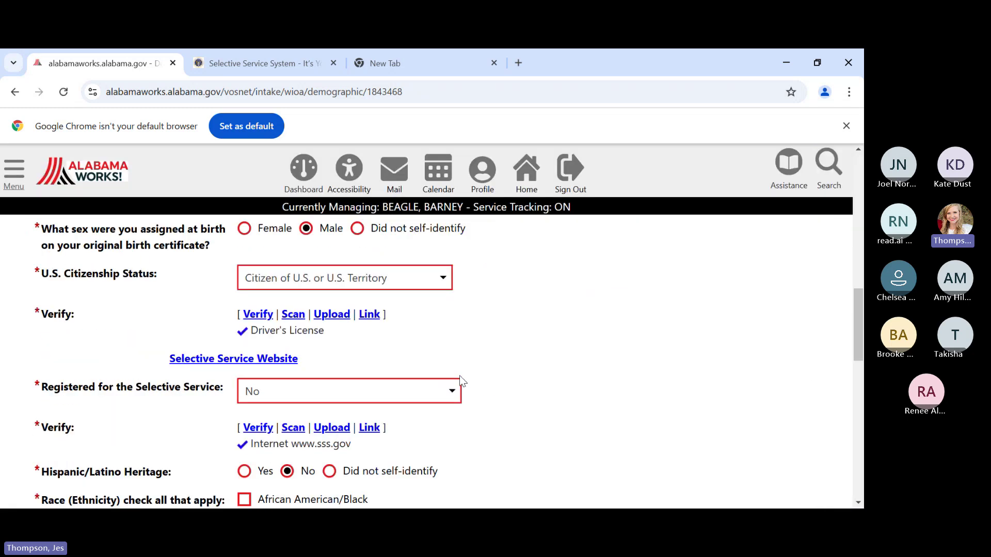
pyautogui.scroll(1, 460, 371)
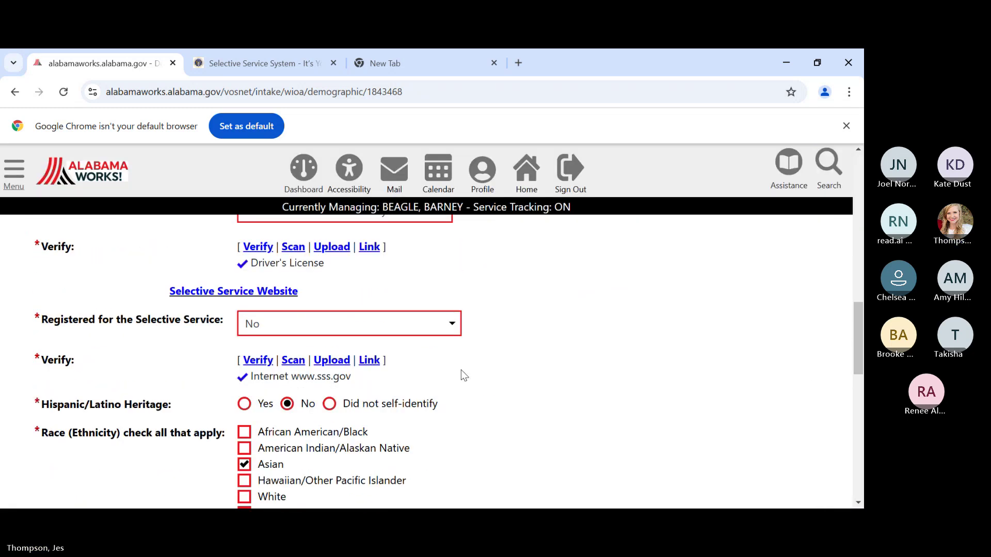
pyautogui.click(303, 323)
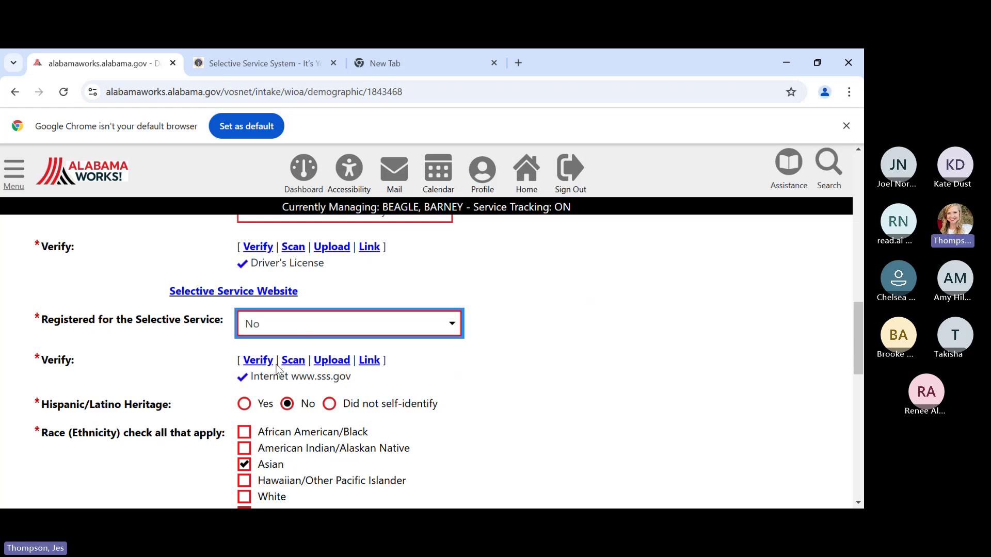
pyautogui.press('Up')
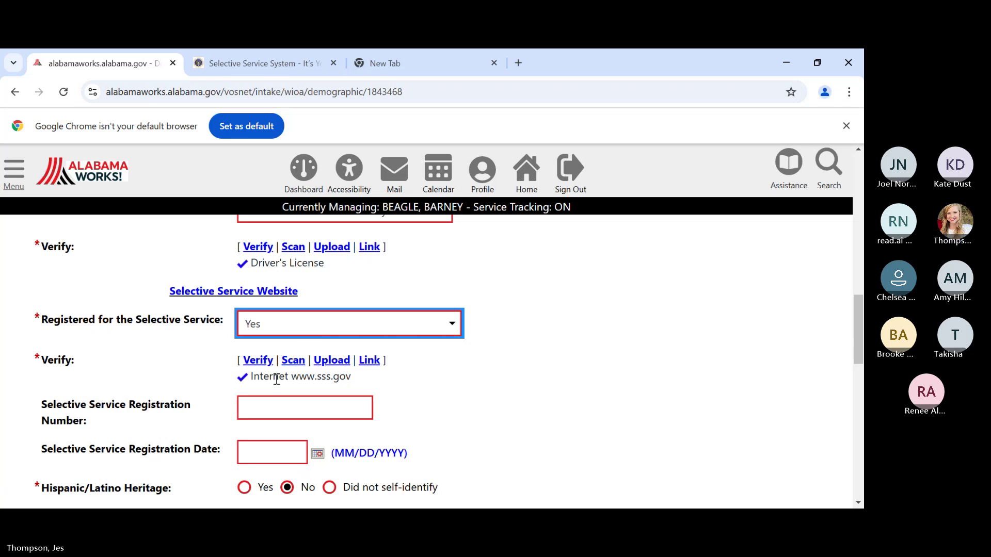
pyautogui.scroll(-10, 524, 304)
pyautogui.scroll(-4, 524, 305)
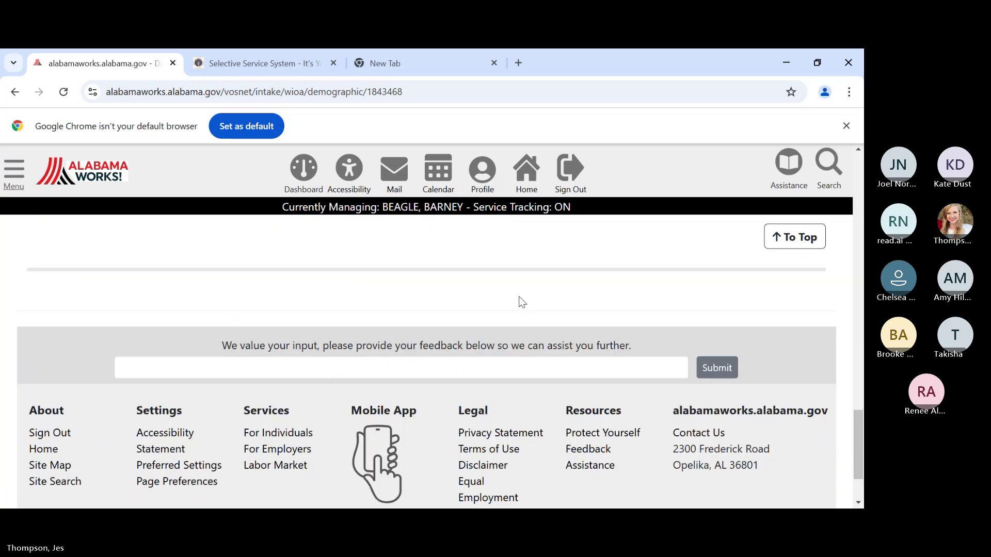
pyautogui.scroll(3, 491, 274)
pyautogui.click(469, 331)
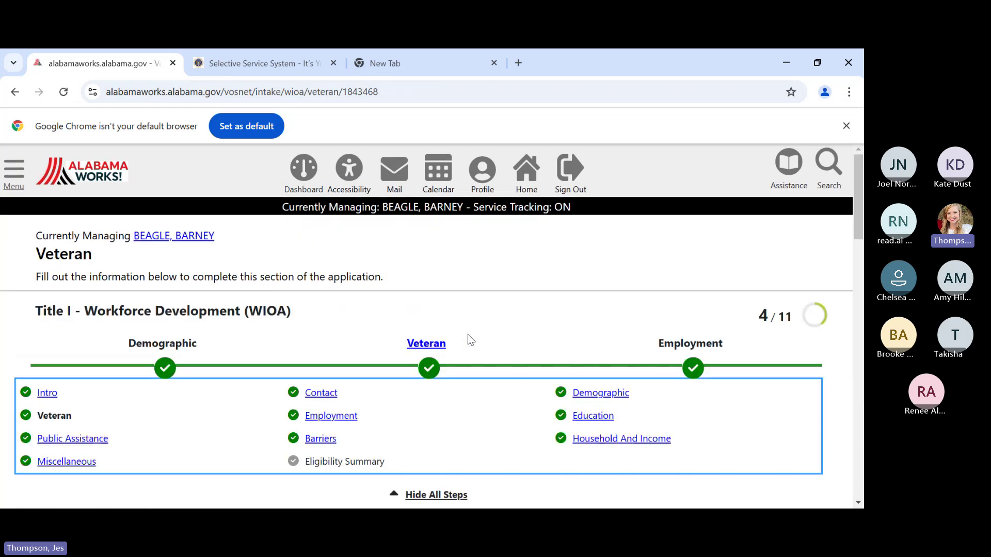
# - Jump to the Miscellaneous step and re-save its barrier answers
pyautogui.scroll(-3, 469, 338)
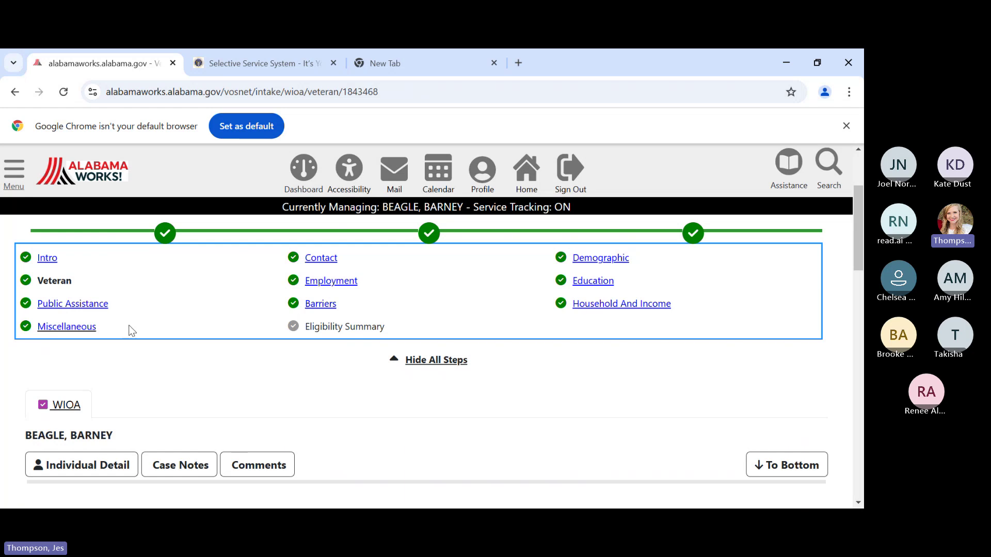
pyautogui.click(80, 333)
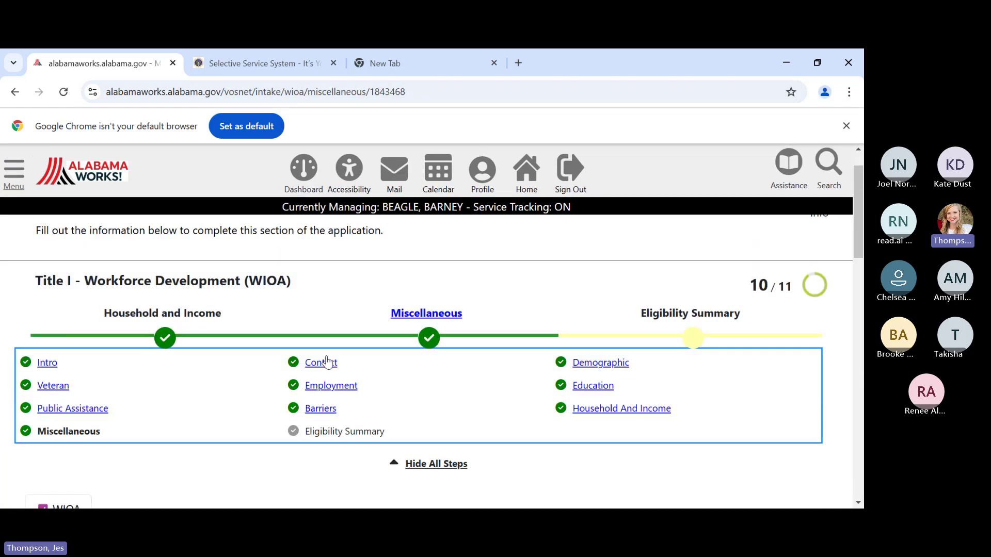
pyautogui.scroll(-3, 392, 381)
pyautogui.scroll(-9, 390, 374)
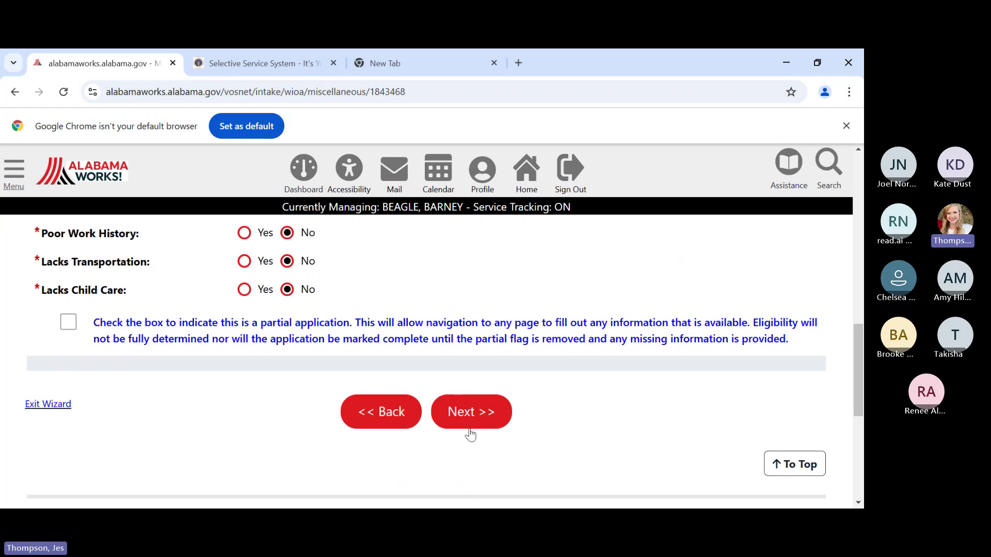
pyautogui.click(470, 431)
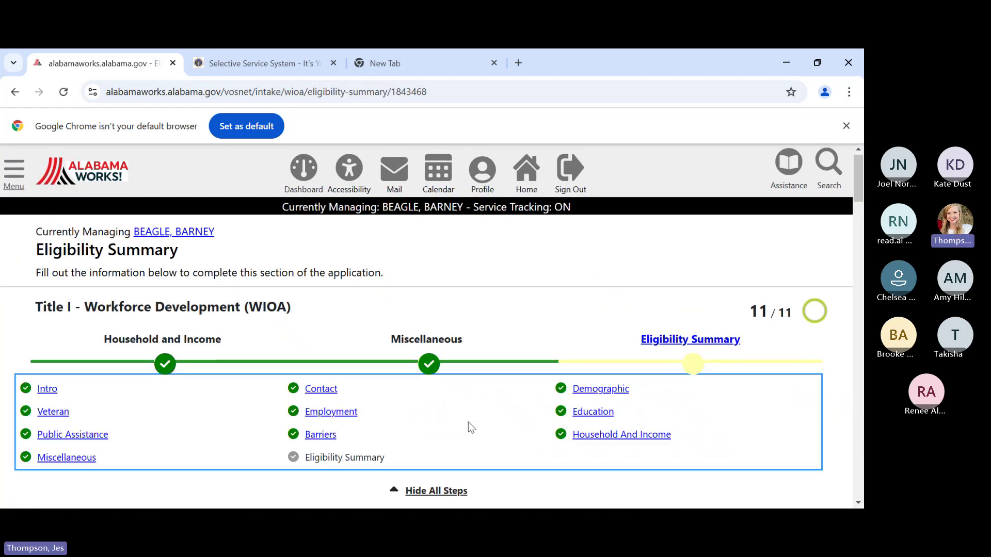
pyautogui.scroll(-2, 471, 426)
pyautogui.scroll(-5, 470, 426)
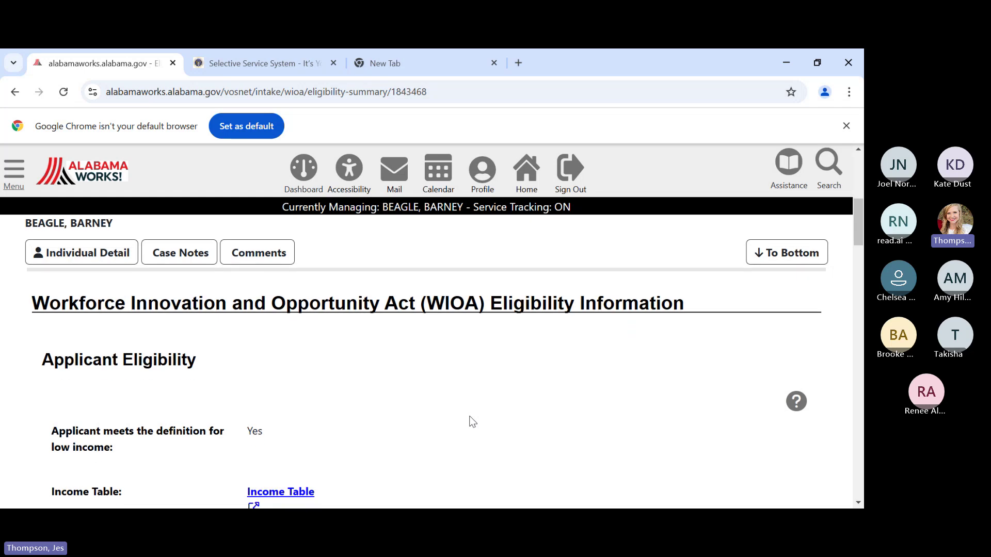
pyautogui.scroll(-4, 470, 421)
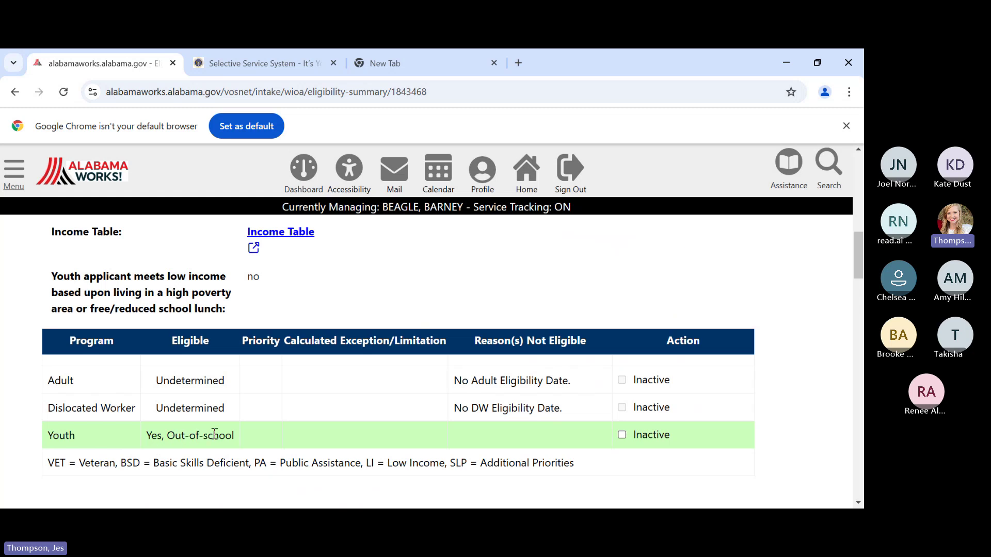
pyautogui.scroll(-2, 443, 423)
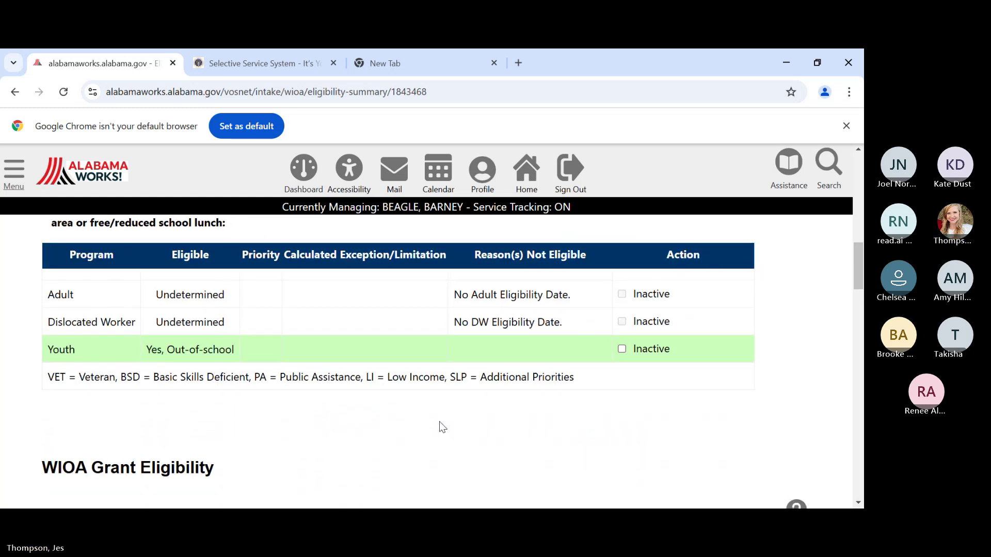
pyautogui.scroll(-4, 442, 426)
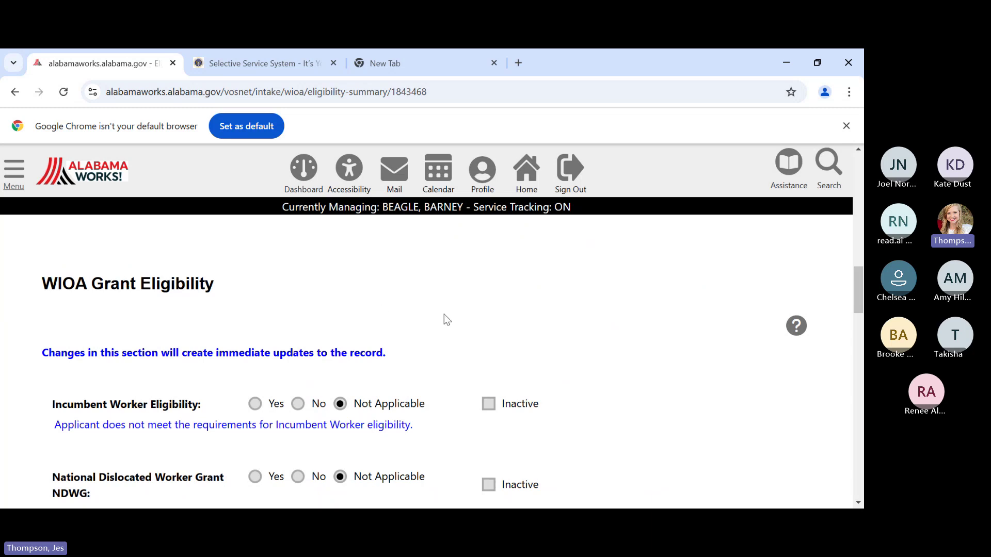
pyautogui.scroll(-3, 447, 320)
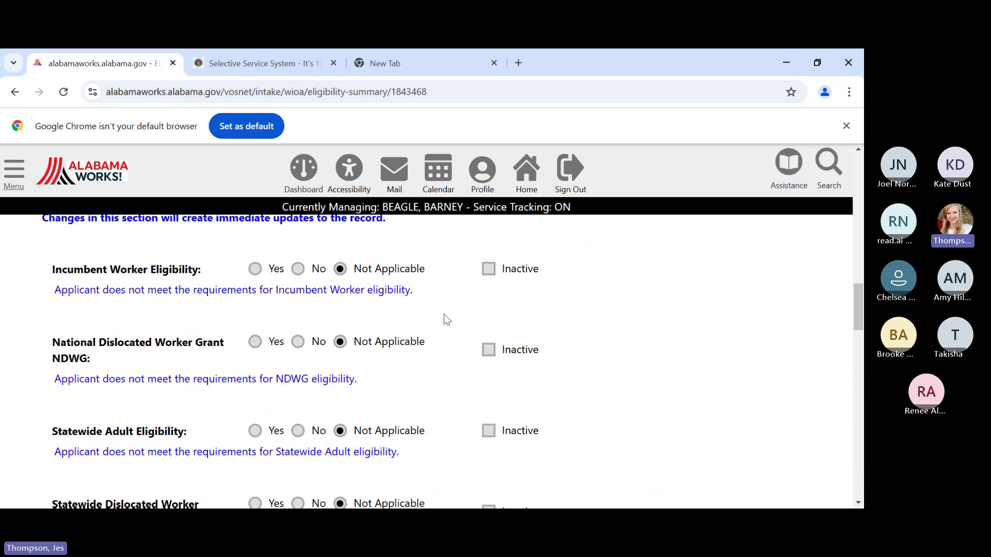
pyautogui.scroll(-7, 445, 315)
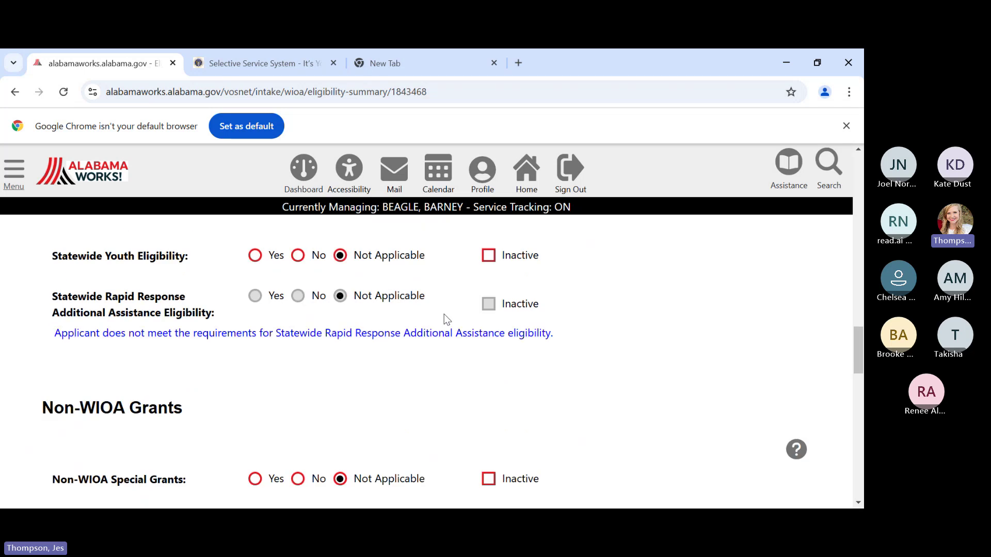
pyautogui.scroll(-5, 447, 320)
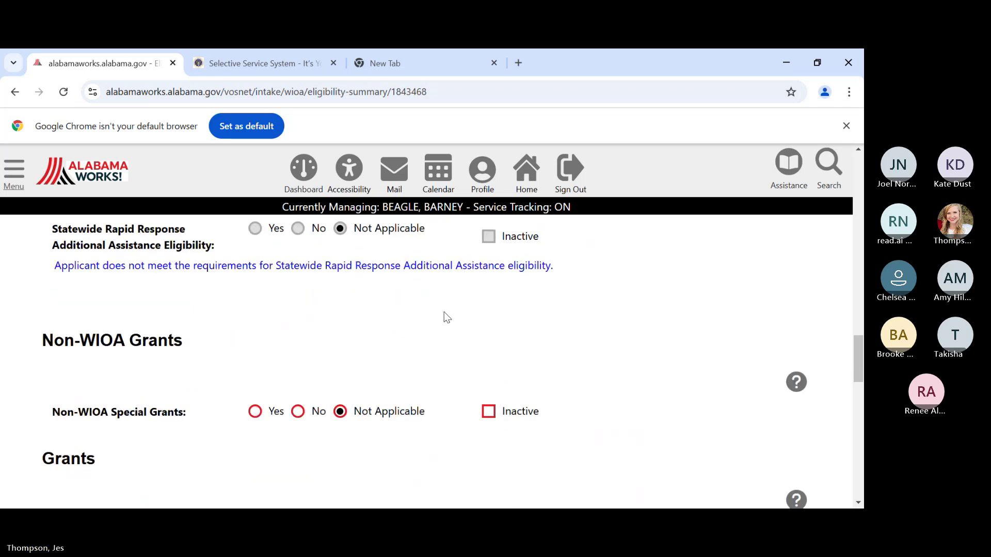
pyautogui.scroll(3, 445, 313)
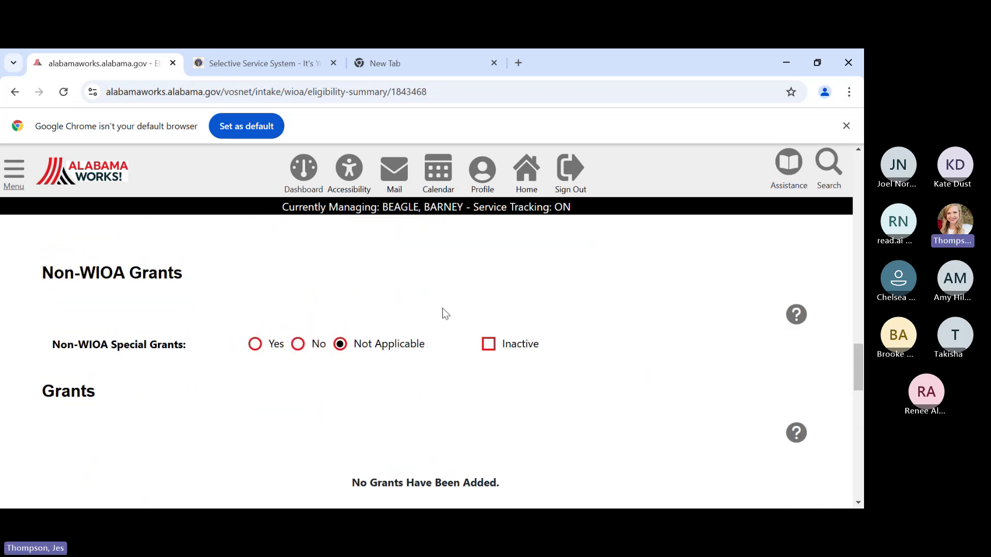
pyautogui.scroll(-5, 442, 310)
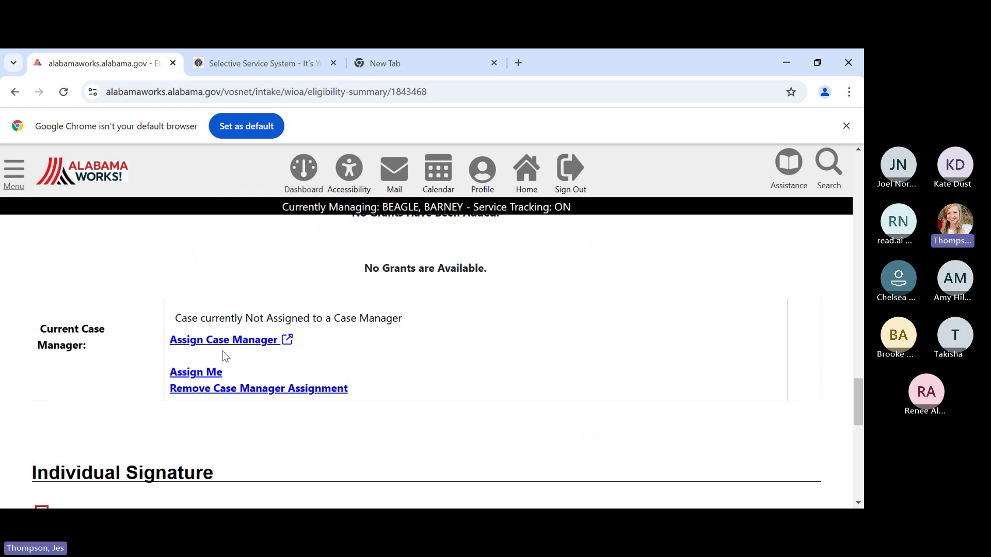
# - Assign a Central AlabamaWorks! WIOA case manager and refresh the Eligibility Summary
pyautogui.scroll(-1, 223, 354)
pyautogui.scroll(1, 223, 354)
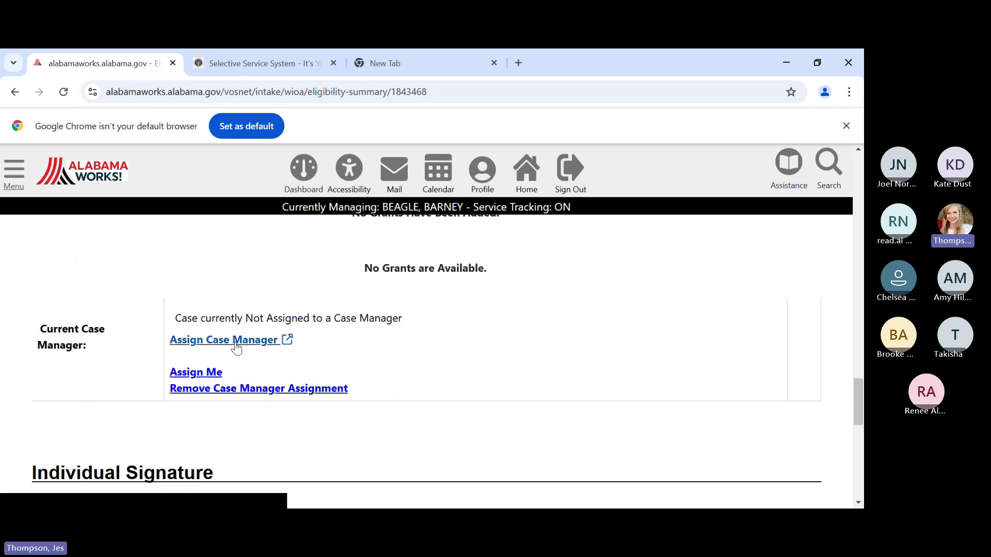
pyautogui.click(236, 348)
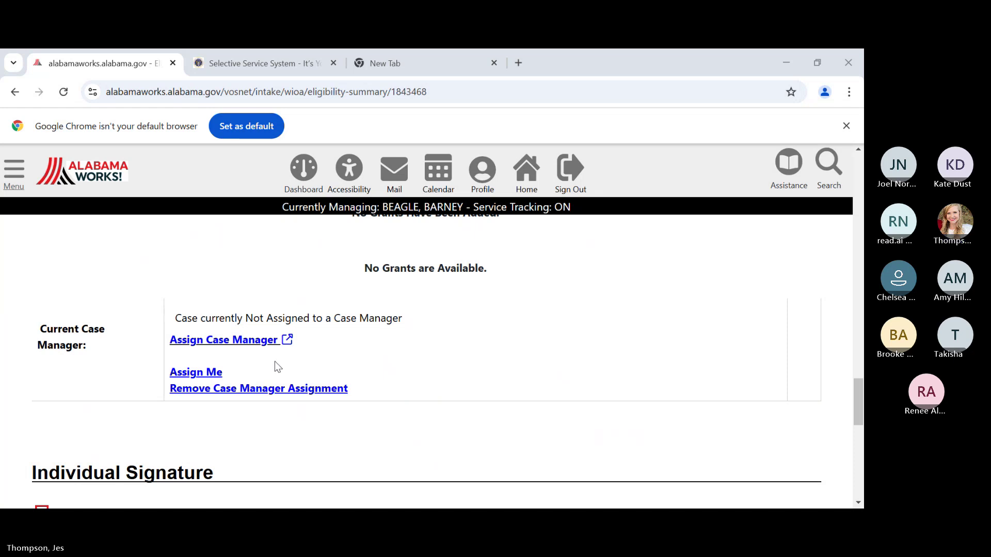
pyautogui.click(274, 340)
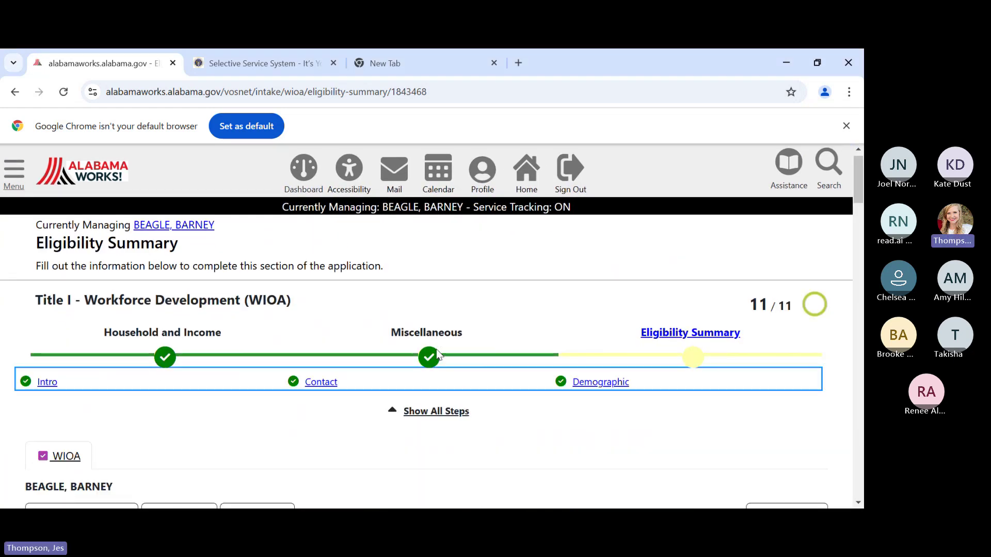
pyautogui.scroll(-1, 437, 355)
pyautogui.click(437, 351)
pyautogui.scroll(-14, 441, 346)
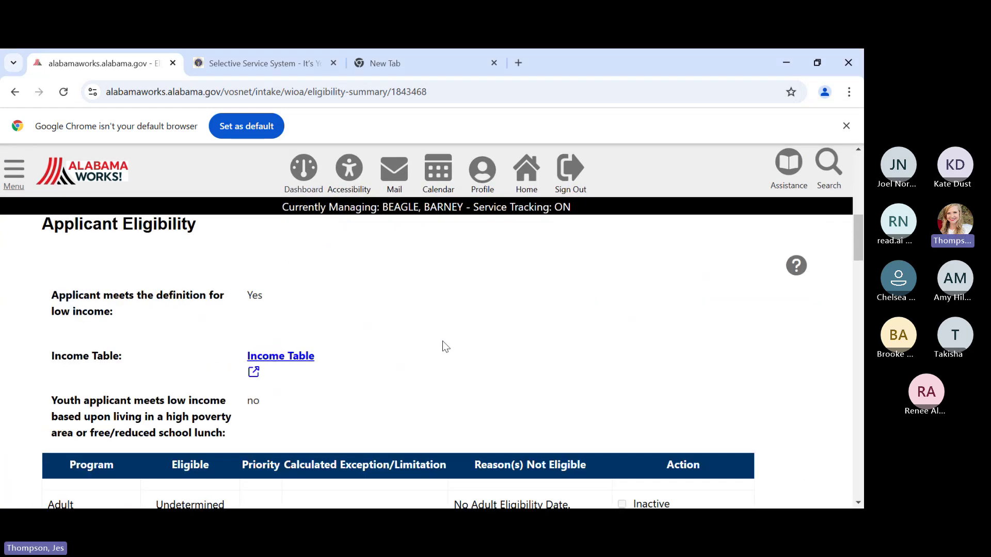
pyautogui.scroll(-15, 447, 340)
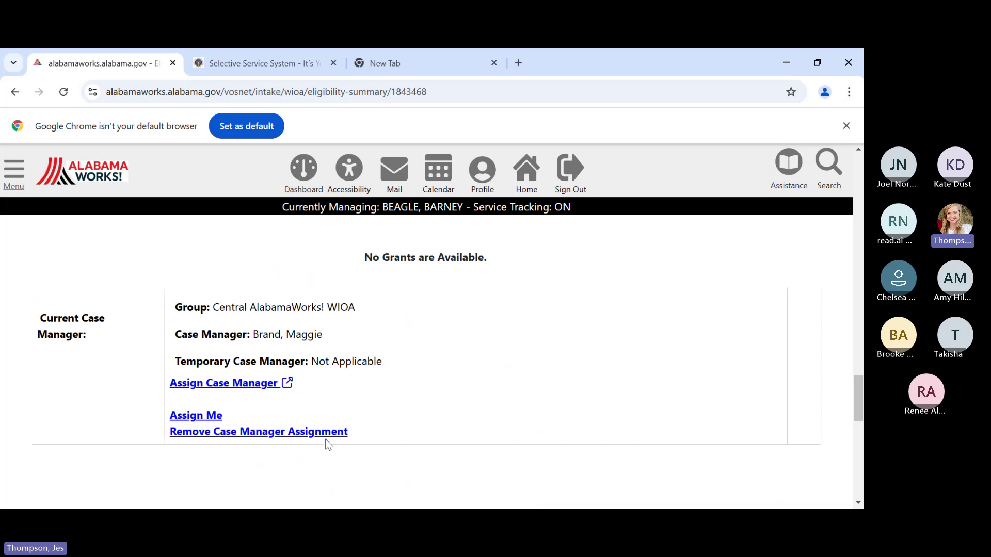
pyautogui.scroll(-6, 430, 382)
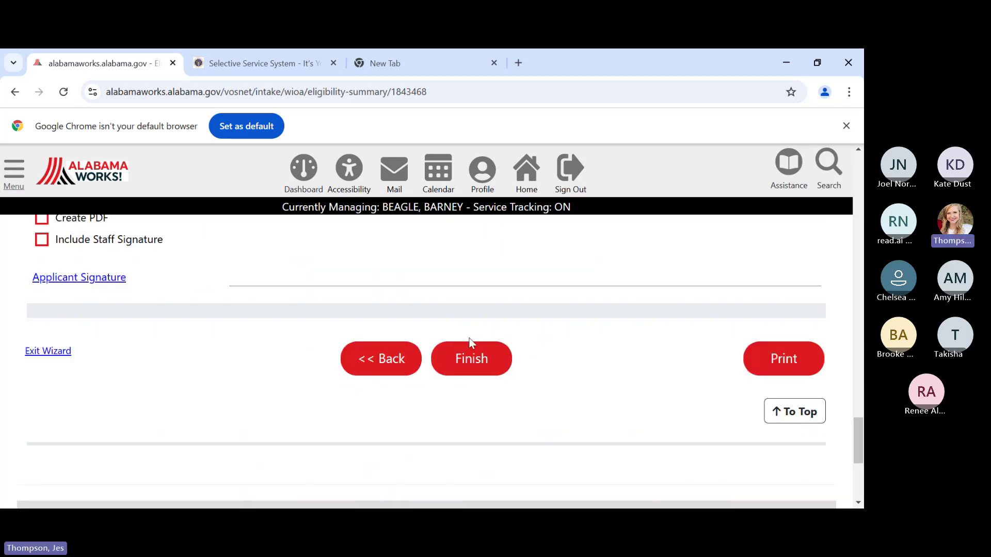
pyautogui.click(469, 351)
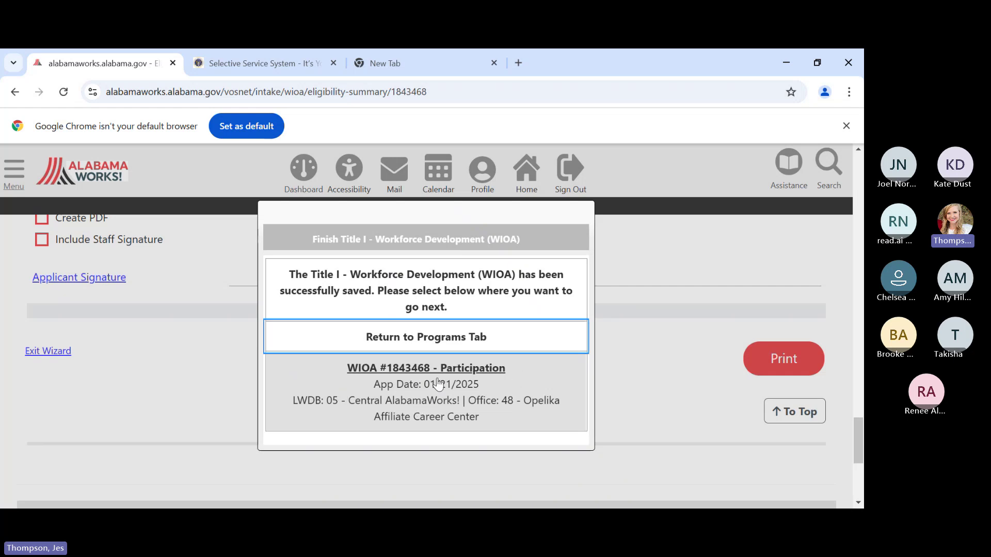
pyautogui.click(521, 380)
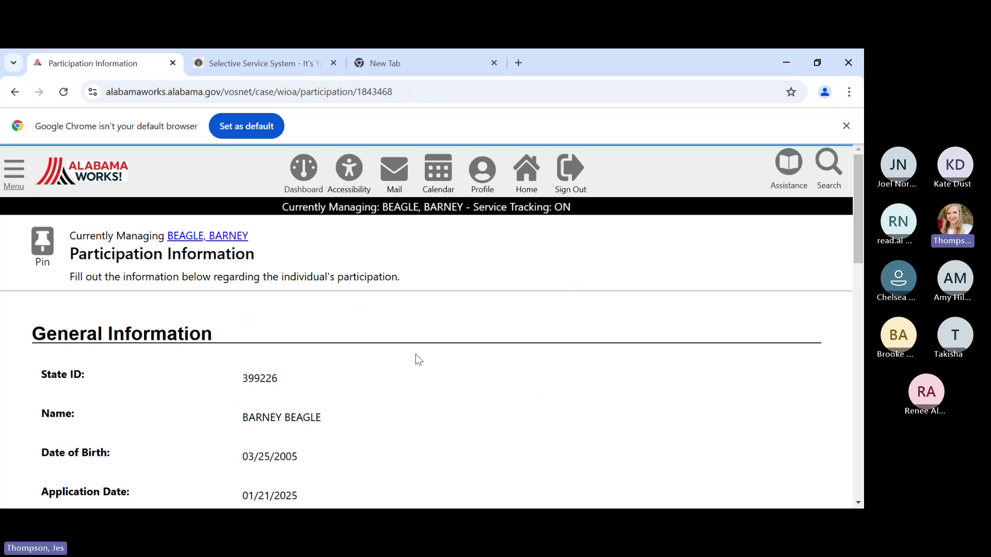
# - Enter participation date 01/21/2025 and save the Participation Information page
pyautogui.scroll(-1, 416, 354)
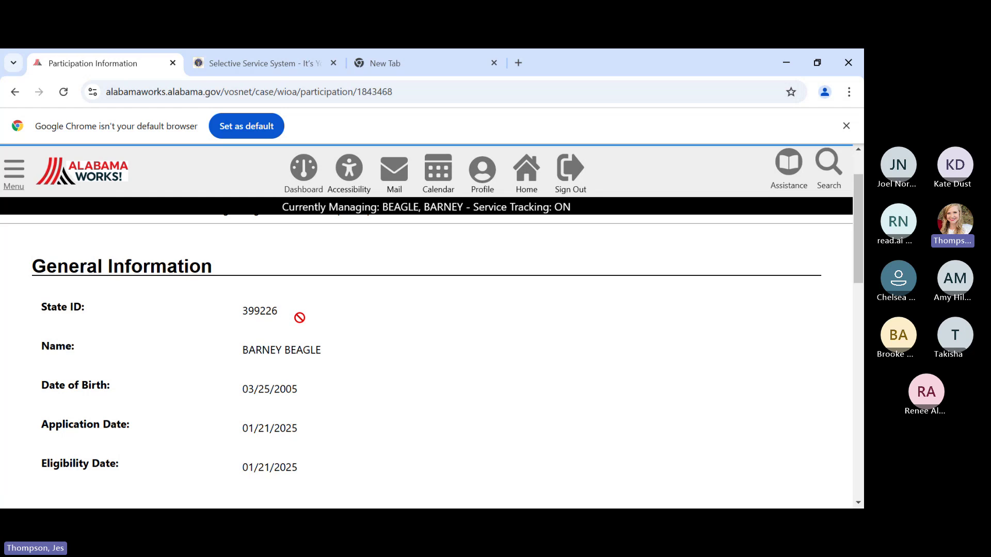
pyautogui.scroll(-3, 299, 317)
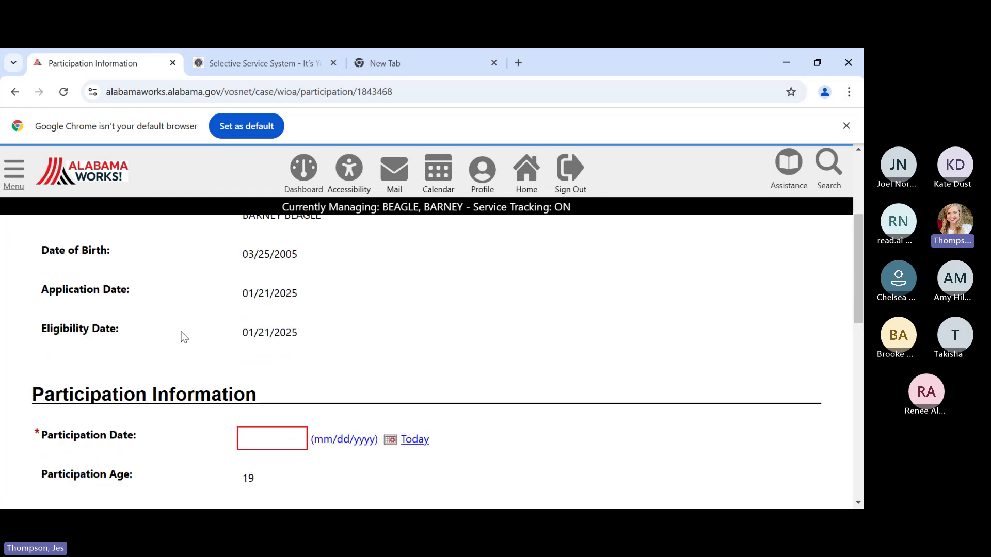
pyautogui.scroll(-3, 346, 343)
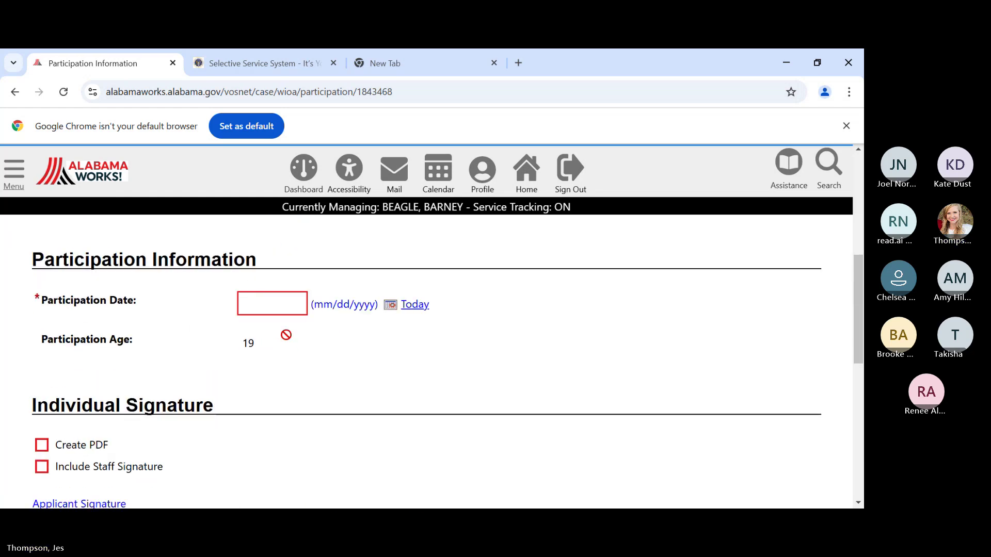
pyautogui.click(262, 300)
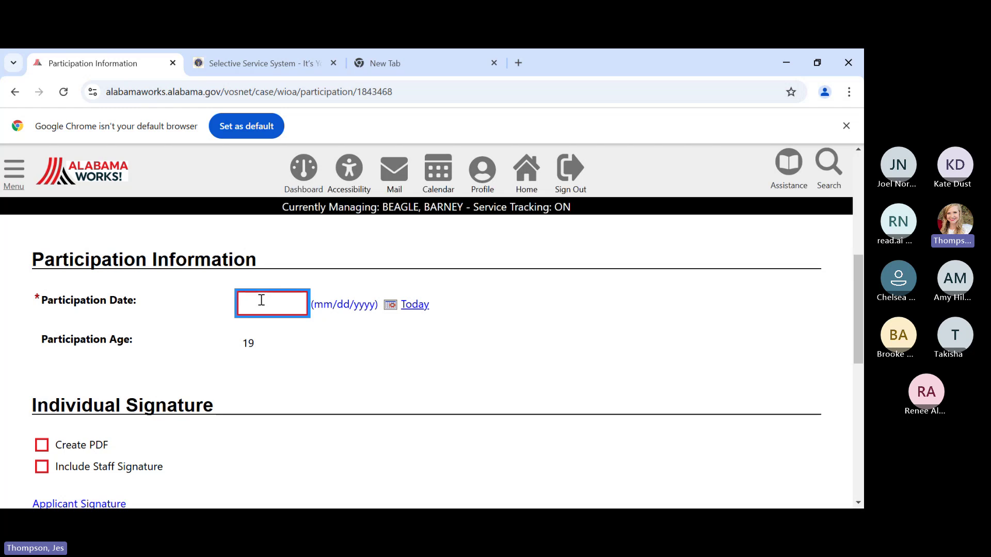
pyautogui.write('01/21/2025')
pyautogui.click(340, 343)
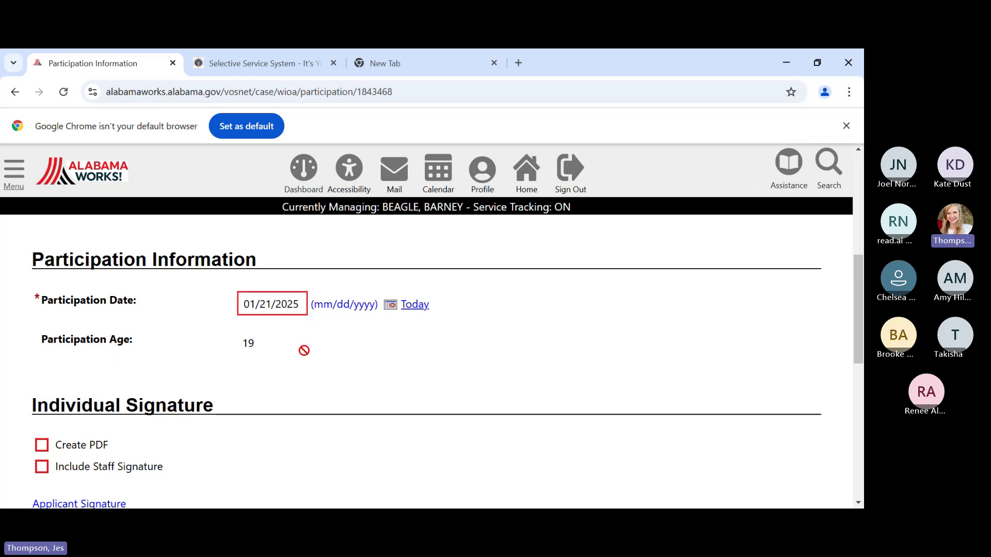
pyautogui.scroll(-3, 309, 352)
pyautogui.scroll(-1, 317, 353)
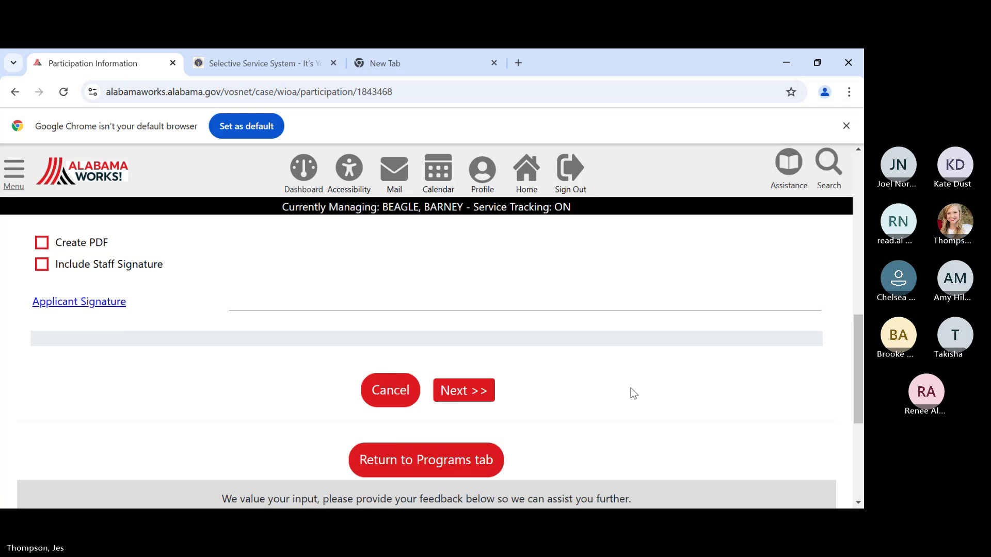
pyautogui.click(494, 391)
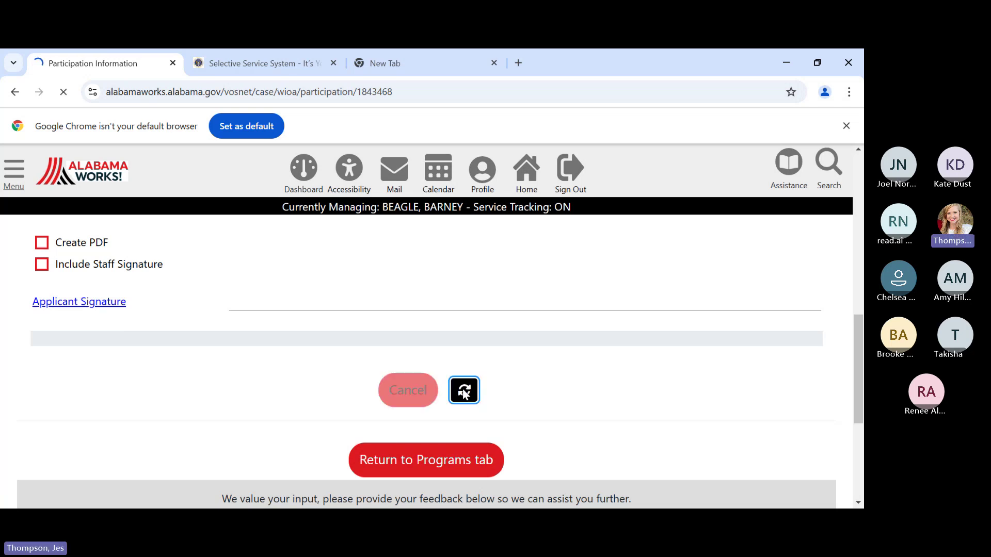
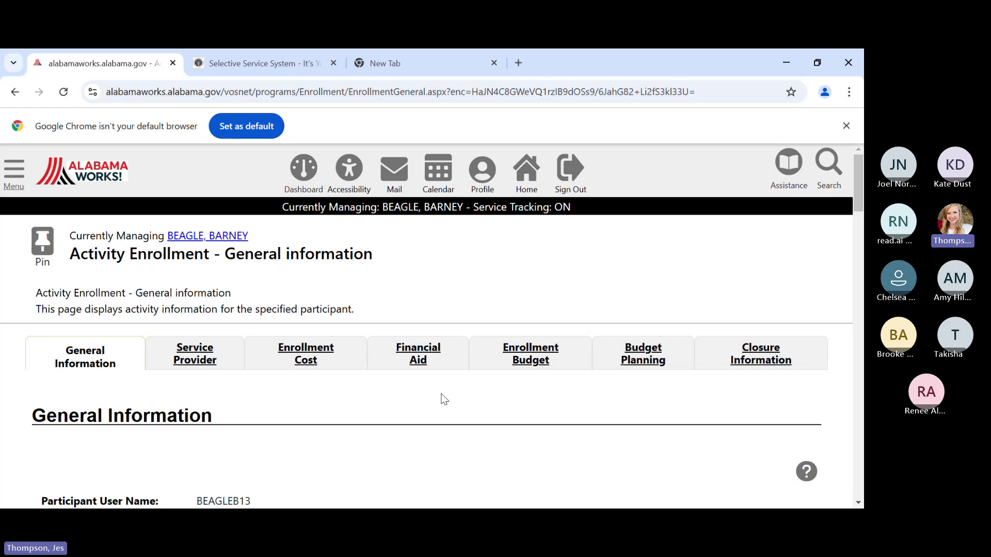
# - Choose Montgomery Comprehensive Career Center as the enrollment's office location
pyautogui.scroll(-3, 428, 403)
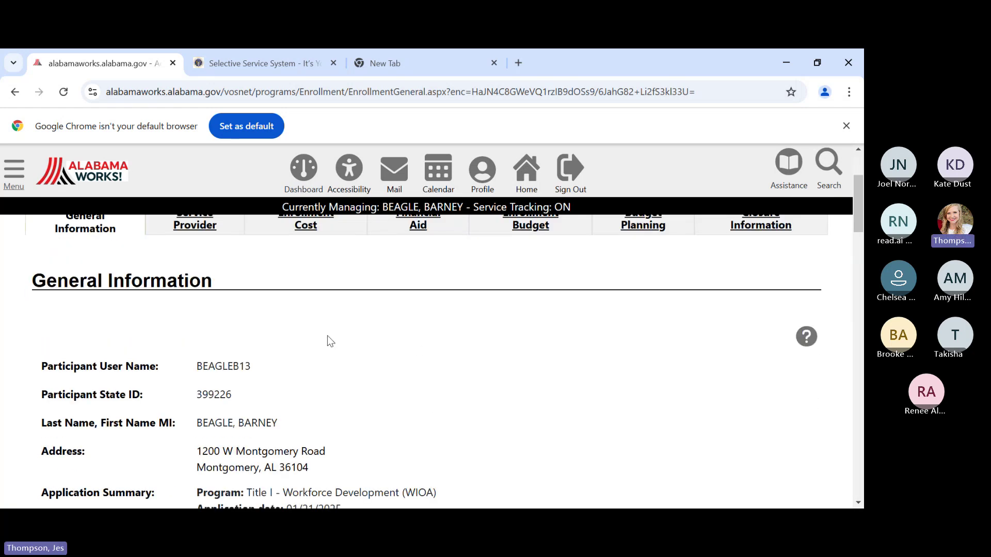
pyautogui.scroll(-1, 328, 336)
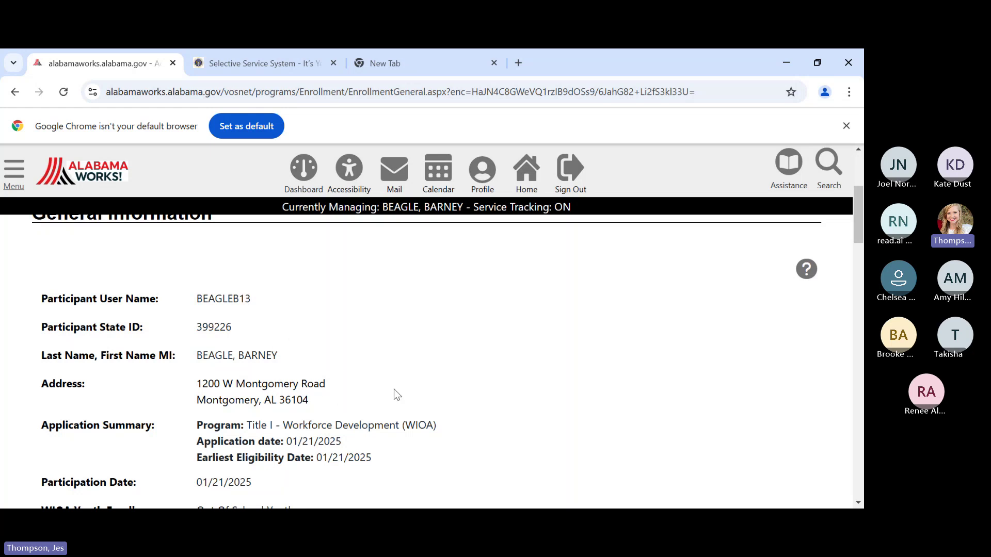
pyautogui.scroll(-1, 394, 389)
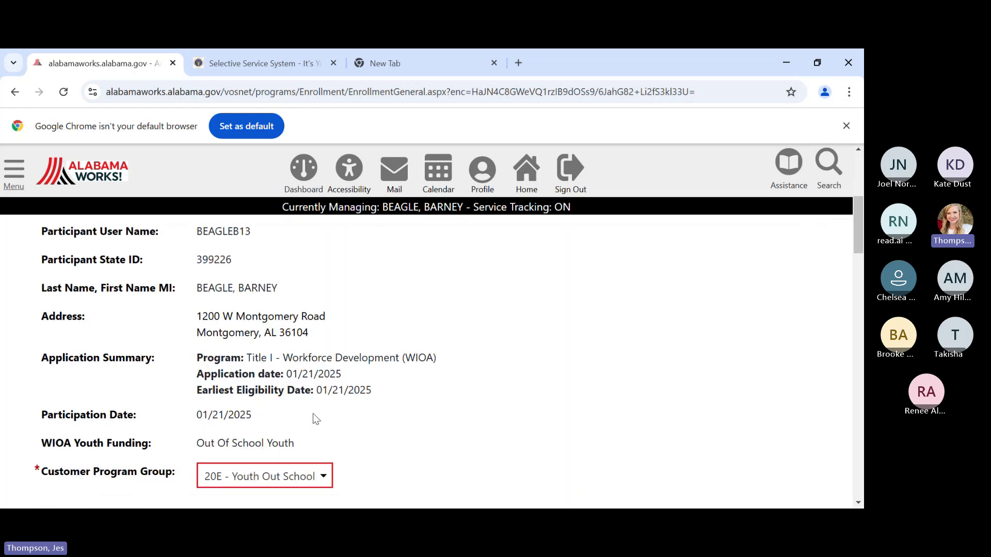
pyautogui.scroll(-1, 315, 417)
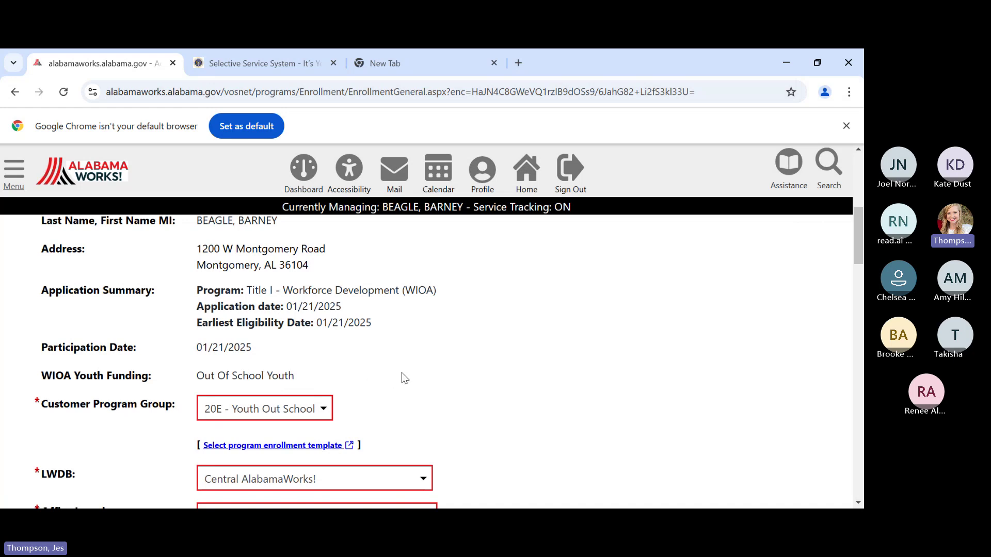
pyautogui.scroll(-1, 401, 375)
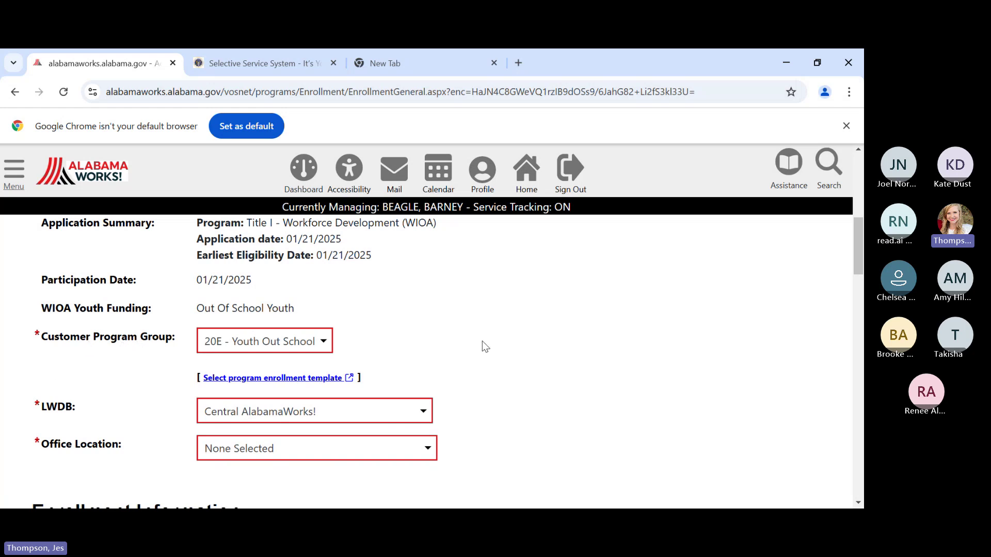
pyautogui.scroll(-3, 483, 345)
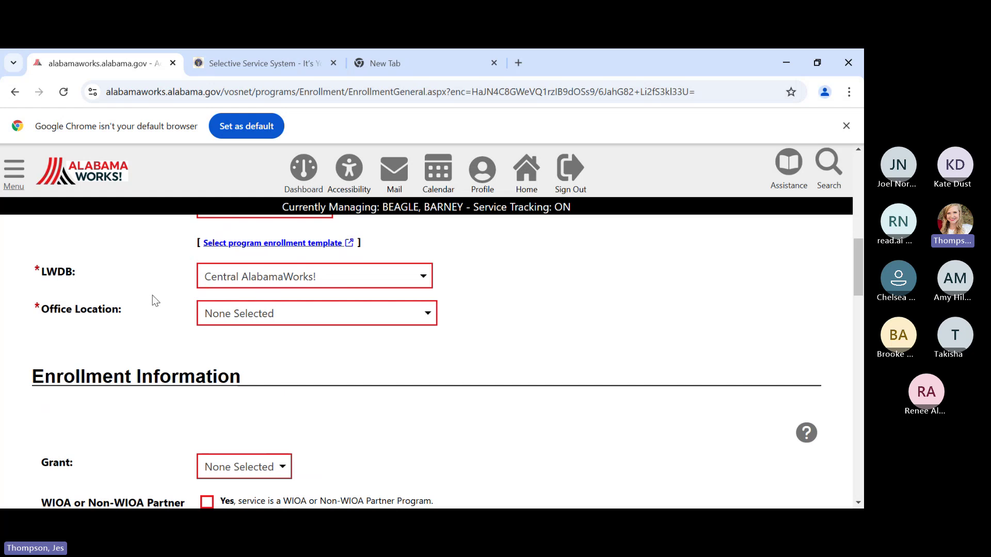
pyautogui.click(268, 315)
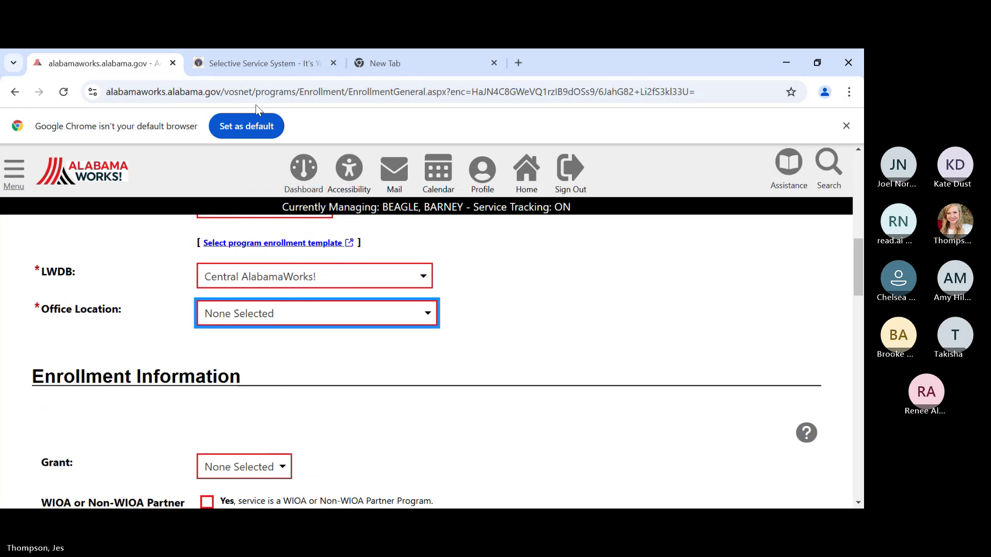
pyautogui.click(243, 70)
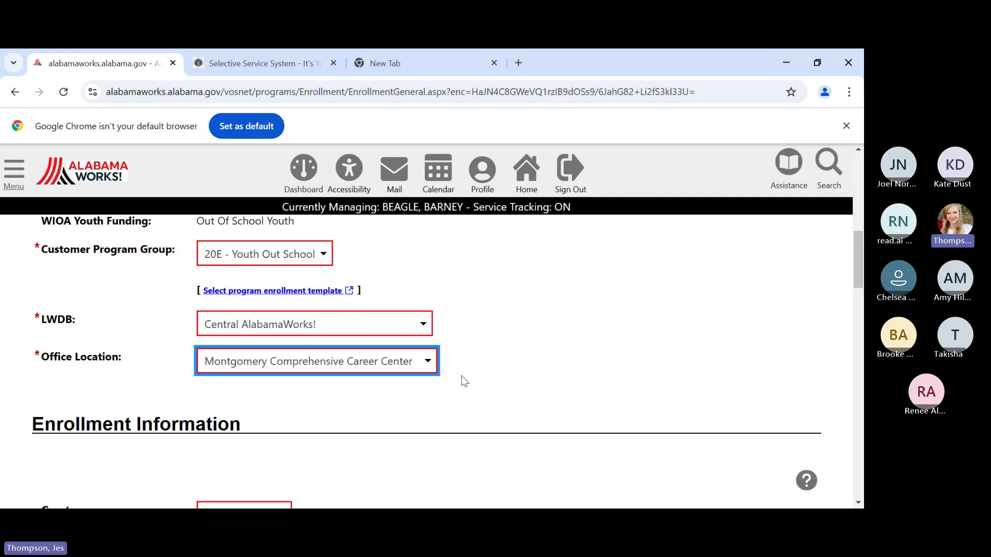
# - Try switching the local board to North Central AlabamaWorks!, then Southeast AlabamaWorks!
pyautogui.scroll(-1, 461, 375)
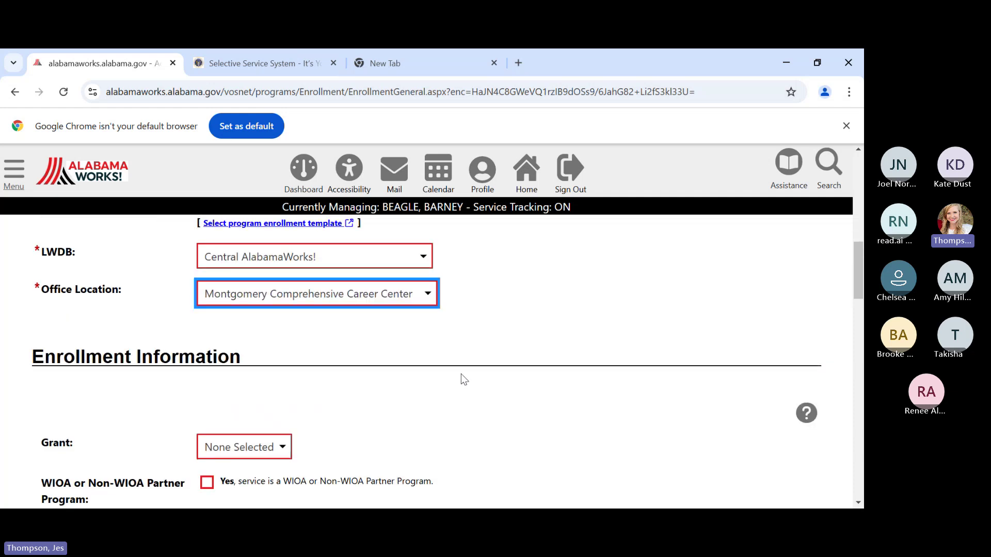
pyautogui.scroll(-1, 464, 380)
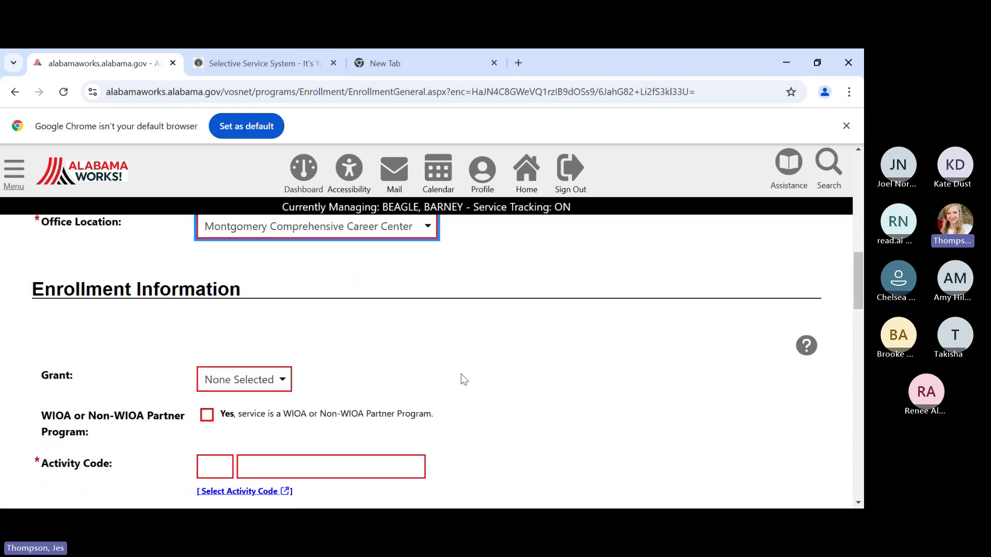
pyautogui.scroll(-2, 464, 379)
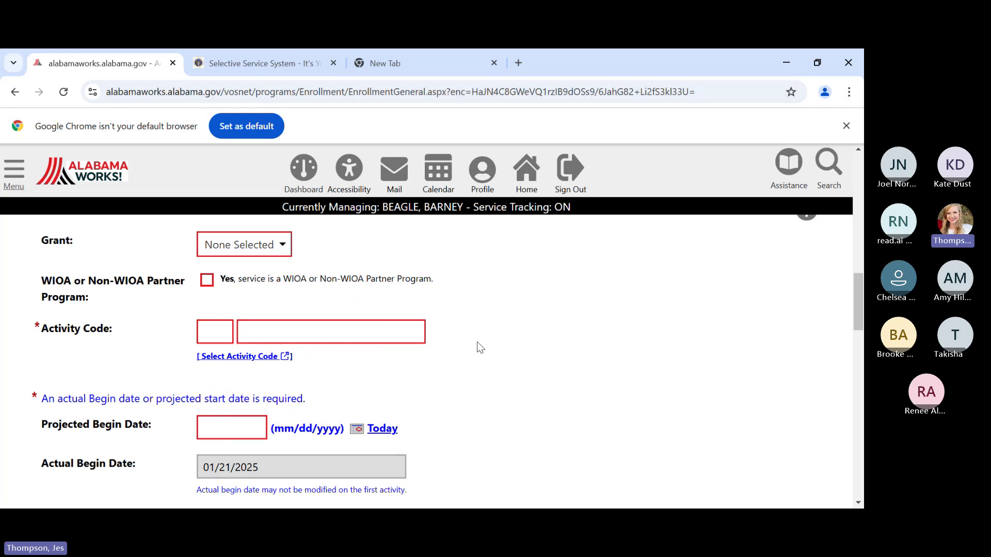
pyautogui.scroll(4, 477, 341)
pyautogui.scroll(2, 476, 341)
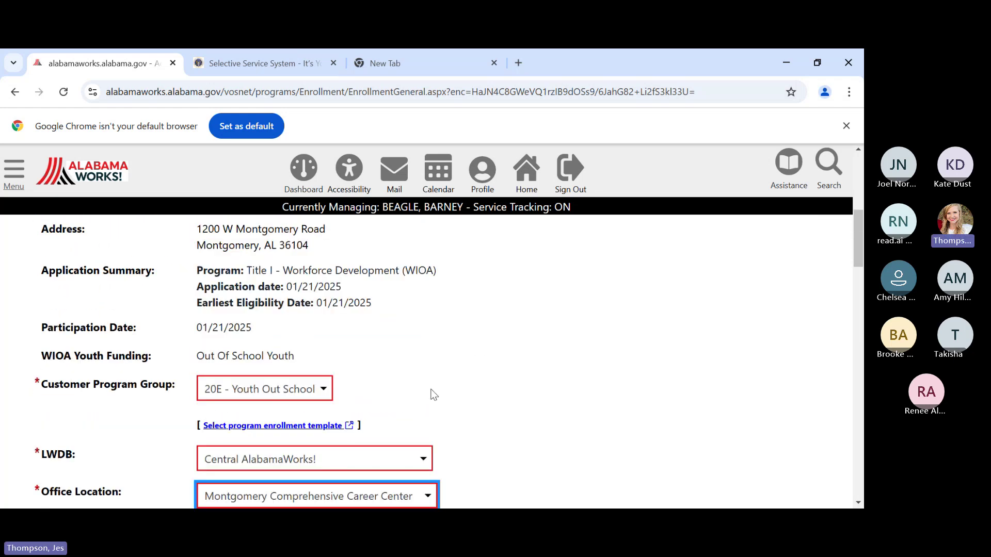
pyautogui.scroll(-2, 431, 394)
pyautogui.click(373, 324)
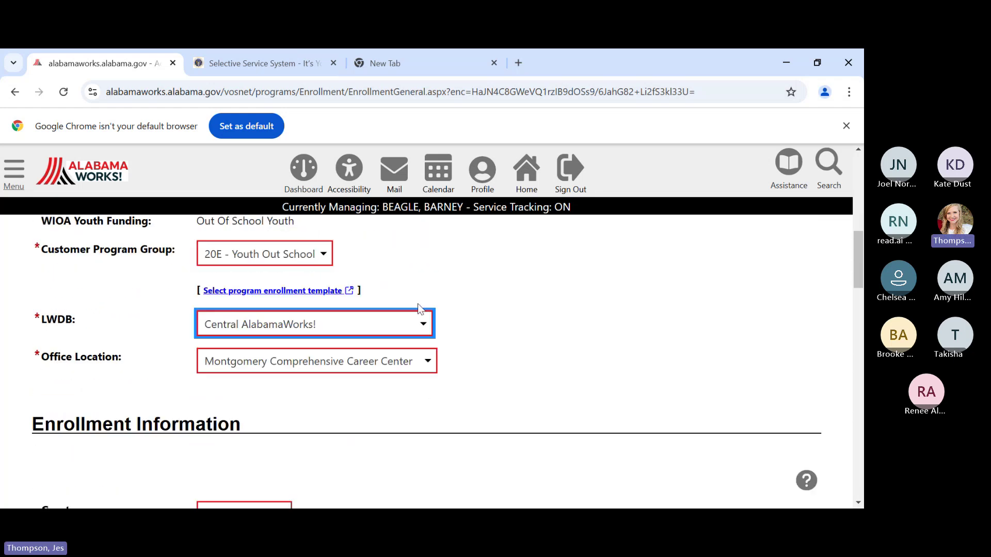
pyautogui.click(317, 118)
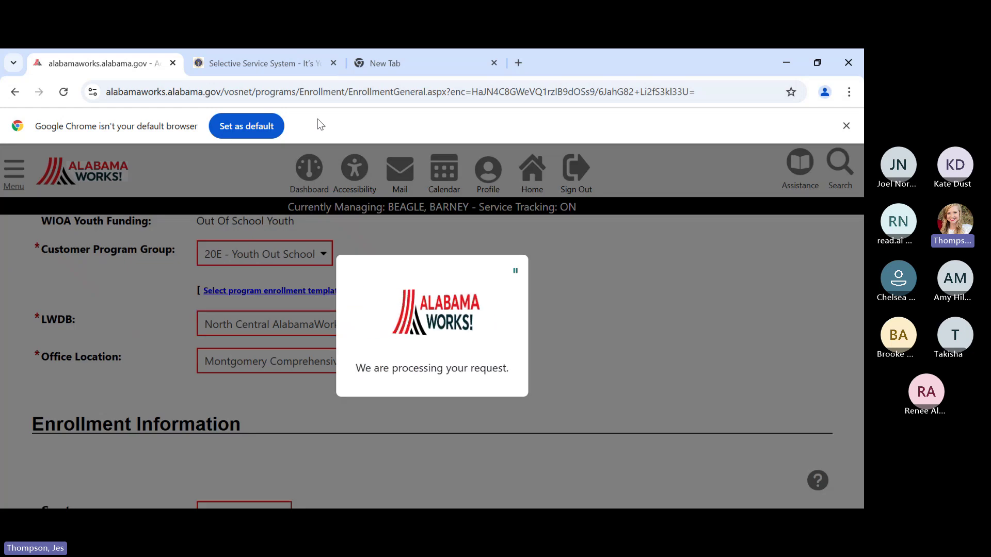
pyautogui.scroll(-1, 456, 416)
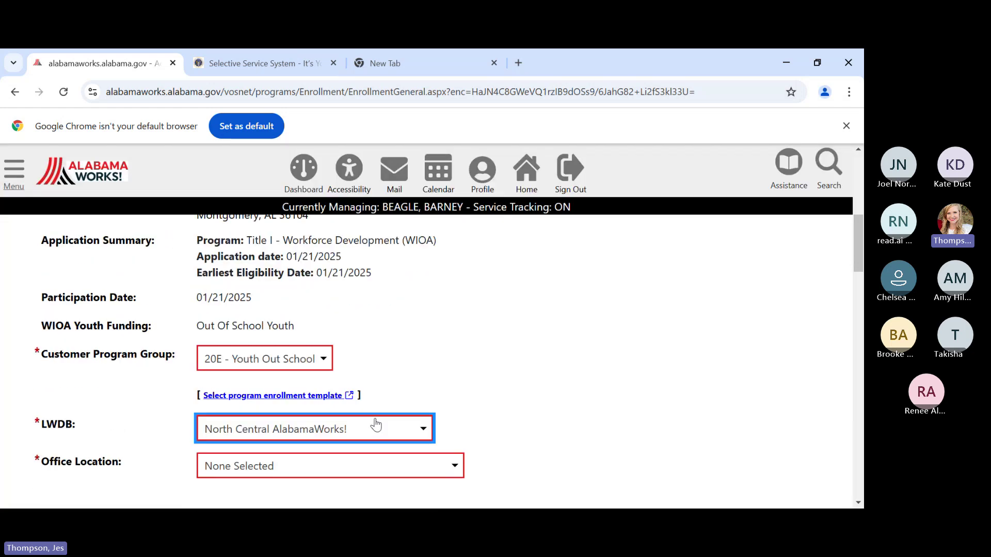
pyautogui.press('s')
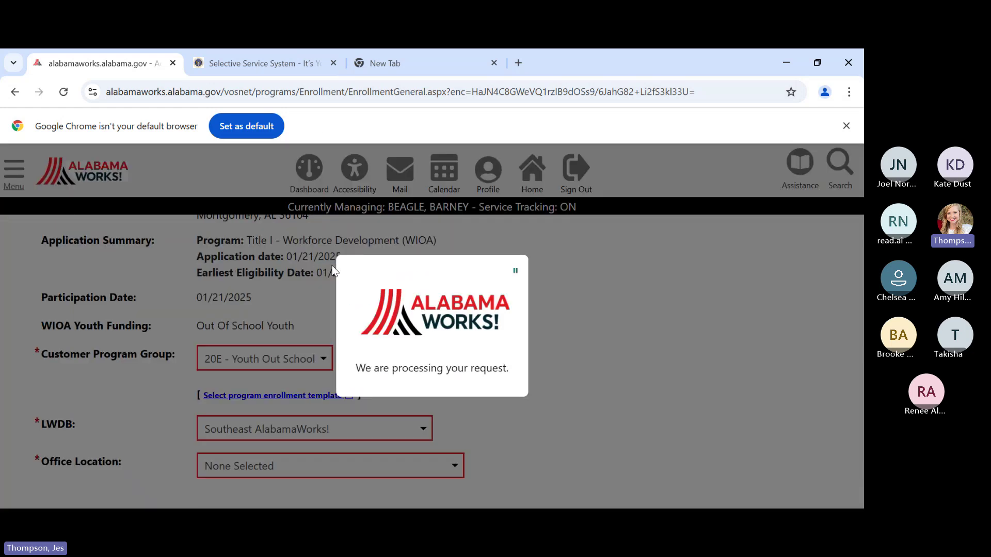
pyautogui.scroll(-2, 506, 411)
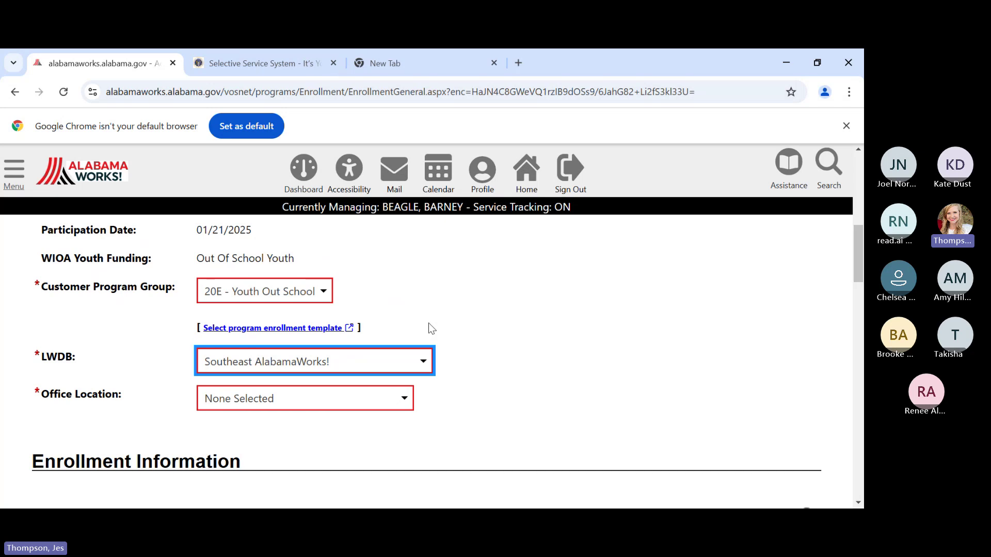
# - Compare the office locations offered under the Southeast and North Central boards
pyautogui.click(381, 404)
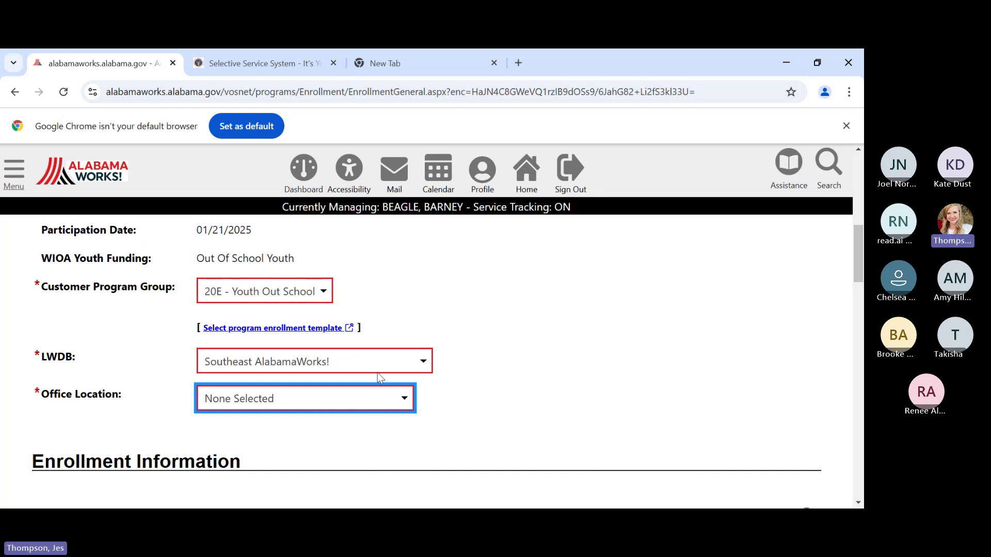
pyautogui.press('Down')
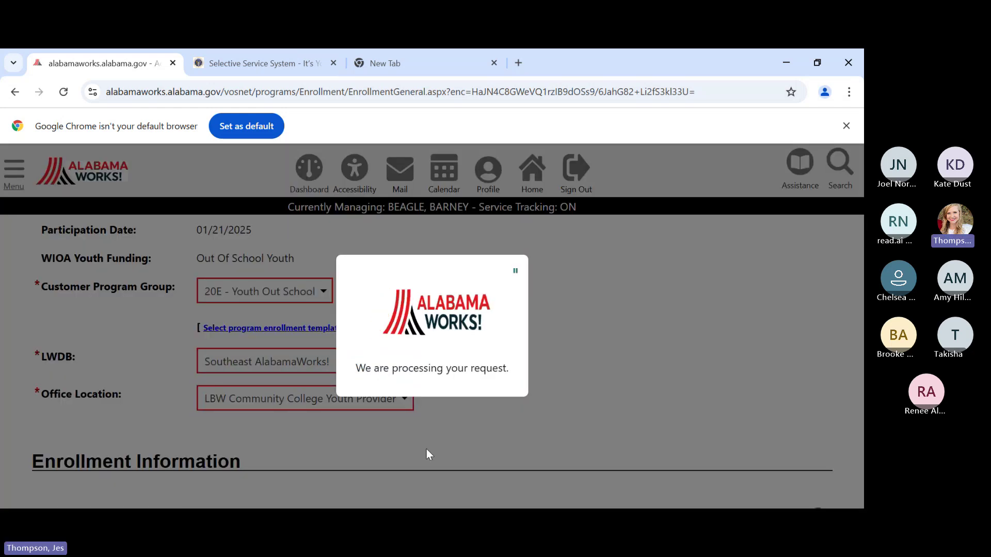
pyautogui.scroll(-1, 610, 458)
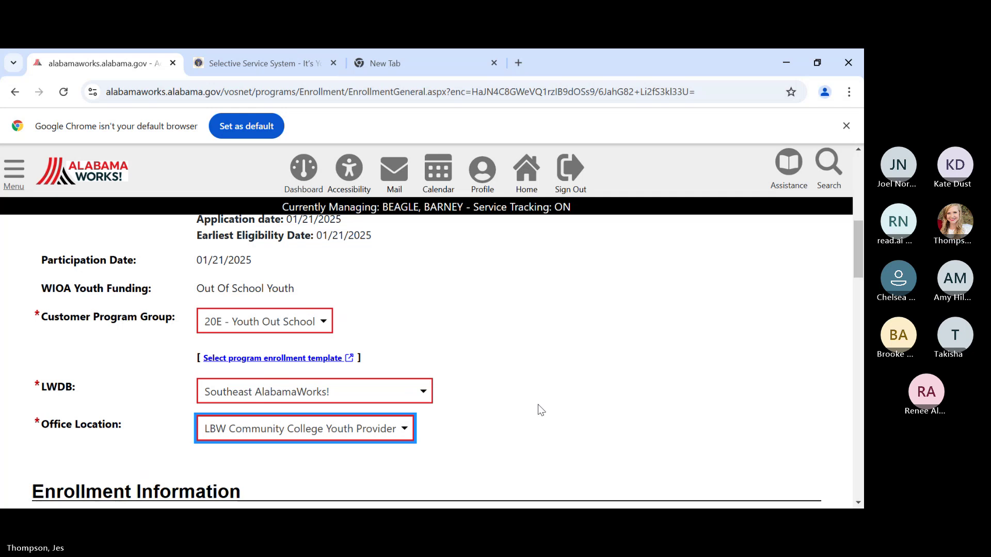
pyautogui.click(295, 404)
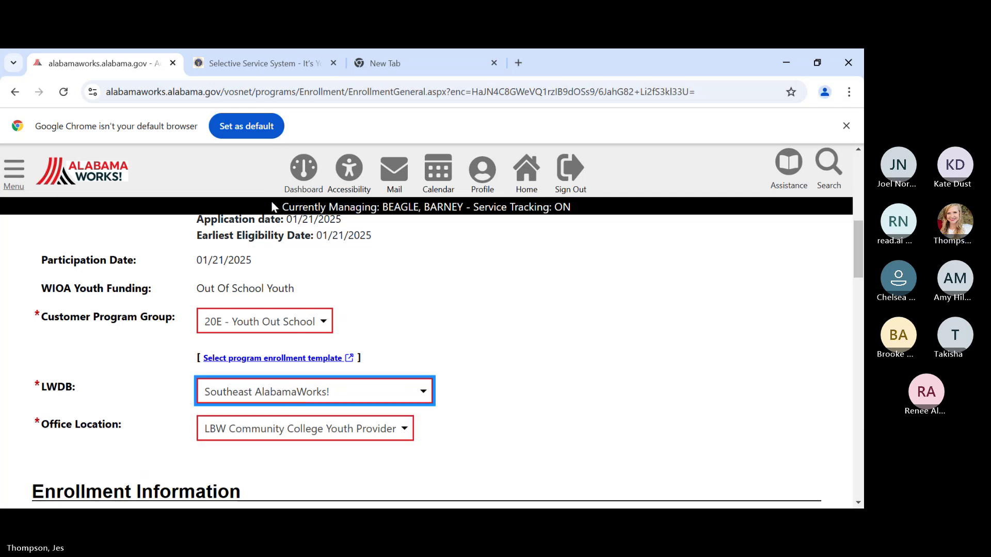
pyautogui.press('Up')
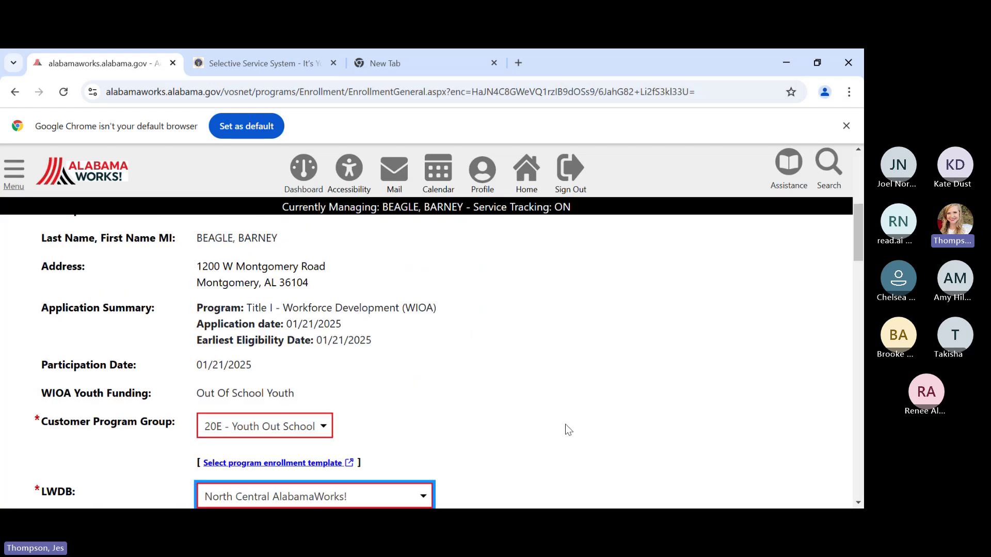
pyautogui.scroll(-3, 565, 424)
pyautogui.click(416, 403)
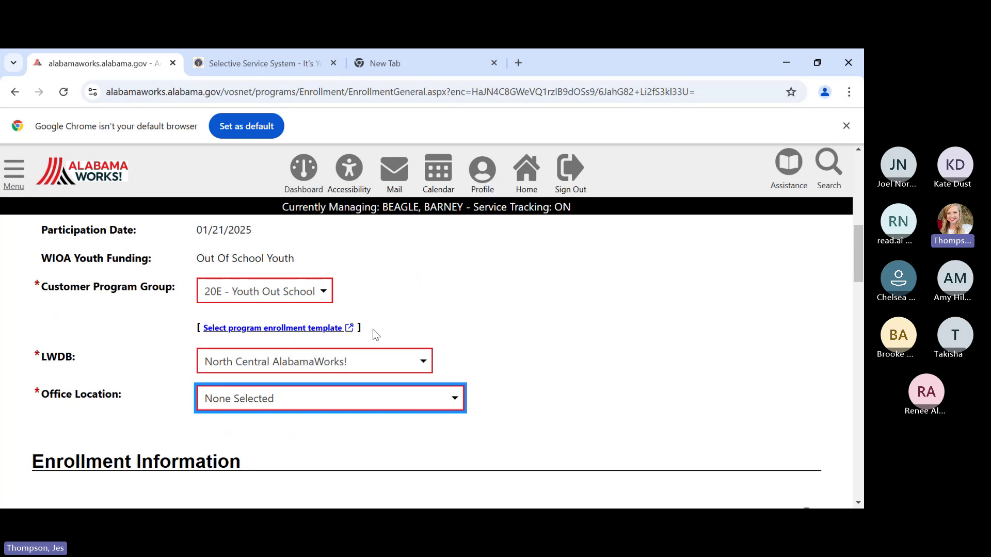
pyautogui.click(281, 317)
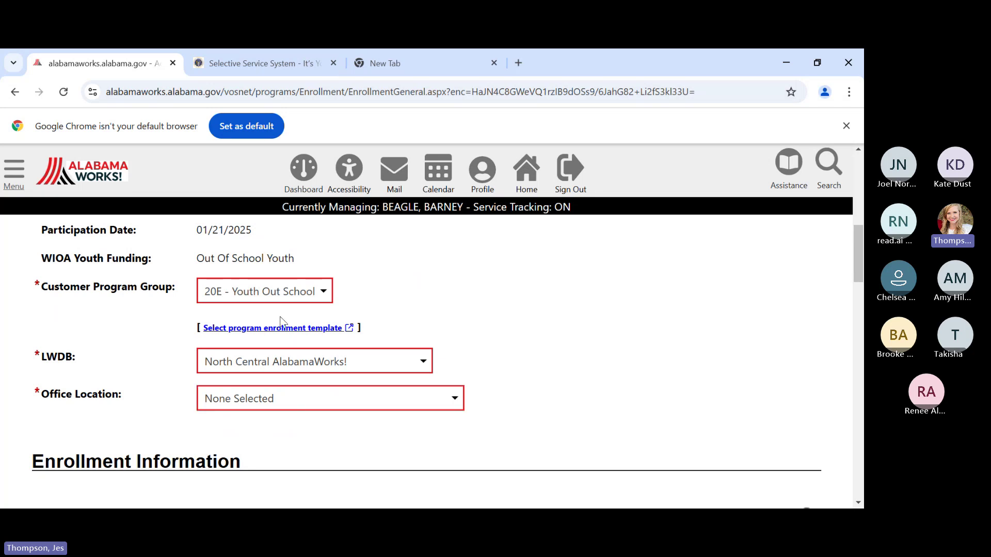
pyautogui.click(248, 361)
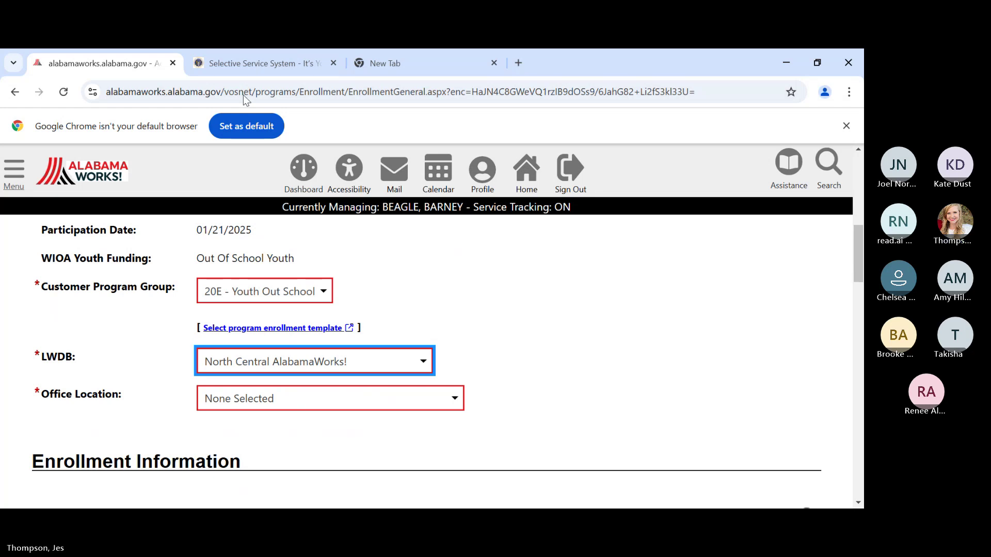
# - Restore the local board to Central AlabamaWorks! with Montgomery Comprehensive Career Center as office
pyautogui.press('c')
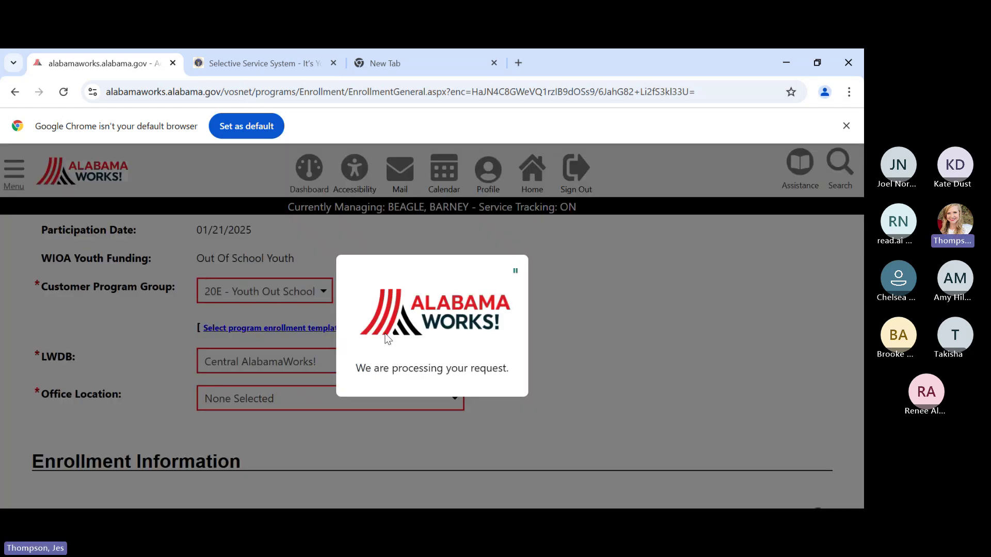
pyautogui.press('Tab')
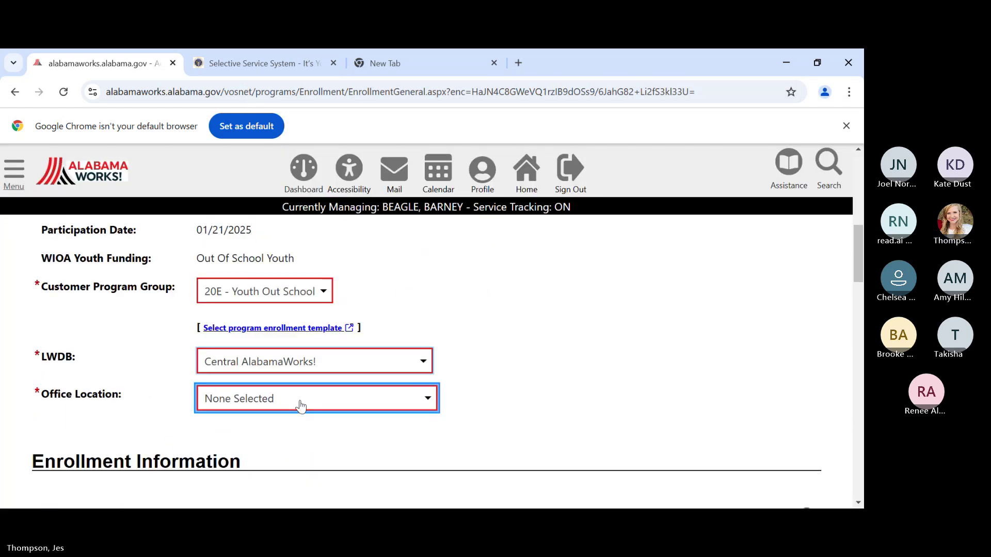
pyautogui.press('m')
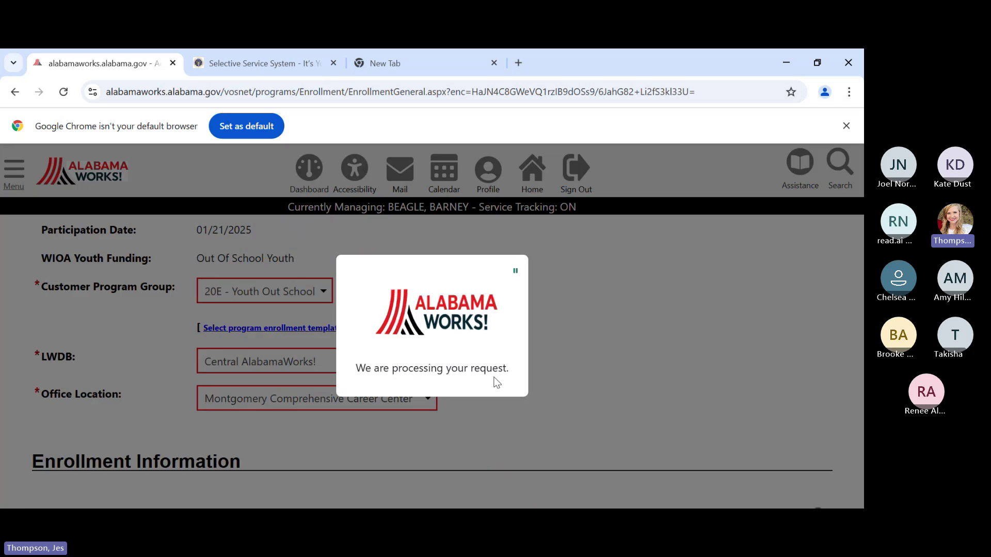
pyautogui.scroll(-4, 518, 406)
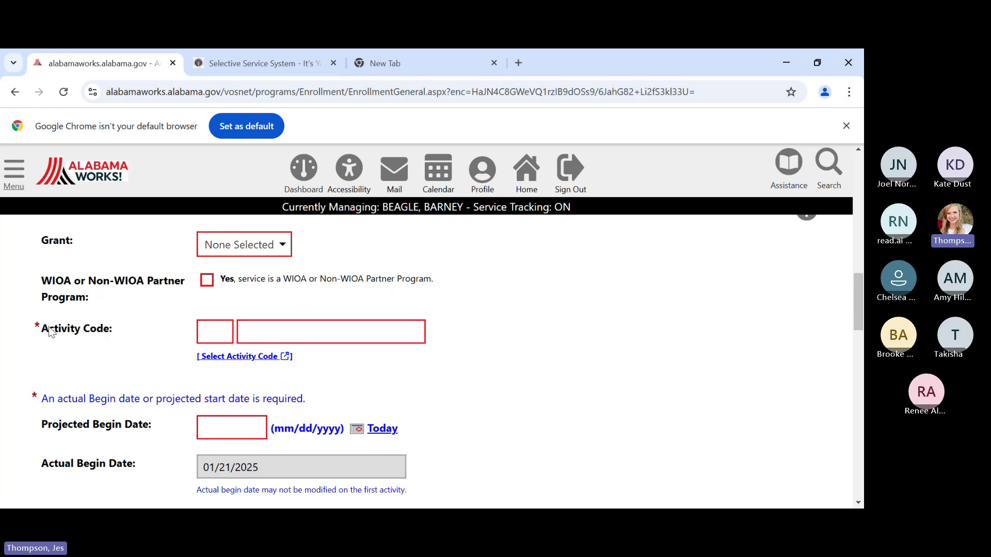
# - Pick 412 Objective Assessment as the activity code and scroll to the projected date fields
pyautogui.click(228, 361)
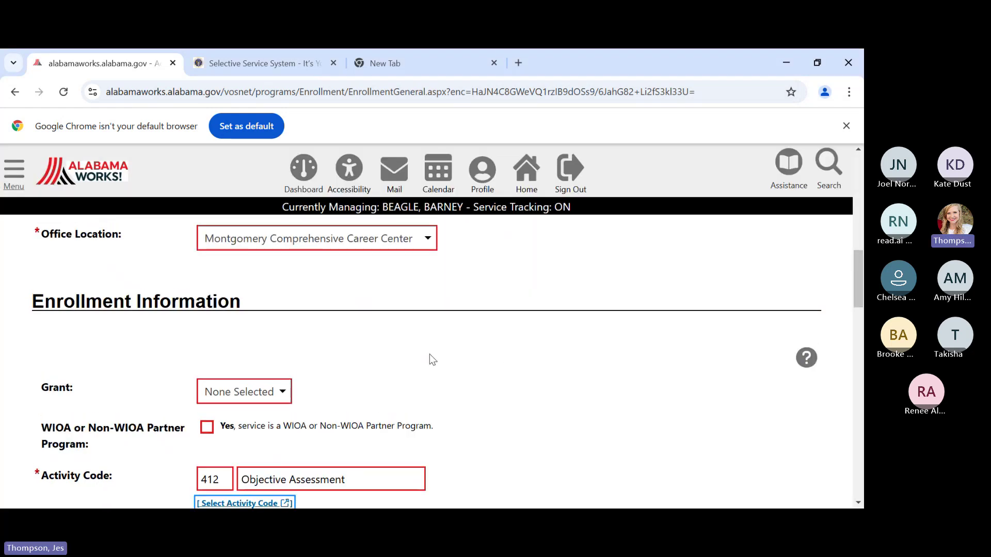
pyautogui.scroll(-3, 430, 354)
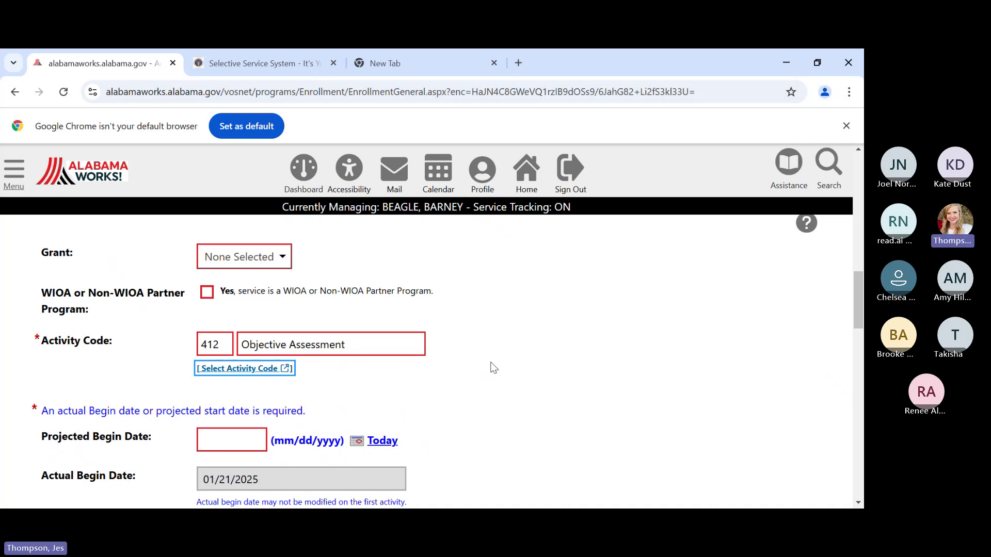
pyautogui.scroll(-2, 477, 338)
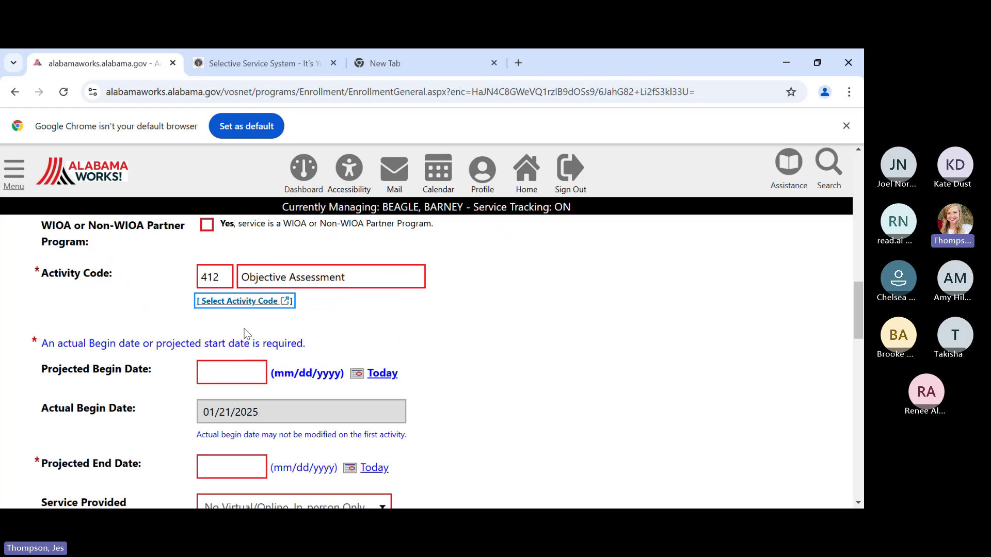
# - Enter 01/21/2025 as both the projected begin date and projected end date
pyautogui.click(231, 372)
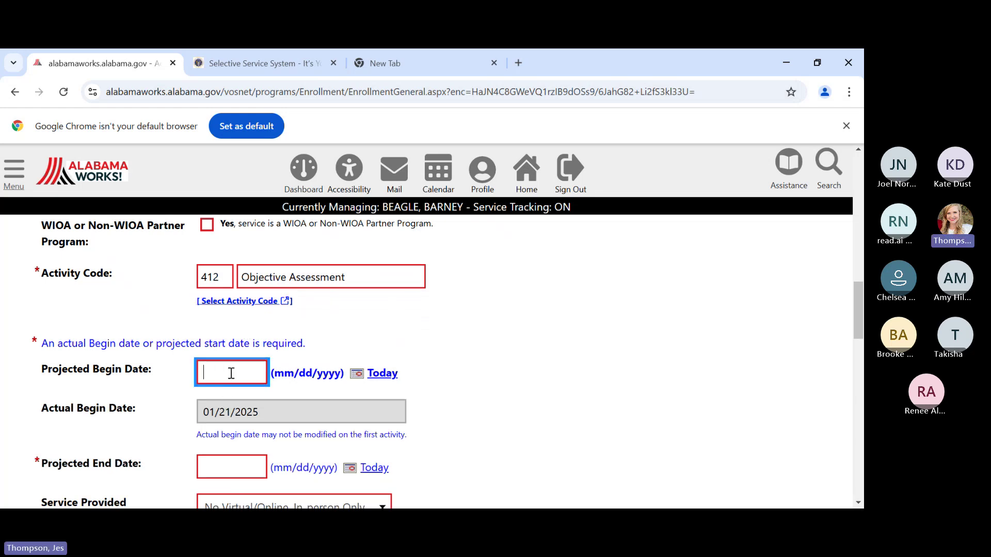
pyautogui.scroll(-2, 231, 373)
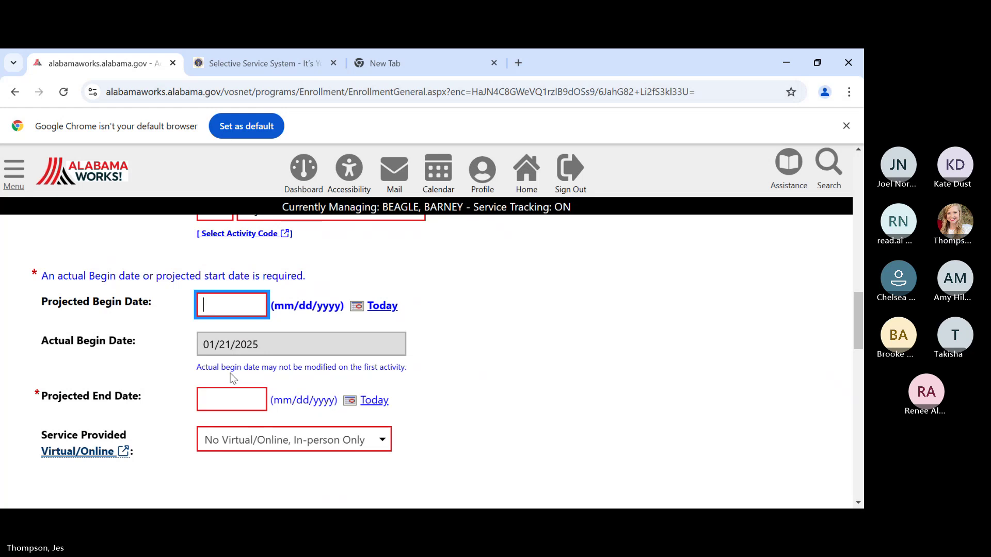
pyautogui.write('01/21/2025')
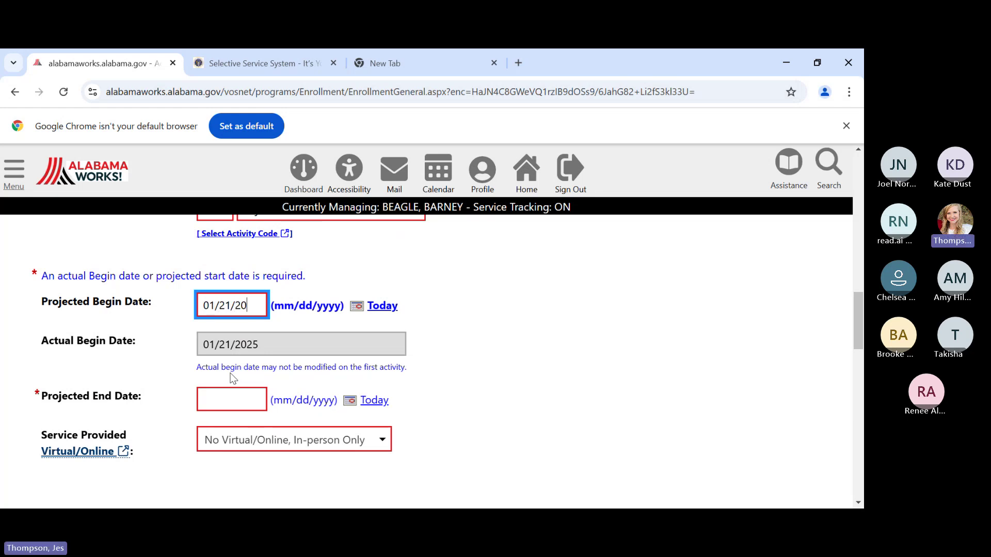
pyautogui.press('Tab')
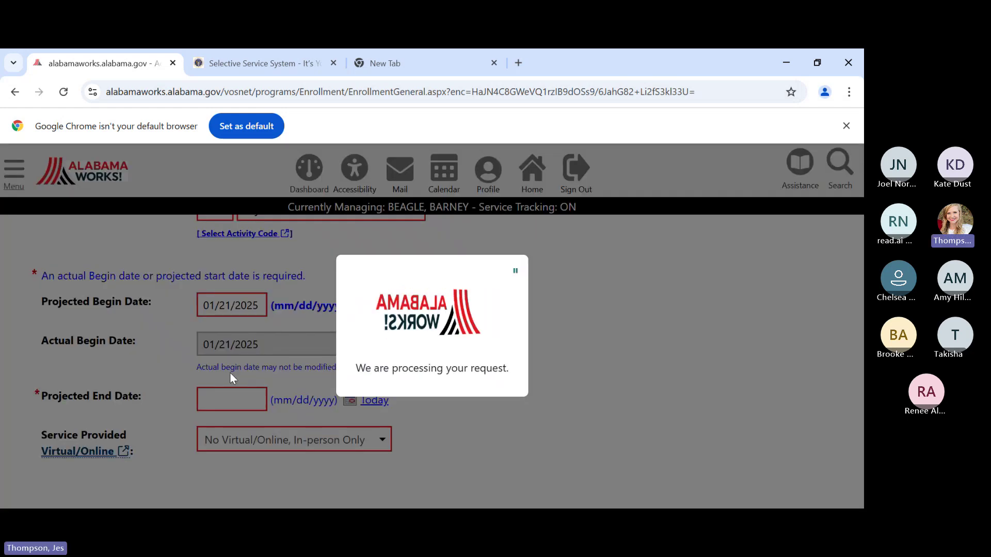
pyautogui.scroll(-1, 461, 417)
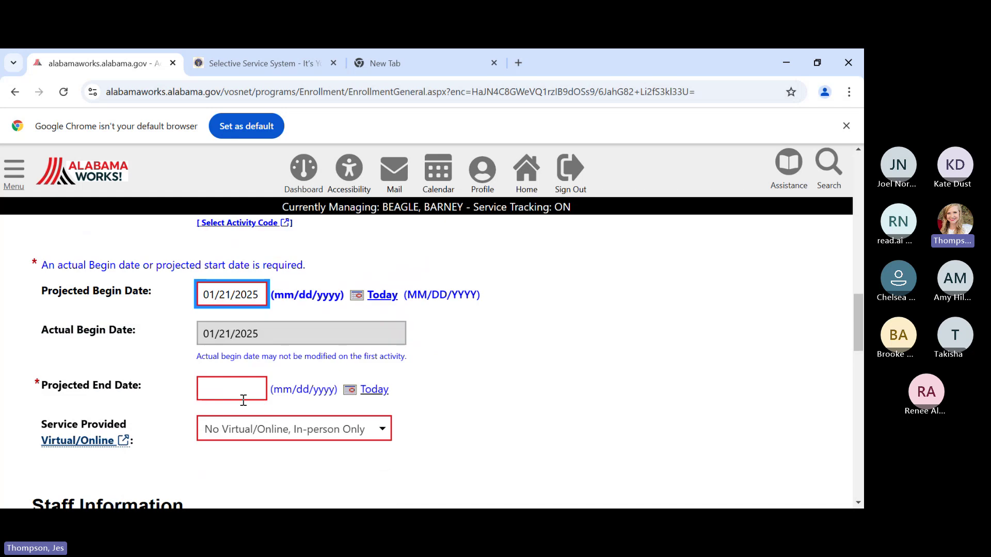
pyautogui.click(235, 386)
pyautogui.write('01/21/2025')
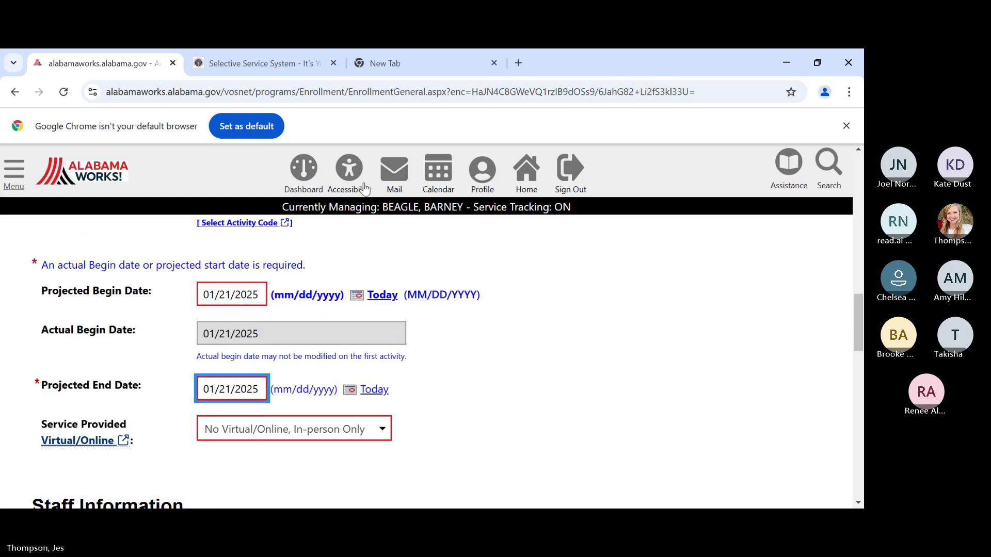
pyautogui.click(593, 405)
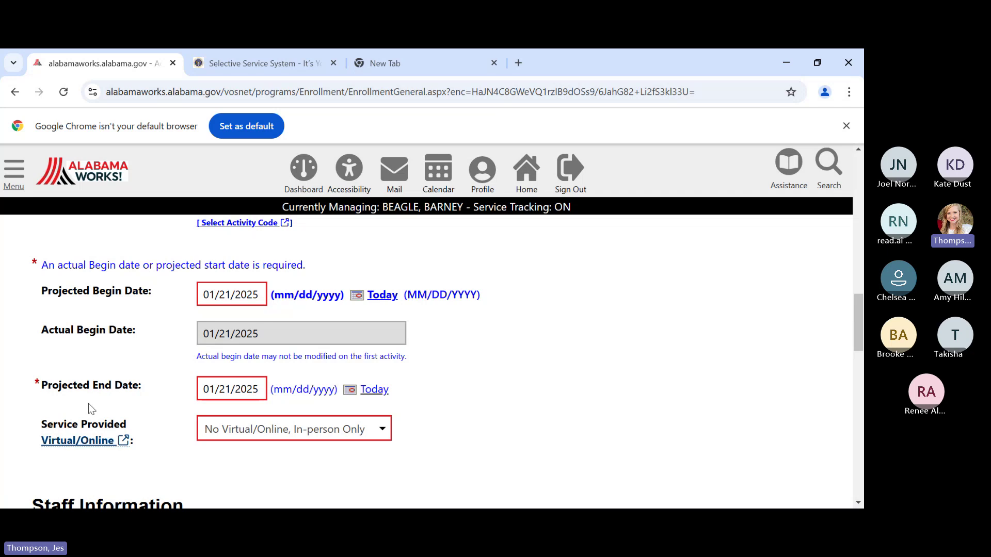
# - Submit the Enrollment General page, passing Staff Information, Comments and Case Notes
pyautogui.scroll(-1, 552, 464)
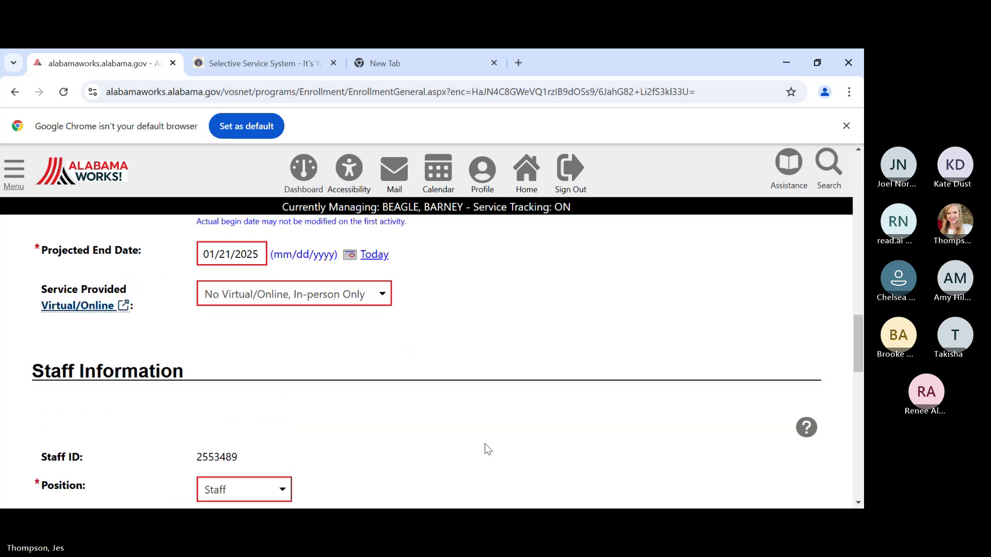
pyautogui.scroll(-2, 483, 441)
pyautogui.scroll(-1, 478, 438)
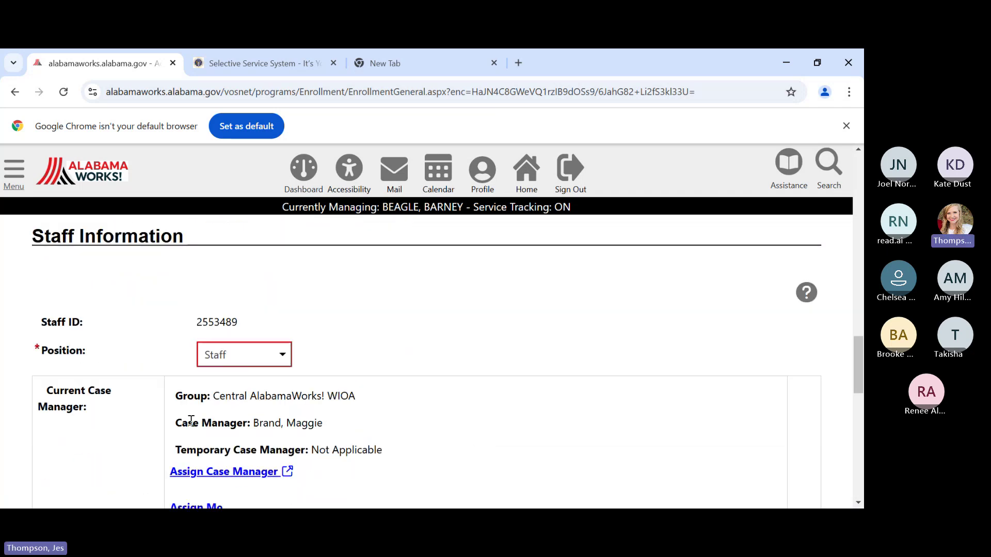
pyautogui.scroll(-3, 429, 431)
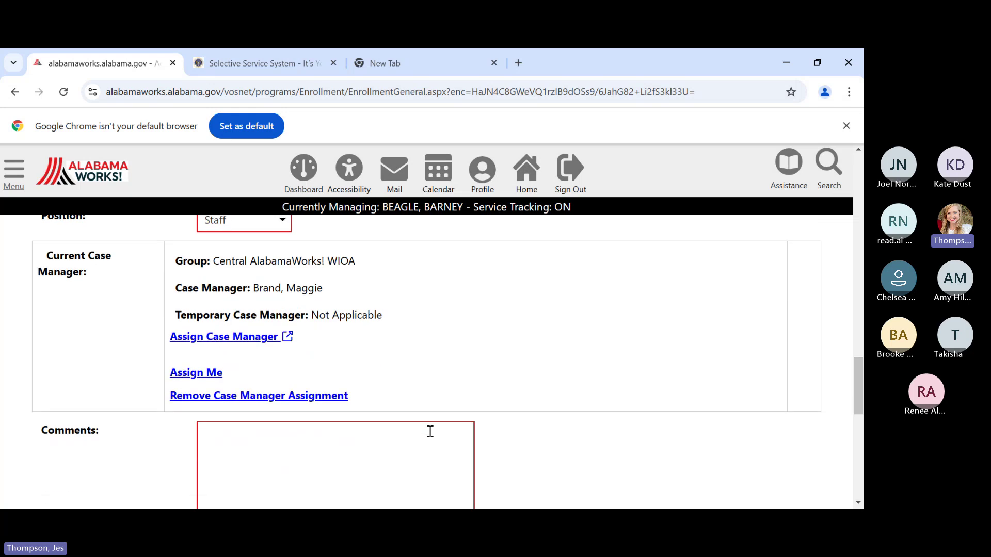
pyautogui.scroll(-3, 430, 431)
pyautogui.click(428, 441)
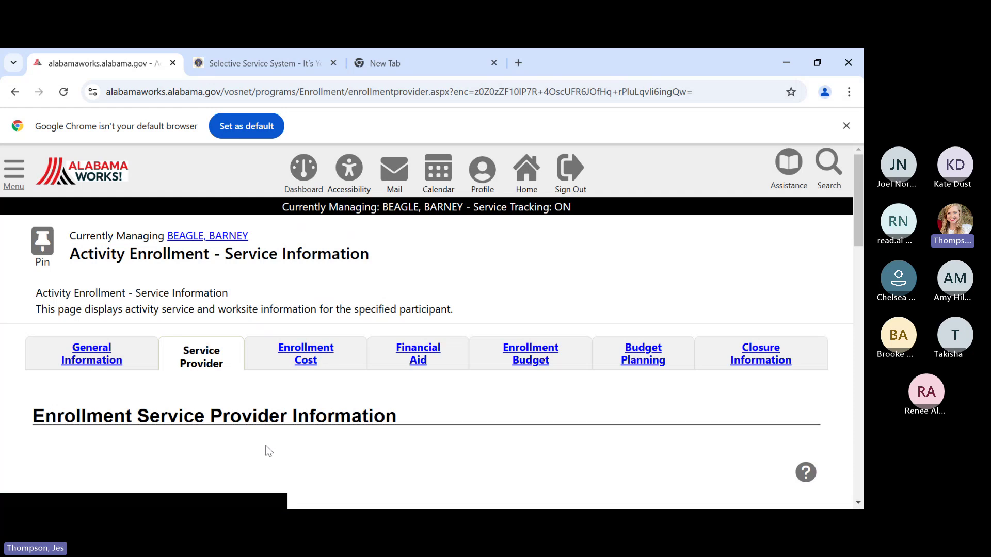
# - Select 6549 Alabama Department of Labor as the provider
pyautogui.scroll(-1, 239, 423)
pyautogui.scroll(-5, 348, 373)
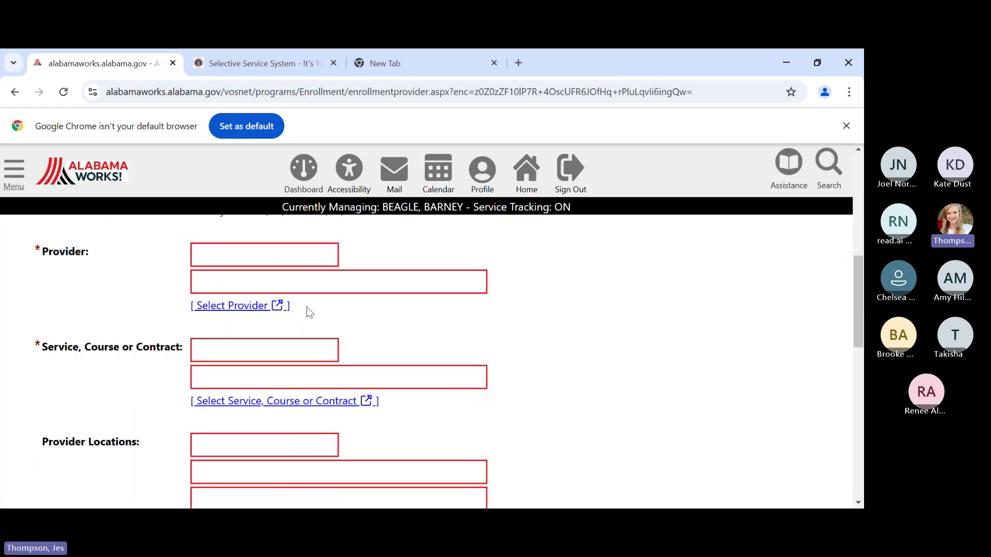
pyautogui.click(229, 308)
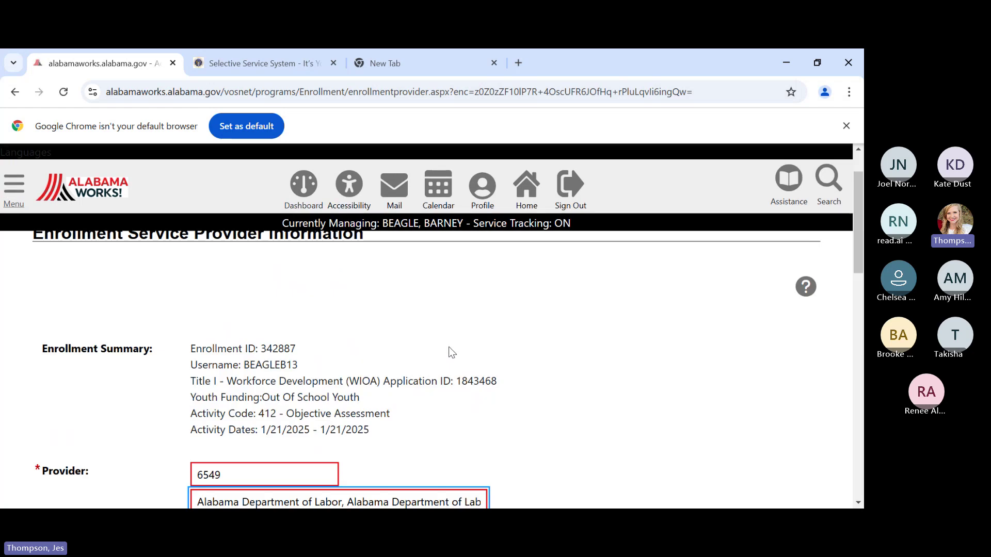
pyautogui.scroll(-5, 428, 342)
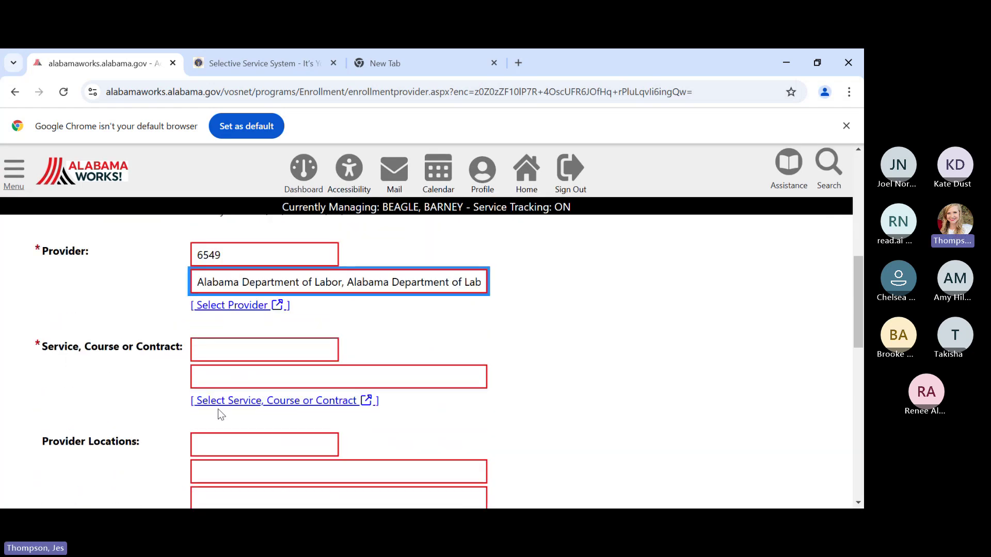
# - Select contract 18114 East Alabama Works PY 24 Out of School Youth Contract as the service
pyautogui.click(236, 402)
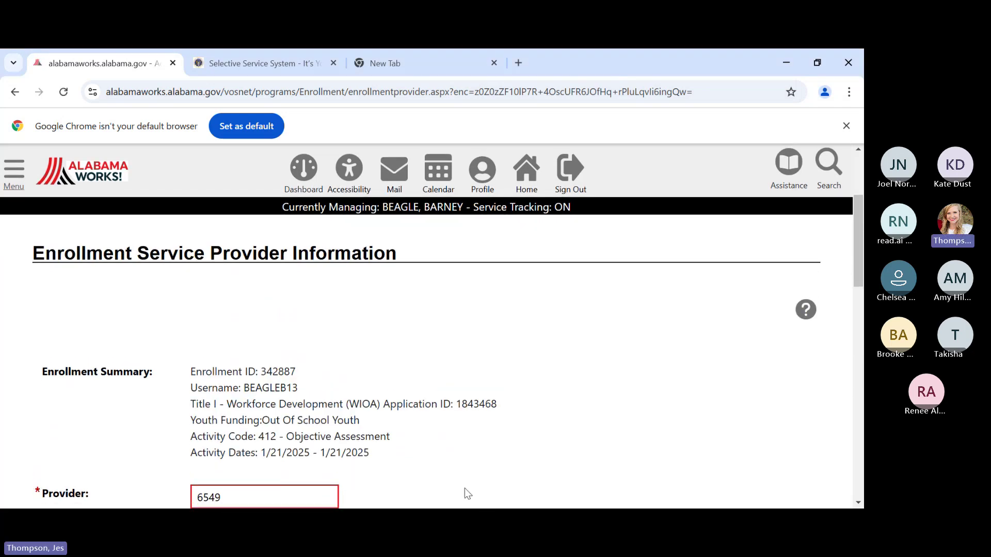
pyautogui.scroll(-3, 396, 342)
pyautogui.scroll(-2, 396, 342)
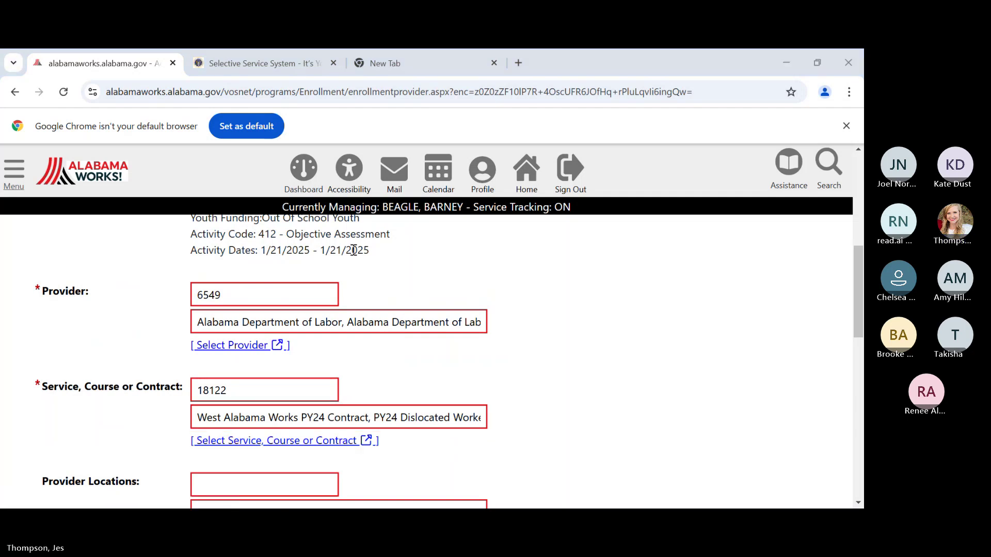
pyautogui.click(340, 336)
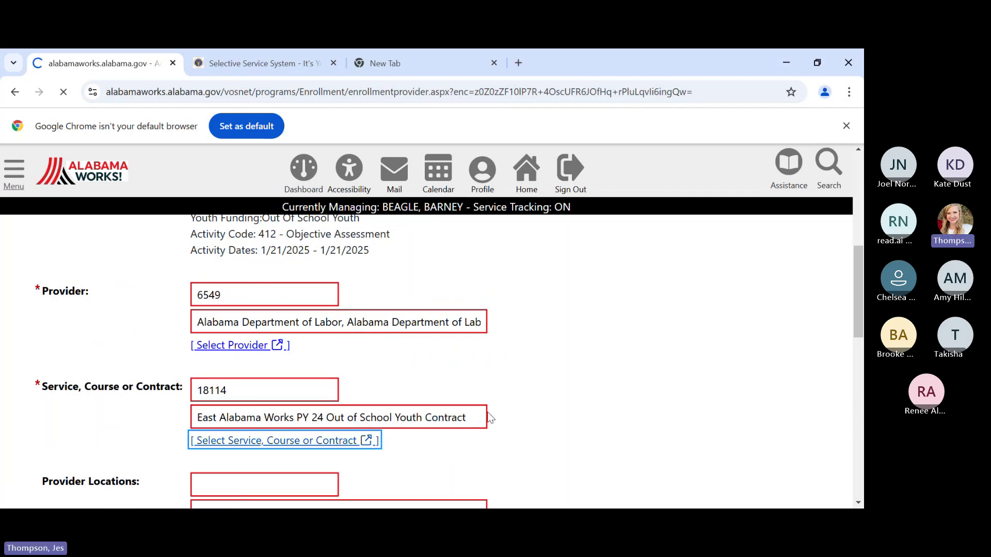
pyautogui.scroll(-10, 481, 417)
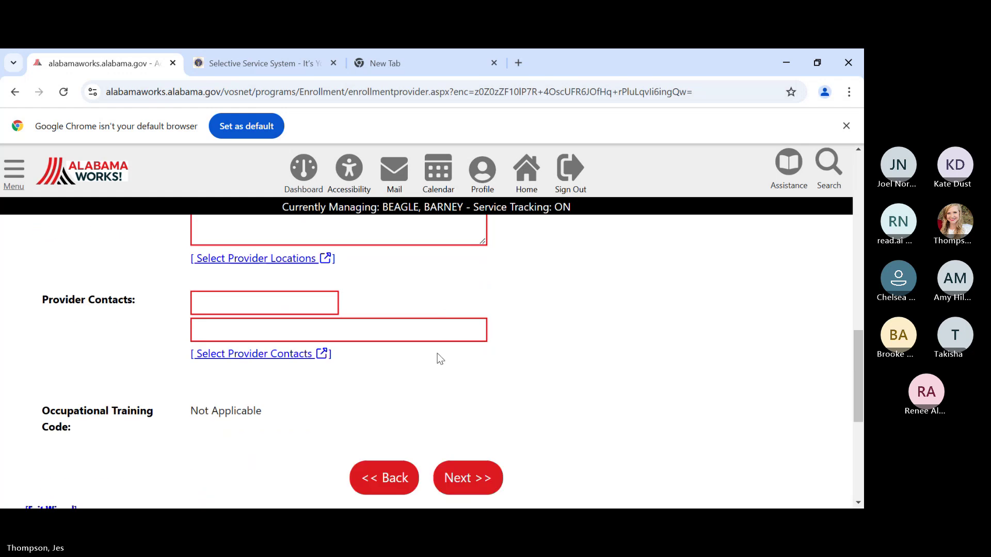
# - Save the provider details and enter a last activity date of 01/21/2025
pyautogui.scroll(-3, 437, 353)
pyautogui.click(454, 345)
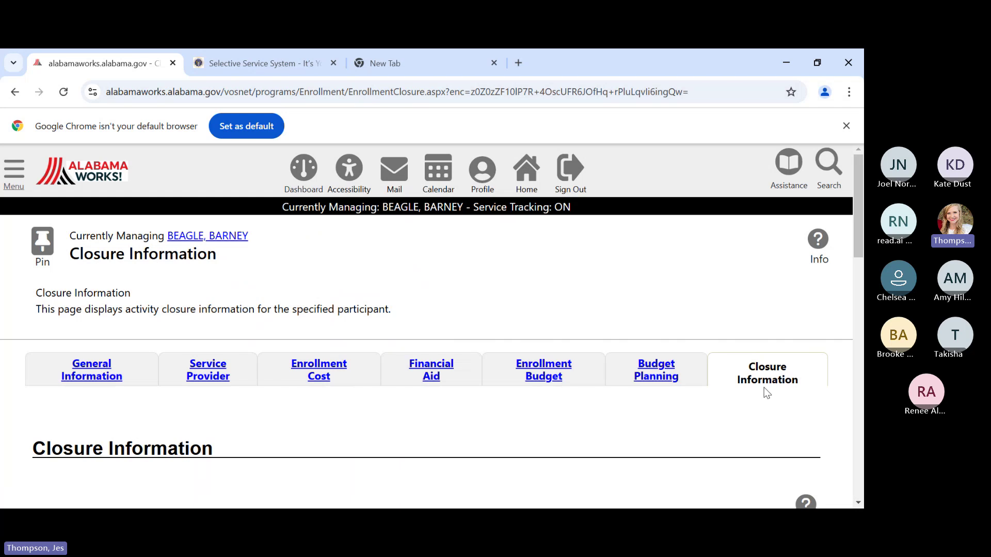
pyautogui.scroll(-4, 714, 391)
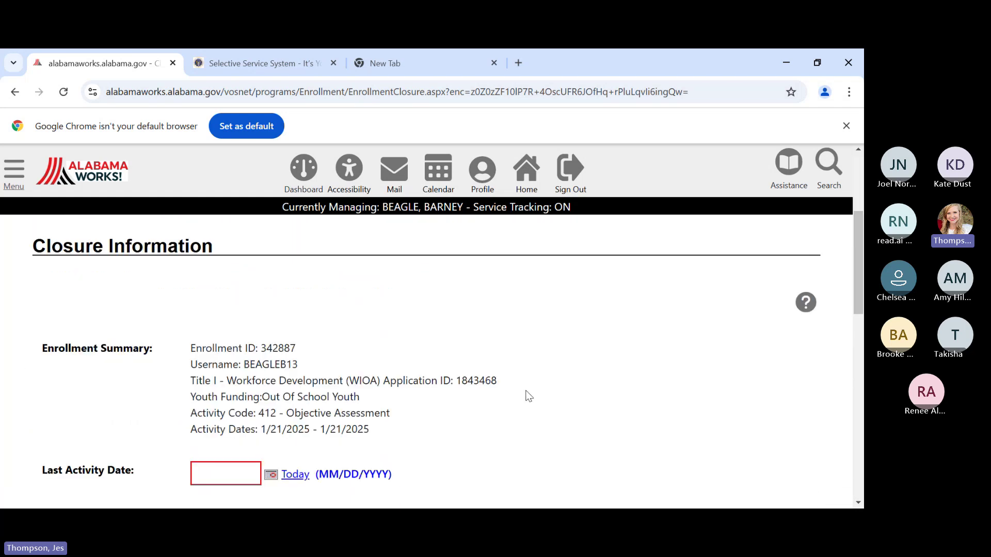
pyautogui.scroll(-1, 445, 383)
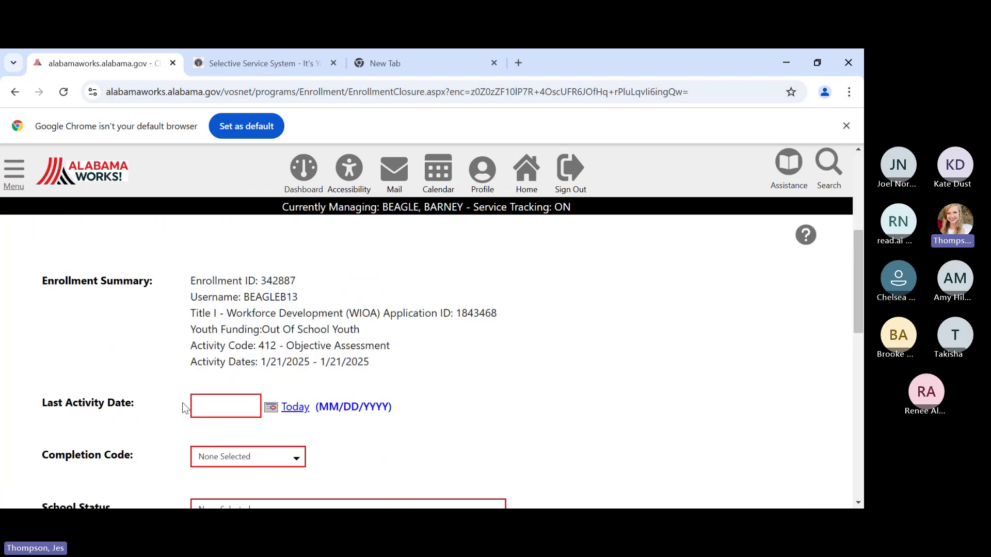
pyautogui.click(233, 405)
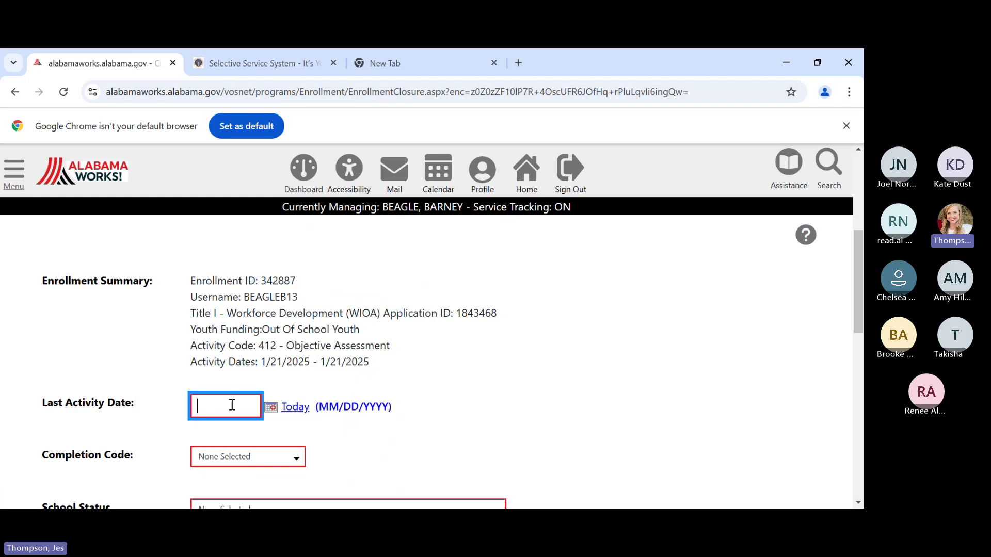
pyautogui.write('01/21/2025')
pyautogui.scroll(-2, 444, 352)
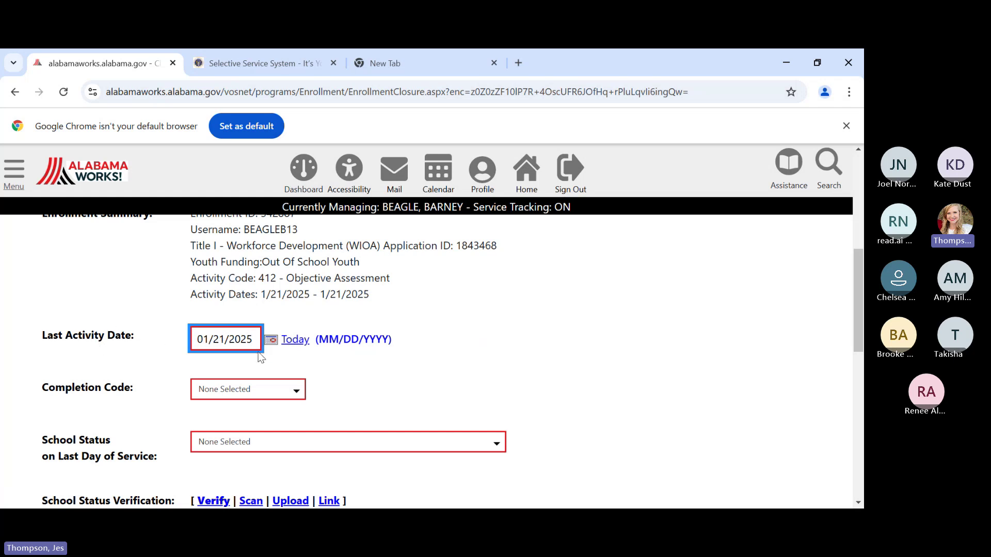
# - Choose Successful Completion from the Completion Code dropdown
pyautogui.click(252, 396)
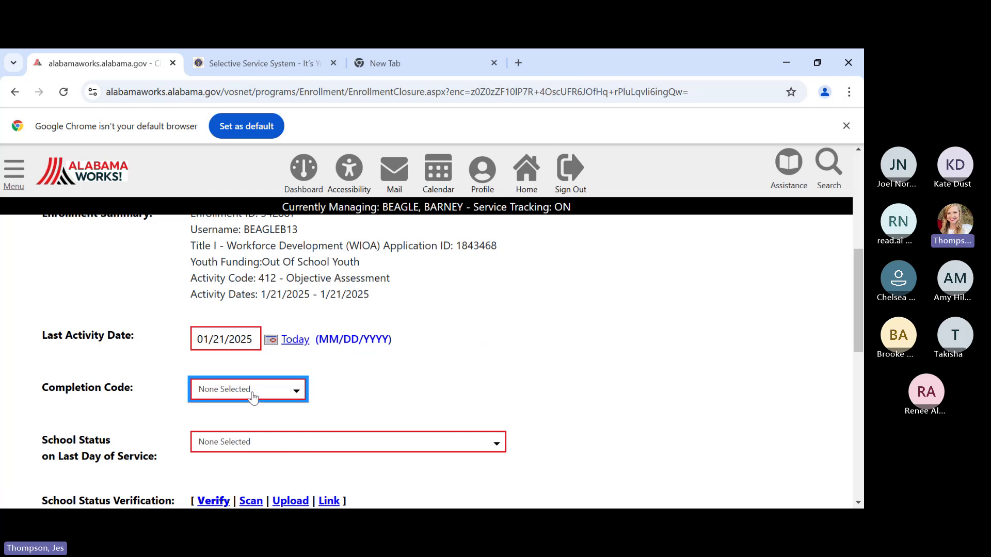
pyautogui.click(444, 372)
pyautogui.scroll(1, 444, 373)
pyautogui.scroll(-1, 441, 375)
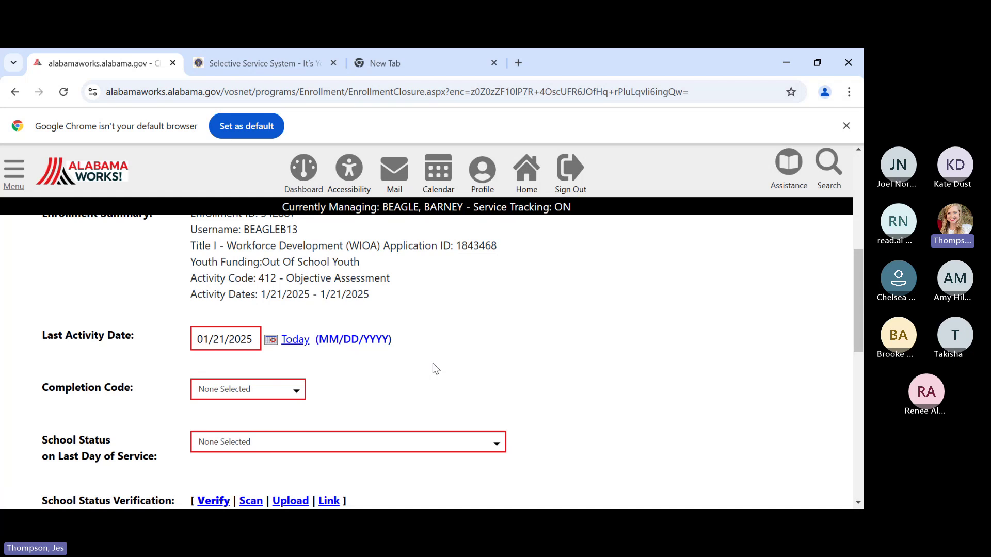
pyautogui.scroll(1, 432, 363)
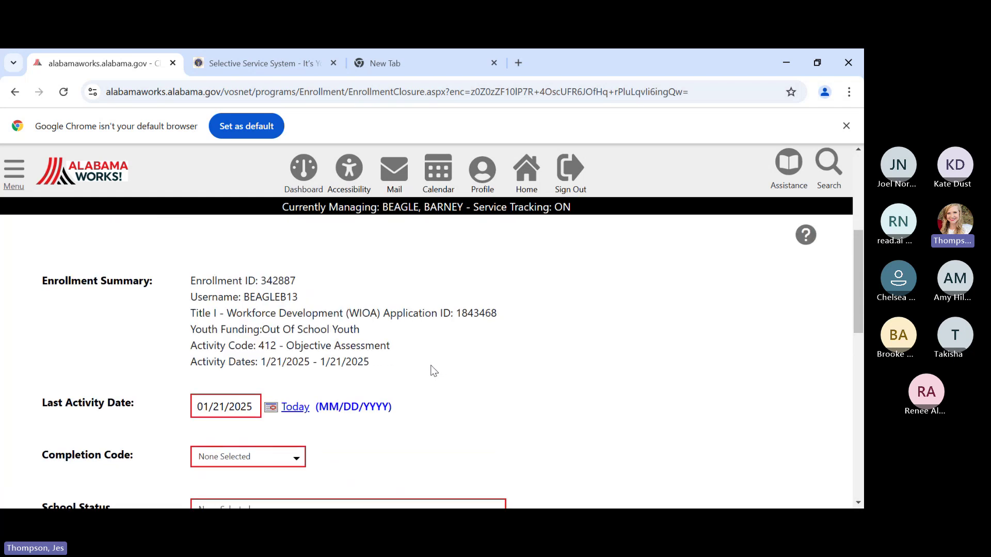
pyautogui.scroll(-2, 433, 371)
pyautogui.scroll(2, 427, 372)
pyautogui.scroll(-1, 415, 351)
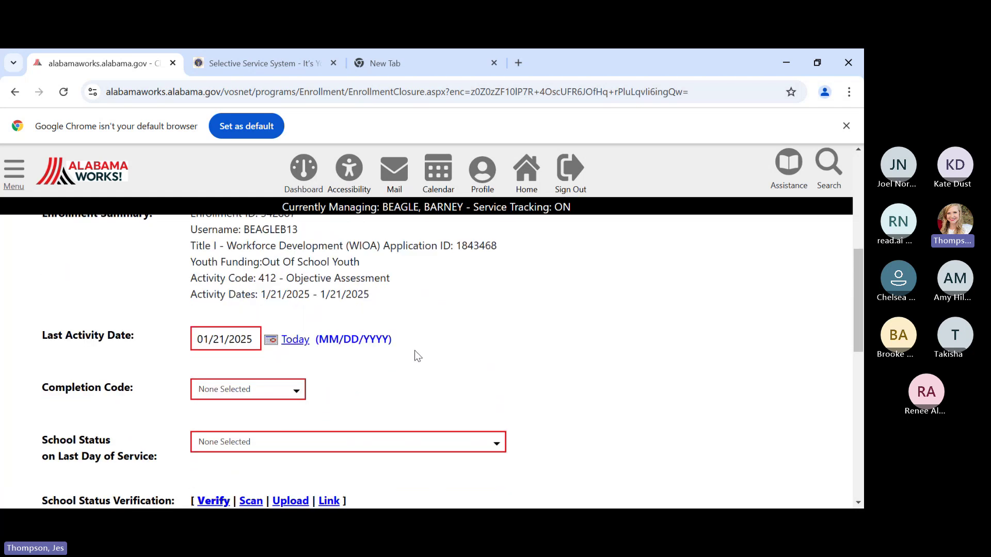
pyautogui.click(274, 394)
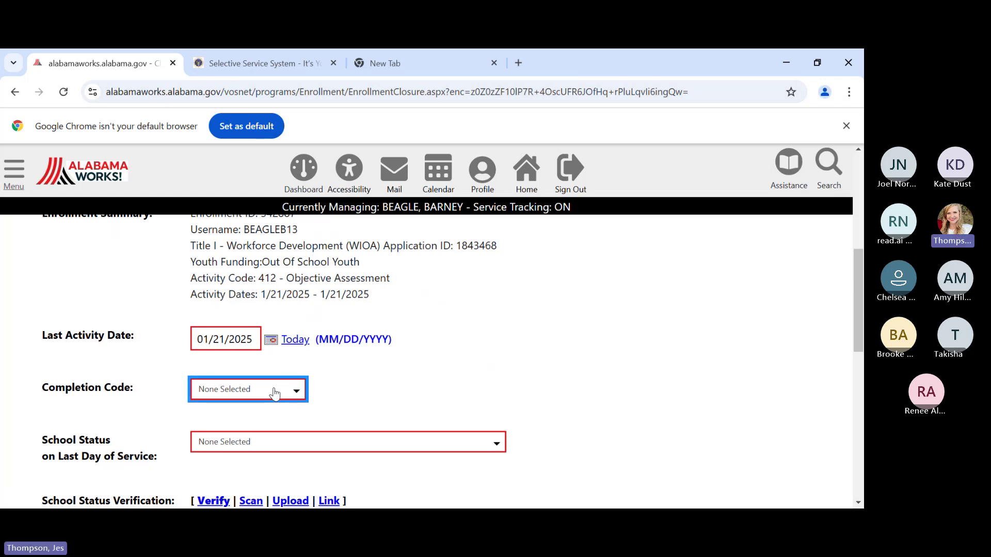
pyautogui.click(224, 432)
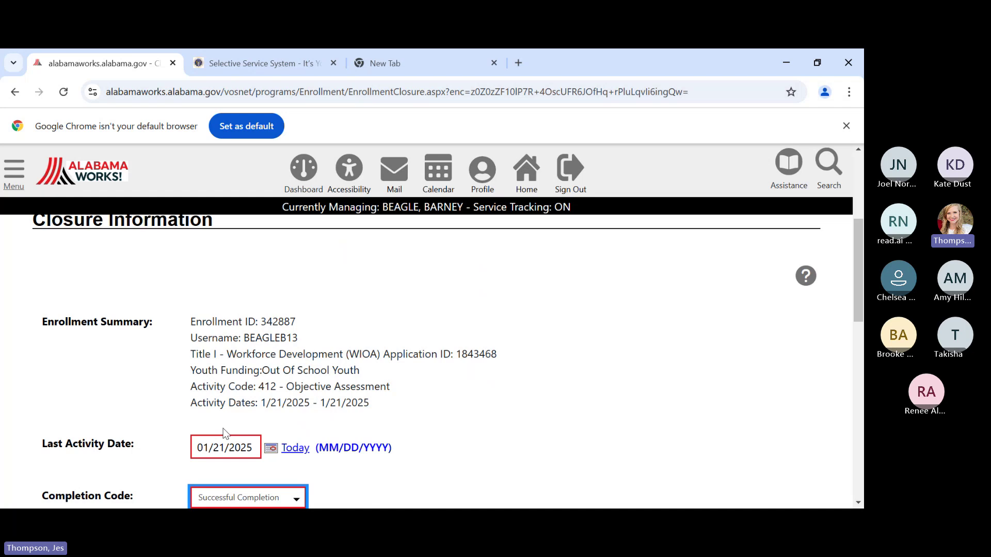
pyautogui.scroll(-1, 383, 342)
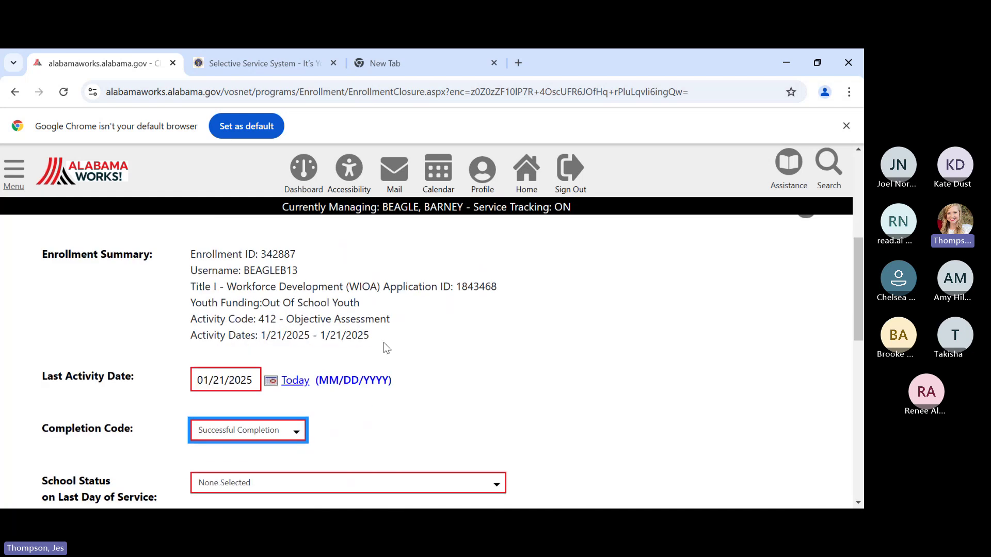
pyautogui.scroll(-1, 389, 342)
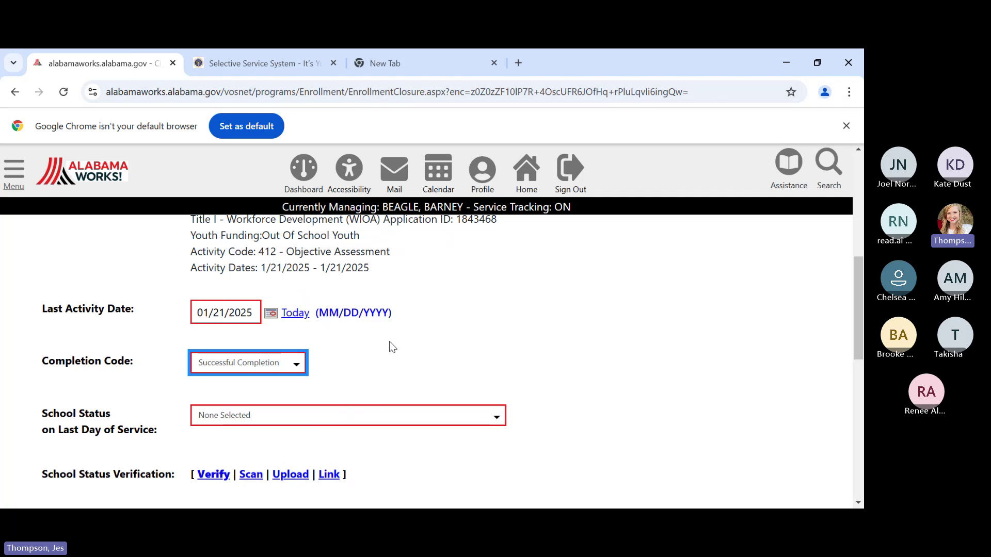
pyautogui.scroll(-1, 309, 336)
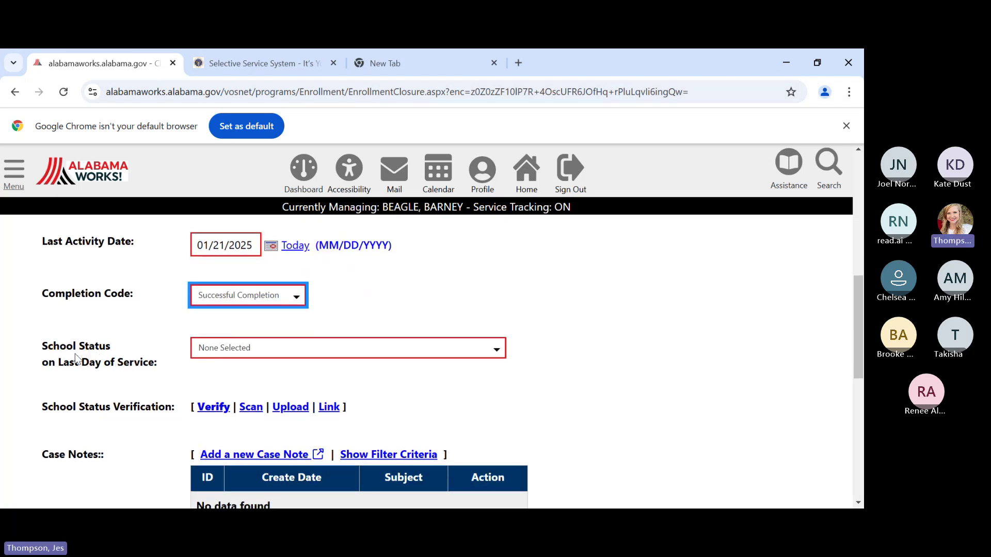
# - Choose 'Not attending school or Secondary School Dropout' for School Status on Last Day of Service
pyautogui.click(246, 356)
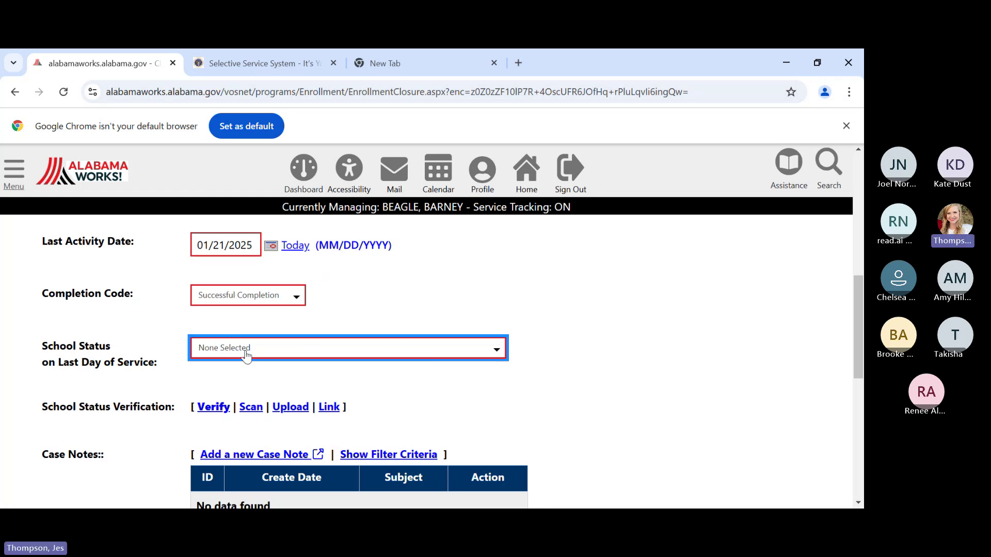
pyautogui.press('Down')
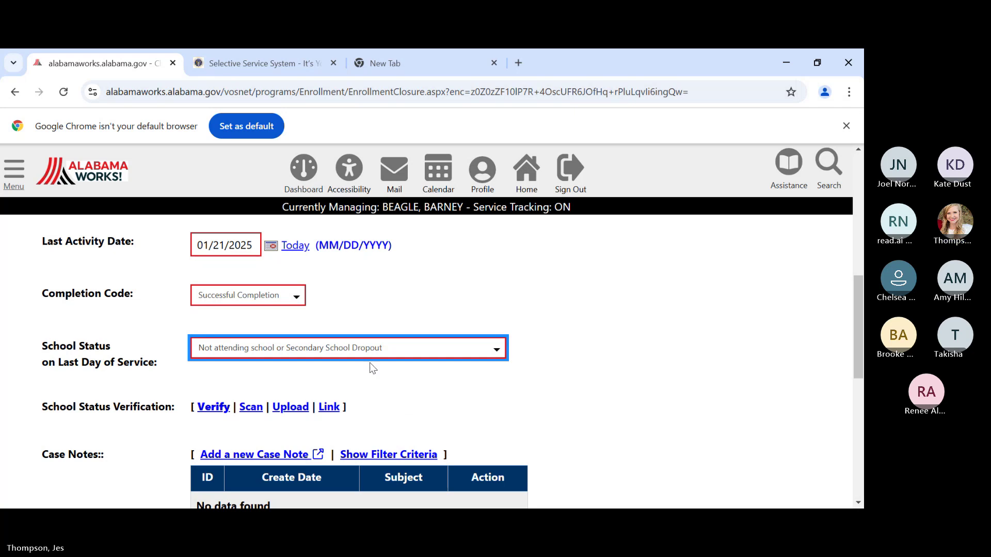
# - Mark the school status verified by Written Customer Self Attestation and finish the enrollment
pyautogui.click(212, 407)
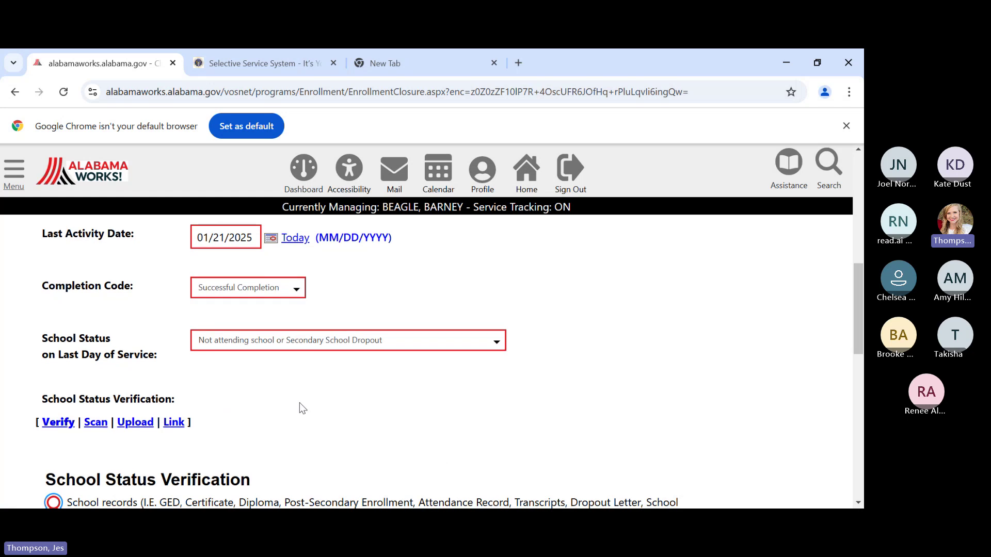
pyautogui.scroll(-3, 299, 402)
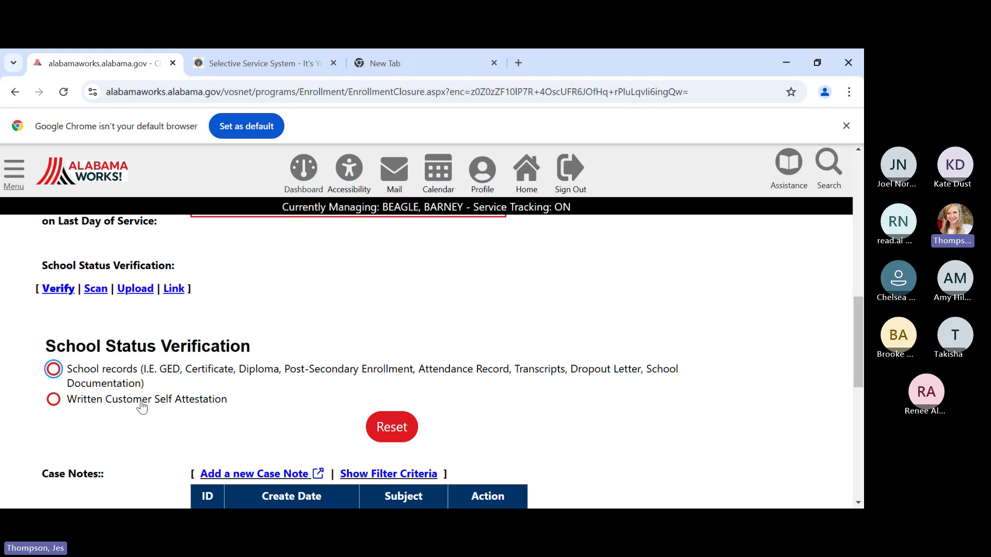
pyautogui.click(53, 400)
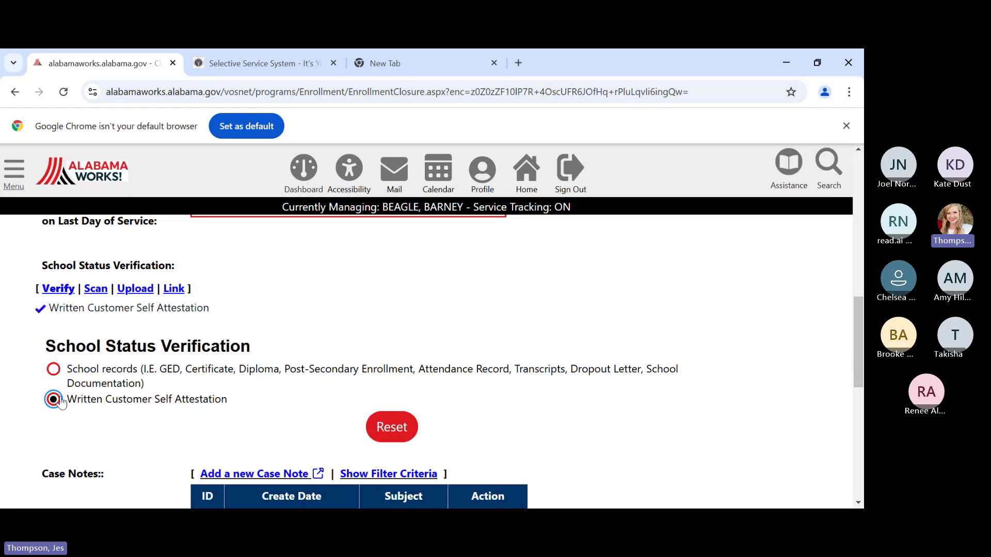
pyautogui.scroll(-5, 91, 366)
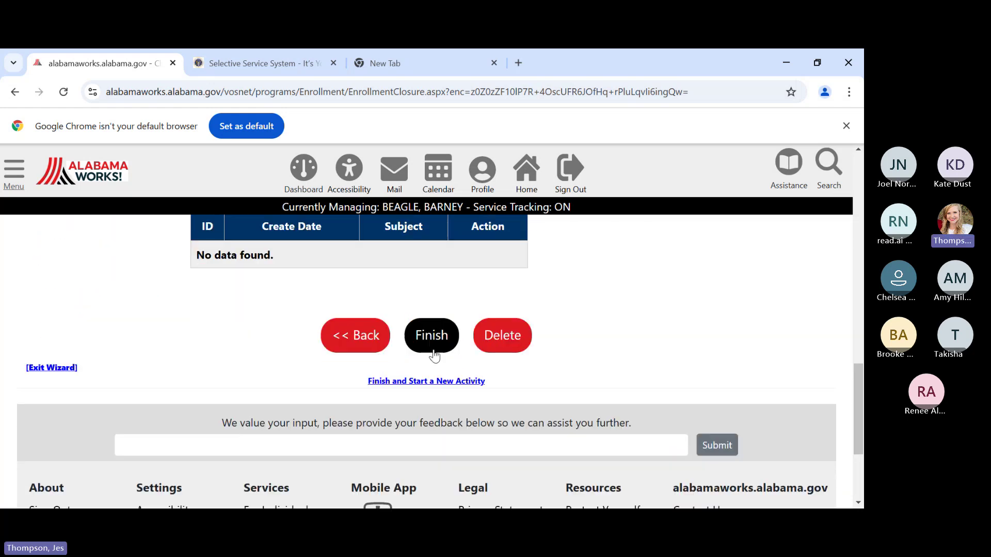
pyautogui.click(431, 338)
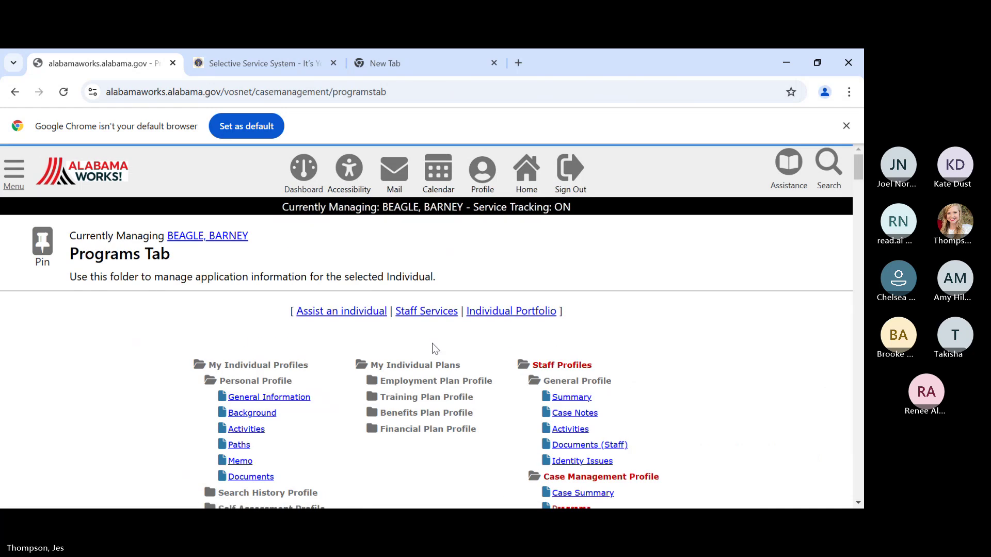
pyautogui.scroll(-10, 432, 343)
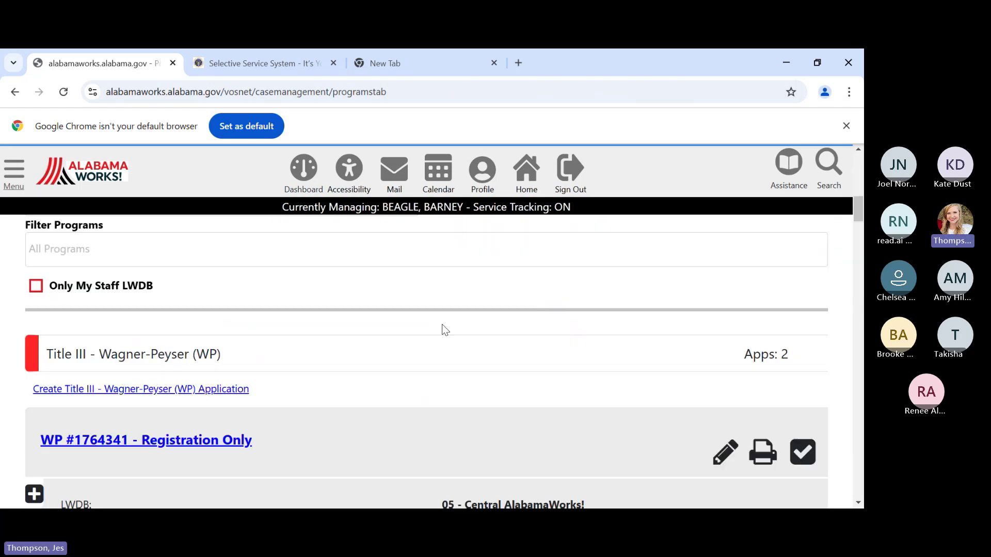
pyautogui.scroll(-15, 445, 330)
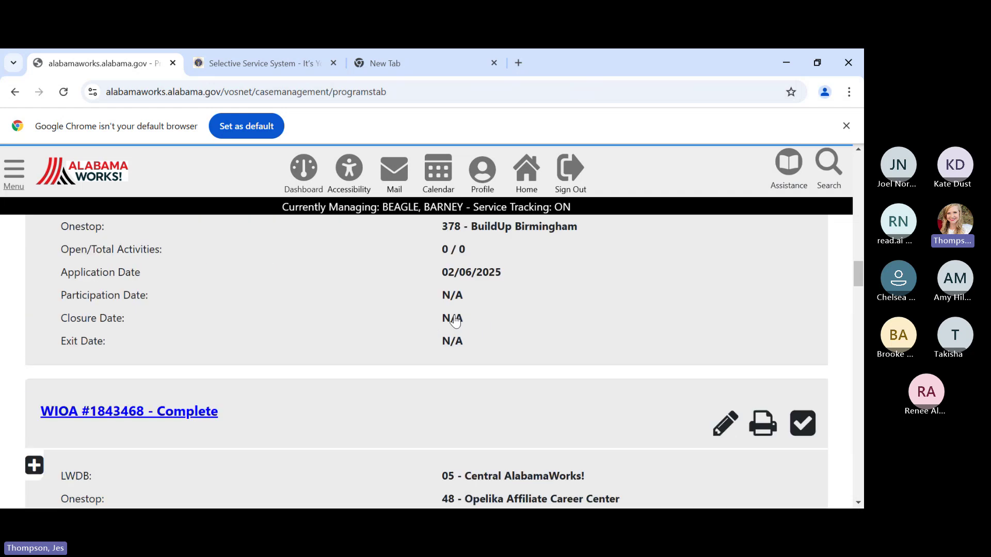
pyautogui.scroll(-15, 454, 321)
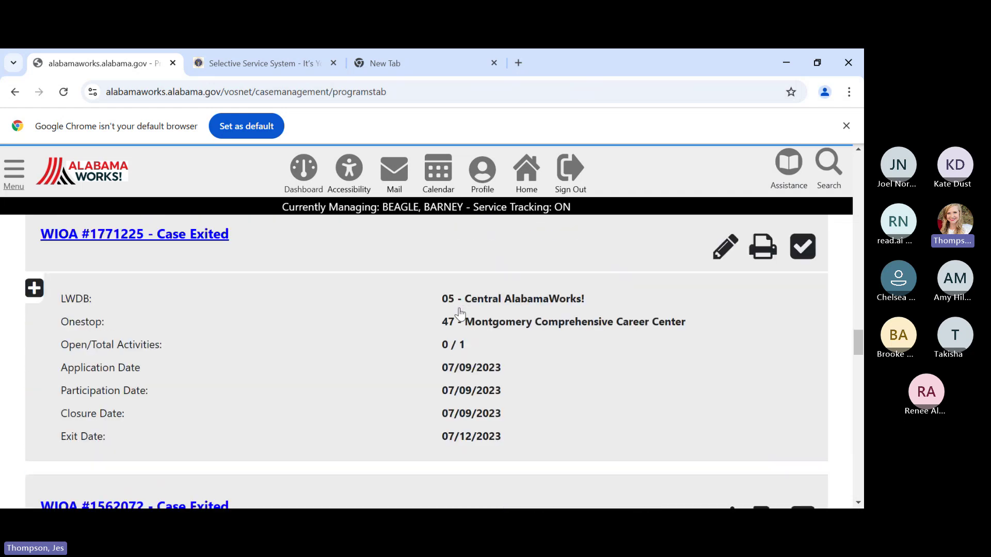
pyautogui.scroll(-7, 459, 312)
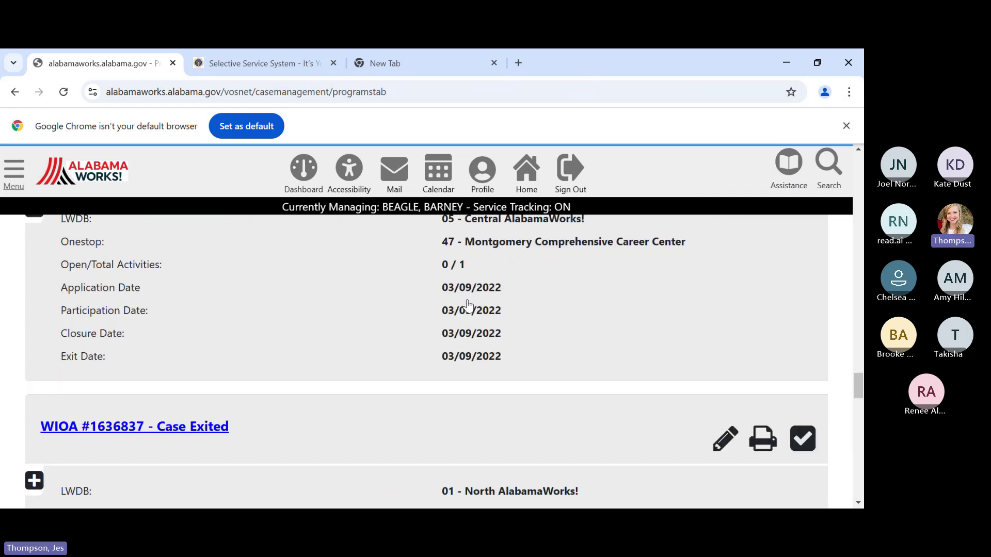
pyautogui.scroll(-15, 468, 305)
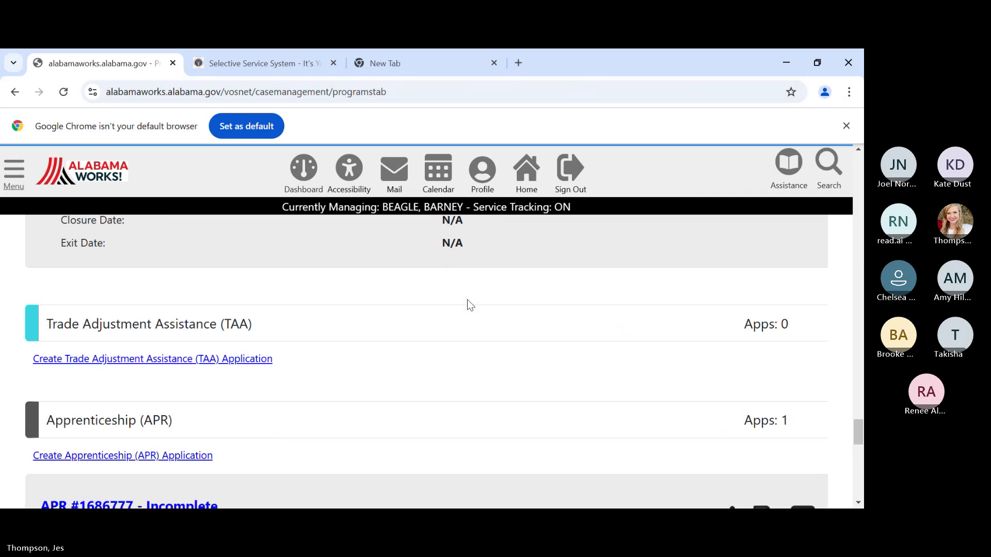
pyautogui.scroll(20, 467, 300)
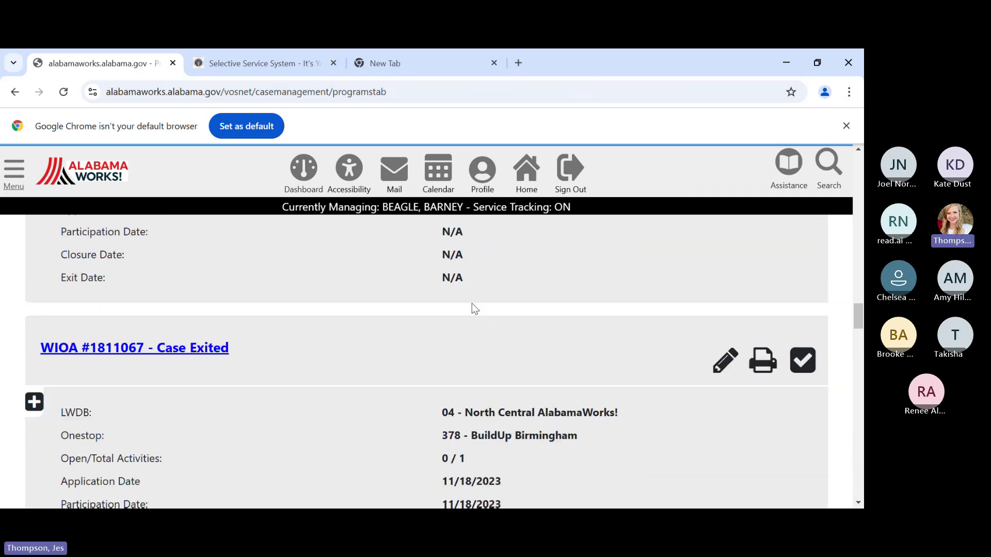
pyautogui.scroll(12, 469, 310)
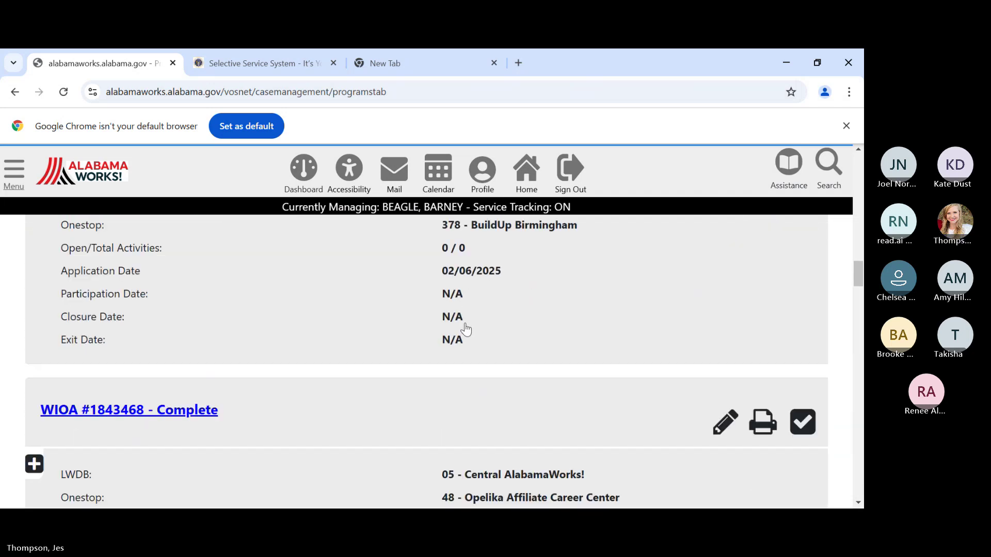
pyautogui.scroll(-3, 464, 326)
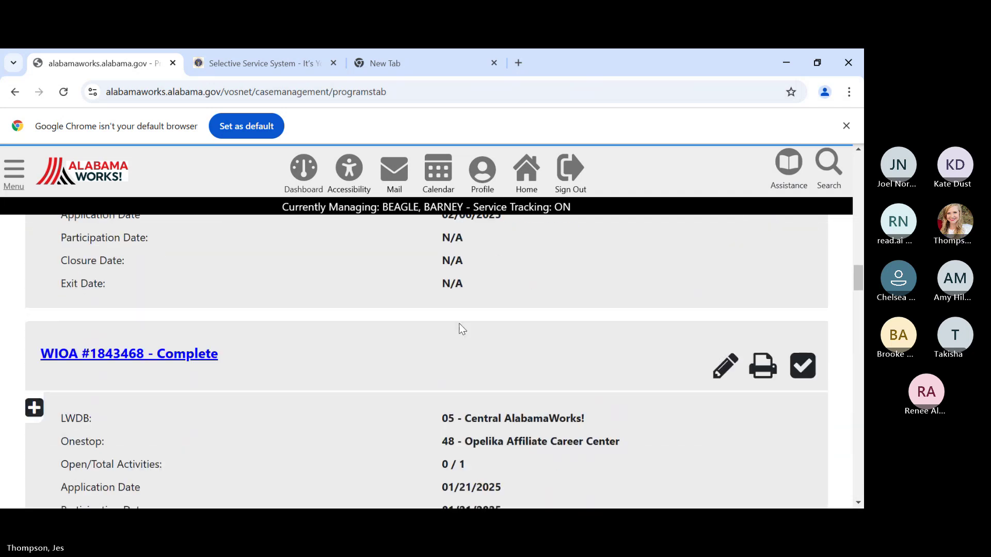
pyautogui.click(317, 439)
pyautogui.scroll(-3, 312, 339)
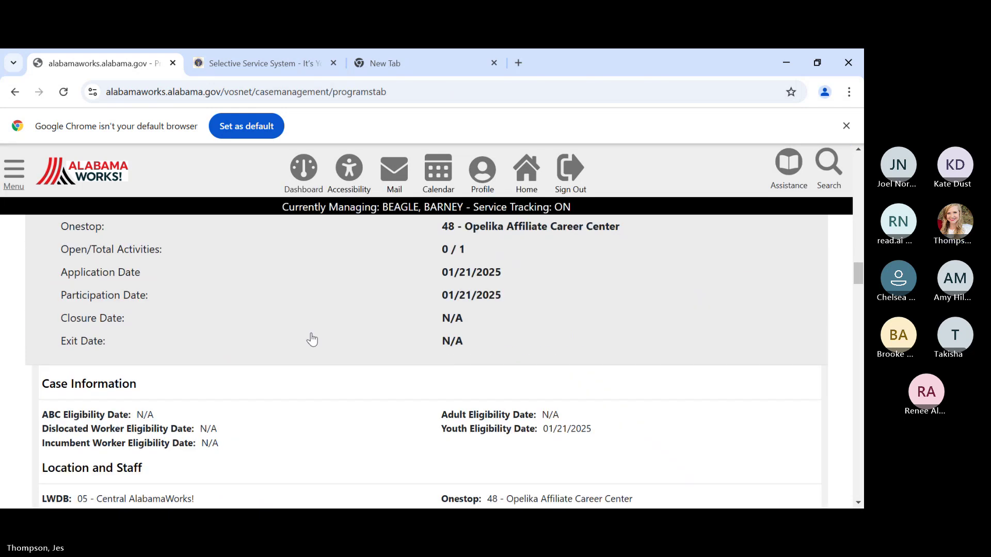
pyautogui.click(312, 387)
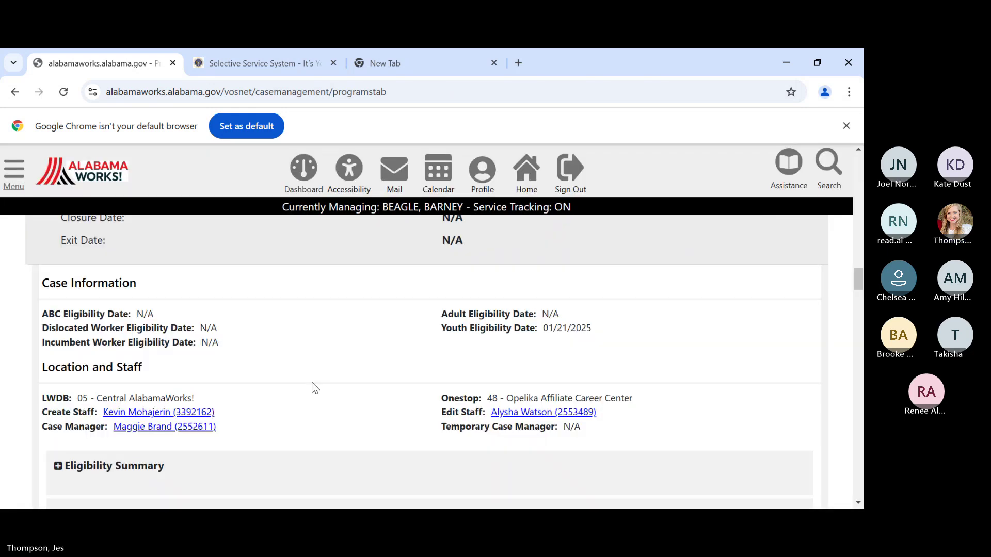
pyautogui.scroll(-7, 312, 384)
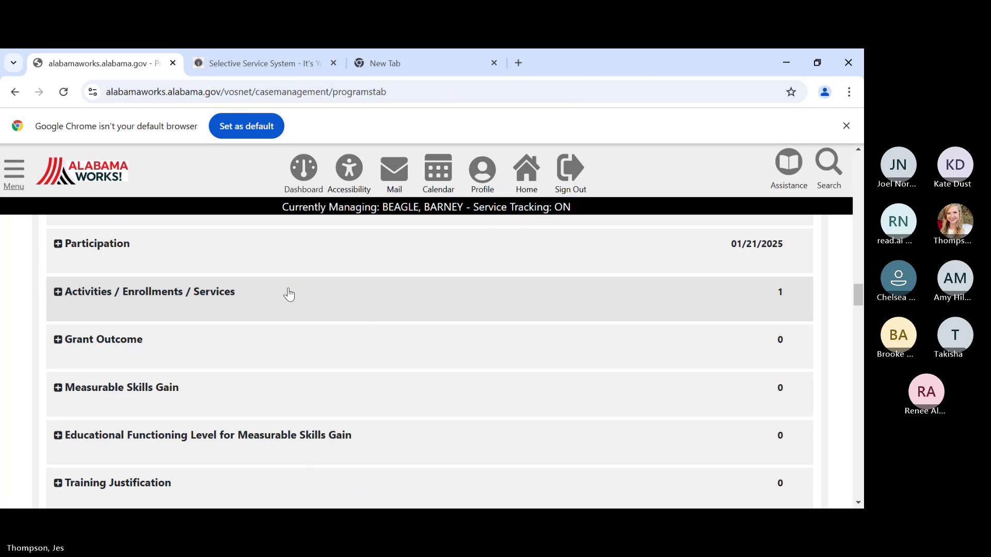
# - Check the 412 Objective Assessment row under Activities / Enrollments / Services, then open the Plan tab
pyautogui.click(289, 294)
pyautogui.scroll(-3, 411, 324)
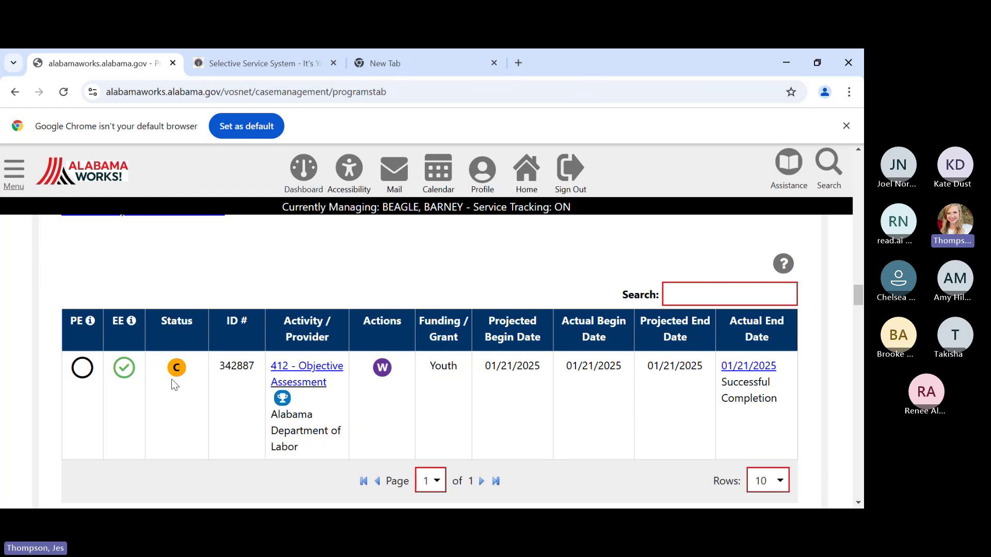
pyautogui.scroll(-1, 171, 381)
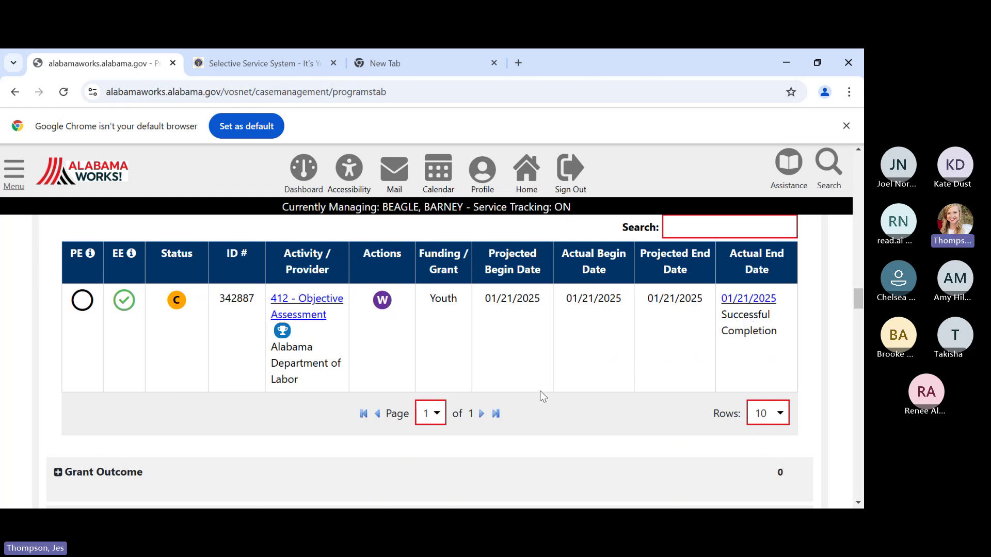
pyautogui.scroll(1, 540, 391)
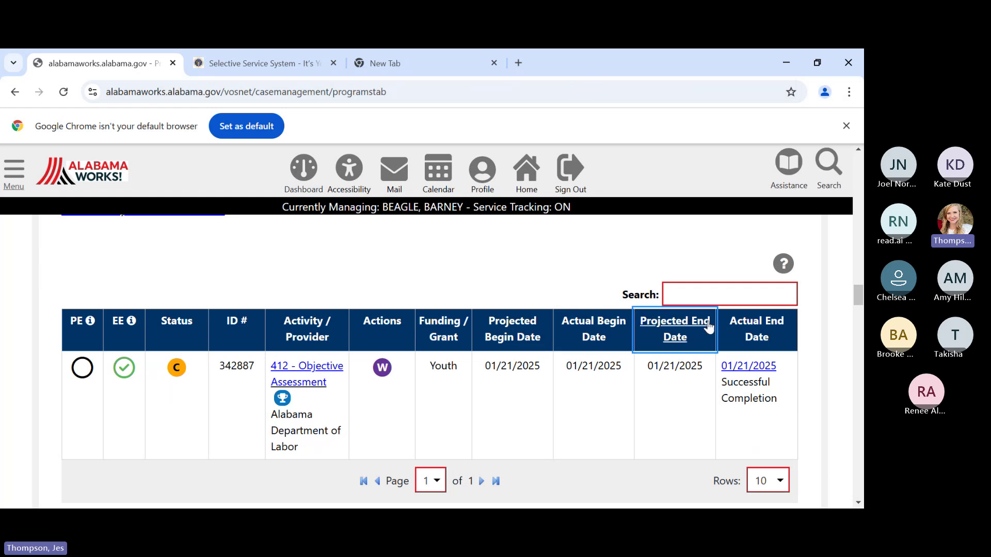
pyautogui.scroll(10, 622, 355)
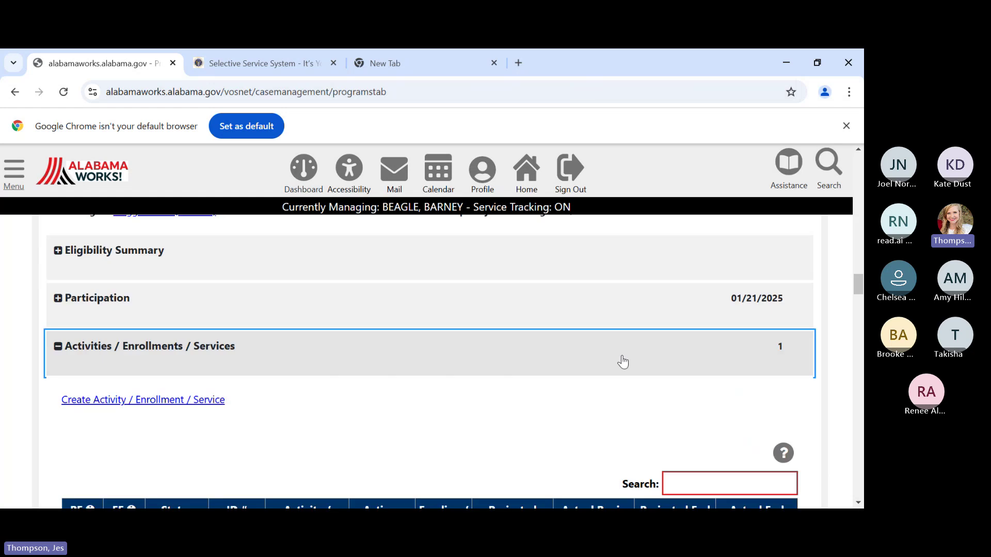
pyautogui.scroll(15, 637, 345)
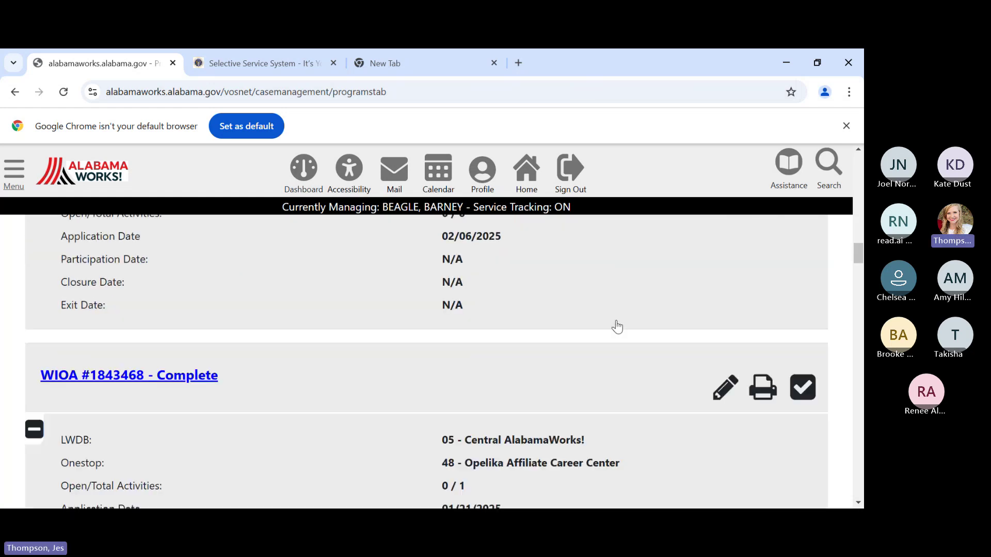
pyautogui.scroll(10, 632, 310)
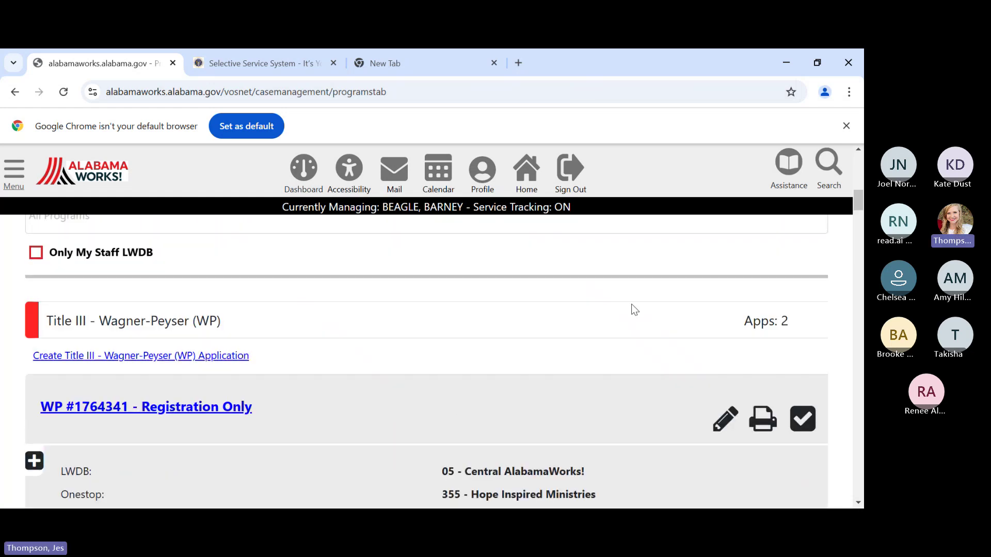
pyautogui.scroll(-1, 644, 289)
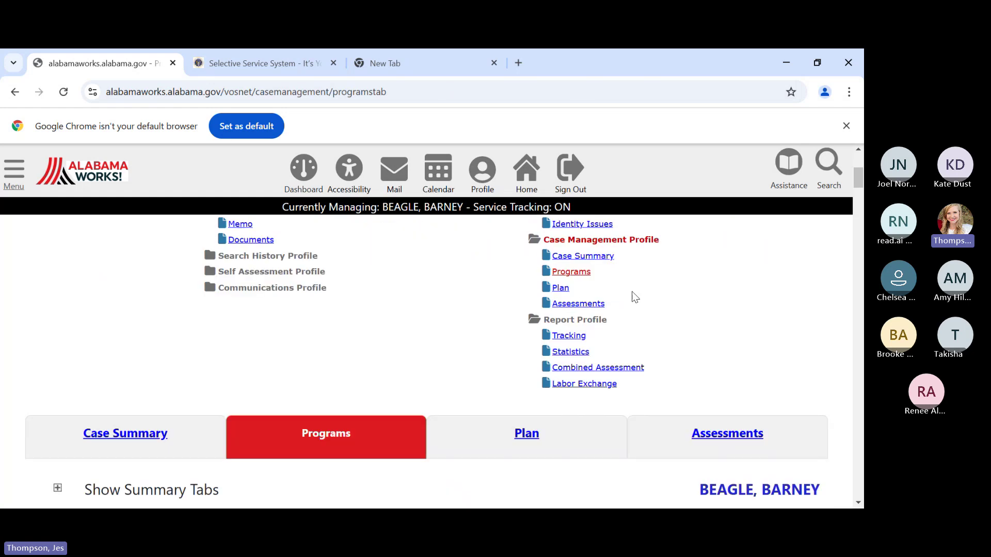
pyautogui.click(565, 293)
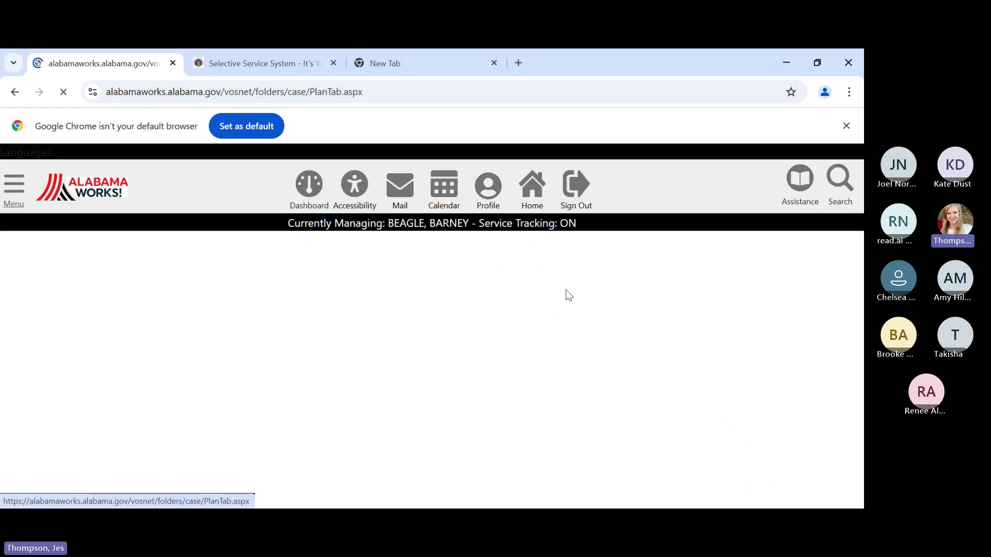
# - Scroll the Plan page past the Objective Assessment Summary list toward the employment plan section
pyautogui.scroll(-8, 689, 442)
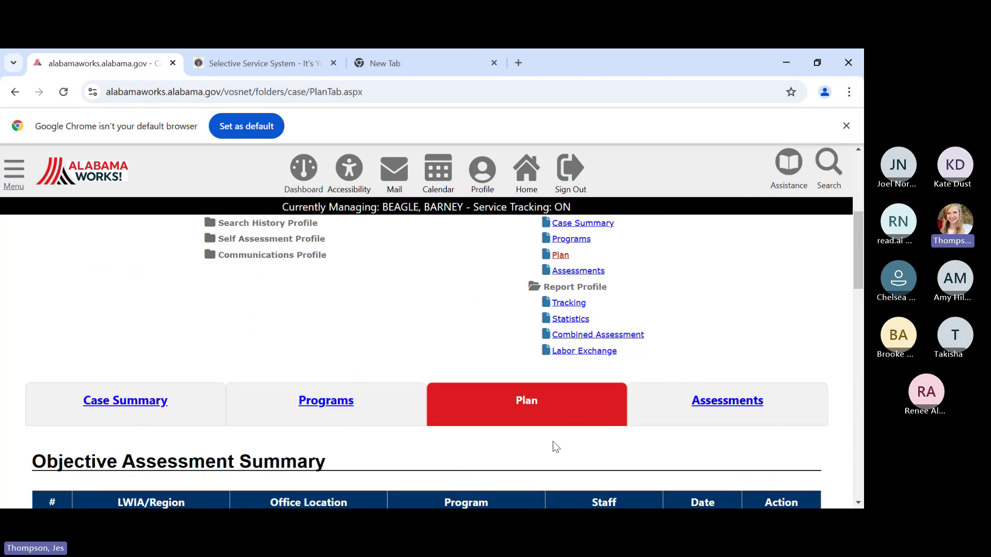
pyautogui.scroll(-5, 478, 442)
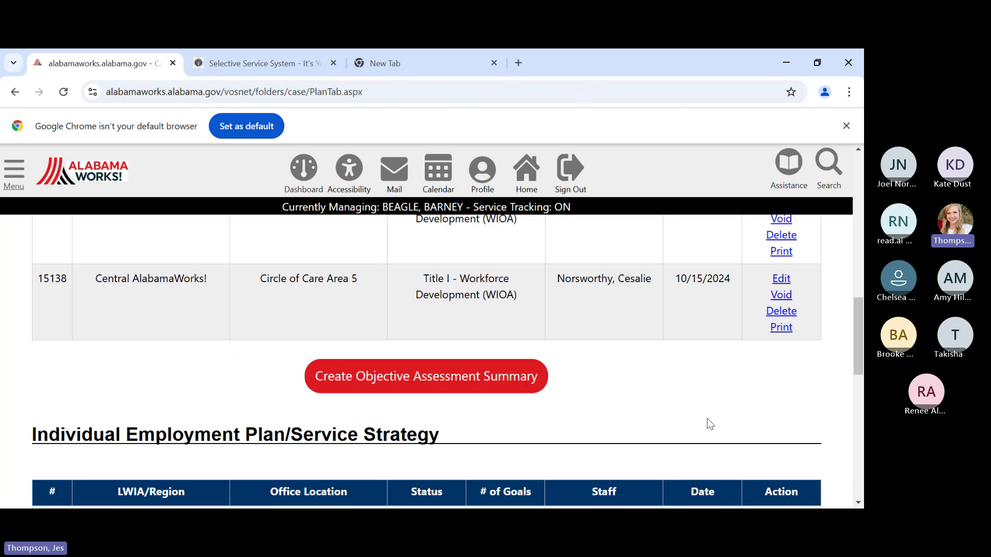
# - Start a new Objective Assessment Summary with WIOA as the program
pyautogui.click(503, 382)
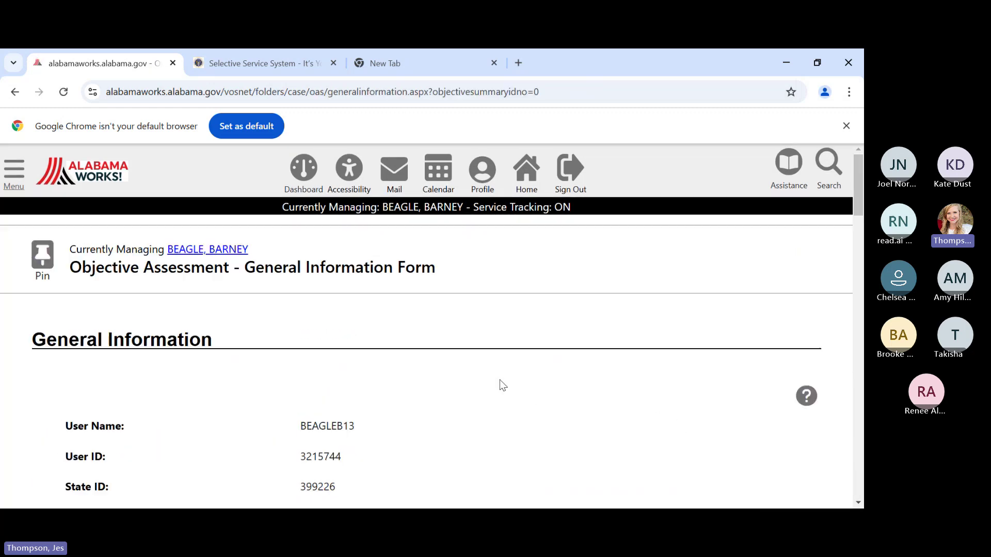
pyautogui.scroll(-1, 542, 371)
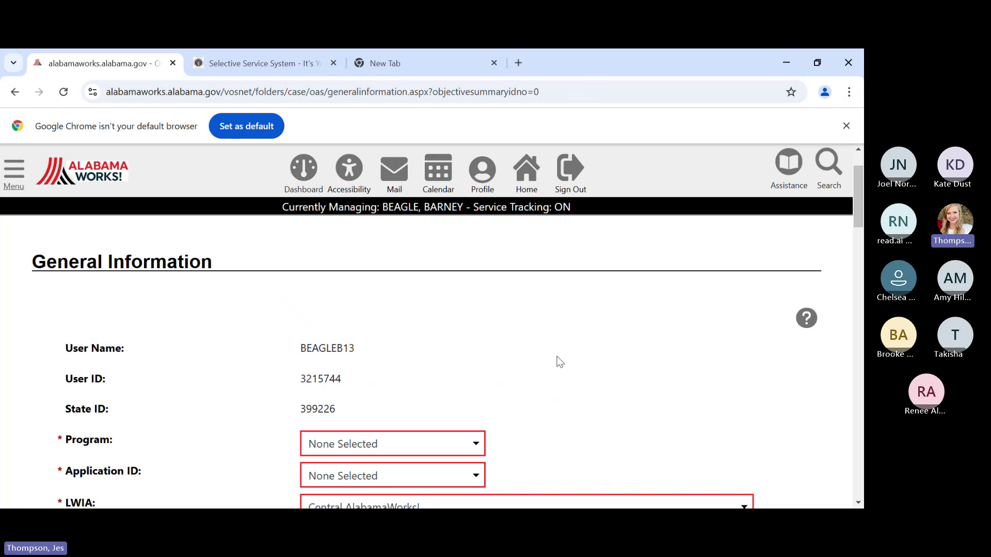
pyautogui.scroll(-2, 557, 360)
pyautogui.scroll(-1, 546, 361)
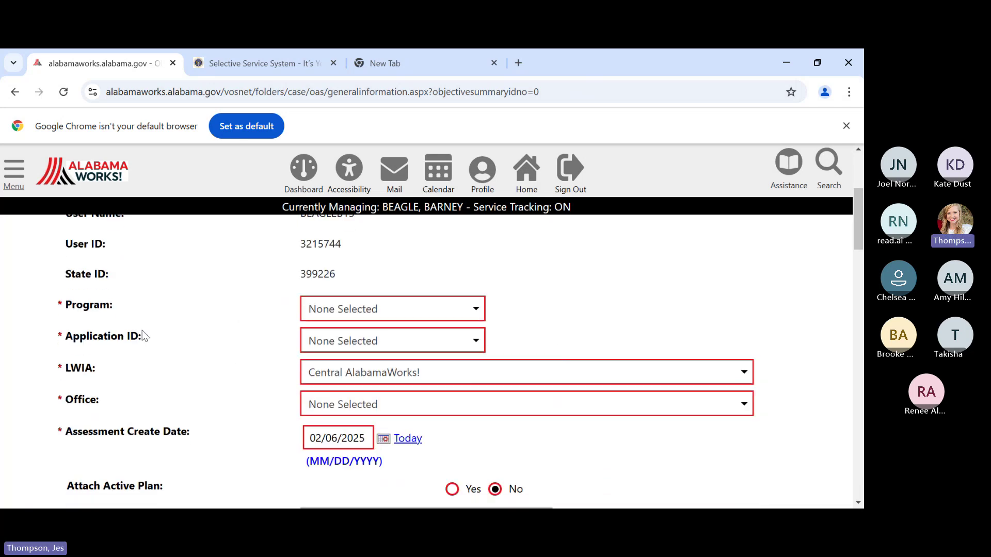
pyautogui.click(447, 310)
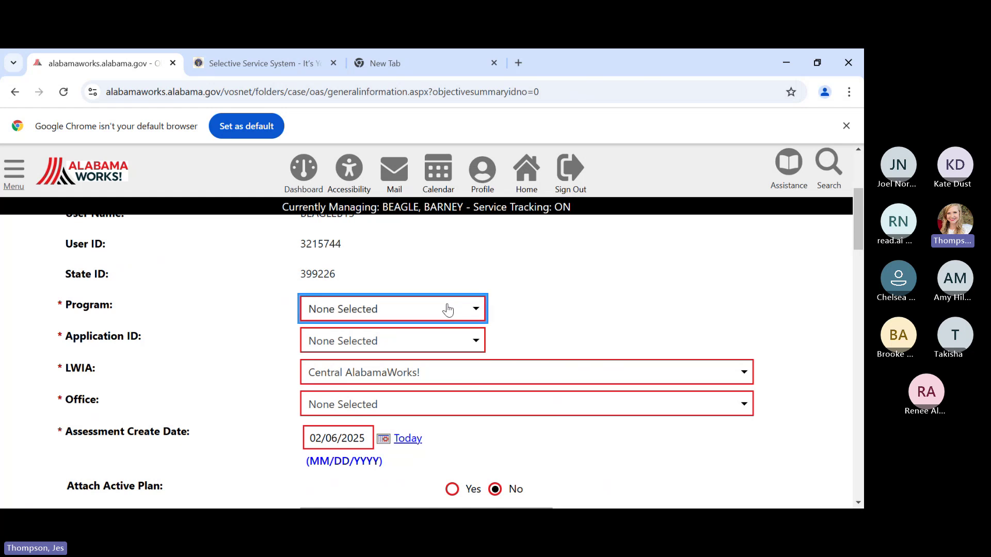
pyautogui.click(347, 358)
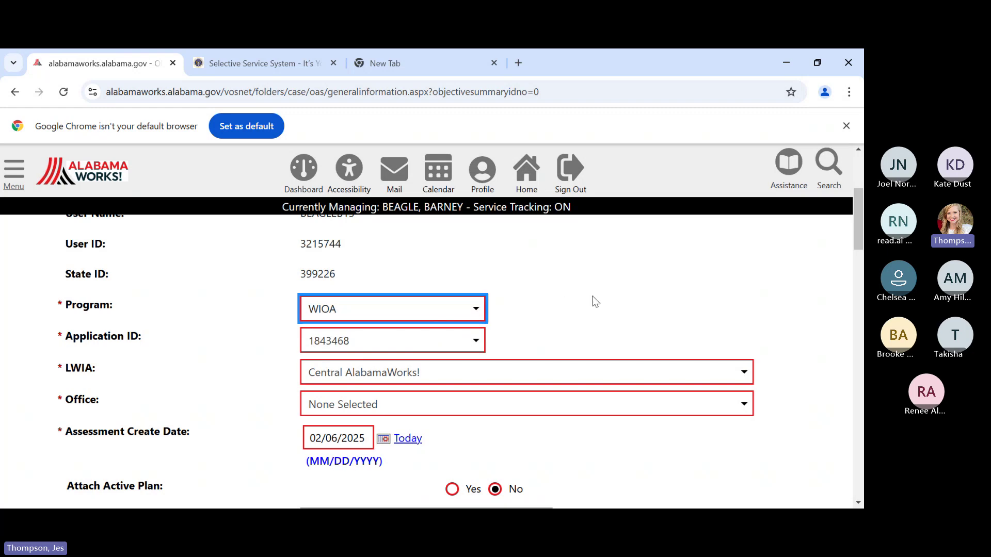
# - Set the office to Montgomery Comprehensive Career Center and the assessment create date to 01/21/2025
pyautogui.scroll(-1, 593, 302)
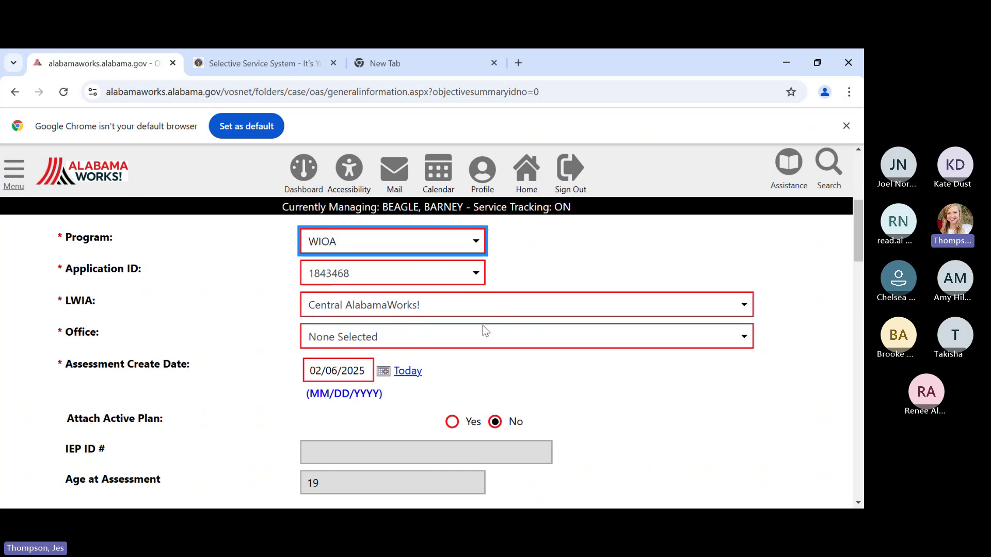
pyautogui.click(456, 348)
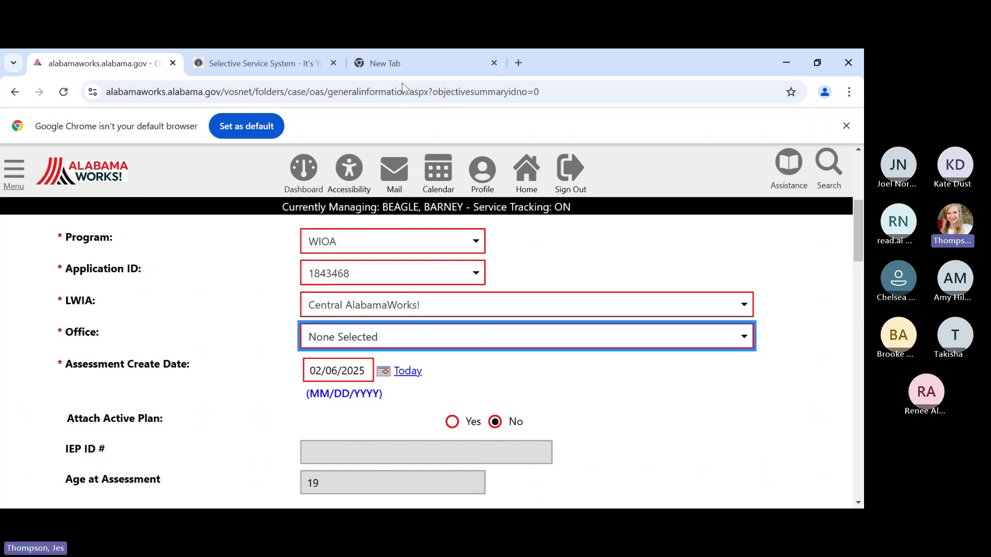
pyautogui.press('Down')
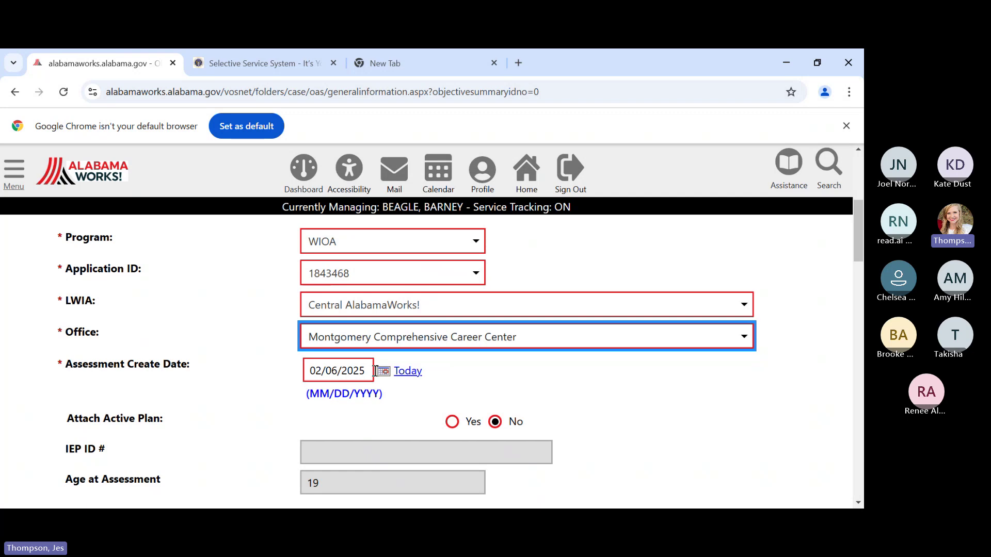
pyautogui.moveTo(366, 371); pyautogui.dragTo(287, 373)
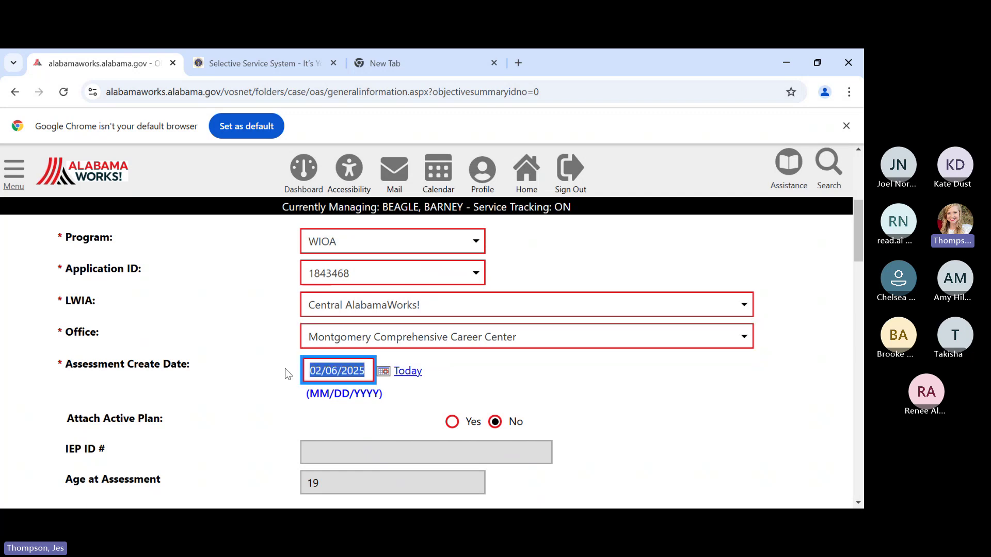
pyautogui.write('01/')
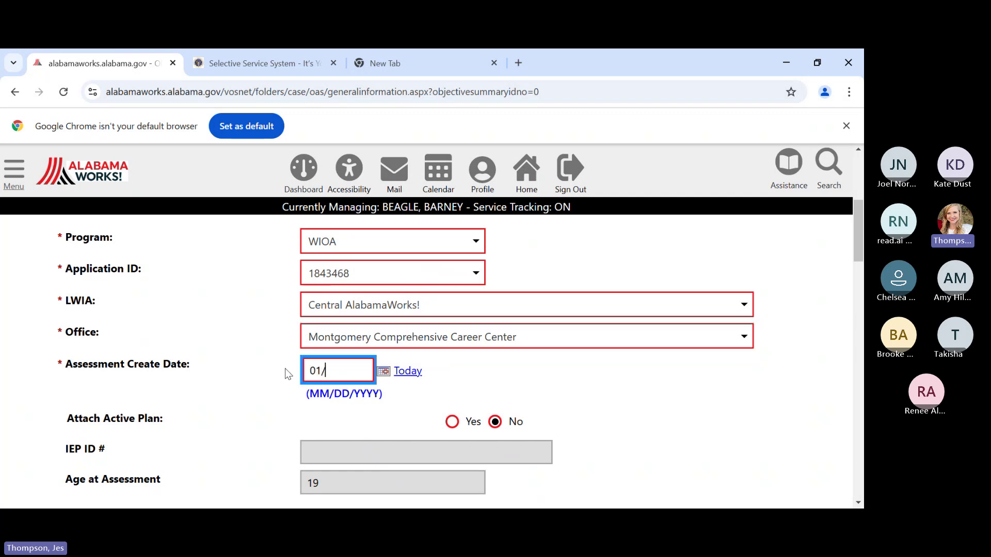
pyautogui.write('21/2025')
# - Enter 01/21/2025 as the assessment's Date Completed in the staff section
pyautogui.click(575, 376)
pyautogui.scroll(-3, 583, 408)
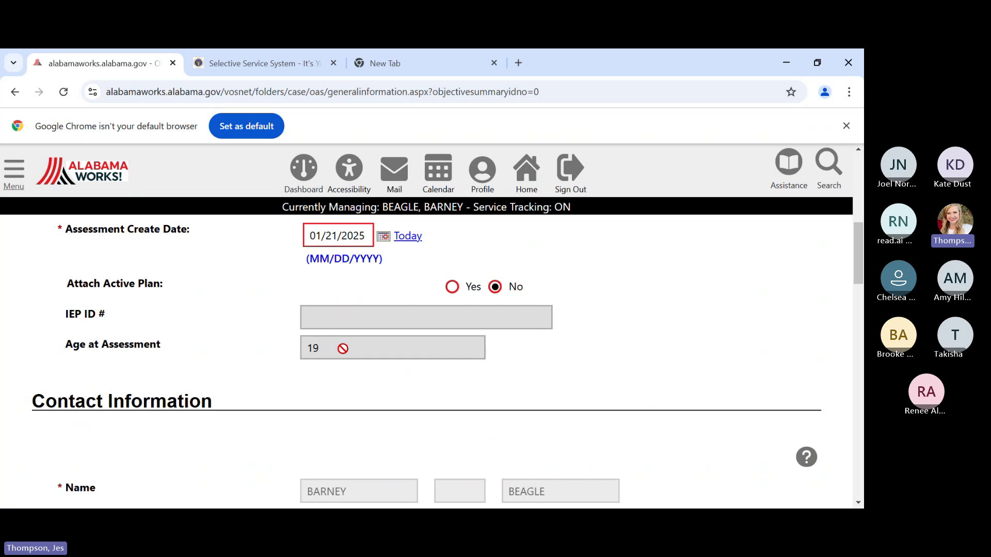
pyautogui.scroll(-4, 398, 400)
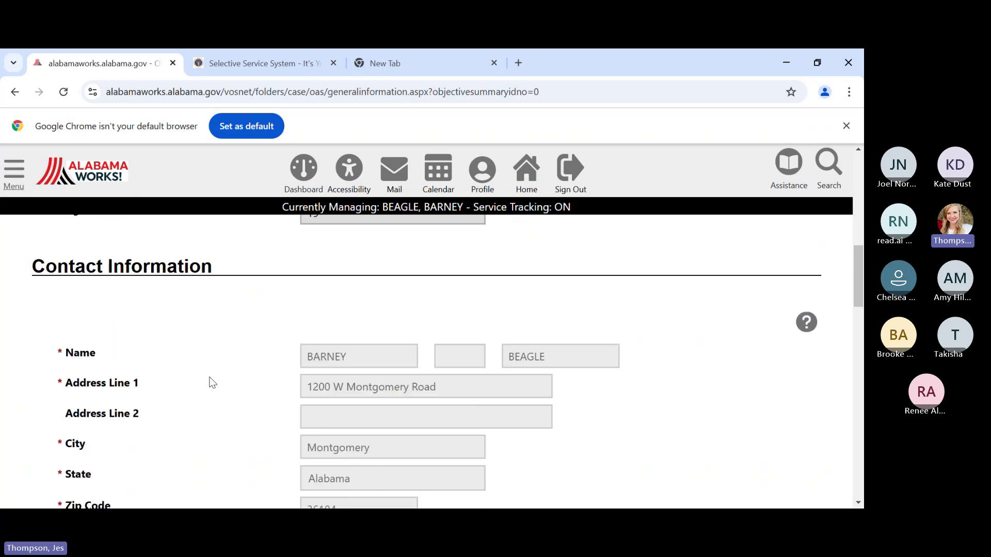
pyautogui.scroll(-8, 374, 401)
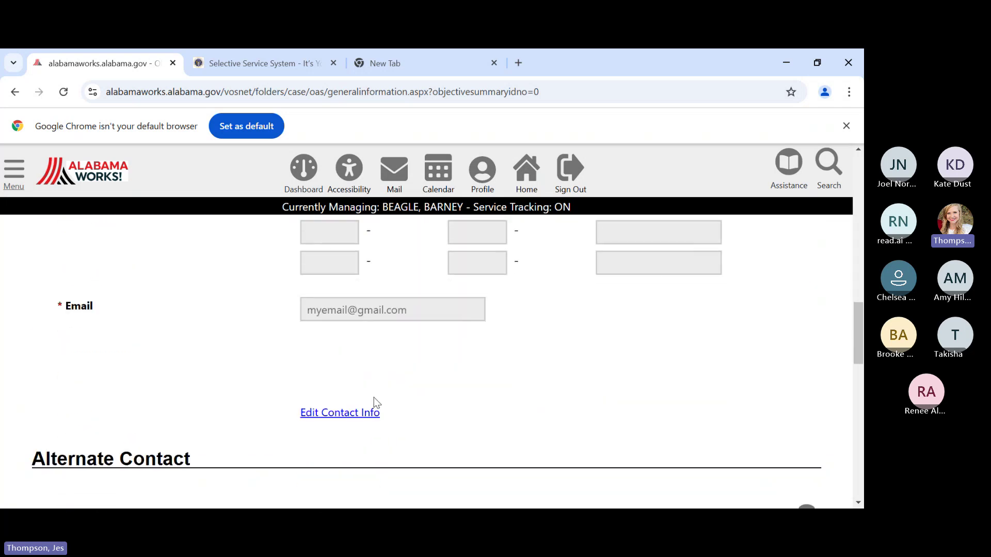
pyautogui.scroll(-6, 375, 401)
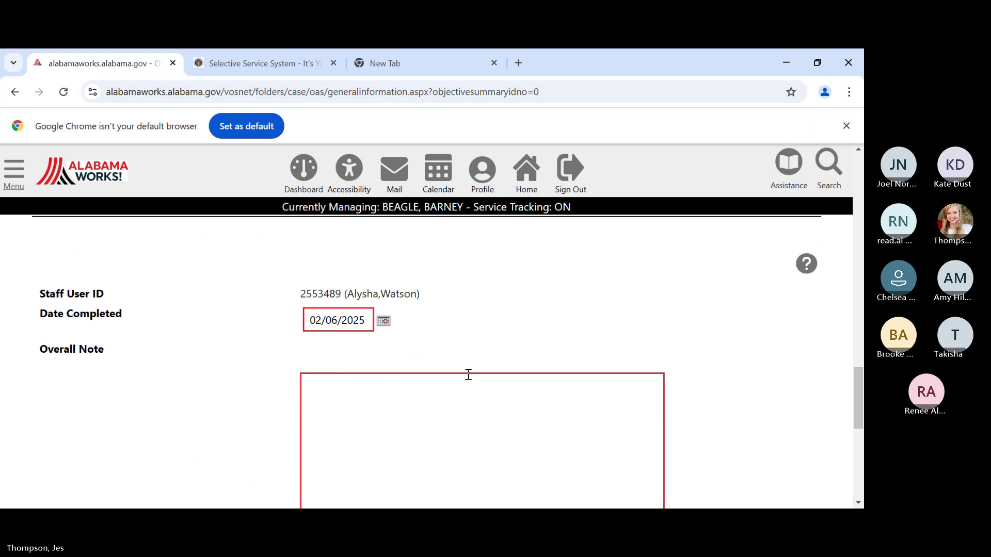
pyautogui.moveTo(368, 301); pyautogui.dragTo(297, 304)
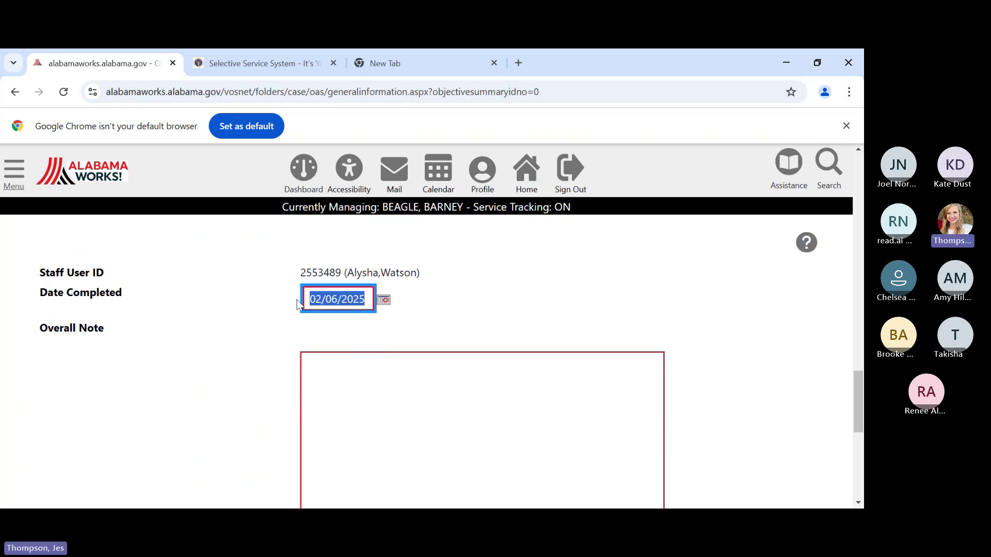
pyautogui.write('01/21/')
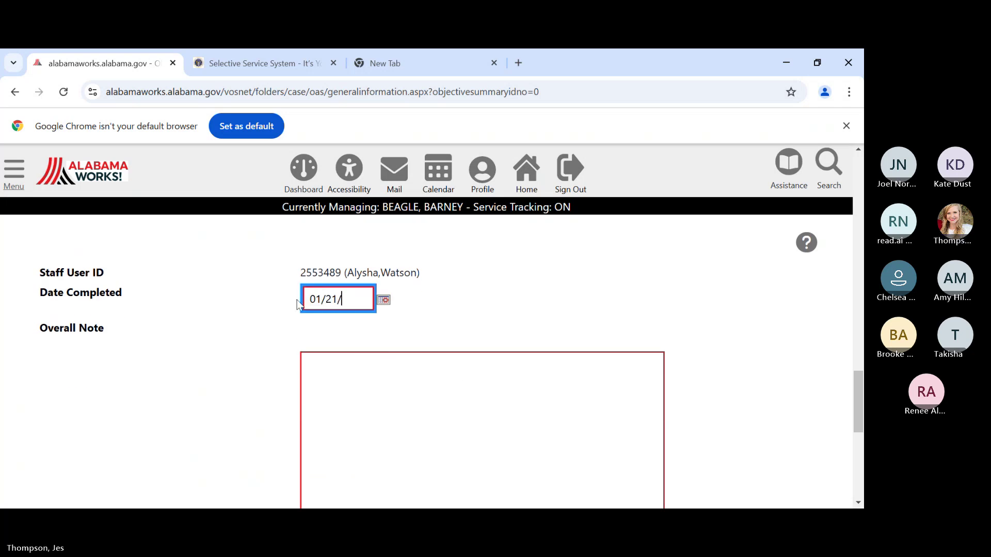
pyautogui.write('2025')
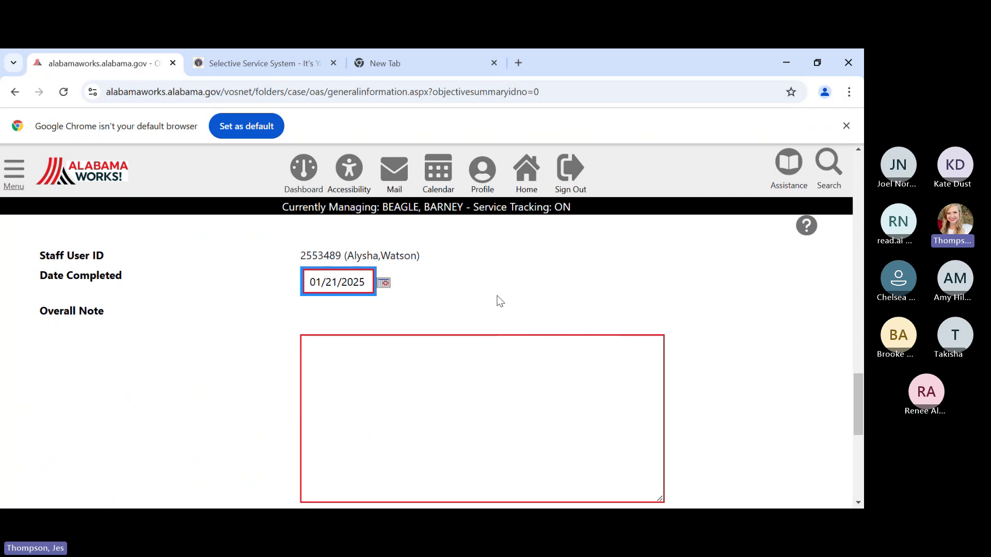
pyautogui.scroll(-3, 498, 300)
# - Continue to the Program Expectations page and enter 'Educational services' as the services sought
pyautogui.click(499, 441)
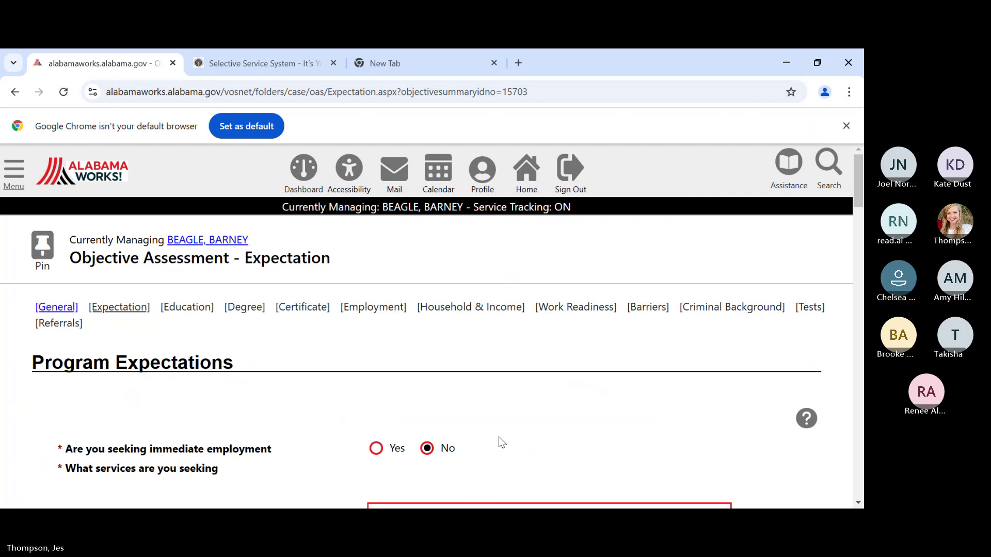
pyautogui.scroll(-1, 464, 389)
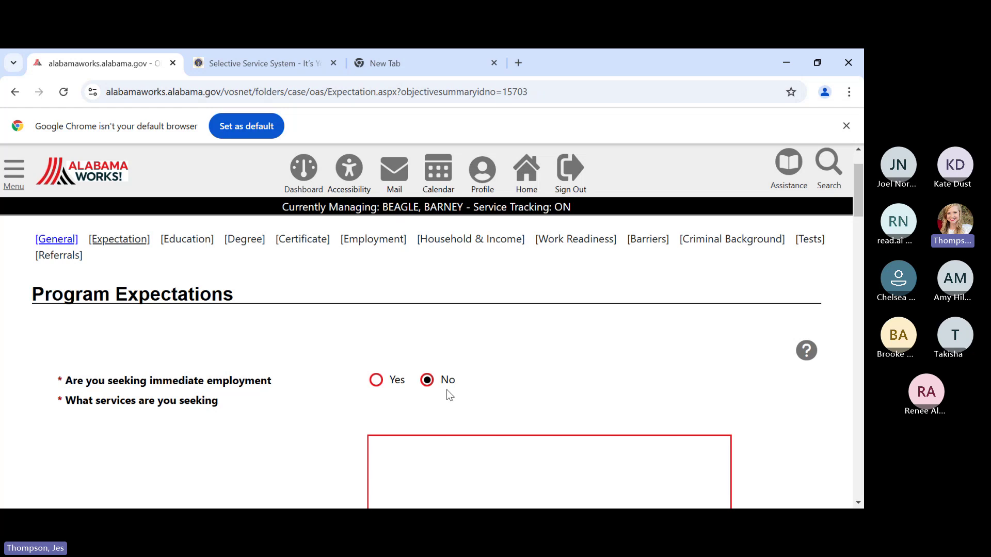
pyautogui.scroll(-1, 447, 389)
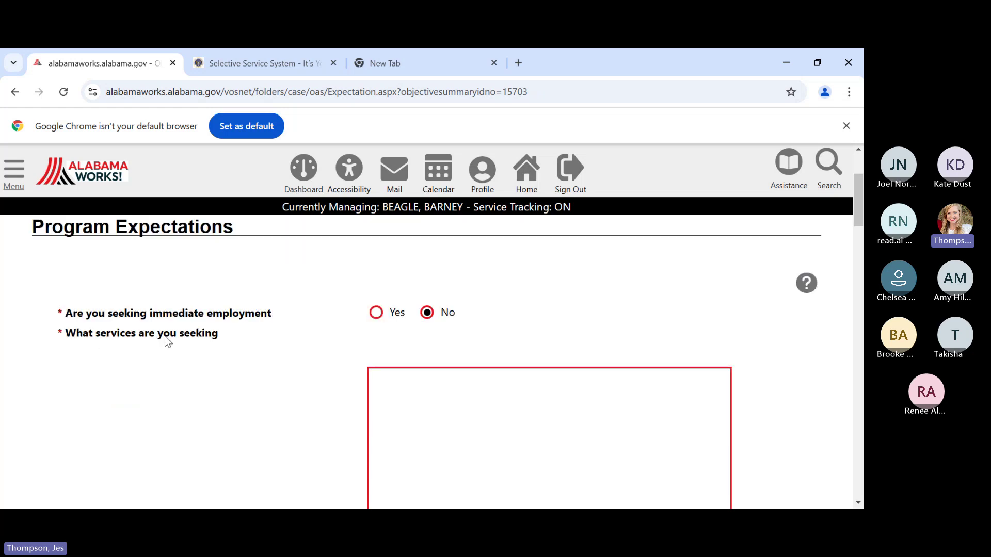
pyautogui.click(389, 379)
pyautogui.click(389, 378)
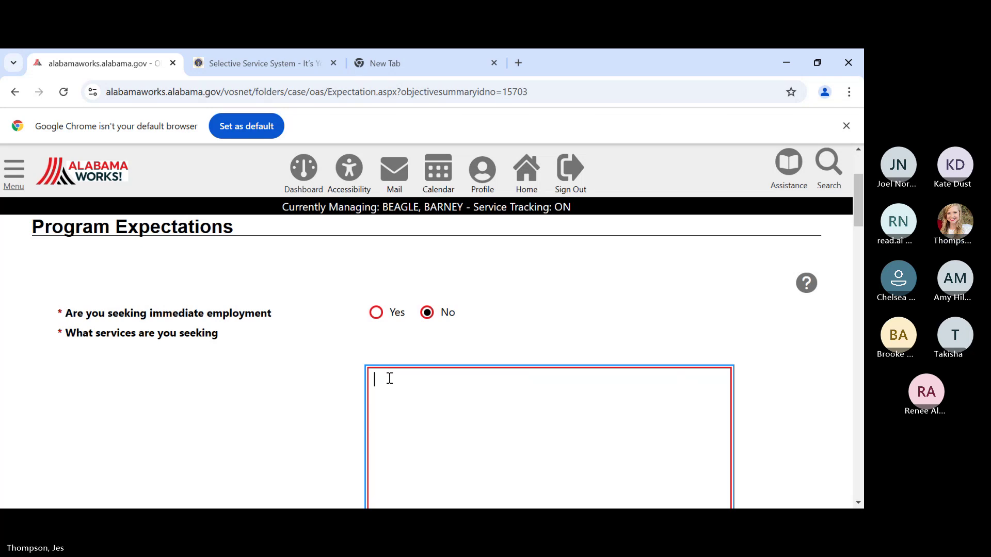
pyautogui.write('Education')
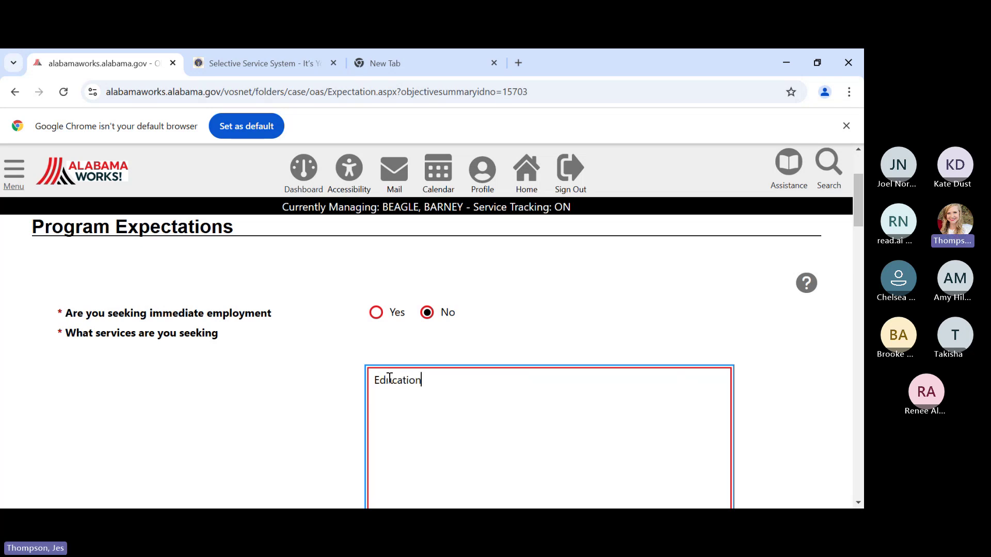
pyautogui.write('a l services')
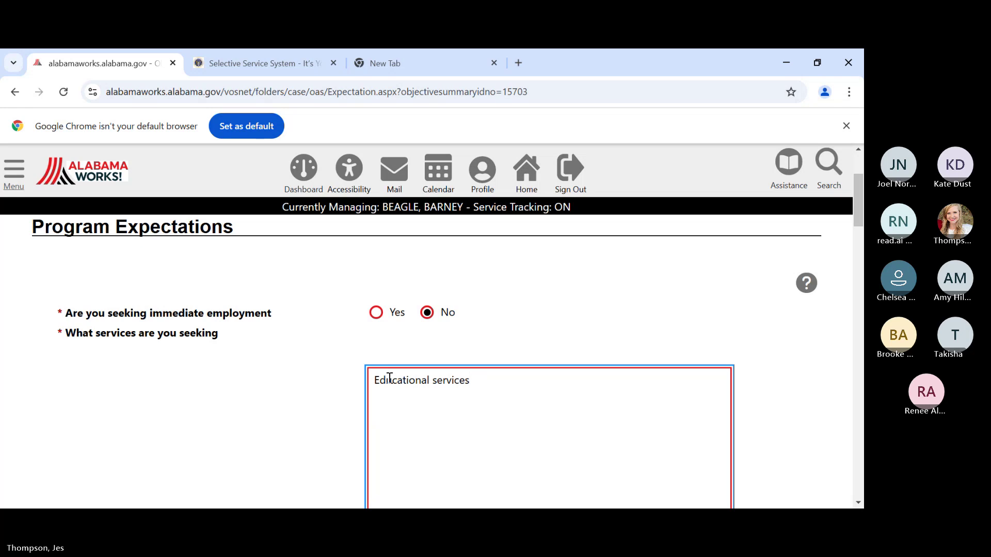
pyautogui.scroll(-5, 234, 380)
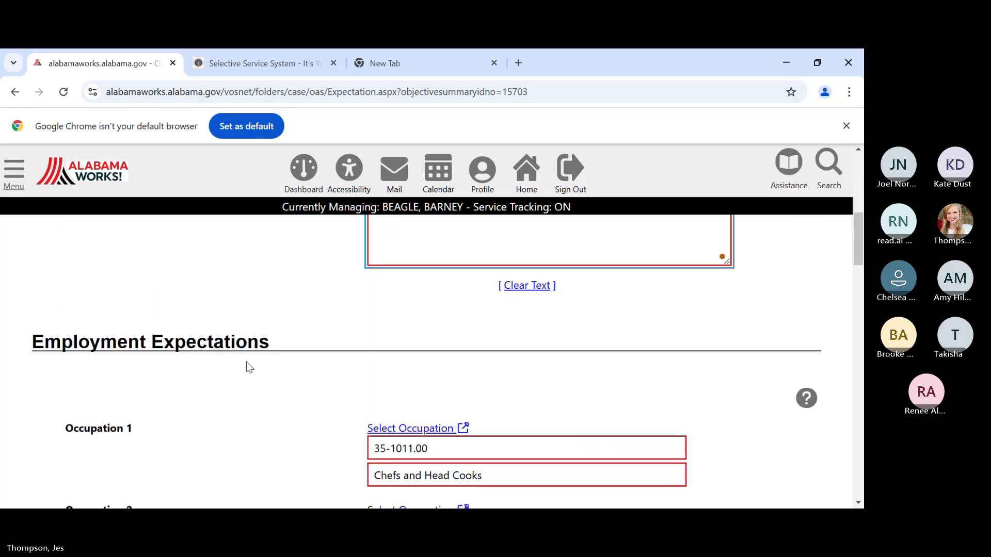
pyautogui.scroll(-3, 246, 363)
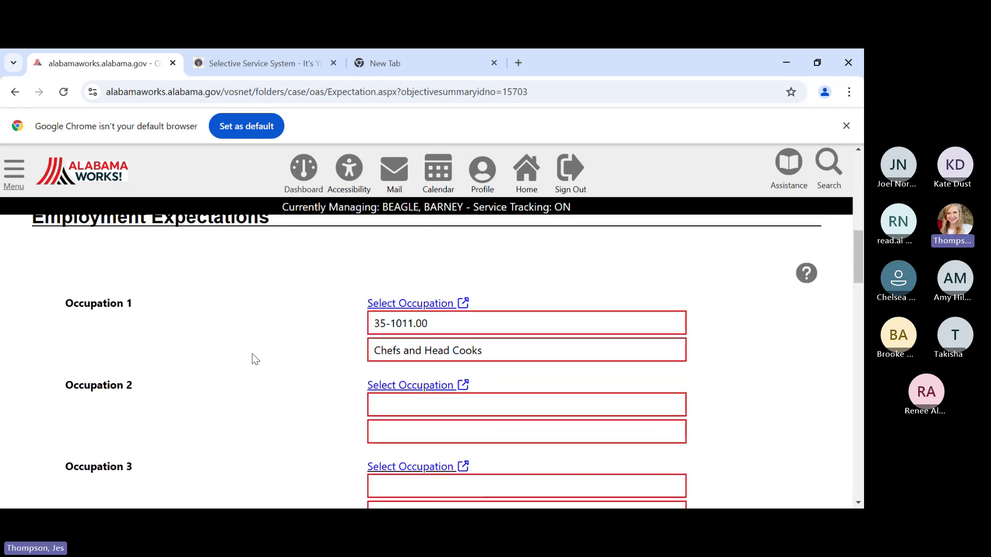
pyautogui.scroll(2, 255, 360)
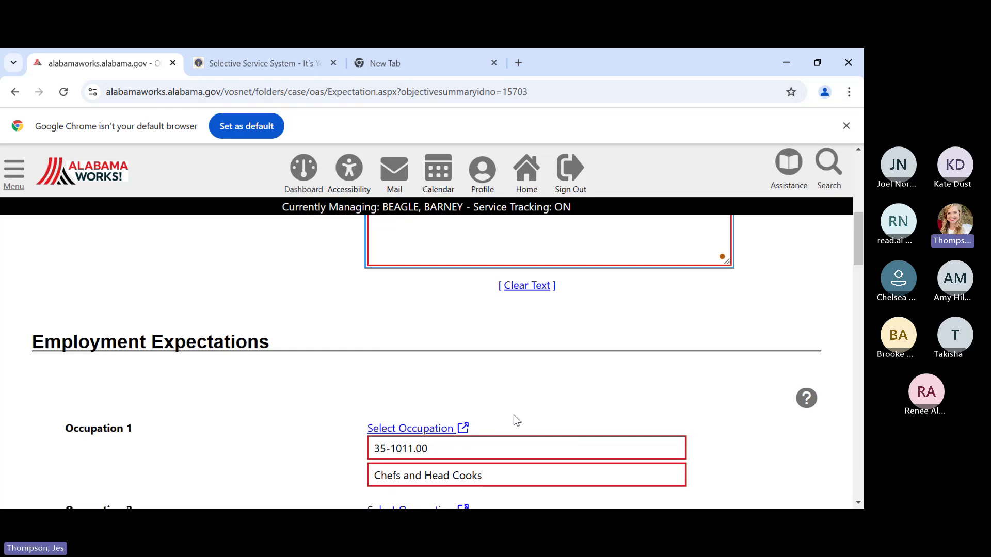
pyautogui.scroll(-1, 516, 419)
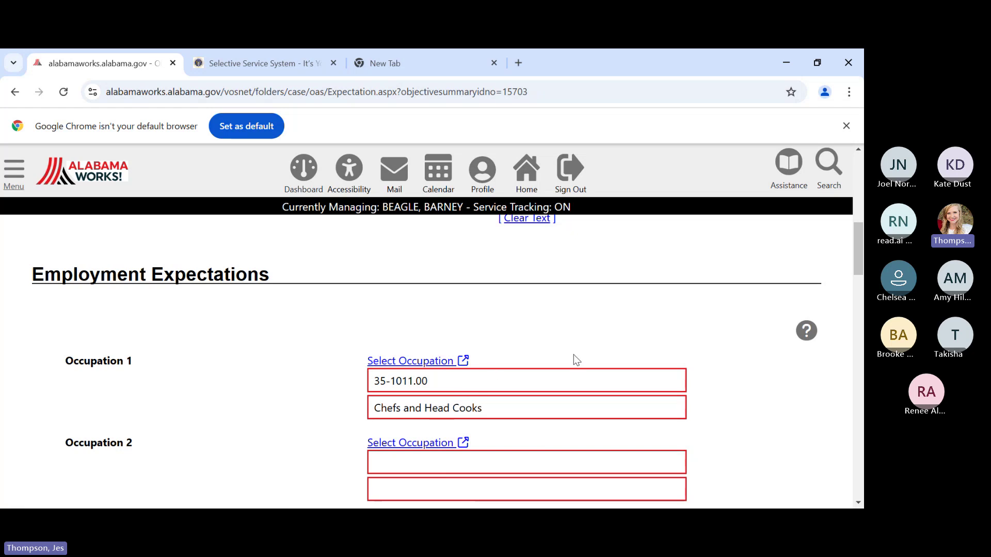
pyautogui.scroll(-4, 574, 355)
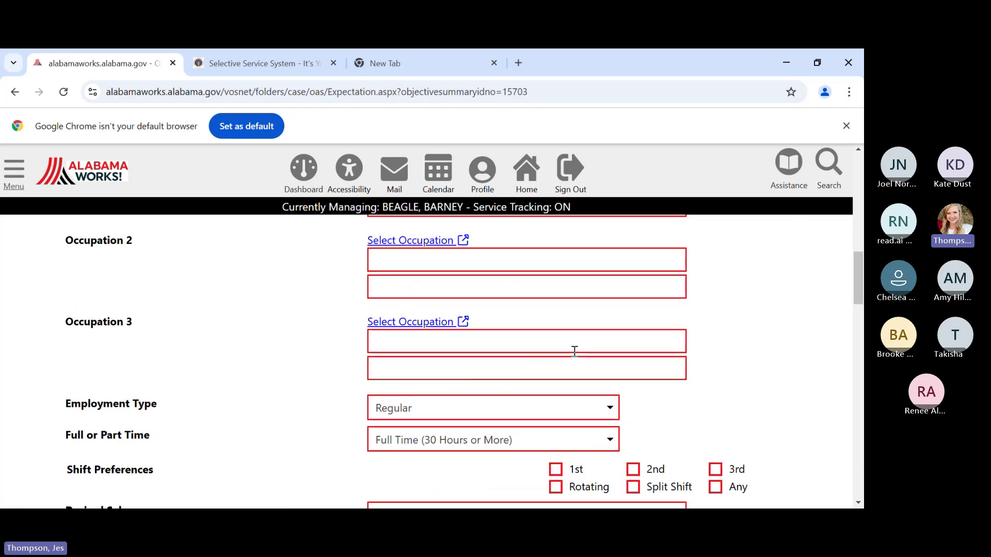
pyautogui.scroll(-1, 575, 351)
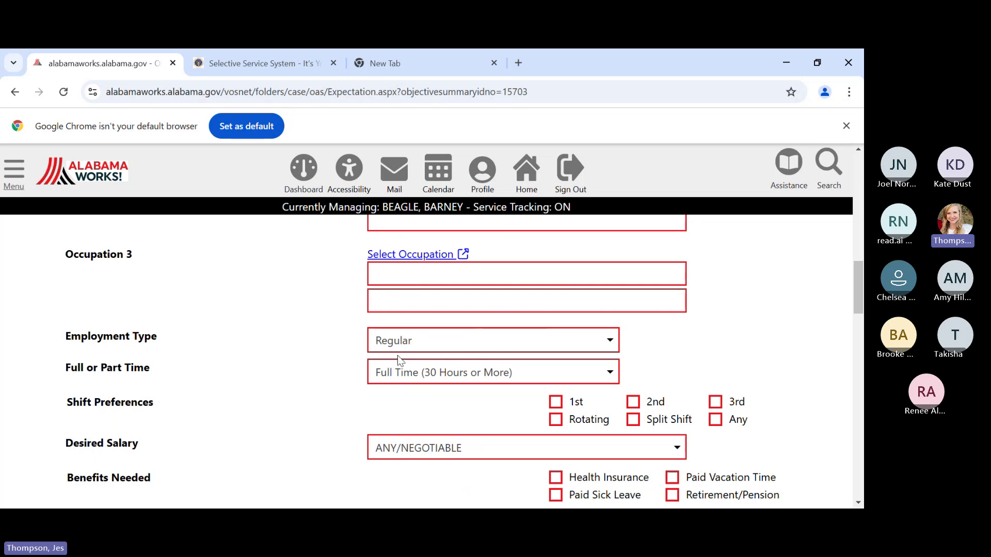
pyautogui.scroll(-1, 392, 379)
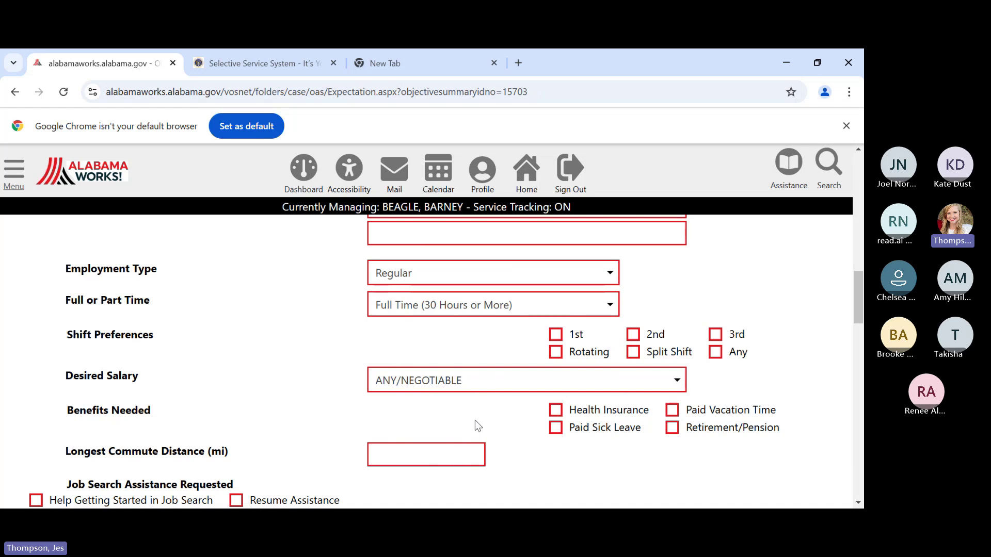
pyautogui.scroll(-4, 474, 420)
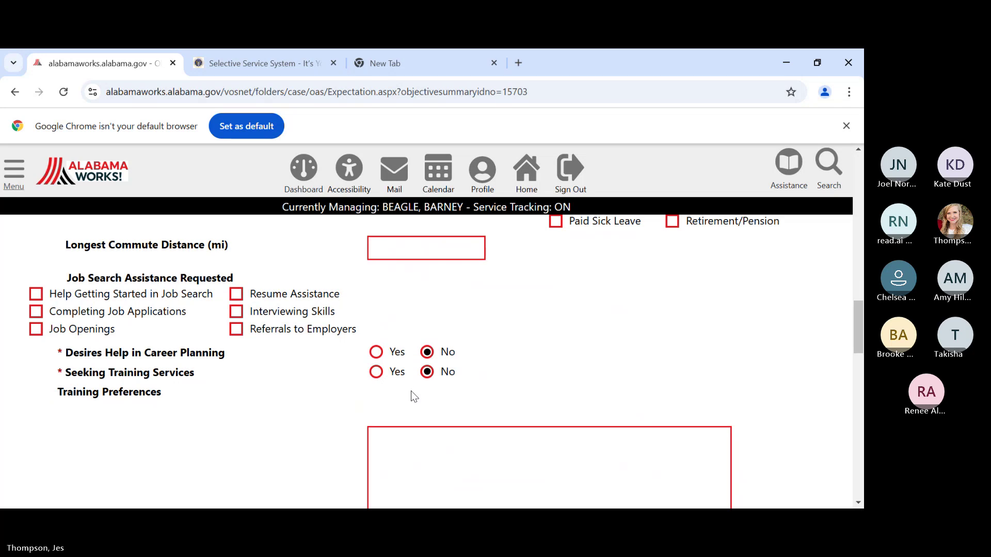
pyautogui.scroll(-1, 410, 391)
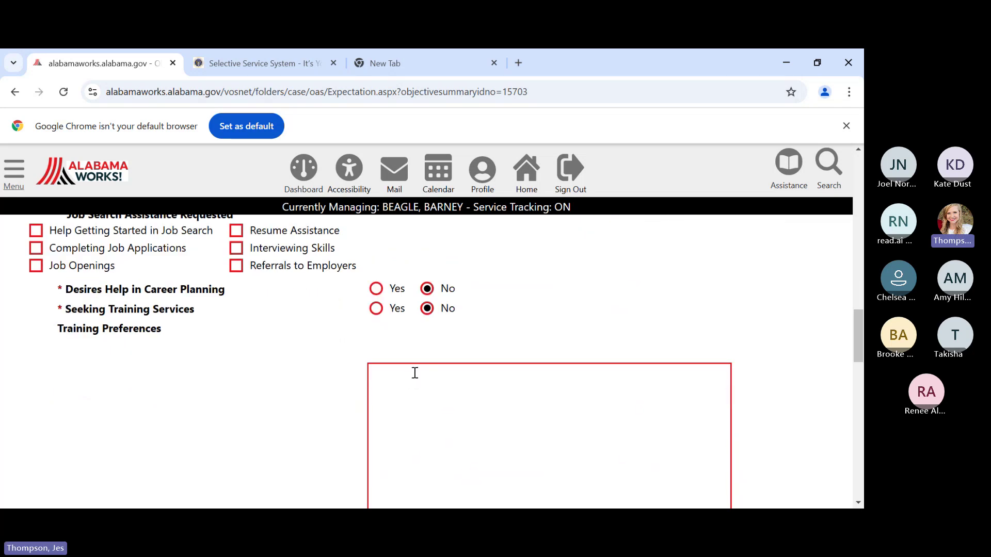
pyautogui.scroll(-3, 412, 372)
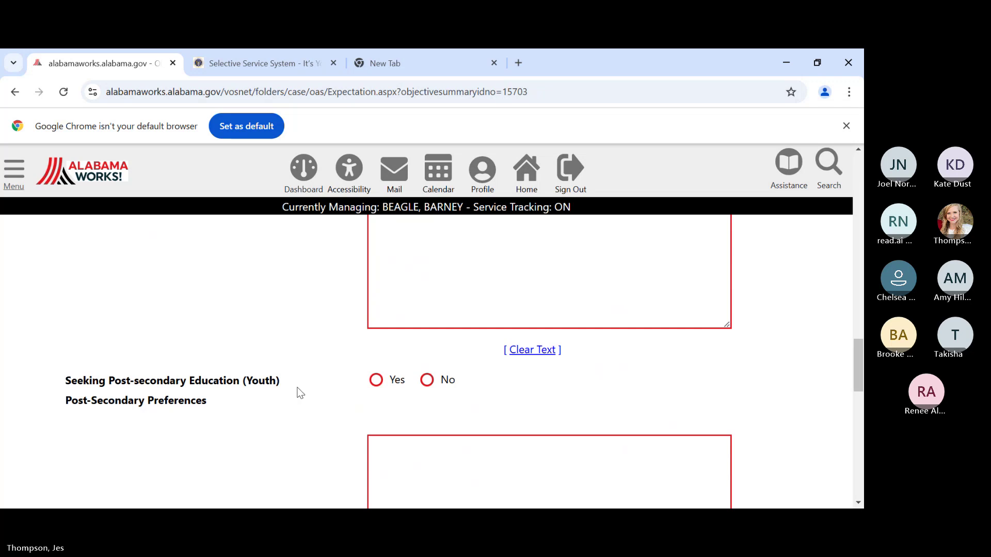
pyautogui.scroll(-2, 297, 388)
pyautogui.scroll(1, 312, 375)
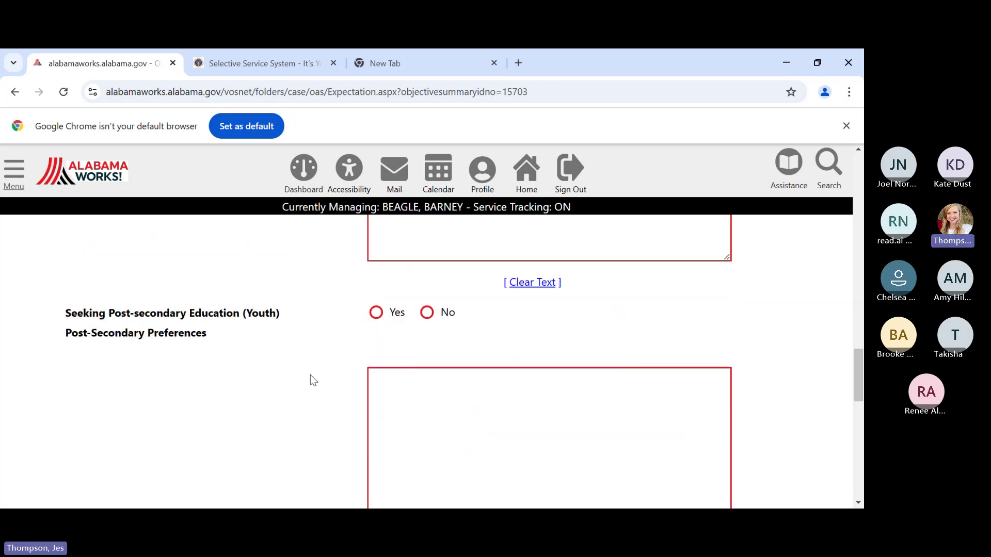
pyautogui.scroll(-6, 311, 375)
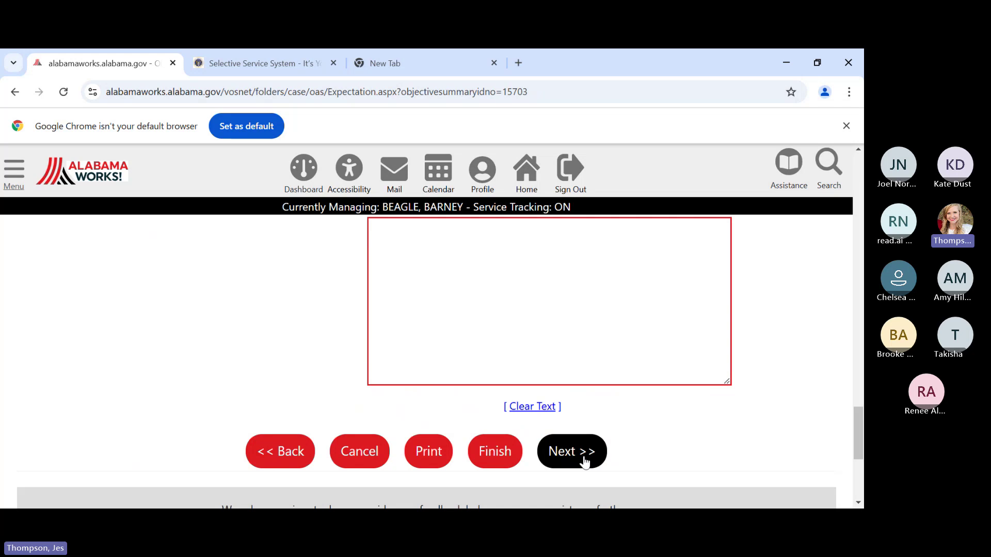
# - Continue to the Education page and set Highest Grade Completed to 11th Grade Completed
pyautogui.click(585, 459)
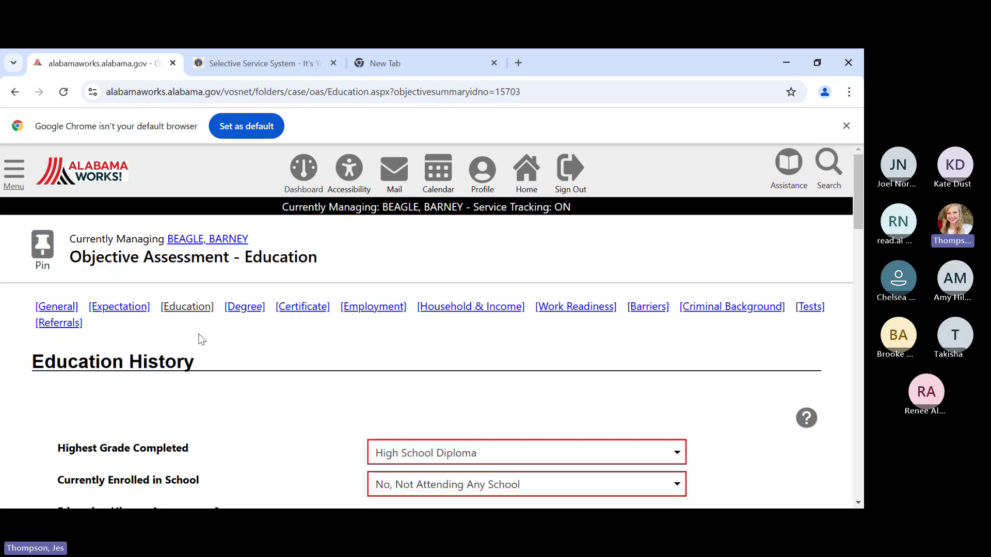
pyautogui.scroll(-1, 201, 340)
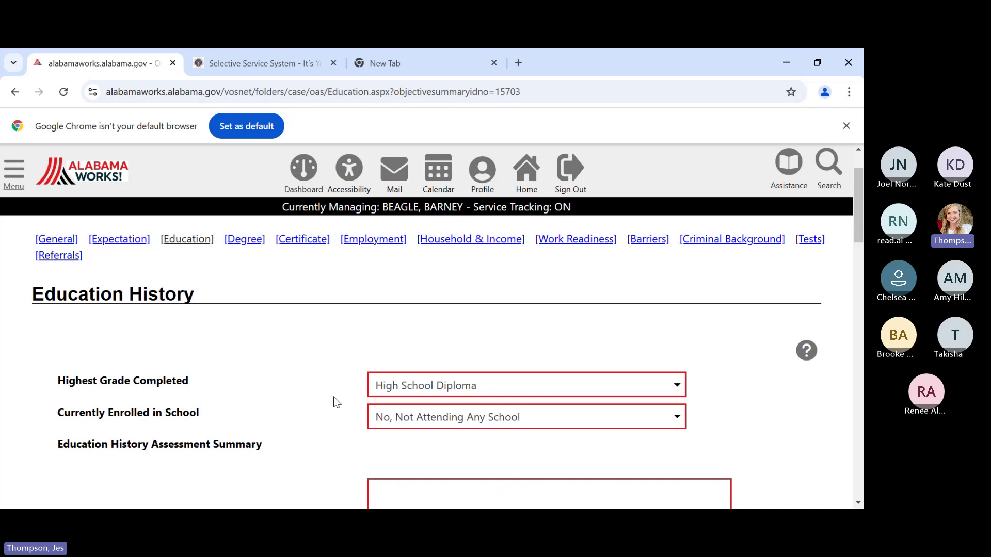
pyautogui.click(418, 392)
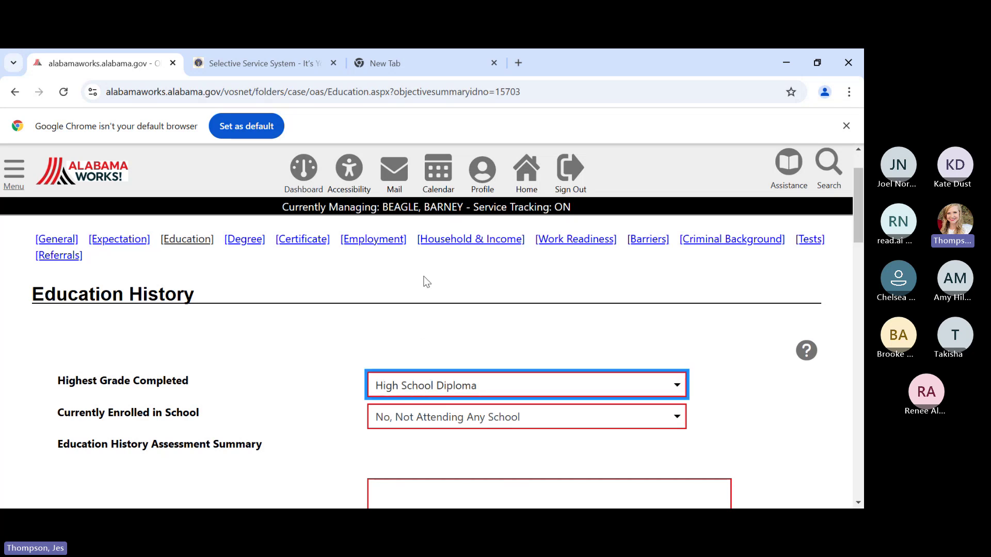
pyautogui.press('Up')
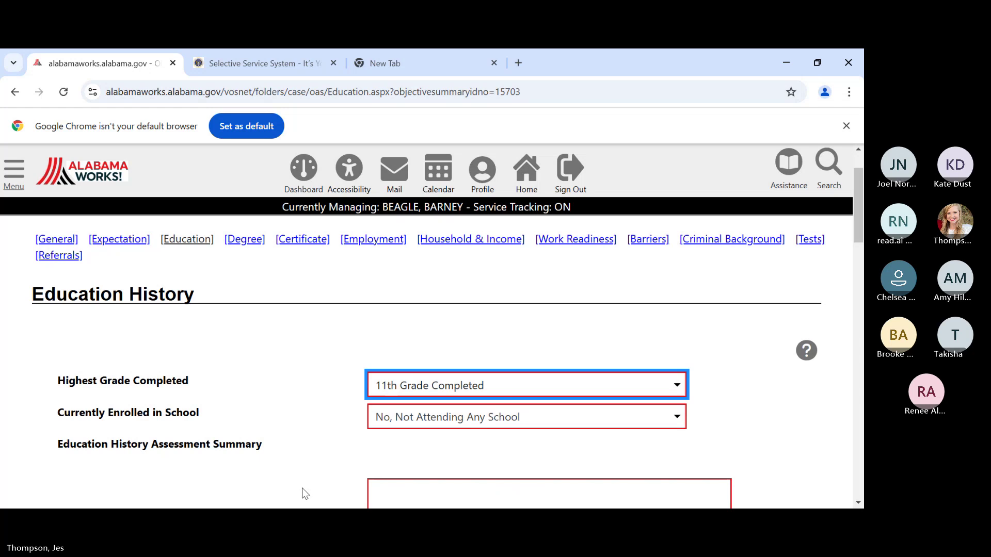
# - Check High School Dropout, Basic Skills Deficient, and reading and math below 9th grade
pyautogui.scroll(-2, 309, 454)
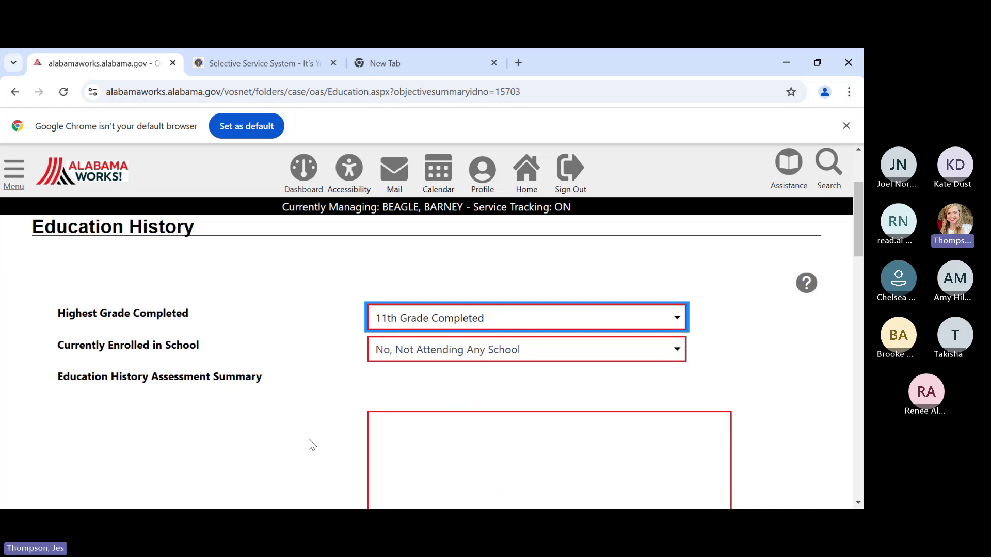
pyautogui.scroll(-6, 310, 433)
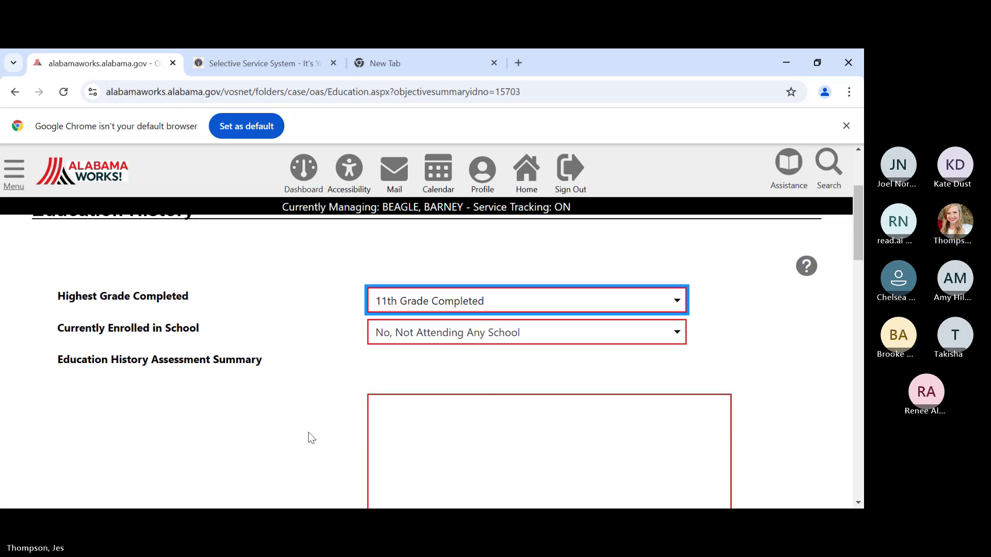
pyautogui.scroll(-1, 306, 420)
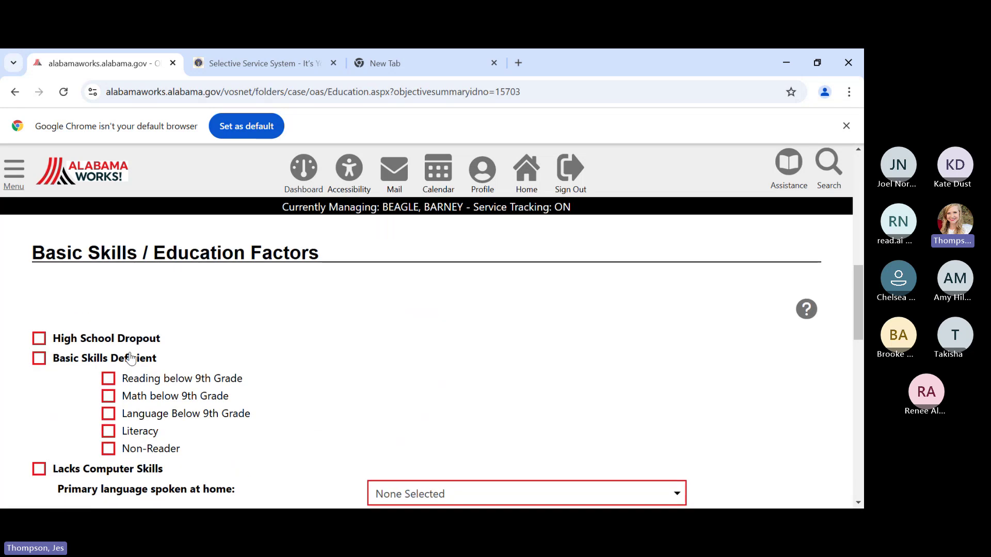
pyautogui.click(38, 341)
pyautogui.click(37, 357)
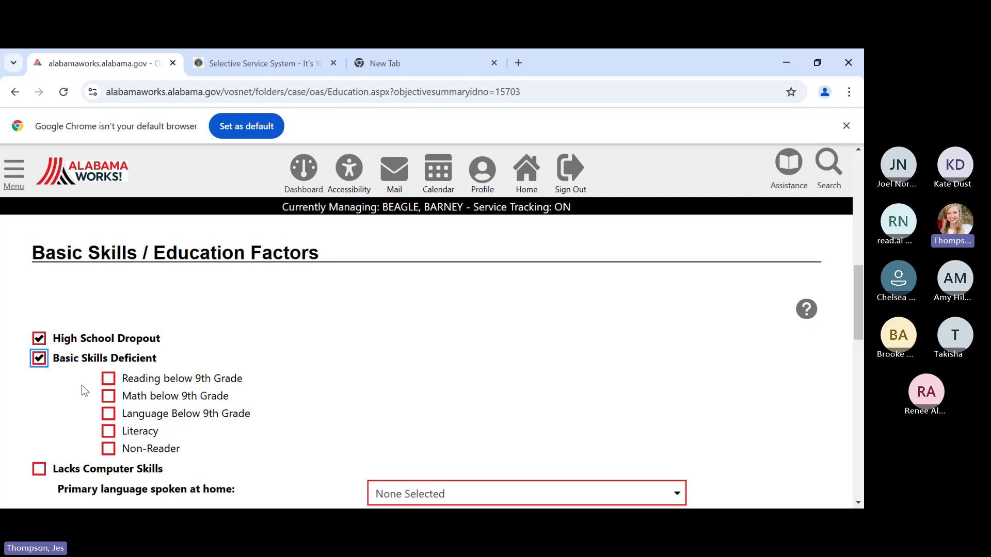
pyautogui.click(110, 379)
pyautogui.click(108, 395)
pyautogui.scroll(-1, 274, 403)
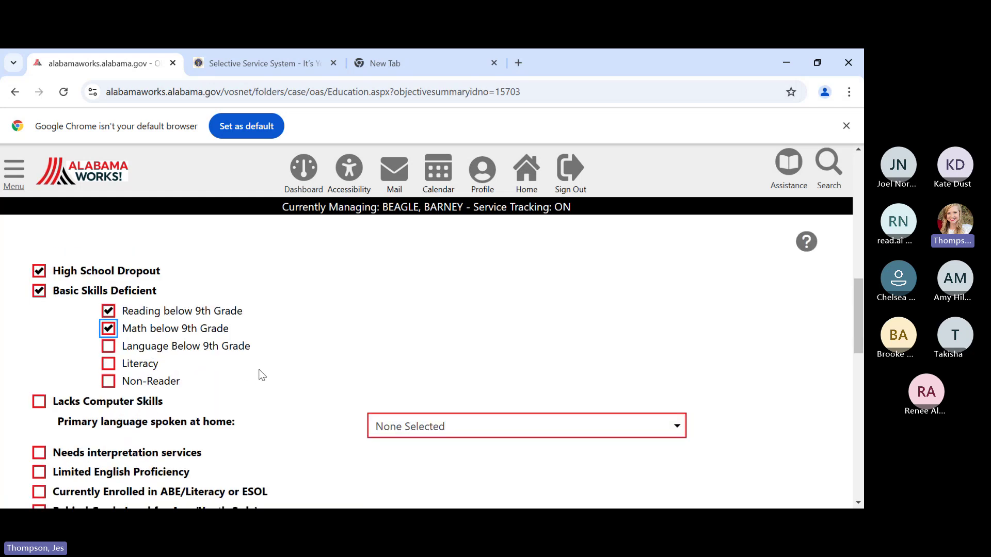
pyautogui.scroll(-1, 261, 373)
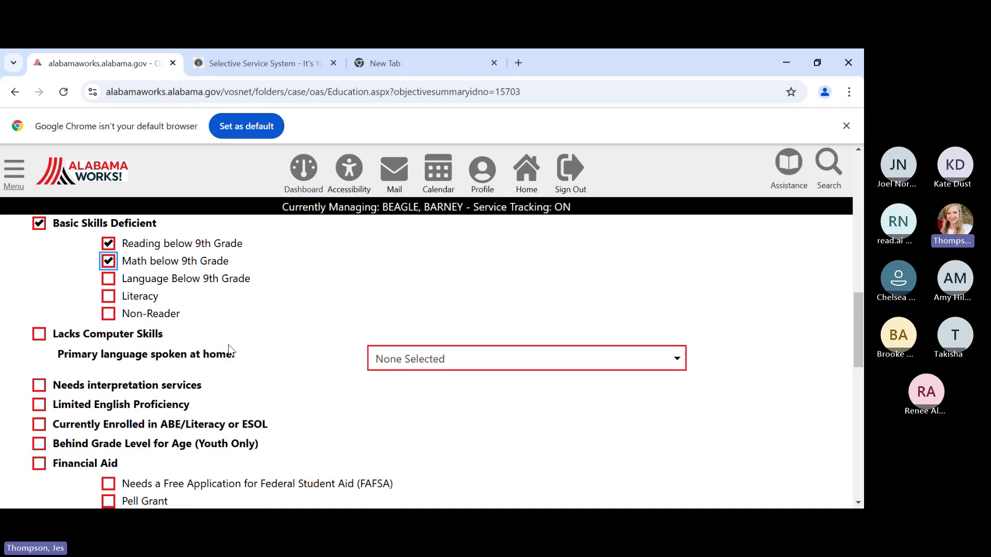
pyautogui.scroll(-5, 246, 389)
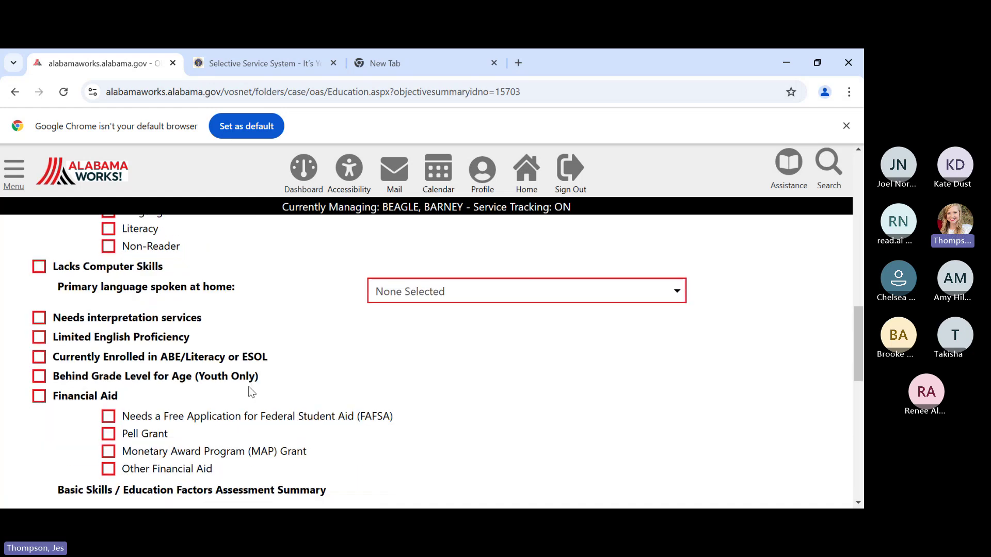
pyautogui.scroll(-1, 468, 369)
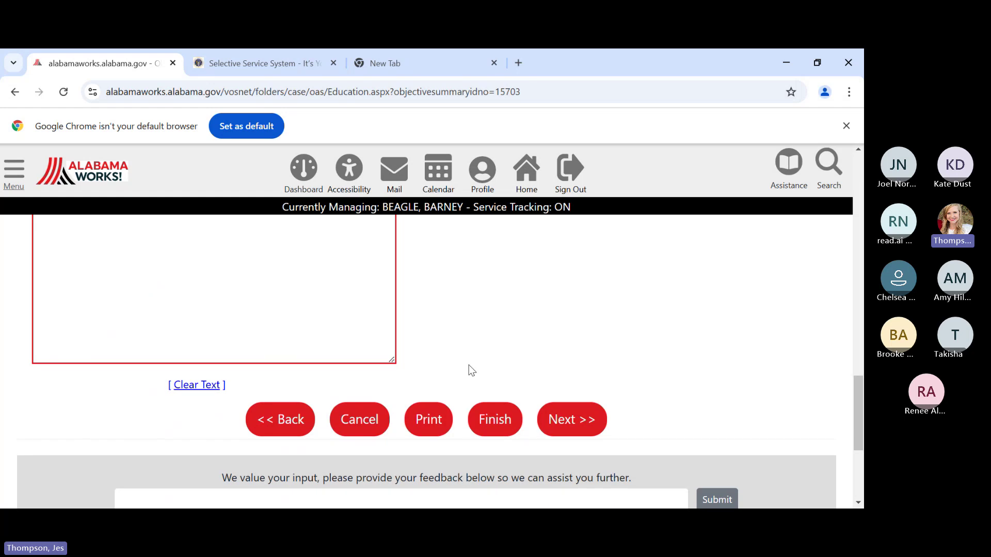
# - Advance to the Degrees page of the assessment, which shows no degrees recorded
pyautogui.click(570, 422)
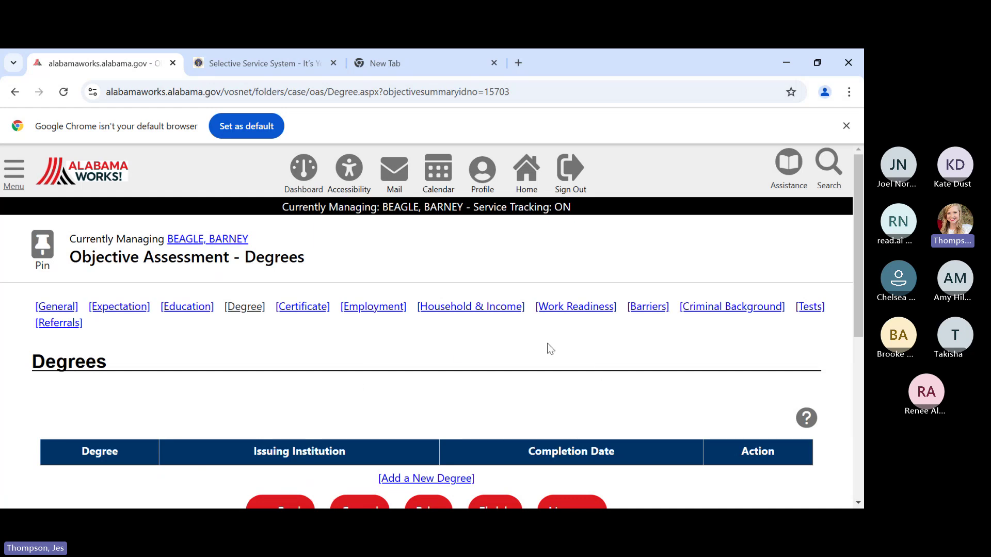
pyautogui.scroll(-1, 549, 348)
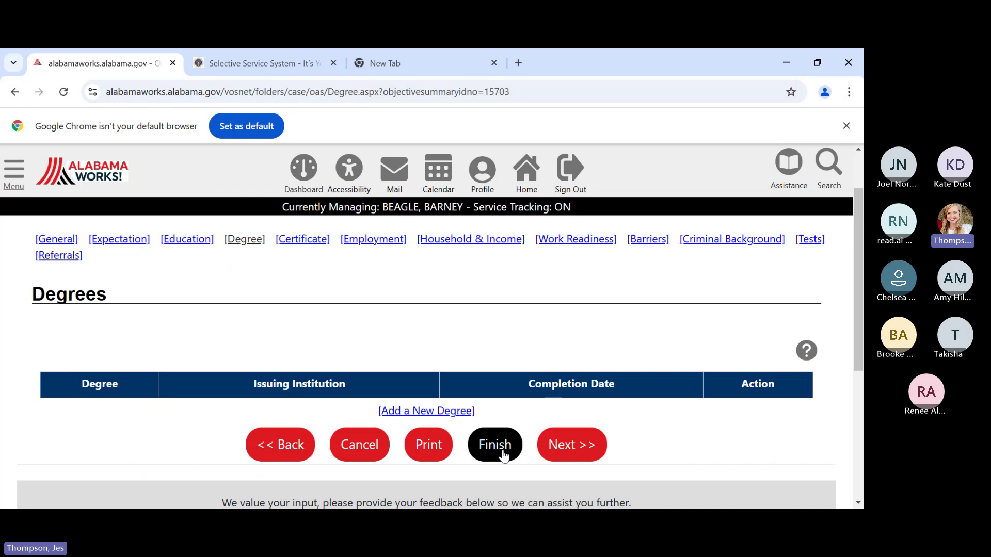
# - Finish the objective assessment and return to the Individual Employment Plan/Service Strategy section
pyautogui.click(504, 456)
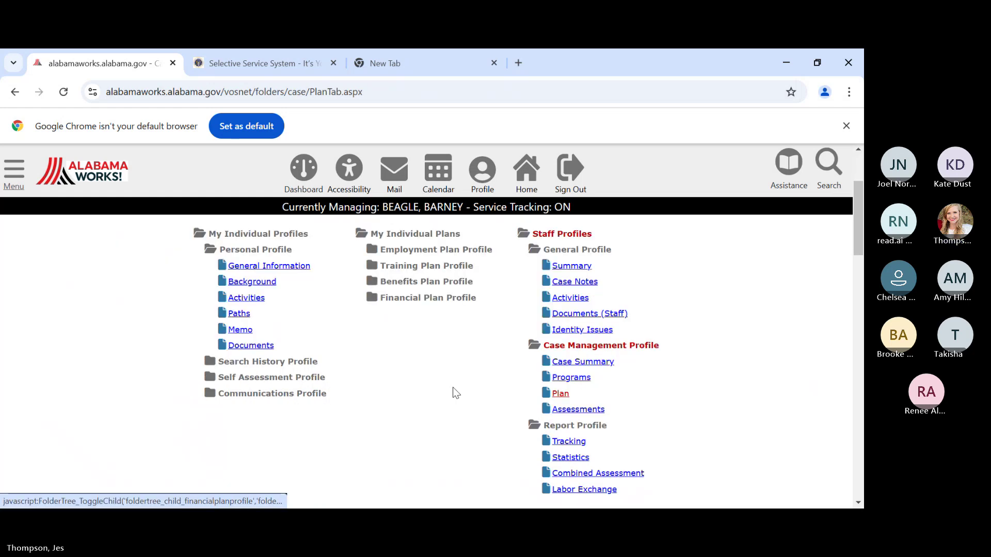
pyautogui.scroll(-5, 433, 340)
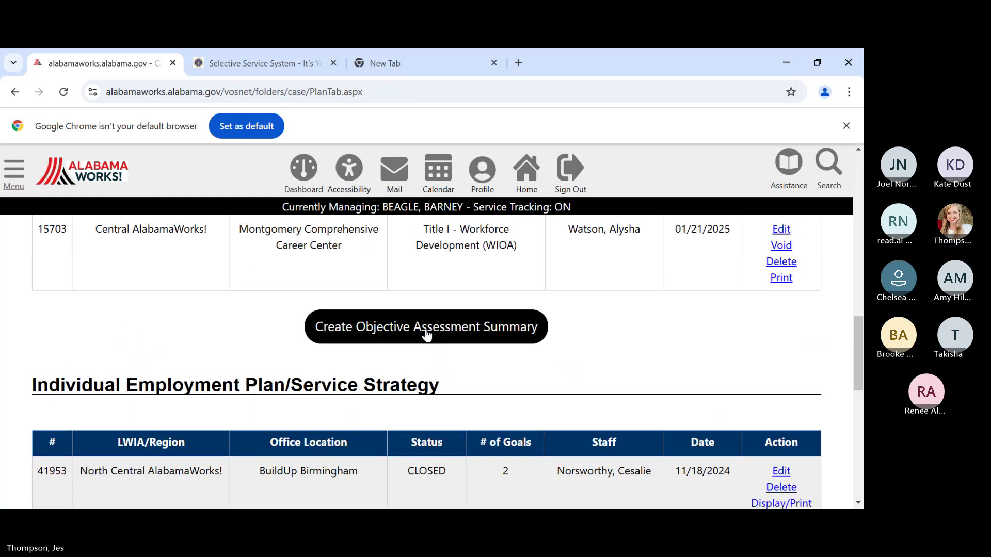
pyautogui.scroll(1, 425, 332)
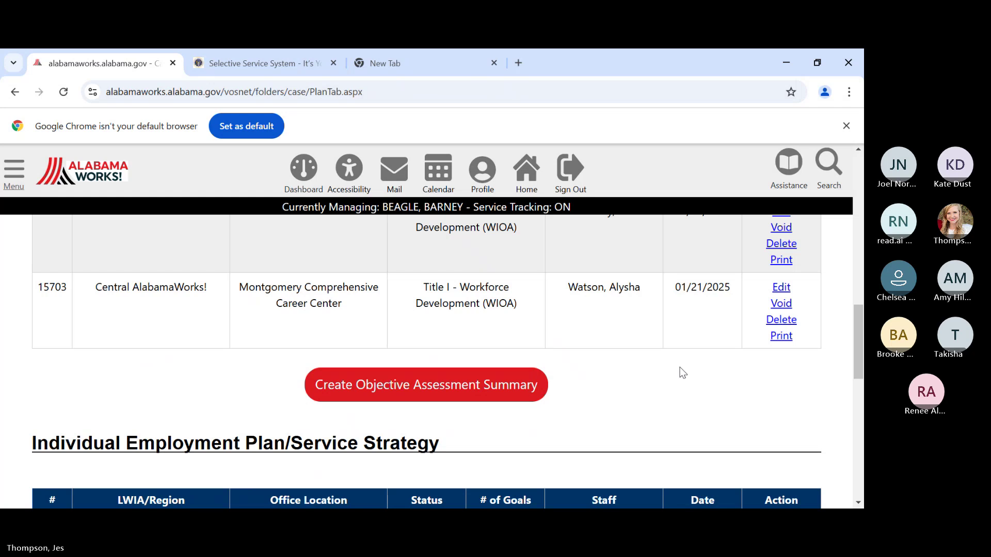
pyautogui.scroll(1, 679, 371)
pyautogui.scroll(-2, 666, 379)
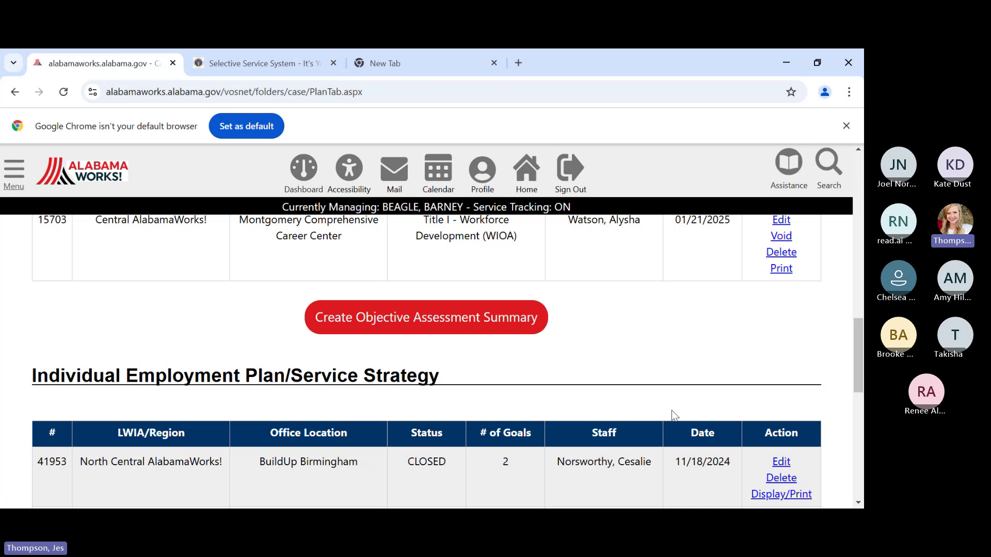
pyautogui.scroll(-1, 565, 352)
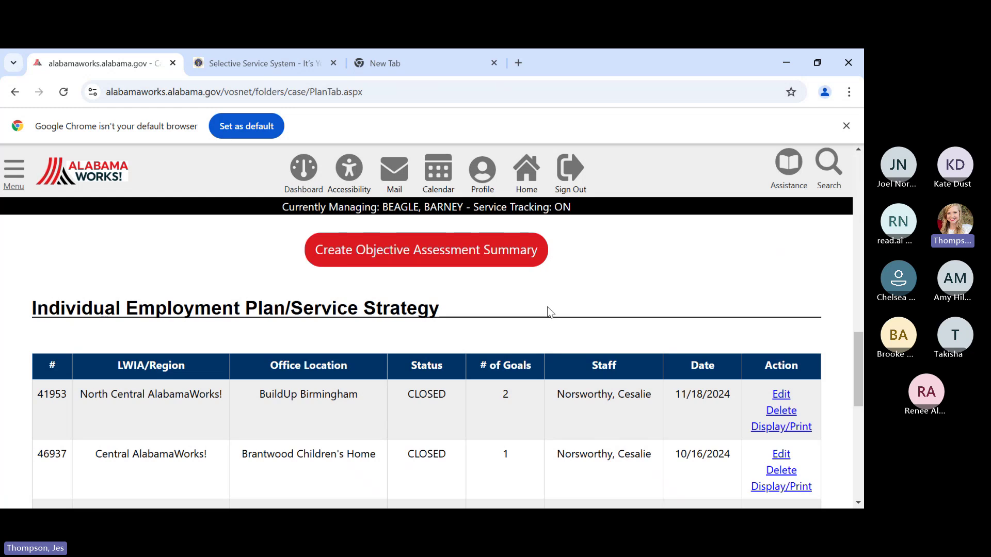
pyautogui.scroll(-4, 535, 303)
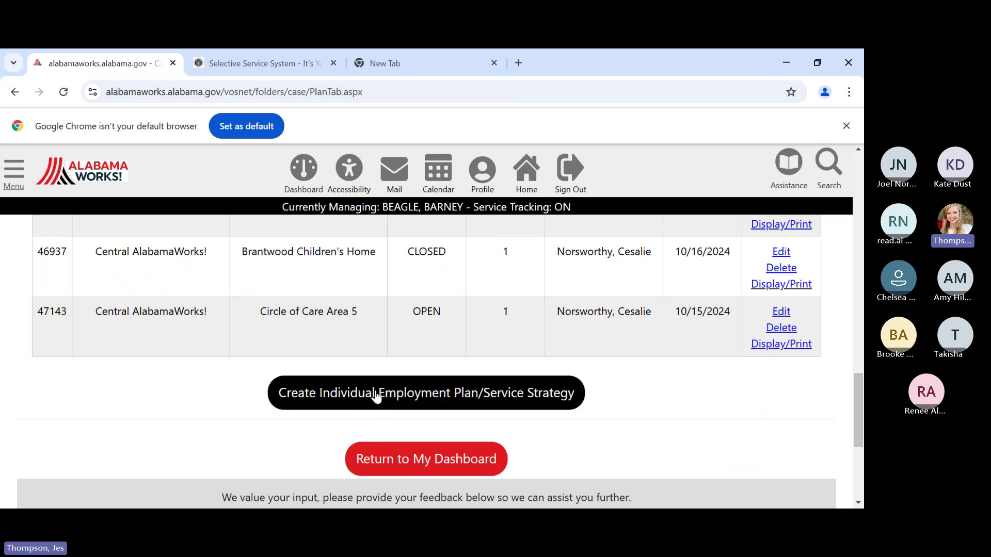
pyautogui.click(395, 398)
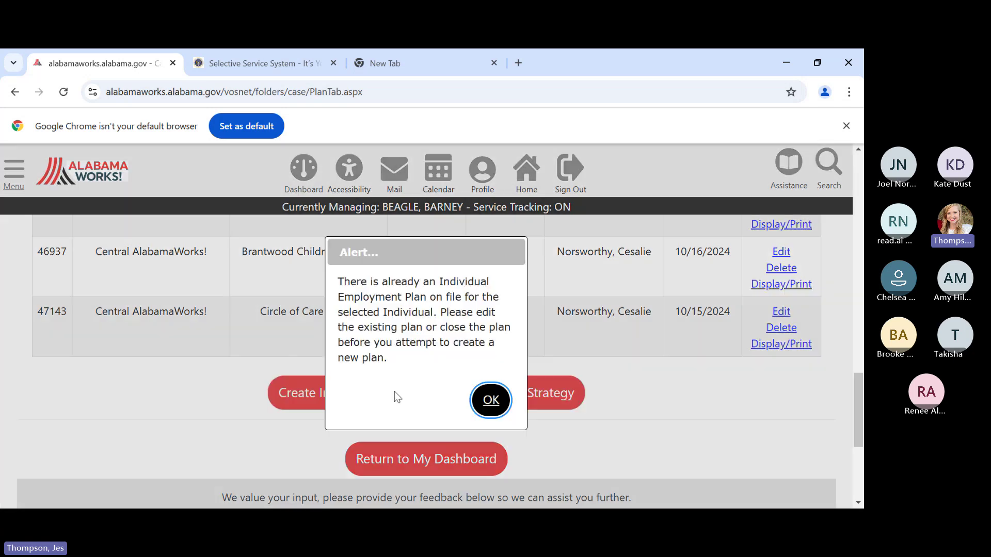
pyautogui.click(486, 403)
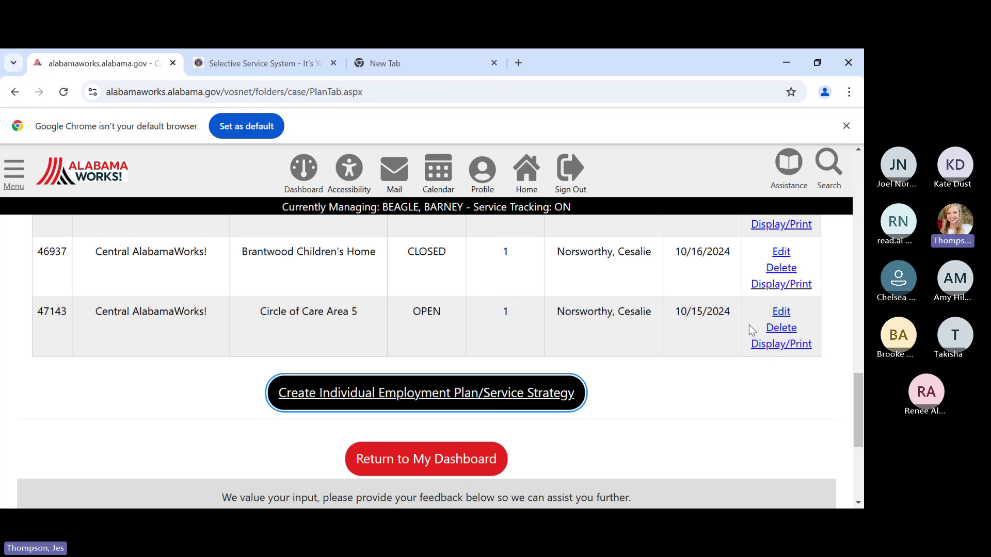
pyautogui.click(780, 328)
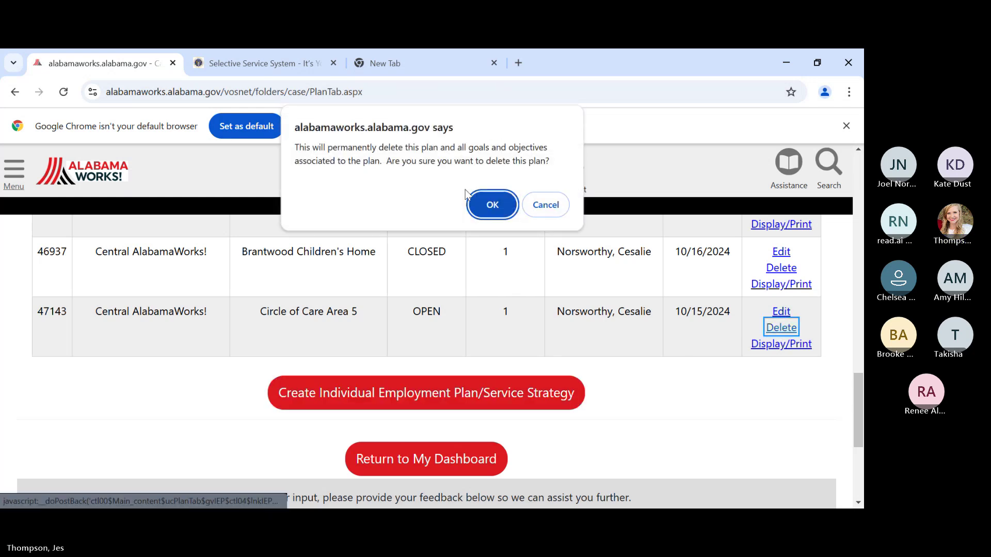
pyautogui.click(481, 206)
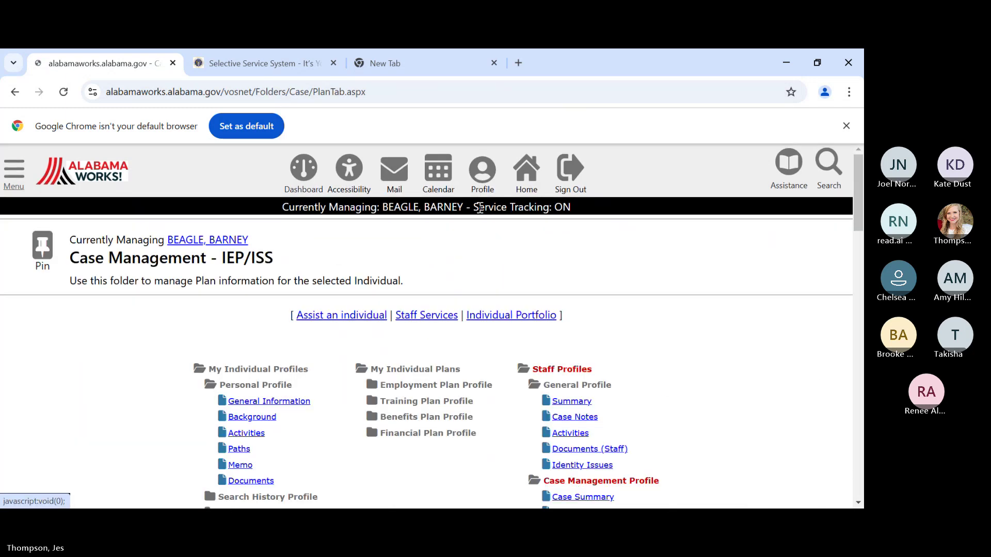
pyautogui.scroll(-10, 521, 278)
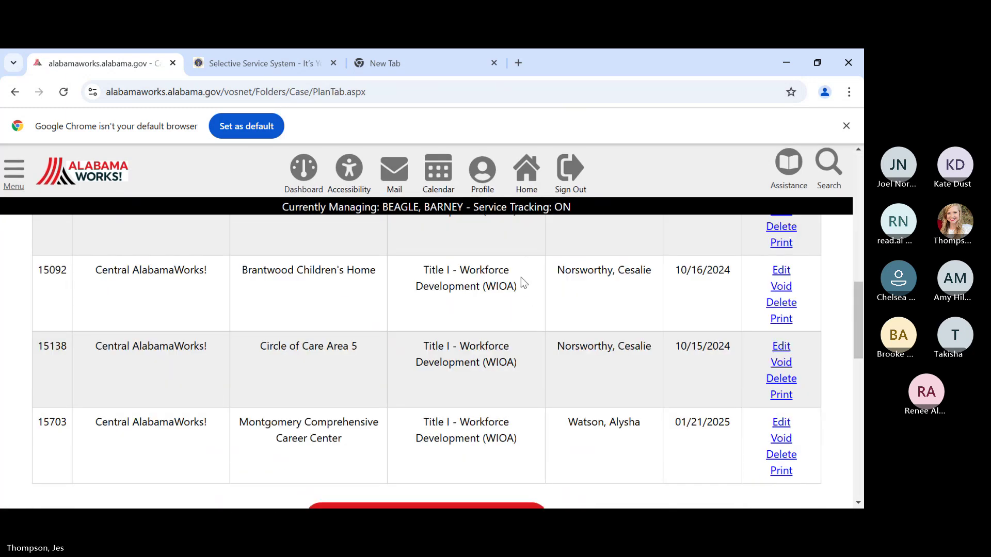
pyautogui.scroll(-8, 521, 279)
pyautogui.scroll(2, 457, 352)
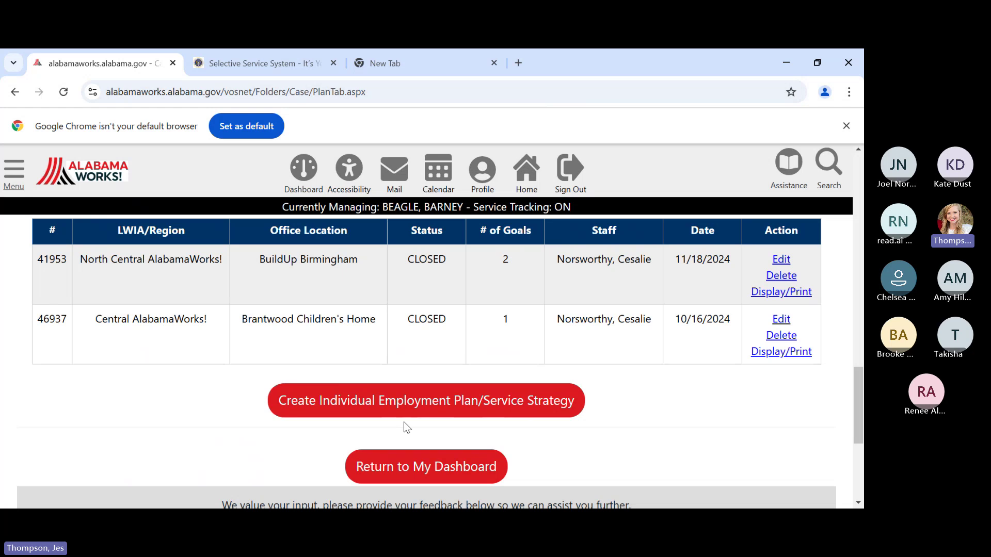
# - Create a new Individual Employment Plan and scroll down to its Plan Information fields
pyautogui.click(415, 409)
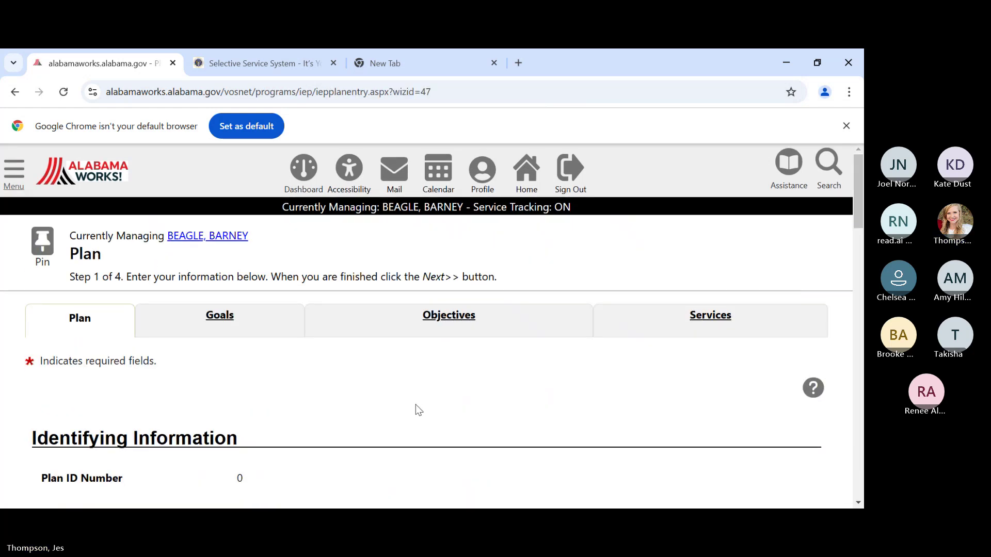
pyautogui.scroll(-1, 416, 408)
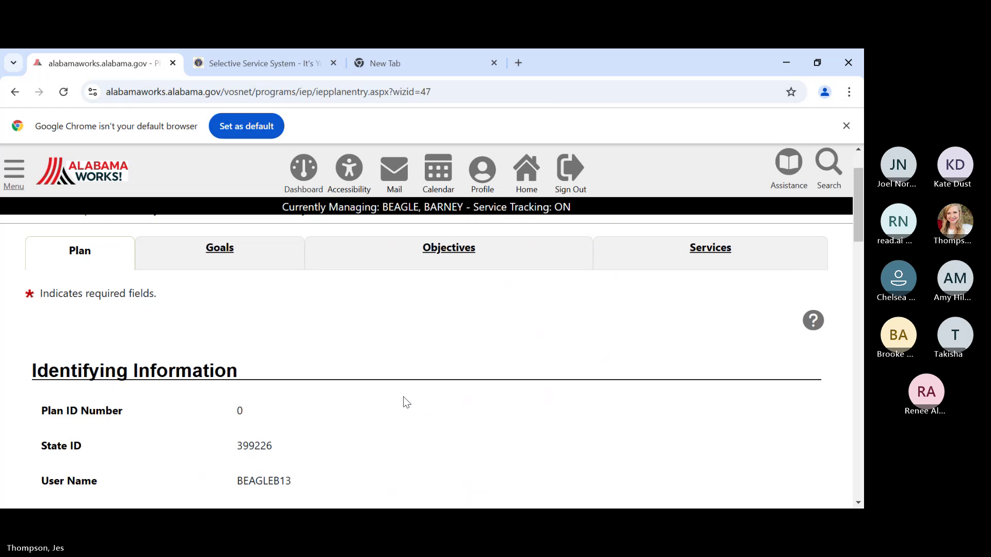
pyautogui.scroll(-1, 405, 399)
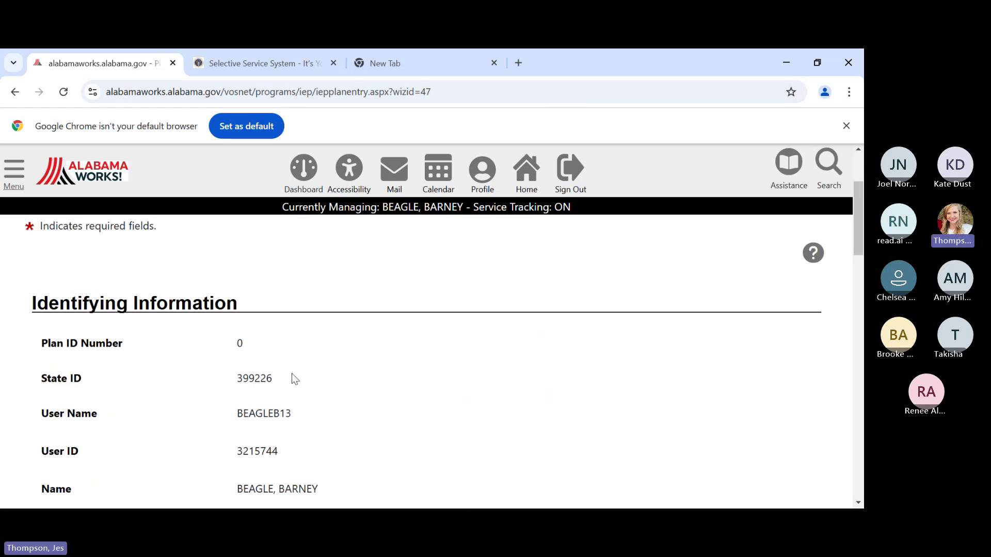
pyautogui.scroll(-2, 454, 412)
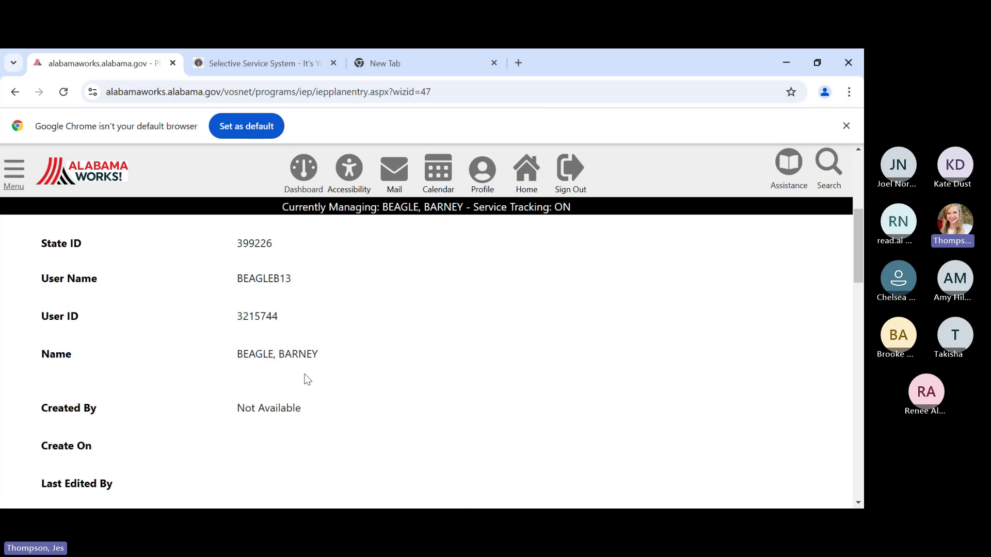
pyautogui.scroll(-2, 305, 379)
pyautogui.scroll(-3, 305, 380)
pyautogui.scroll(-1, 254, 347)
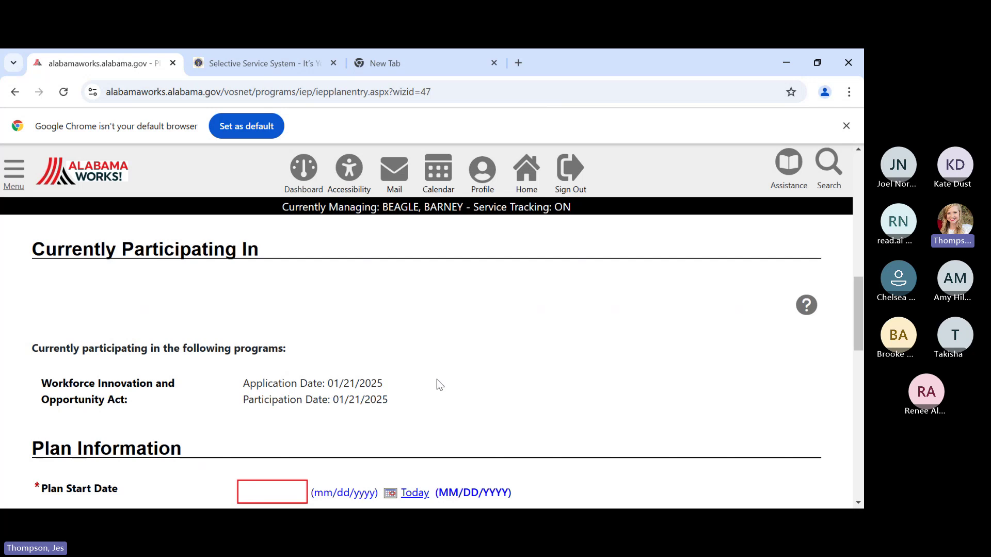
pyautogui.scroll(-2, 479, 385)
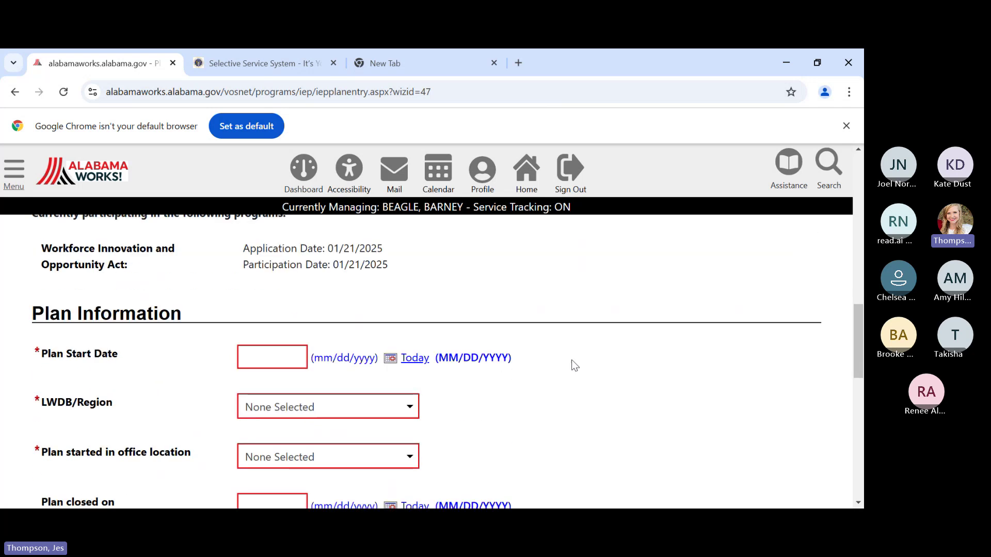
pyautogui.scroll(-1, 579, 365)
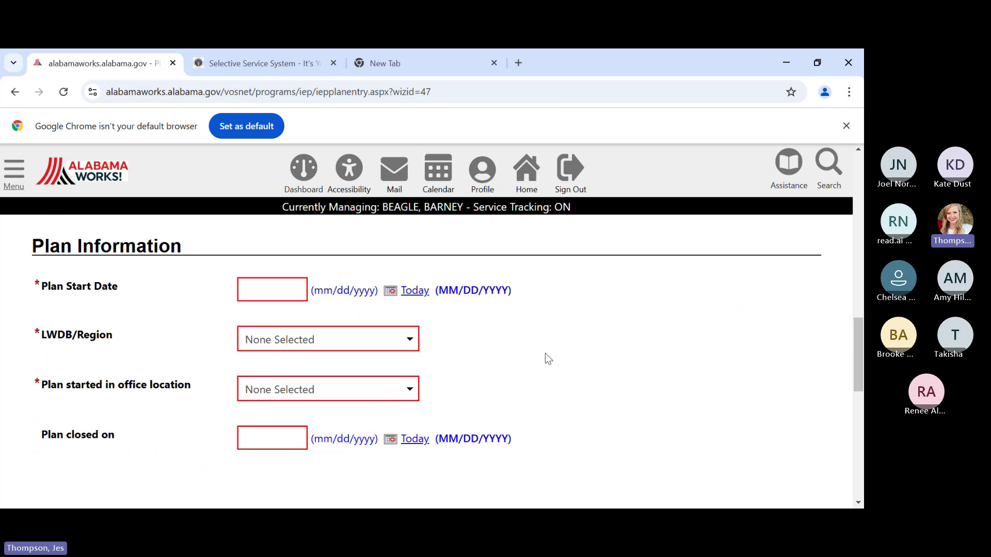
# - Set plan start date 01/21/2025, region Central AlabamaWorks!, and office Montgomery Comprehensive Career Center
pyautogui.click(269, 284)
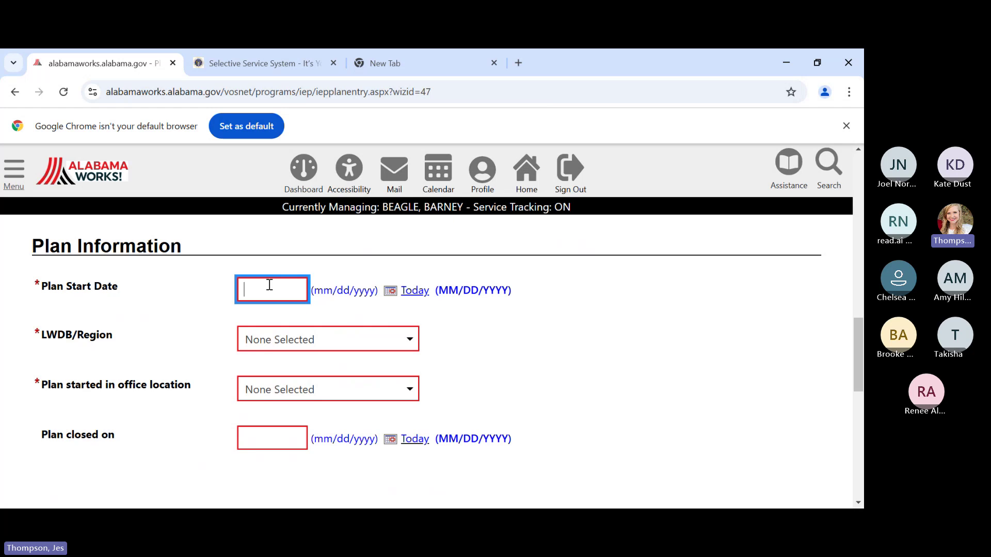
pyautogui.write('01/21/2025')
pyautogui.press('Tab')
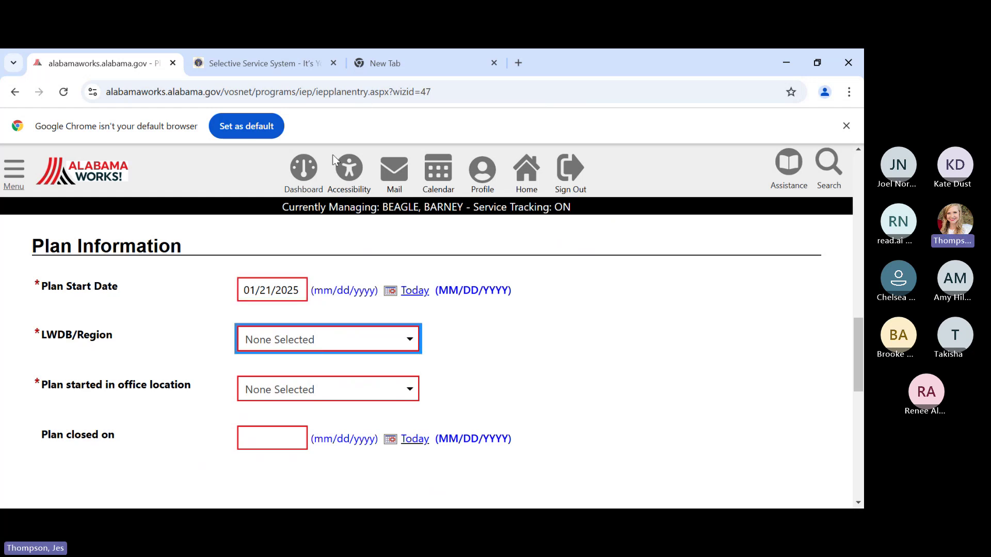
pyautogui.press('Down')
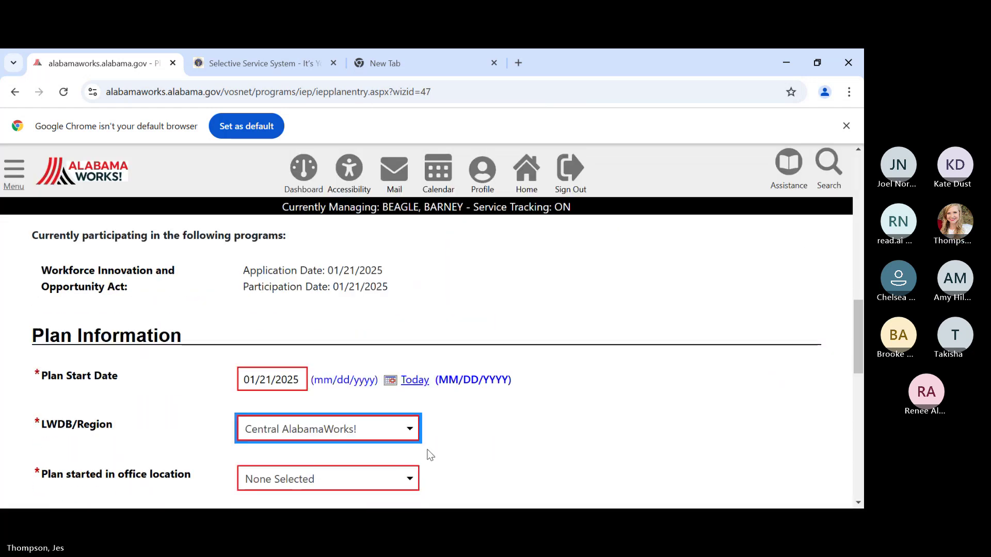
pyautogui.scroll(-1, 429, 454)
pyautogui.press('Tab')
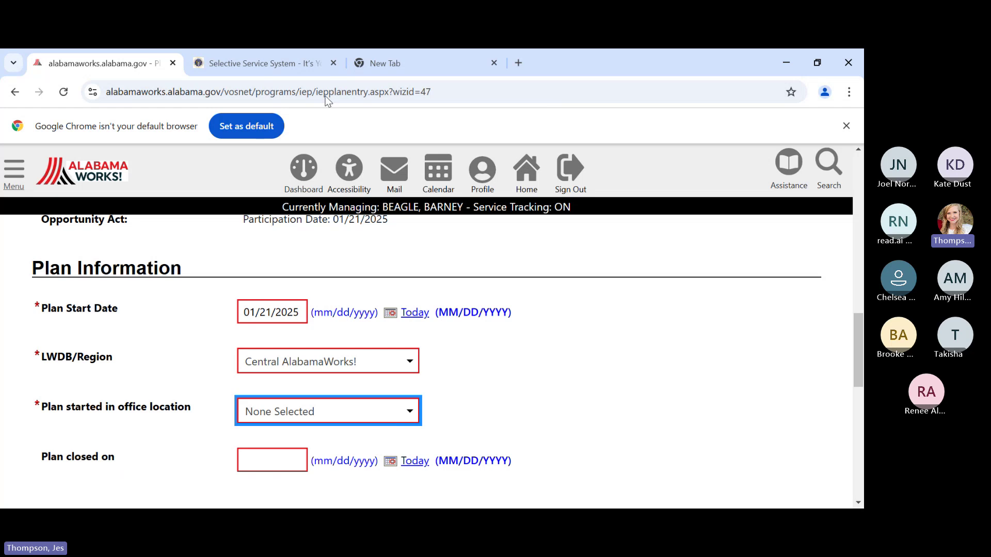
pyautogui.press('Down')
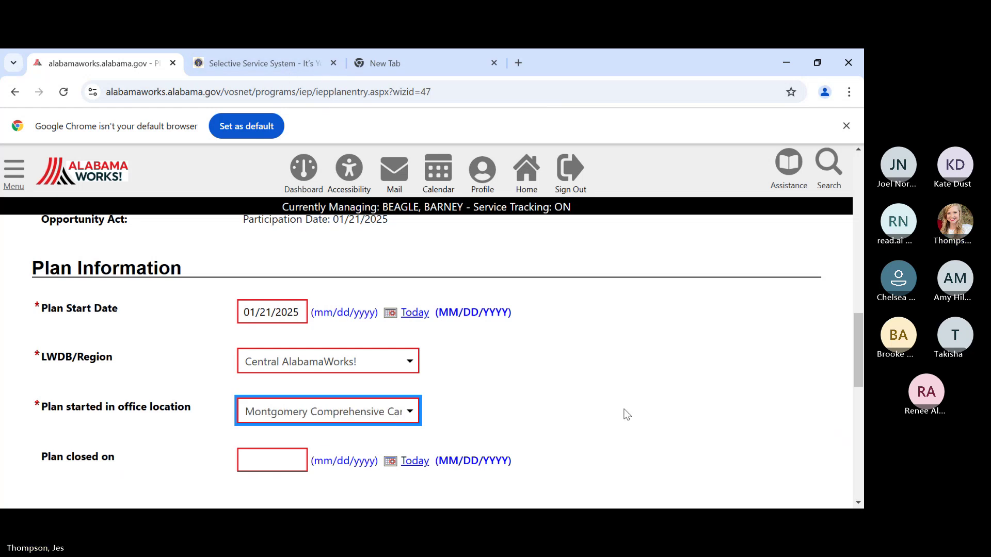
pyautogui.click(626, 414)
pyautogui.scroll(-2, 622, 403)
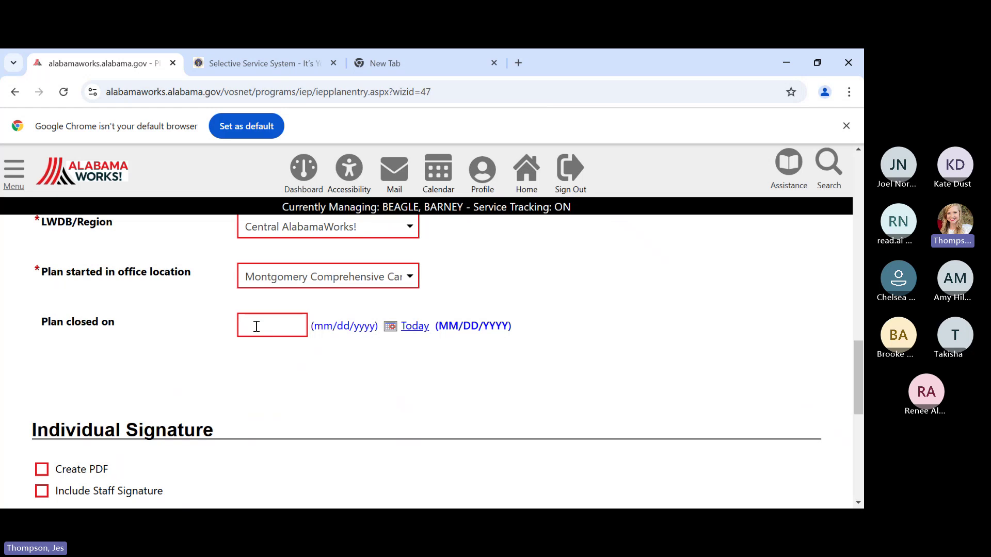
# - Clear the Plan closed on date back to blank and submit the plan details
pyautogui.click(257, 327)
pyautogui.write('01')
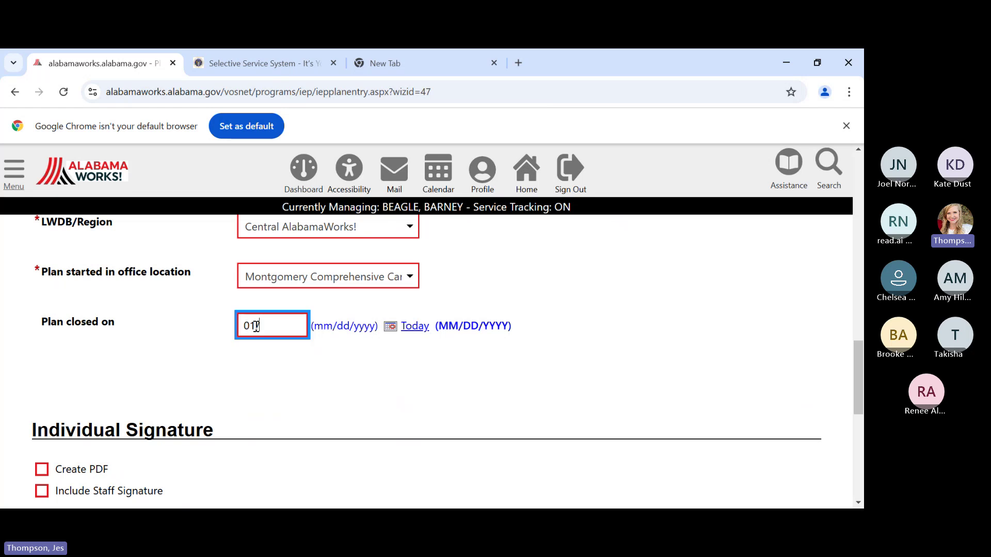
pyautogui.write('/21/2025')
pyautogui.click(341, 363)
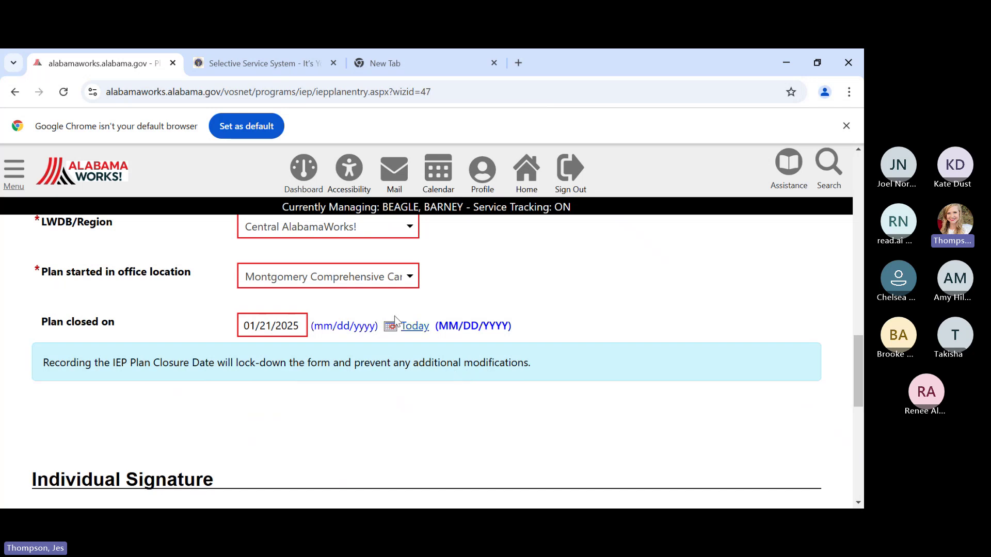
pyautogui.moveTo(303, 328); pyautogui.dragTo(244, 330)
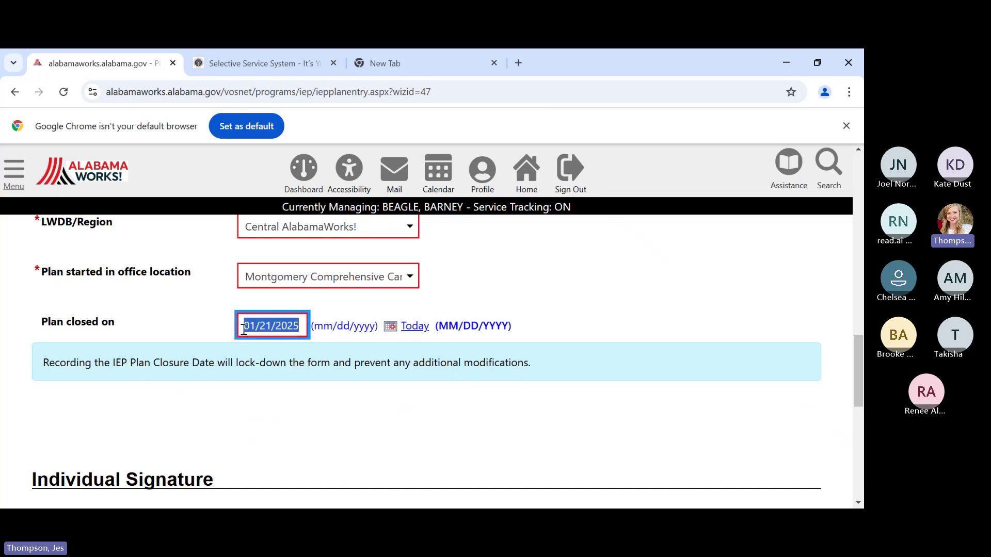
pyautogui.press('BackSpace')
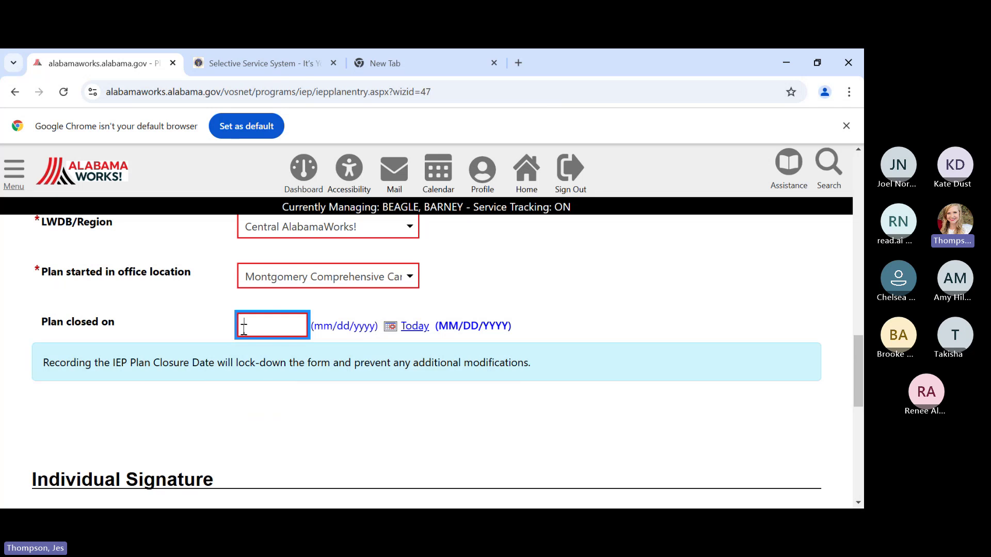
pyautogui.click(245, 421)
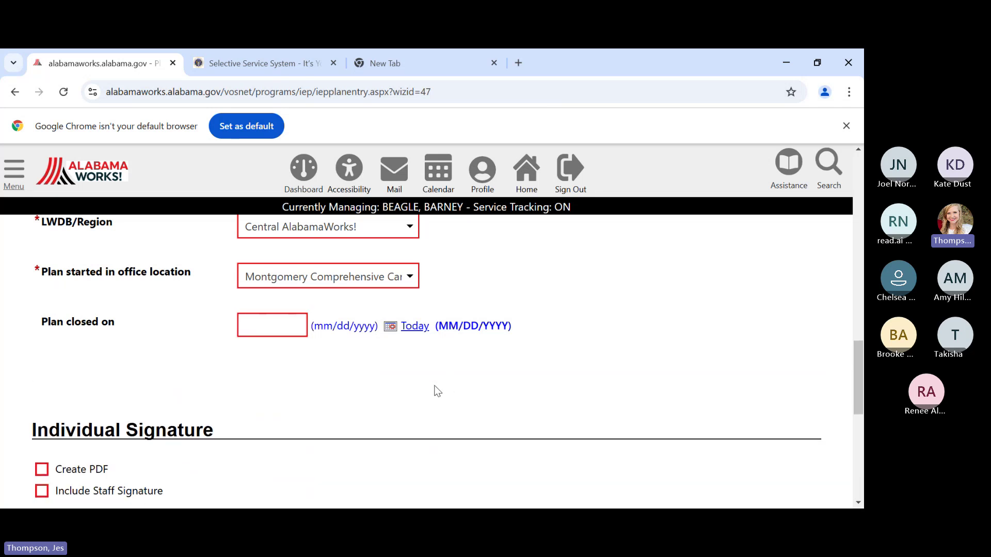
pyautogui.scroll(-3, 436, 391)
pyautogui.click(444, 456)
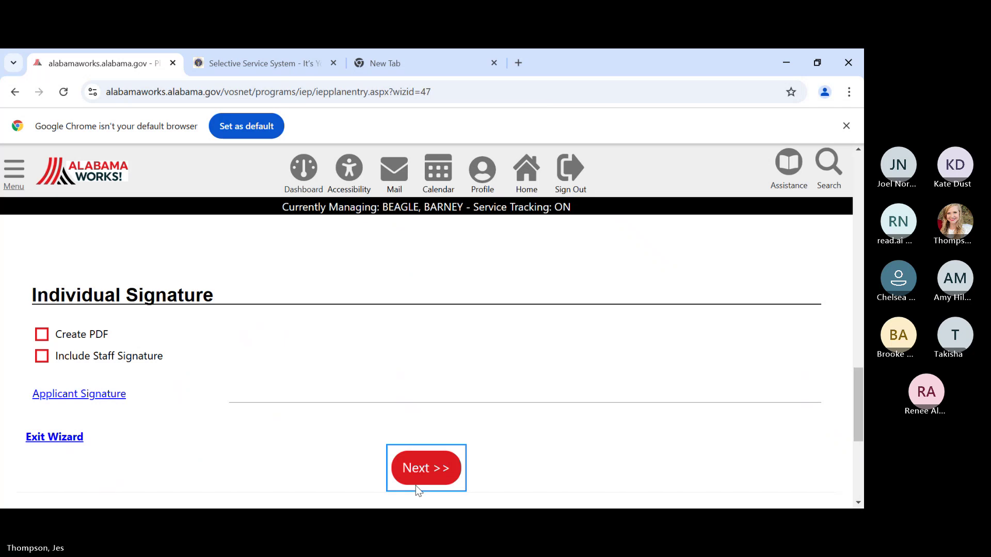
# - Advance the plan wizard to step 2, Goals, and view the empty IEP/ISS Goals table
pyautogui.click(420, 476)
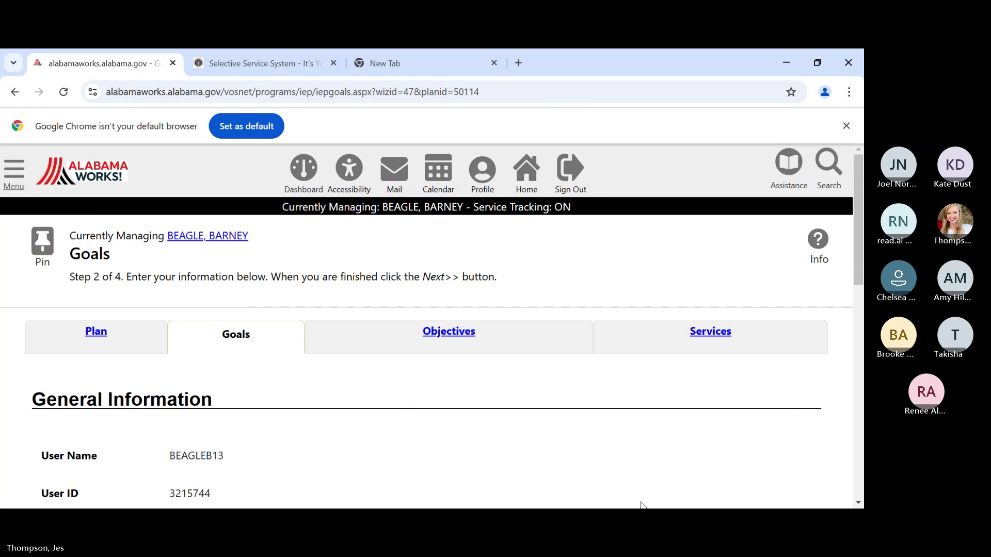
pyautogui.scroll(-1, 459, 431)
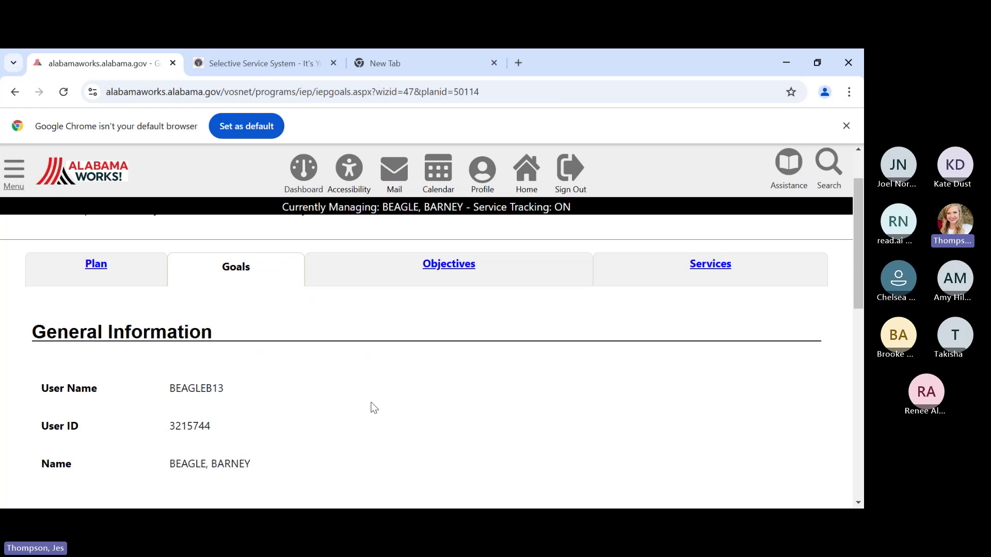
pyautogui.scroll(-3, 307, 402)
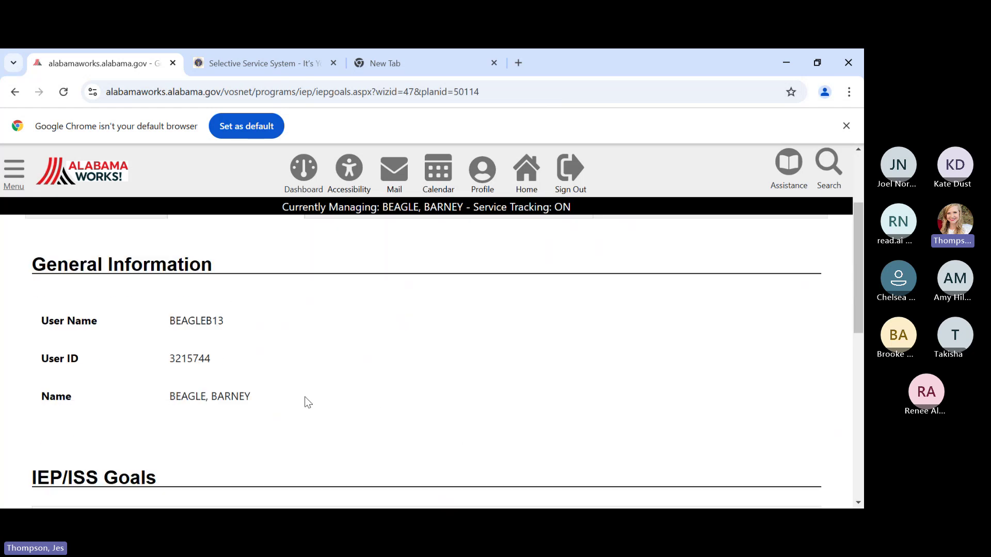
pyautogui.scroll(-1, 306, 397)
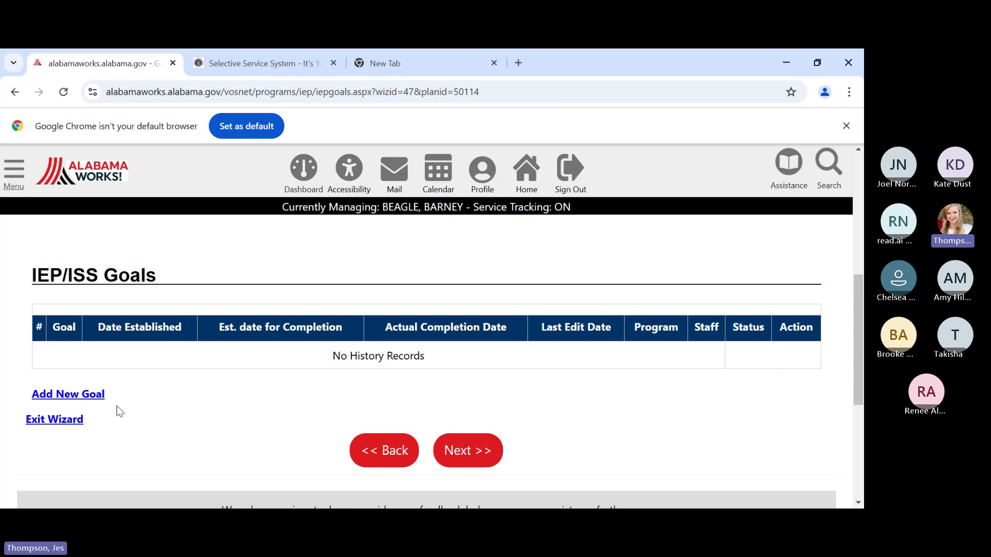
# - Add a new goal affiliated with Title I - Workforce Development (WIOA)
pyautogui.click(60, 396)
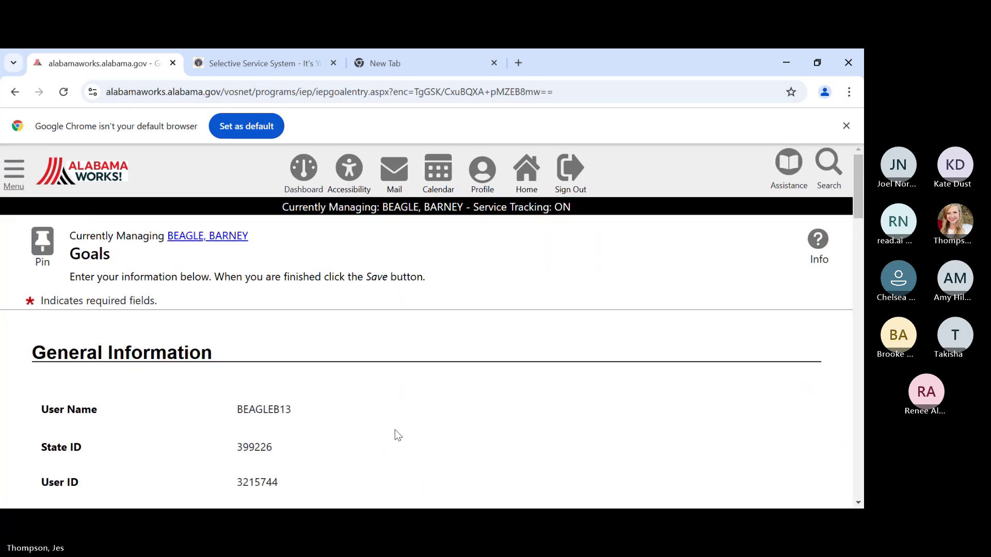
pyautogui.scroll(-4, 395, 432)
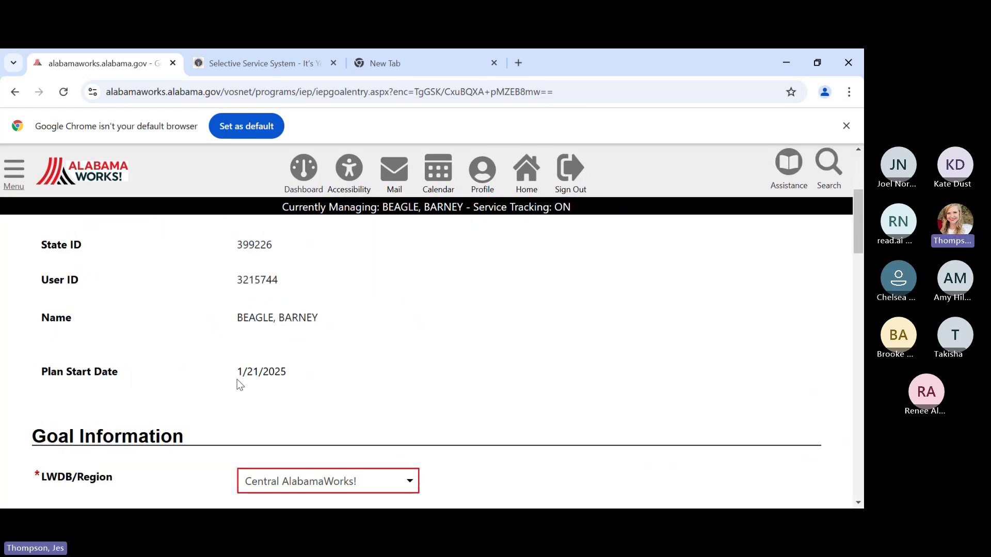
pyautogui.scroll(-3, 360, 358)
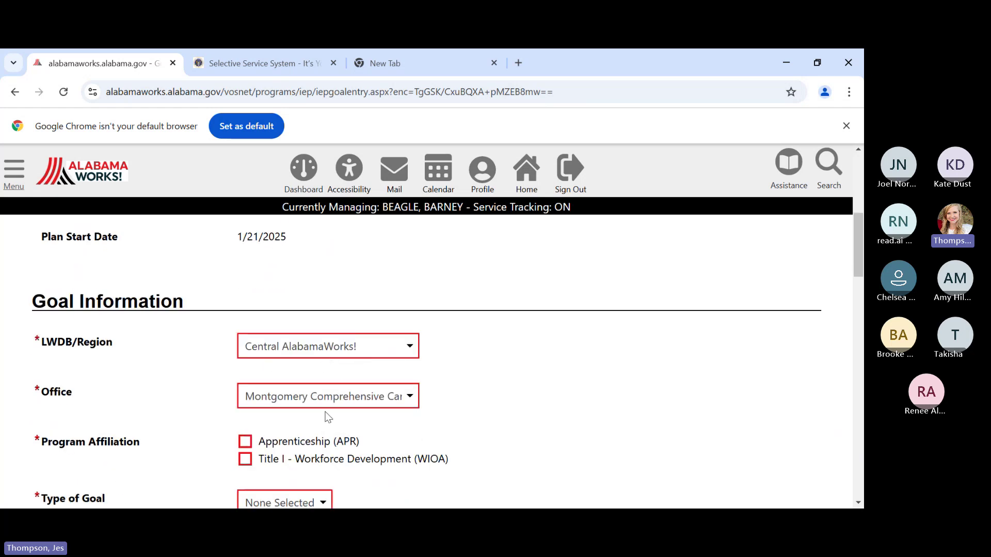
pyautogui.scroll(-1, 465, 413)
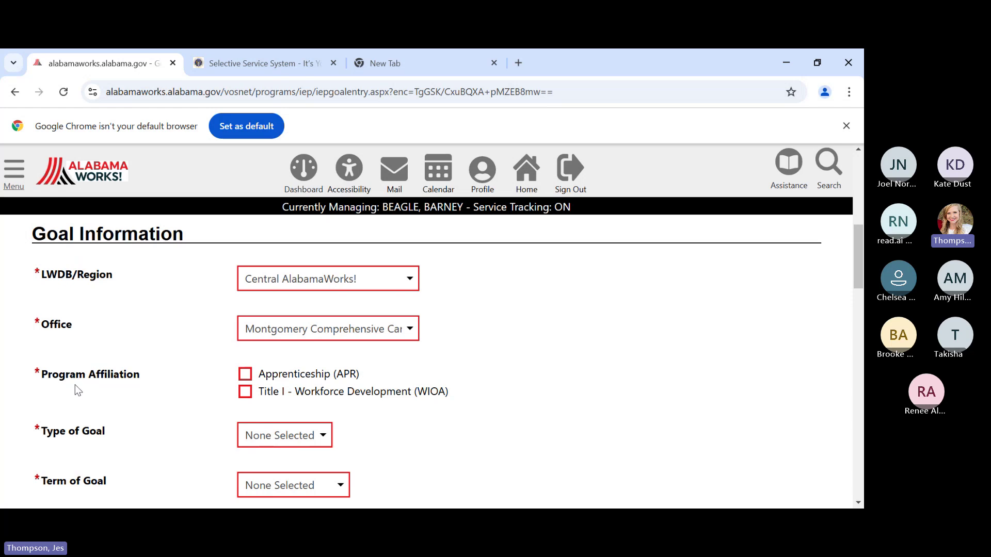
pyautogui.click(245, 393)
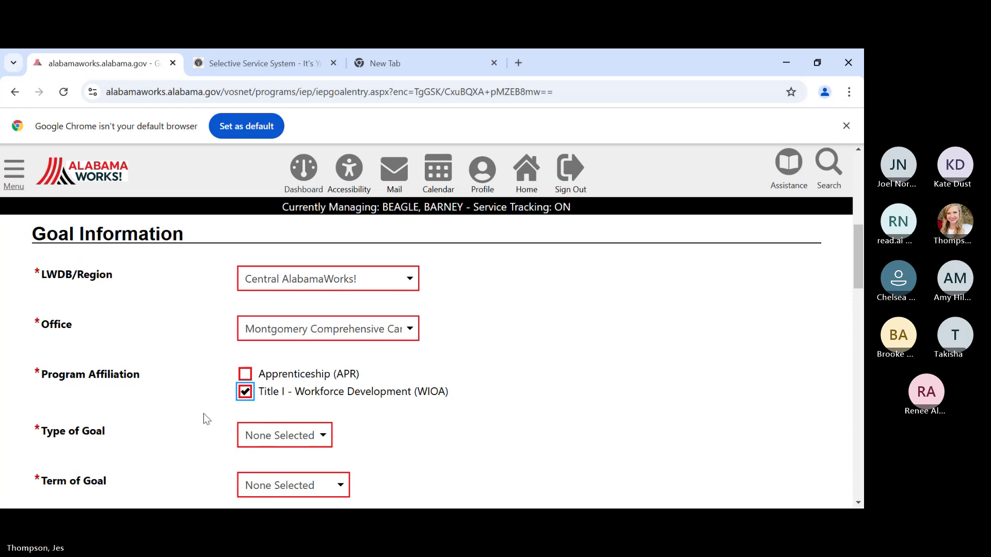
# - Make it a Short Term Schooling goal with the description 'GED Attainment'
pyautogui.scroll(-1, 198, 413)
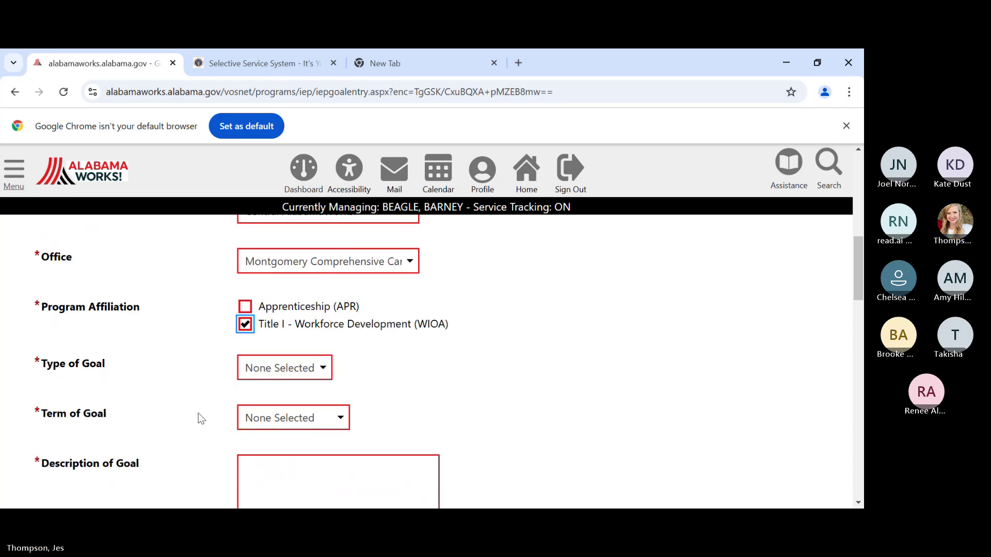
pyautogui.click(268, 381)
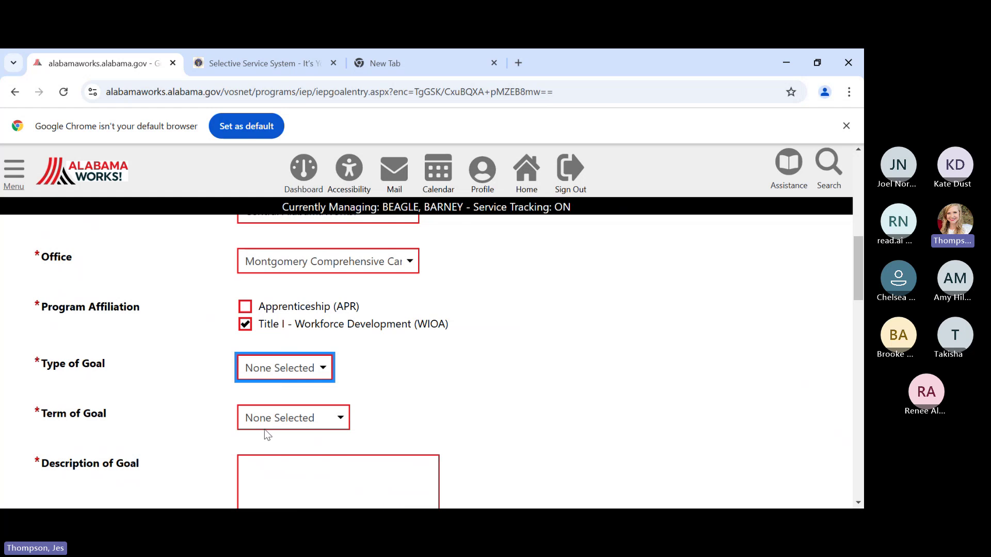
pyautogui.click(268, 452)
pyautogui.click(285, 424)
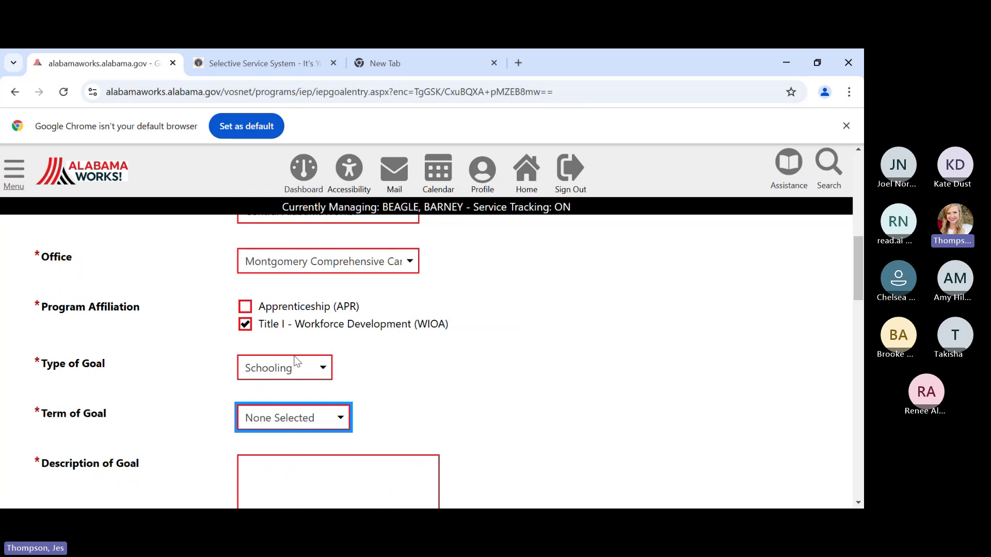
pyautogui.press('Down')
pyautogui.click(473, 423)
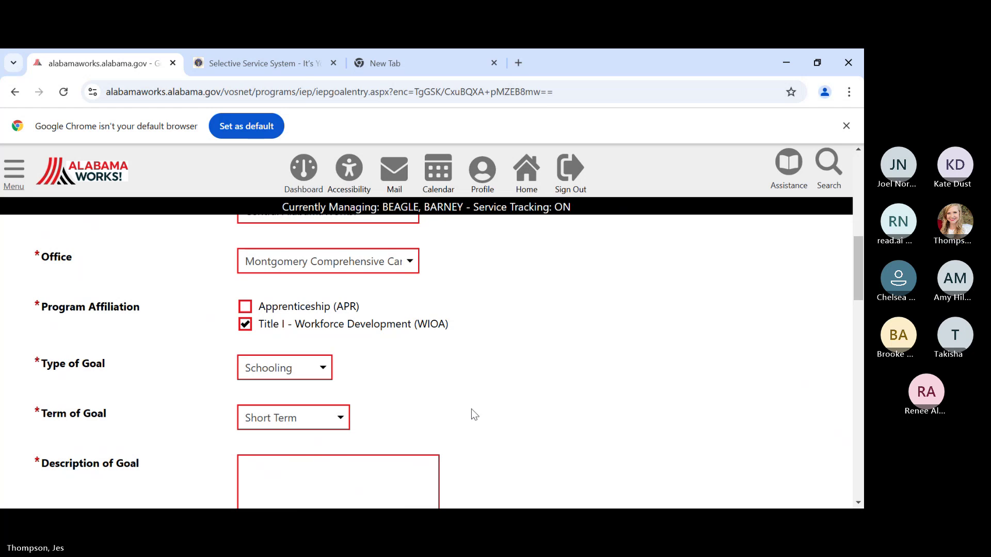
pyautogui.scroll(-1, 464, 408)
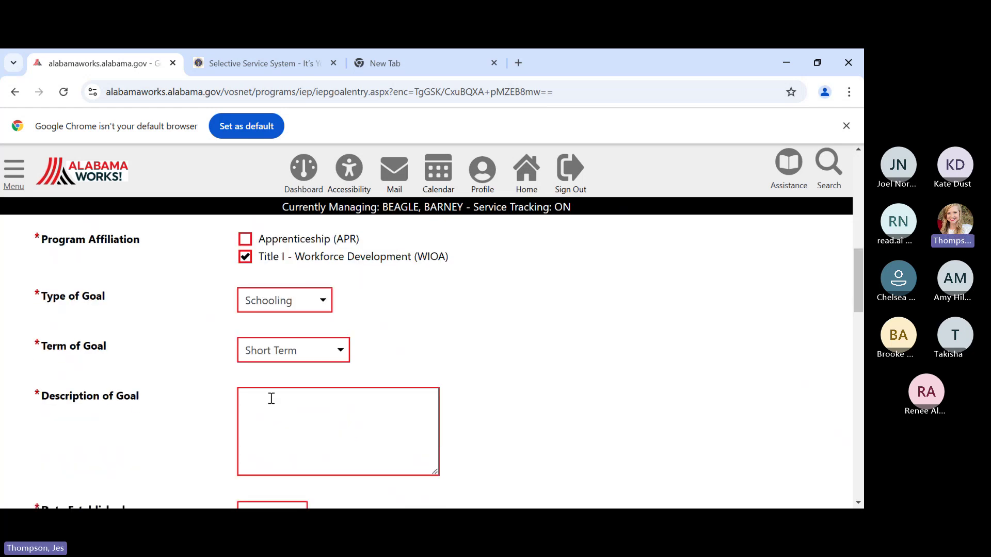
pyautogui.click(271, 398)
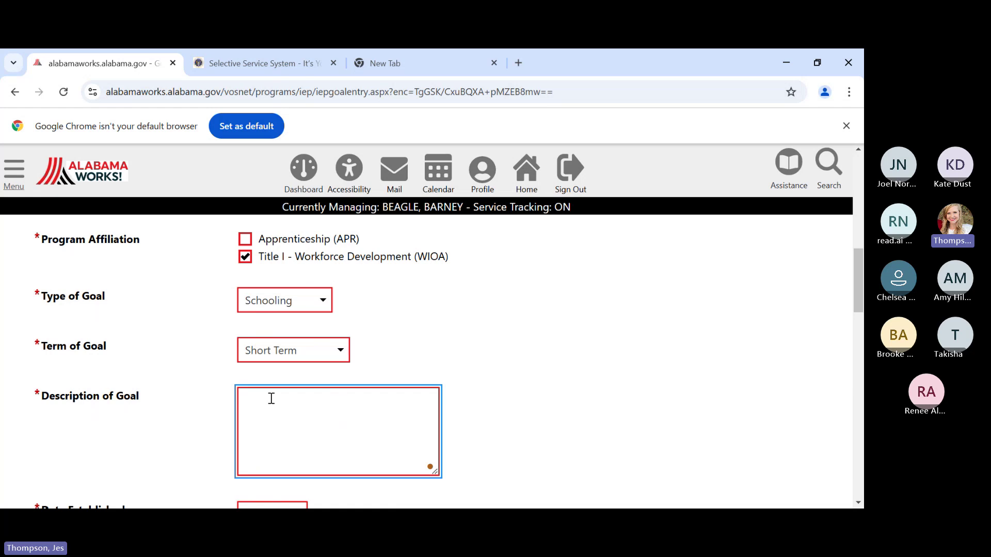
pyautogui.write('GED Attainment')
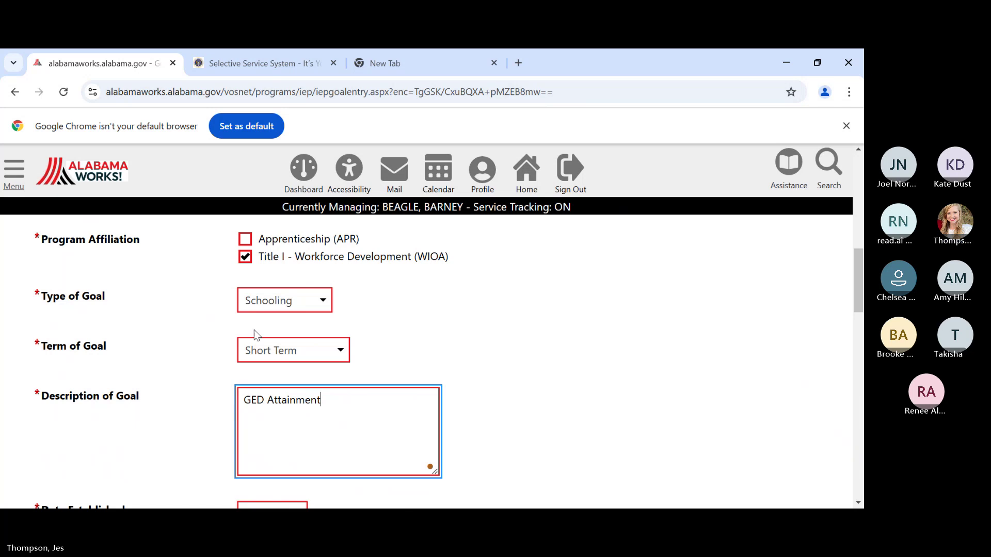
pyautogui.scroll(-4, 255, 334)
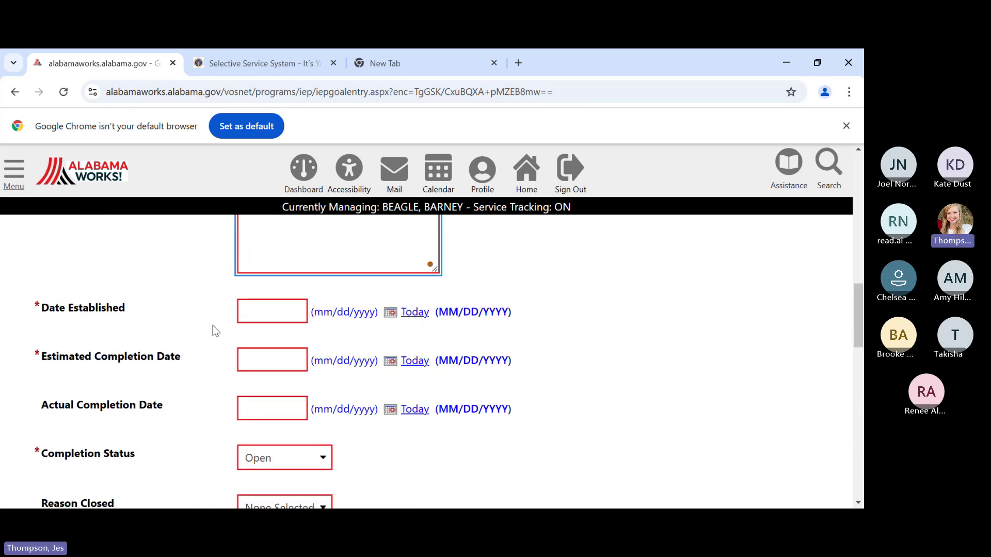
# - Set Date Established to 01/21/2025 and Estimated Completion Date to 07/21/2025
pyautogui.click(257, 309)
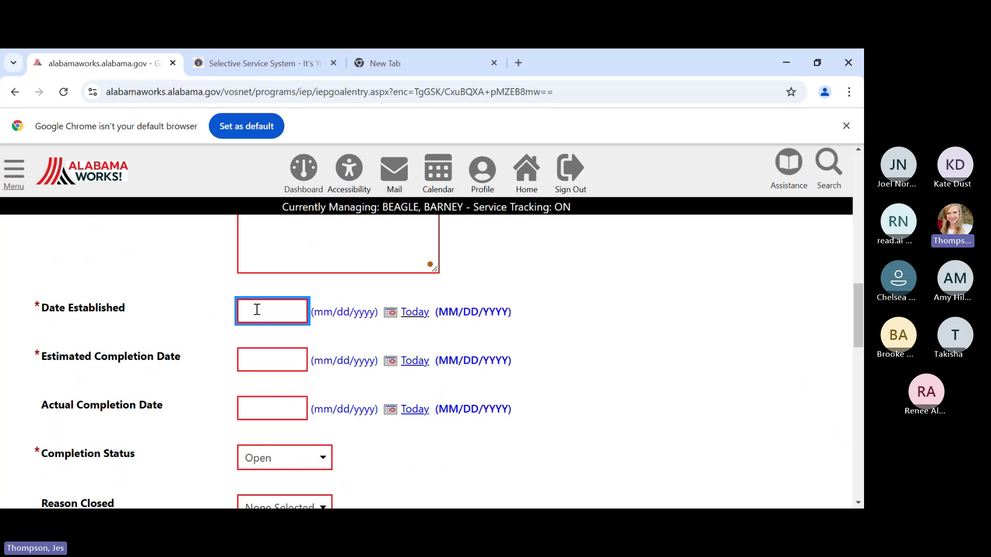
pyautogui.write('01/21/2025')
pyautogui.click(254, 363)
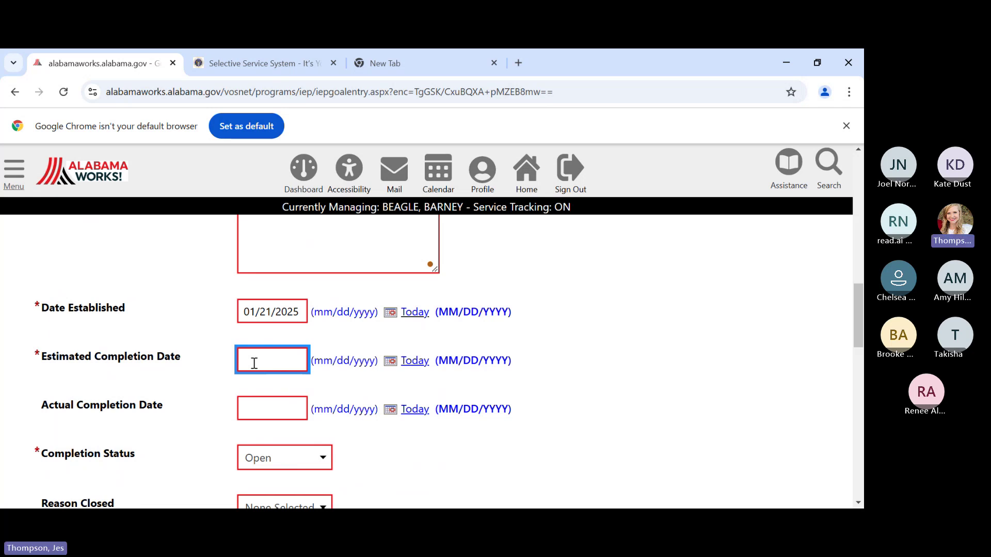
pyautogui.write('07/')
pyautogui.write('21/2025')
# - Save the new GED Attainment goal
pyautogui.scroll(-1, 349, 452)
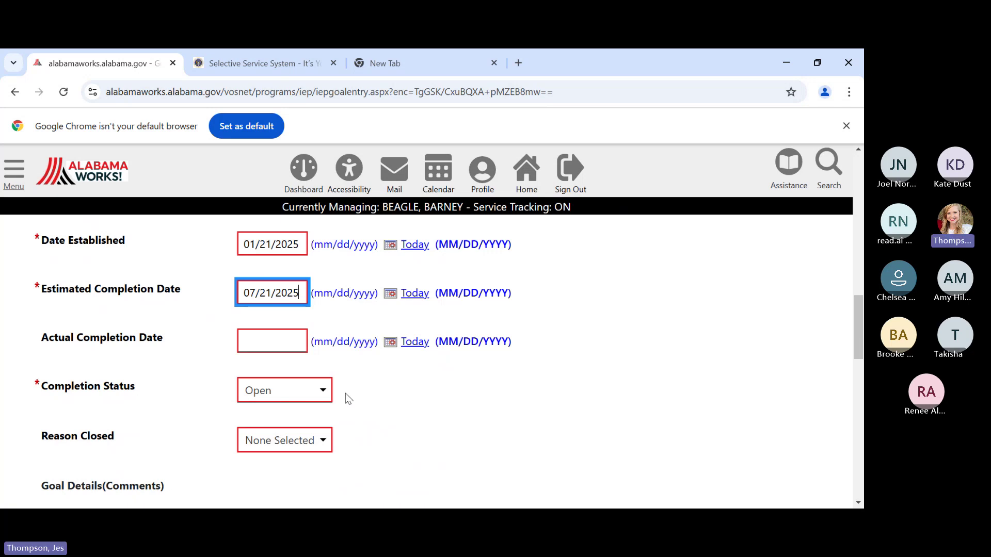
pyautogui.scroll(-5, 347, 392)
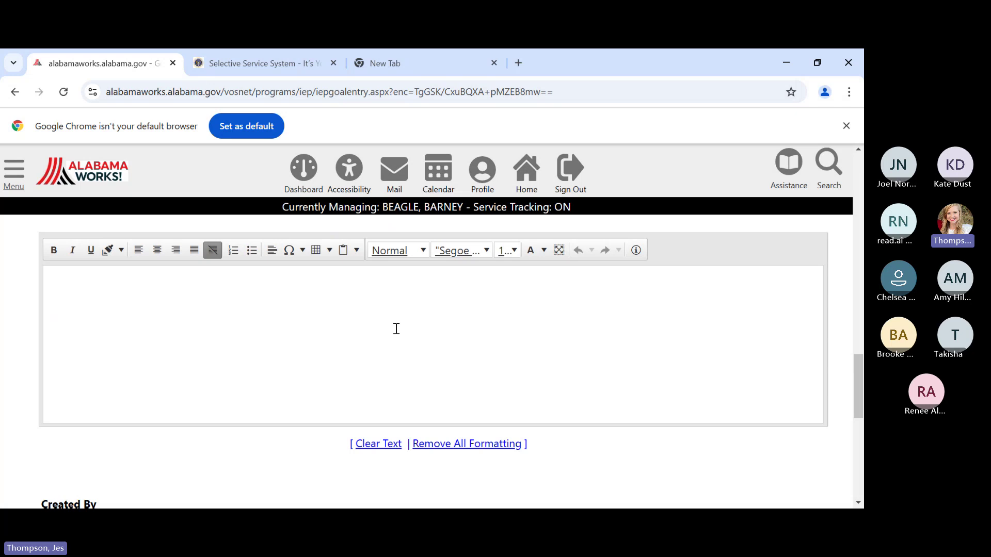
pyautogui.scroll(-5, 396, 328)
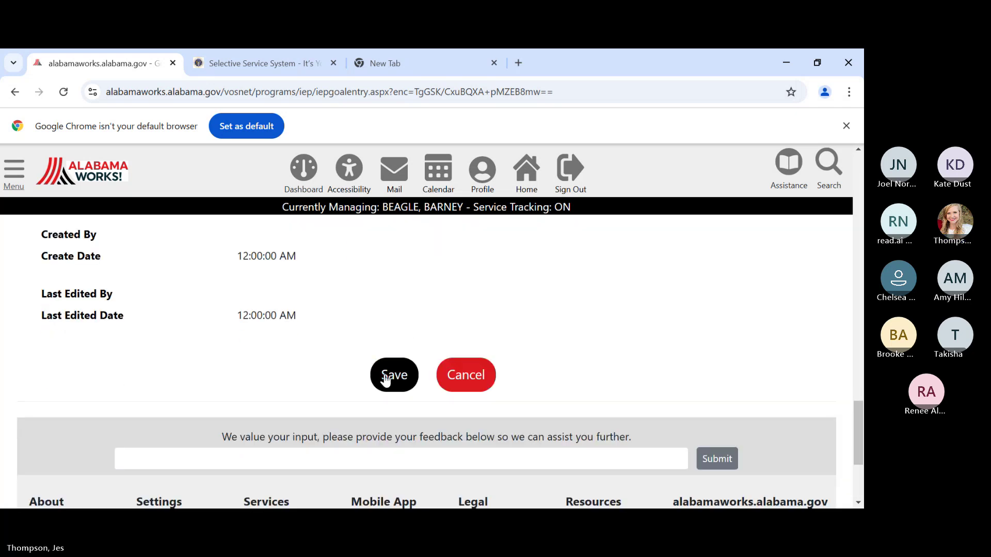
pyautogui.click(392, 375)
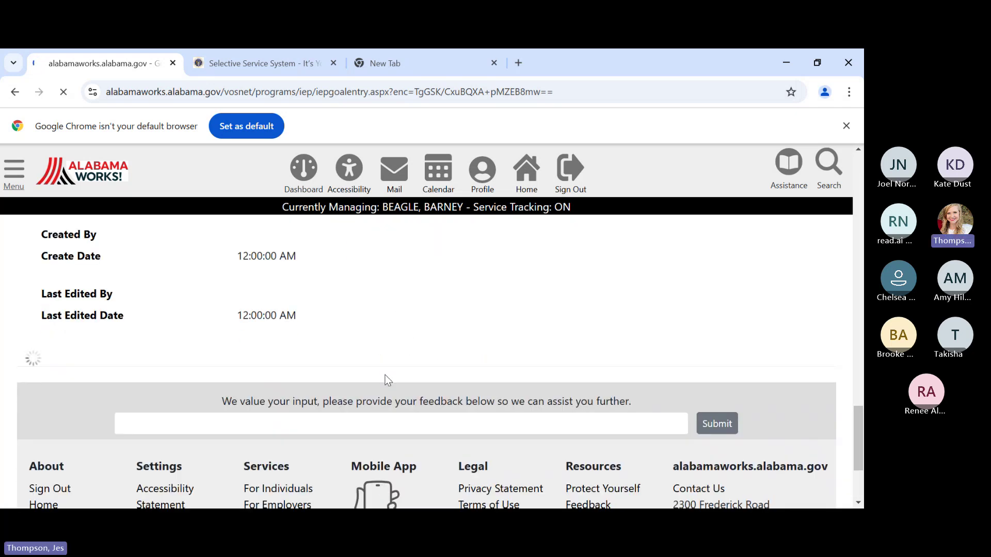
# - Check the saved Schooling - GED Attainment goal, then advance to the empty Objectives step (3 of 4)
pyautogui.scroll(-8, 388, 380)
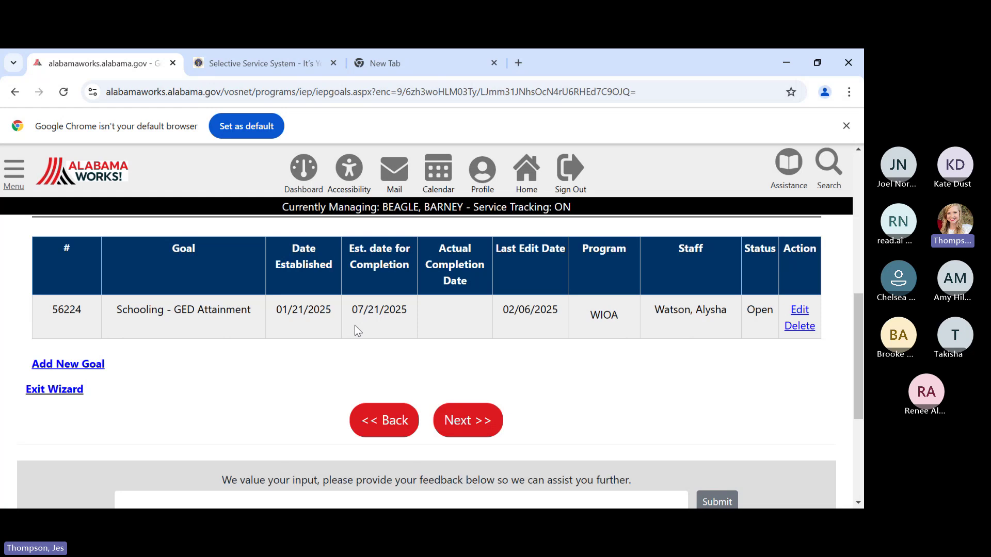
pyautogui.scroll(-1, 357, 325)
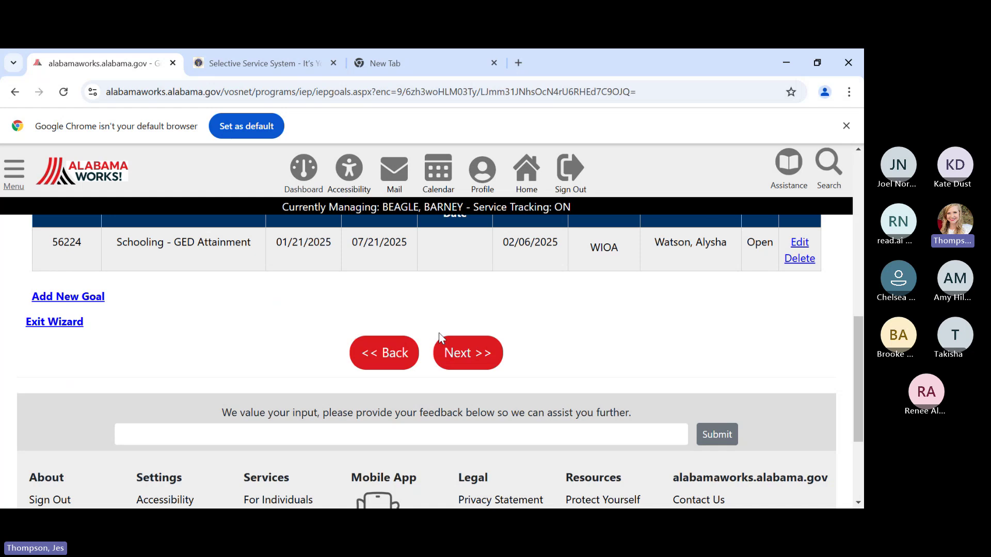
pyautogui.click(467, 353)
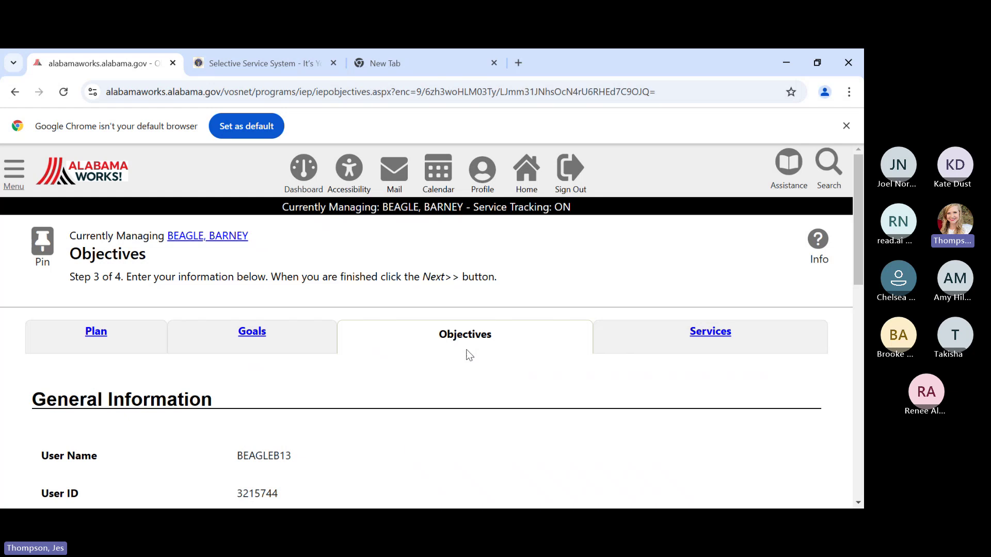
pyautogui.scroll(-3, 469, 355)
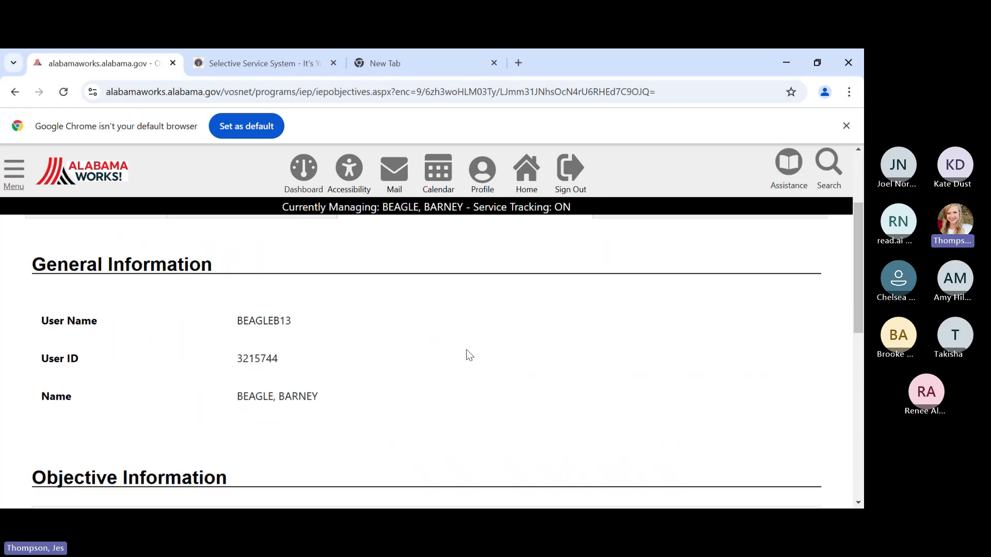
pyautogui.scroll(-6, 468, 355)
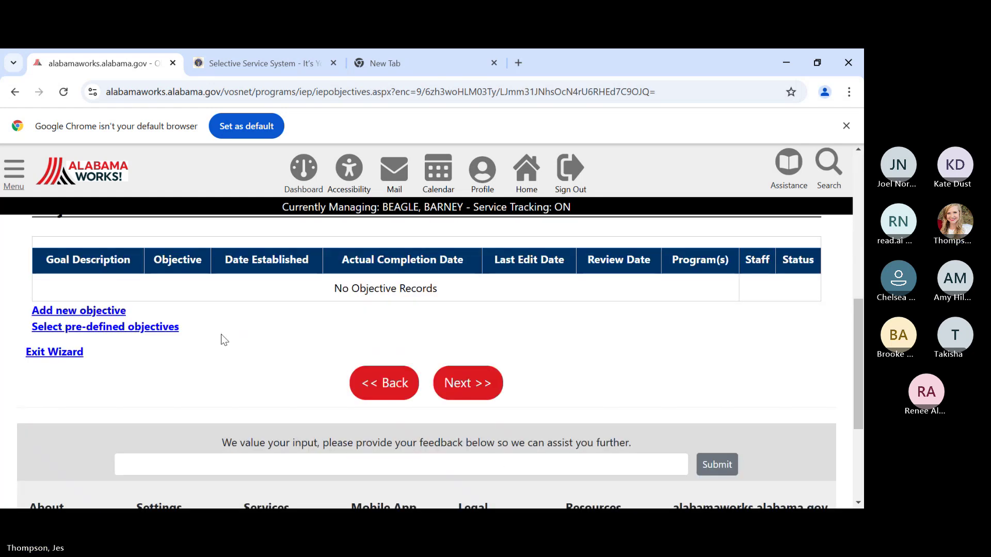
# - Add a new objective tied to the GED Attainment goal under Title I WIOA
pyautogui.click(92, 312)
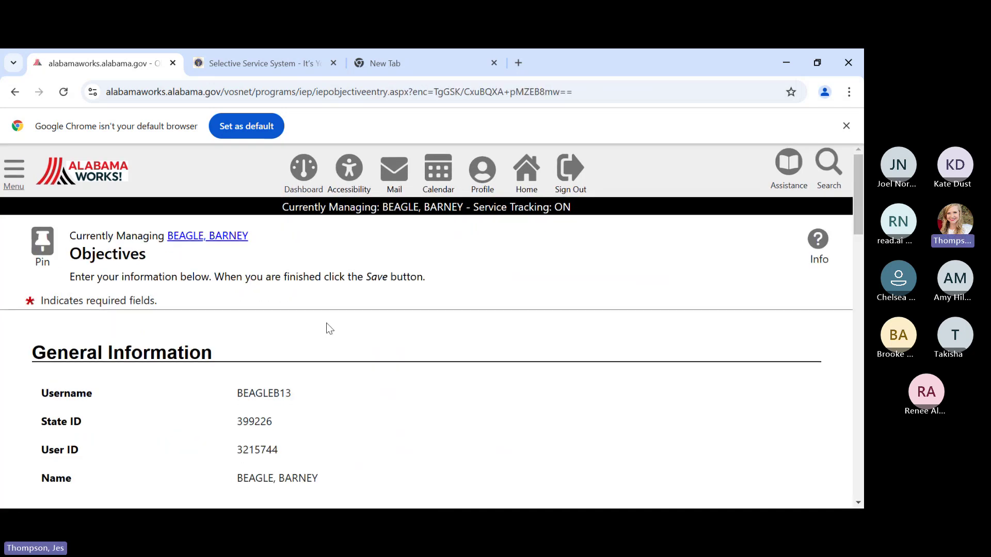
pyautogui.scroll(-2, 511, 352)
pyautogui.scroll(-3, 511, 352)
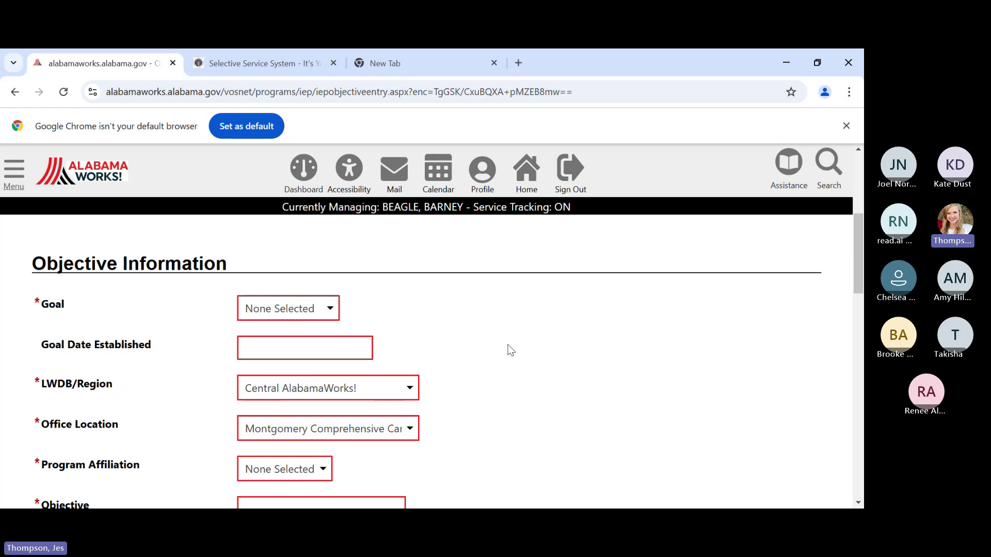
pyautogui.click(282, 316)
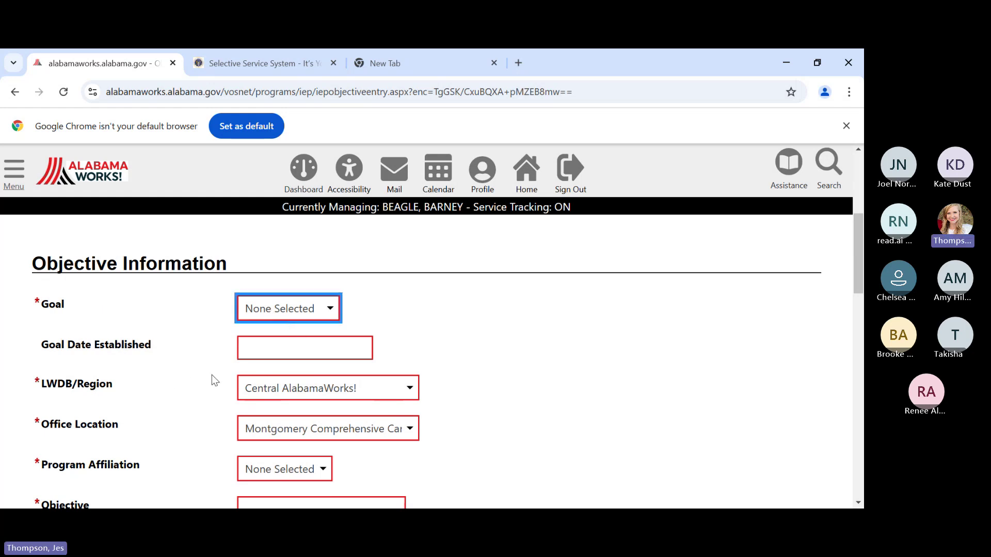
pyautogui.press('Down')
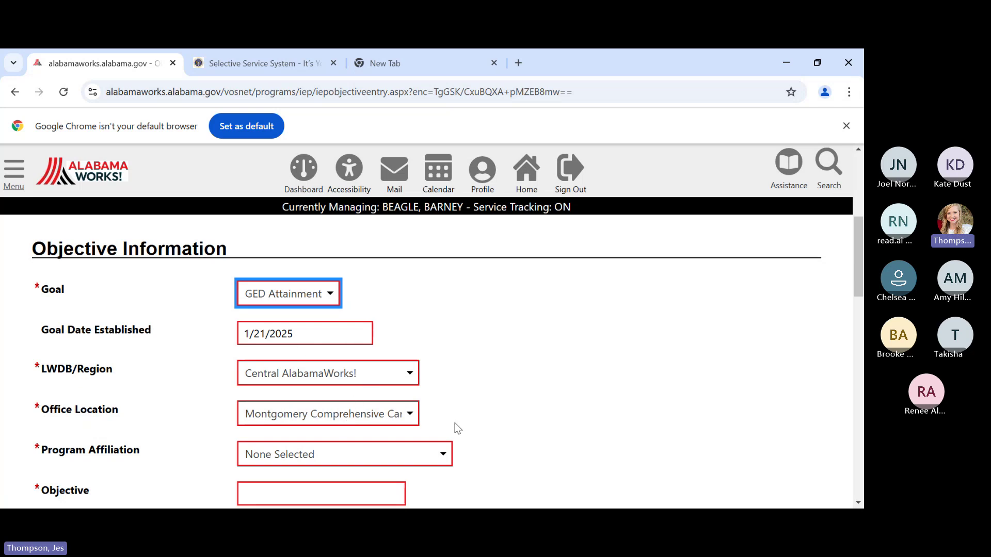
pyautogui.scroll(-2, 499, 426)
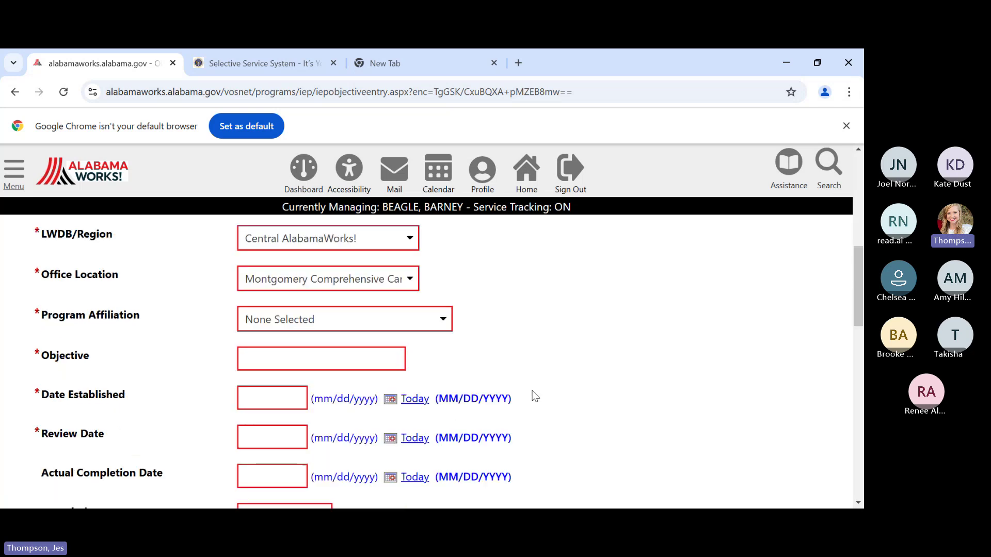
pyautogui.click(404, 324)
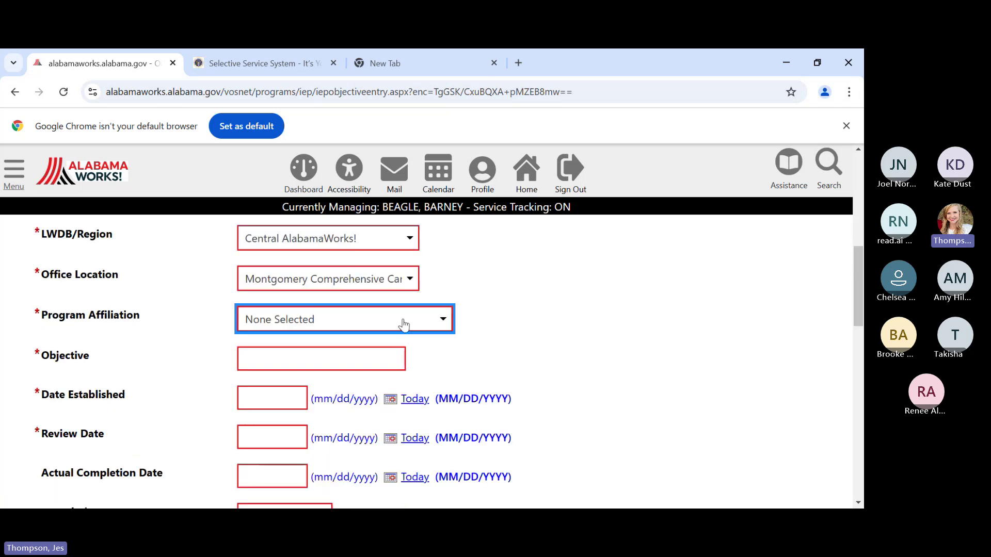
pyautogui.click(381, 362)
# - Name the objective 'GED Completion' with a Date Established of 01/21/2025
pyautogui.scroll(-3, 148, 383)
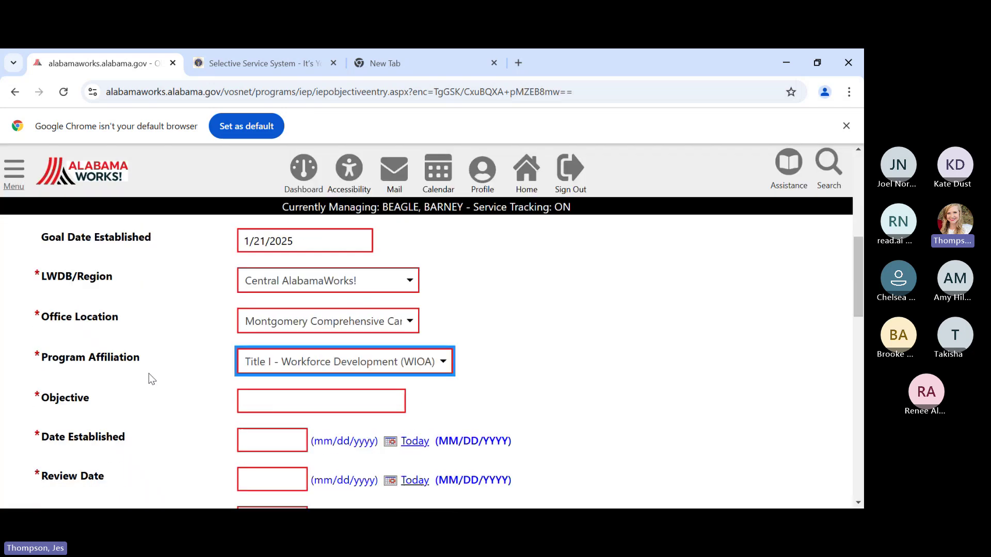
pyautogui.click(278, 338)
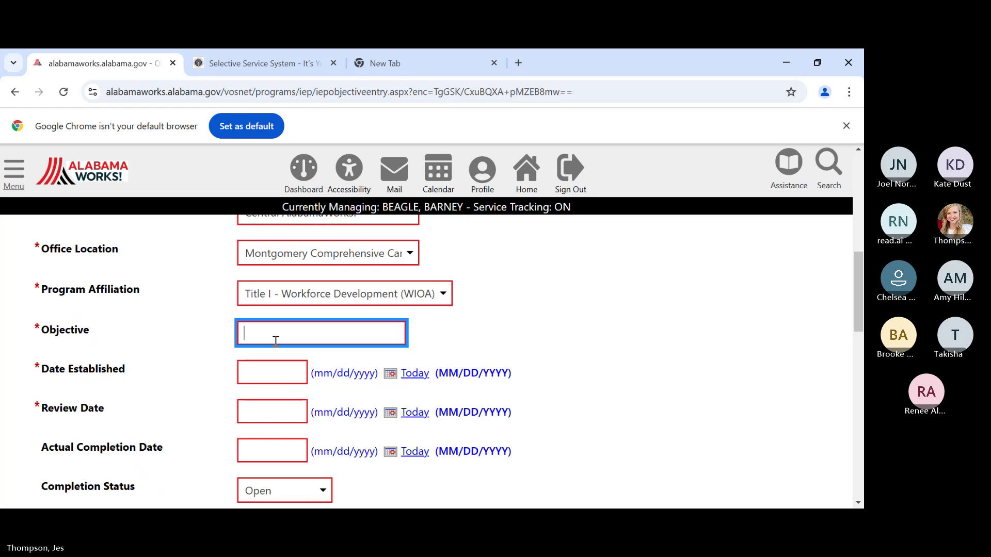
pyautogui.write('GED Completion')
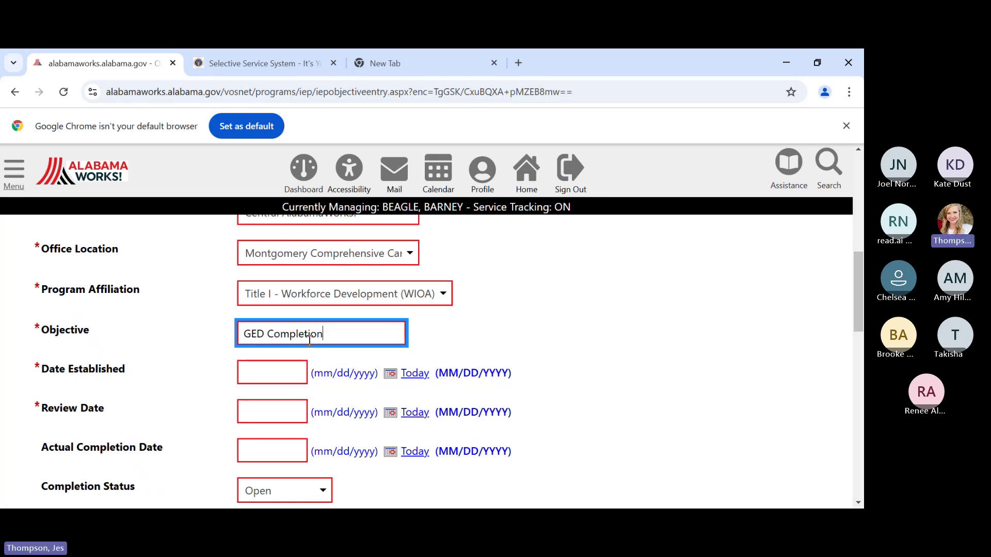
pyautogui.click(277, 373)
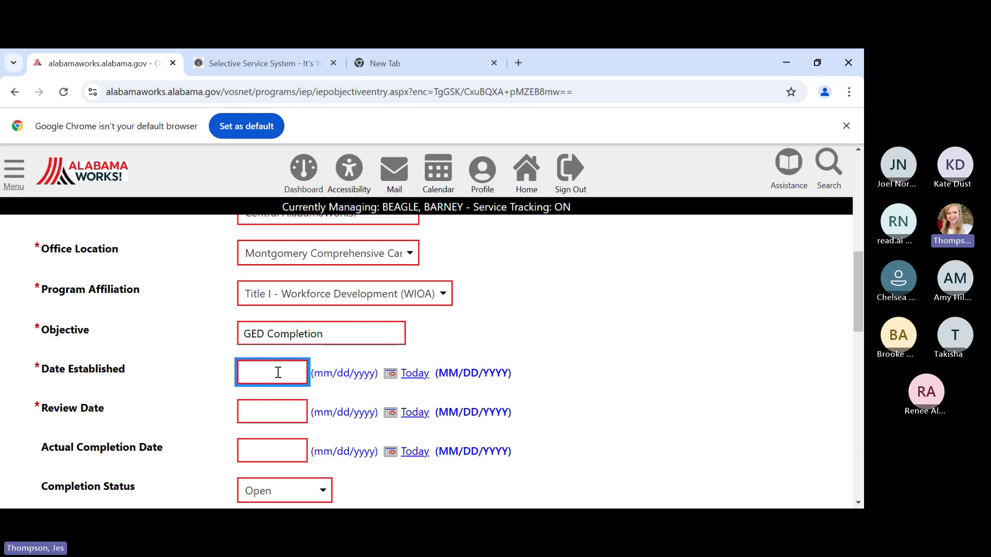
pyautogui.write('01/21/02')
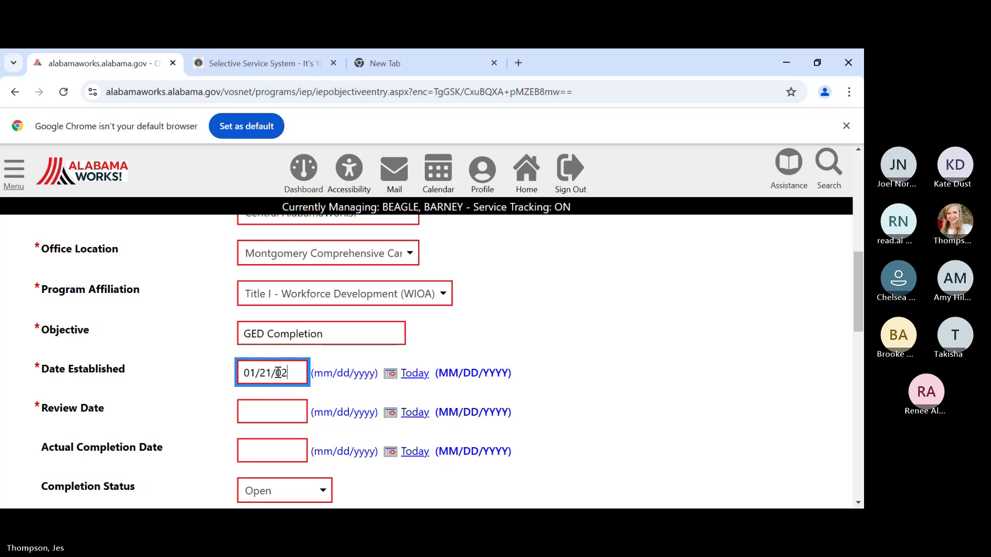
pyautogui.press('BackSpace')
pyautogui.press('BackSpace')
pyautogui.write('2025')
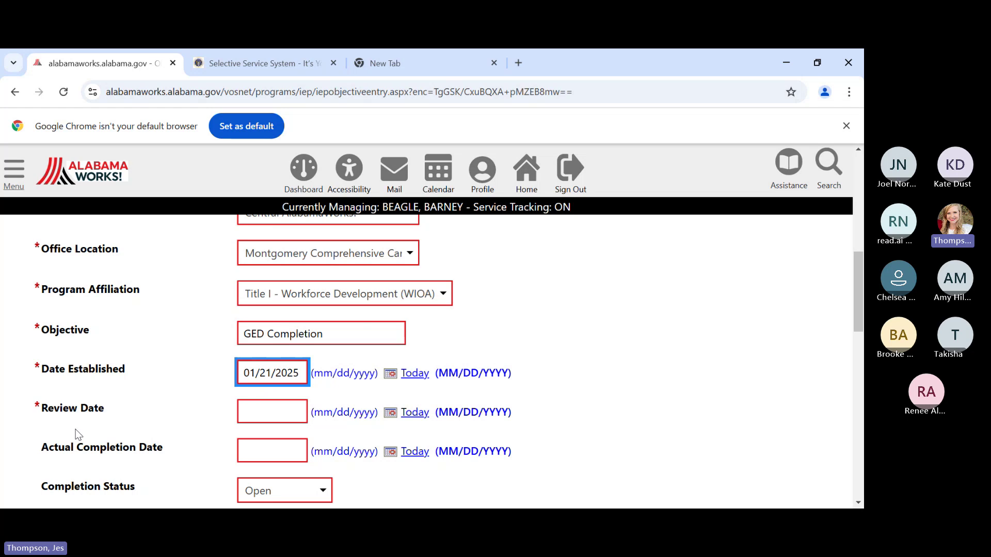
pyautogui.scroll(-1, 76, 418)
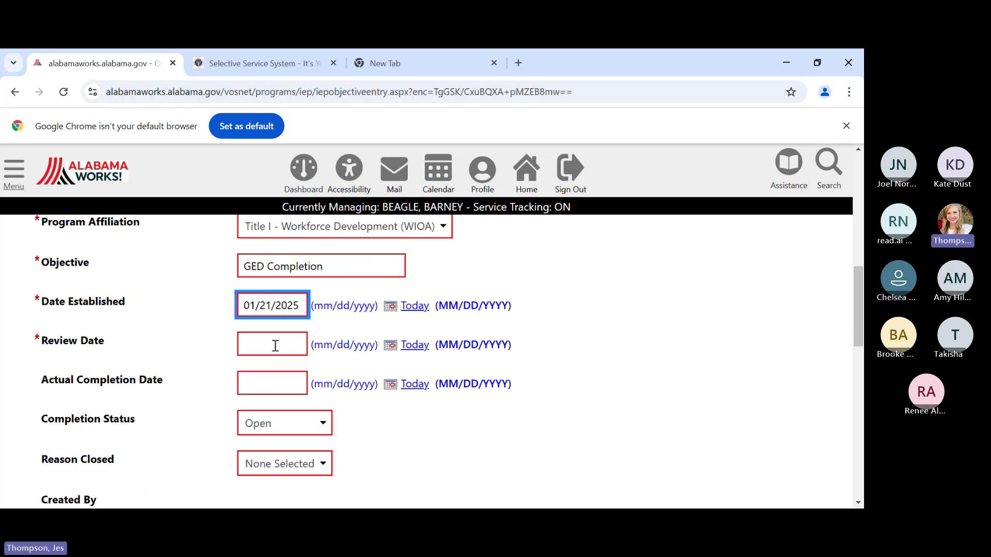
# - Paste 03/25/2025 as the Review Date and save the GED Completion objective
pyautogui.click(295, 347)
pyautogui.write('03/25/2025')
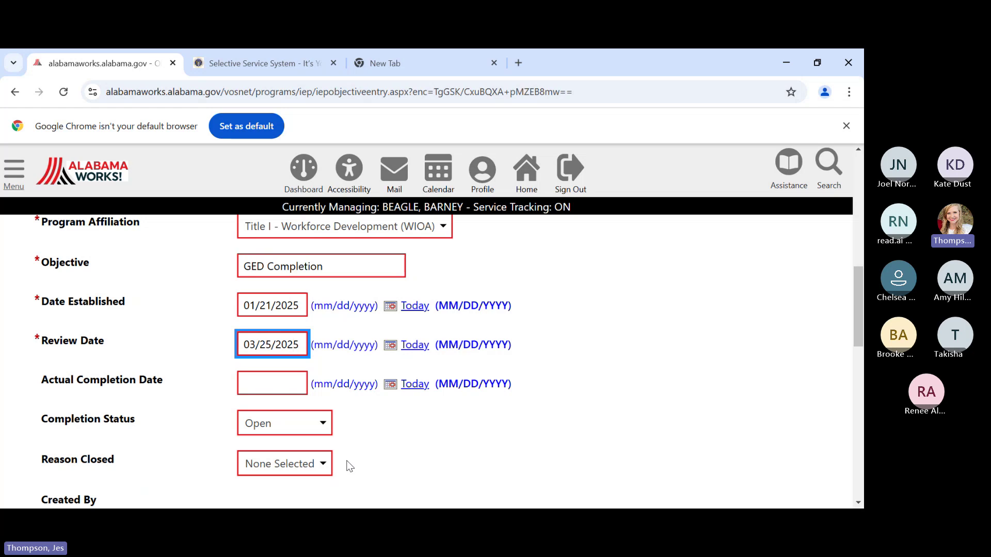
pyautogui.scroll(-1, 321, 444)
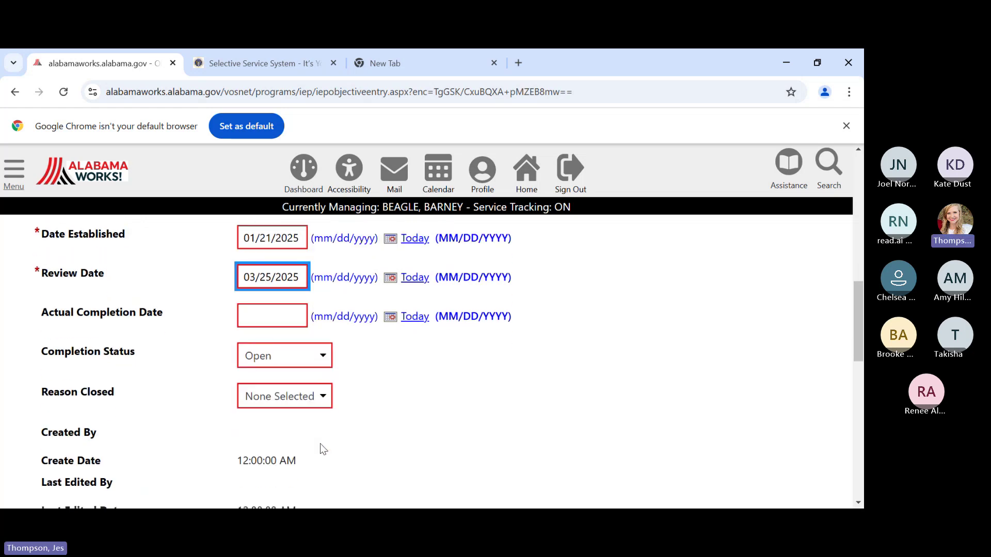
pyautogui.scroll(-6, 519, 389)
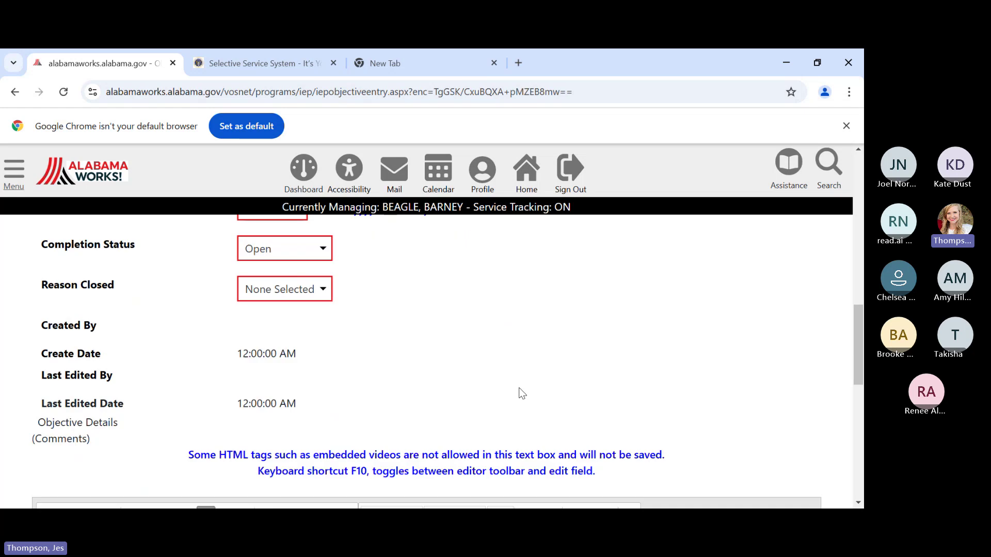
pyautogui.scroll(1, 497, 360)
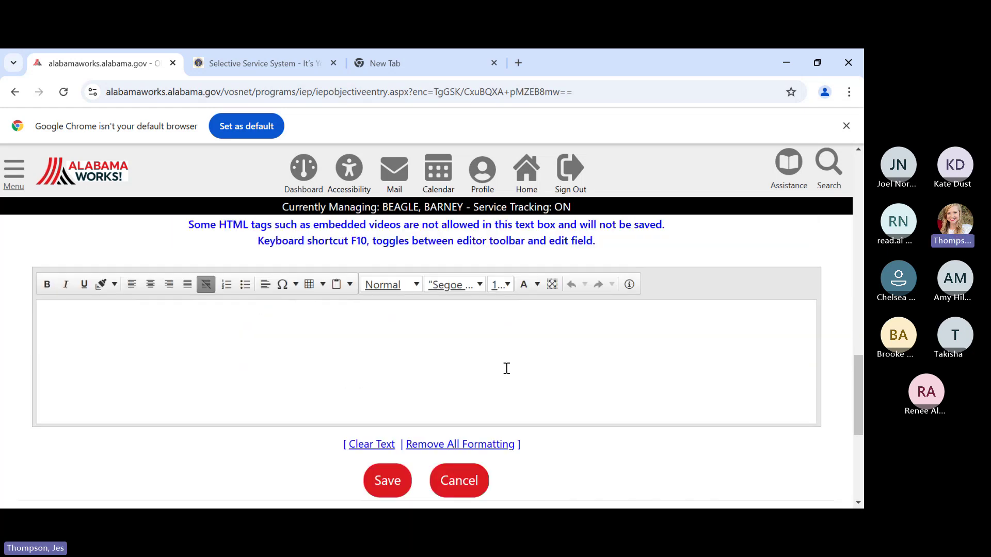
pyautogui.scroll(-2, 502, 363)
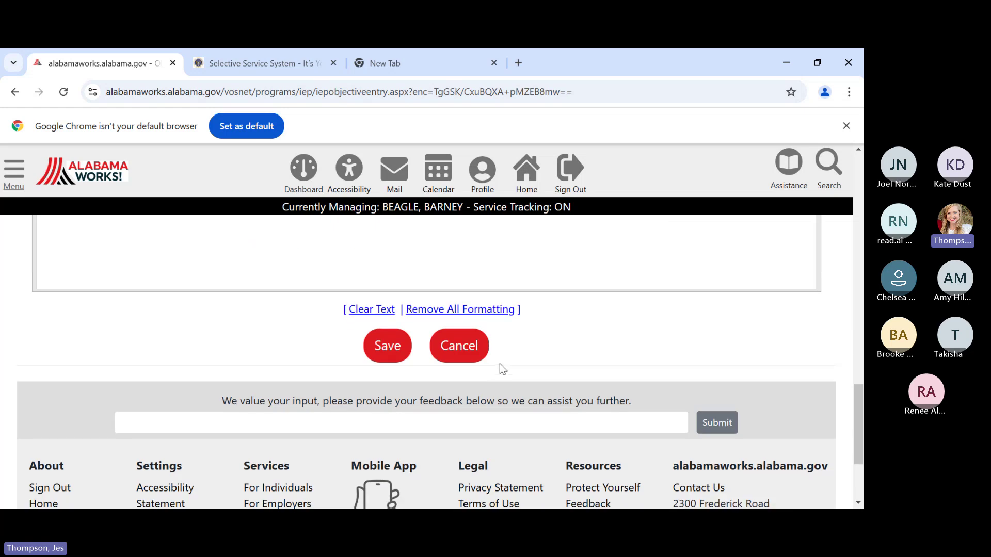
pyautogui.click(376, 355)
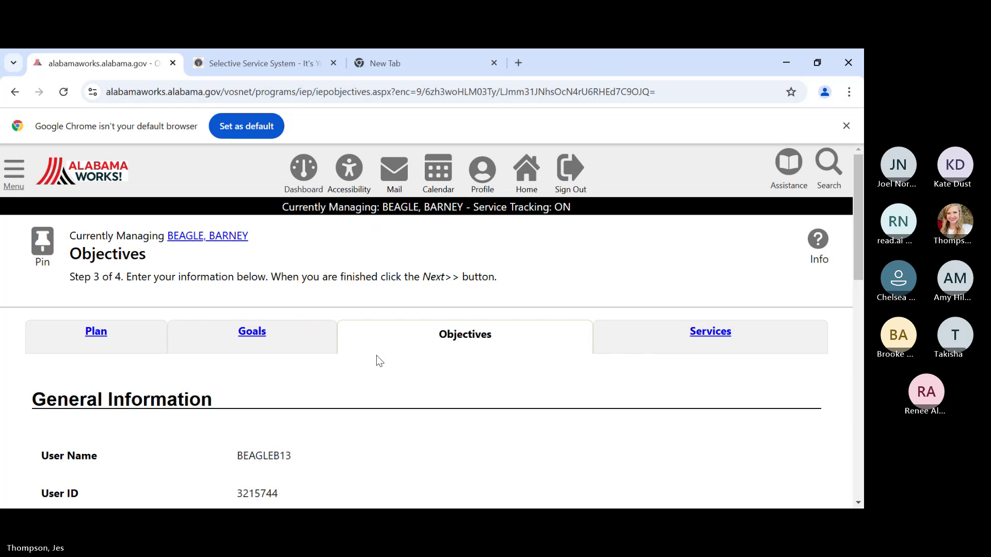
# - Advance from the Objectives step to the plan's Services step
pyautogui.scroll(-6, 381, 350)
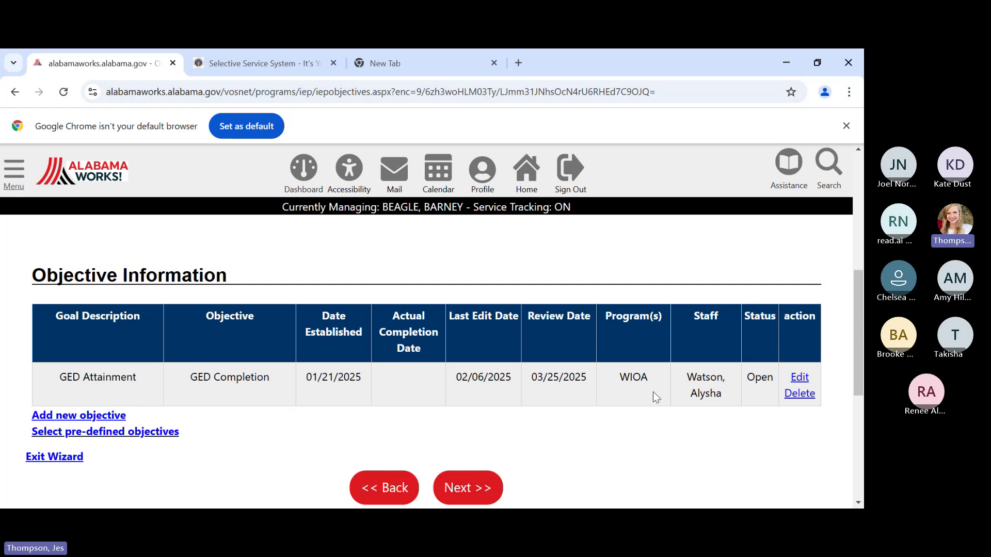
pyautogui.click(461, 489)
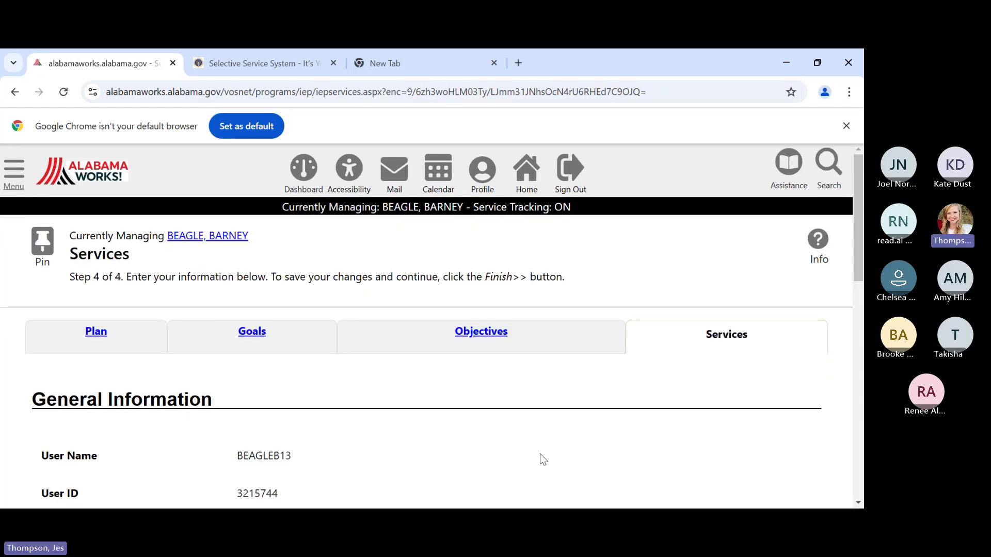
pyautogui.scroll(-1, 591, 435)
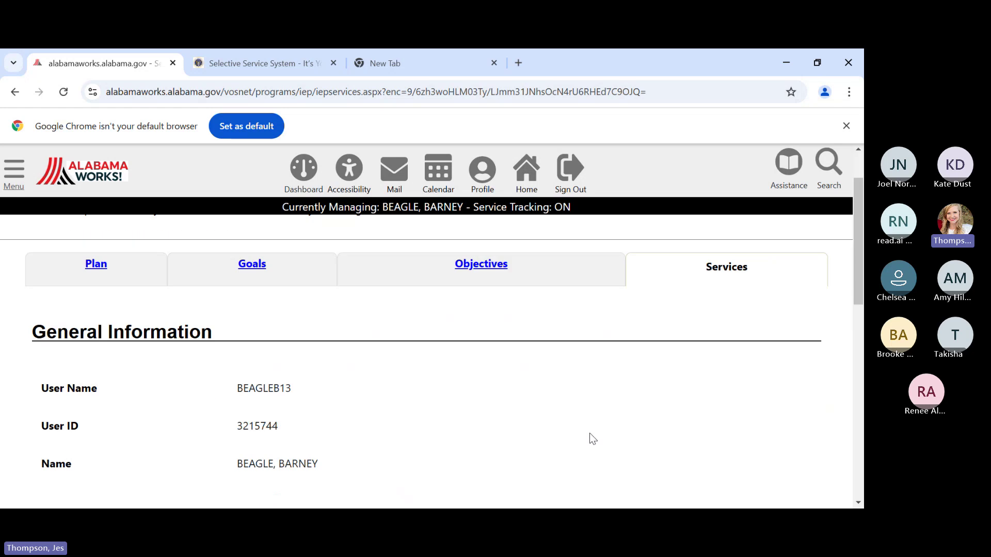
pyautogui.scroll(-4, 589, 433)
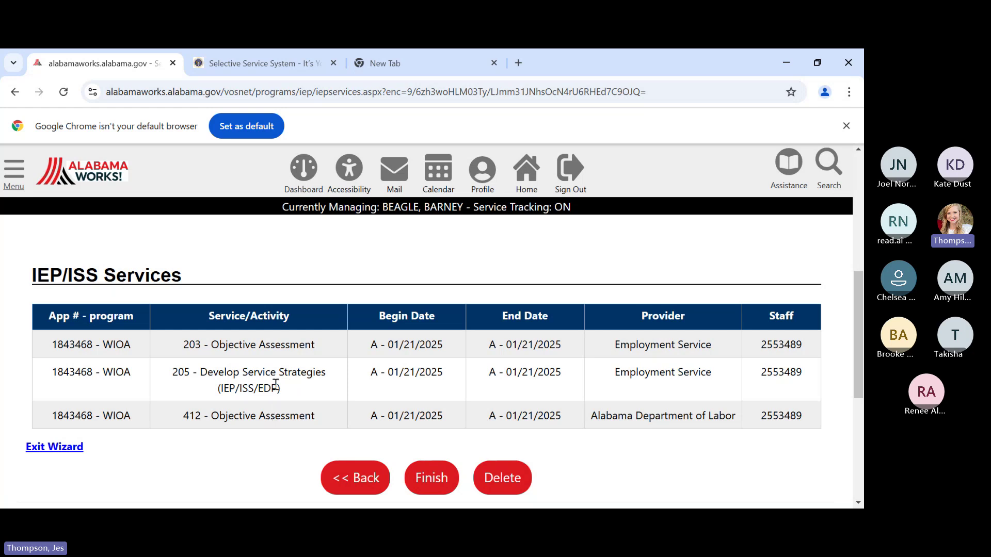
# - Finish the plan and confirm the new OPEN Montgomery plan dated 01/21/2025 is listed
pyautogui.click(418, 481)
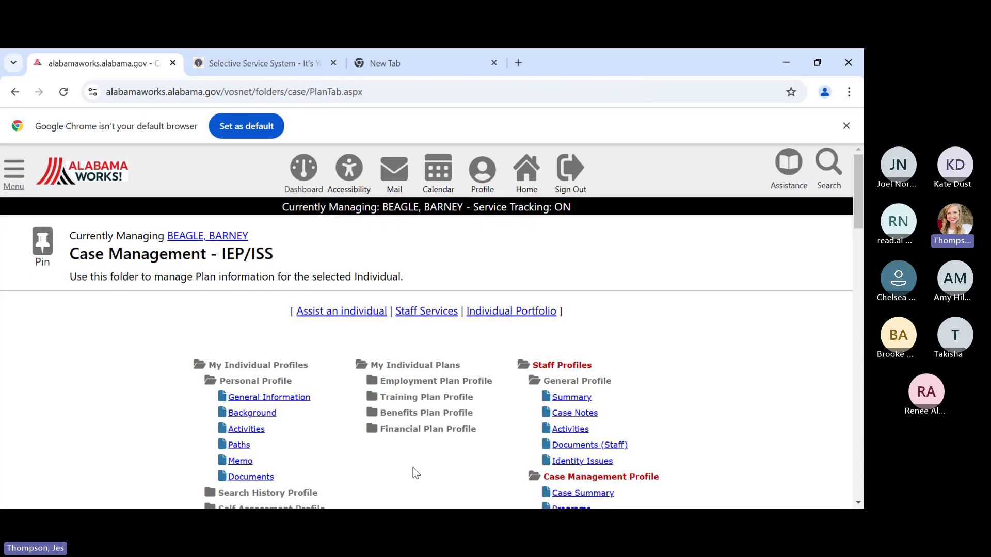
pyautogui.scroll(-15, 416, 472)
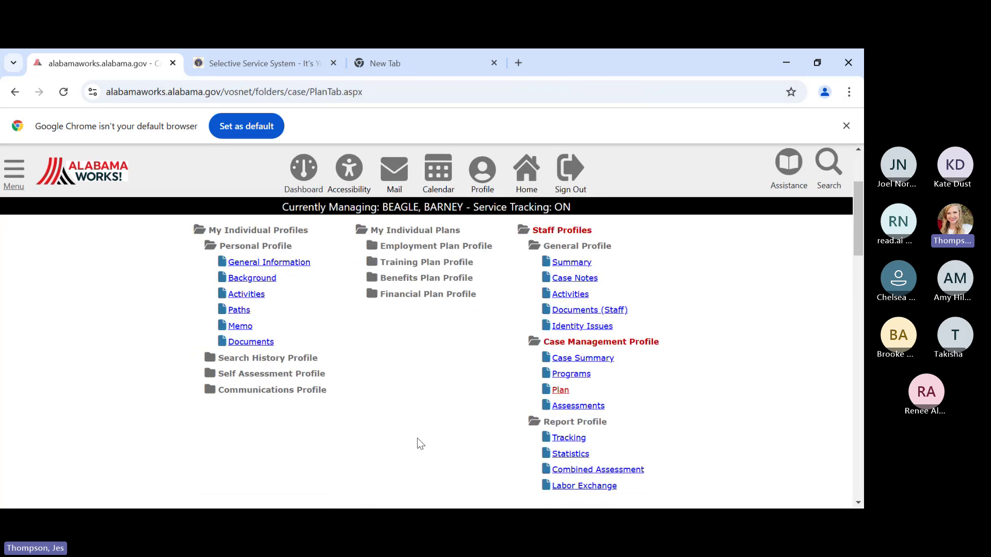
pyautogui.scroll(-7, 432, 402)
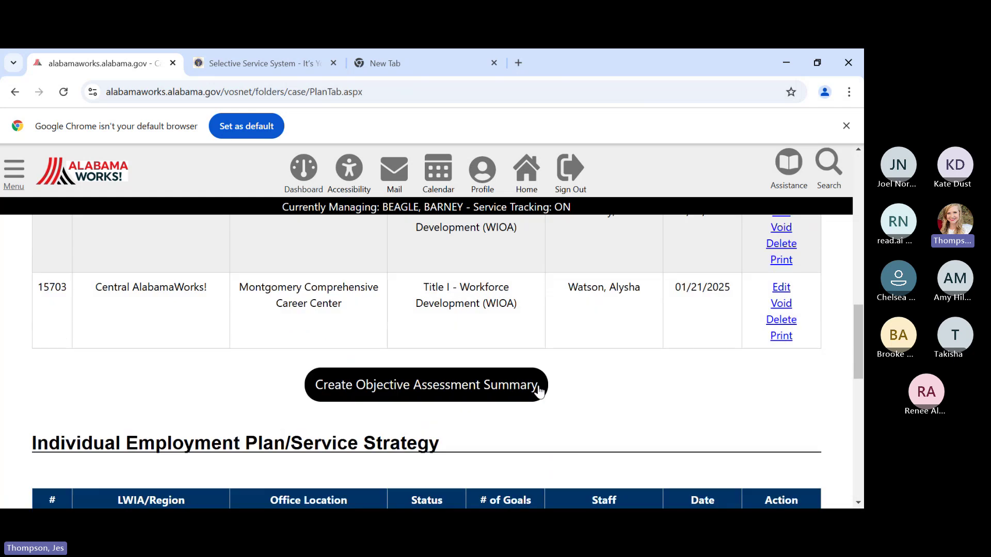
pyautogui.scroll(-2, 575, 386)
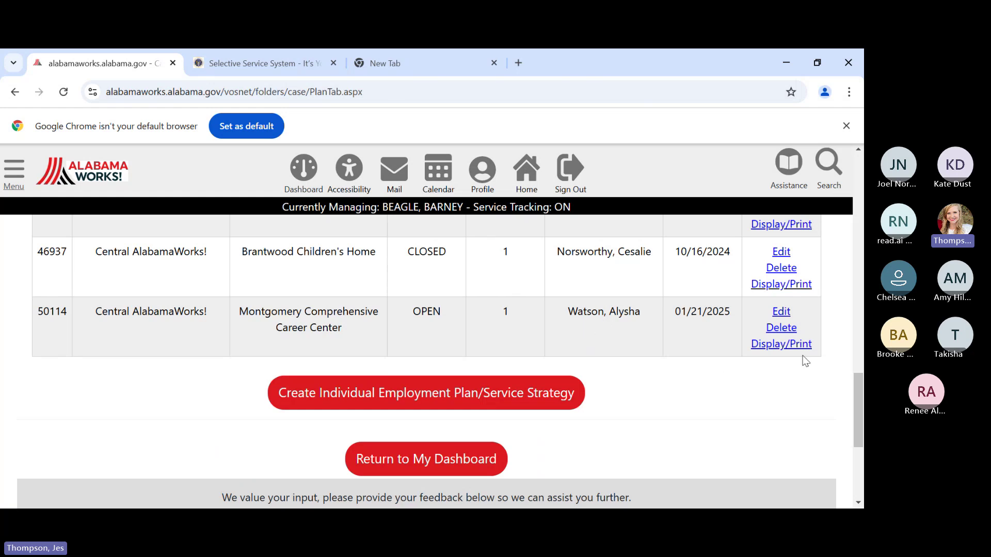
# - Open the plan's Display/Print page, review its goals, objectives and services, and print it
pyautogui.click(772, 351)
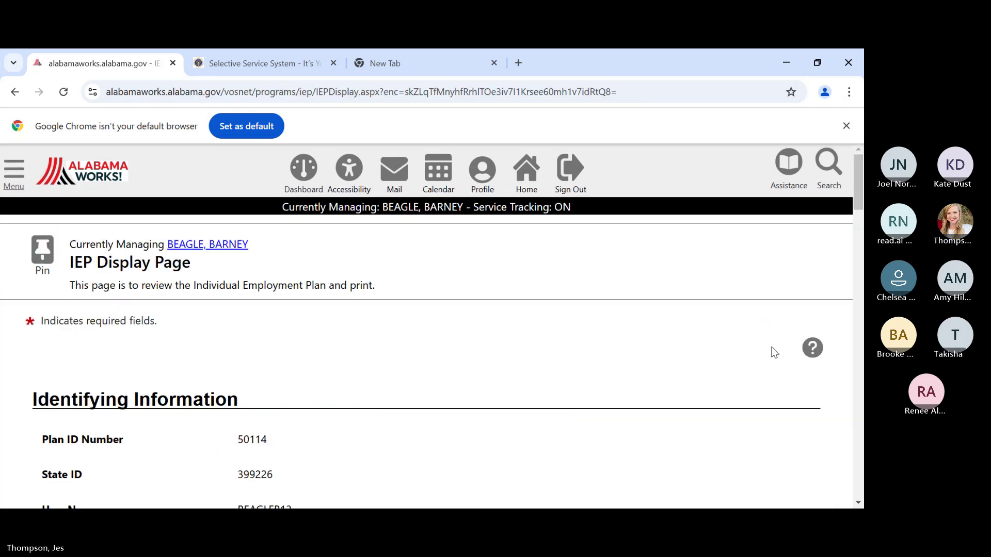
pyautogui.scroll(-1, 411, 354)
pyautogui.scroll(-4, 412, 357)
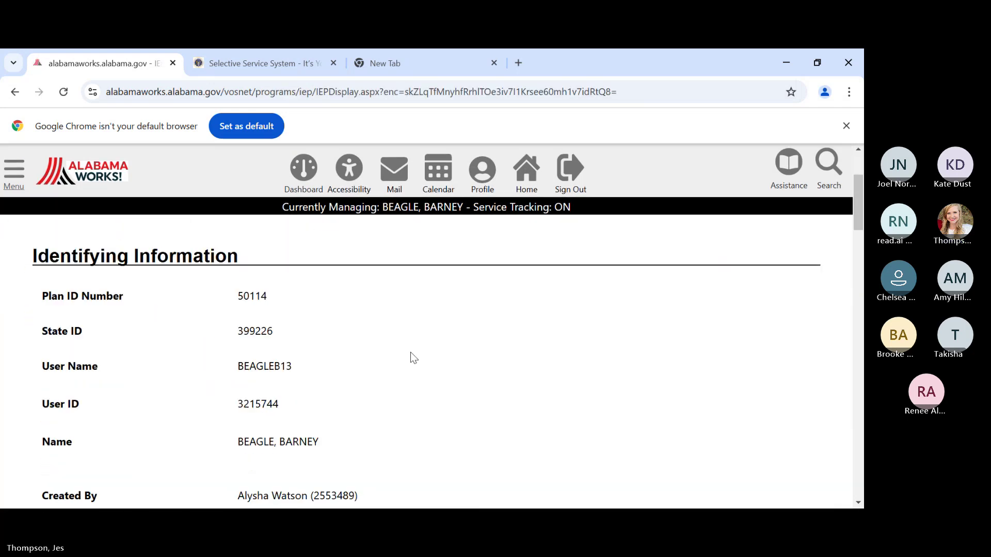
pyautogui.scroll(-5, 415, 348)
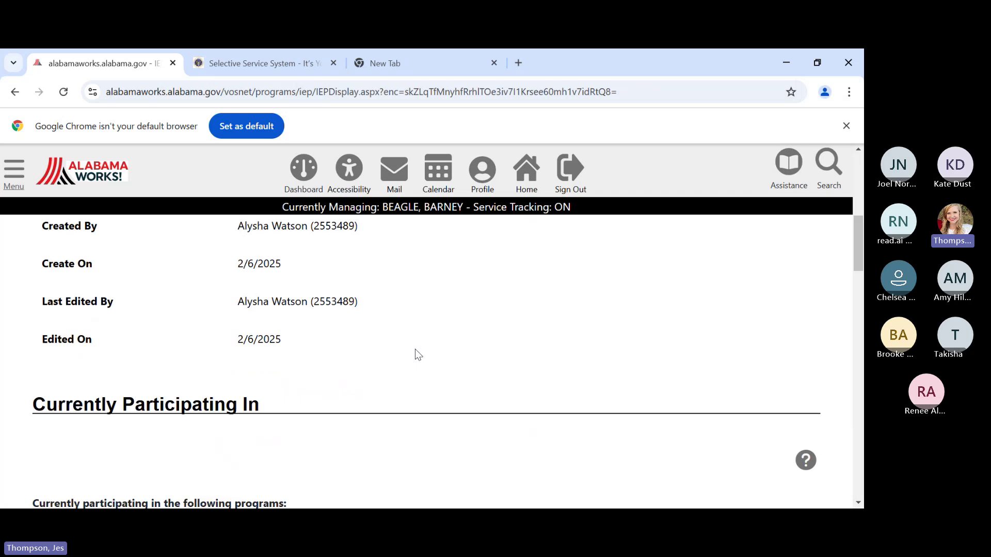
pyautogui.scroll(-2, 414, 349)
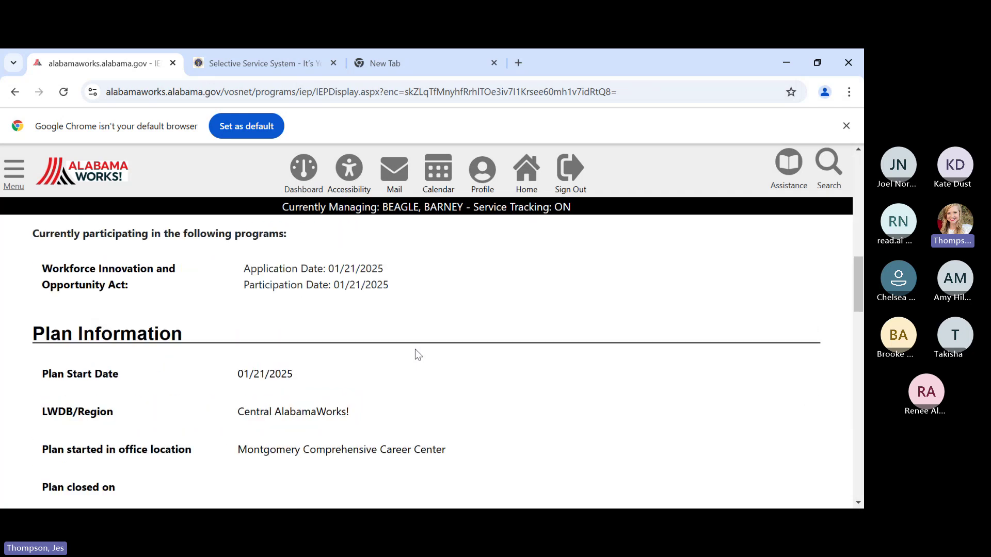
pyautogui.scroll(-4, 415, 349)
pyautogui.scroll(-6, 415, 349)
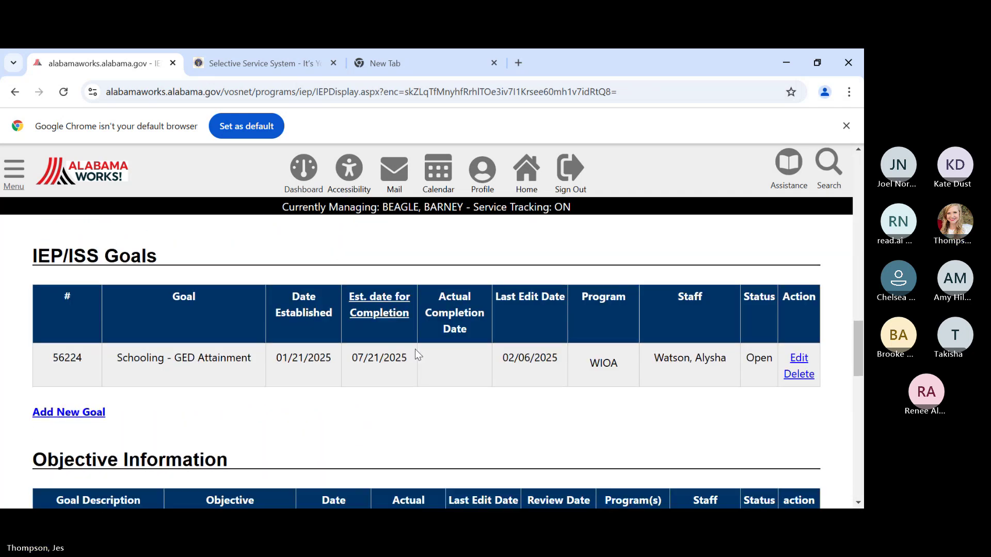
pyautogui.scroll(-8, 415, 349)
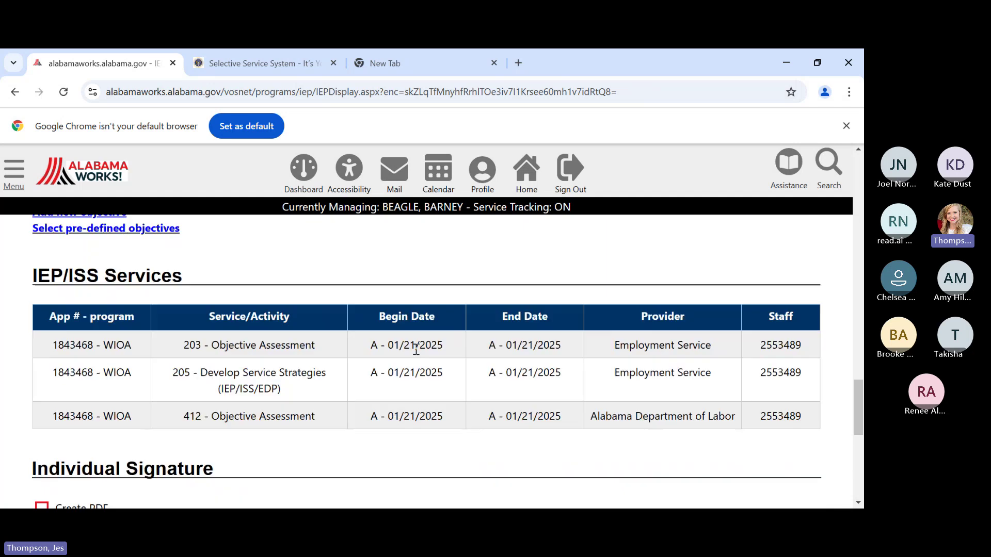
pyautogui.click(452, 347)
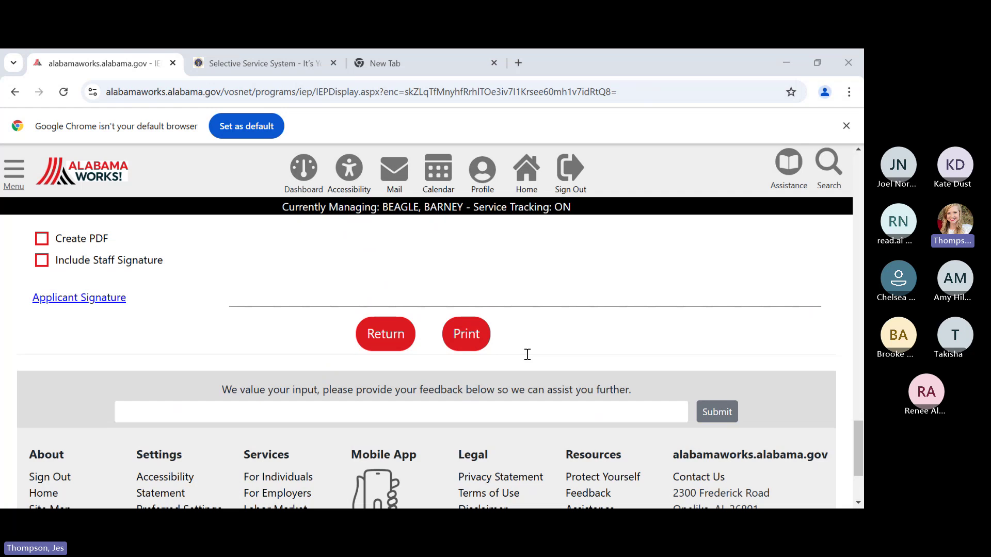
pyautogui.click(633, 61)
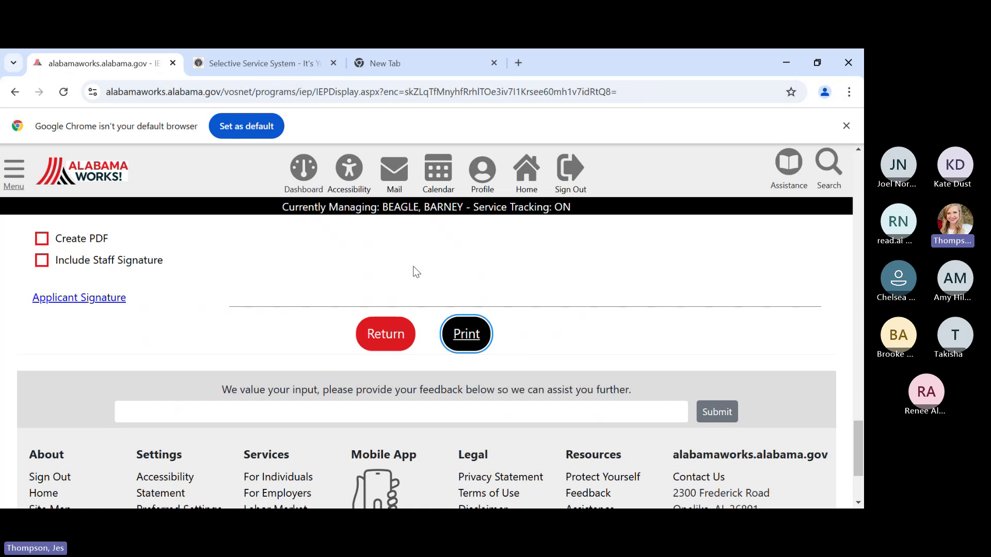
# - Return from the IEP Display Page to the participant's Employment Goals page
pyautogui.click(386, 335)
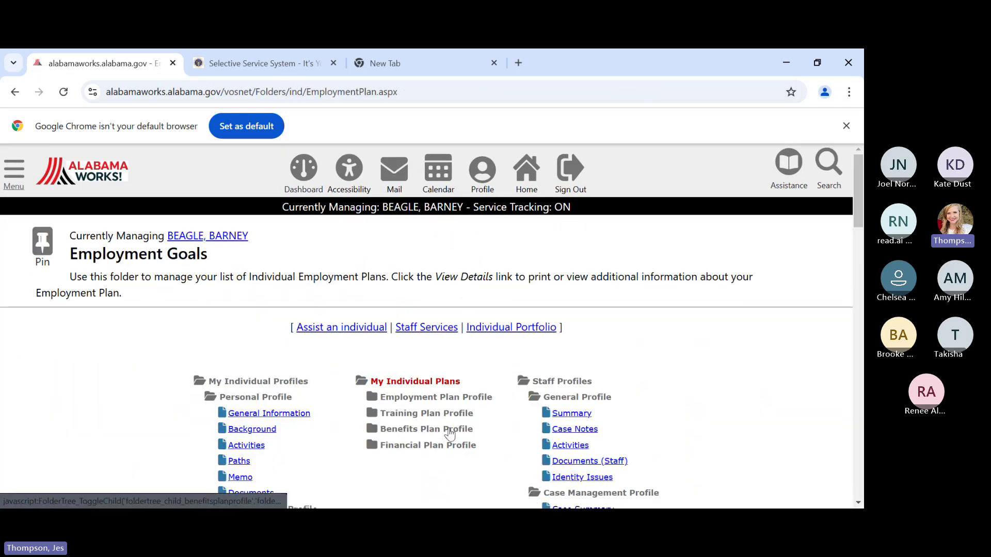
pyautogui.scroll(-5, 448, 419)
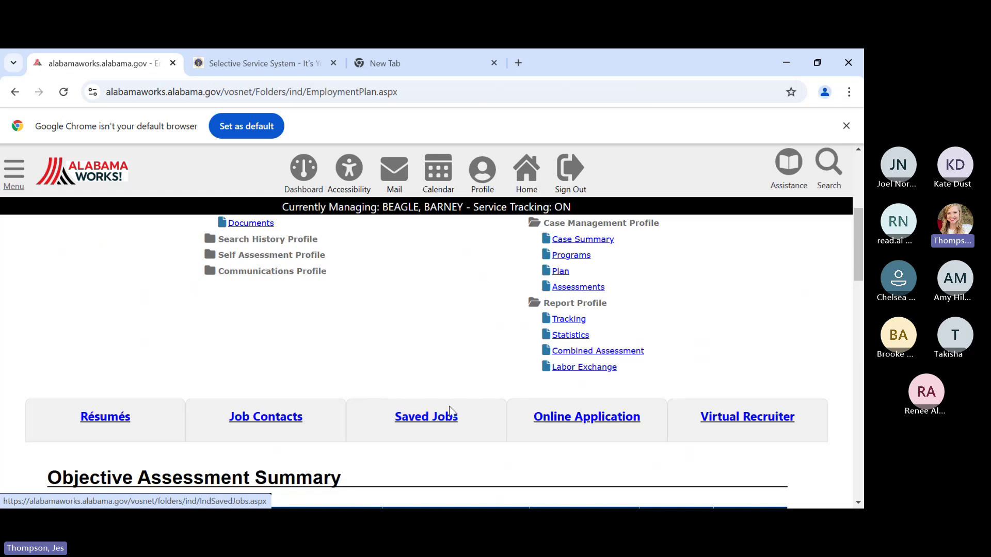
pyautogui.scroll(1, 462, 366)
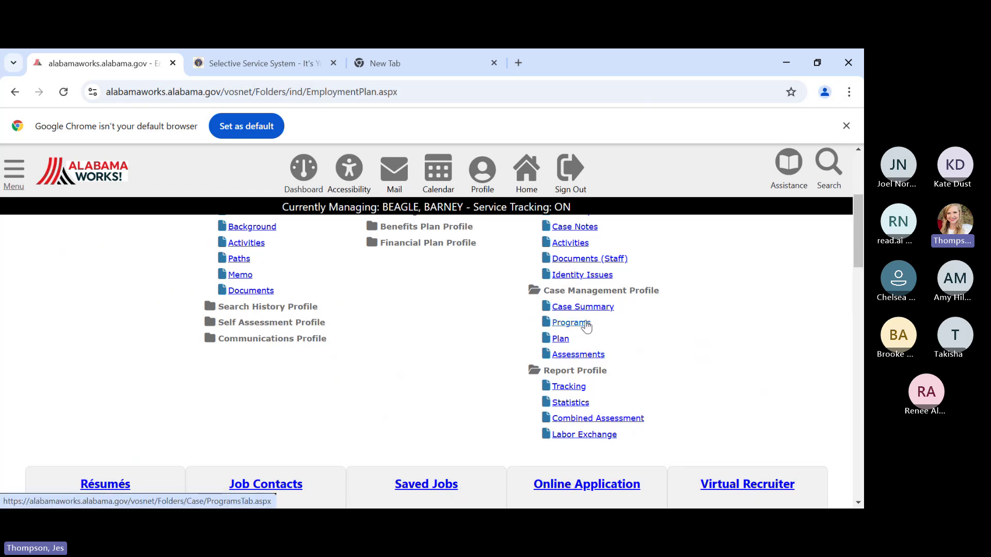
pyautogui.click(587, 324)
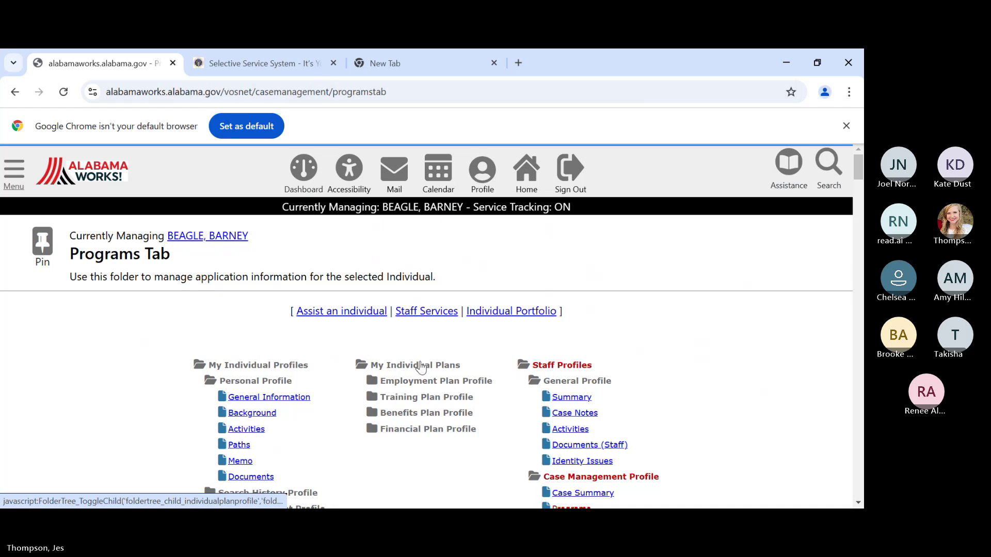
pyautogui.scroll(-4, 423, 363)
pyautogui.scroll(-20, 423, 366)
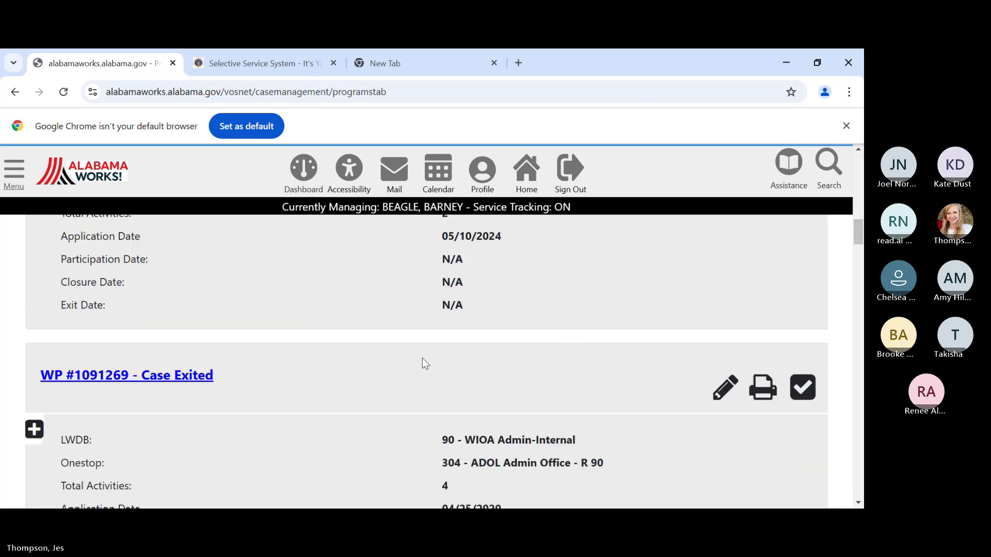
pyautogui.scroll(-10, 423, 365)
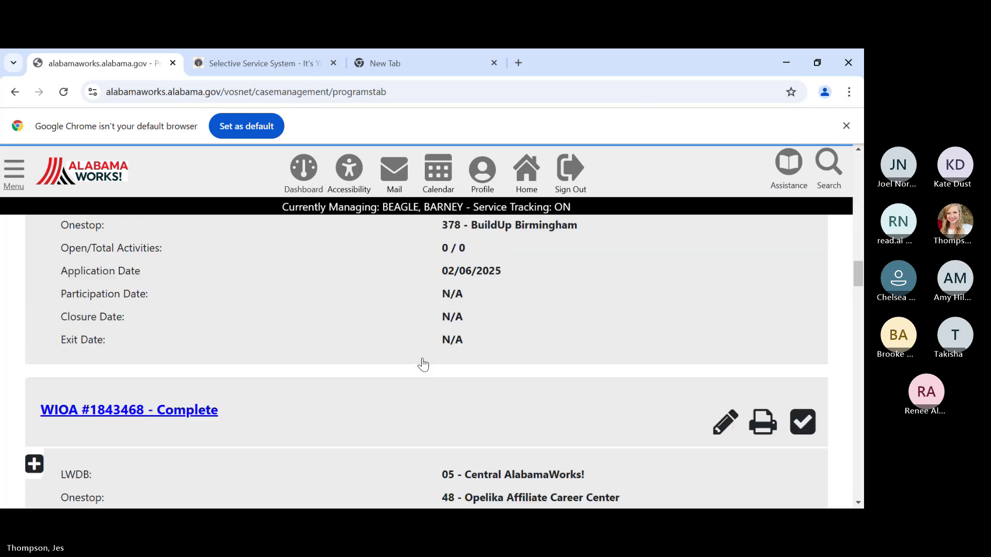
pyautogui.scroll(-3, 423, 364)
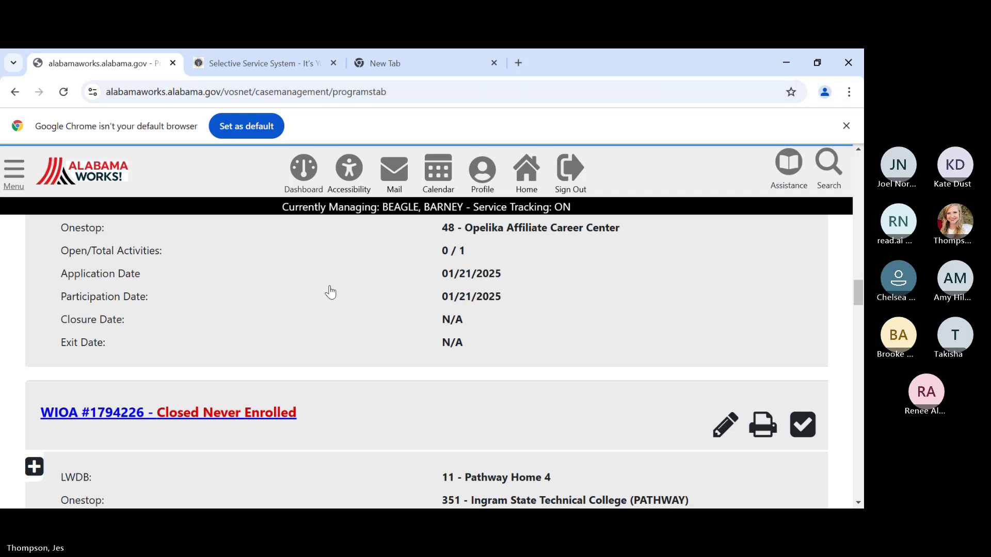
pyautogui.scroll(2, 309, 338)
# - Expand the application and its Activities / Enrollments / Services list showing 412 Objective Assessment
pyautogui.click(303, 336)
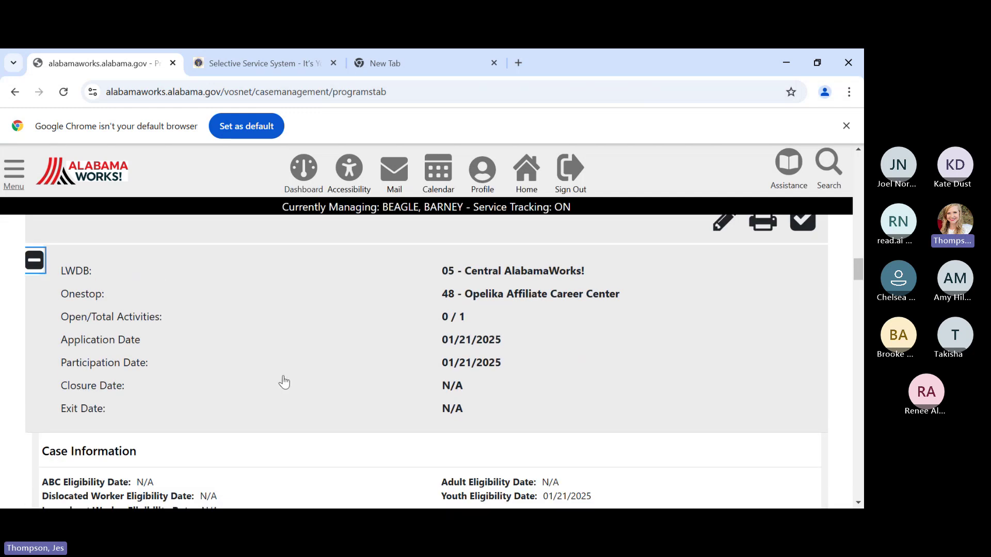
pyautogui.click(309, 347)
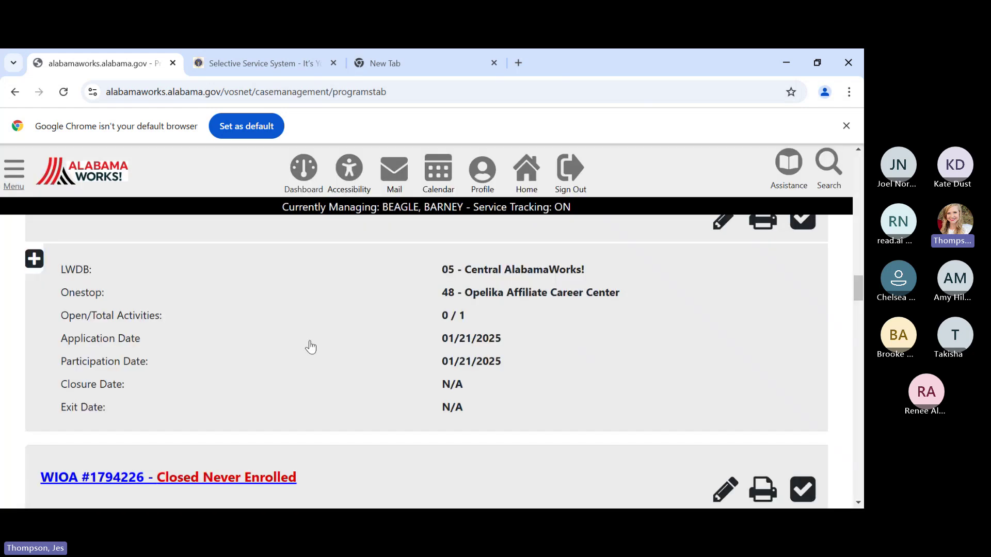
pyautogui.click(310, 347)
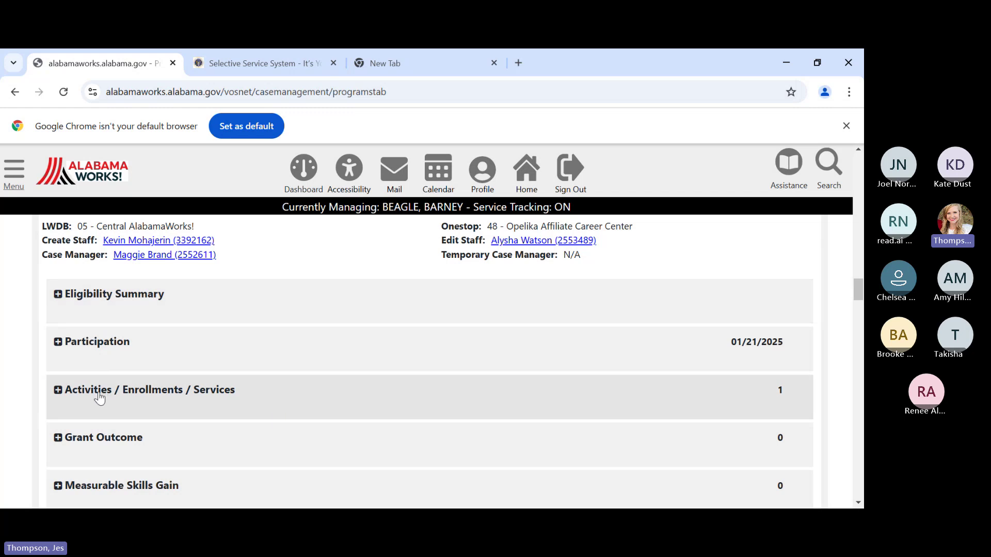
pyautogui.click(349, 400)
pyautogui.scroll(-3, 350, 397)
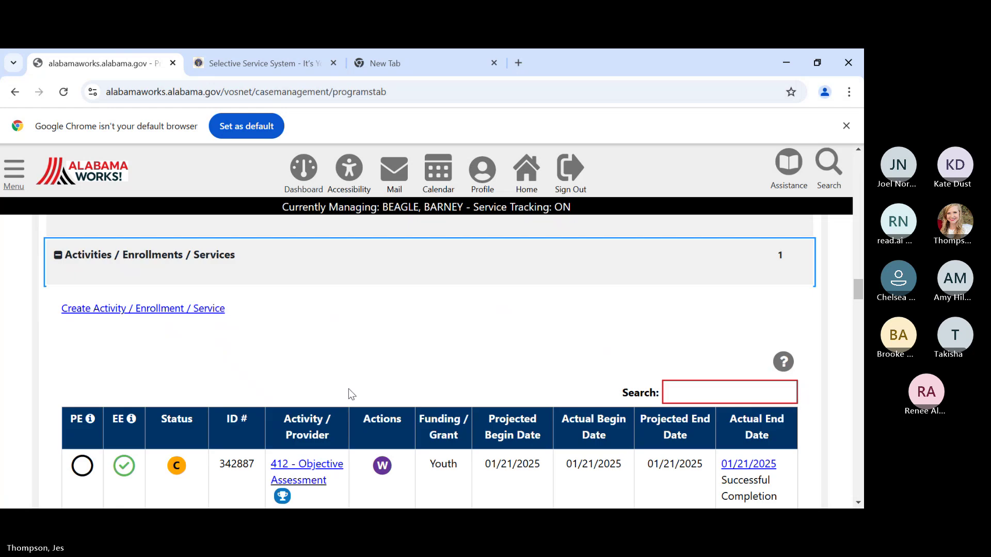
pyautogui.scroll(-1, 349, 393)
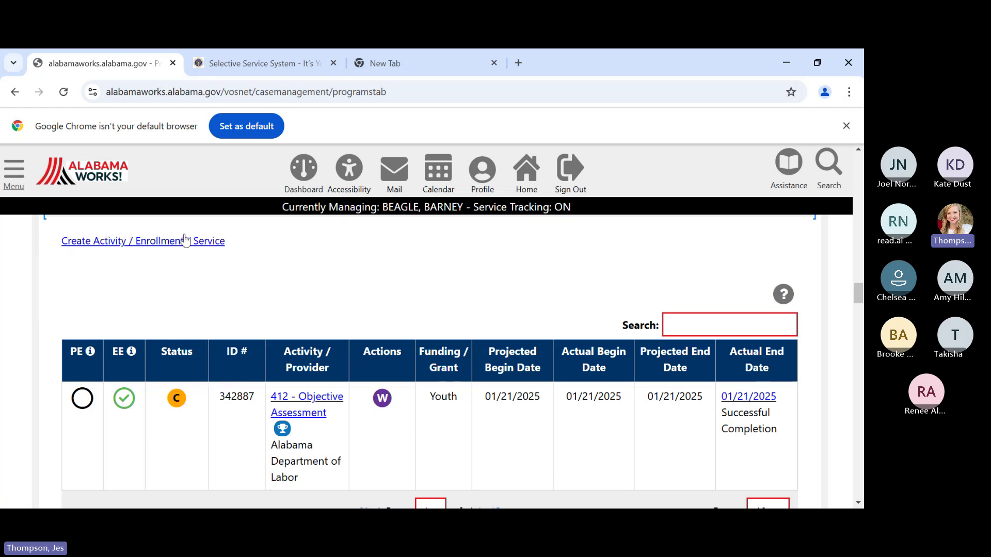
# - Begin a new Activity / Enrollment / Service record for the participant
pyautogui.click(110, 242)
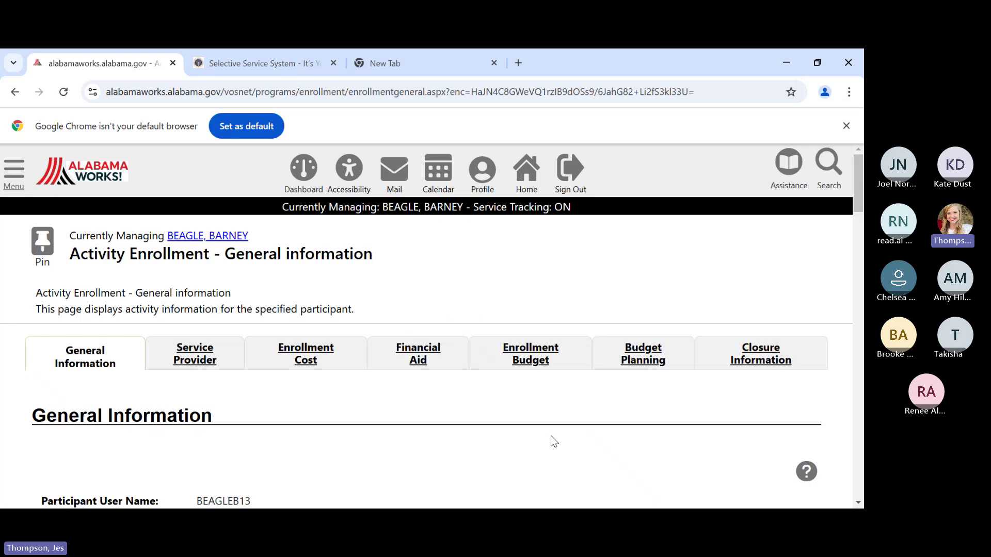
pyautogui.scroll(-1, 534, 428)
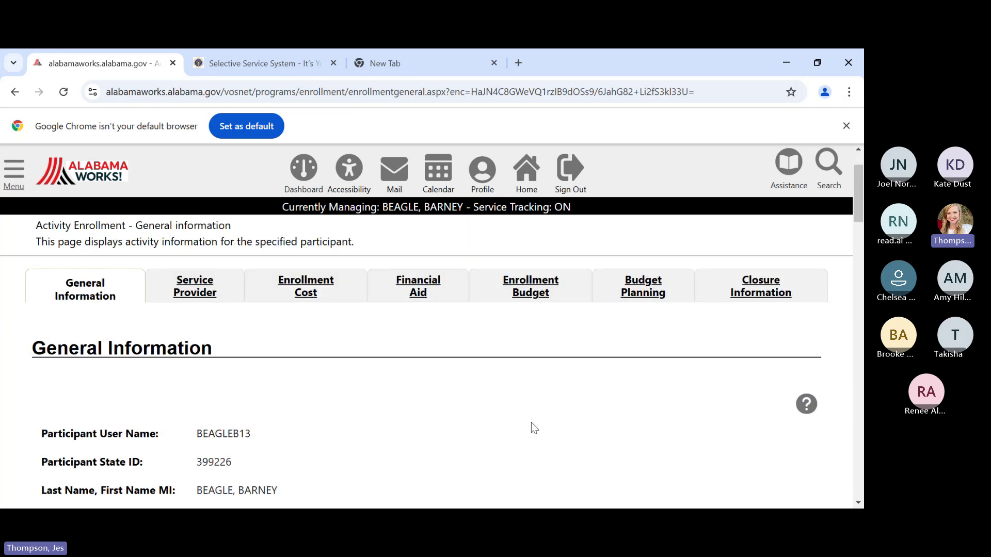
pyautogui.scroll(-5, 534, 428)
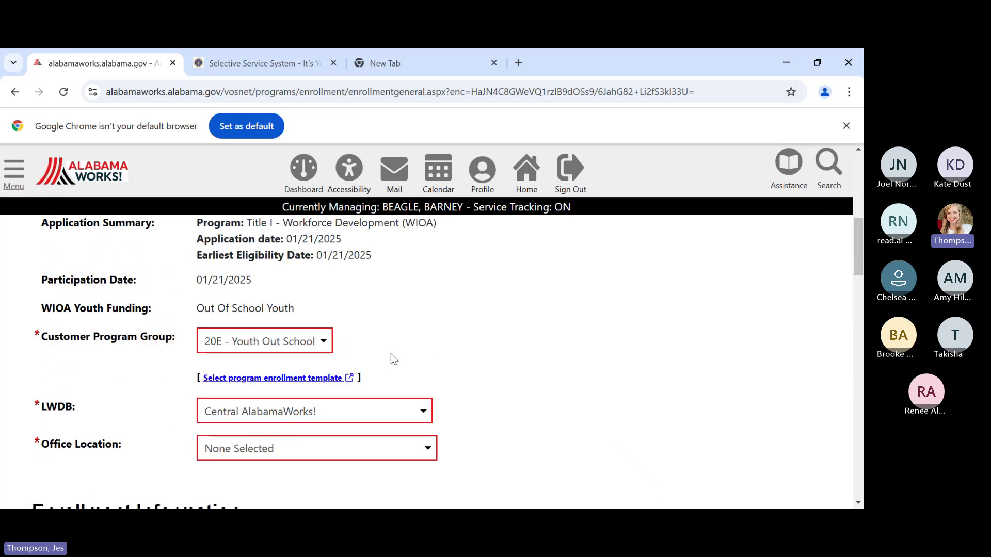
pyautogui.scroll(-1, 393, 358)
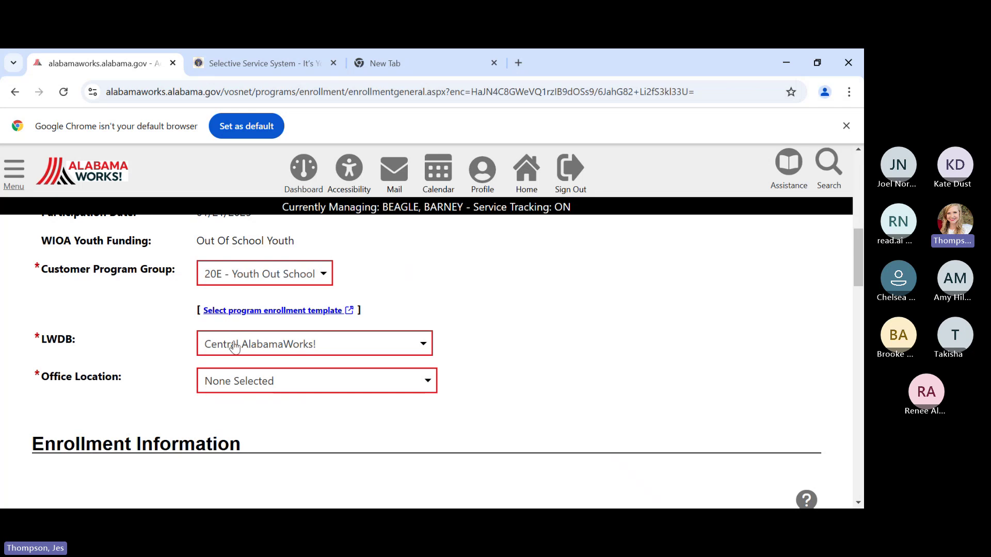
# - Set the office location to Montgomery Comprehensive Career Center and open the activity code lookup
pyautogui.click(255, 384)
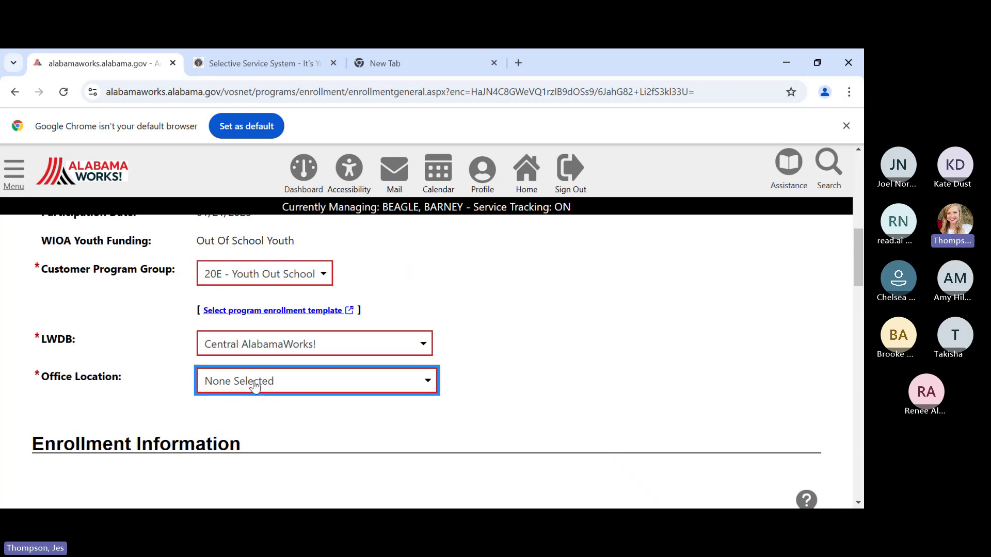
pyautogui.click(260, 65)
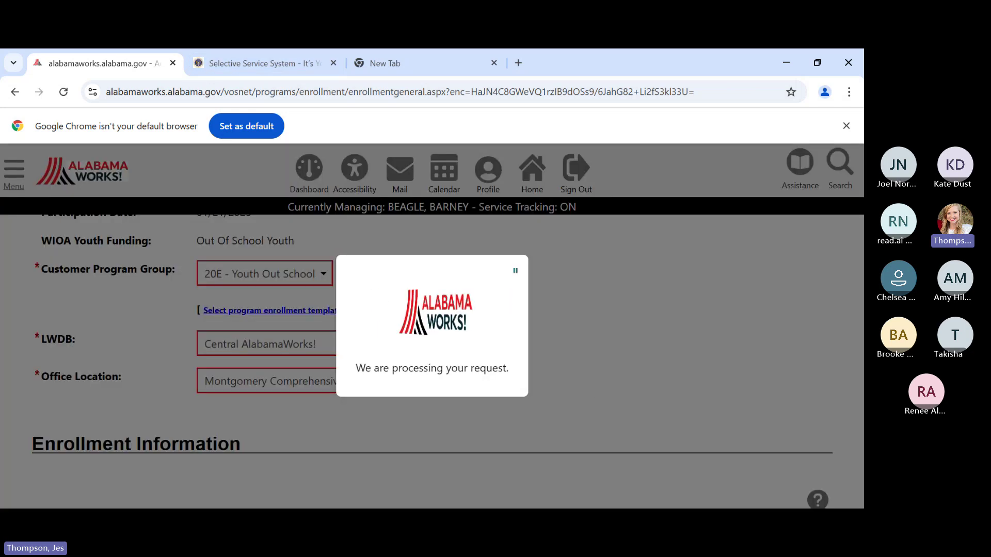
pyautogui.scroll(-5, 463, 356)
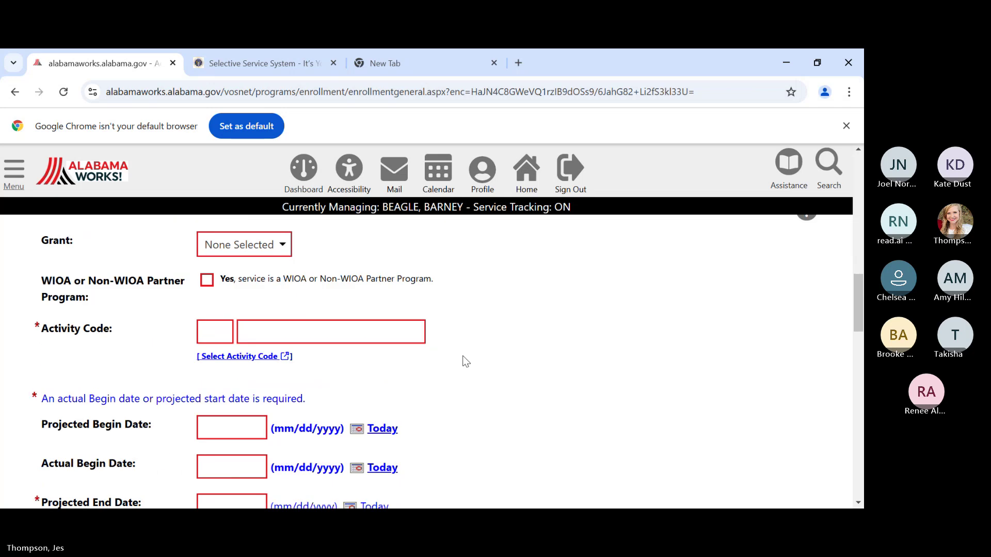
pyautogui.click(248, 361)
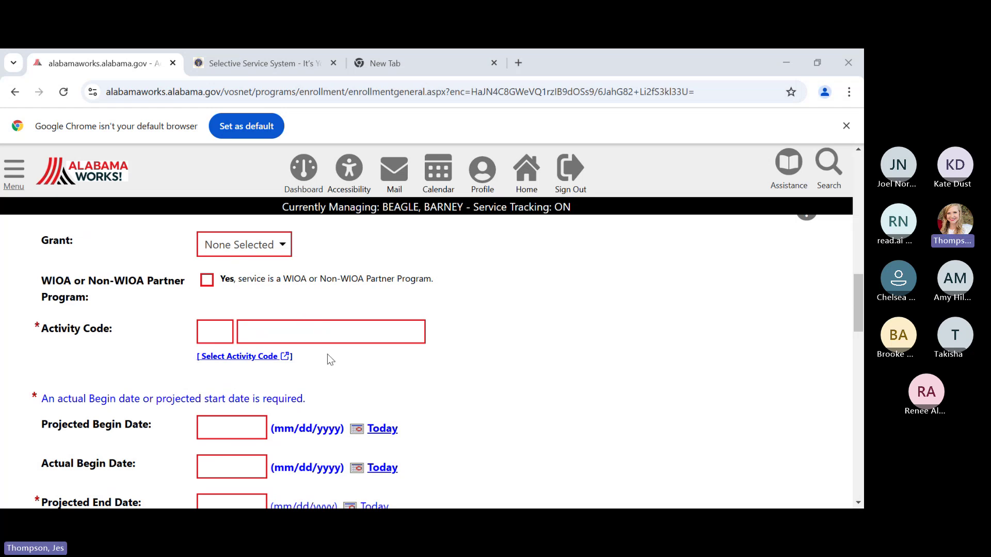
# - Choose activity 413 Develop Service Strategies (IEP/ISS) and enter projected begin date 01/21/2025
pyautogui.click(331, 327)
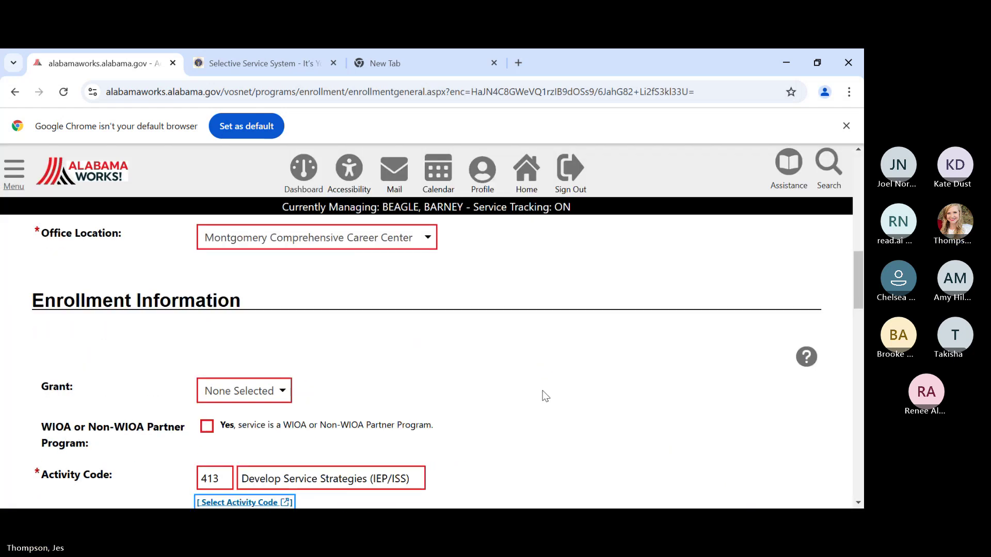
pyautogui.scroll(-3, 545, 396)
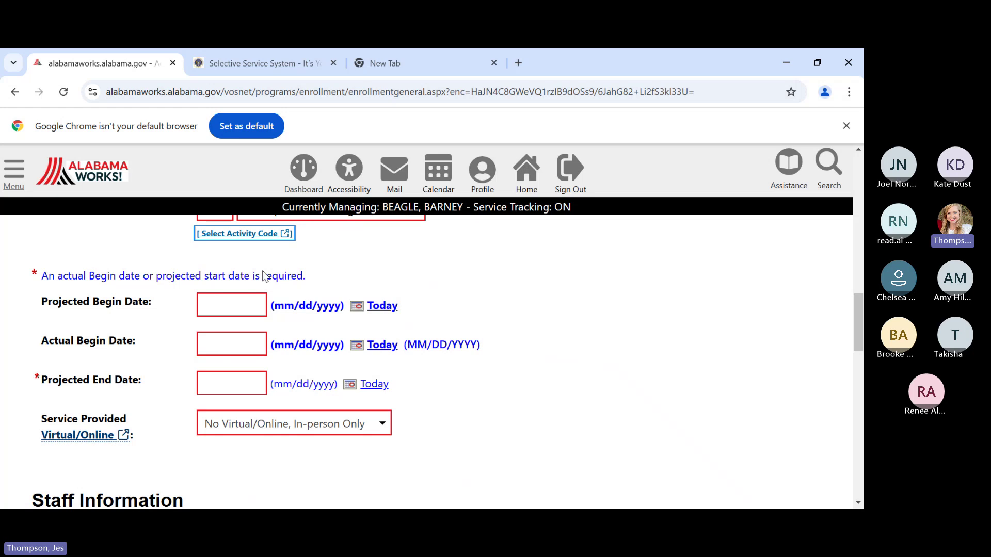
pyautogui.click(228, 308)
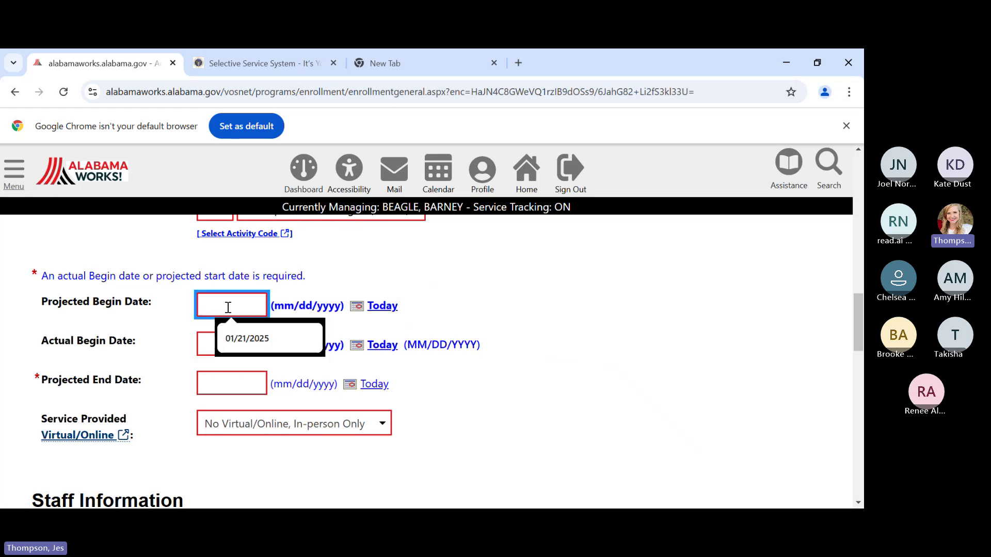
pyautogui.write('01/21/2025')
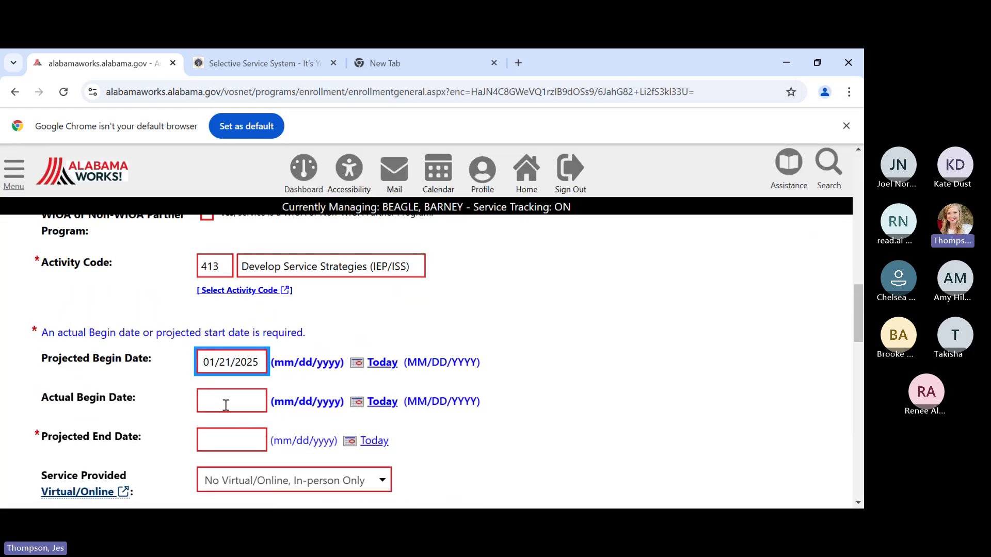
# - Enter actual begin date 01/21/2025, then go to the Projected End Date field
pyautogui.click(225, 405)
pyautogui.write('01')
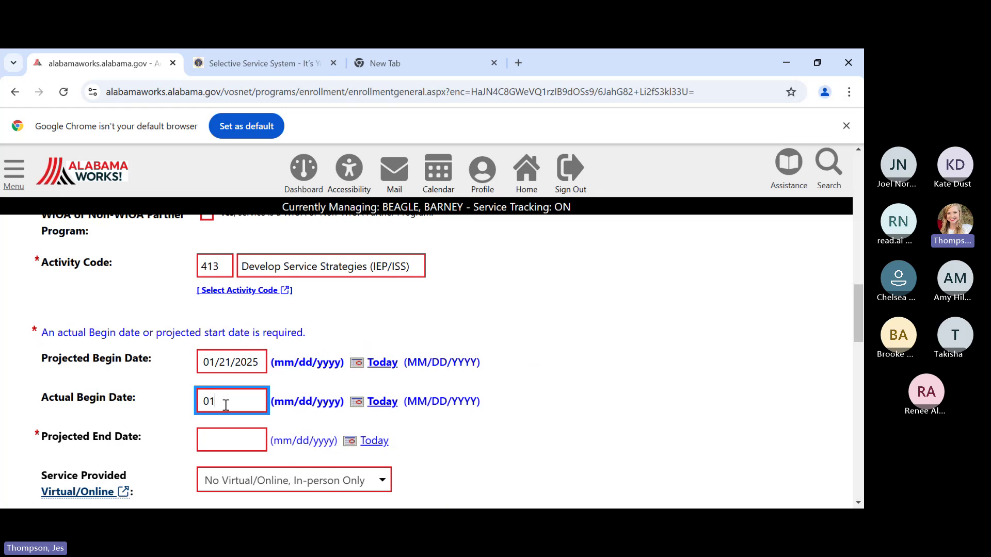
pyautogui.write('/21/2025')
pyautogui.scroll(-1, 202, 379)
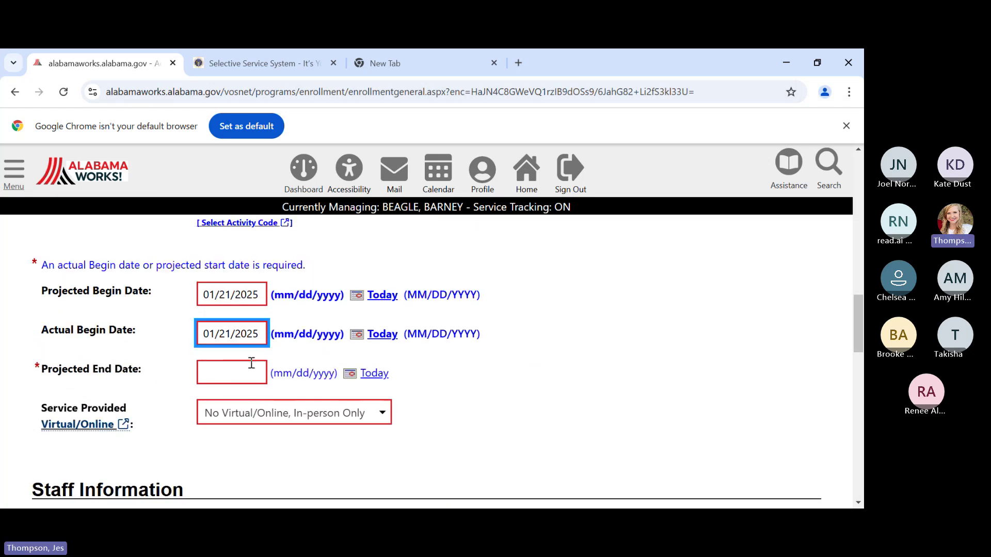
pyautogui.click(235, 378)
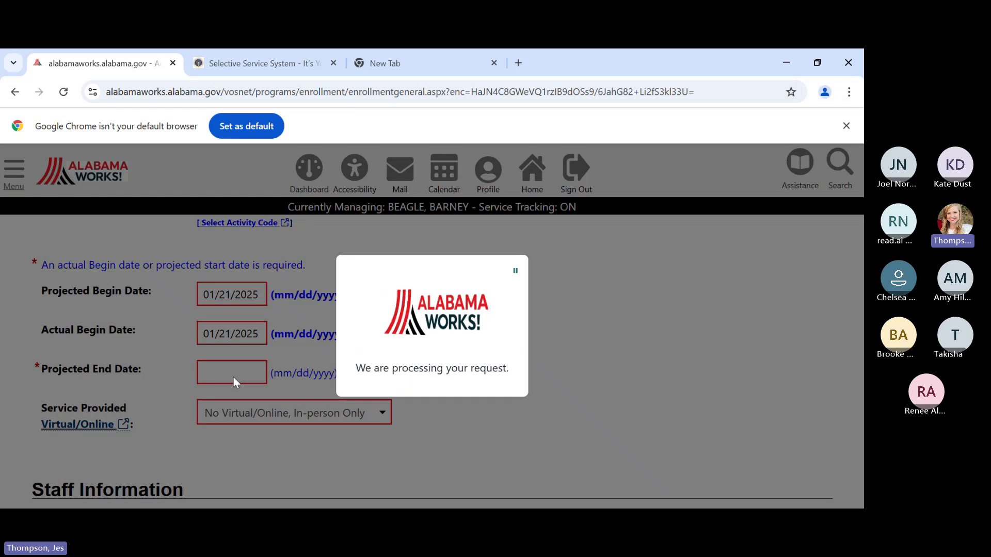
pyautogui.scroll(-1, 234, 376)
pyautogui.scroll(-2, 236, 392)
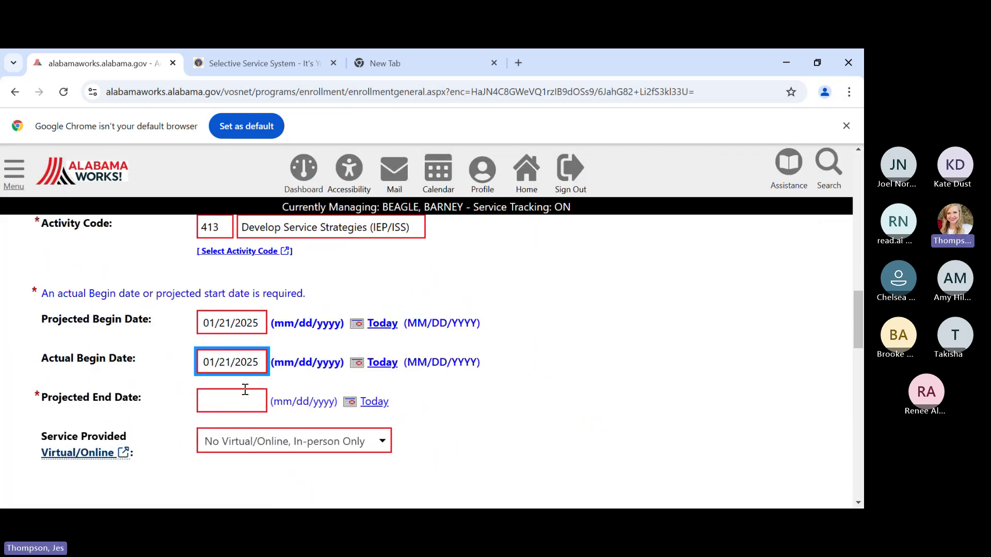
pyautogui.click(245, 389)
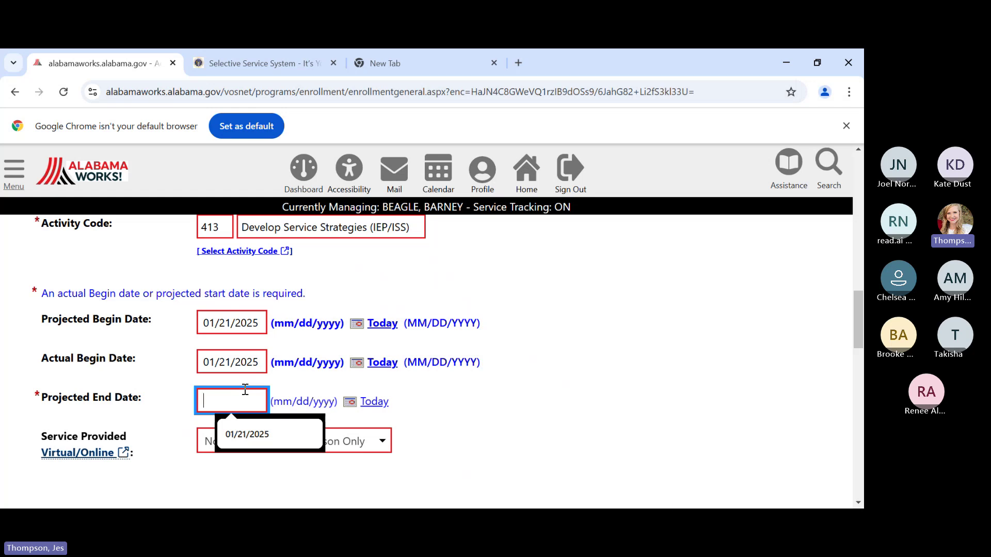
# - Enter 01/25/2027 as the projected end date for activity 413
pyautogui.write('01/')
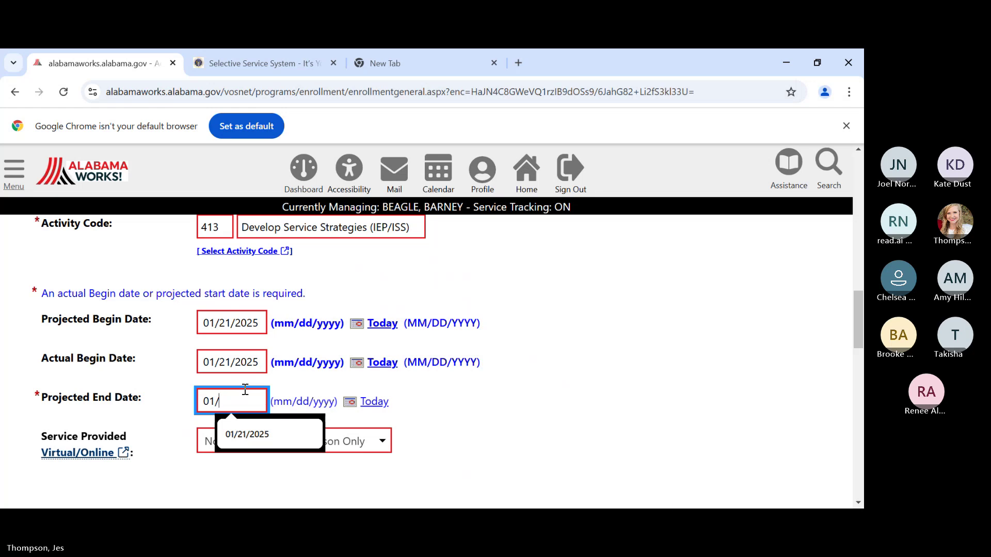
pyautogui.write('25/2027')
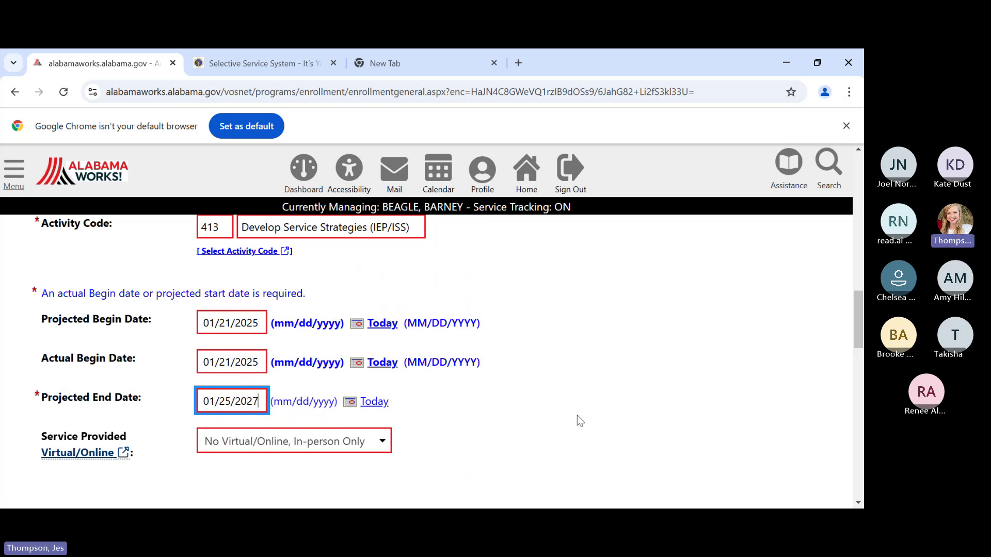
pyautogui.scroll(-8, 482, 302)
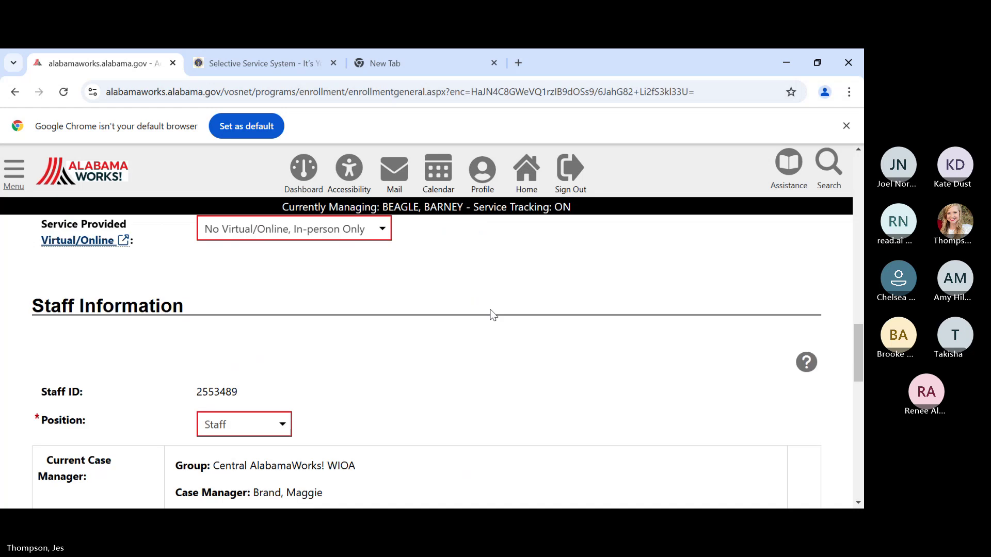
pyautogui.scroll(-5, 564, 308)
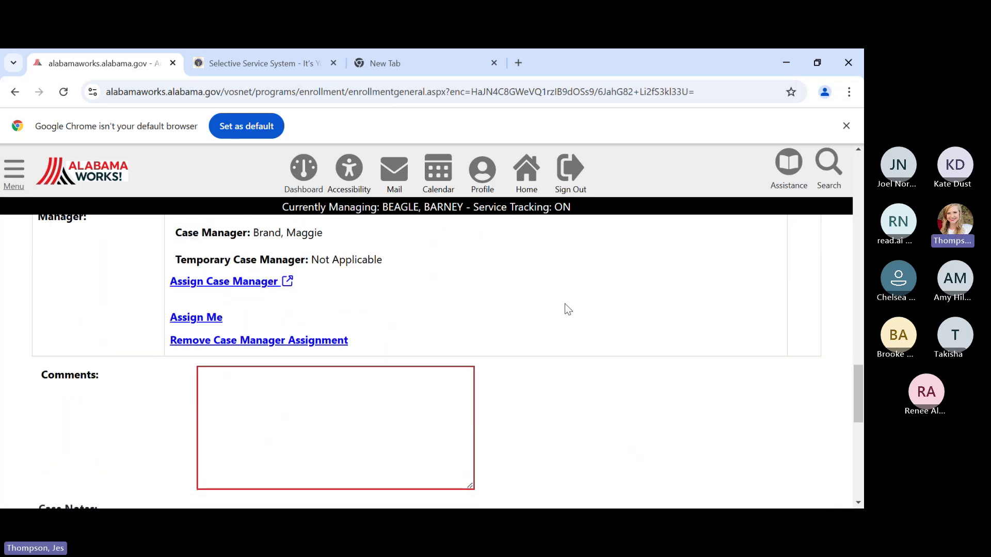
# - Choose provider Alabama Department of Labor and the East Alabama Works PY 24 Out of School Youth Contract service
pyautogui.click(441, 459)
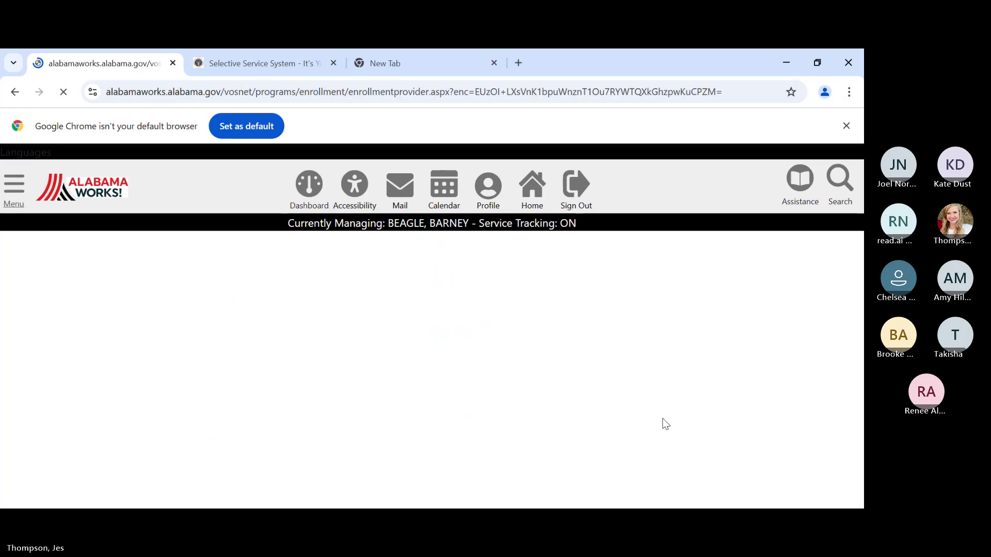
pyautogui.scroll(-7, 327, 369)
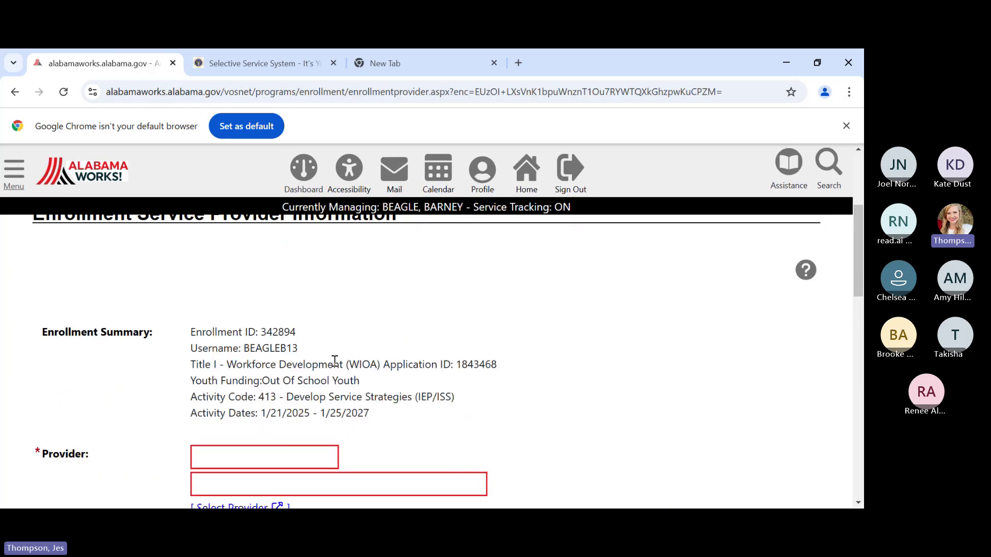
pyautogui.click(263, 374)
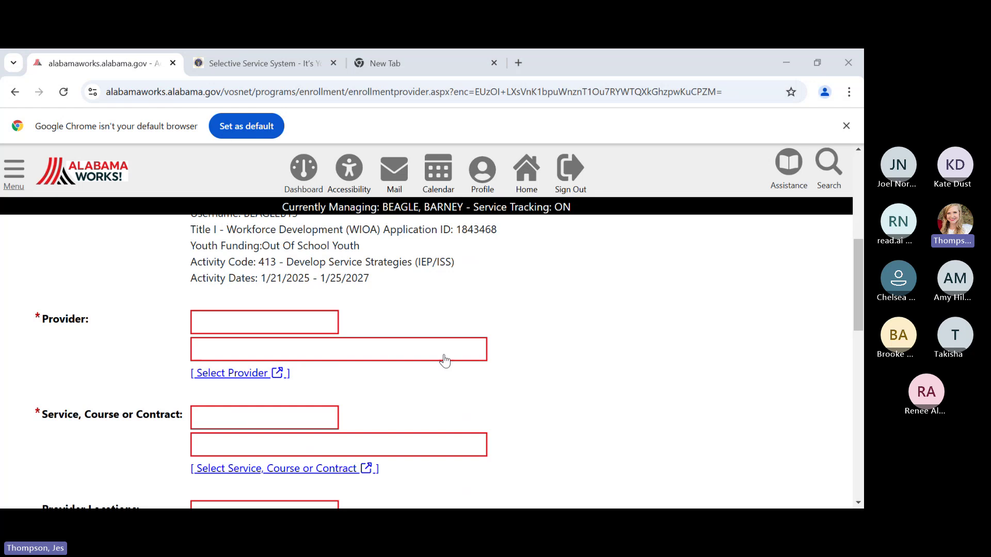
pyautogui.click(415, 345)
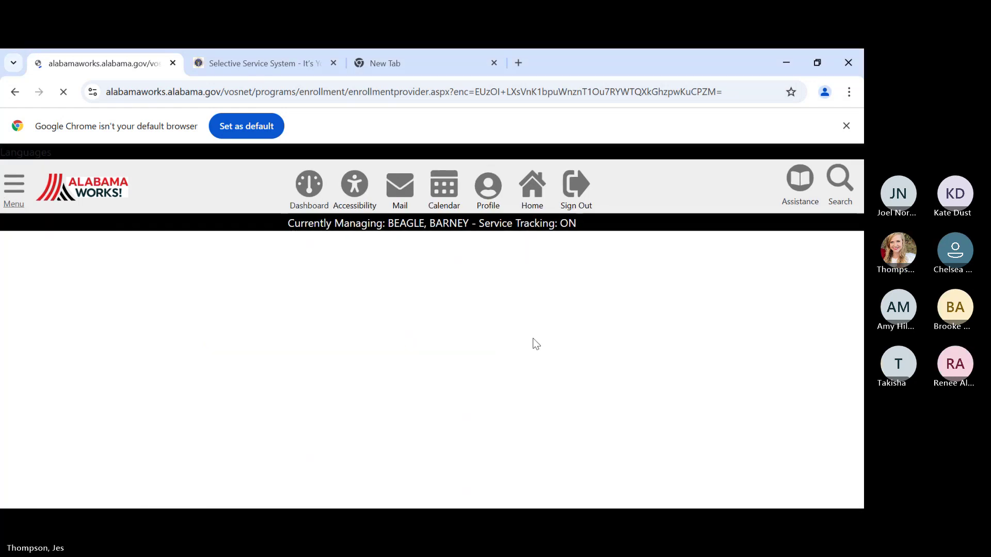
pyautogui.scroll(-3, 356, 397)
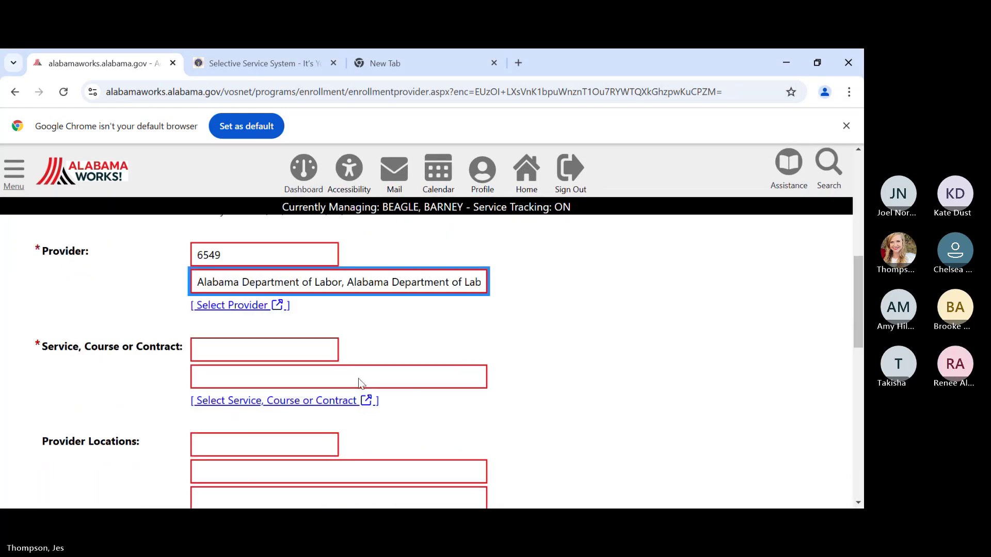
pyautogui.click(306, 406)
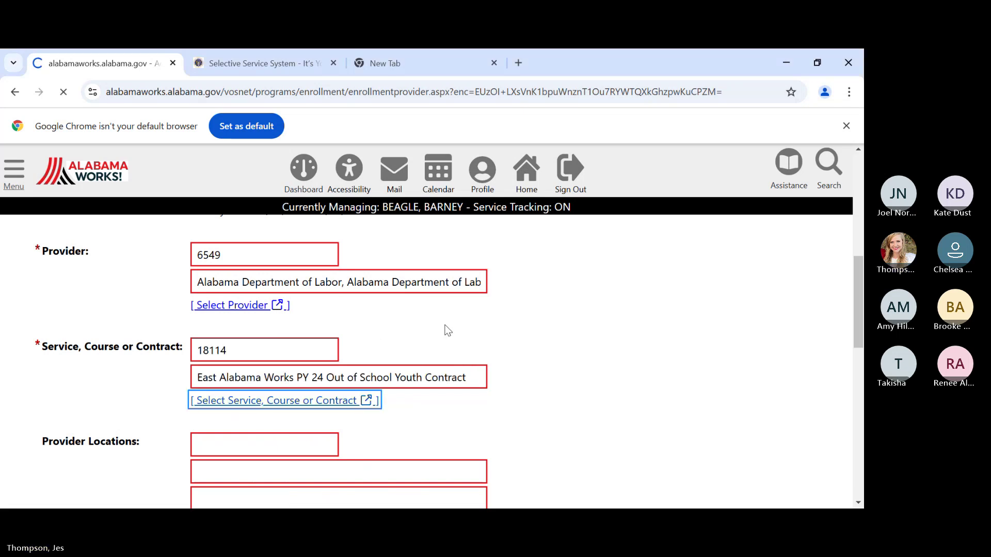
# - Continue to the Closure Information page and review its fields
pyautogui.scroll(-10, 514, 361)
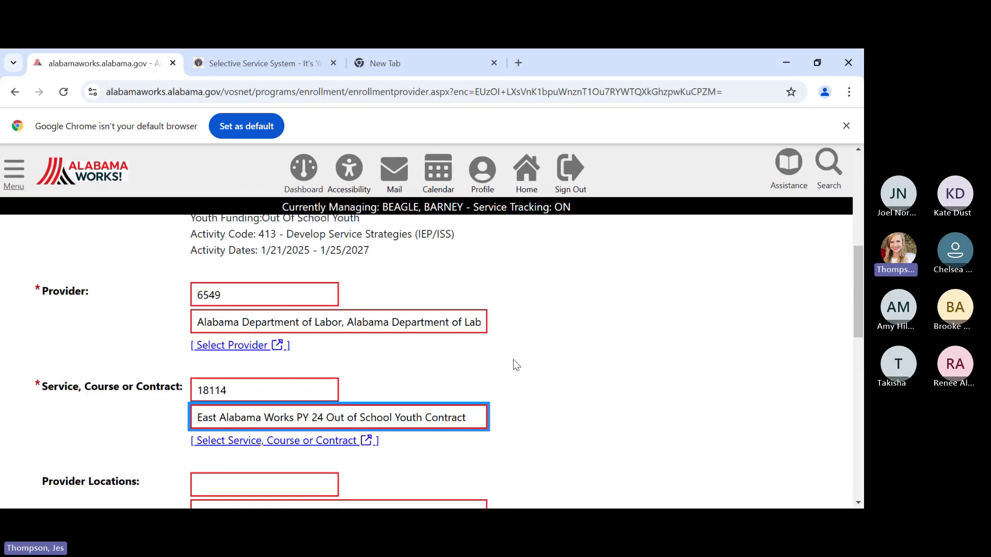
pyautogui.scroll(-4, 517, 357)
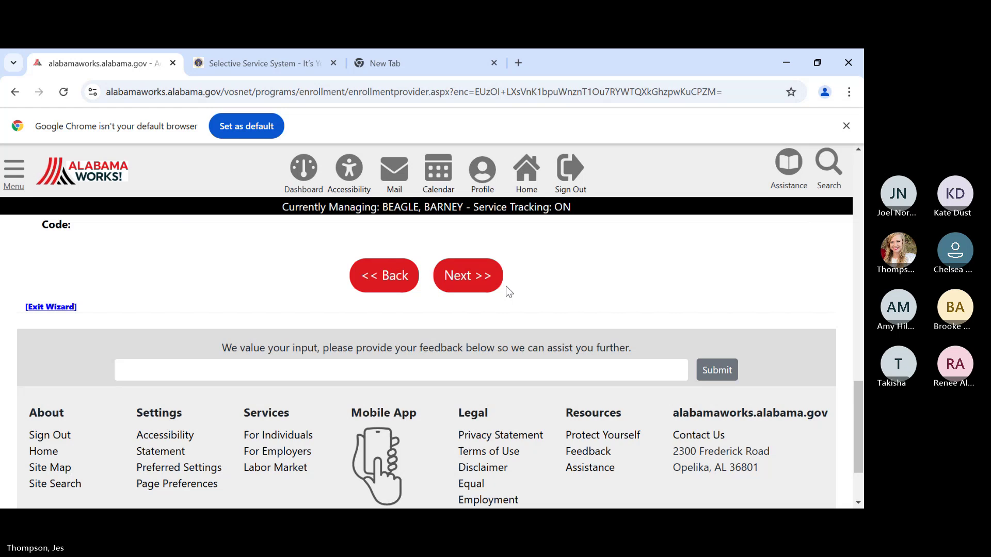
pyautogui.click(462, 277)
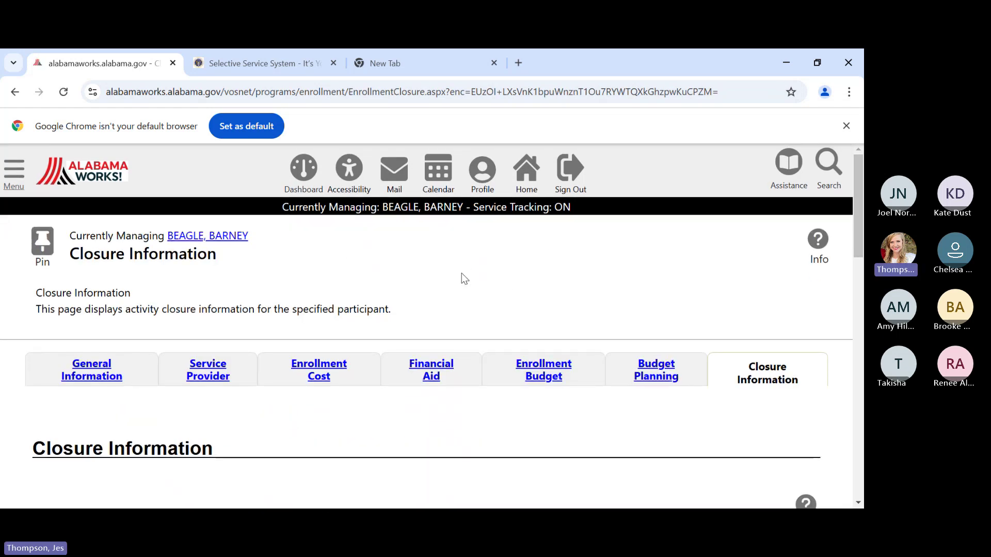
pyautogui.scroll(-4, 463, 247)
pyautogui.scroll(-1, 571, 380)
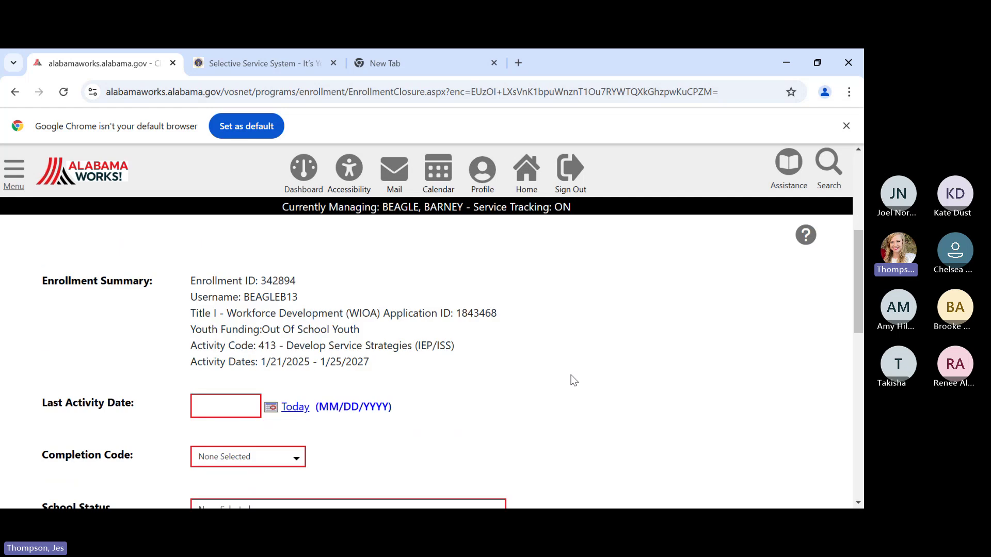
pyautogui.scroll(1, 543, 360)
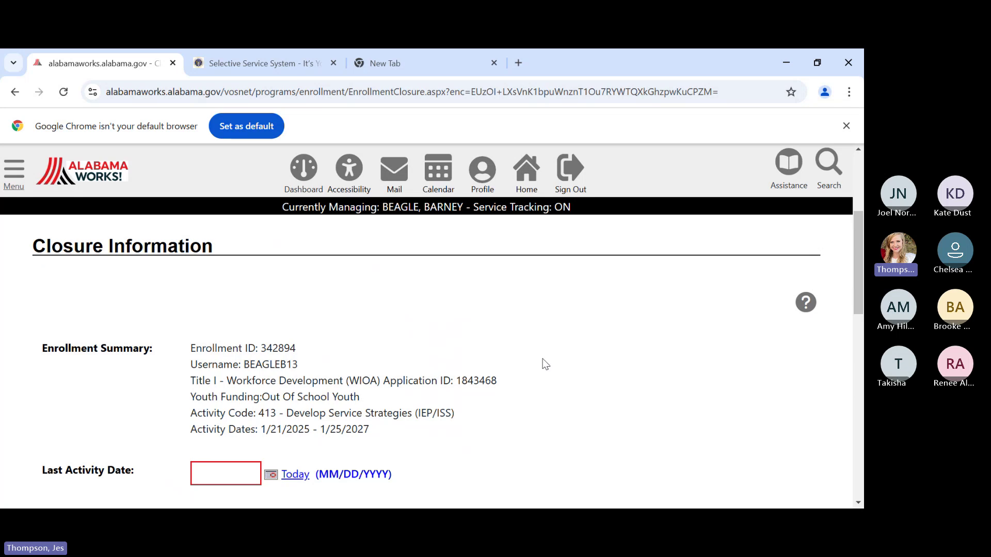
pyautogui.scroll(-2, 558, 333)
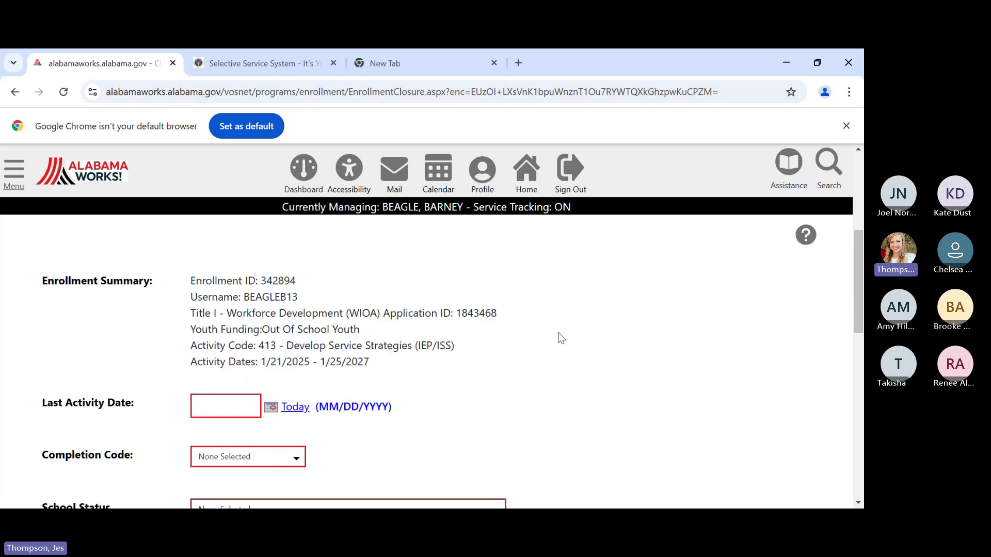
pyautogui.scroll(-3, 465, 349)
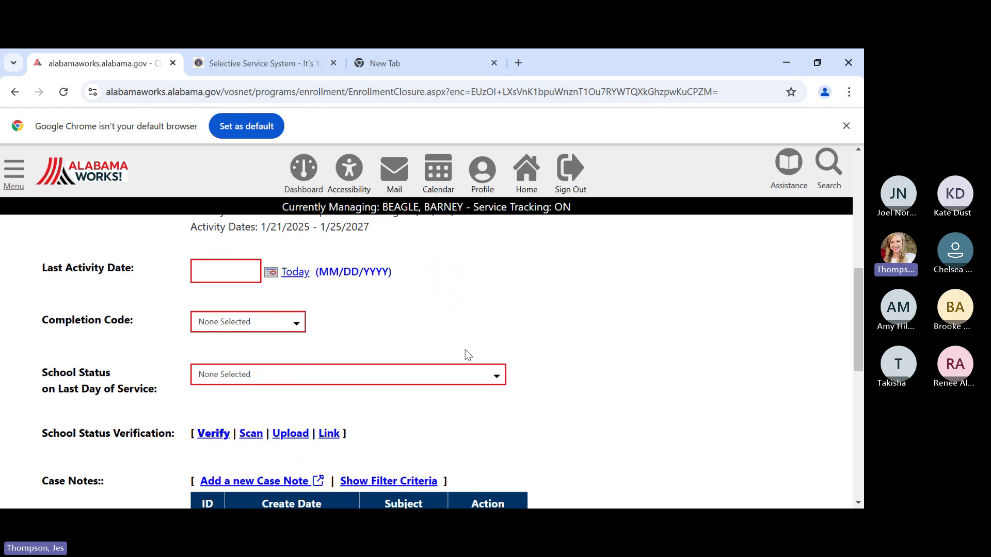
pyautogui.scroll(-1, 465, 348)
# - Finish the 413 enrollment left open and expand the Educational Functioning Level for Measurable Skills Gain section
pyautogui.click(428, 416)
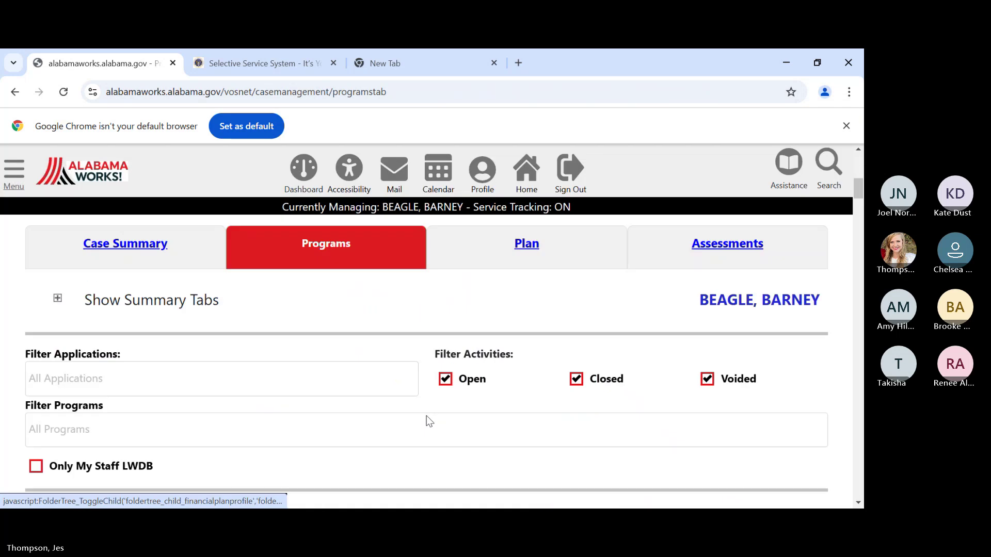
pyautogui.scroll(-5, 427, 380)
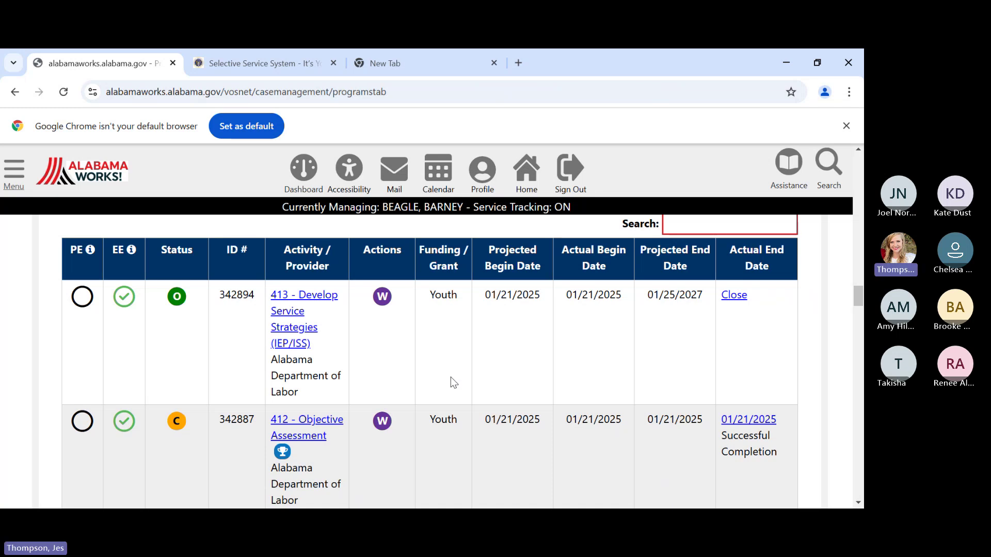
pyautogui.scroll(-1, 424, 365)
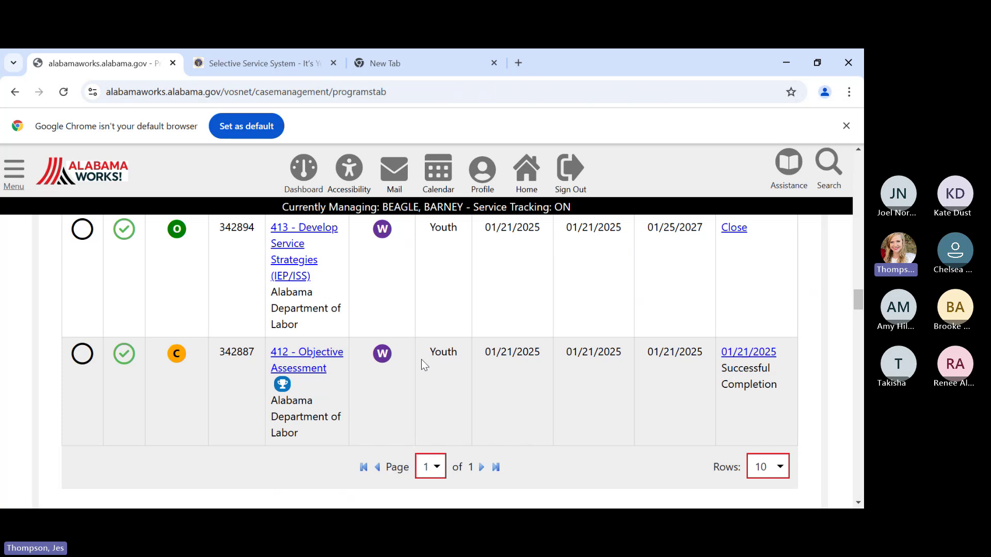
pyautogui.scroll(-2, 422, 364)
pyautogui.scroll(-2, 422, 365)
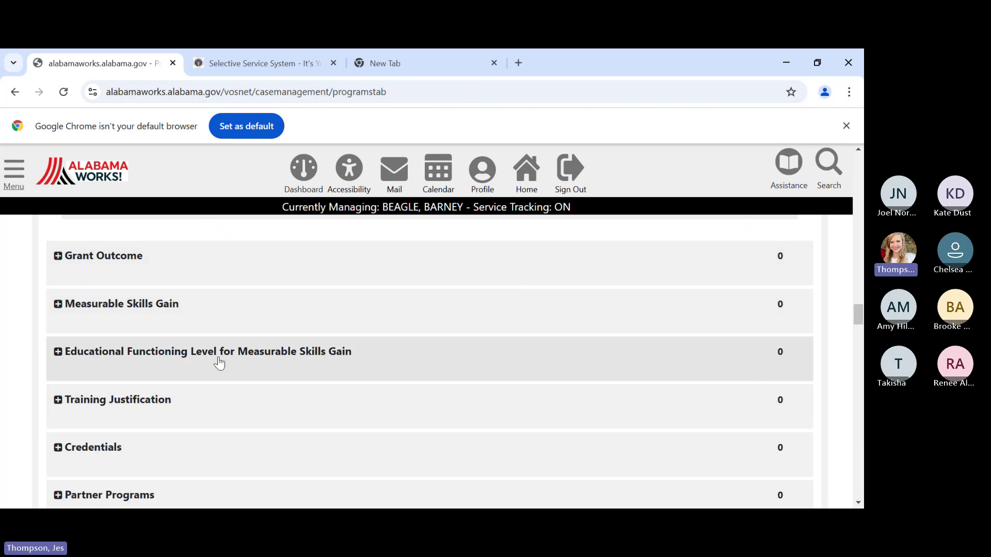
pyautogui.click(419, 353)
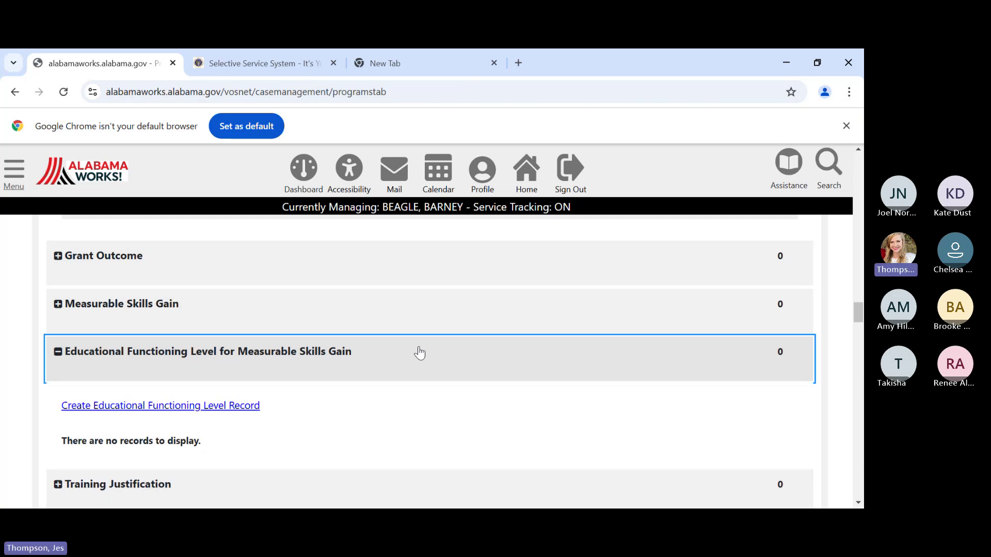
# - Start a new functioning level record with pre-test date 01/06/2025 and category ABE
pyautogui.click(202, 407)
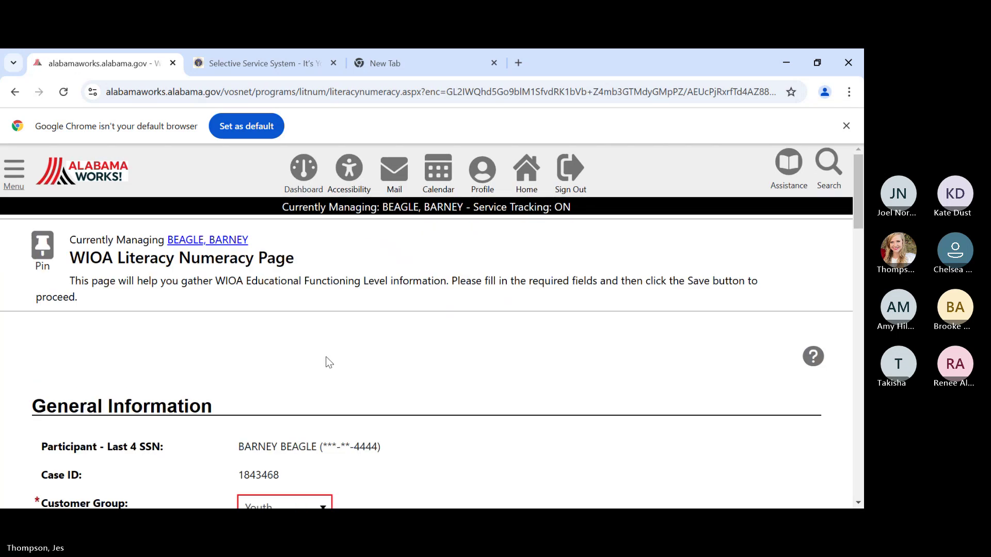
pyautogui.scroll(-5, 453, 332)
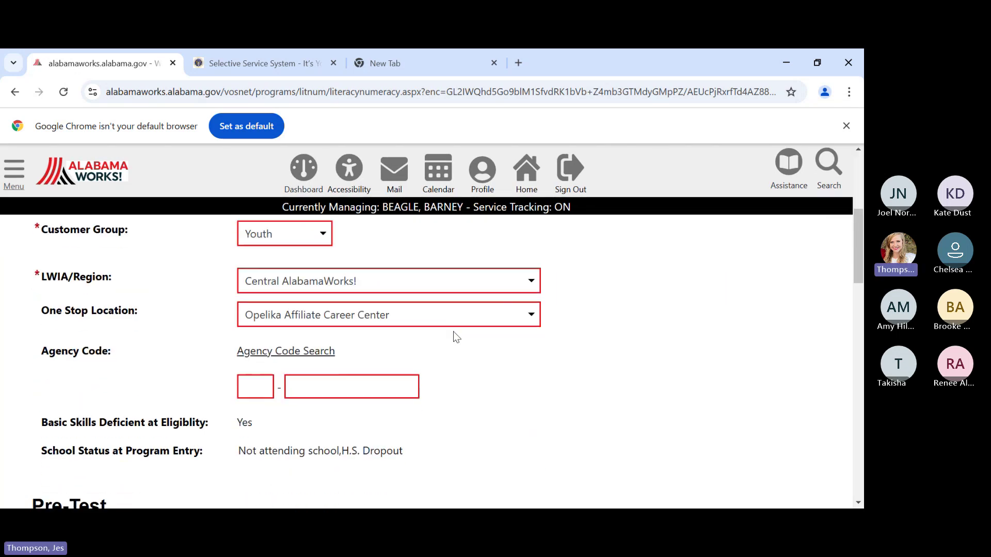
pyautogui.scroll(1, 209, 265)
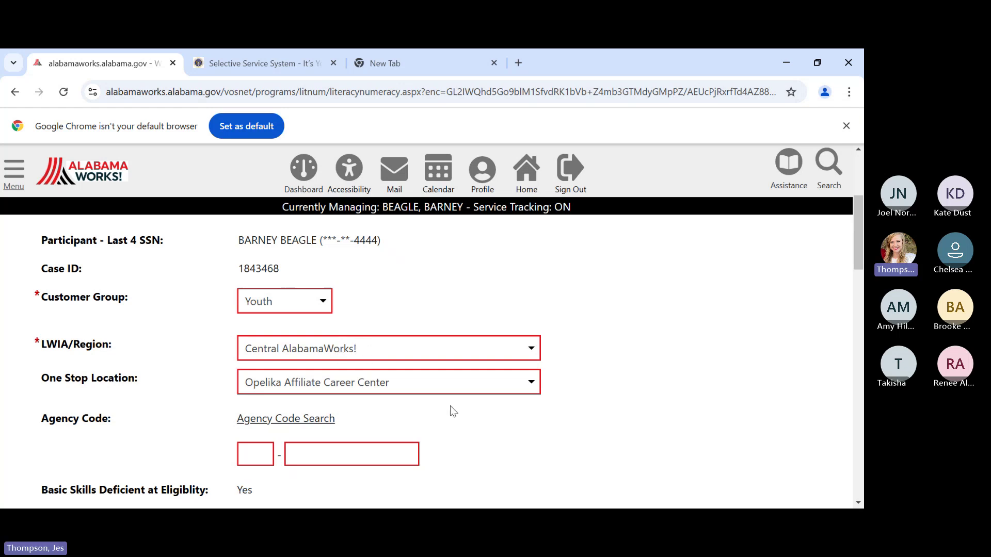
pyautogui.scroll(-3, 449, 405)
pyautogui.scroll(-3, 446, 404)
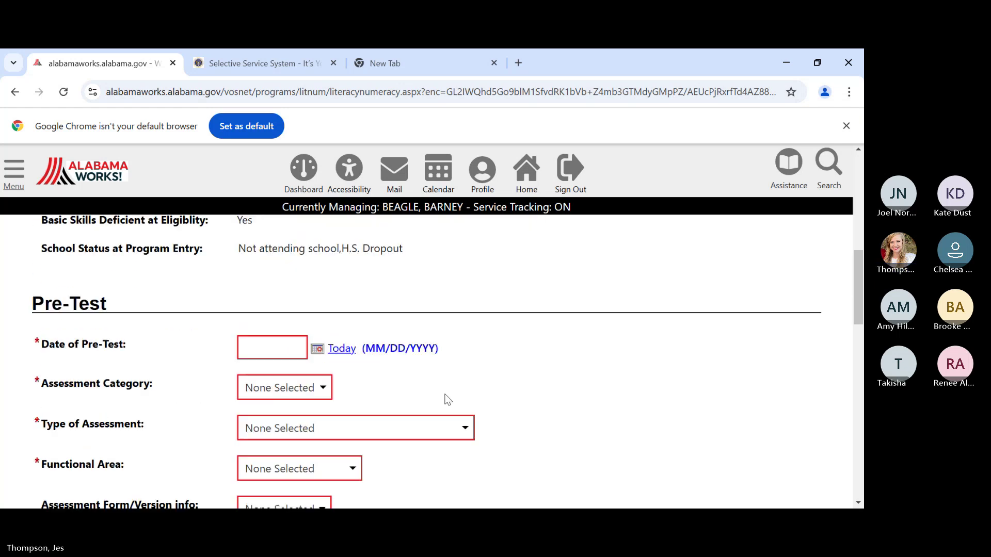
pyautogui.scroll(1, 375, 316)
pyautogui.scroll(2, 375, 315)
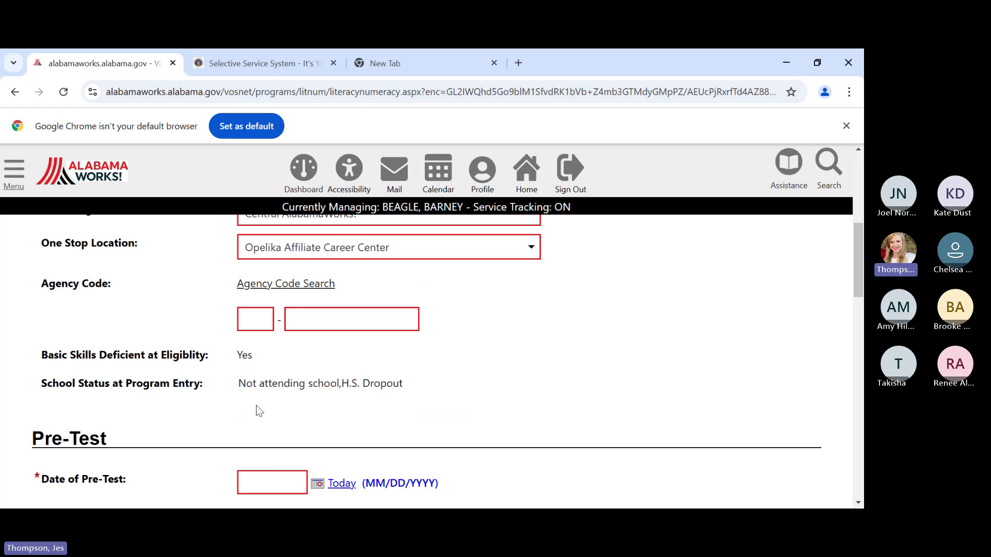
pyautogui.scroll(-3, 256, 405)
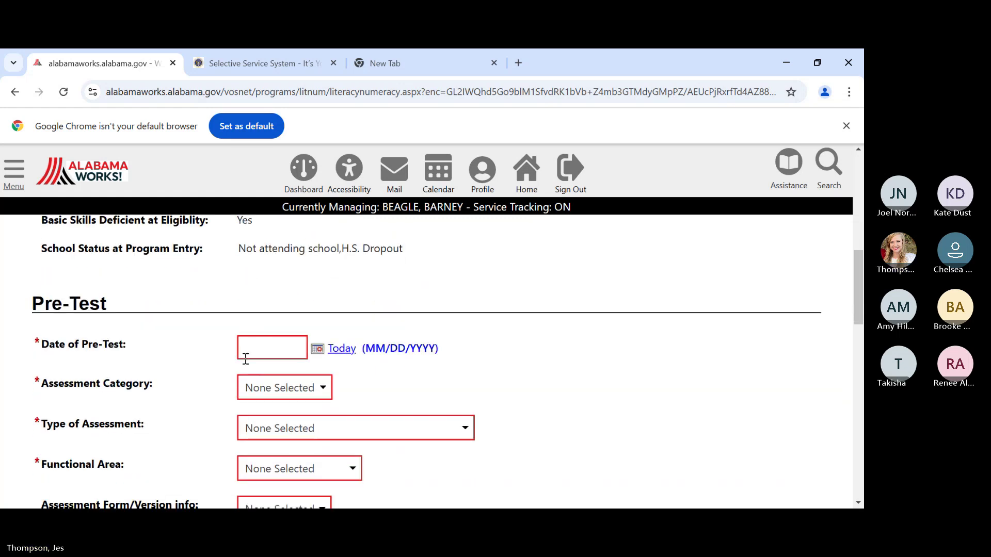
pyautogui.click(254, 348)
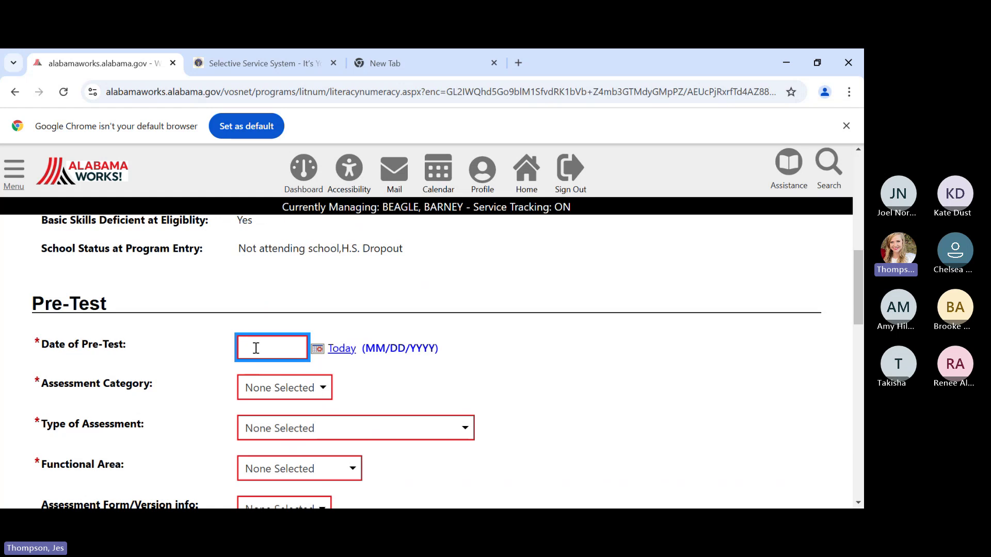
pyautogui.write('0')
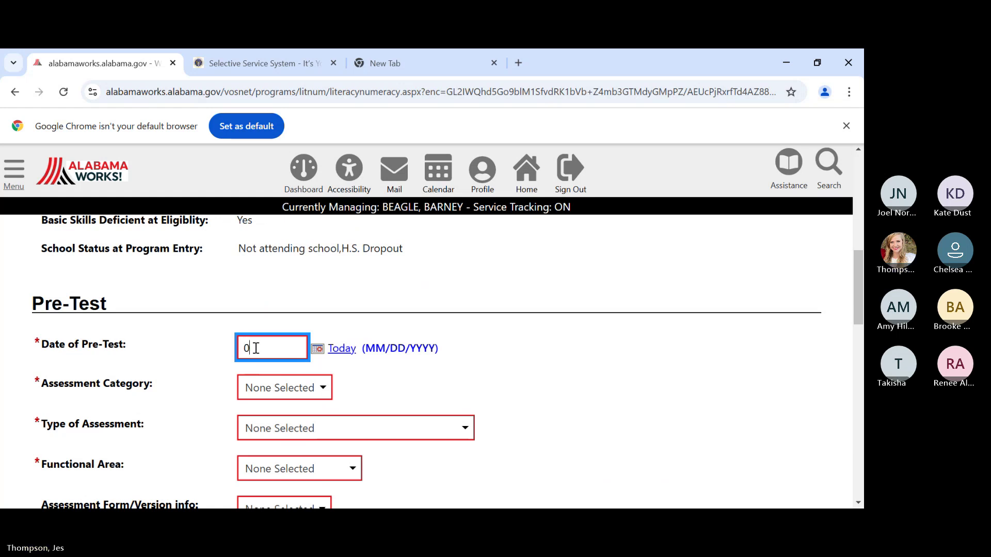
pyautogui.write('1/06/2025')
pyautogui.click(263, 384)
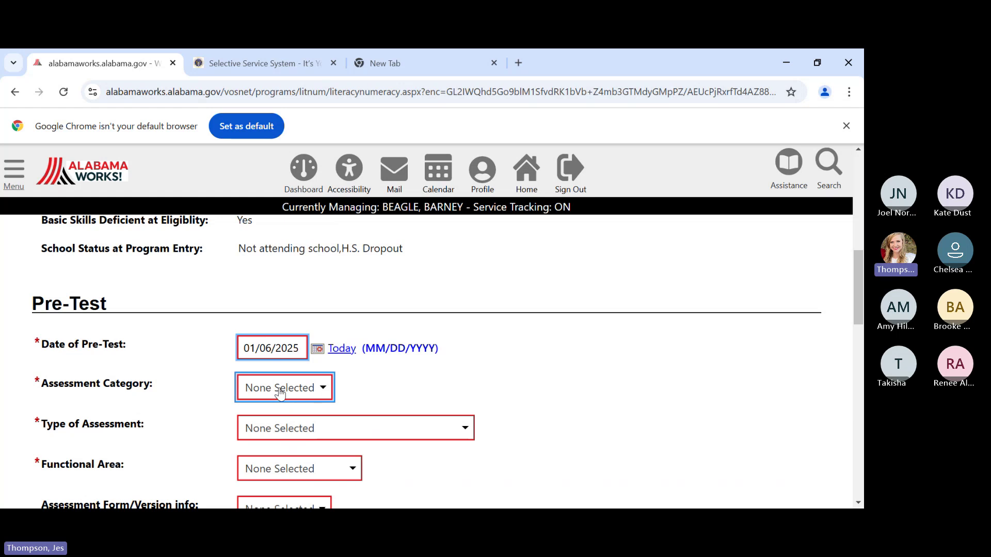
pyautogui.click(273, 430)
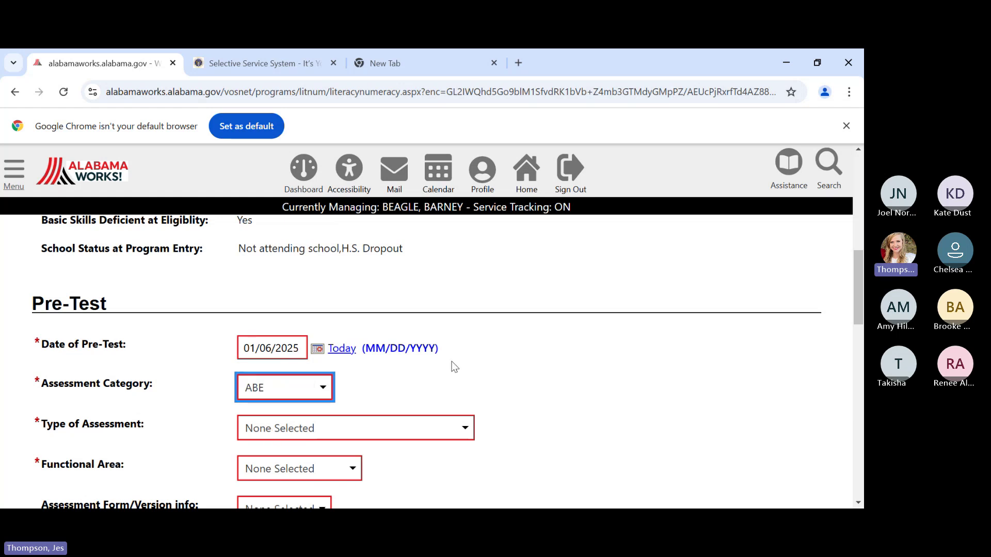
# - Set assessment type TABE 11-12, functional area Reading, and pre-test score 514
pyautogui.scroll(-1, 413, 369)
pyautogui.click(354, 365)
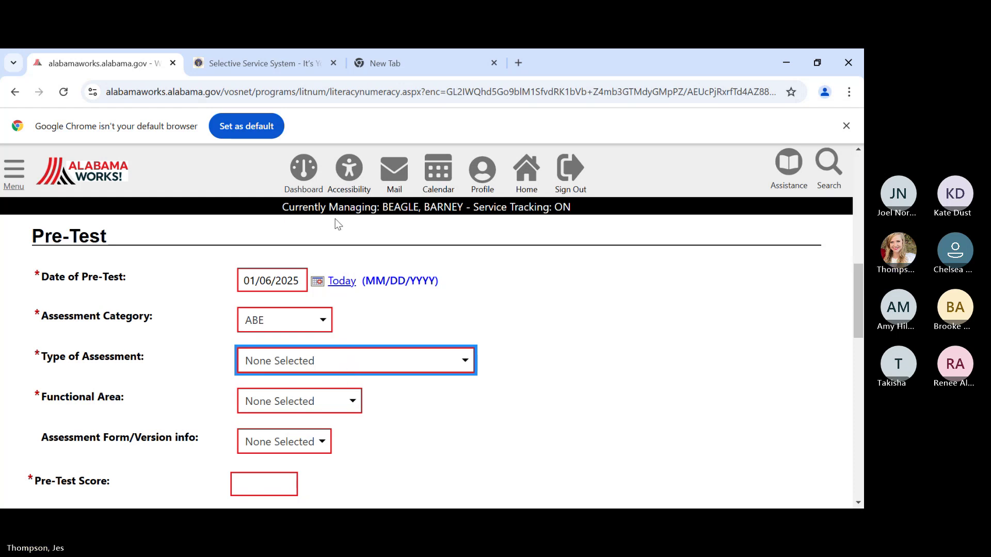
pyautogui.click(288, 243)
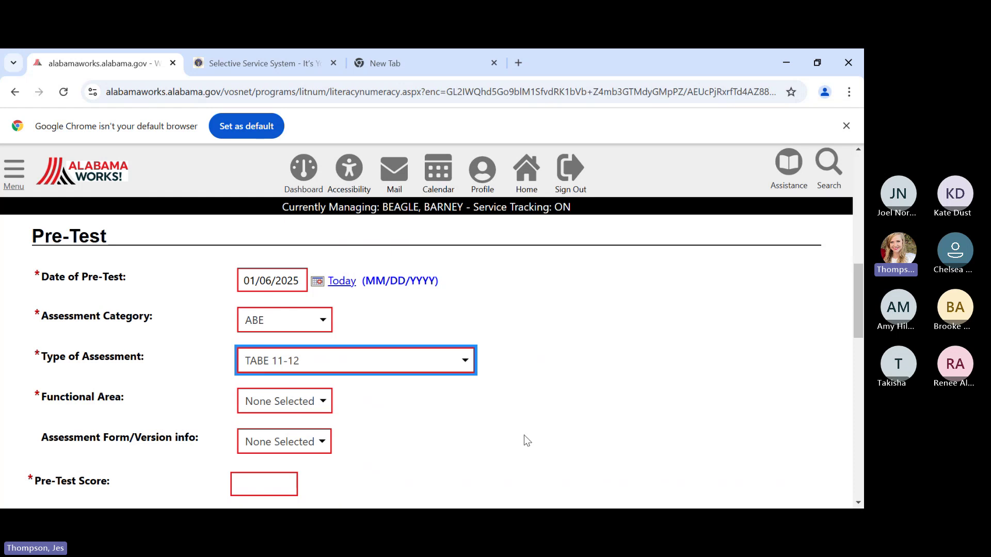
pyautogui.click(303, 407)
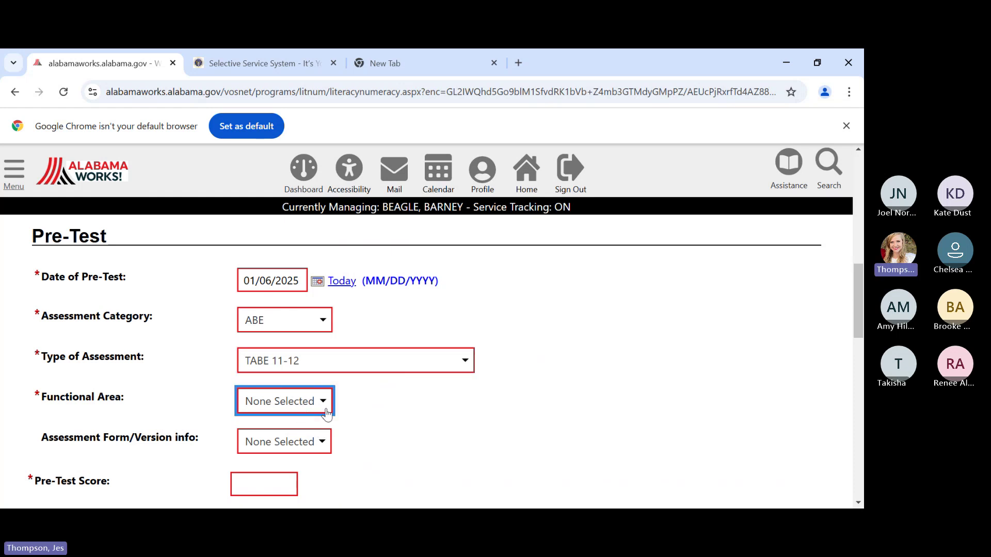
pyautogui.scroll(-1, 391, 419)
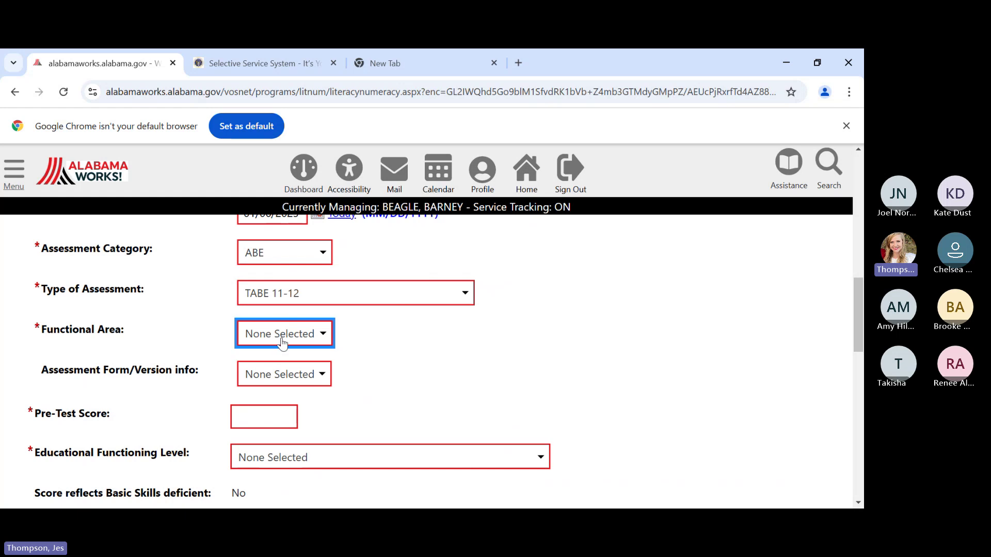
pyautogui.click(279, 374)
pyautogui.scroll(-1, 421, 354)
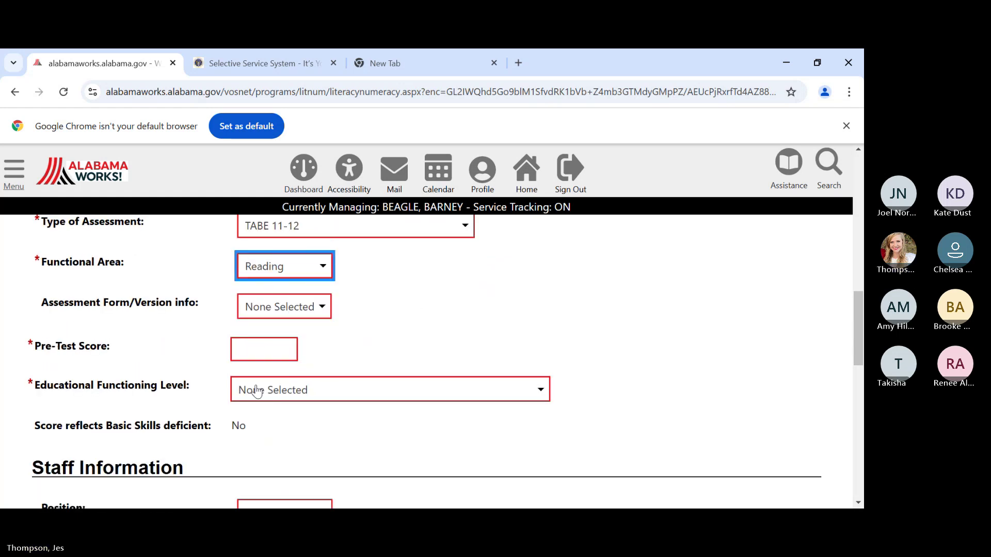
pyautogui.click(268, 346)
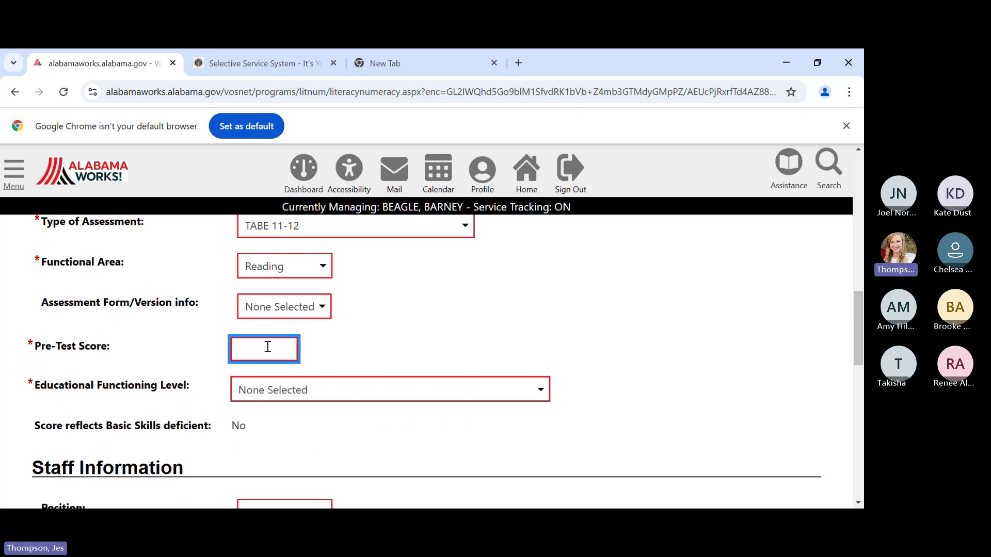
pyautogui.write('514')
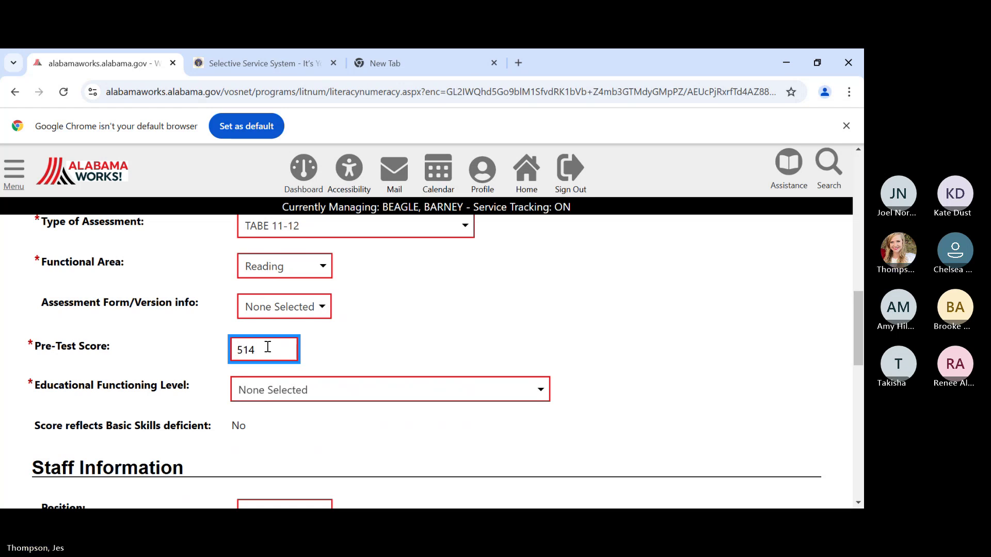
pyautogui.click(353, 349)
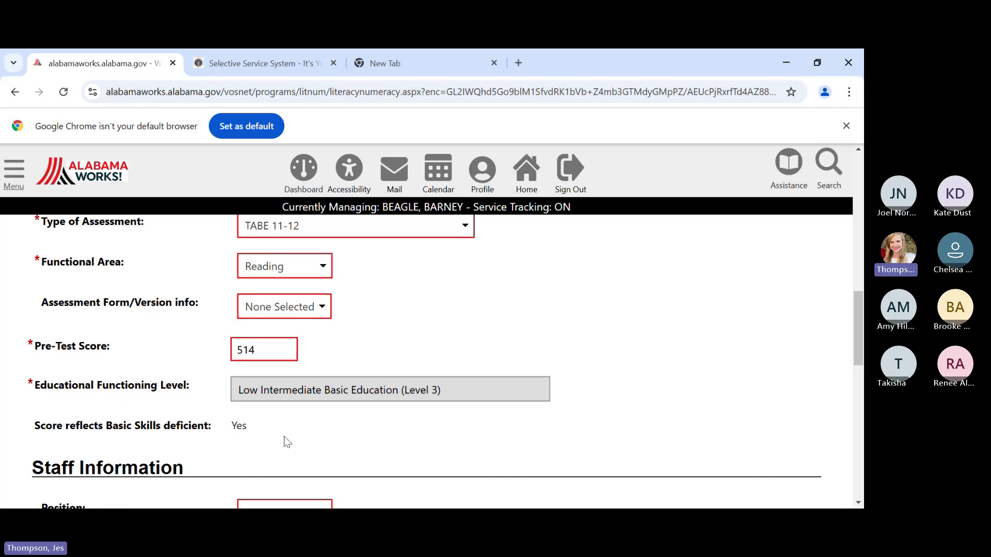
# - Save the Reading pre-test record
pyautogui.scroll(-1, 349, 409)
pyautogui.scroll(-2, 362, 395)
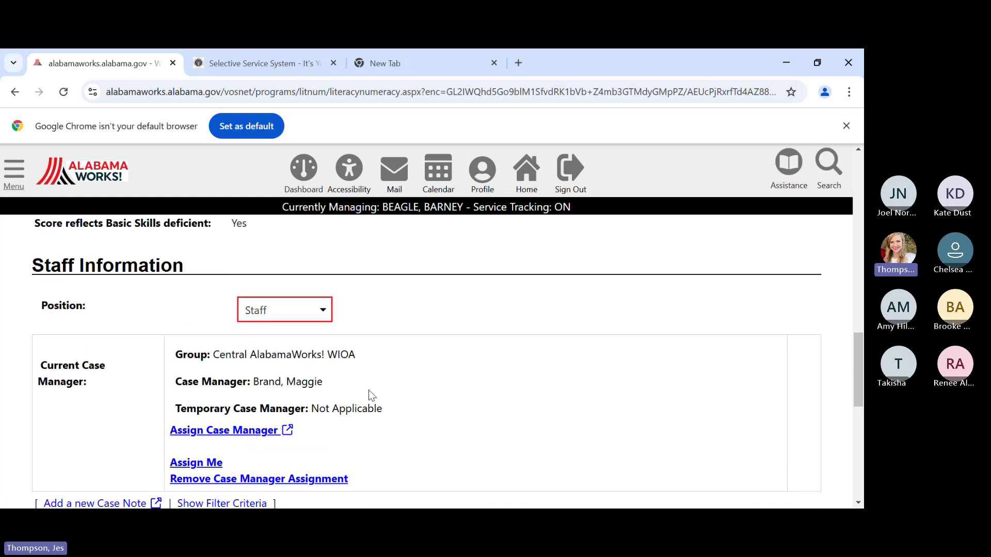
pyautogui.scroll(-4, 369, 395)
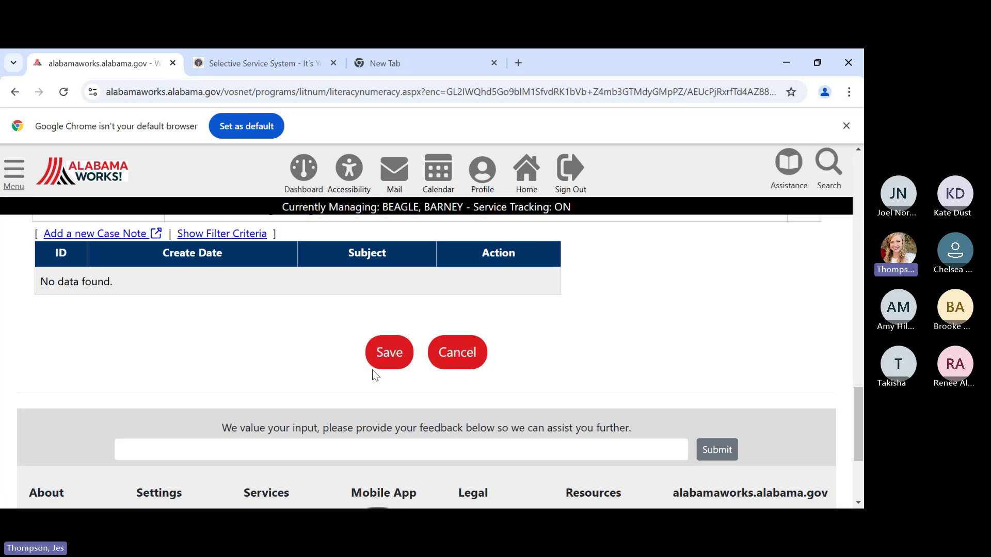
pyautogui.click(377, 360)
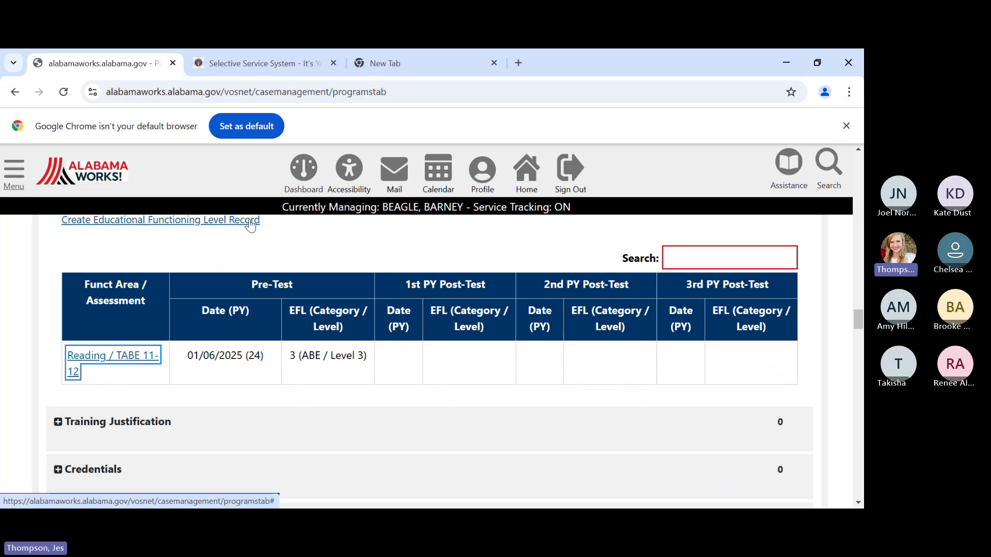
# - Start another functioning level record with pre-test date 01/06/2025
pyautogui.click(231, 221)
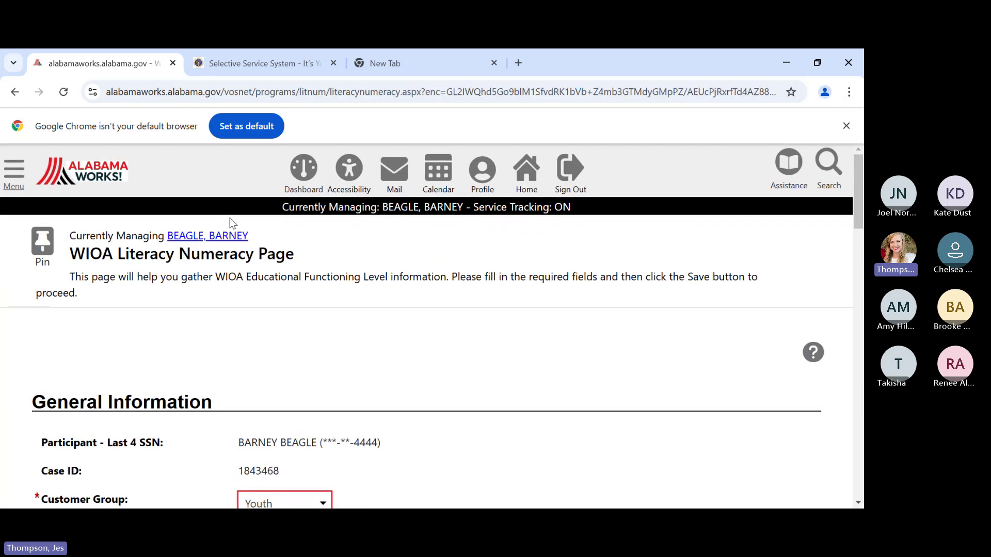
pyautogui.scroll(-1, 536, 321)
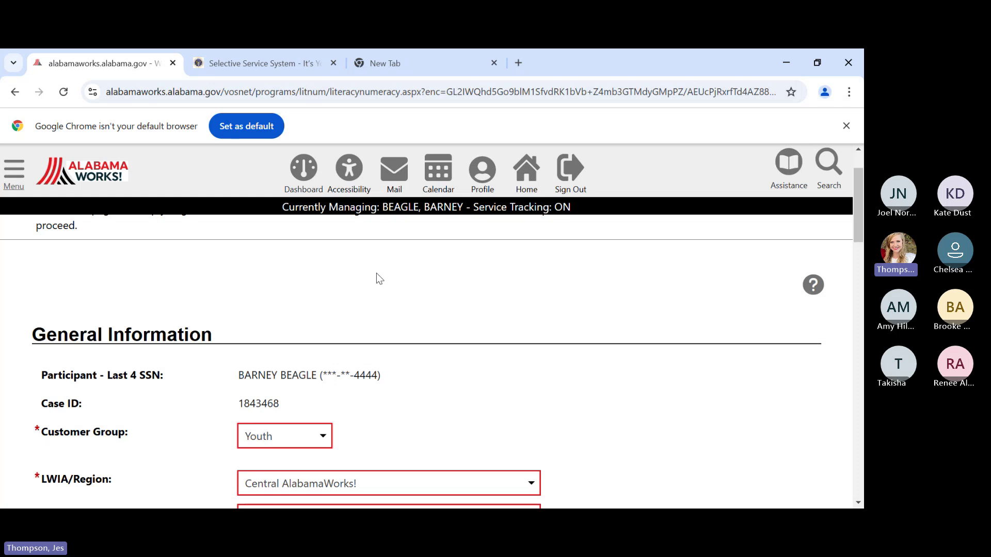
pyautogui.scroll(-1, 376, 266)
pyautogui.scroll(-1, 413, 274)
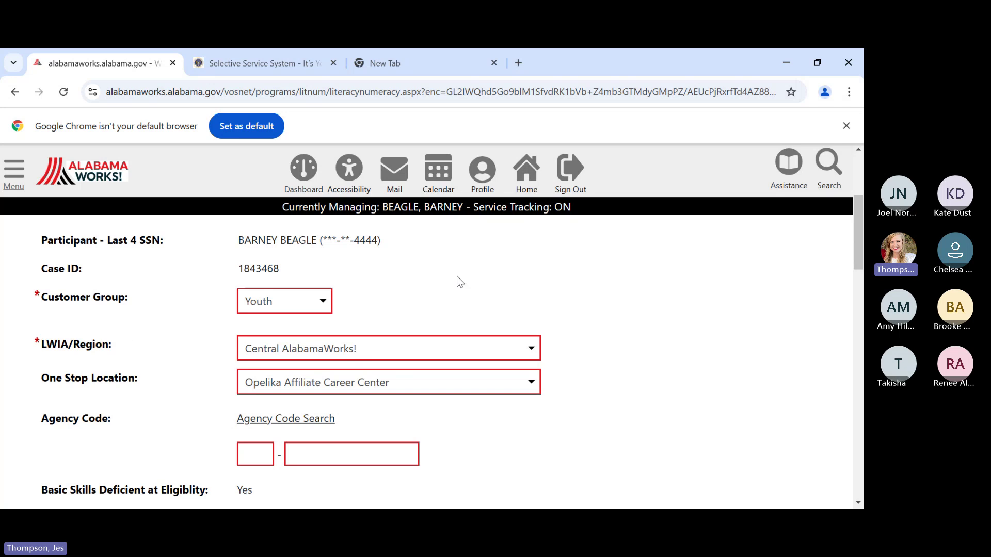
pyautogui.scroll(-4, 513, 290)
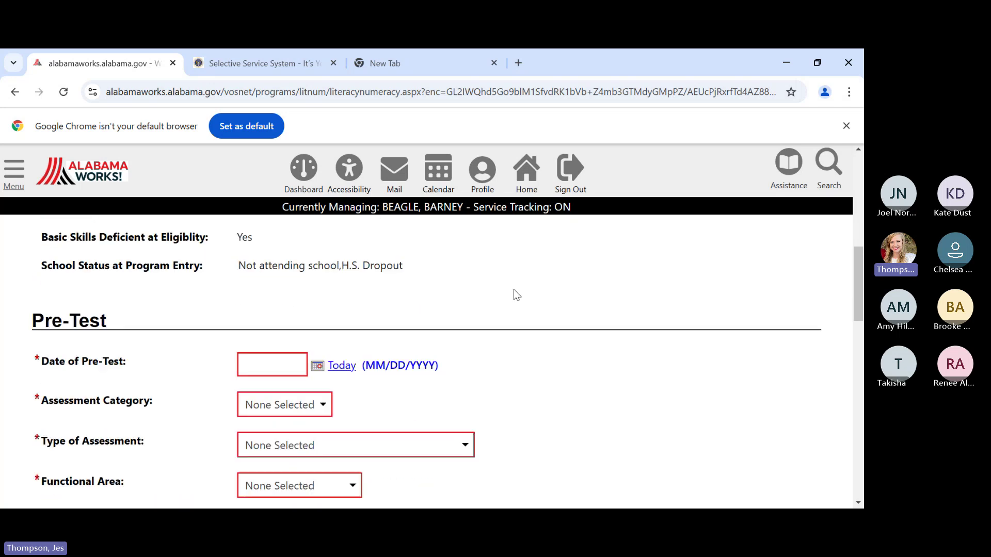
pyautogui.click(266, 347)
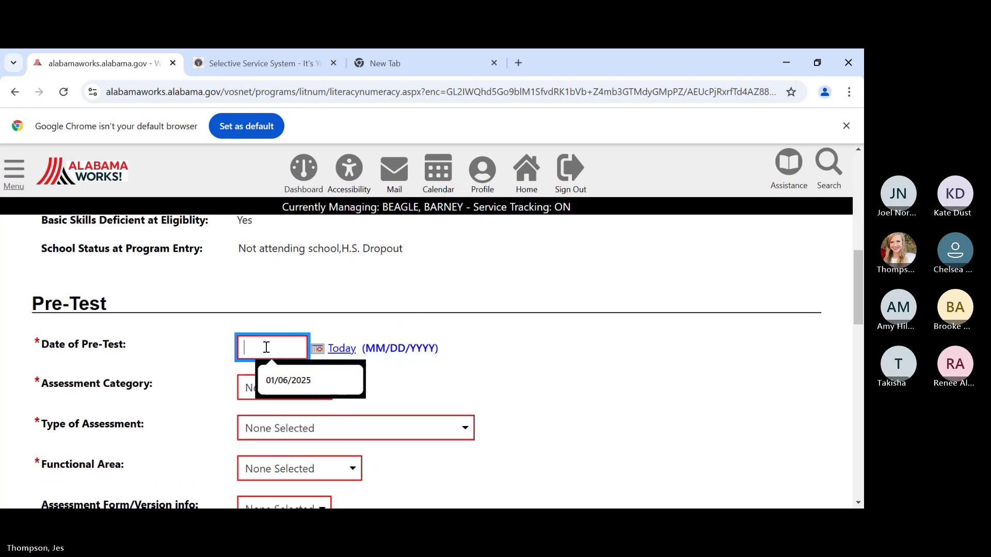
pyautogui.write('01')
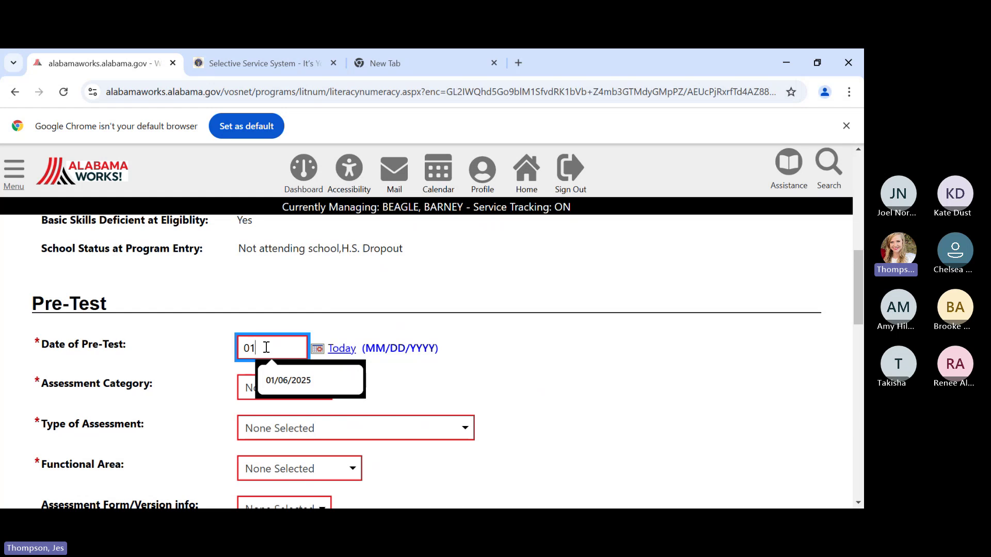
pyautogui.write('/05/2025')
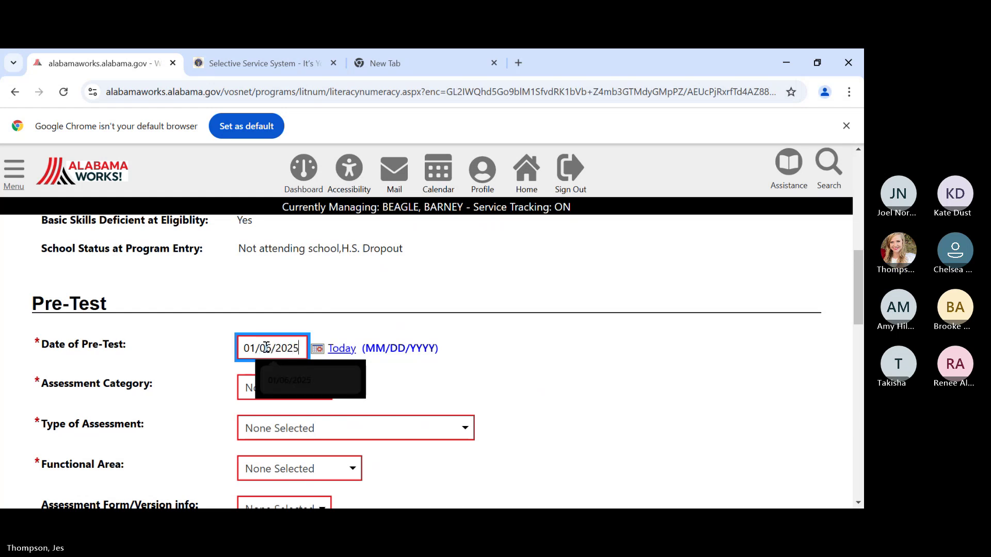
pyautogui.click(281, 388)
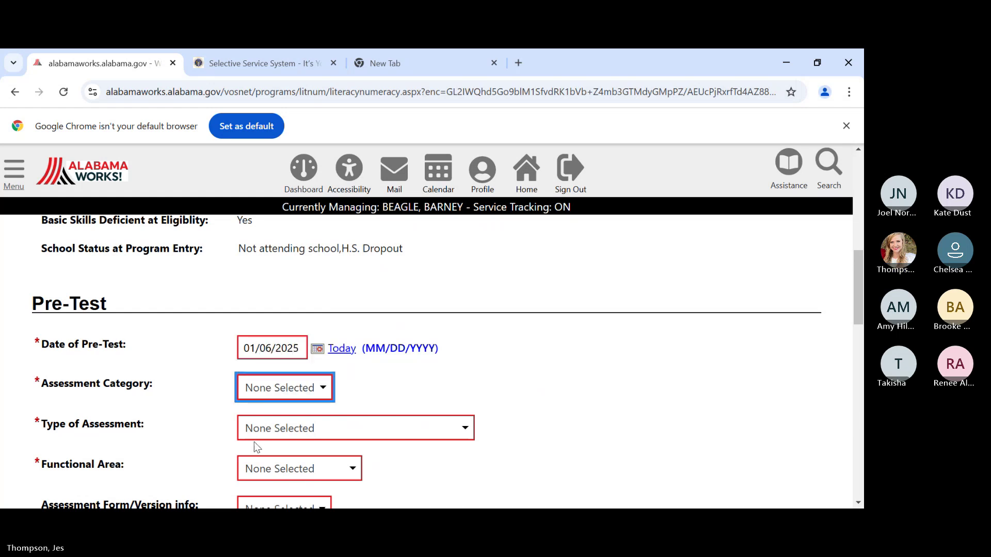
# - Set category ABE, type TABE 11-12, functional area Mathematics, and pre-test score 506
pyautogui.press('Down')
pyautogui.press('Tab')
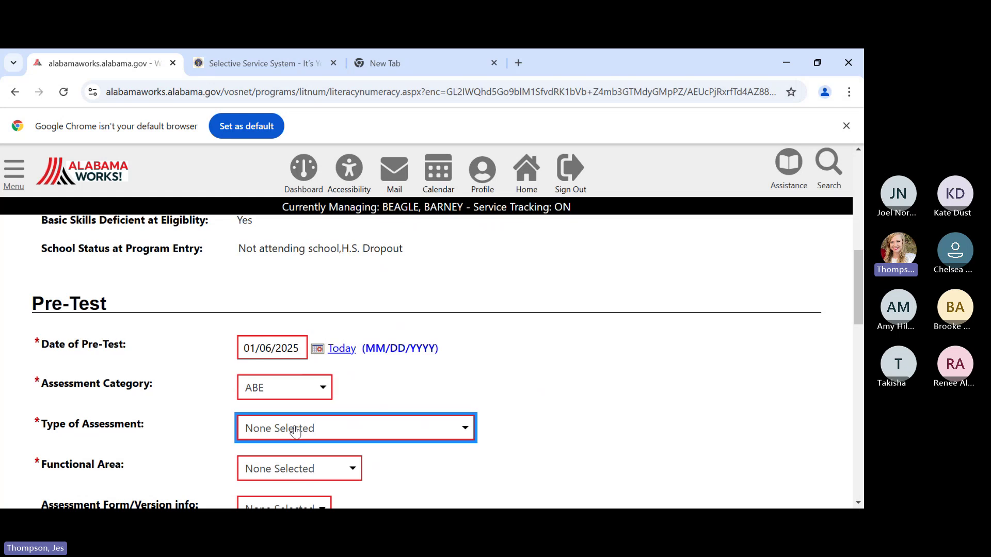
pyautogui.press('Down')
pyautogui.click(560, 418)
pyautogui.scroll(-3, 559, 417)
pyautogui.click(287, 333)
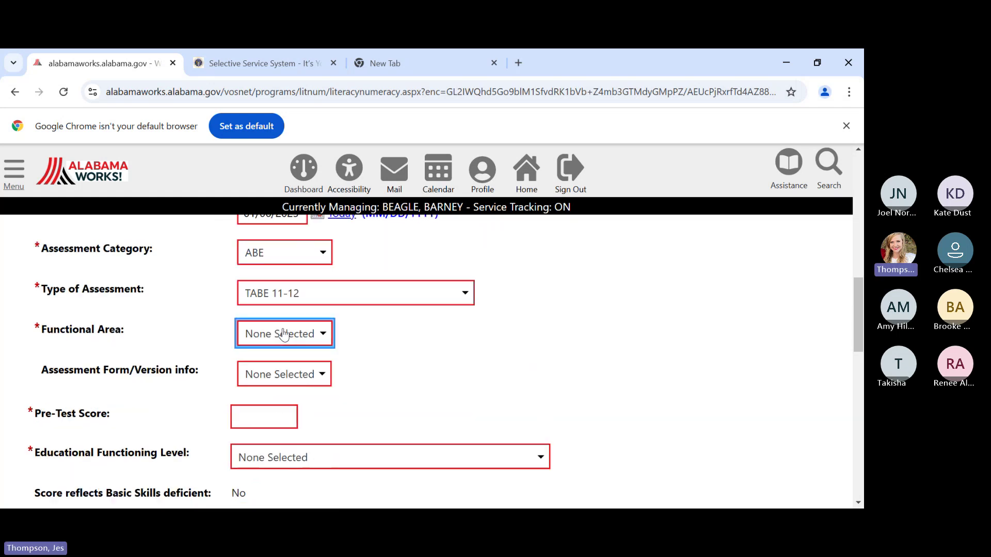
pyautogui.press('Down')
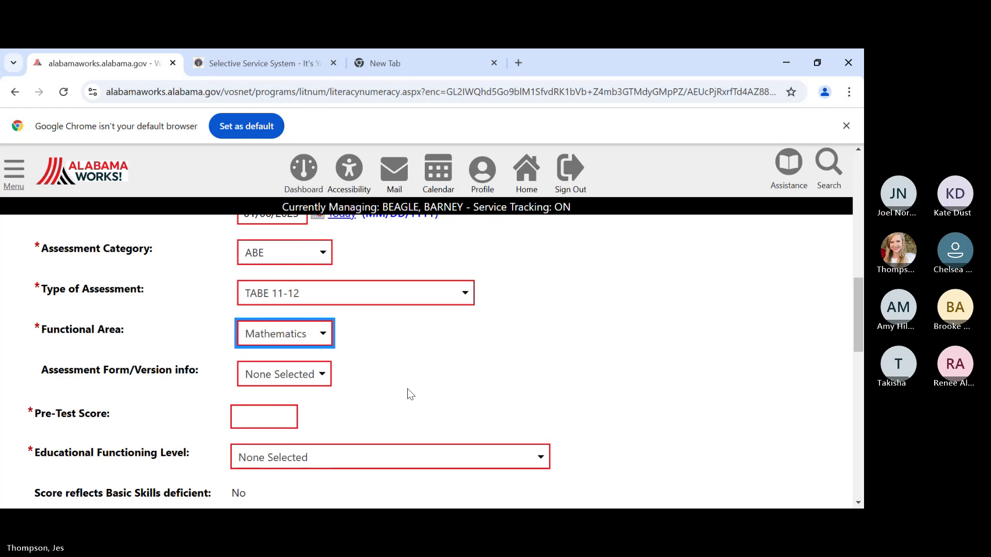
pyautogui.scroll(-2, 406, 391)
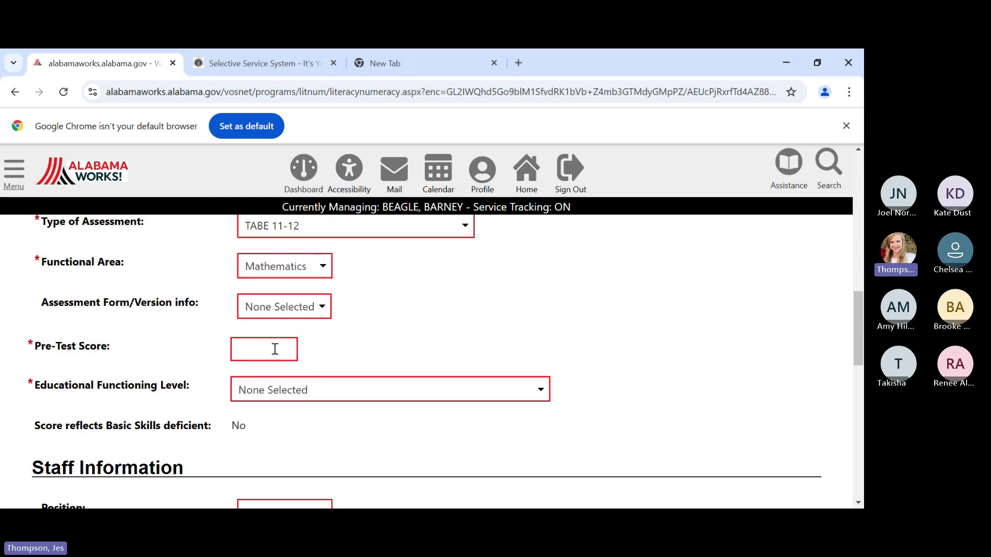
pyautogui.click(275, 349)
pyautogui.write('506')
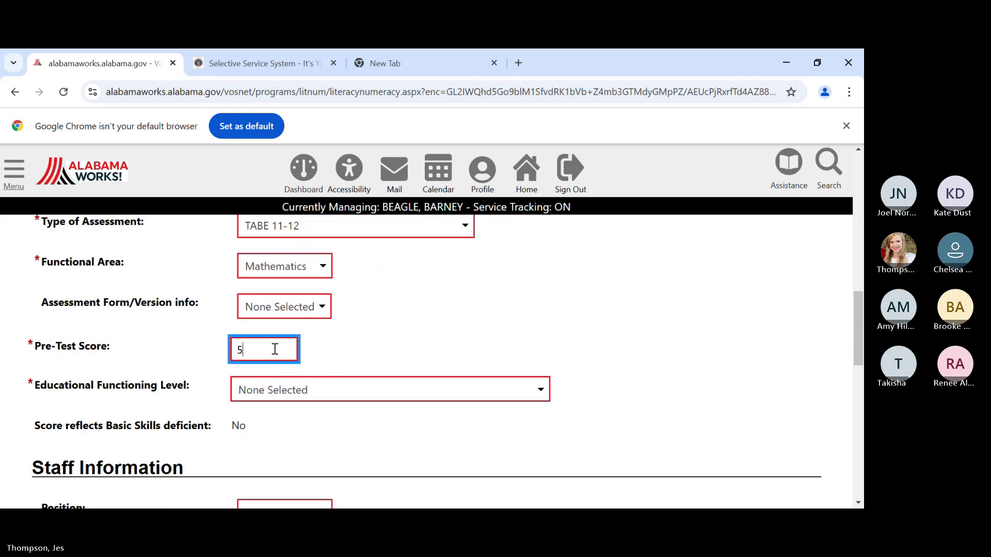
pyautogui.click(347, 361)
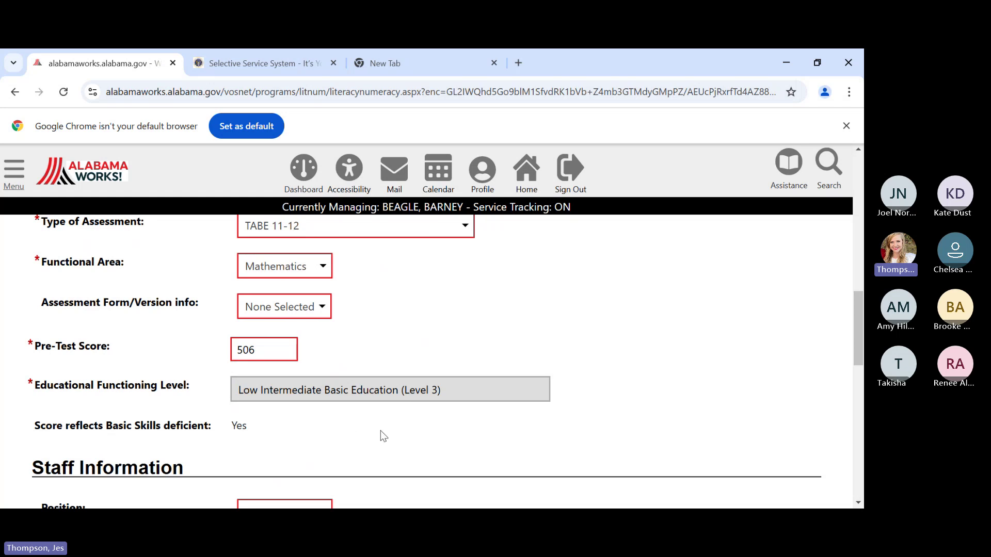
pyautogui.scroll(-1, 384, 429)
pyautogui.scroll(-5, 391, 433)
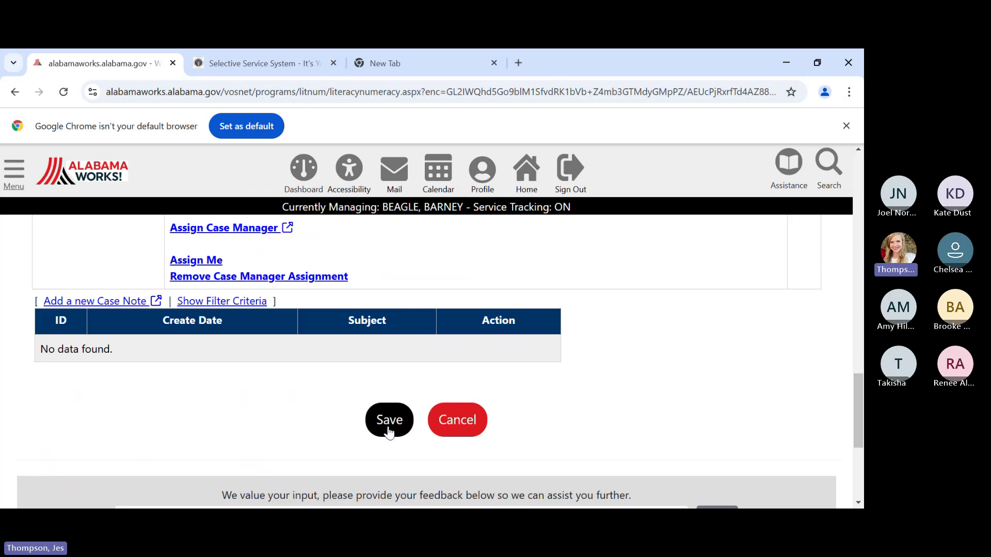
# - Save the Mathematics pre-test record and reopen it from the EFL table
pyautogui.click(389, 420)
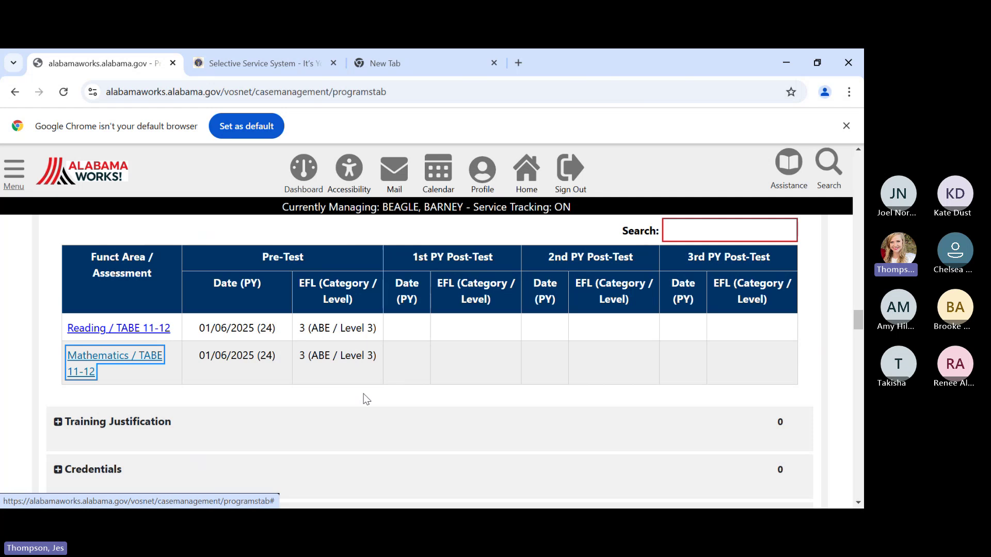
pyautogui.click(124, 360)
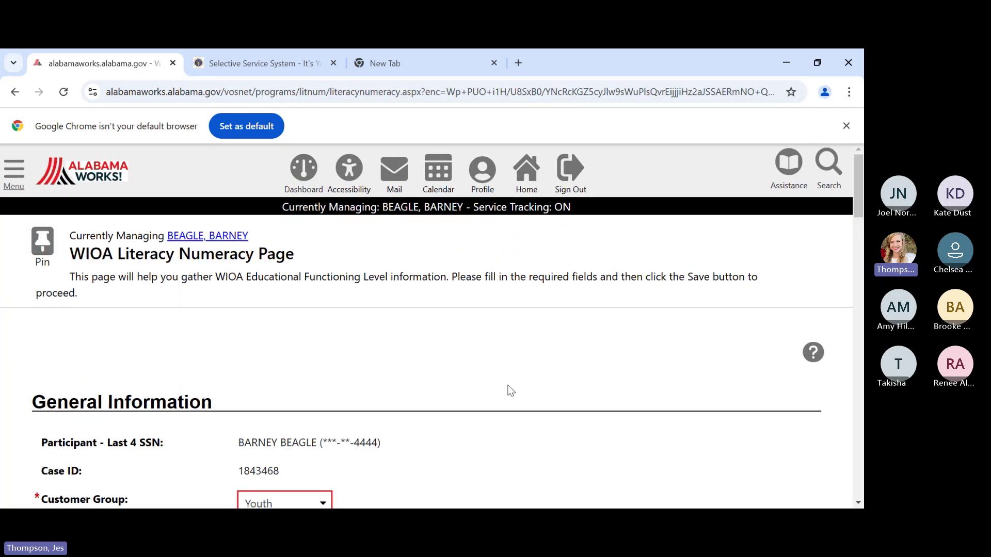
pyautogui.scroll(-4, 559, 384)
pyautogui.scroll(-15, 557, 382)
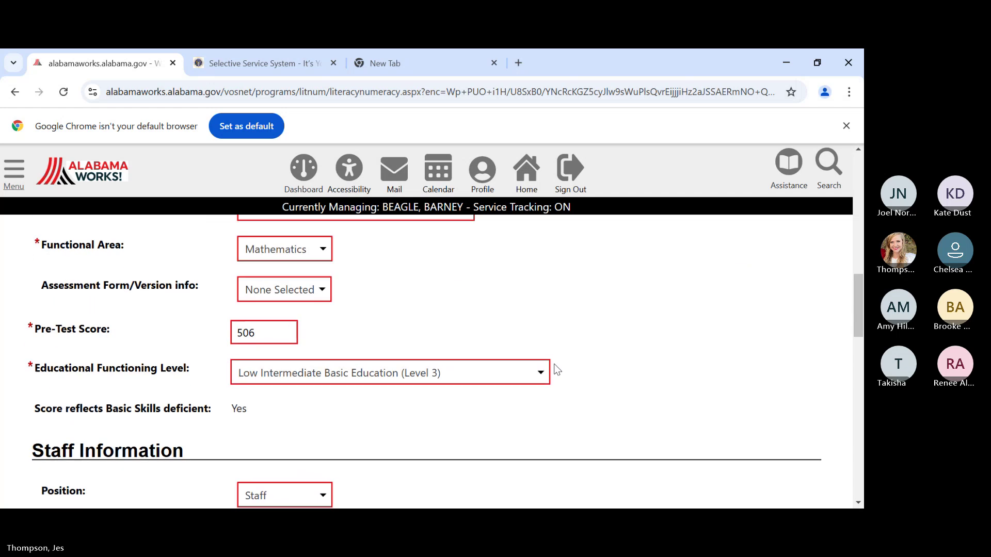
pyautogui.scroll(-6, 555, 366)
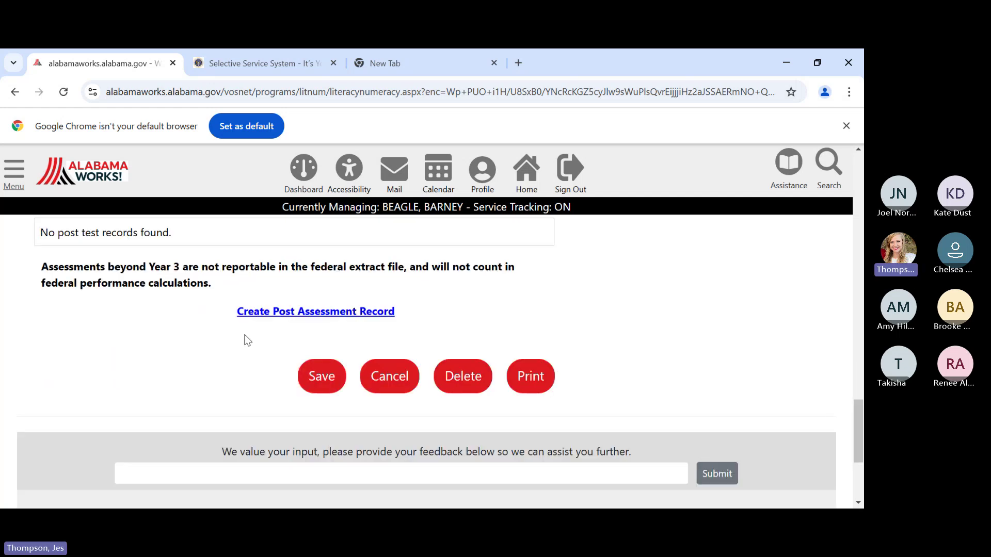
# - Create a post-assessment record with form version 11
pyautogui.click(327, 313)
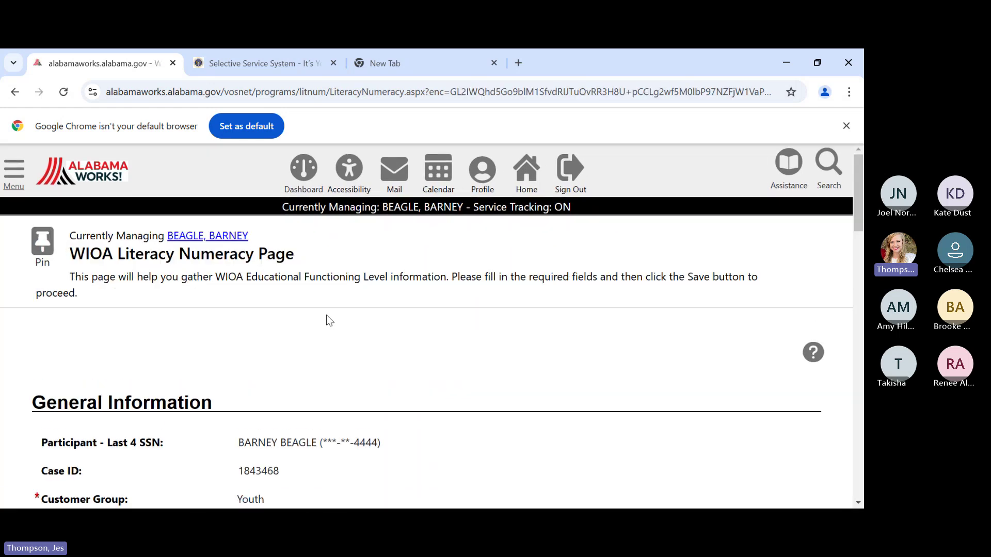
pyautogui.scroll(-2, 327, 315)
pyautogui.scroll(-3, 326, 315)
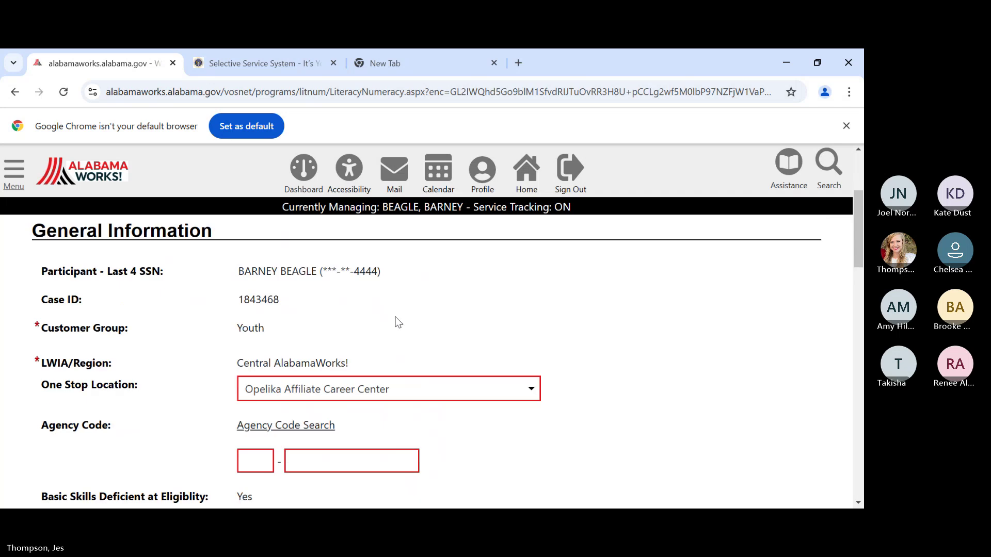
pyautogui.scroll(-3, 361, 345)
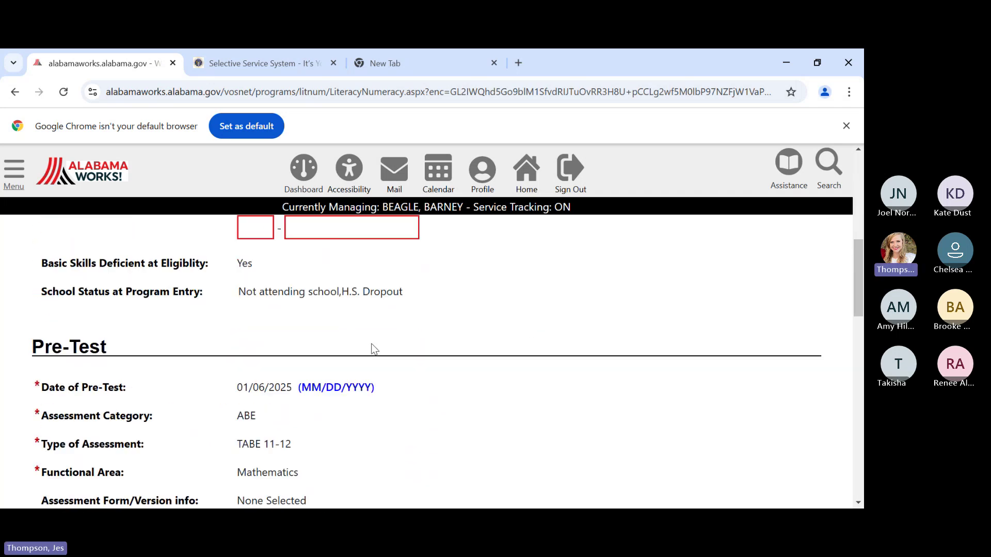
pyautogui.scroll(-4, 394, 341)
pyautogui.scroll(-4, 393, 341)
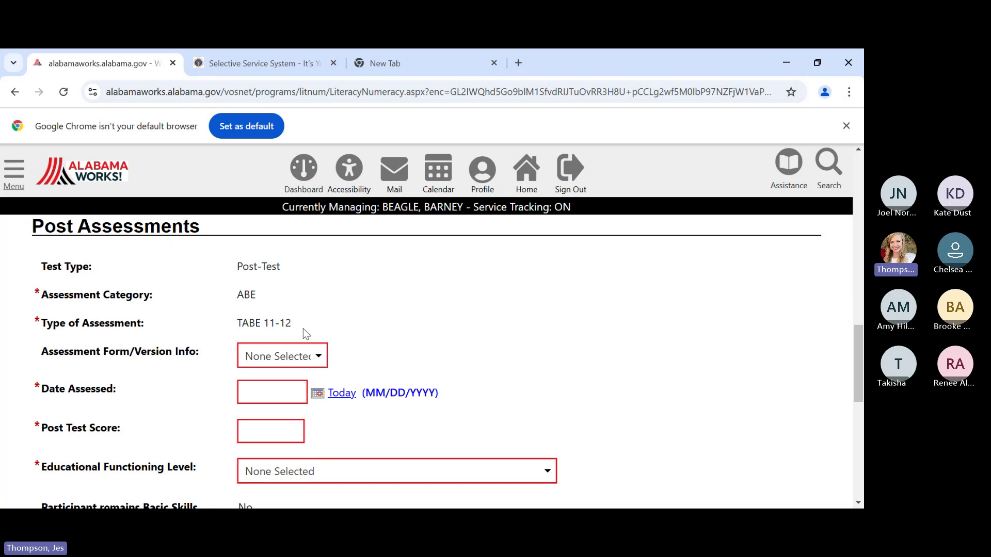
pyautogui.click(278, 364)
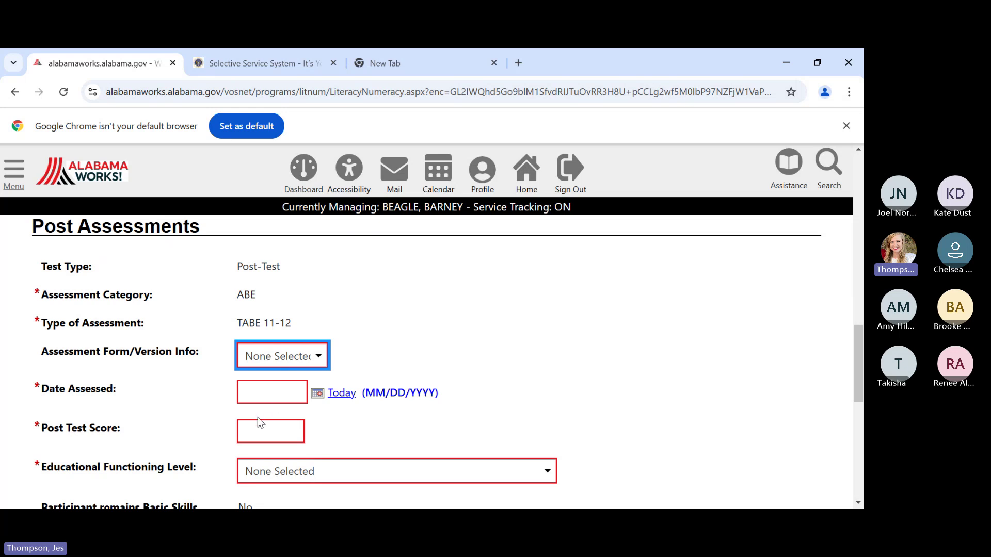
pyautogui.press('Down')
# - Enter date assessed 01/13/2025 and post-test score 524
pyautogui.click(257, 396)
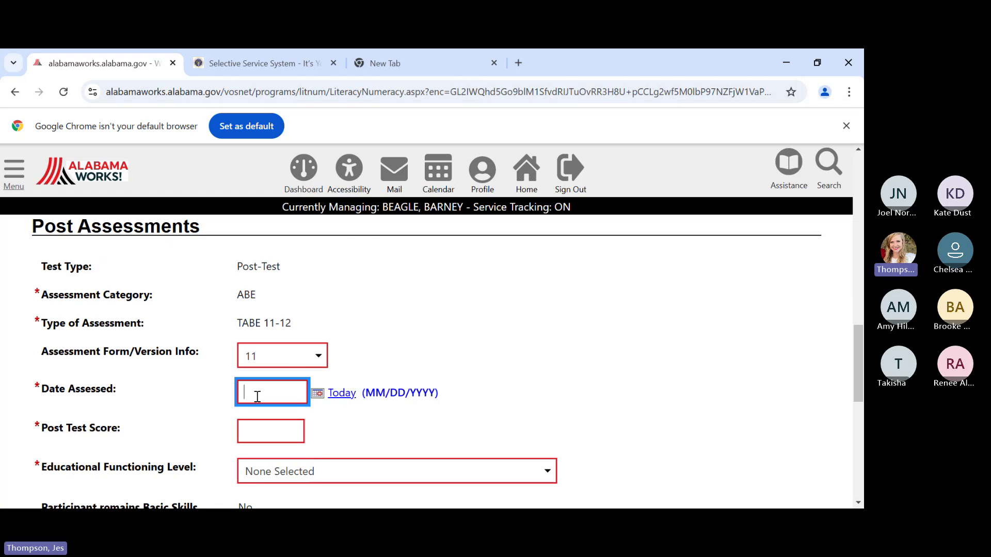
pyautogui.write('01')
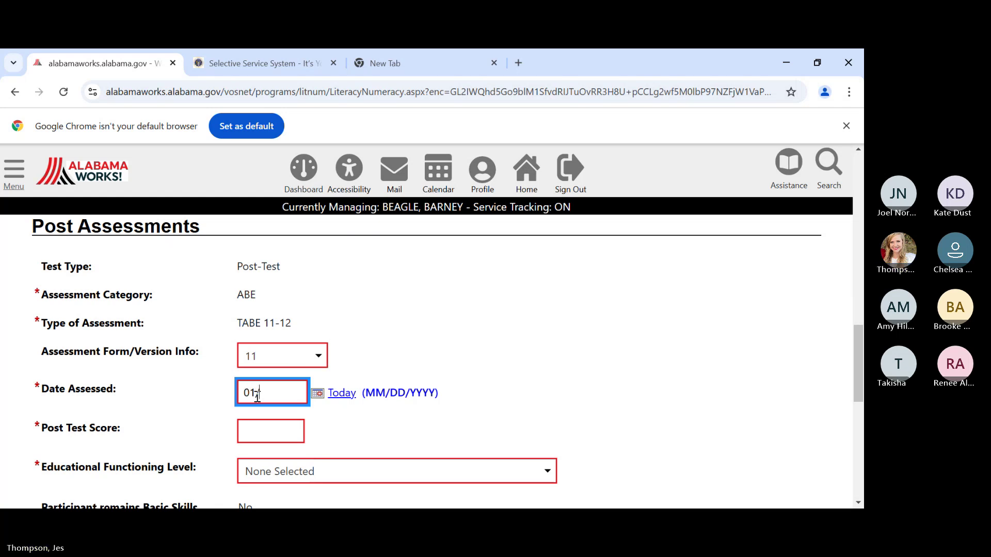
pyautogui.write('/13/2025')
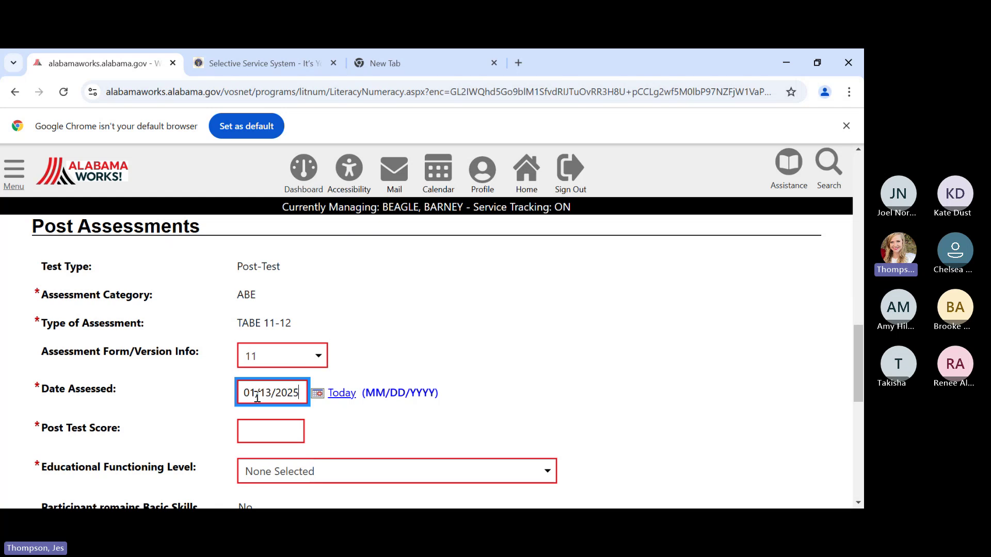
pyautogui.click(281, 432)
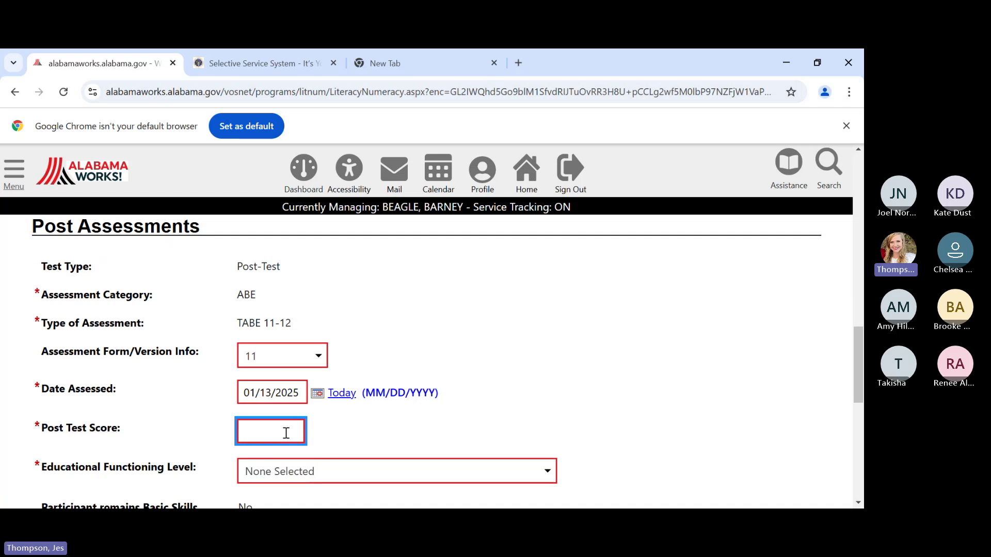
pyautogui.write('524')
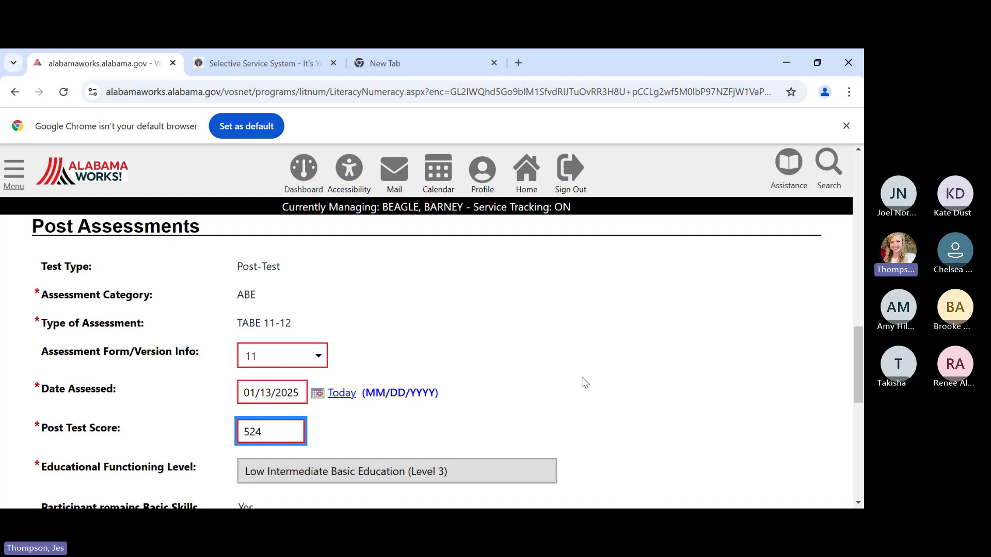
pyautogui.scroll(-1, 585, 382)
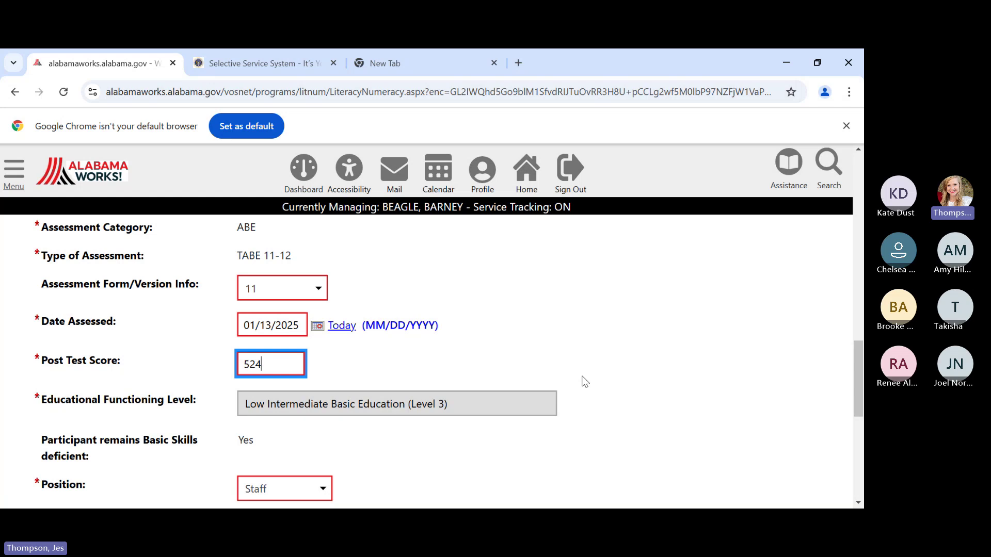
# - Cancel the unsaved Mathematics post-test and return to the Programs tab
pyautogui.scroll(-1, 534, 440)
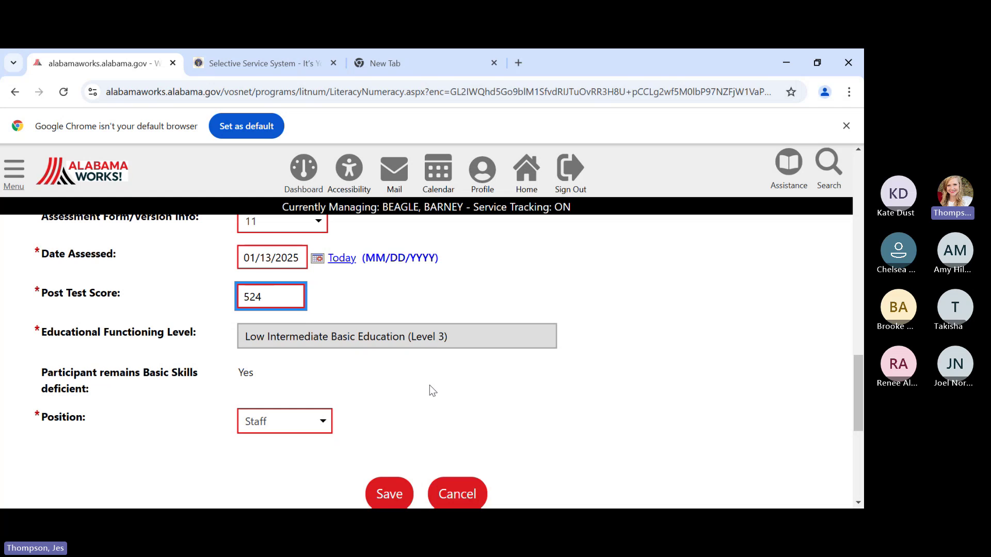
pyautogui.scroll(-1, 430, 390)
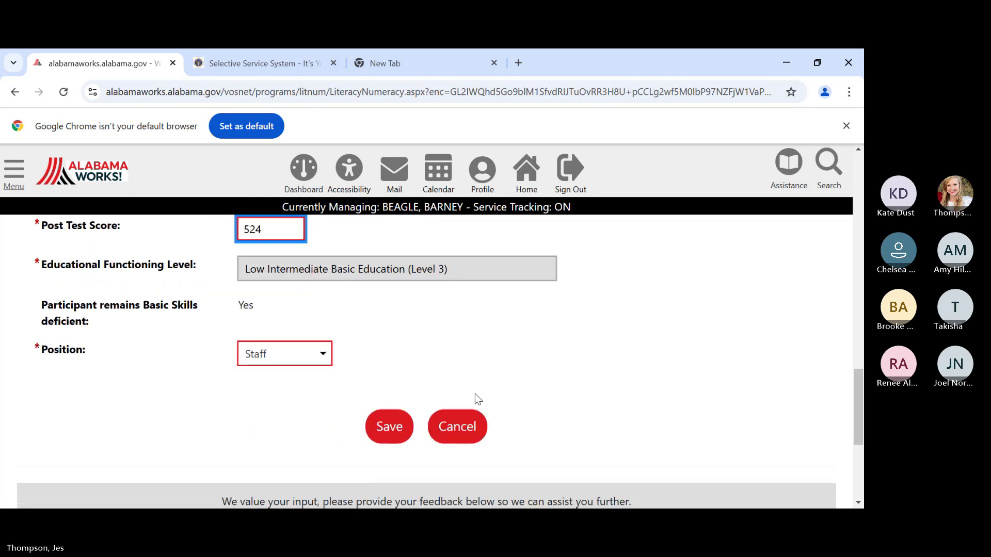
pyautogui.click(458, 431)
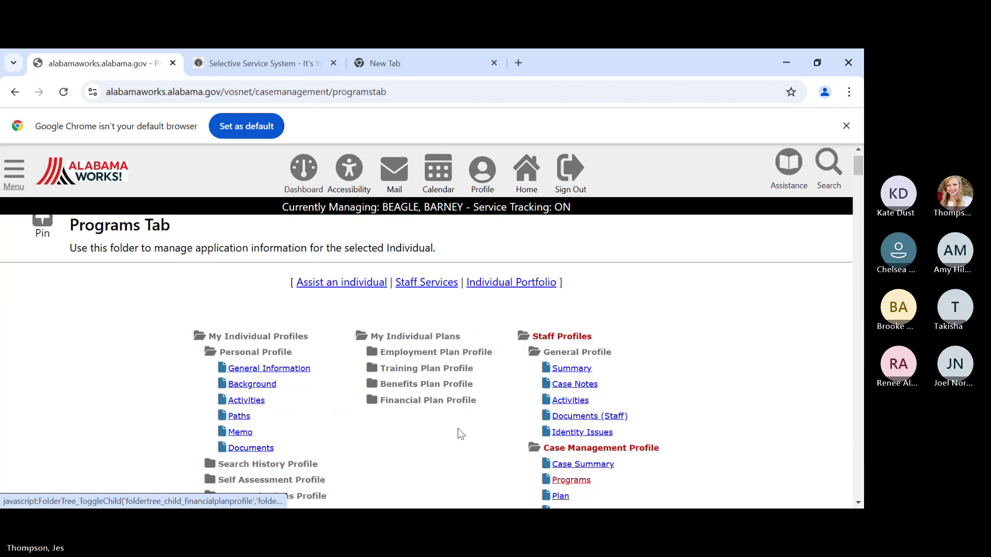
pyautogui.scroll(-15, 457, 429)
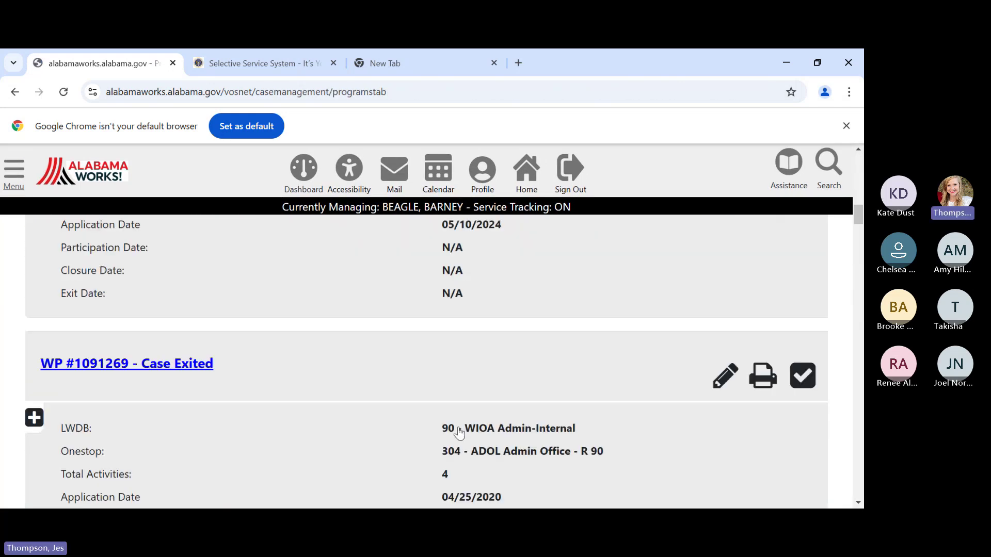
pyautogui.scroll(-15, 463, 426)
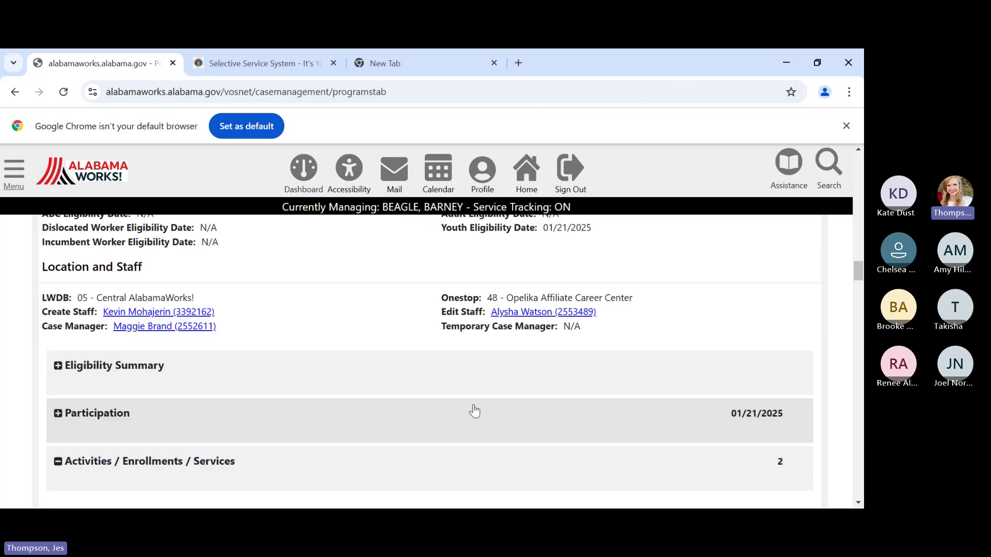
pyautogui.scroll(-15, 474, 405)
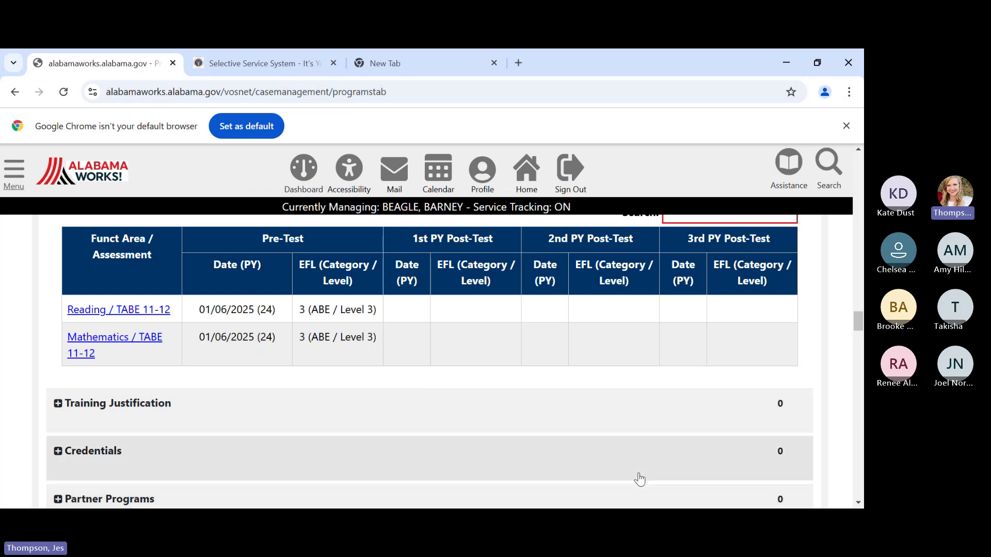
pyautogui.scroll(1, 640, 453)
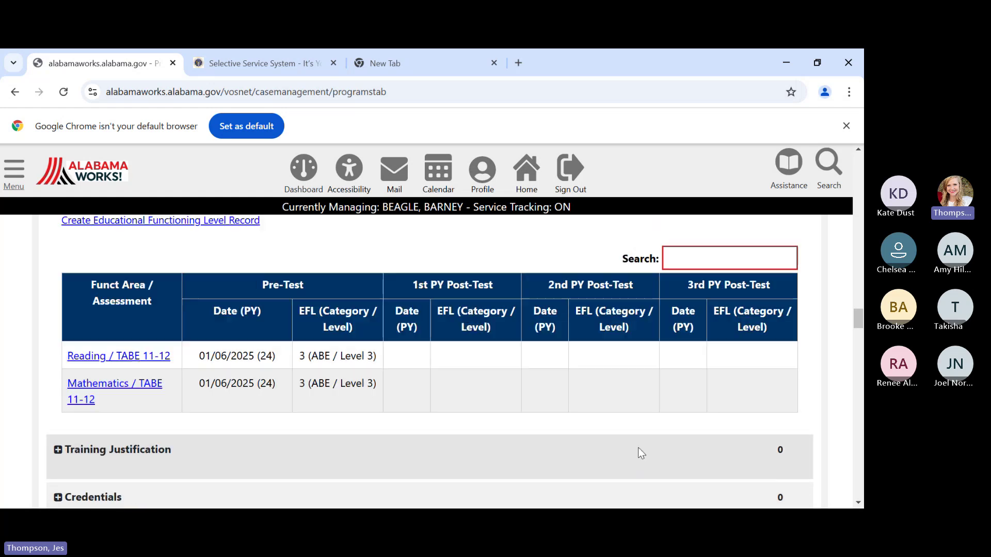
pyautogui.scroll(15, 640, 450)
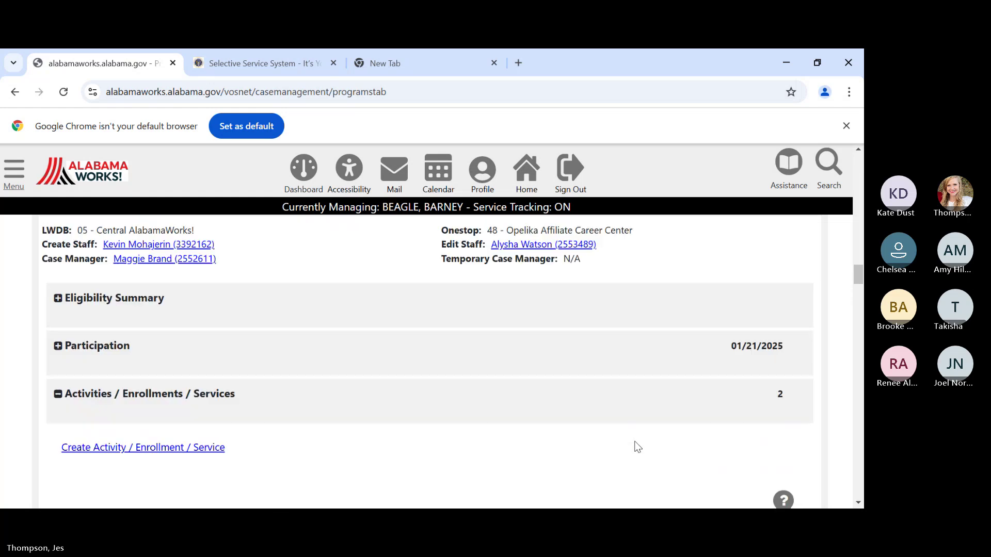
pyautogui.scroll(10, 638, 447)
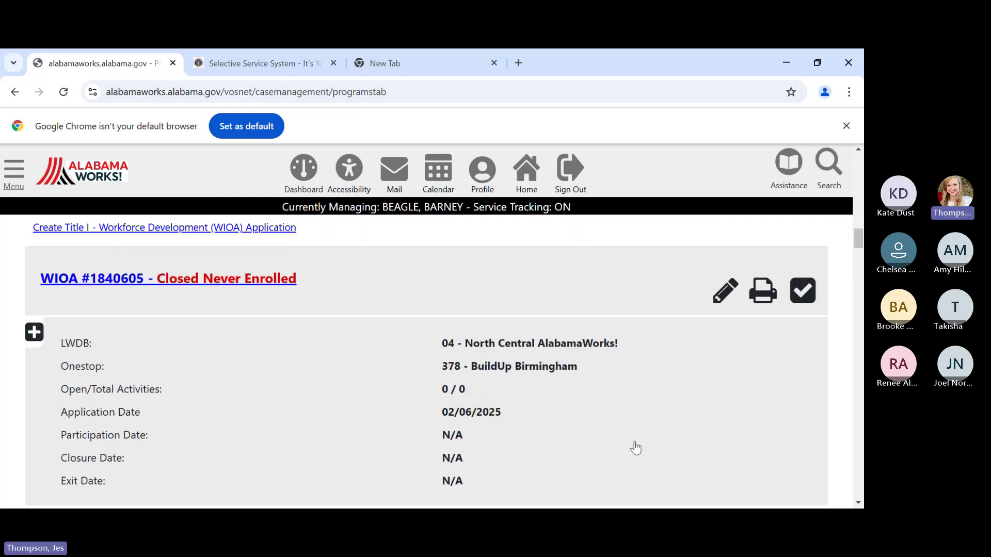
pyautogui.scroll(12, 636, 448)
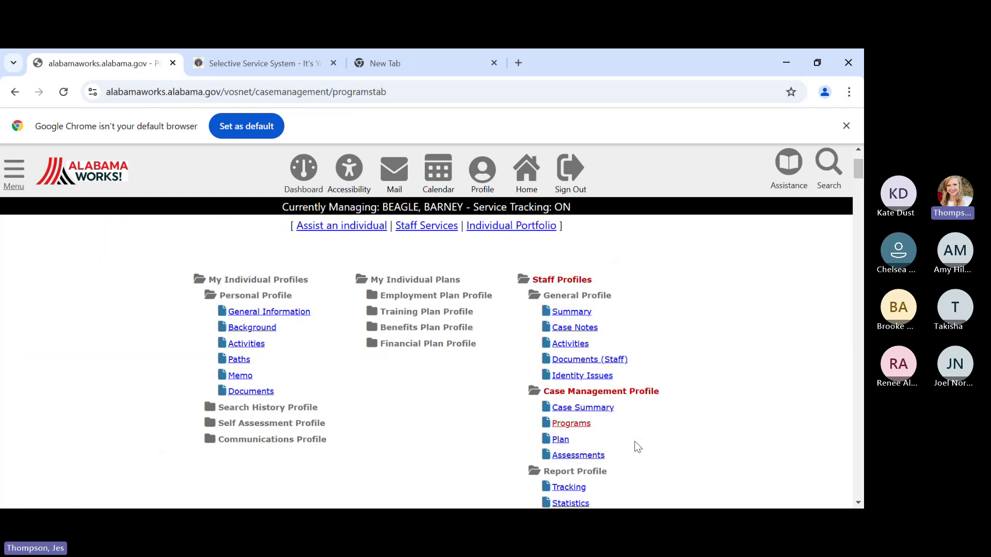
pyautogui.scroll(1, 639, 441)
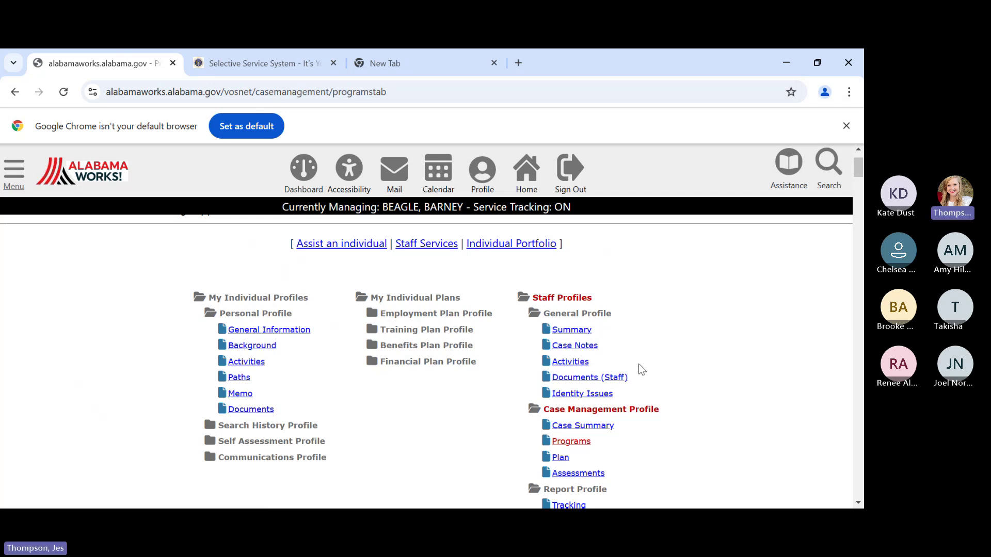
pyautogui.click(611, 380)
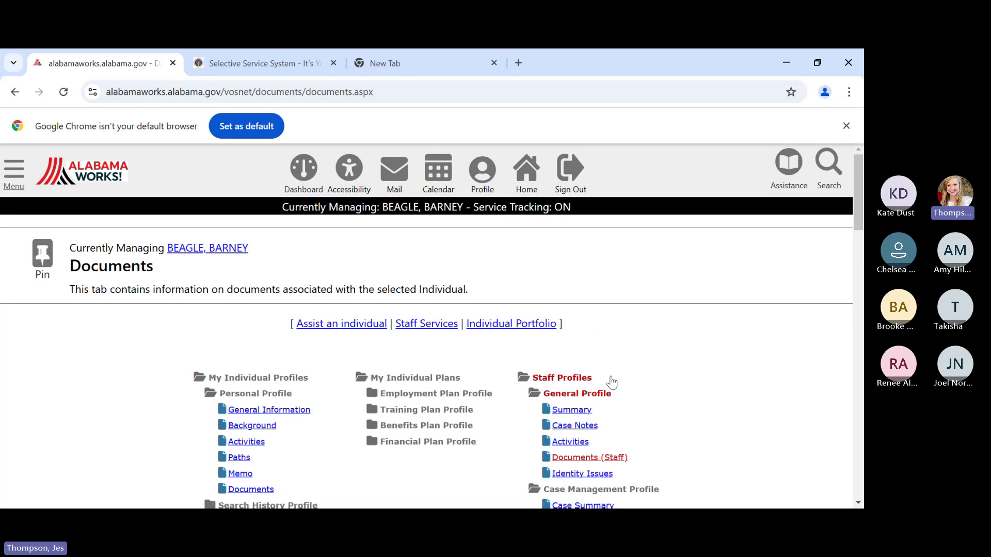
pyautogui.scroll(-2, 629, 374)
pyautogui.scroll(-8, 642, 372)
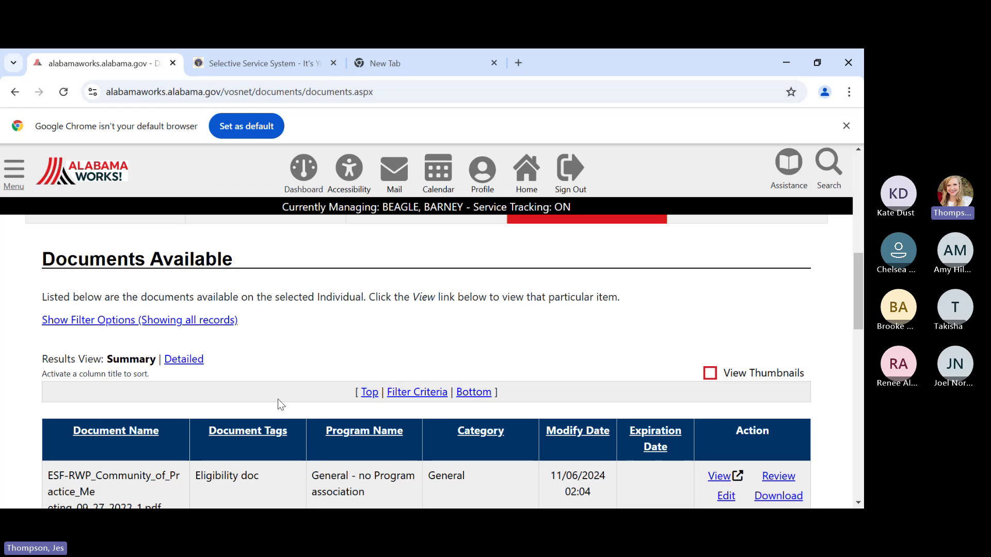
pyautogui.scroll(-5, 277, 398)
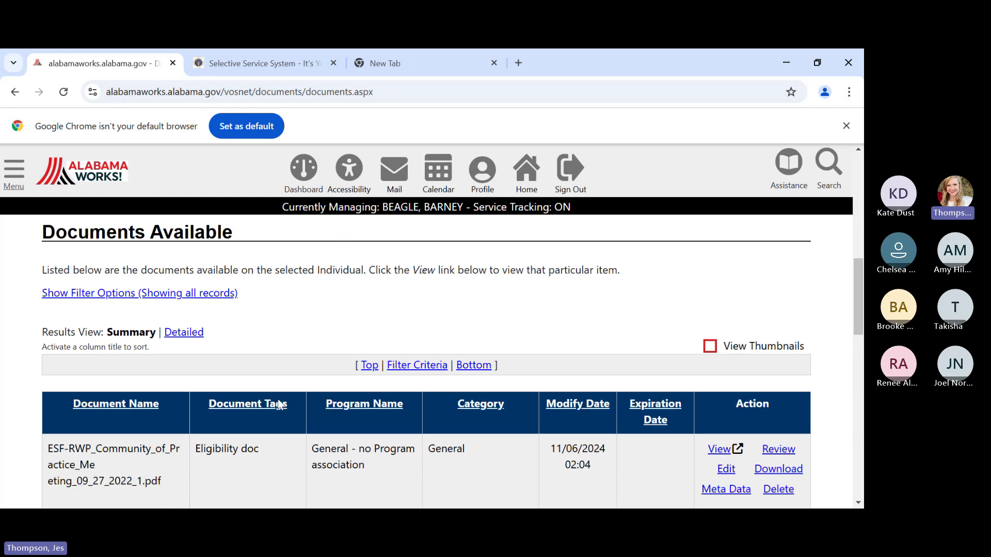
pyautogui.scroll(-5, 277, 400)
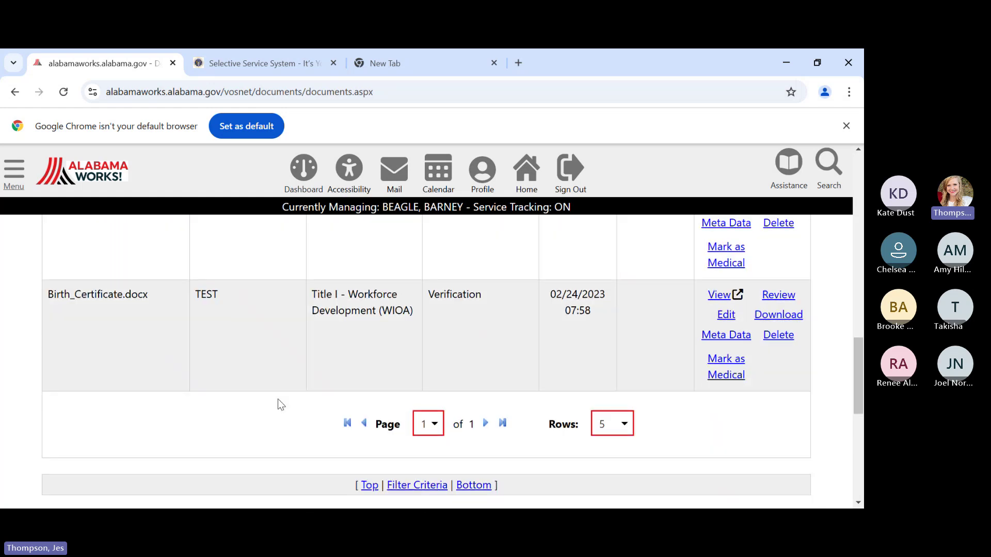
pyautogui.scroll(4, 268, 399)
pyautogui.scroll(8, 268, 403)
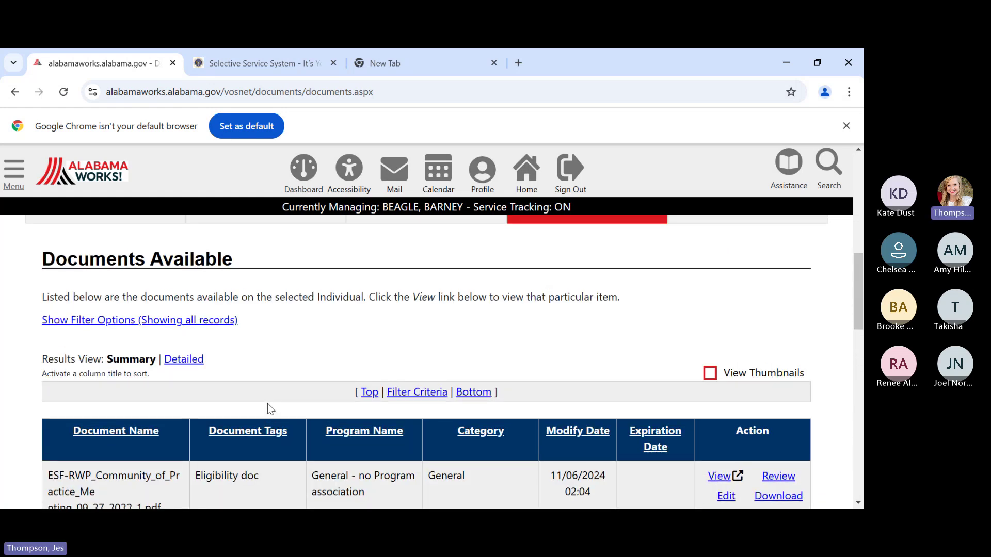
pyautogui.scroll(-10, 267, 410)
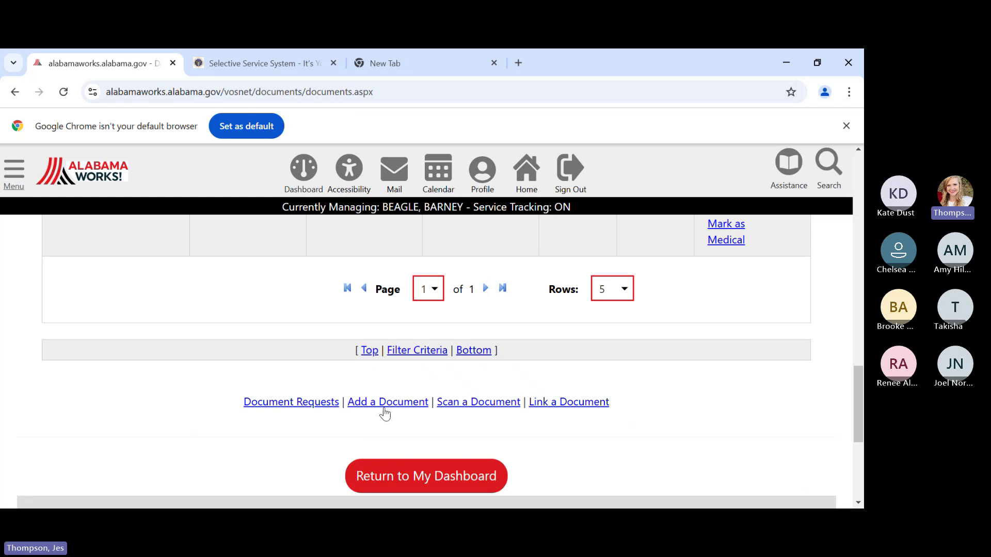
pyautogui.click(383, 404)
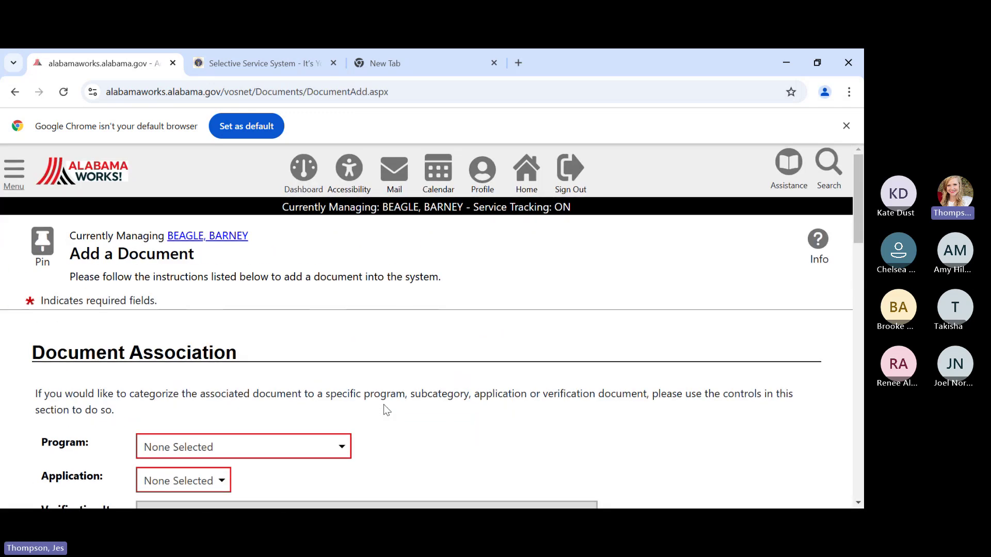
pyautogui.scroll(-15, 386, 409)
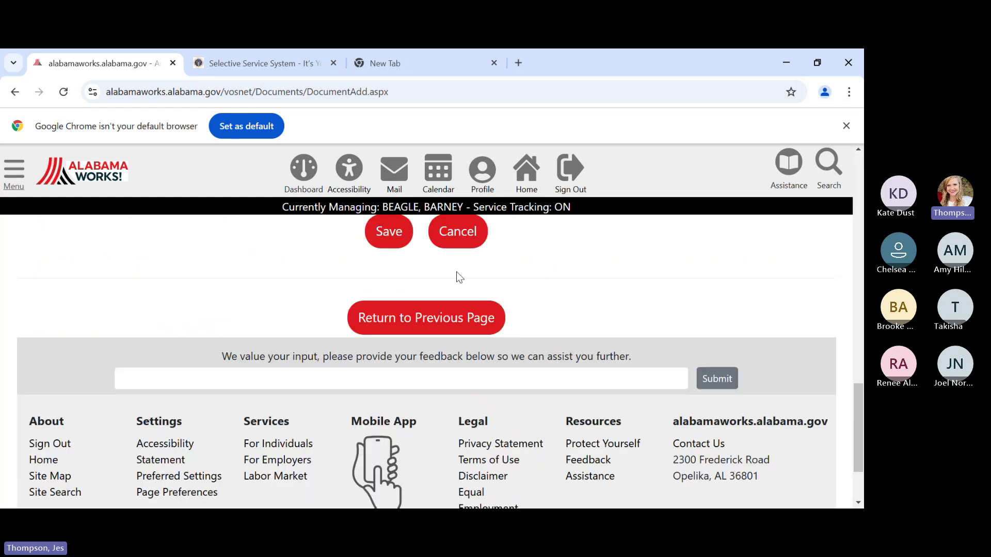
pyautogui.click(452, 233)
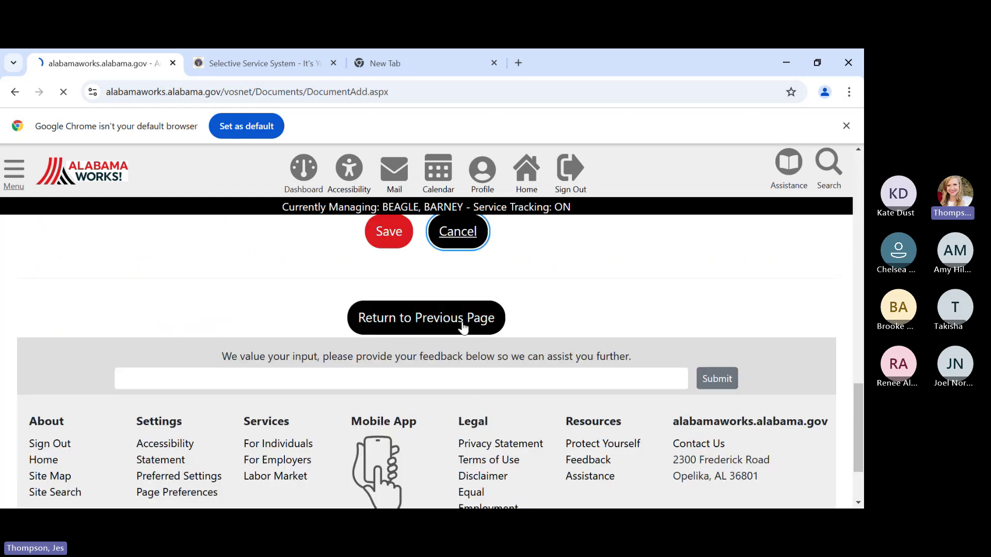
pyautogui.scroll(-12, 472, 338)
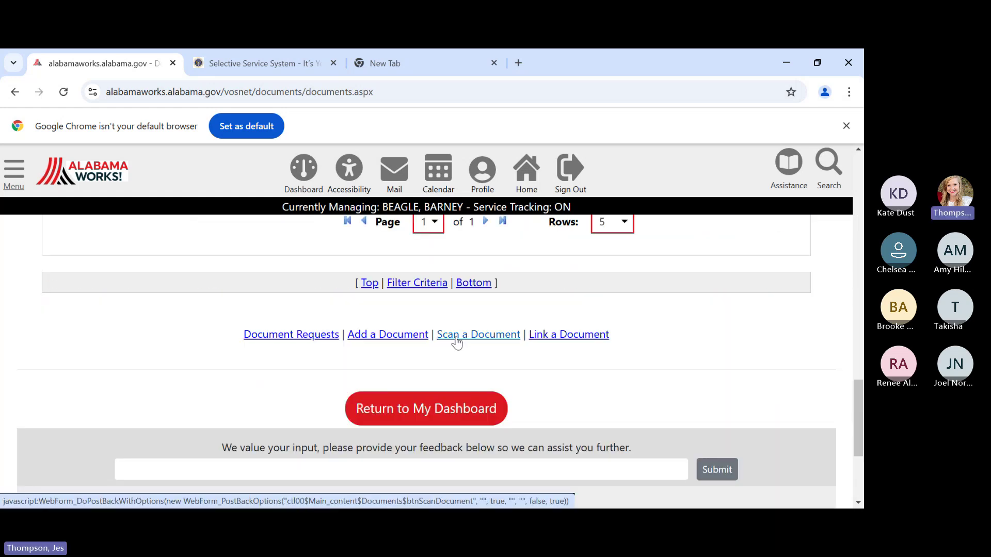
# - Start a new document record tagged 'Enrollment Documentation', with no file attached yet
pyautogui.click(405, 337)
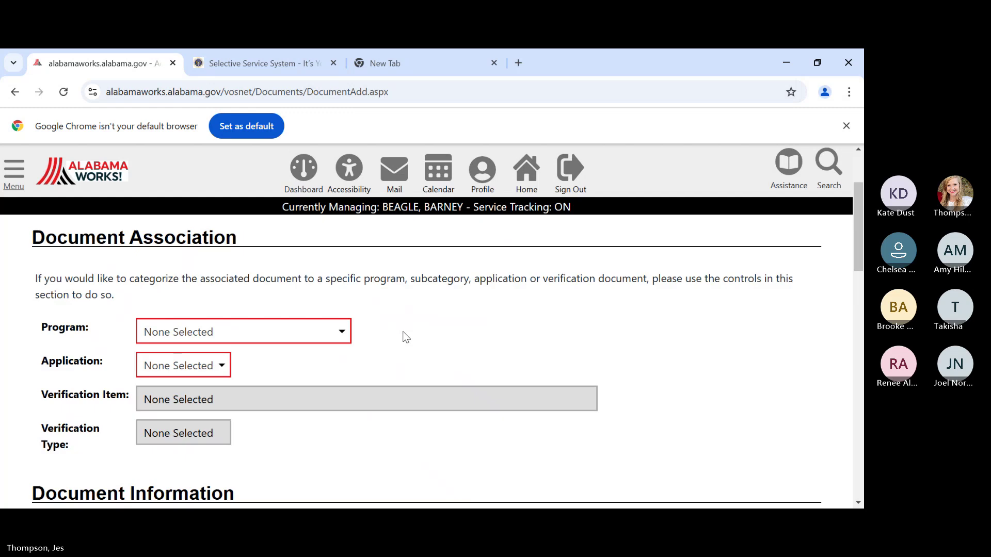
pyautogui.scroll(1, 405, 336)
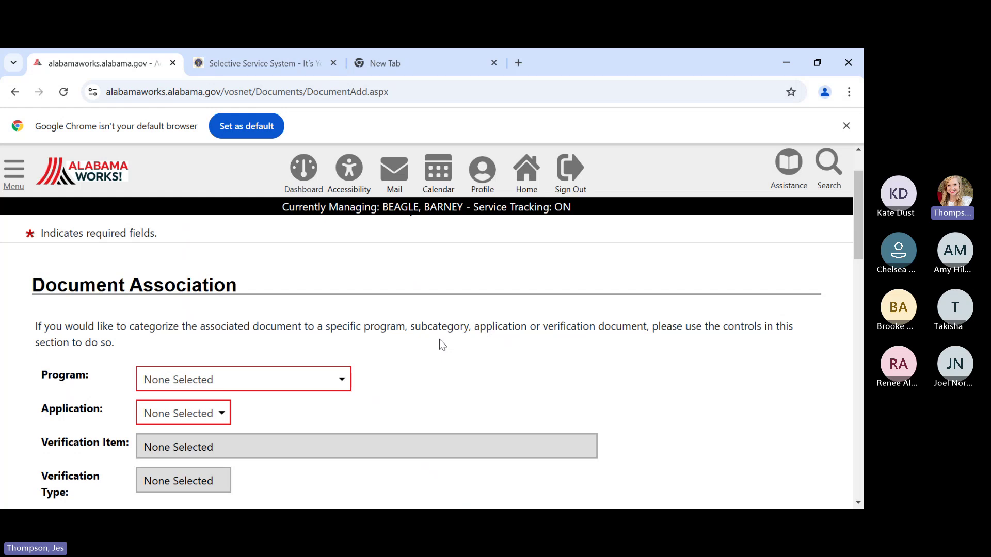
pyautogui.scroll(-1, 439, 340)
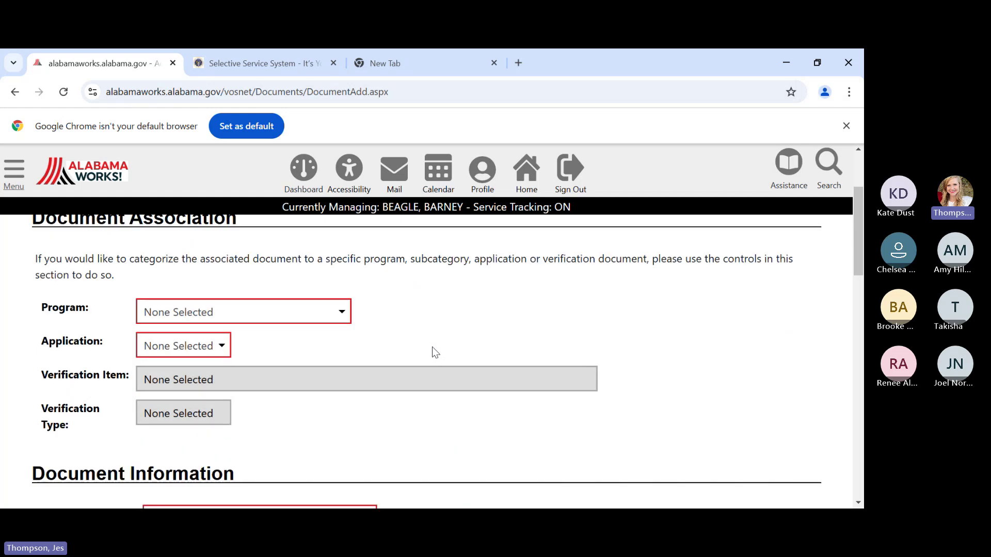
pyautogui.scroll(-1, 416, 400)
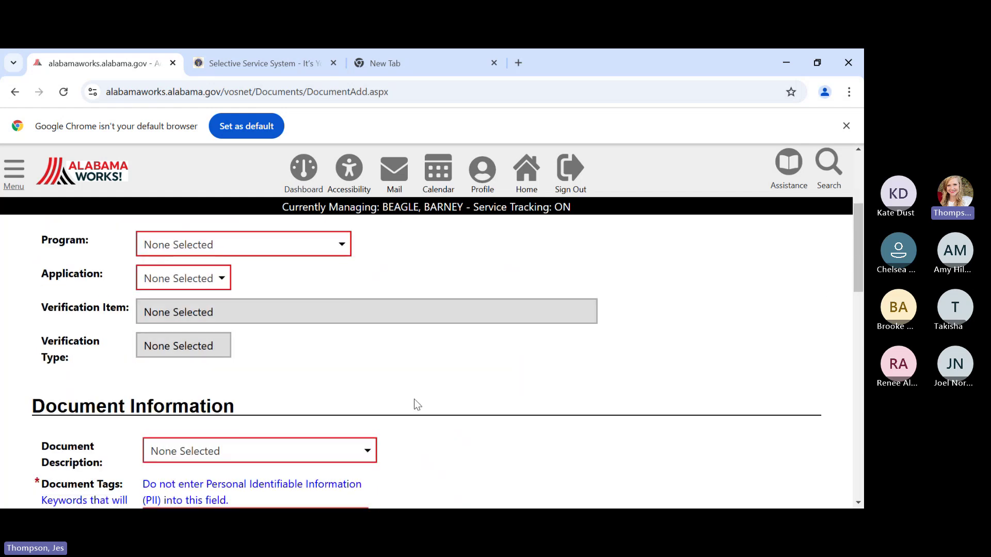
pyautogui.scroll(-1, 417, 404)
pyautogui.scroll(-1, 416, 404)
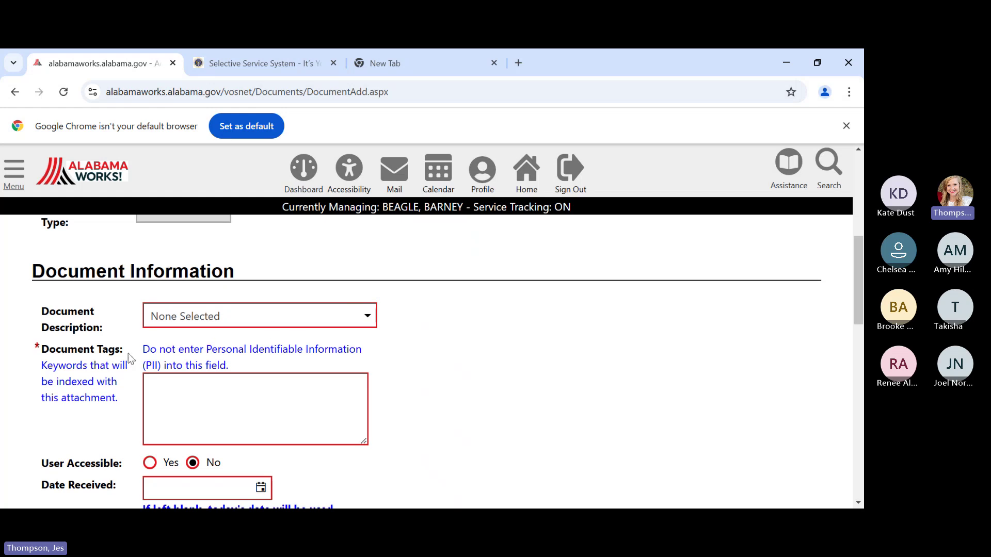
pyautogui.click(174, 386)
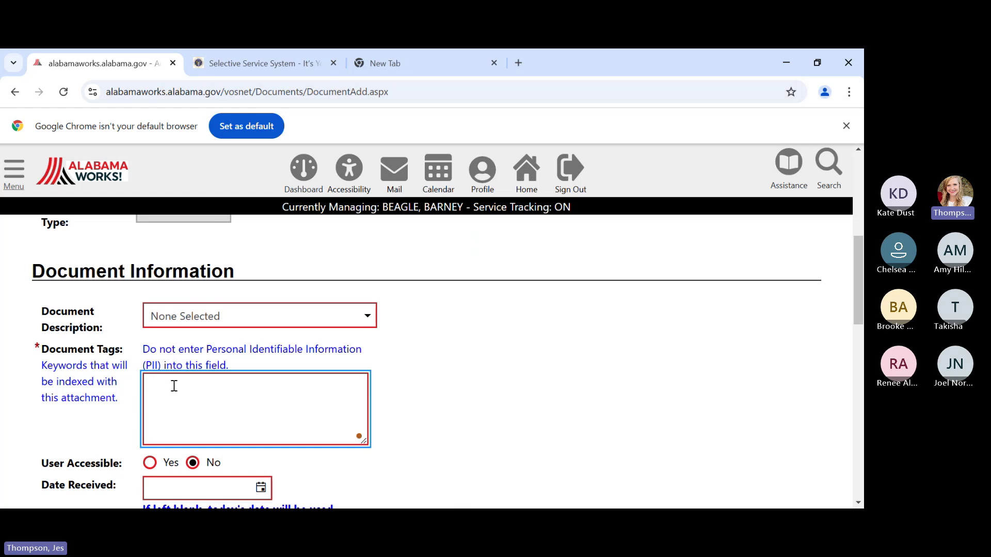
pyautogui.write('E')
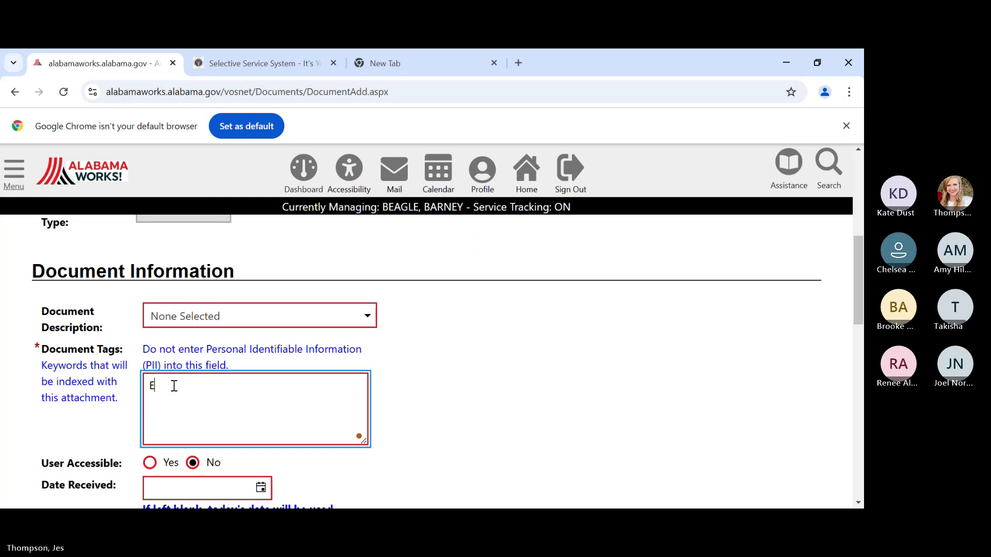
pyautogui.write('nrollment ')
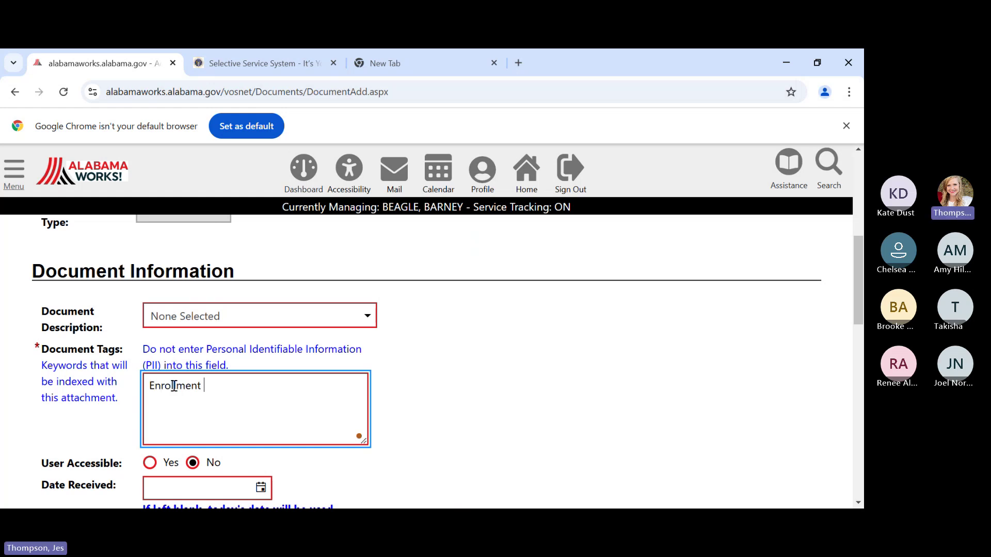
pyautogui.write('Document')
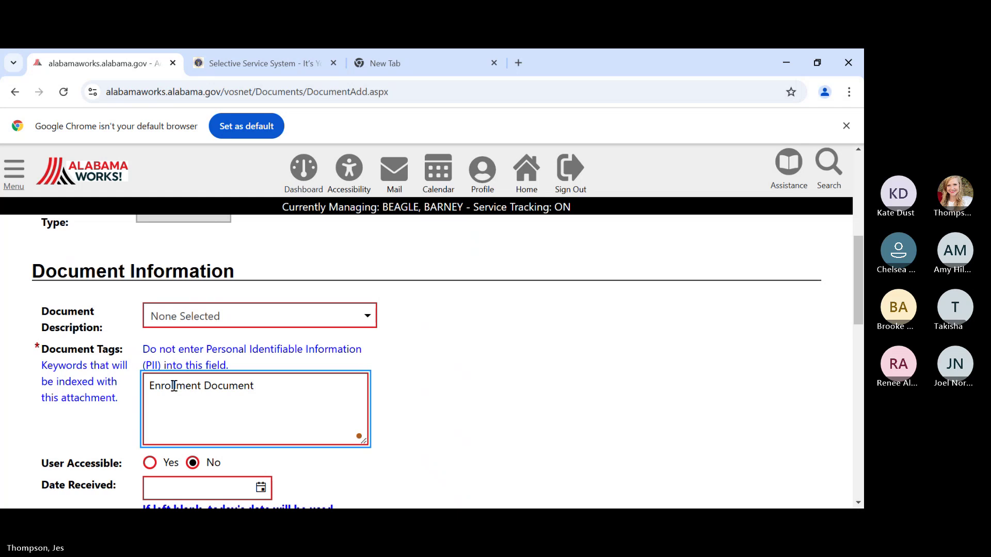
pyautogui.write('ation')
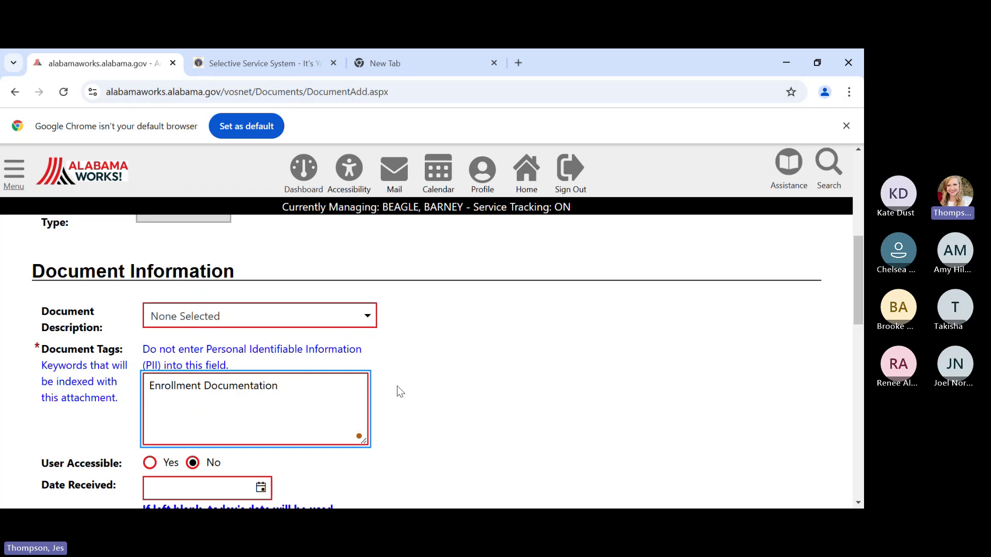
pyautogui.scroll(-4, 400, 392)
pyautogui.scroll(-4, 399, 391)
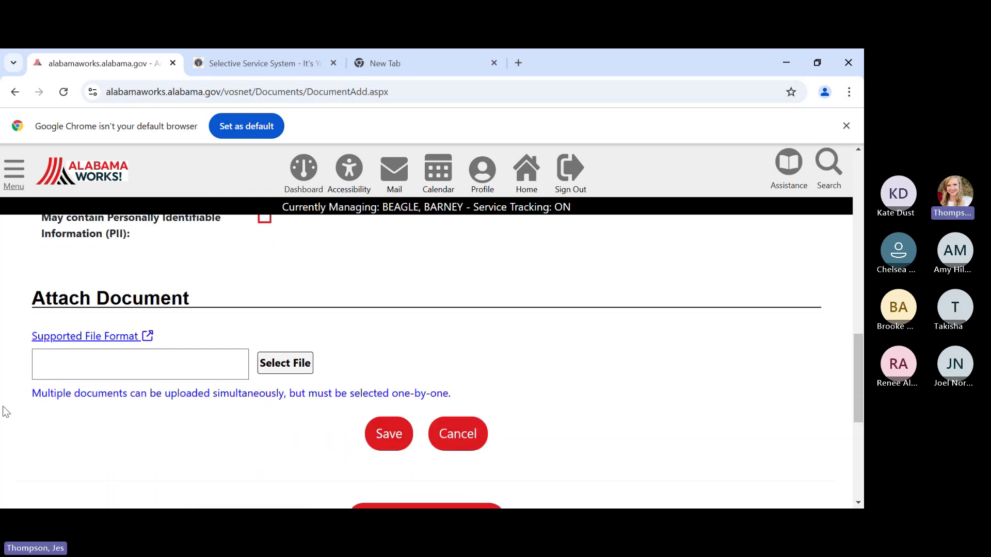
pyautogui.click(292, 364)
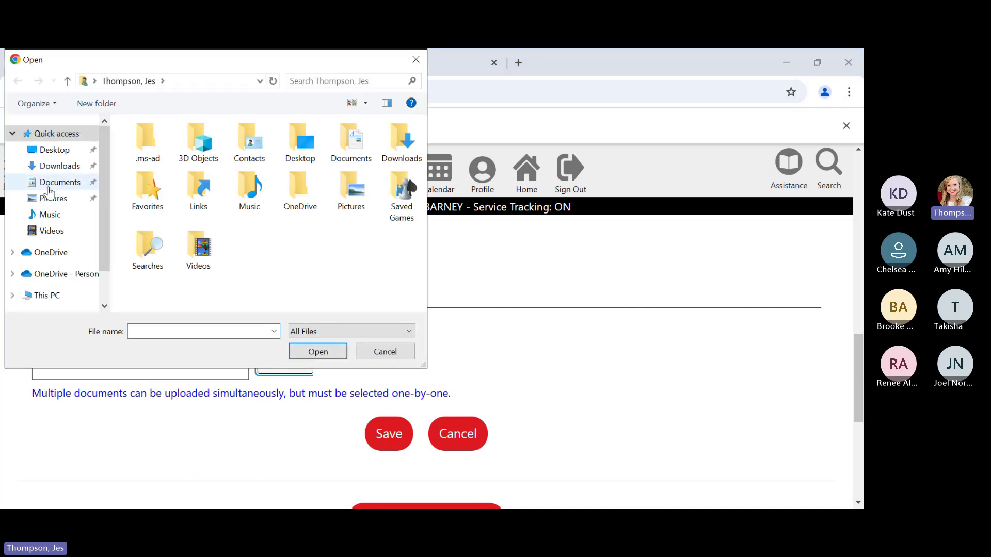
pyautogui.click(52, 185)
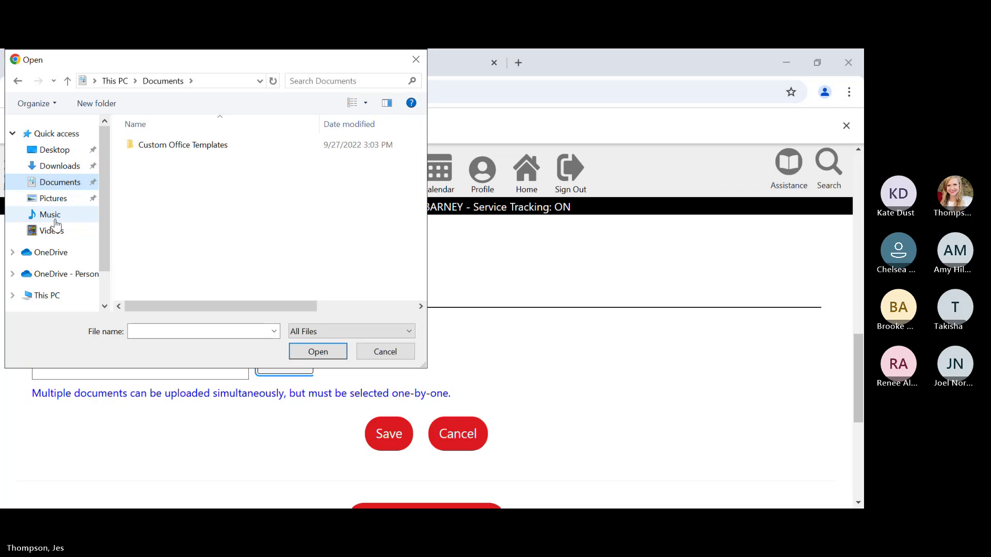
pyautogui.click(61, 199)
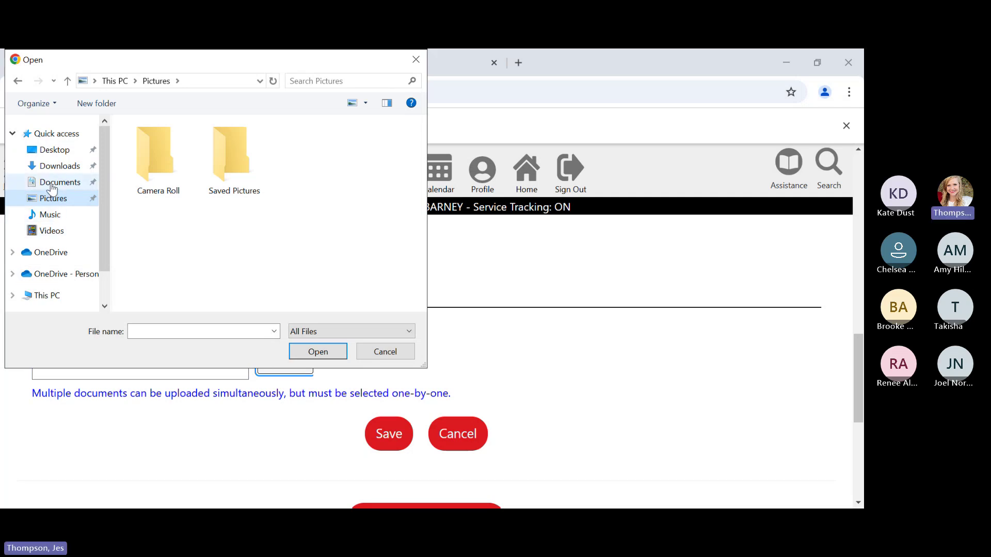
pyautogui.click(58, 183)
pyautogui.click(191, 146)
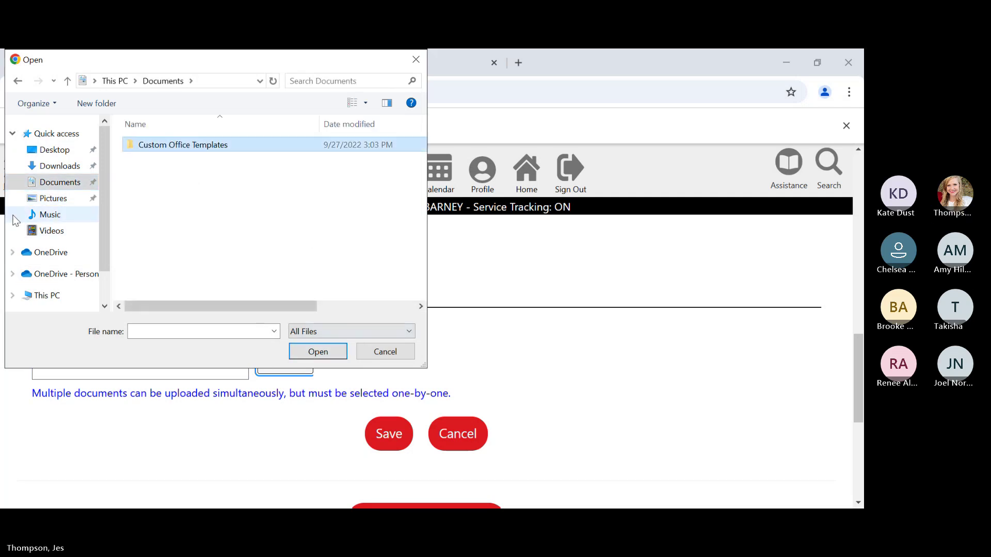
pyautogui.scroll(-1, 67, 176)
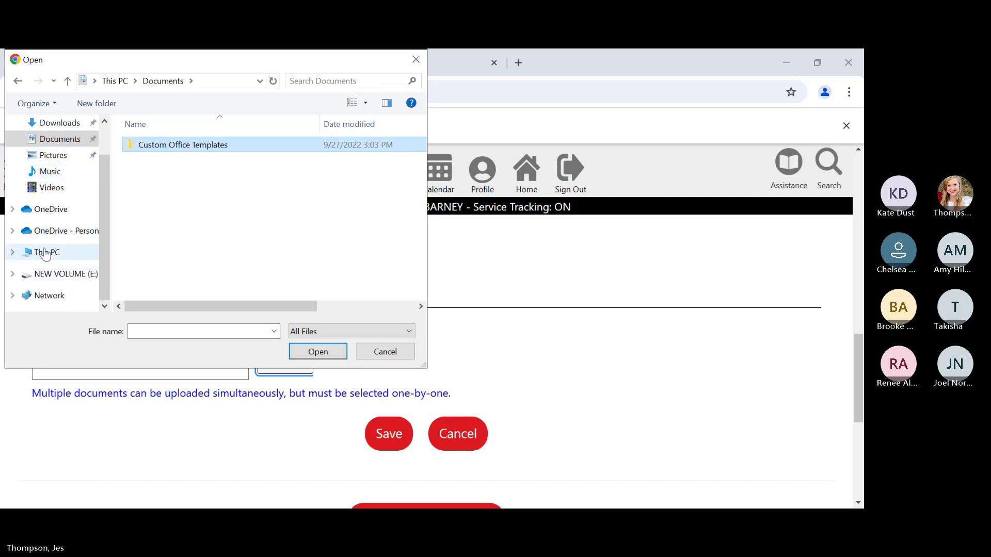
pyautogui.click(45, 253)
pyautogui.scroll(-1, 205, 237)
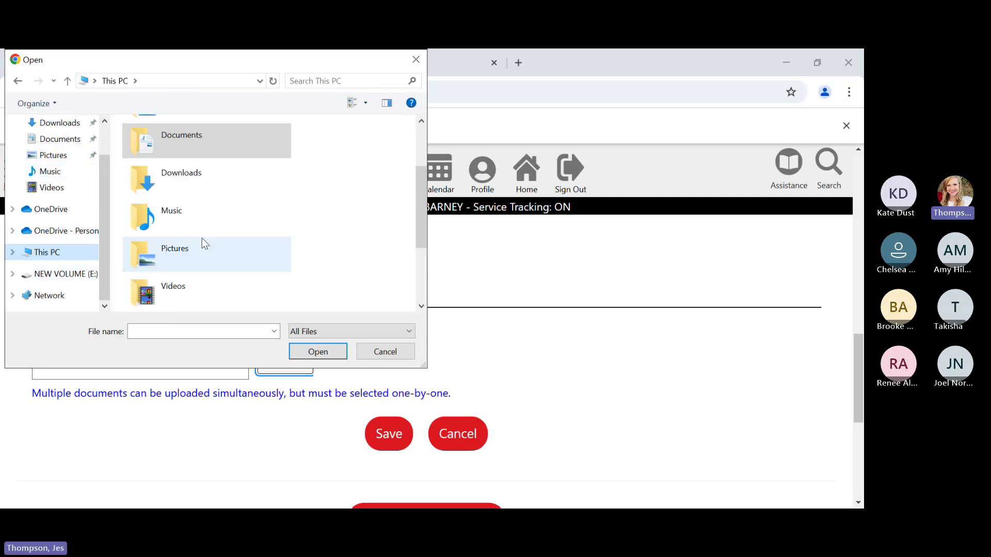
pyautogui.scroll(-3, 203, 238)
pyautogui.click(385, 352)
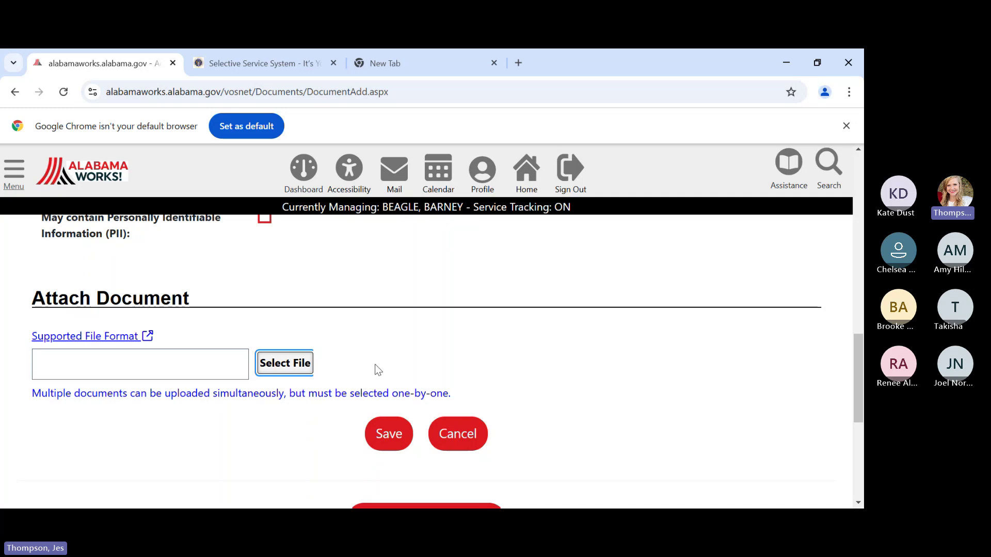
# - Try saving the new document, then cancel it and return to the Documents page
pyautogui.click(372, 433)
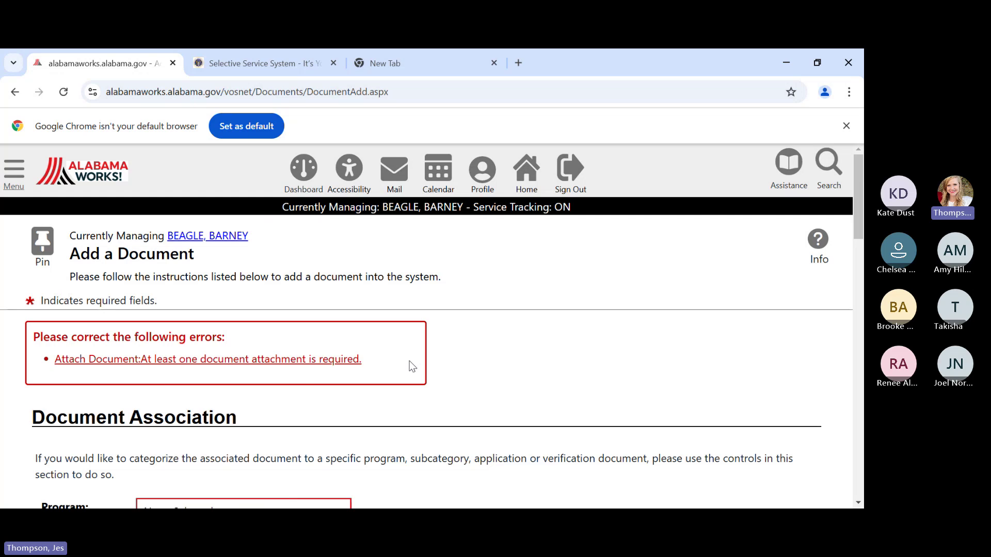
pyautogui.scroll(-12, 412, 361)
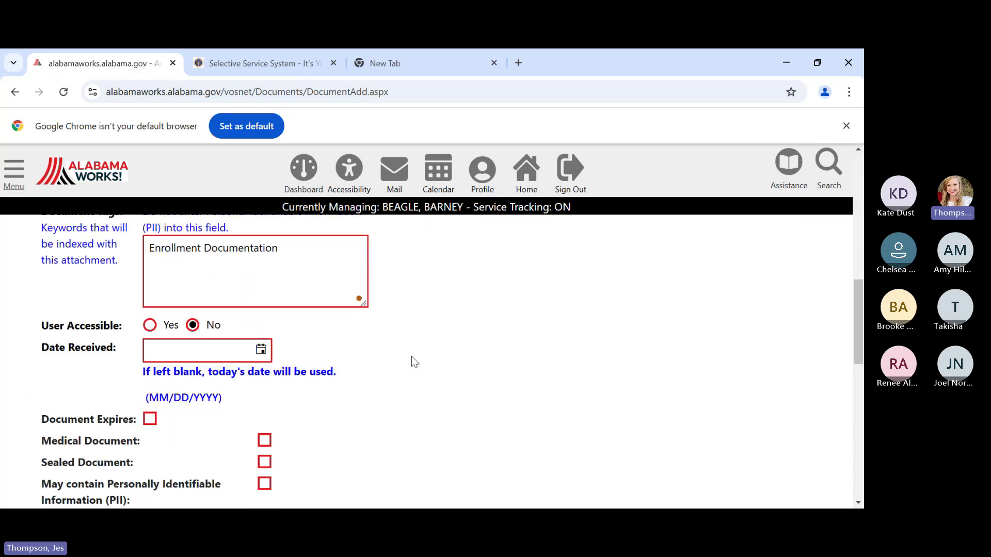
pyautogui.scroll(-2, 422, 354)
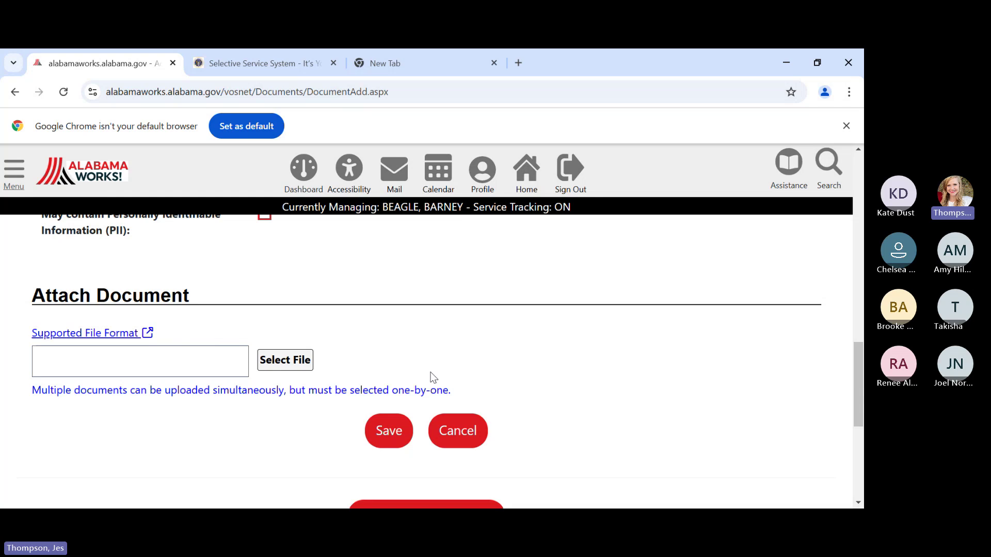
pyautogui.click(466, 442)
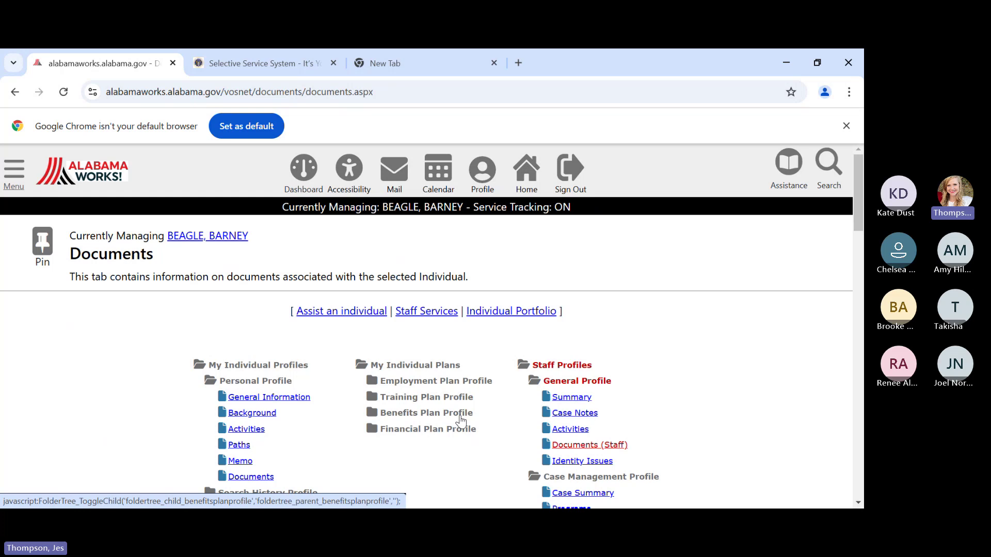
pyautogui.scroll(-1, 588, 352)
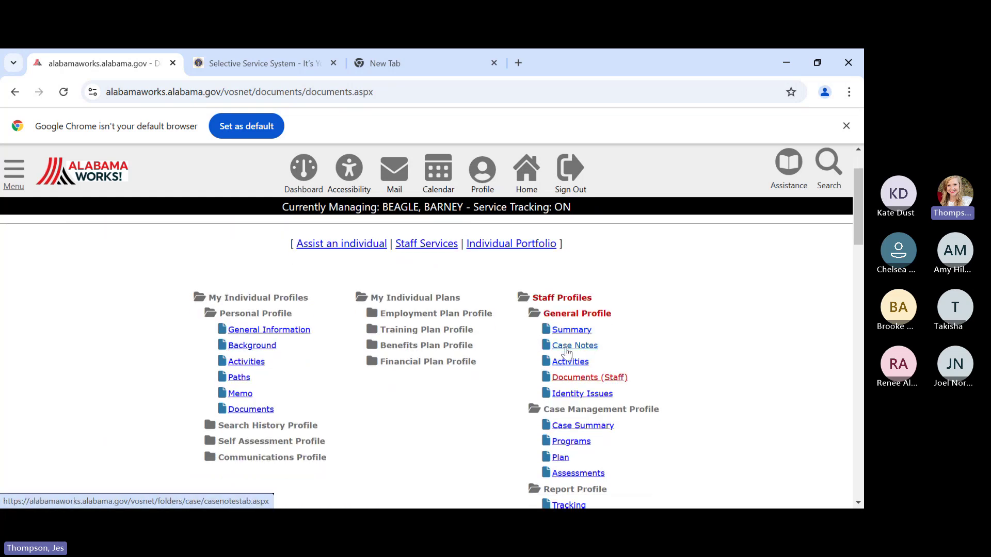
# - Open the participant's Case Notes tab and scroll through the 34 records to Add New Case Note
pyautogui.click(571, 346)
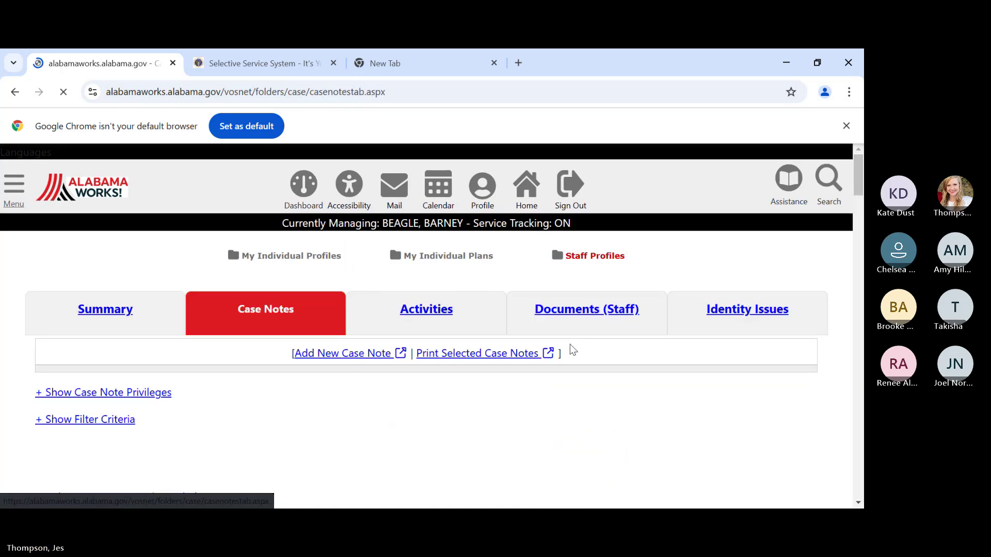
pyautogui.scroll(-4, 515, 392)
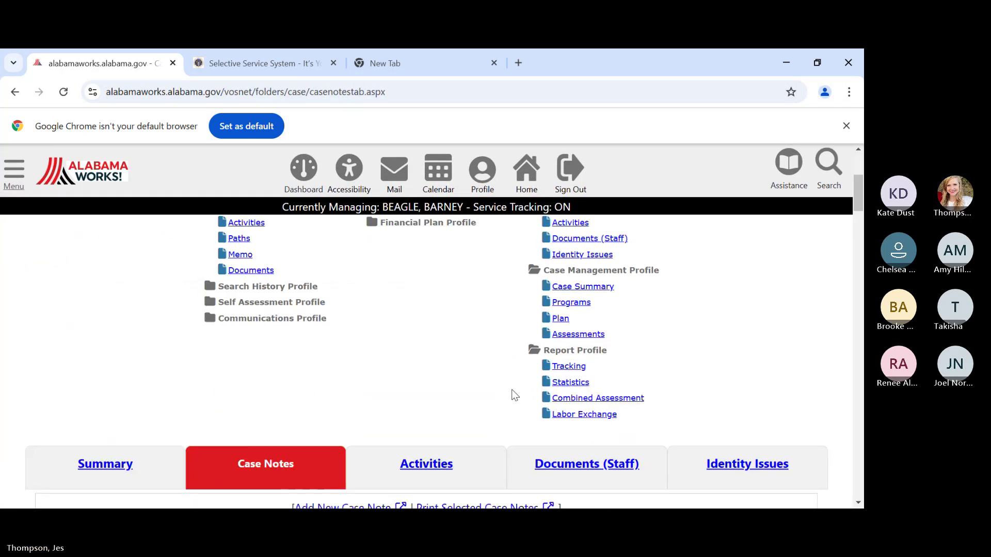
pyautogui.scroll(-4, 515, 393)
pyautogui.scroll(-1, 515, 388)
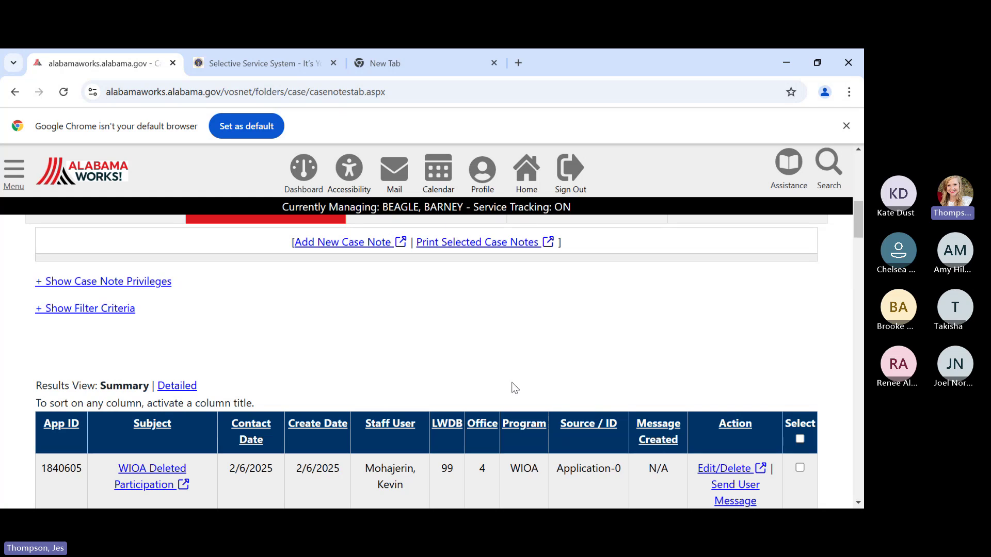
pyautogui.scroll(1, 515, 388)
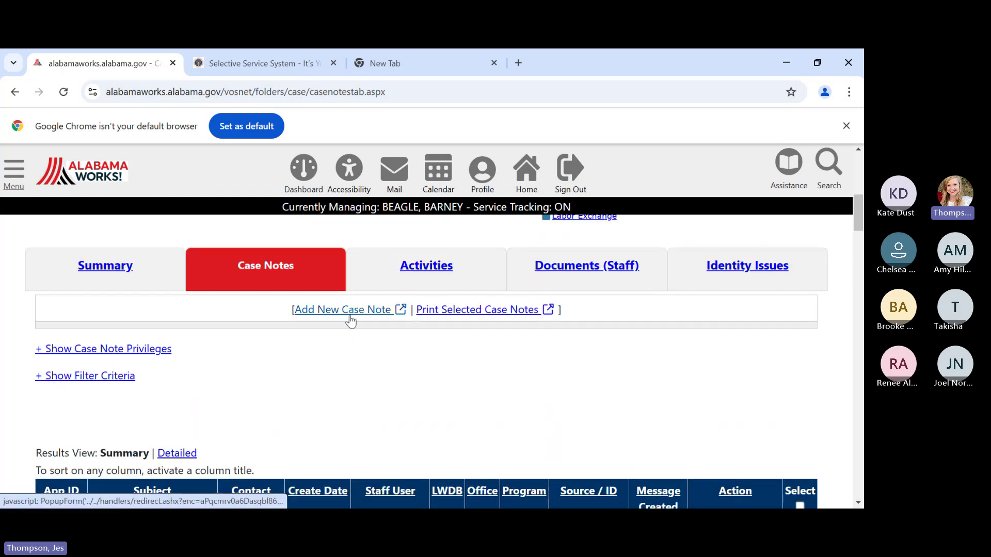
pyautogui.scroll(-9, 408, 369)
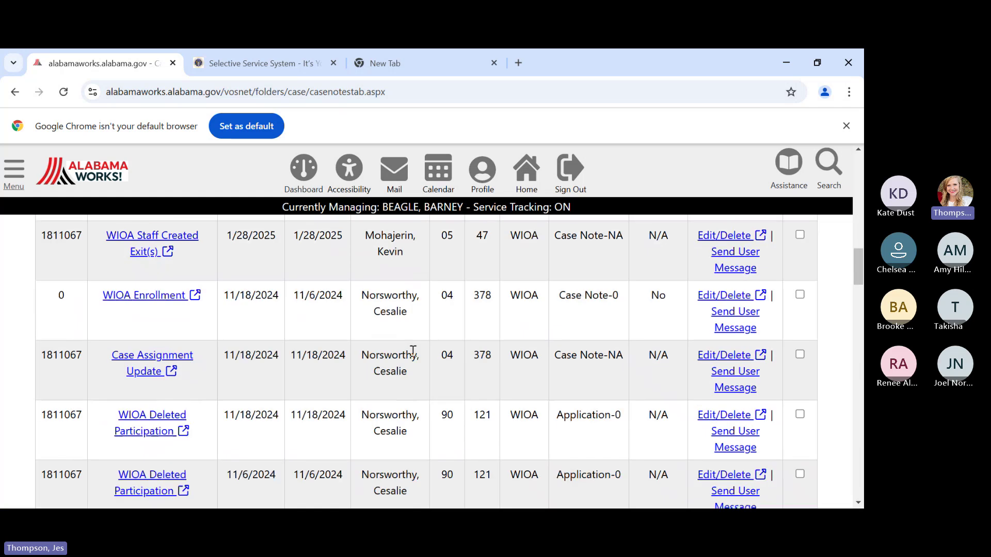
pyautogui.scroll(-15, 420, 350)
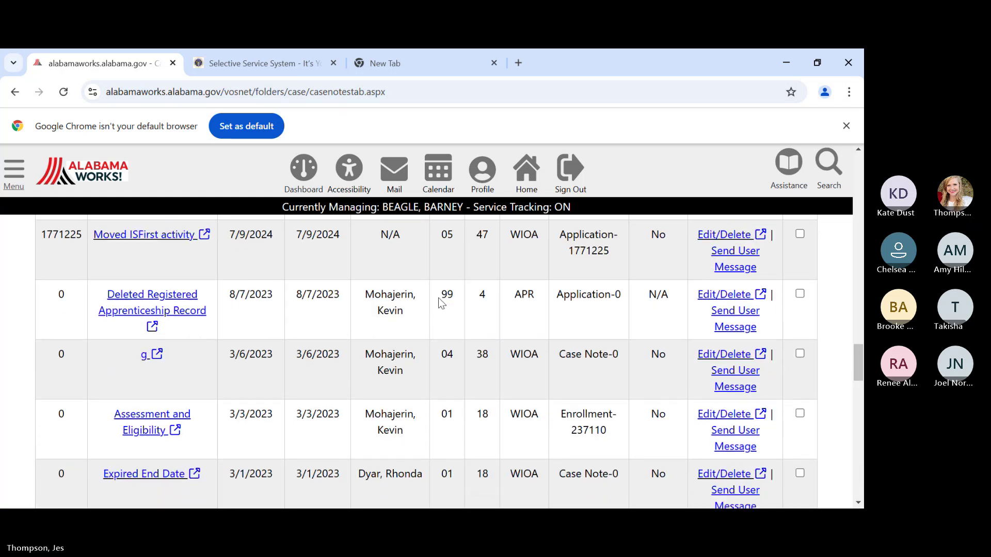
pyautogui.scroll(-10, 449, 302)
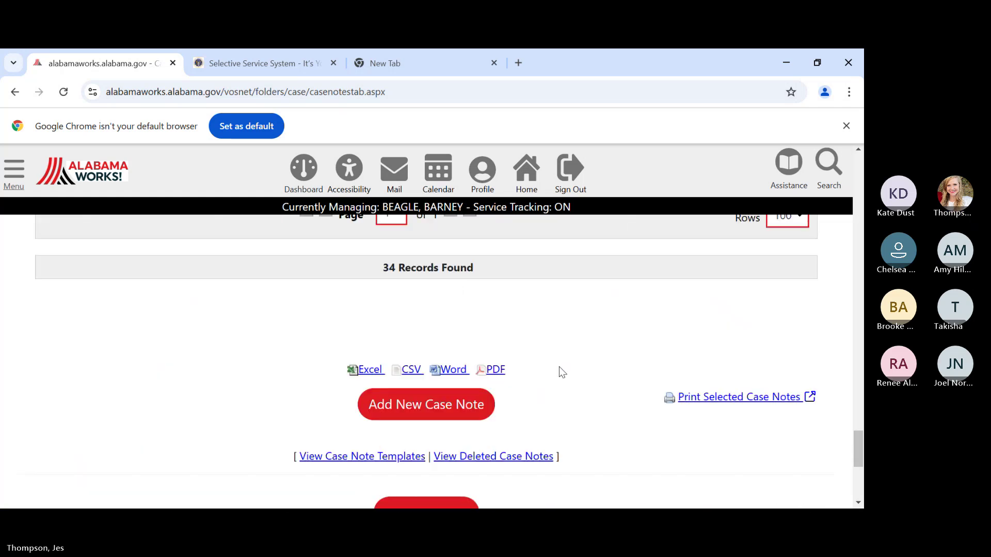
# - Start a new case note with the red Add New Case Note button below the list
pyautogui.click(417, 419)
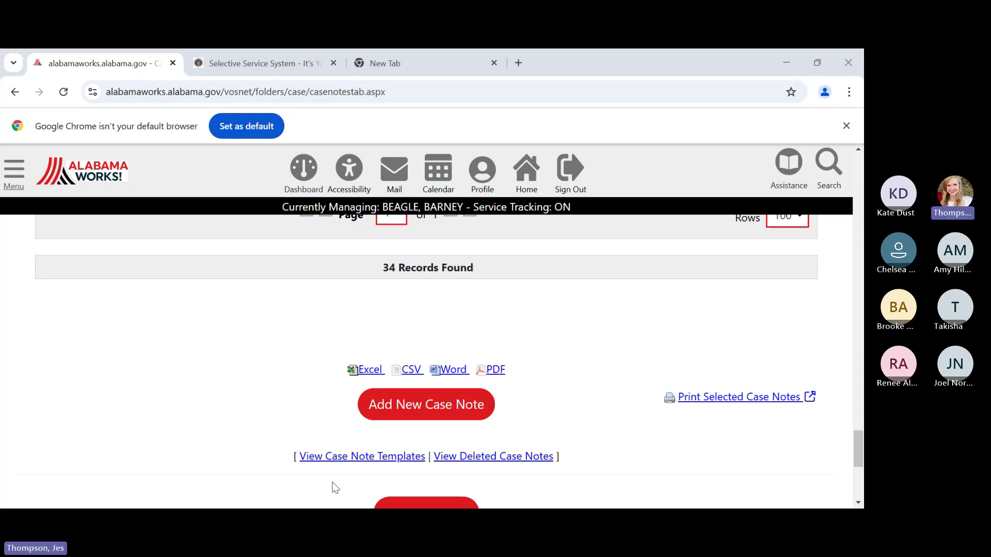
# - Reload the Case Notes tab and scroll the results to confirm the new note among 35 records
pyautogui.click(355, 458)
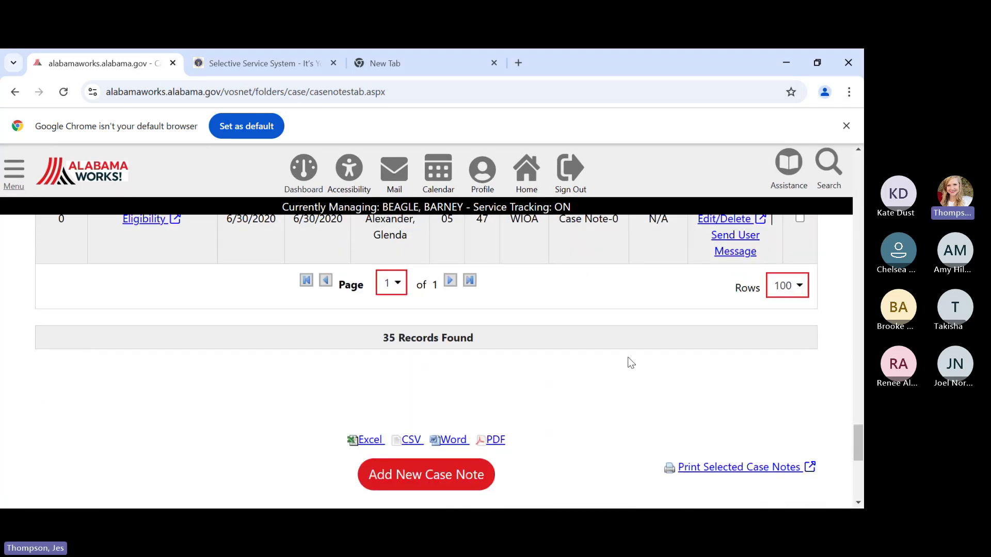
pyautogui.scroll(15, 631, 363)
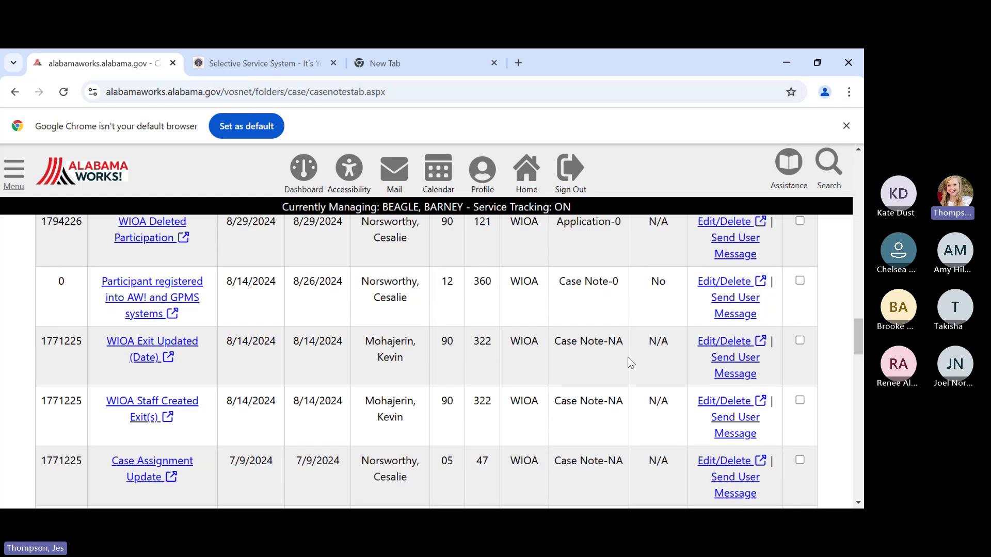
pyautogui.scroll(10, 630, 363)
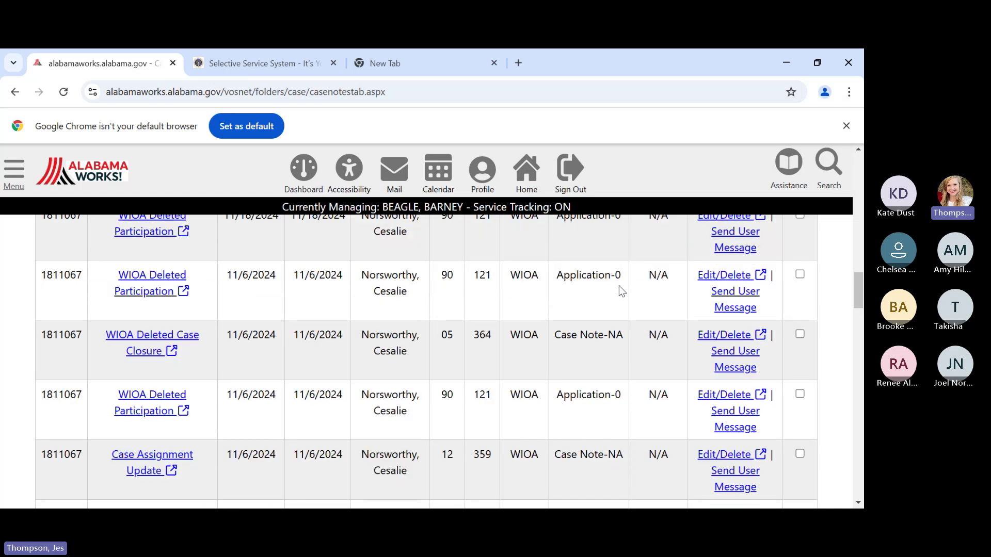
pyautogui.scroll(10, 619, 287)
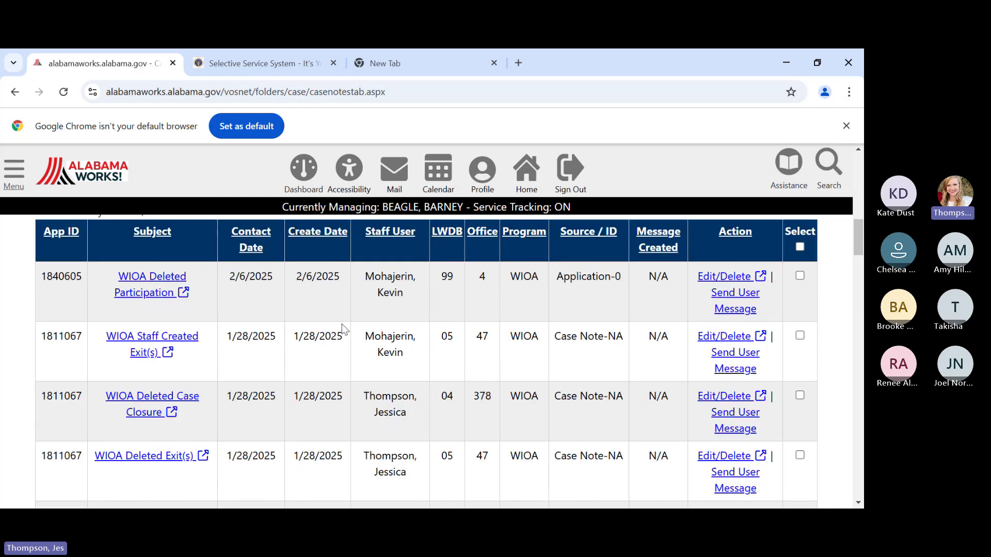
pyautogui.scroll(3, 359, 322)
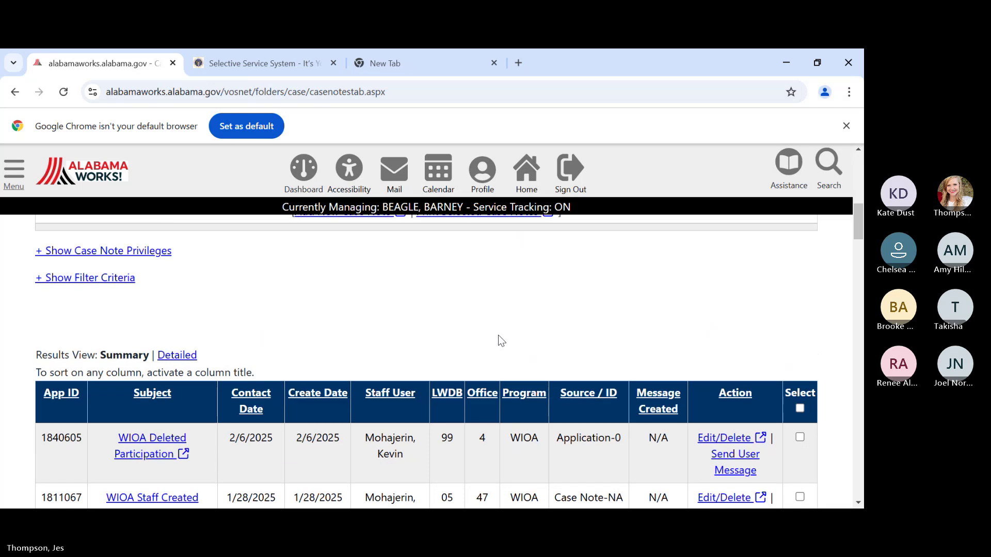
pyautogui.scroll(2, 499, 336)
pyautogui.scroll(-3, 498, 335)
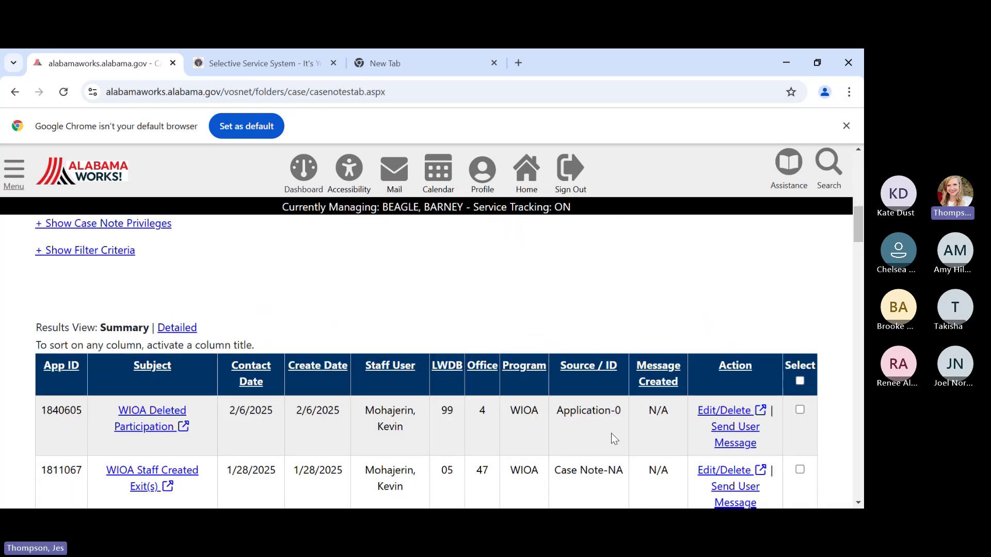
pyautogui.scroll(-4, 612, 436)
pyautogui.scroll(-13, 612, 433)
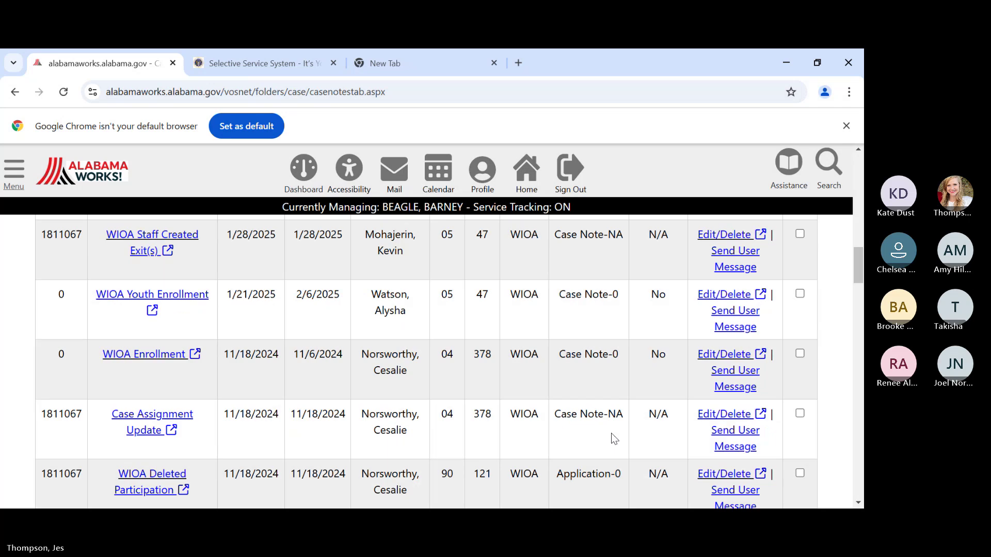
pyautogui.scroll(-8, 615, 417)
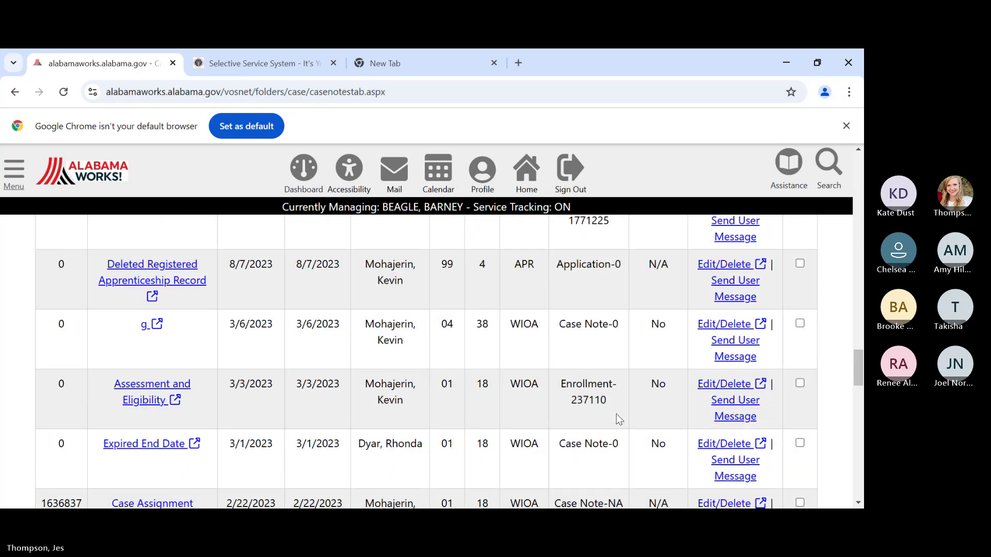
pyautogui.scroll(1, 454, 388)
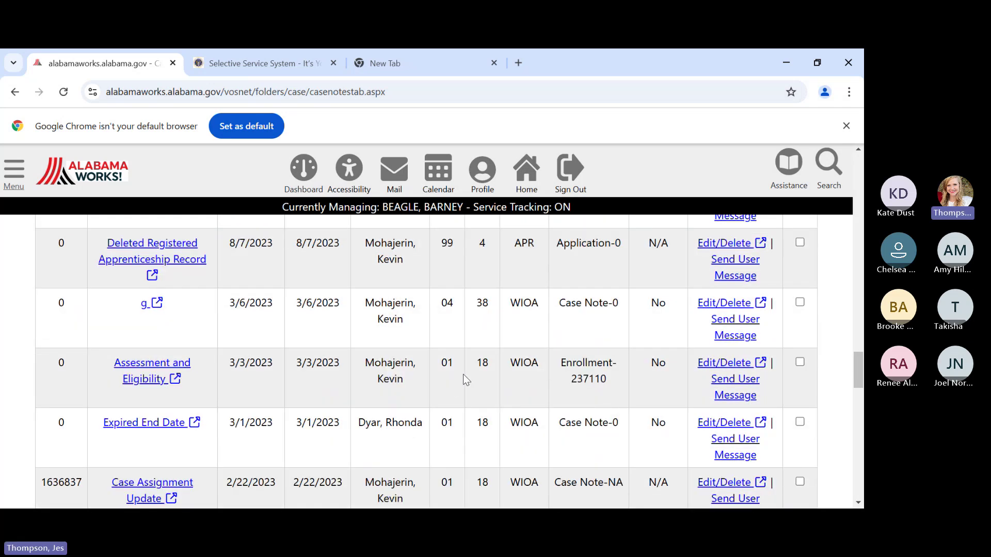
pyautogui.scroll(1, 463, 379)
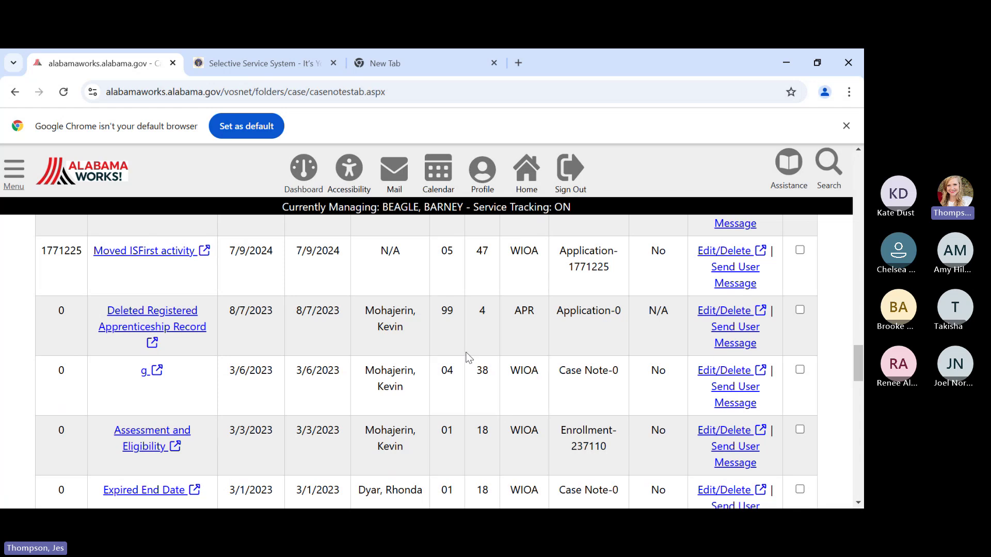
pyautogui.scroll(3, 467, 356)
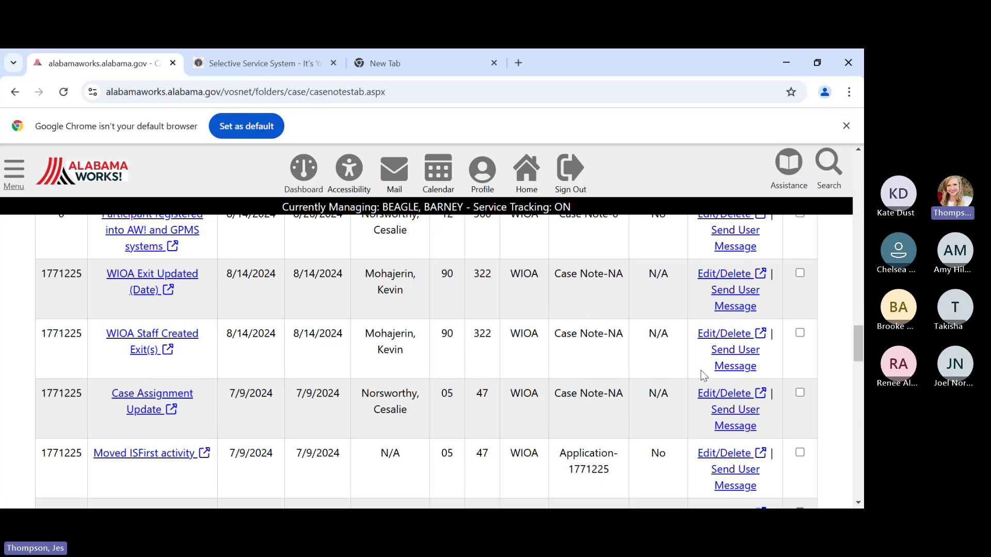
pyautogui.scroll(10, 849, 385)
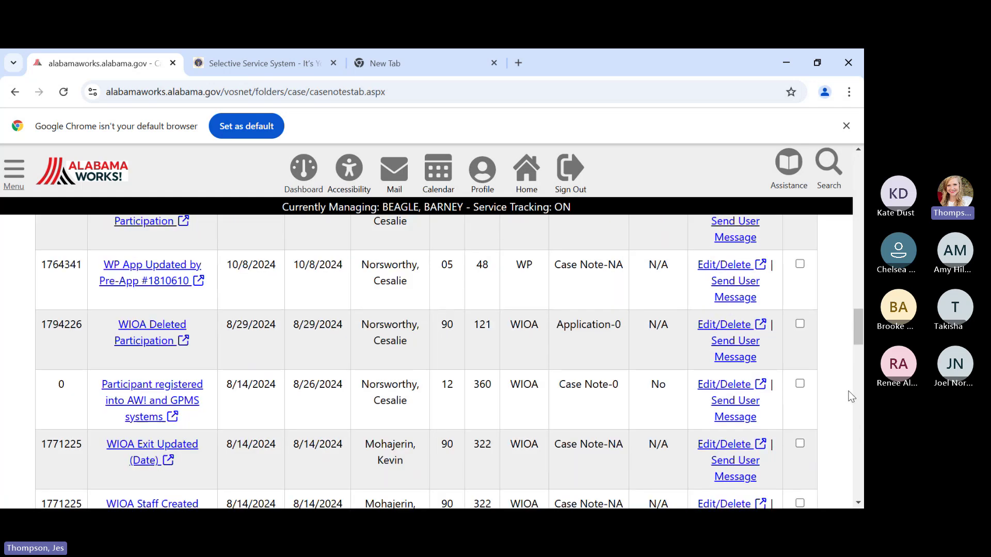
pyautogui.scroll(8, 849, 380)
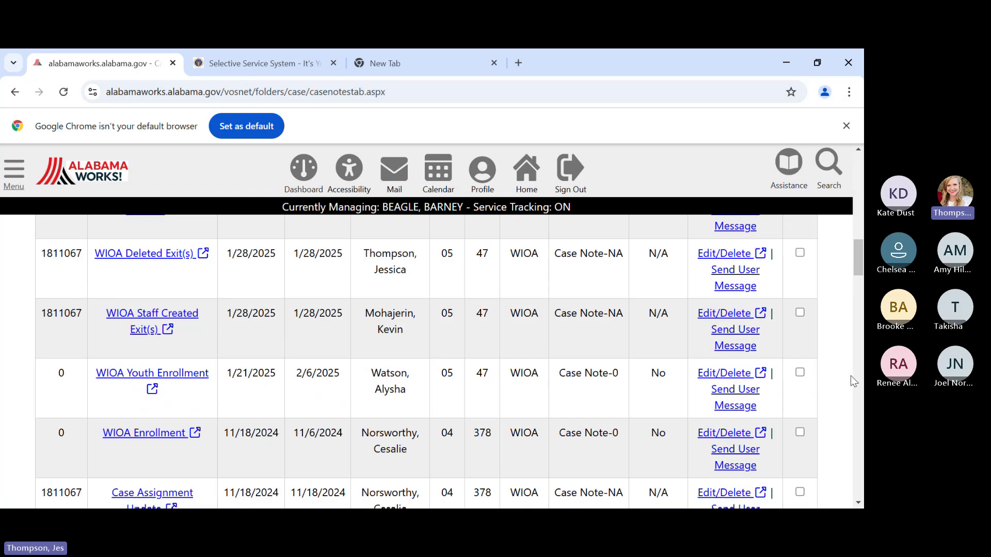
pyautogui.scroll(4, 850, 374)
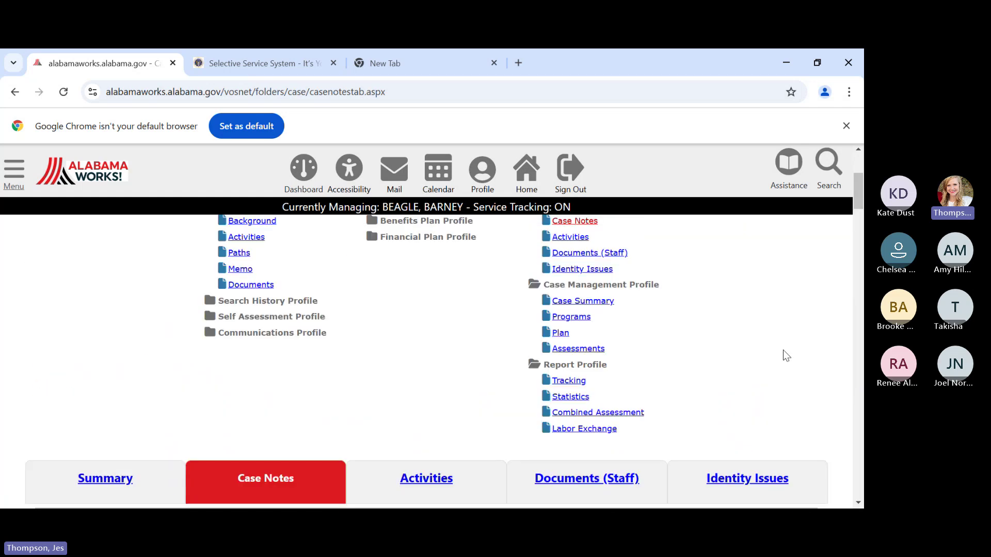
pyautogui.scroll(3, 659, 416)
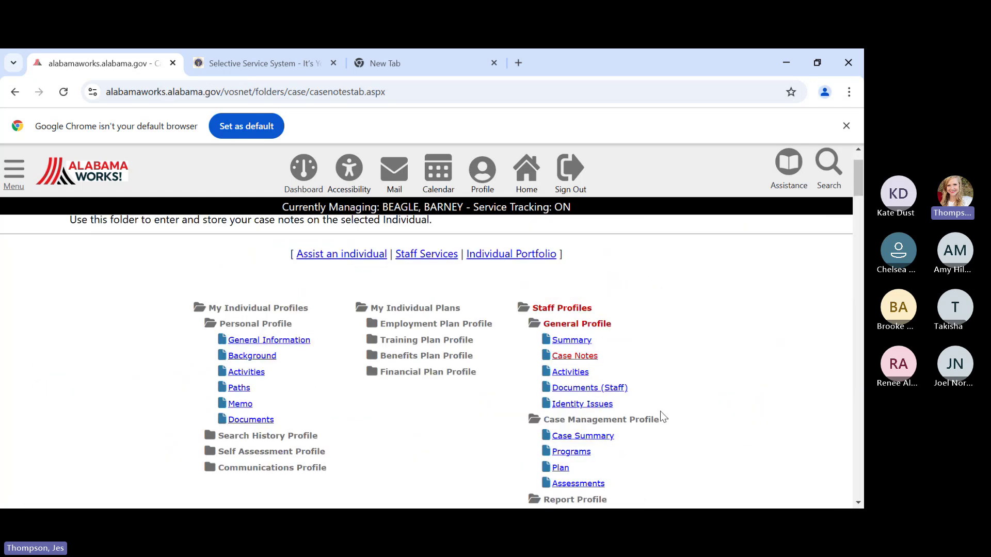
pyautogui.scroll(-3, 644, 434)
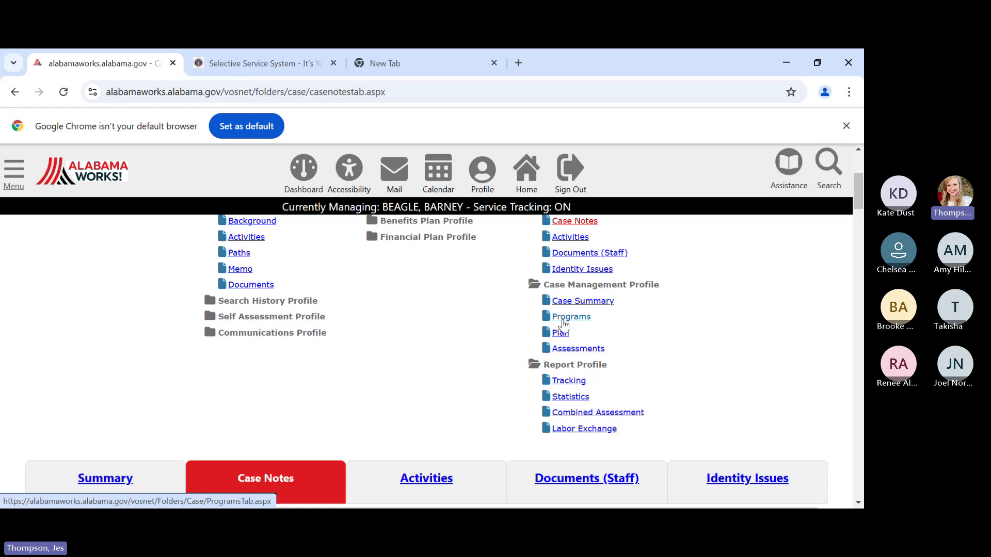
# - Go to the Programs tab and expand the WIOA application's Activities / Enrollments / Services list
pyautogui.click(565, 317)
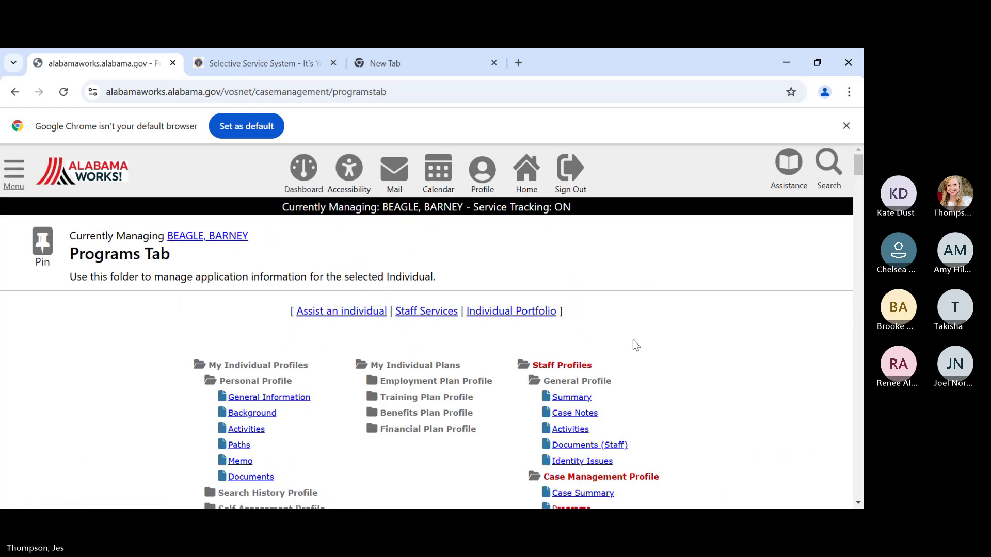
pyautogui.scroll(-8, 633, 339)
pyautogui.scroll(-15, 633, 340)
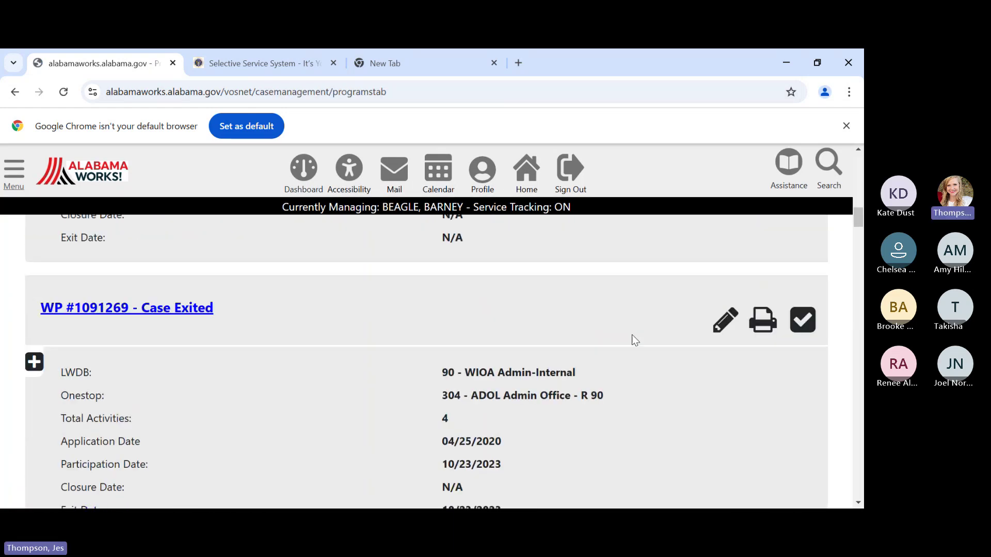
pyautogui.scroll(-5, 632, 341)
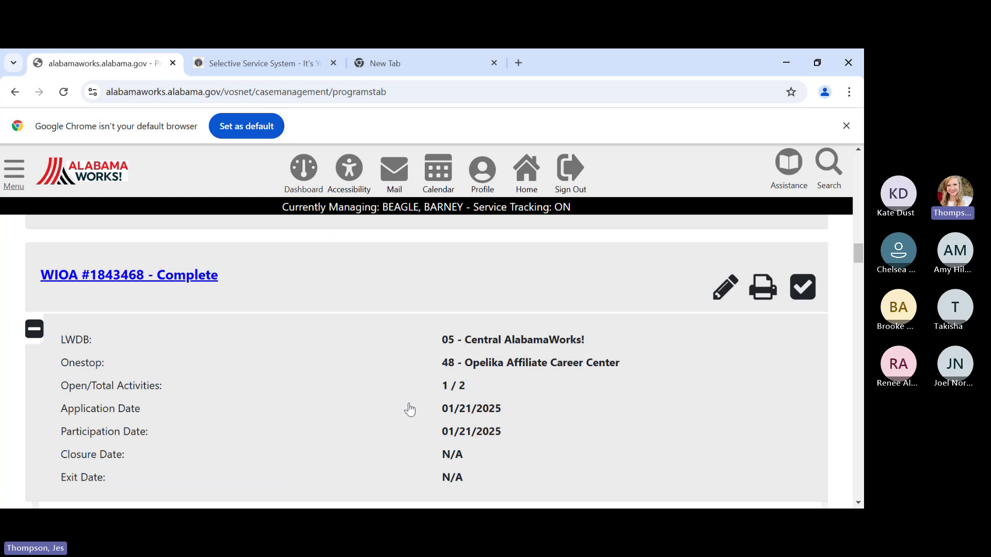
pyautogui.scroll(-3, 409, 409)
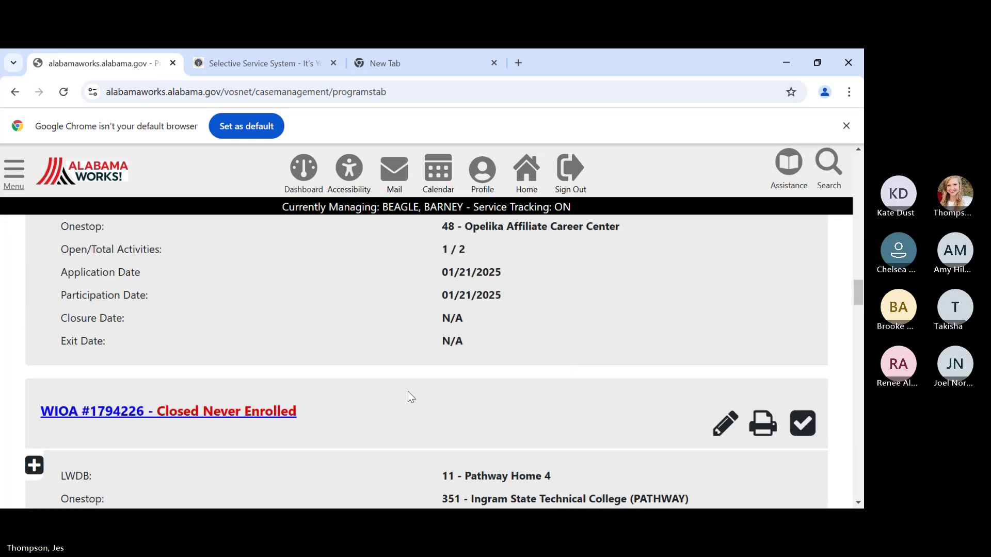
pyautogui.scroll(-8, 383, 330)
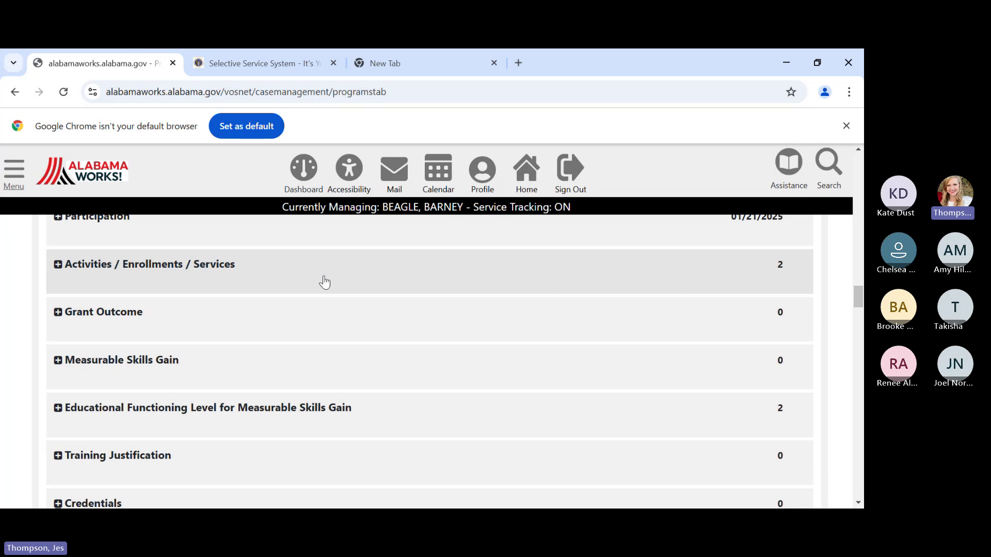
pyautogui.click(324, 282)
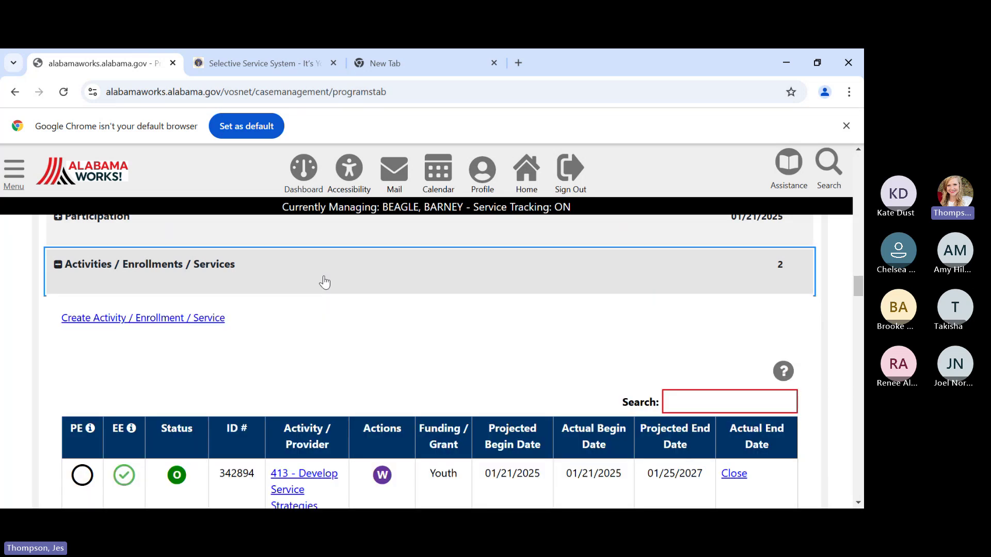
pyautogui.scroll(-1, 324, 278)
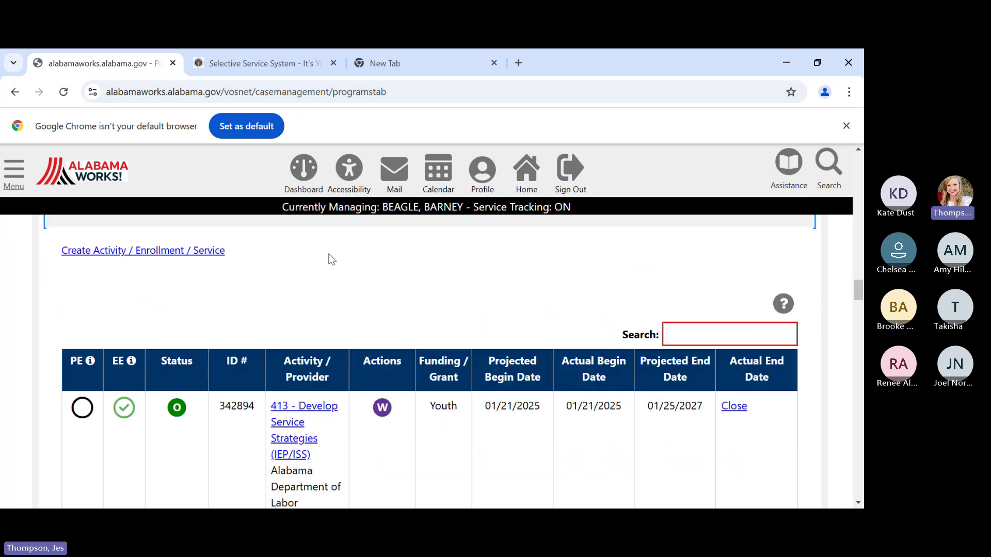
# - Create a new activity enrollment with office location Montgomery Comprehensive Career Center
pyautogui.click(195, 252)
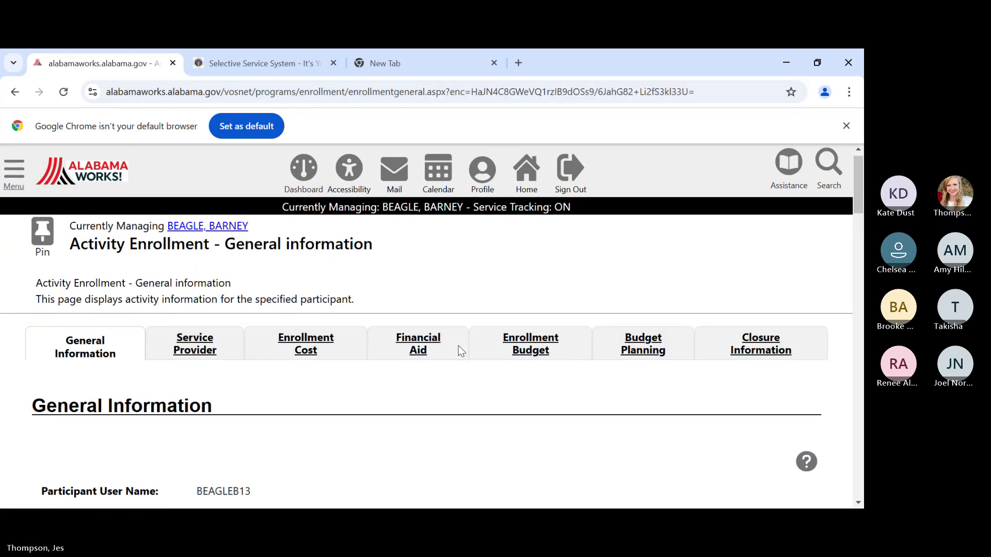
pyautogui.scroll(-5, 461, 351)
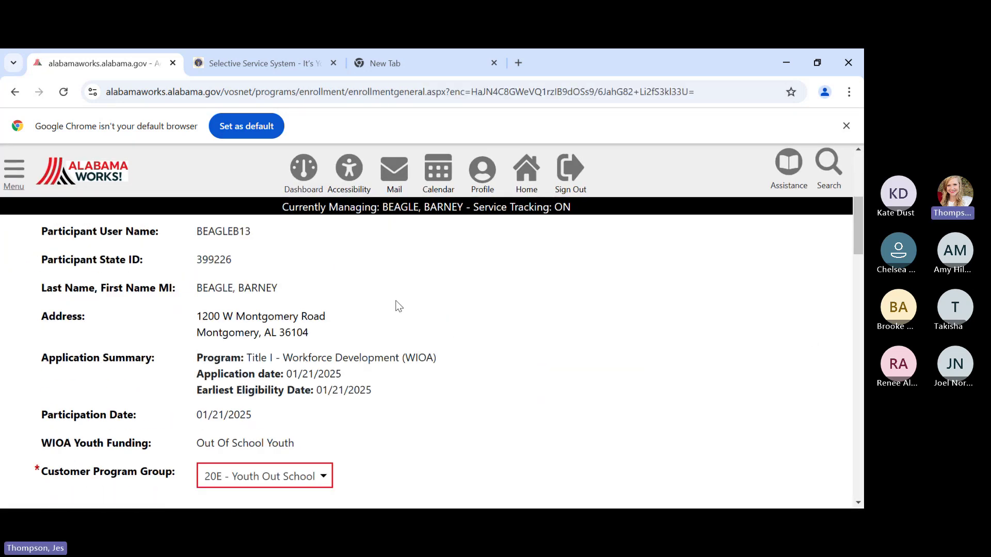
pyautogui.scroll(-4, 398, 305)
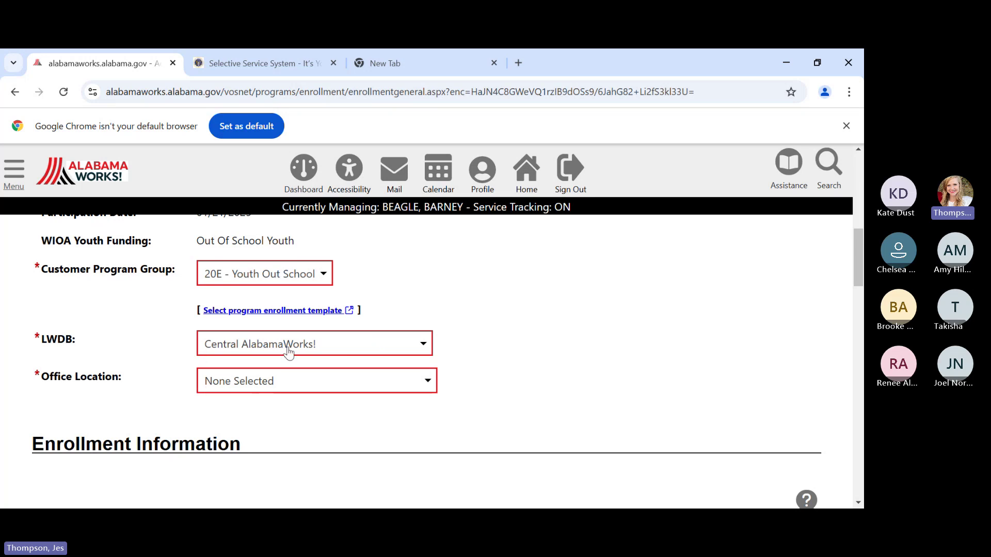
pyautogui.click(252, 386)
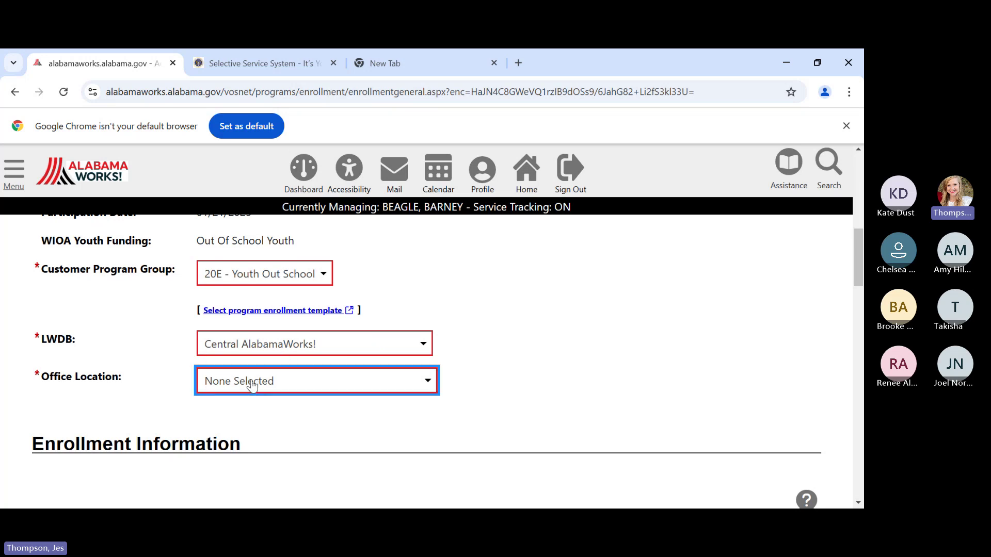
pyautogui.click(212, 79)
pyautogui.scroll(2, 442, 351)
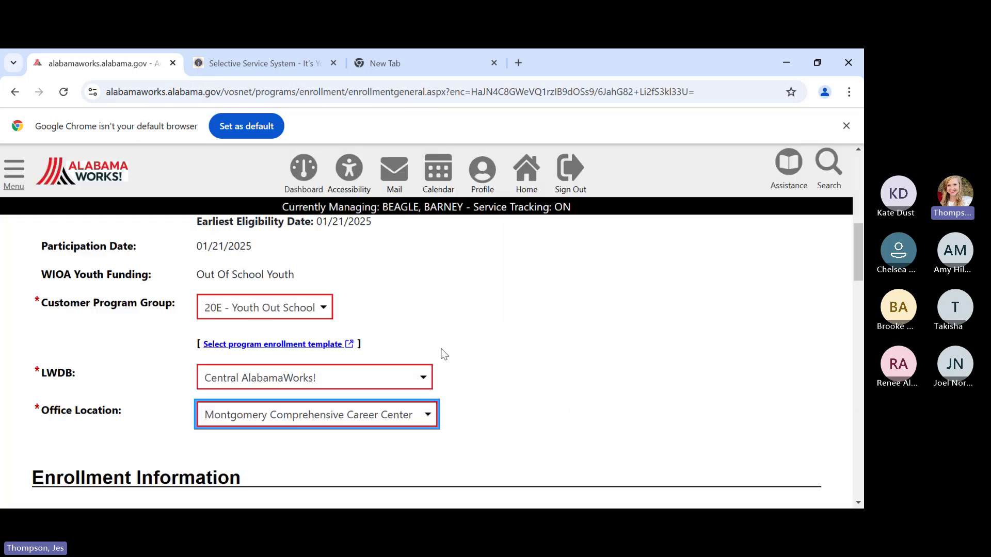
pyautogui.scroll(-9, 446, 359)
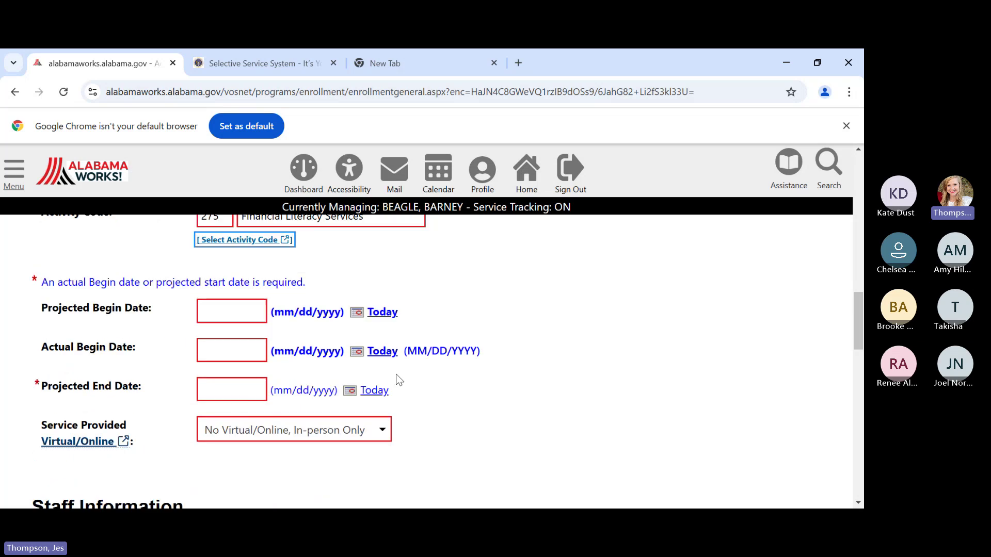
# - Set projected and actual begin dates to 01/21/2025 and projected end 01/31/2025, then continue
pyautogui.click(201, 307)
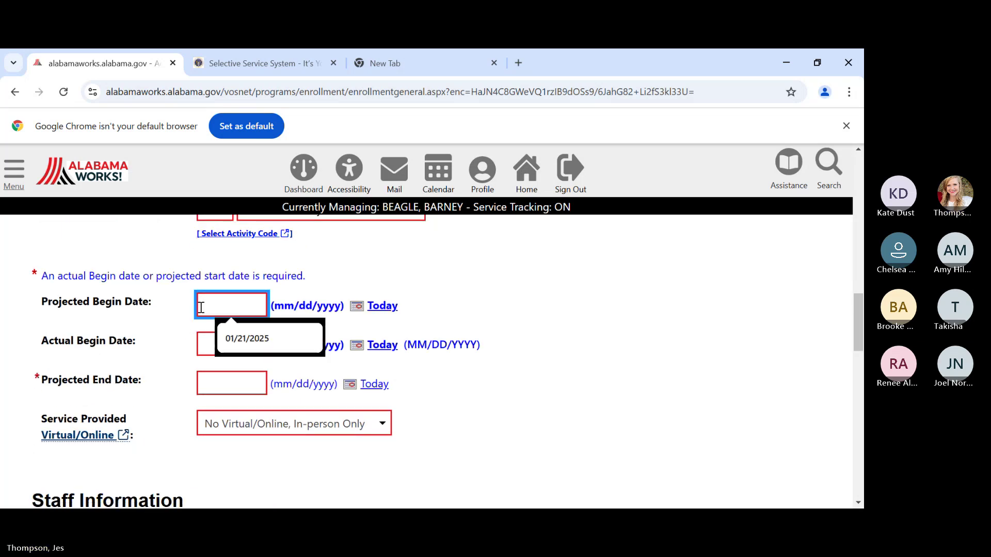
pyautogui.write('01/21/2025')
pyautogui.press('Tab')
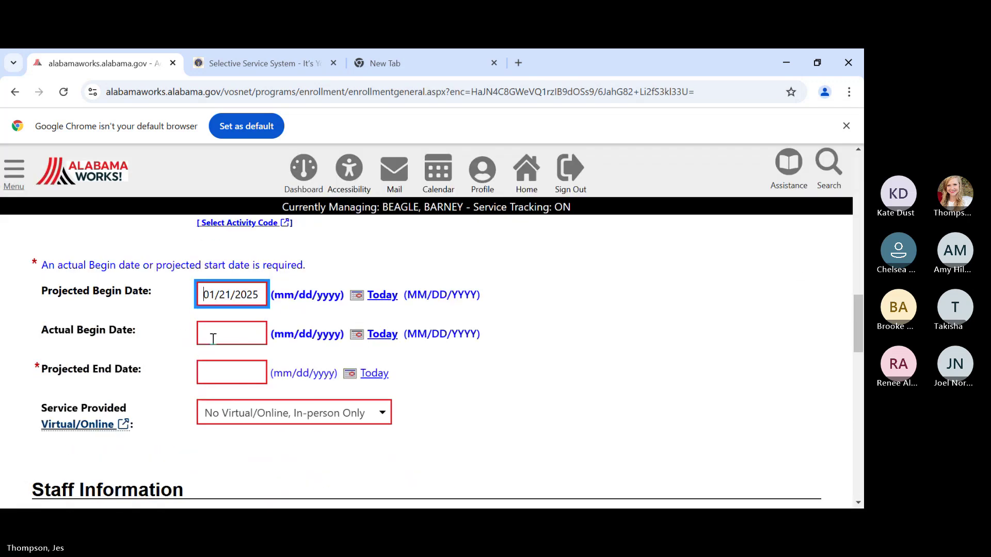
pyautogui.click(214, 338)
pyautogui.write('01/')
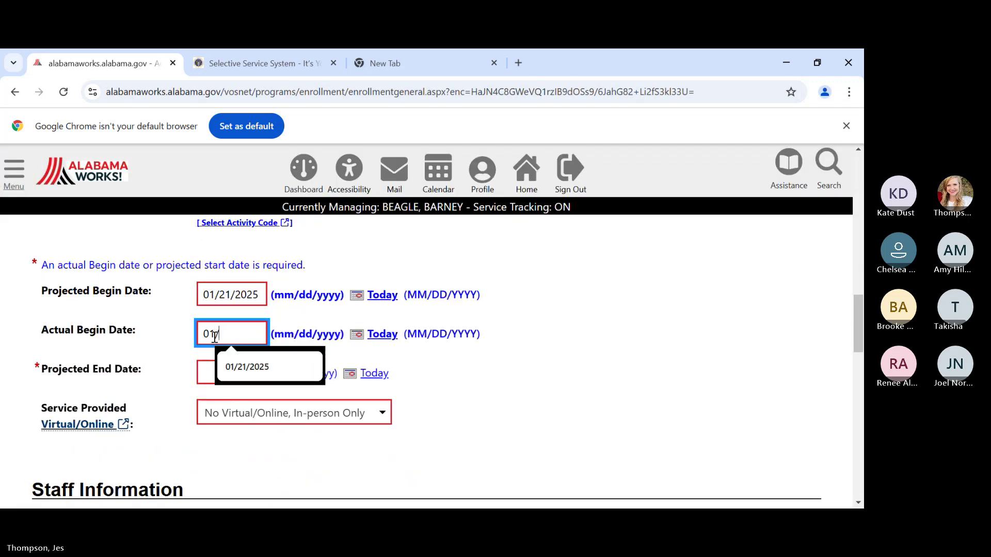
pyautogui.write('21/2025')
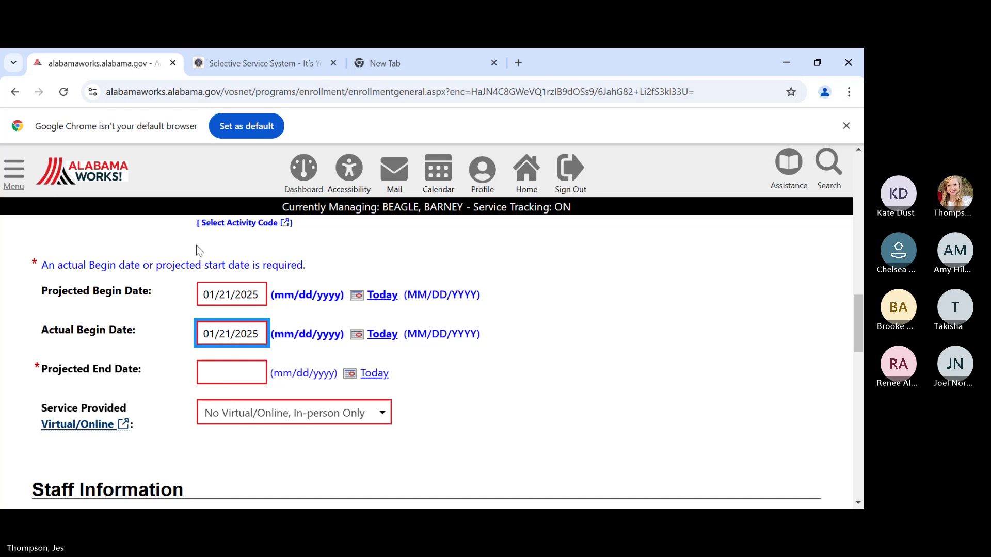
pyautogui.click(228, 369)
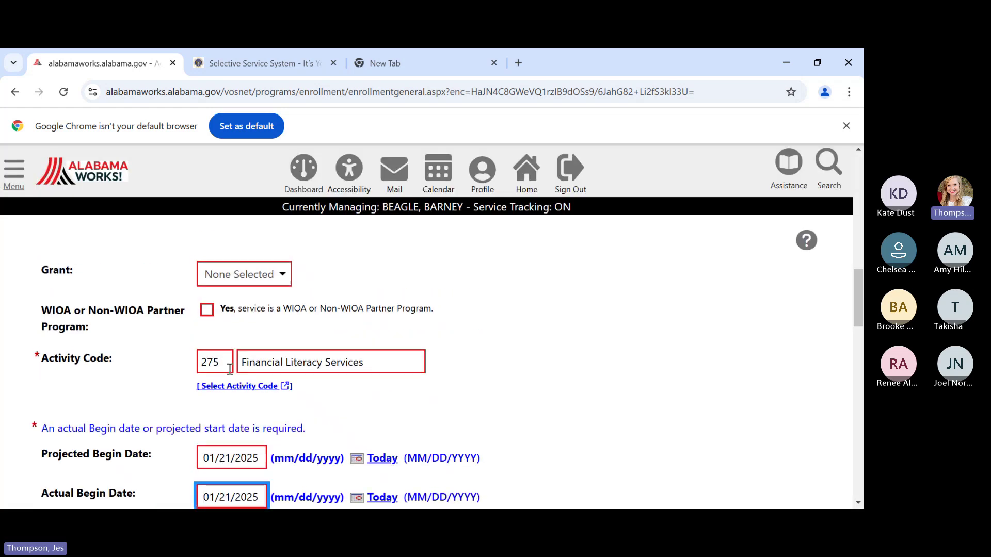
pyautogui.scroll(-4, 226, 331)
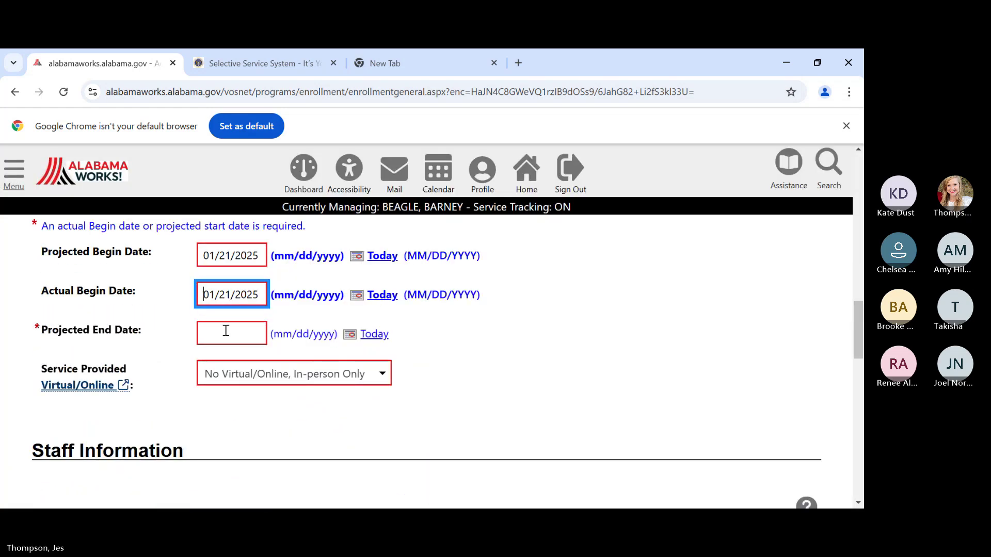
pyautogui.click(226, 331)
pyautogui.write('01/31')
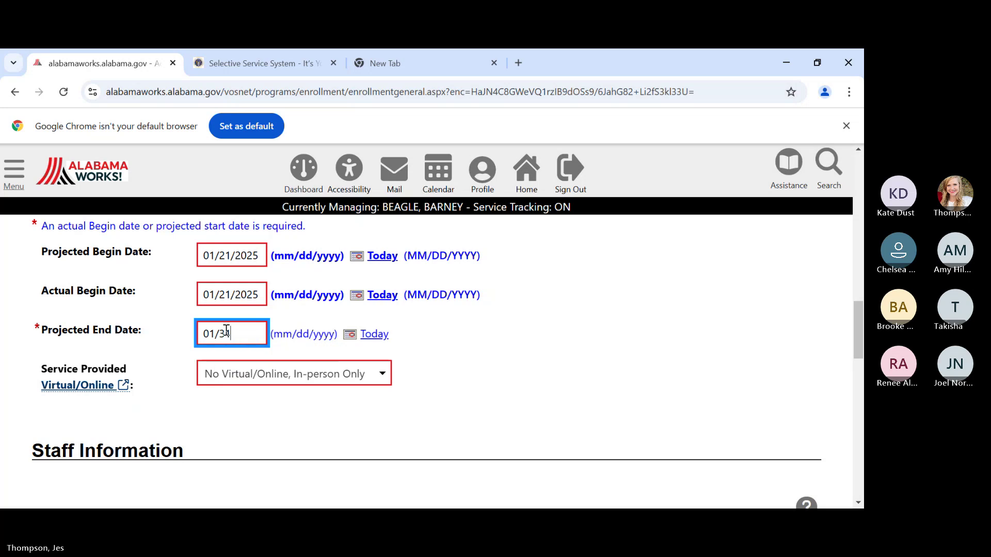
pyautogui.write('/2025')
pyautogui.click(477, 407)
pyautogui.scroll(-4, 471, 401)
pyautogui.scroll(-8, 468, 400)
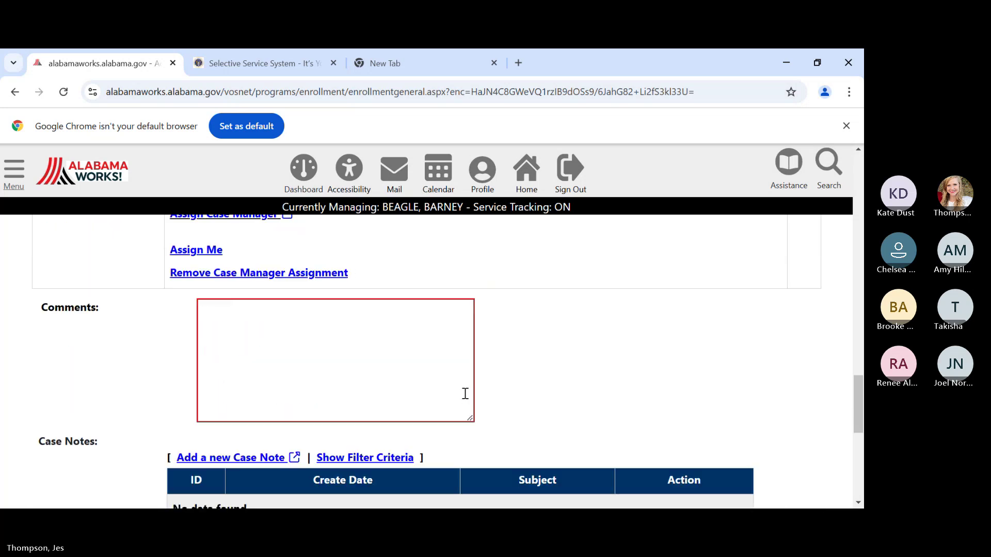
pyautogui.click(408, 375)
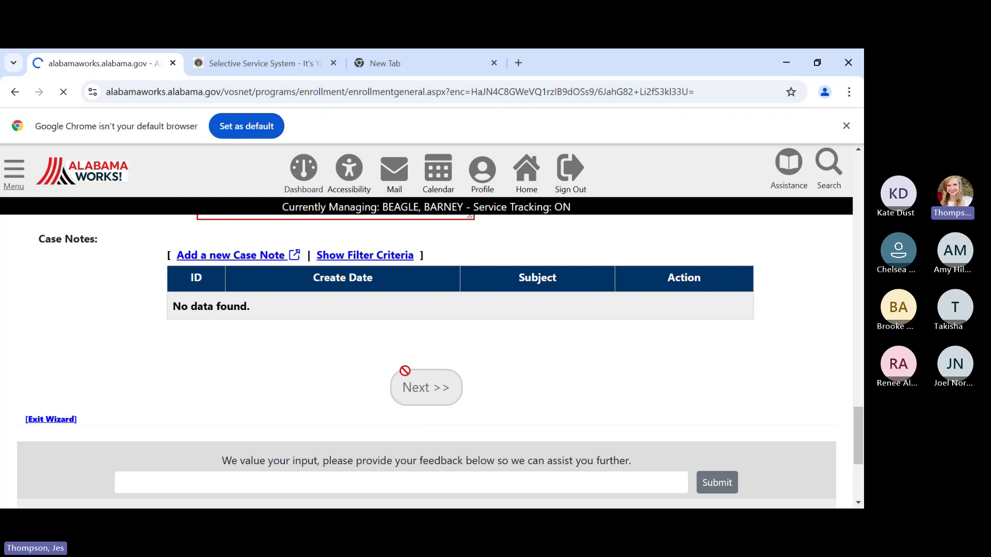
# - Select contract 18114, East Alabama Works PY 24 Out of School Youth Contract, as the service
pyautogui.scroll(-5, 289, 381)
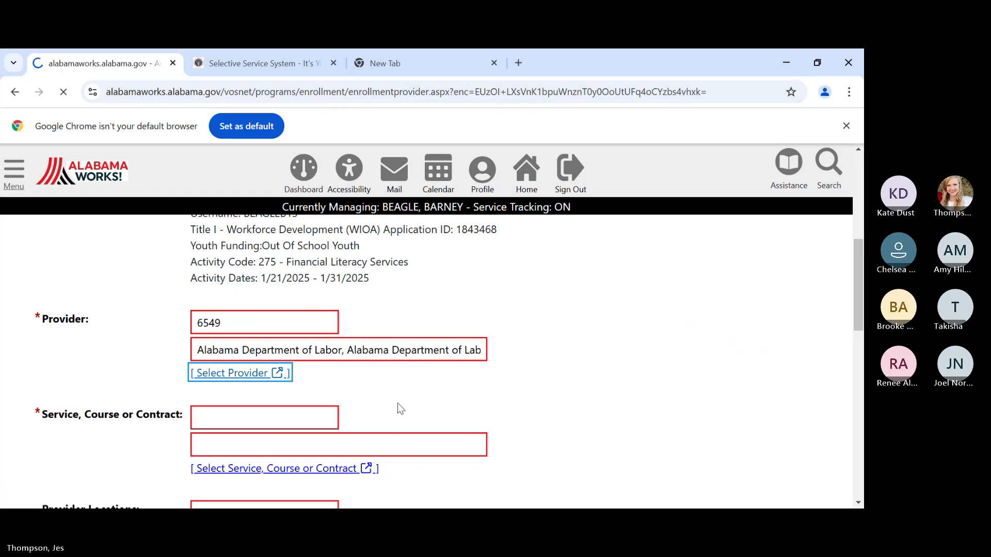
pyautogui.scroll(-4, 294, 385)
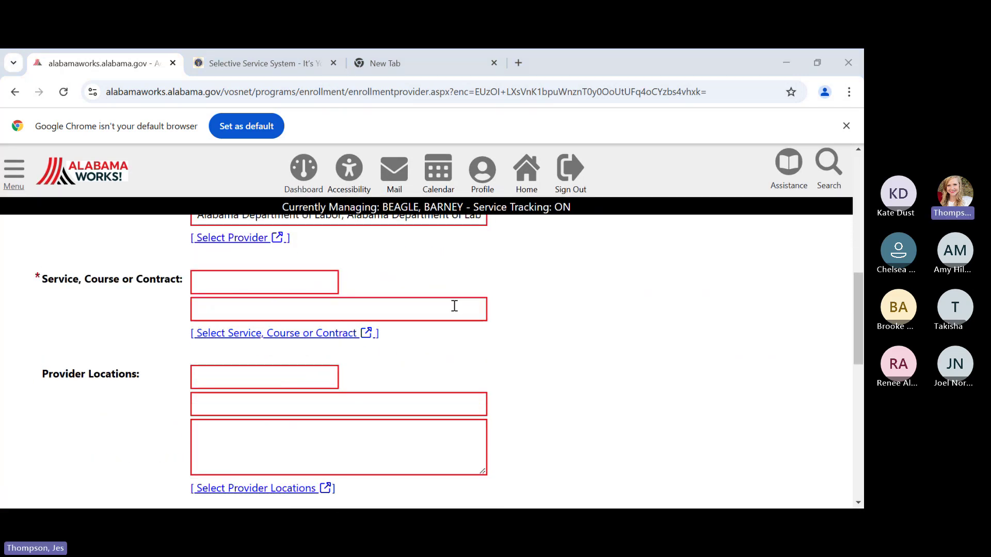
pyautogui.click(364, 332)
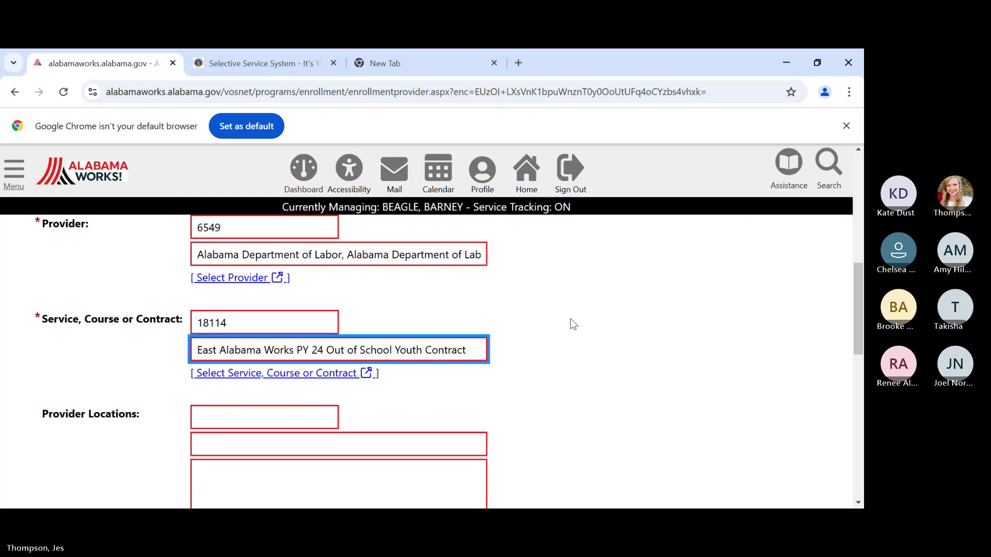
pyautogui.scroll(-8, 570, 320)
pyautogui.scroll(-3, 567, 317)
pyautogui.scroll(2, 499, 259)
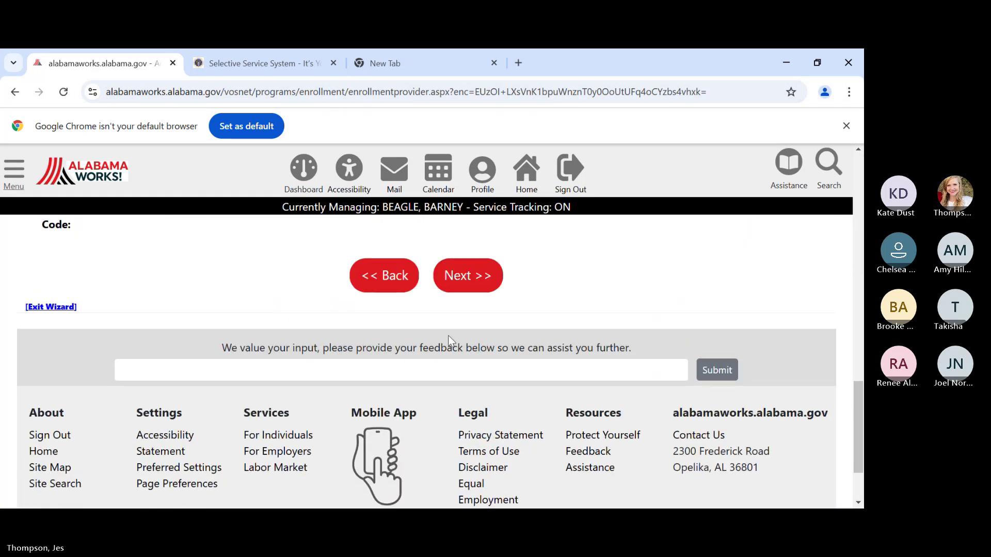
# - Enter last activity date 01/31/2025, Successful Completion, and school status Secondary School Dropout
pyautogui.click(457, 279)
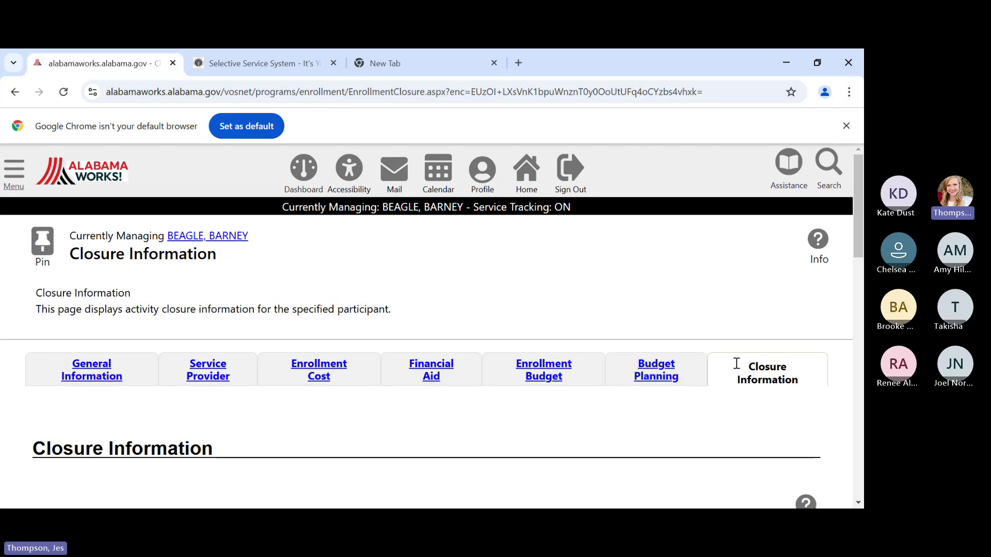
pyautogui.scroll(-6, 736, 363)
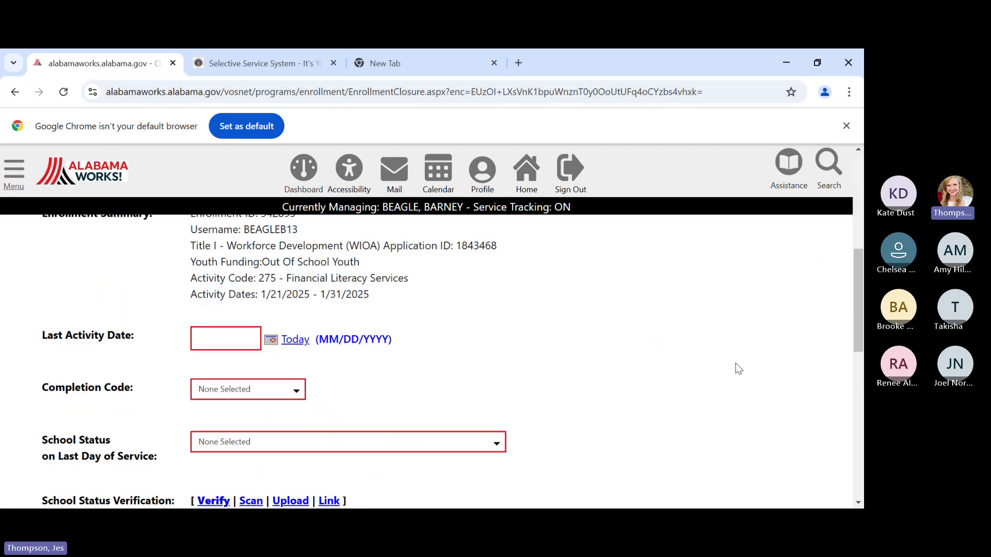
pyautogui.scroll(-1, 670, 360)
pyautogui.scroll(1, 568, 356)
pyautogui.click(243, 339)
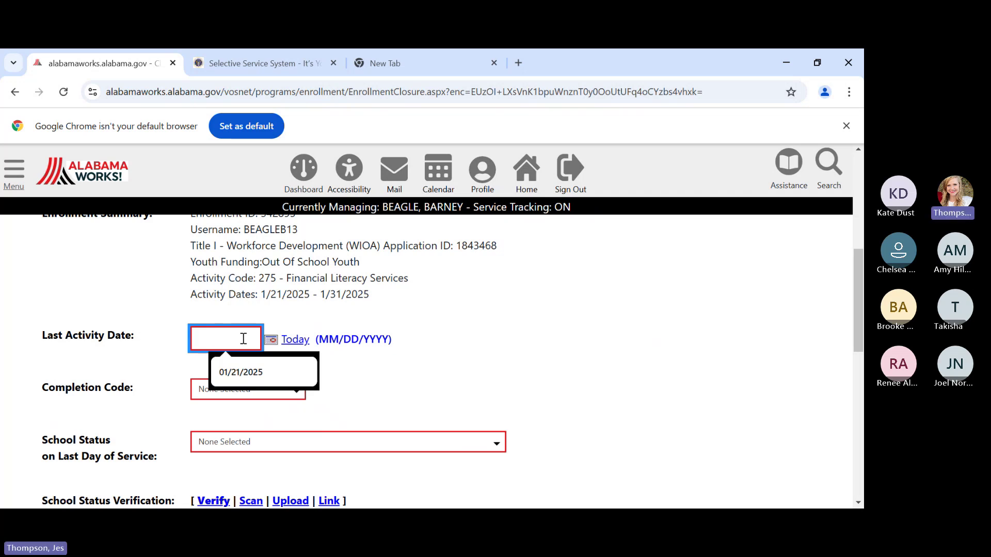
pyautogui.write('01/31/')
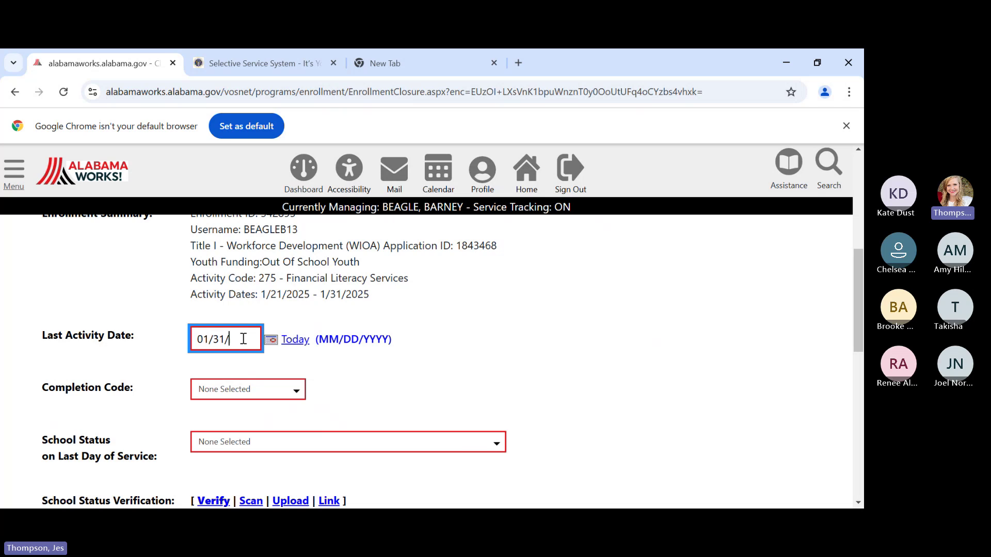
pyautogui.write('2025')
pyautogui.press('Tab')
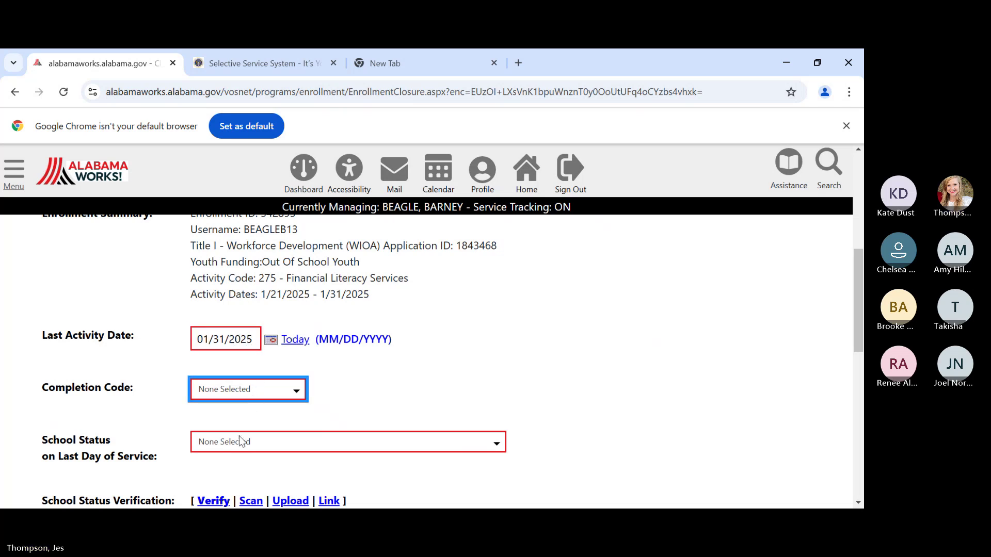
pyautogui.press('s')
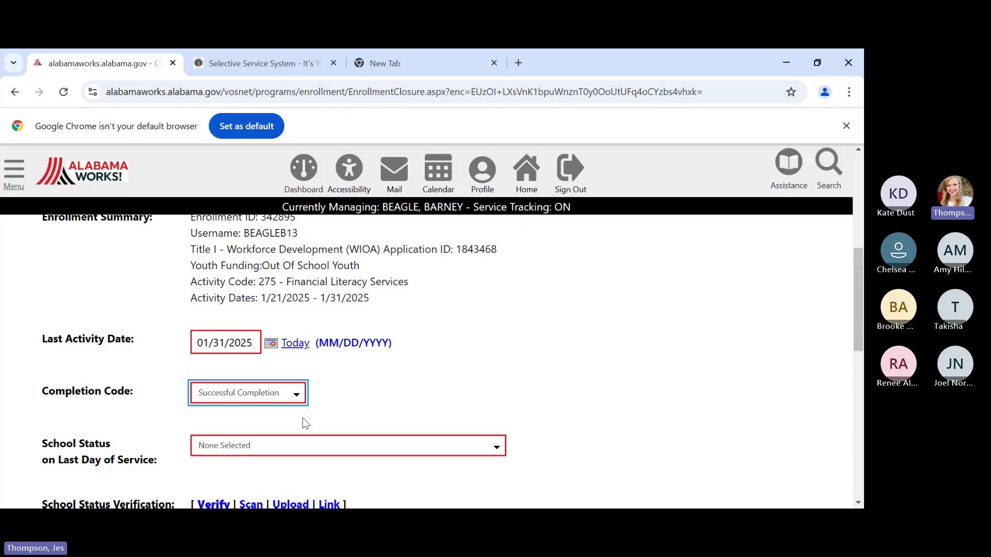
pyautogui.press('Tab')
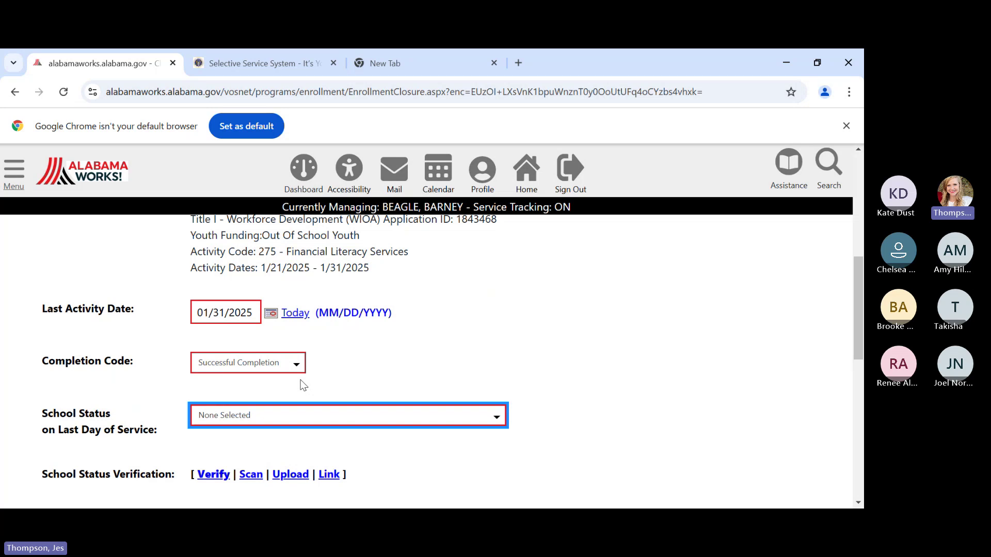
pyautogui.press('Down')
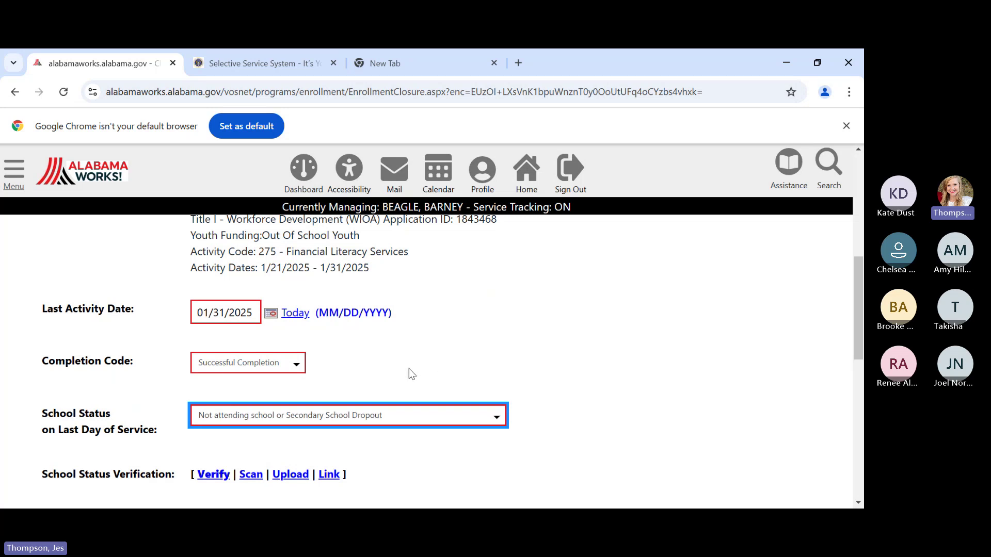
# - Verify the school status by Written Customer Self Attestation
pyautogui.scroll(-3, 407, 370)
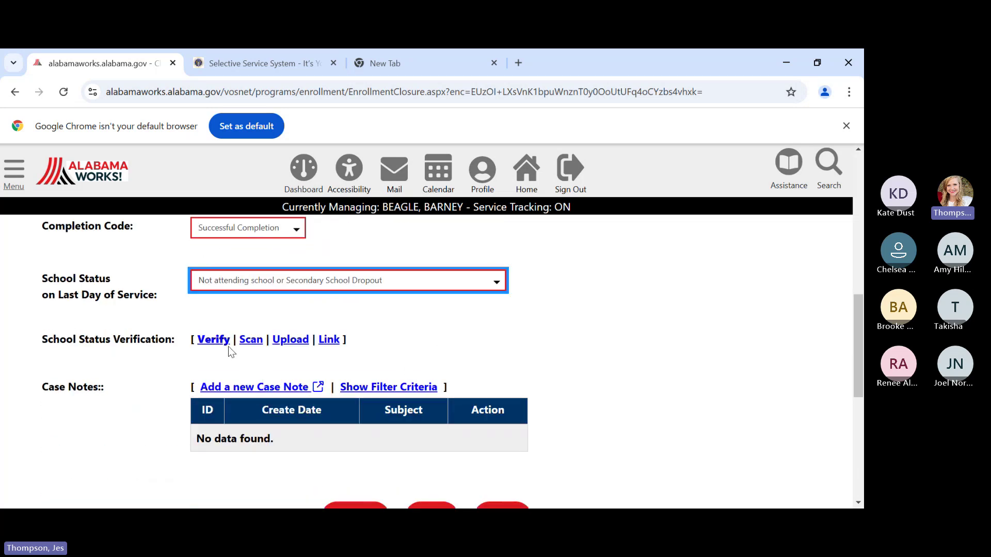
pyautogui.click(227, 344)
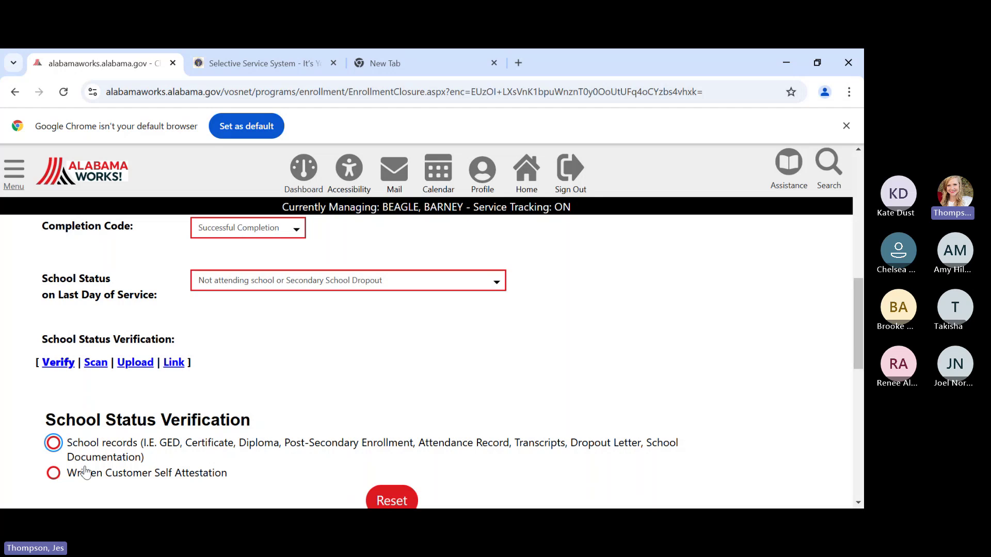
pyautogui.click(85, 472)
pyautogui.scroll(-4, 289, 427)
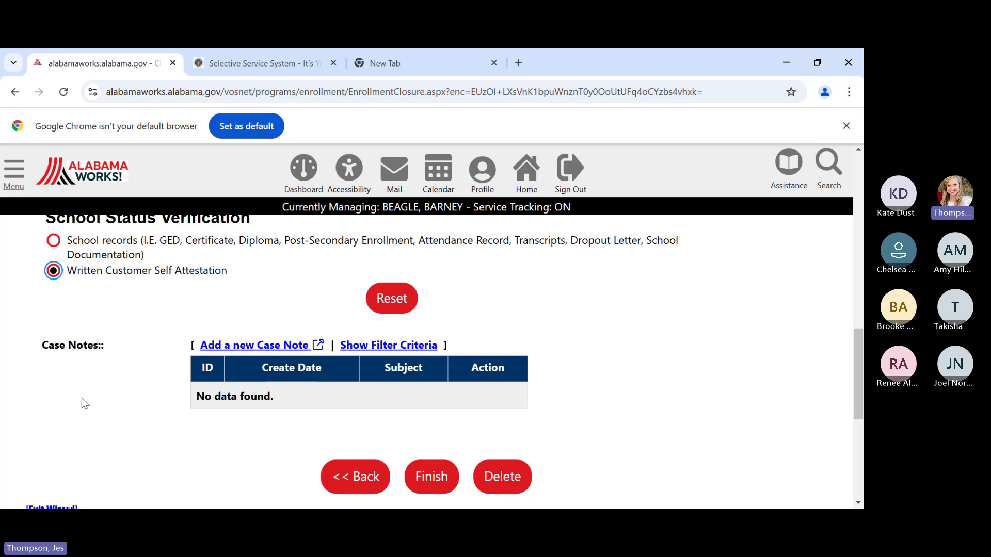
pyautogui.scroll(-1, 82, 397)
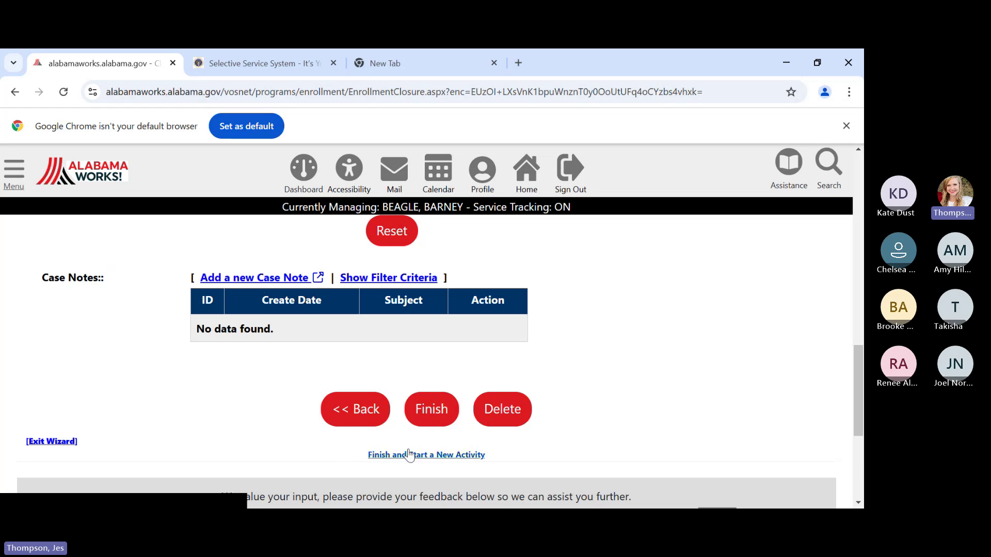
# - Finish the closure and confirm activity 275 shows Successful Completion on 01/31/2025
pyautogui.click(432, 417)
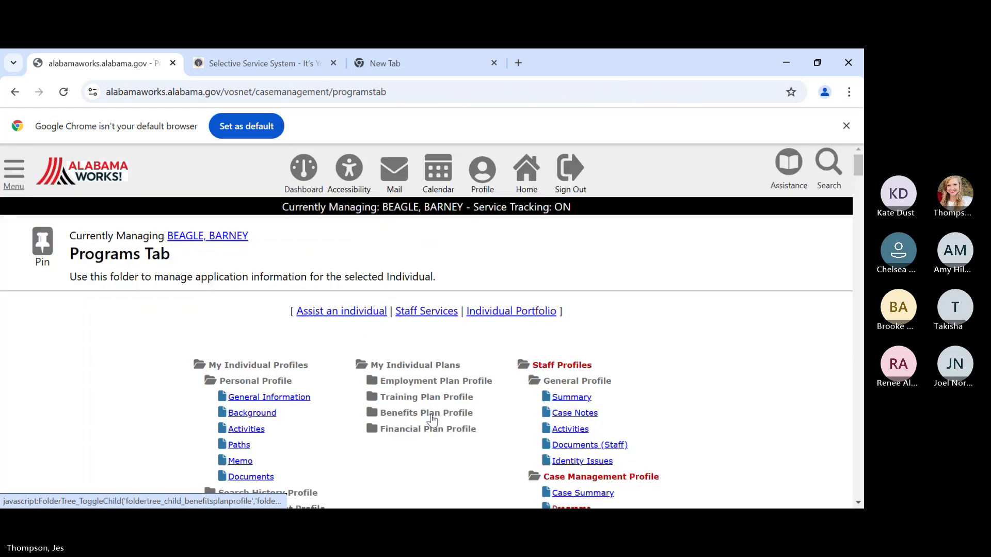
pyautogui.scroll(-4, 431, 414)
pyautogui.scroll(-15, 428, 415)
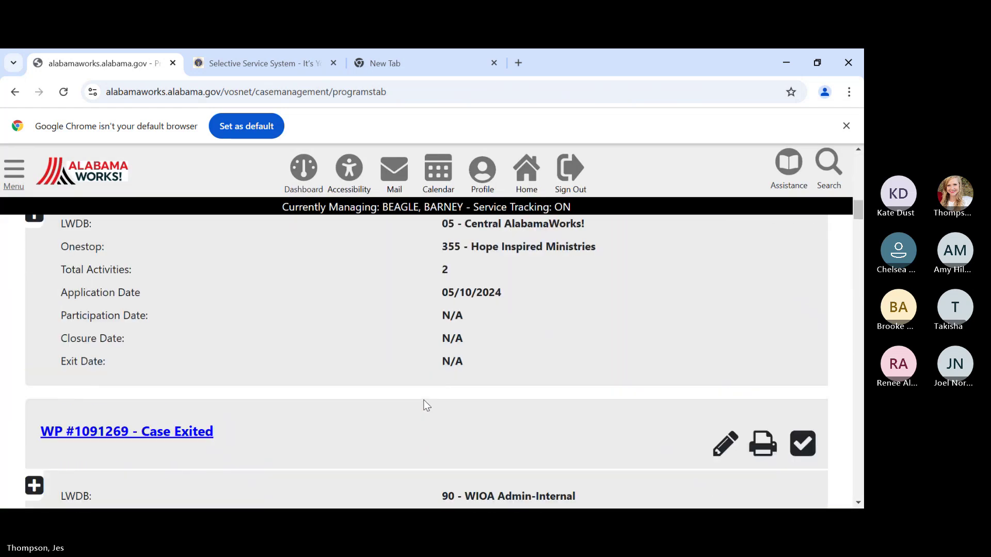
pyautogui.scroll(-15, 422, 401)
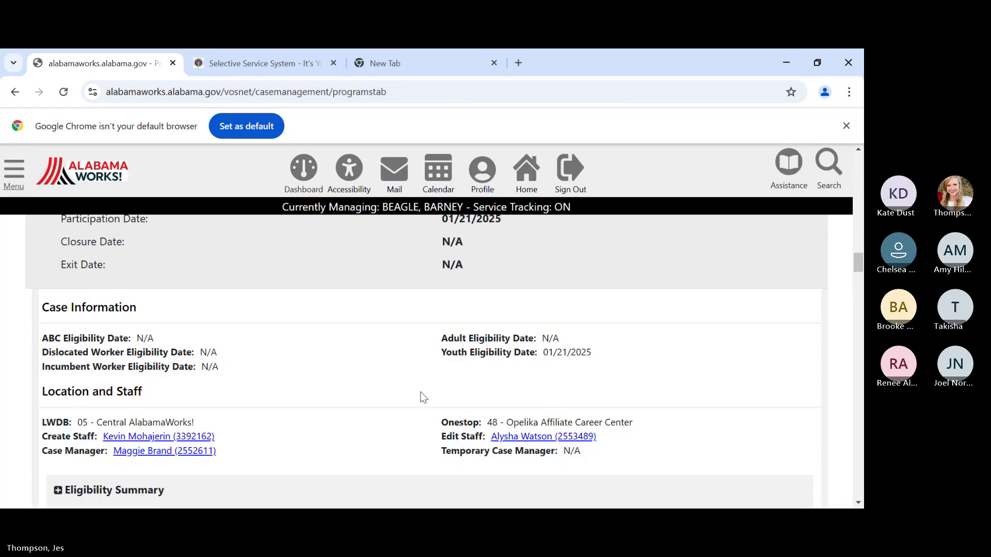
pyautogui.scroll(-4, 423, 396)
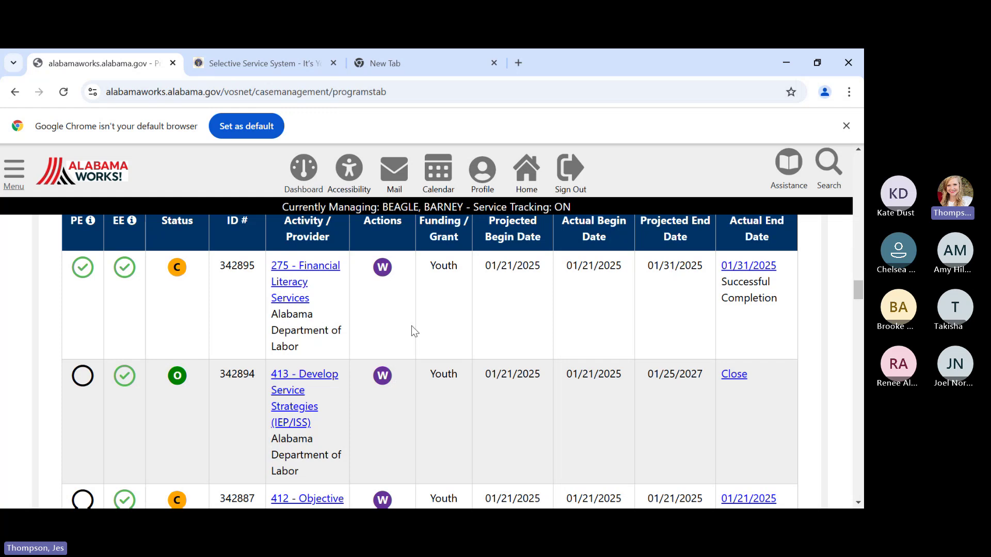
pyautogui.scroll(-1, 416, 330)
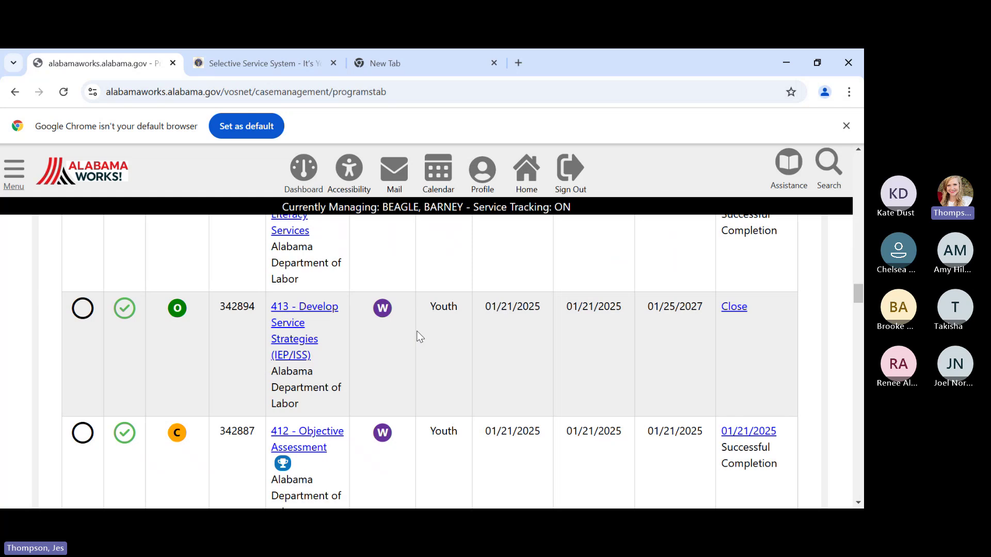
pyautogui.scroll(1, 475, 358)
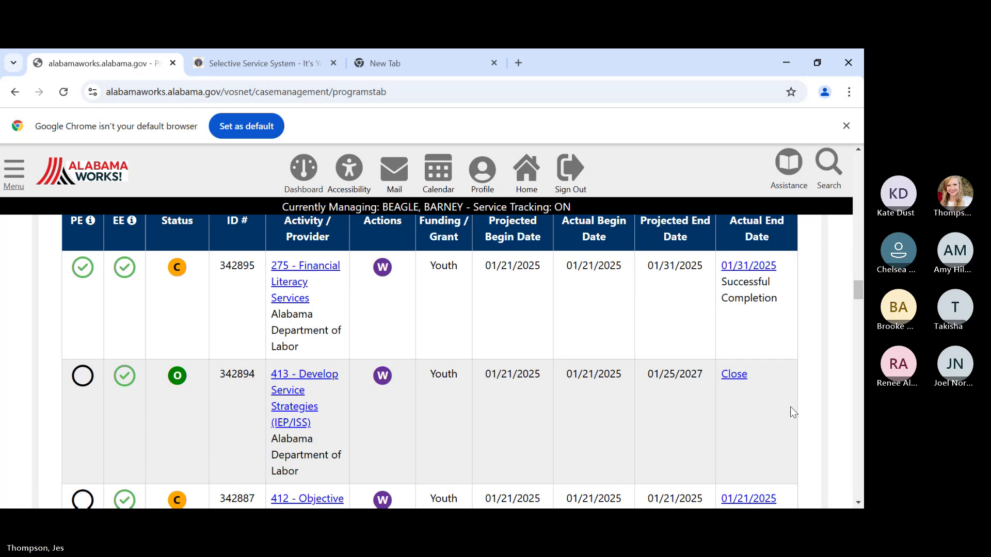
# - Close activity 413 with last activity date 02/03/2025 and completion code Successful Completion
pyautogui.click(730, 375)
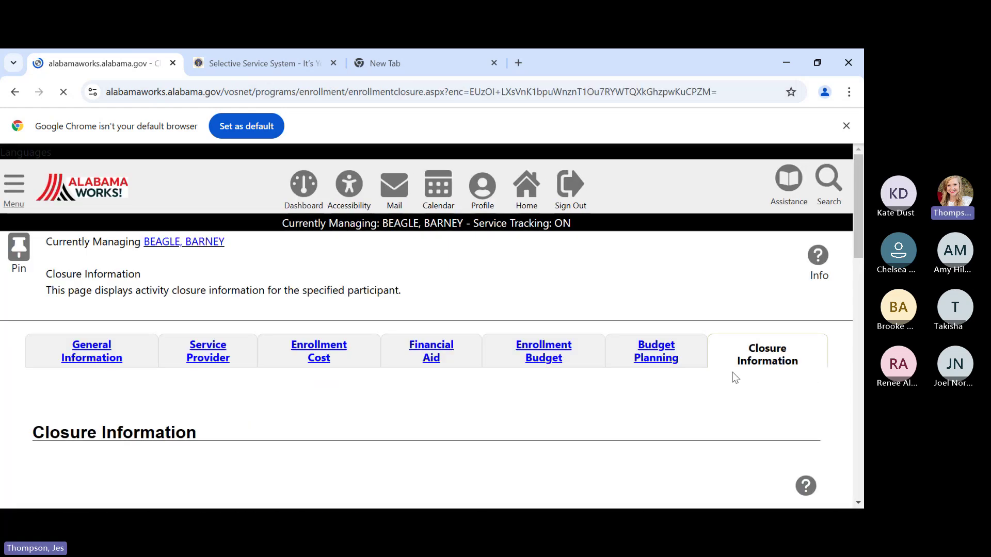
pyautogui.scroll(-3, 559, 420)
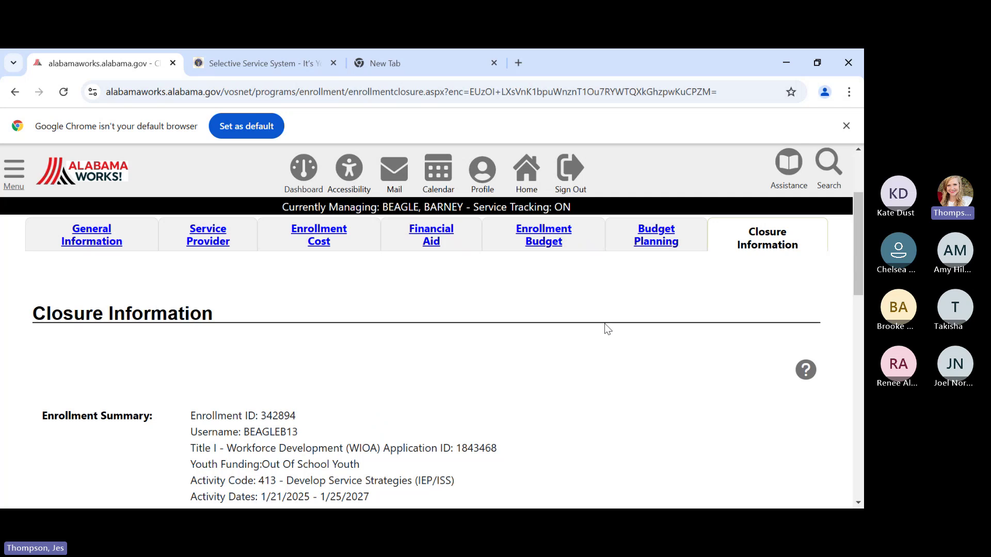
pyautogui.scroll(-1, 606, 328)
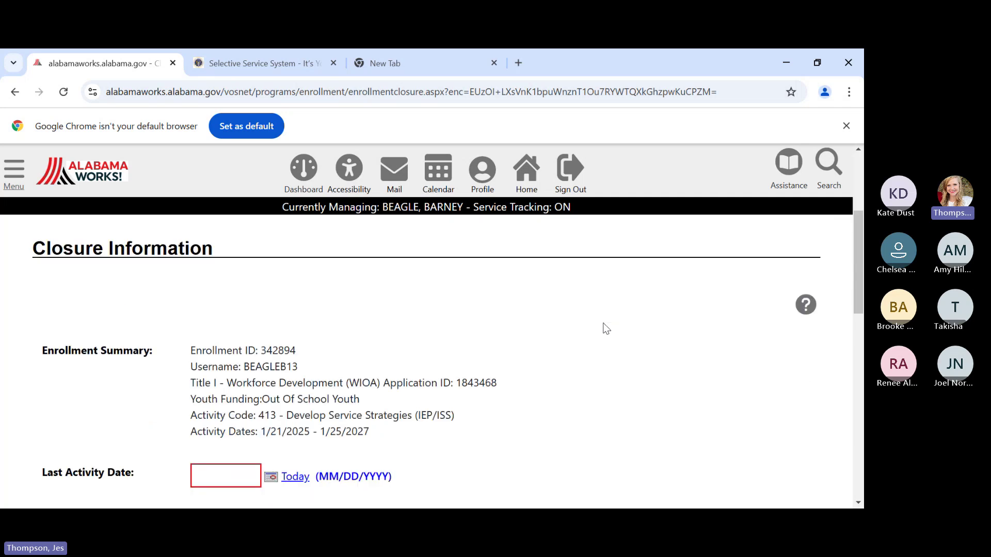
pyautogui.scroll(-1, 606, 329)
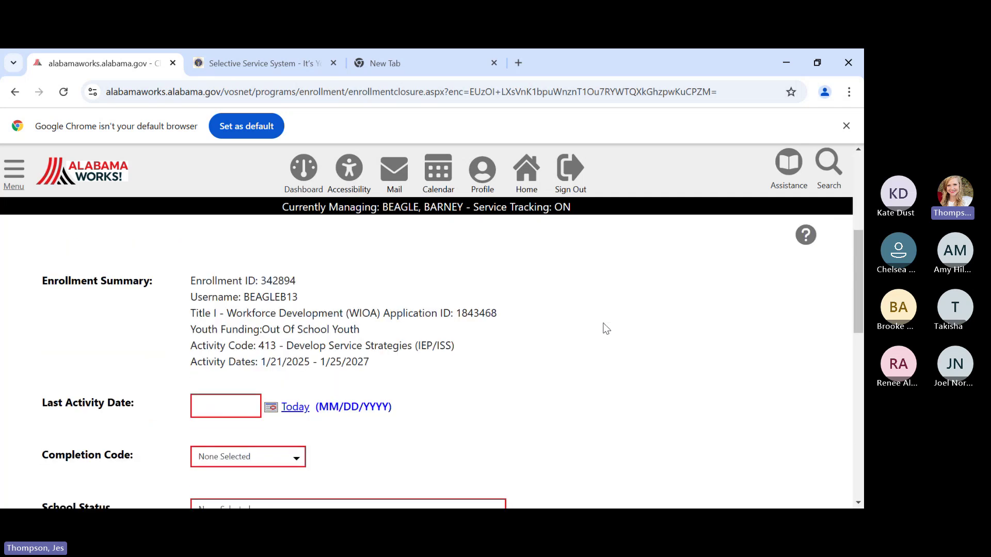
pyautogui.scroll(1, 606, 328)
pyautogui.scroll(-2, 389, 394)
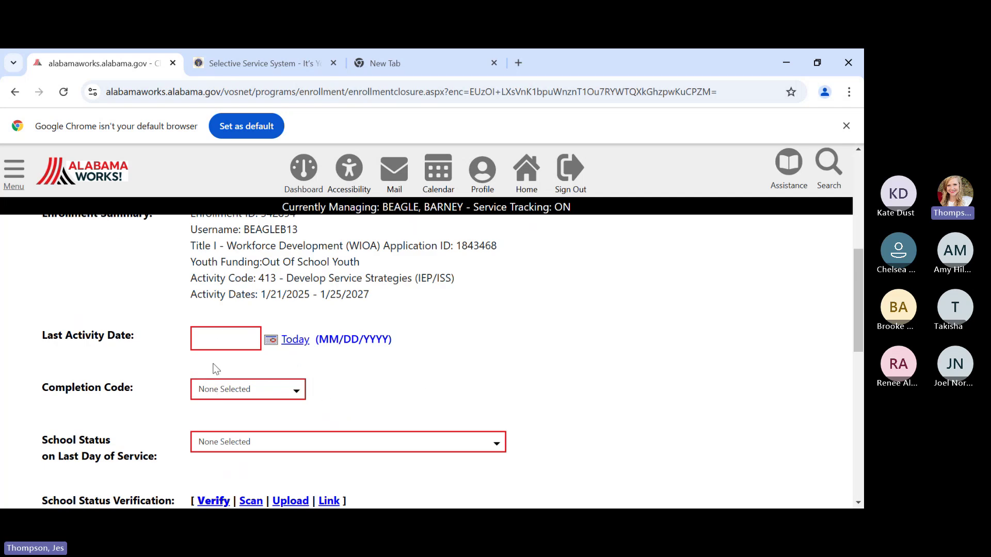
pyautogui.click(218, 332)
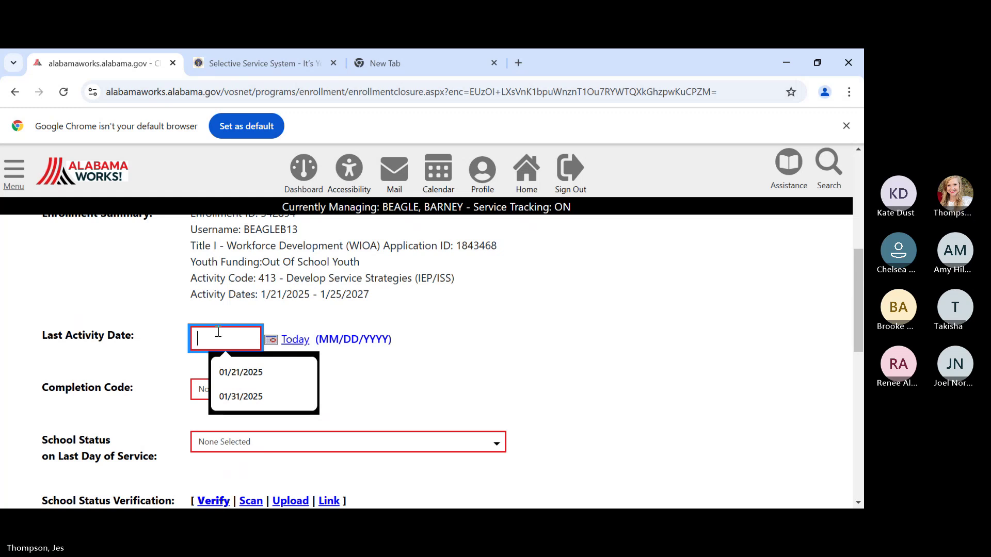
pyautogui.write('02/0')
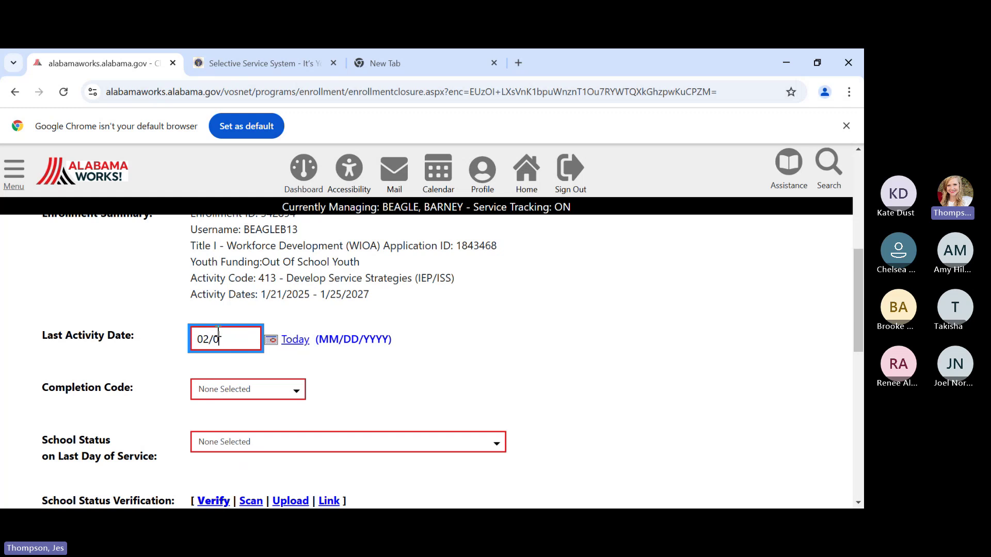
pyautogui.write('3/2025')
pyautogui.click(212, 393)
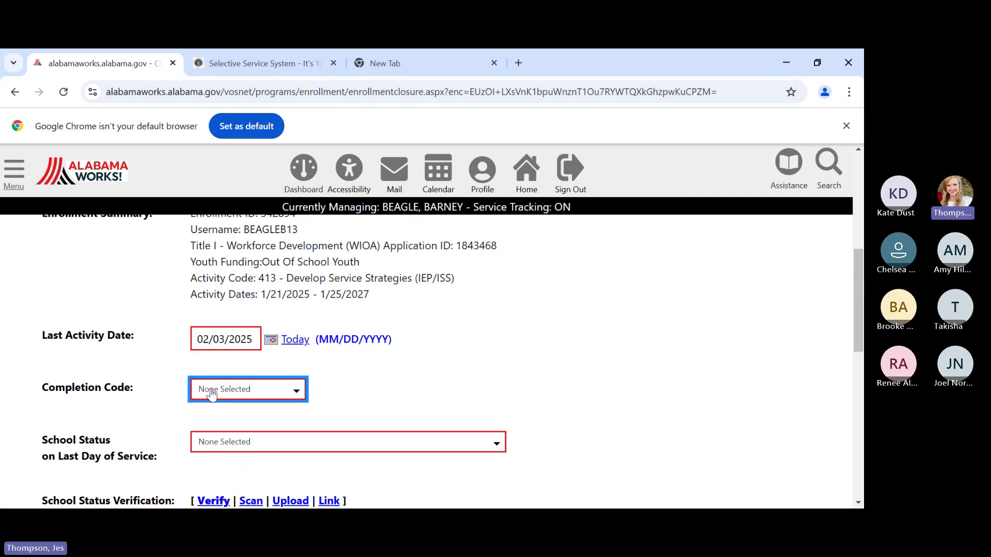
pyautogui.click(227, 418)
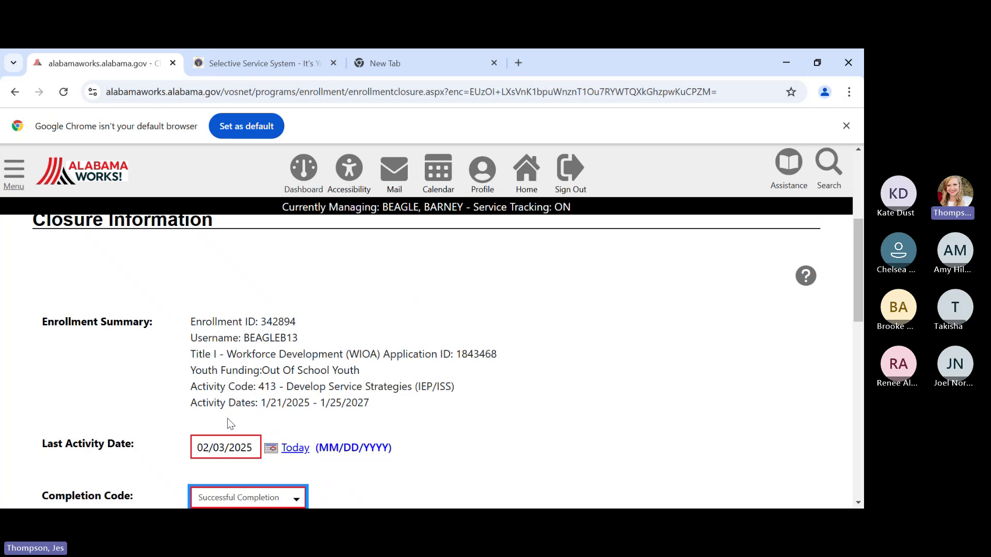
# - Set school status to Secondary School Graduate, verified by school records, and finish the closure
pyautogui.scroll(-1, 362, 417)
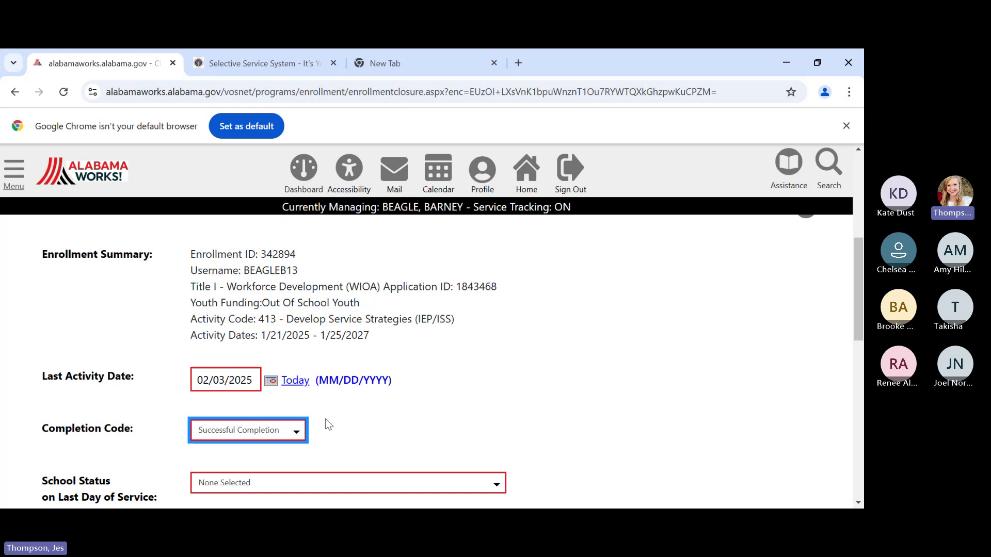
pyautogui.scroll(-1, 326, 424)
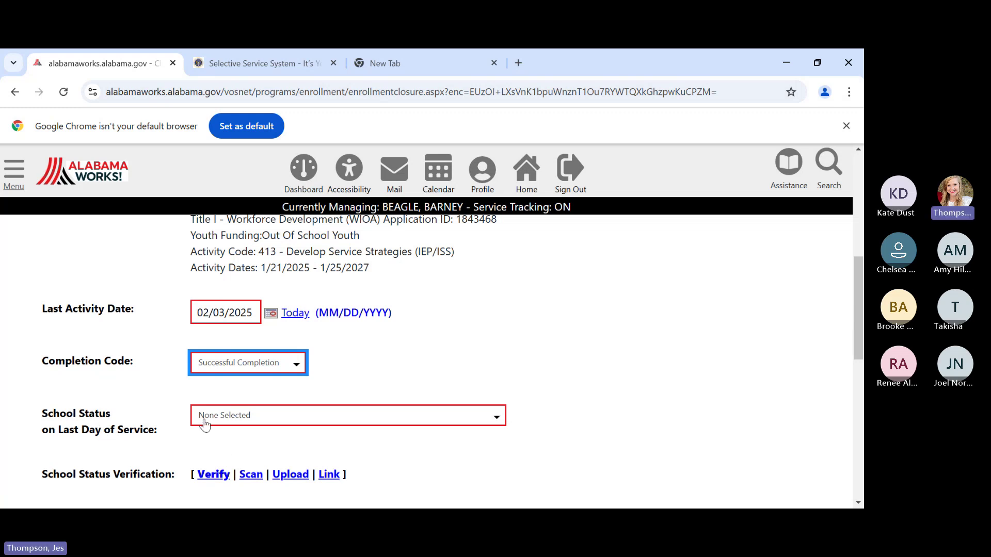
pyautogui.click(252, 422)
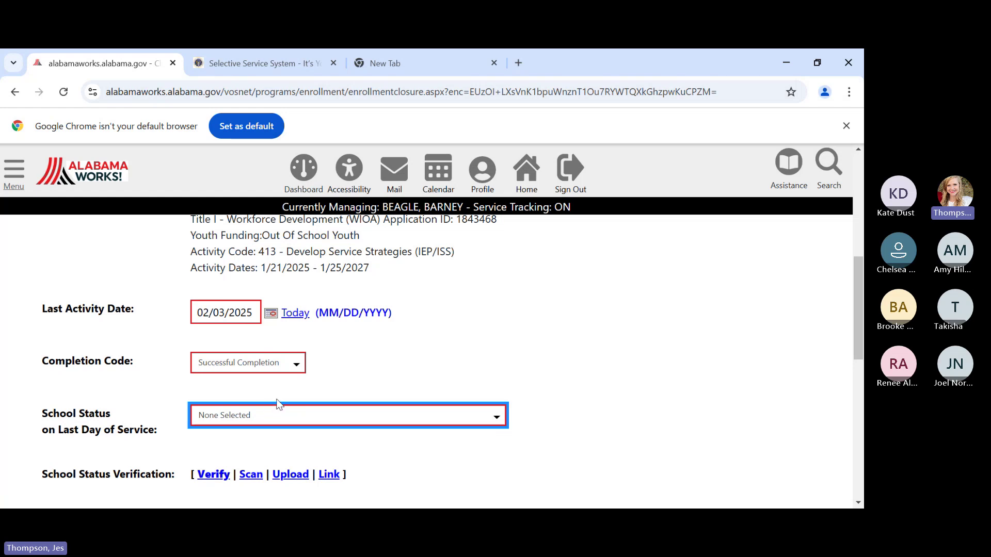
pyautogui.press('Down')
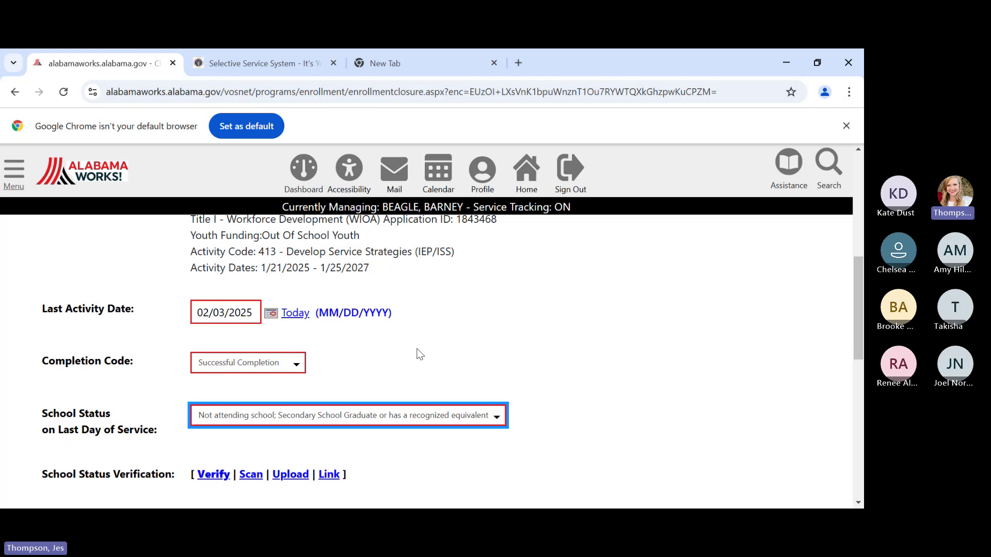
pyautogui.scroll(-3, 419, 354)
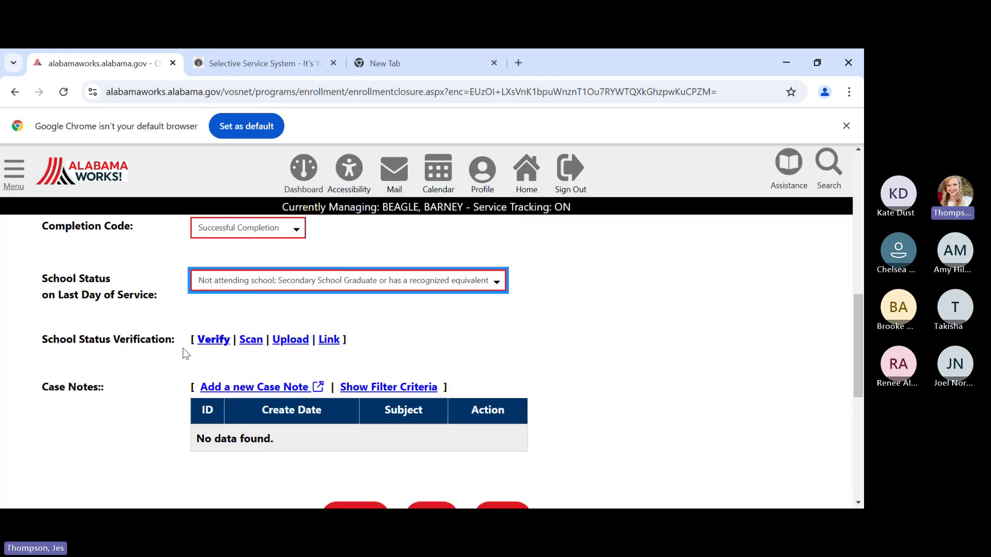
pyautogui.click(210, 344)
pyautogui.scroll(-3, 210, 347)
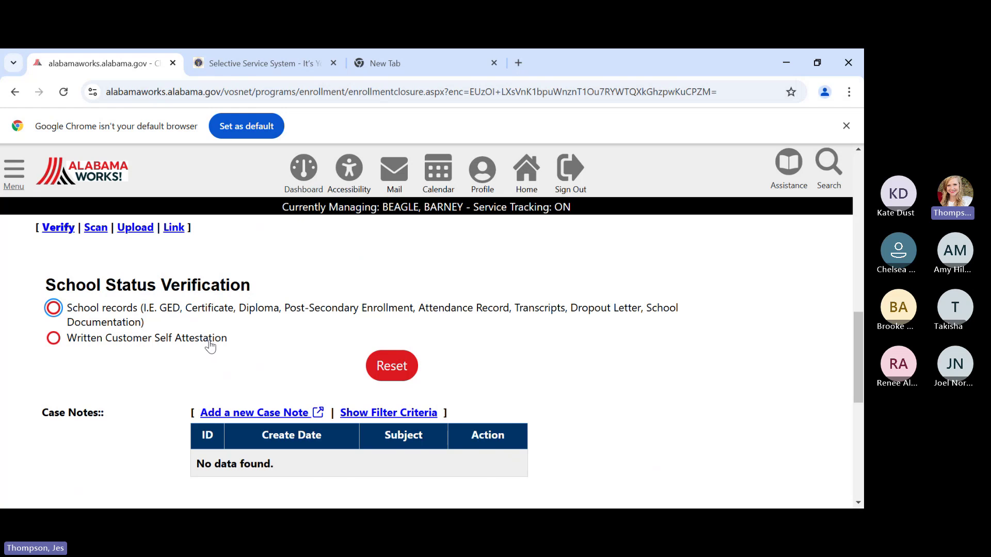
pyautogui.click(54, 310)
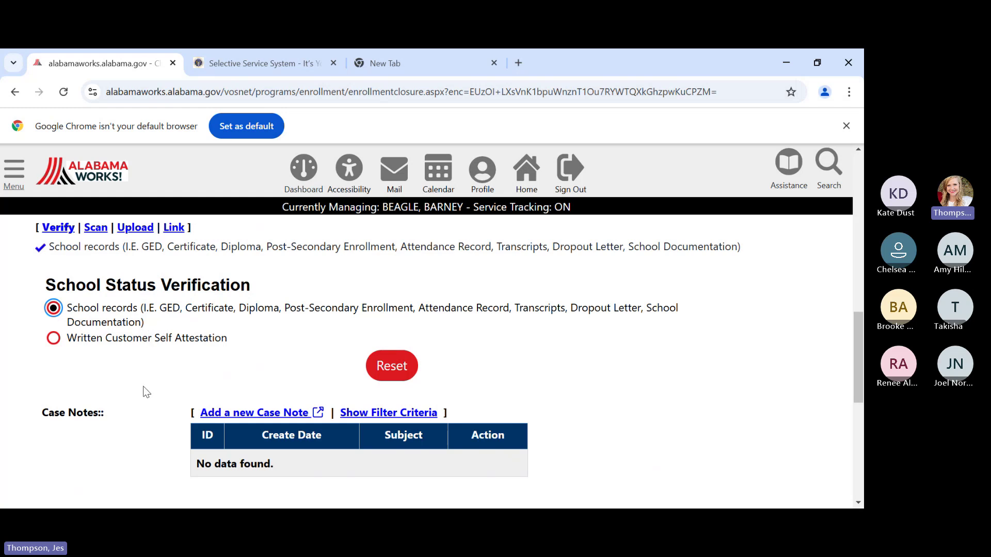
pyautogui.scroll(-3, 144, 386)
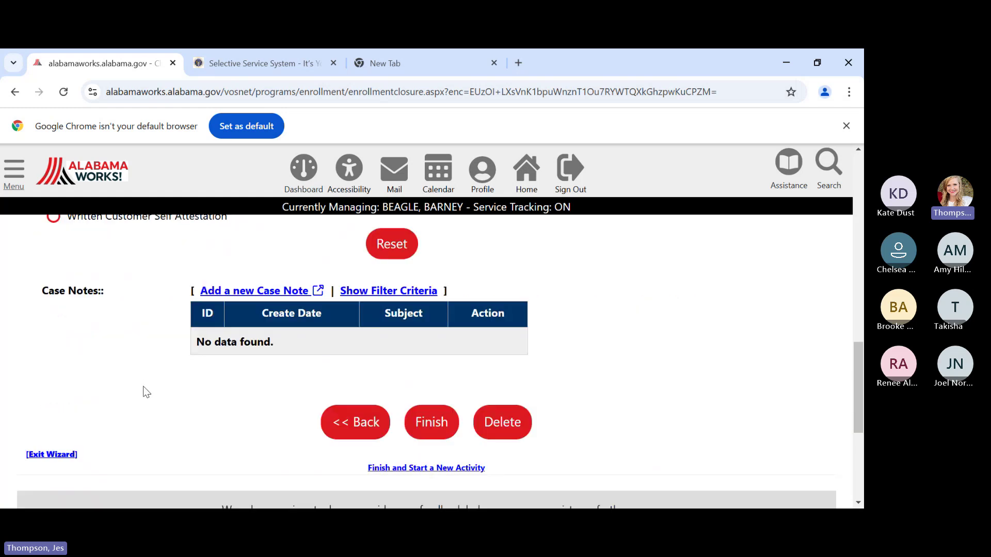
pyautogui.click(430, 410)
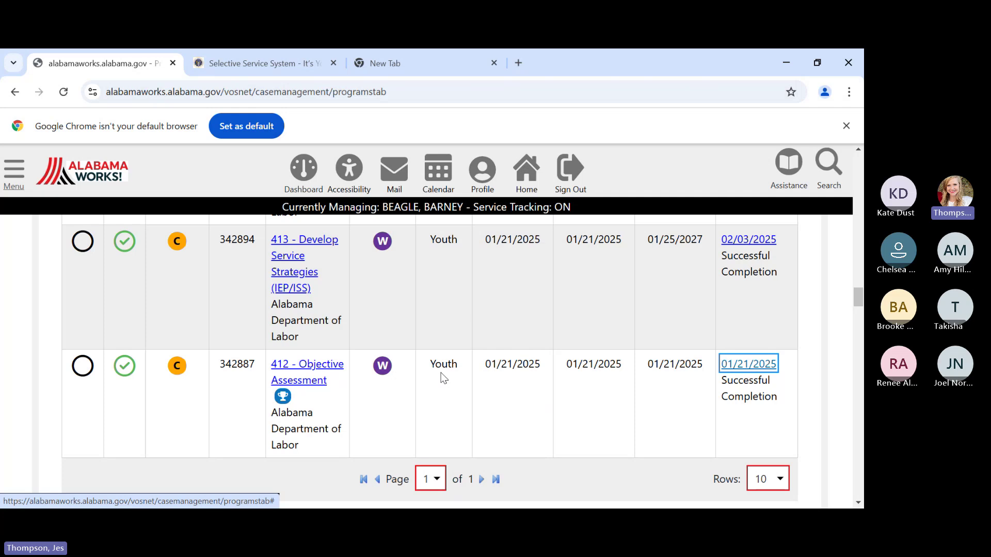
# - Scroll down the Programs tab and expand the empty Measurable Skills Gain section
pyautogui.scroll(-1, 522, 369)
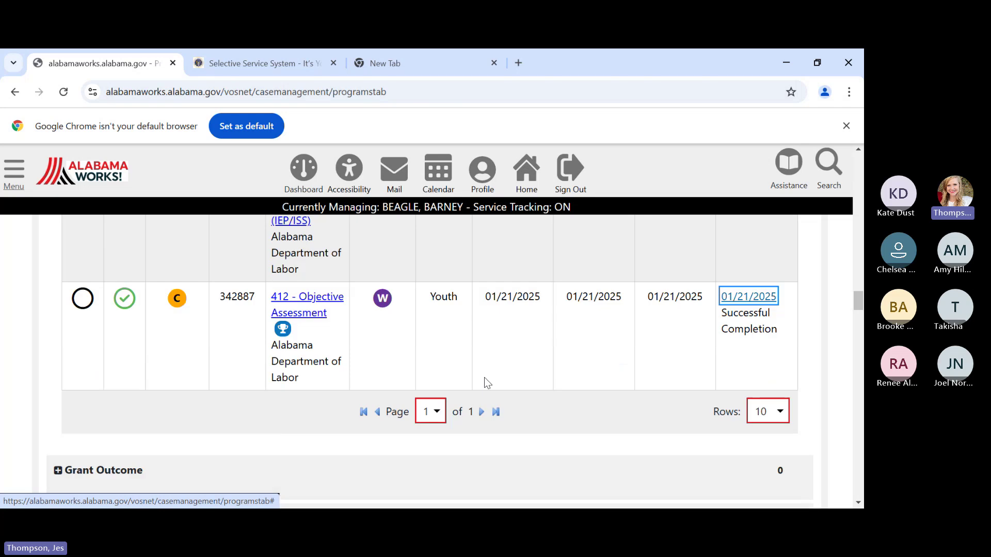
pyautogui.scroll(-1, 478, 379)
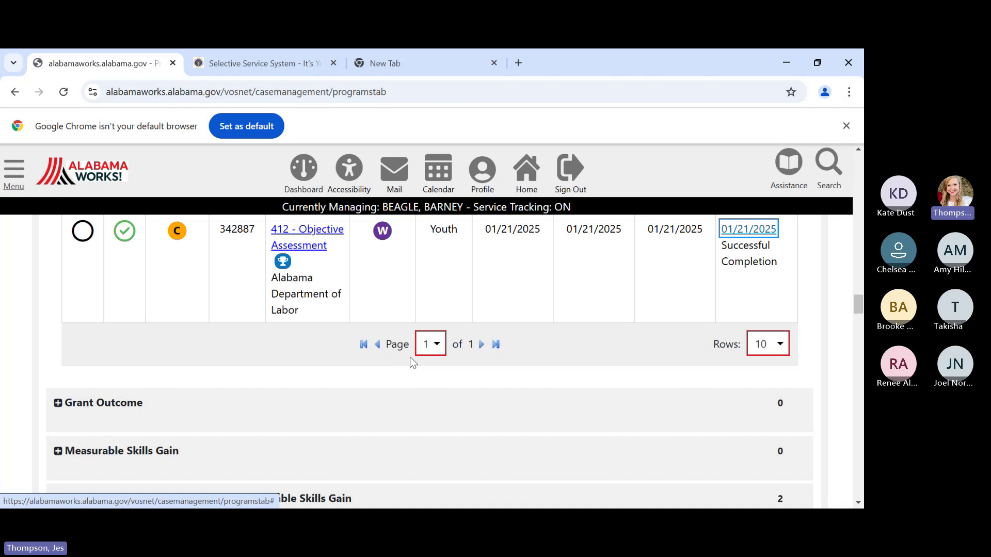
pyautogui.scroll(-1, 413, 361)
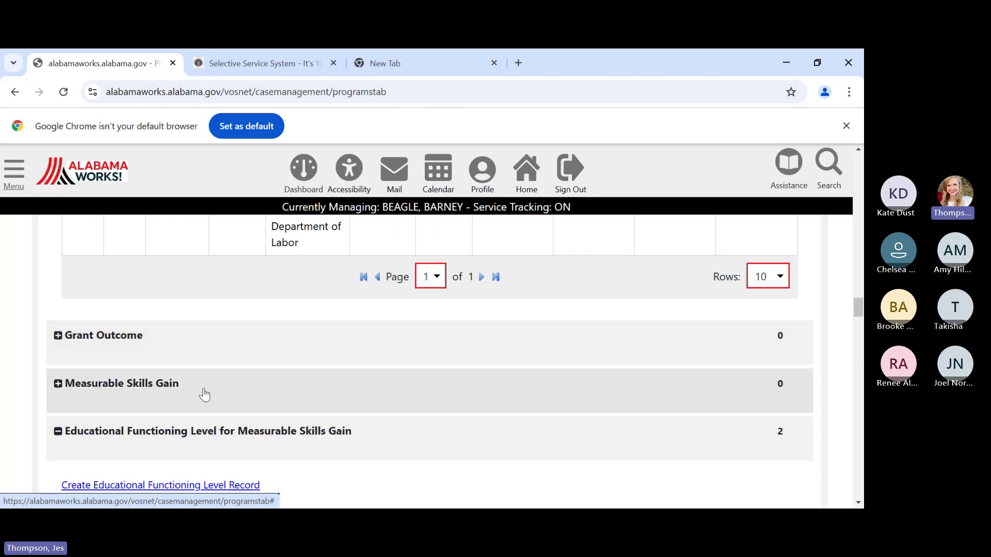
pyautogui.click(299, 394)
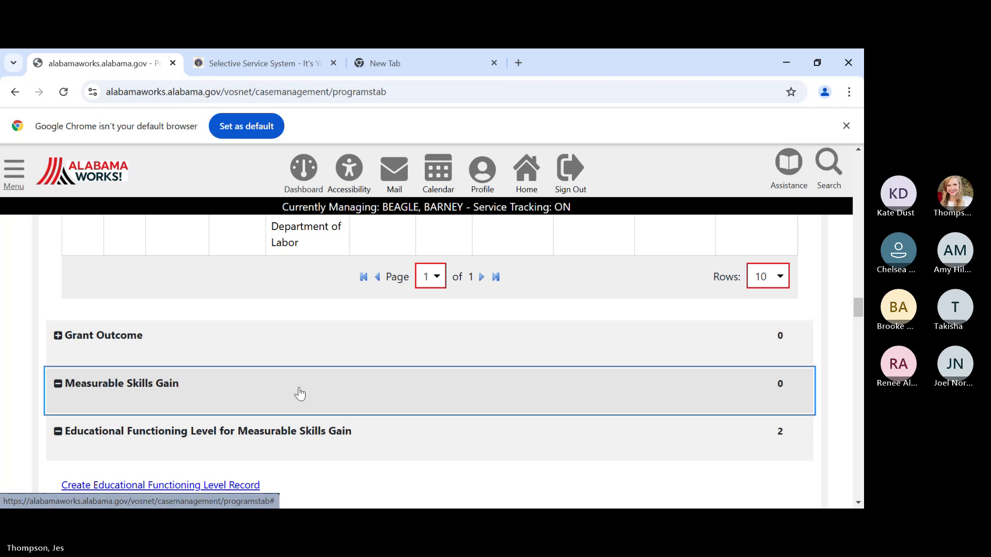
pyautogui.scroll(-1, 300, 393)
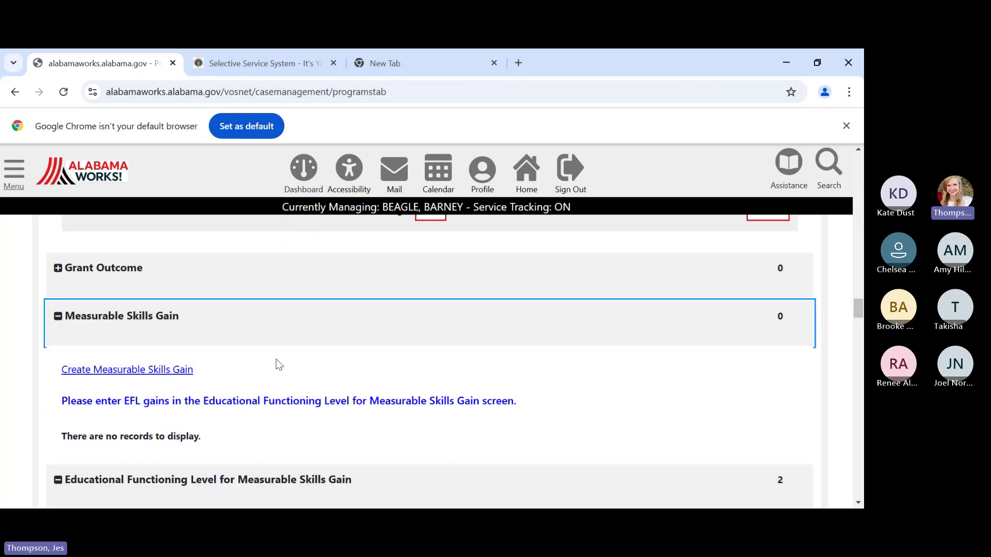
# - Start a new Measurable Skills Gain record and set the skill type to the equivalency credits option
pyautogui.click(164, 370)
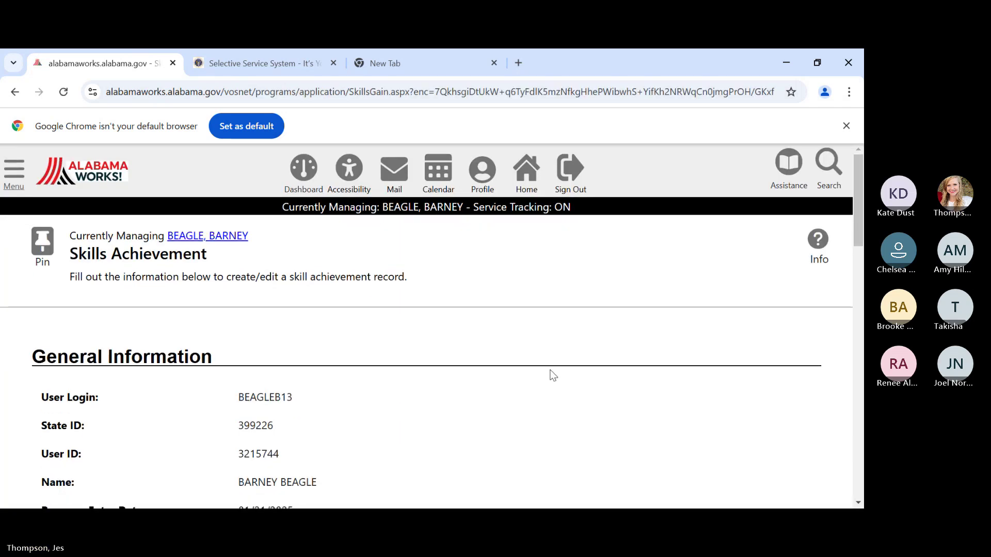
pyautogui.scroll(-1, 553, 375)
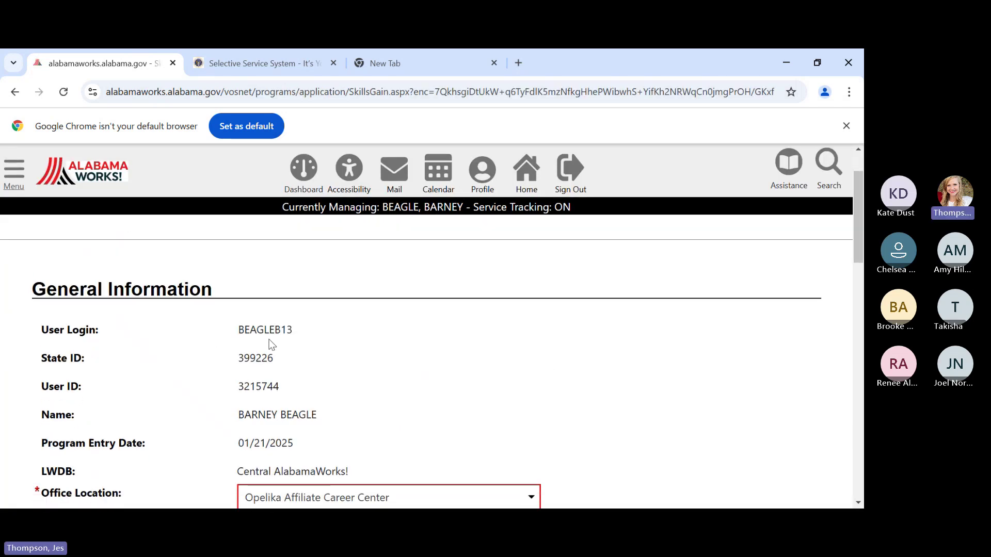
pyautogui.scroll(-2, 538, 370)
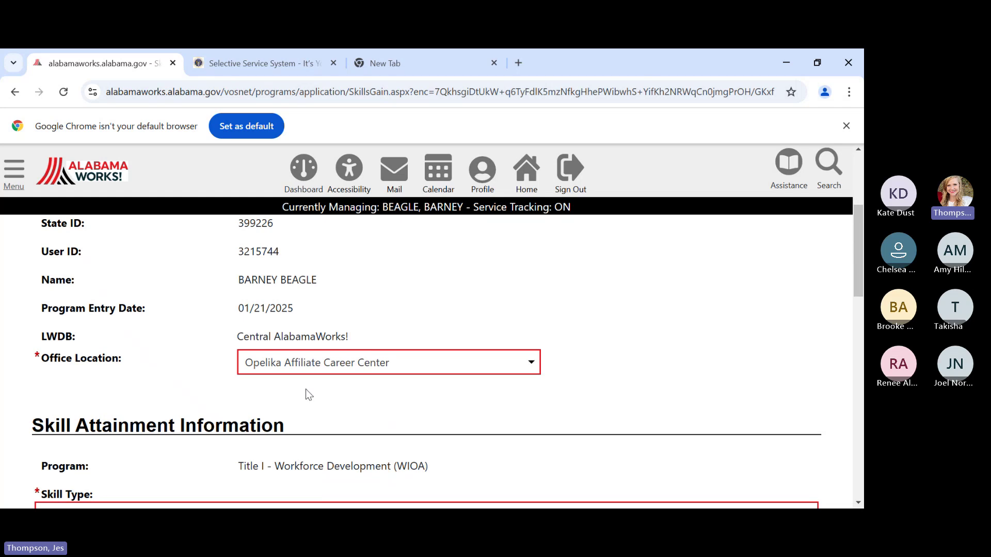
pyautogui.scroll(-2, 420, 395)
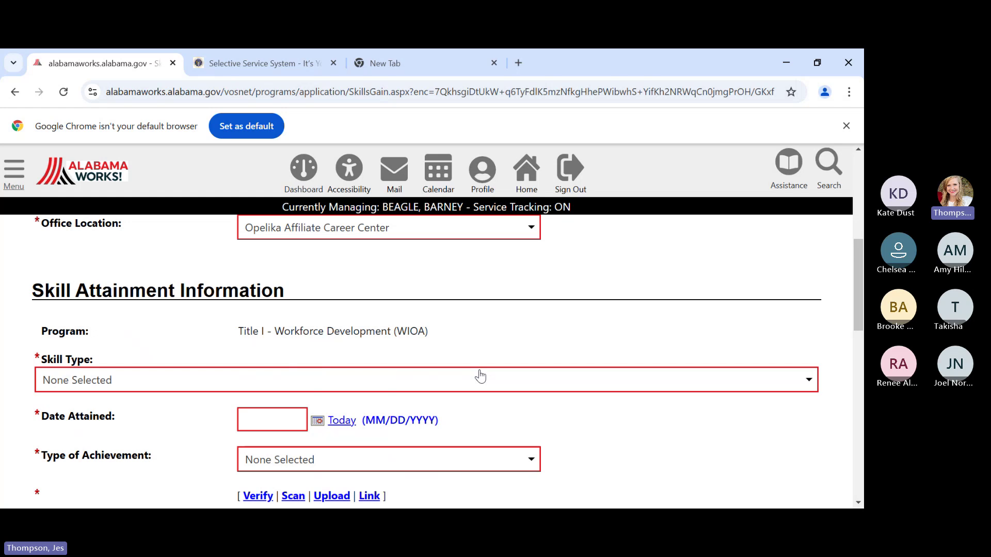
pyautogui.scroll(-1, 480, 375)
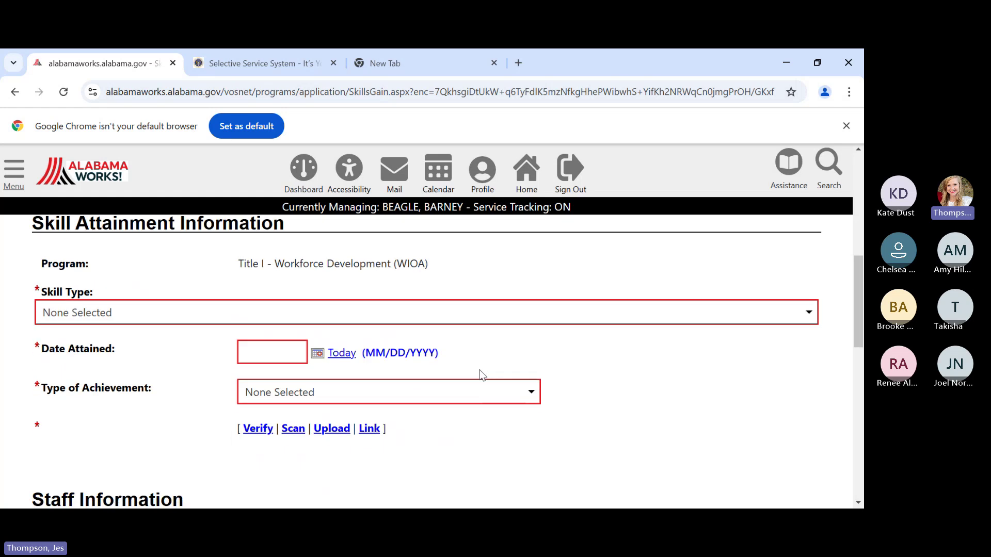
pyautogui.click(312, 320)
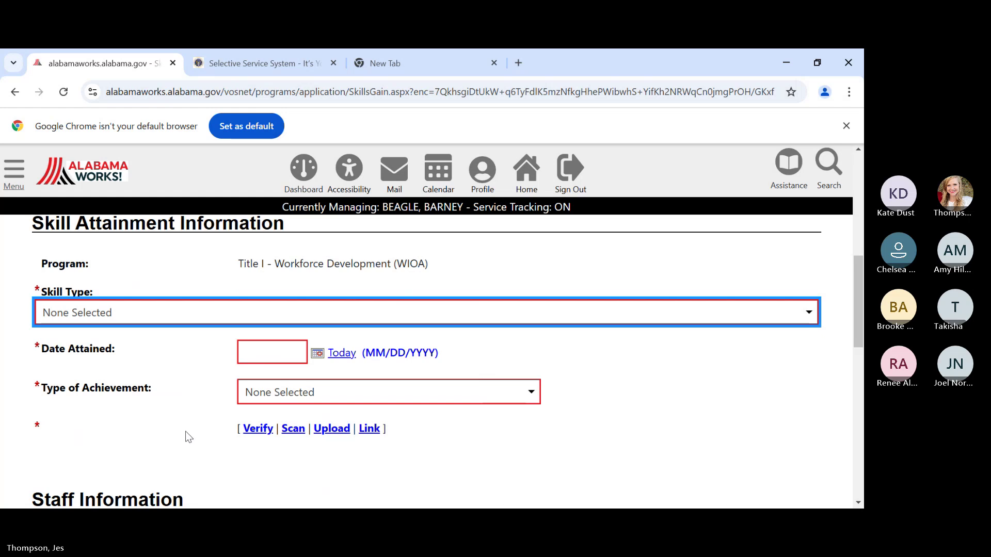
pyautogui.press('Down')
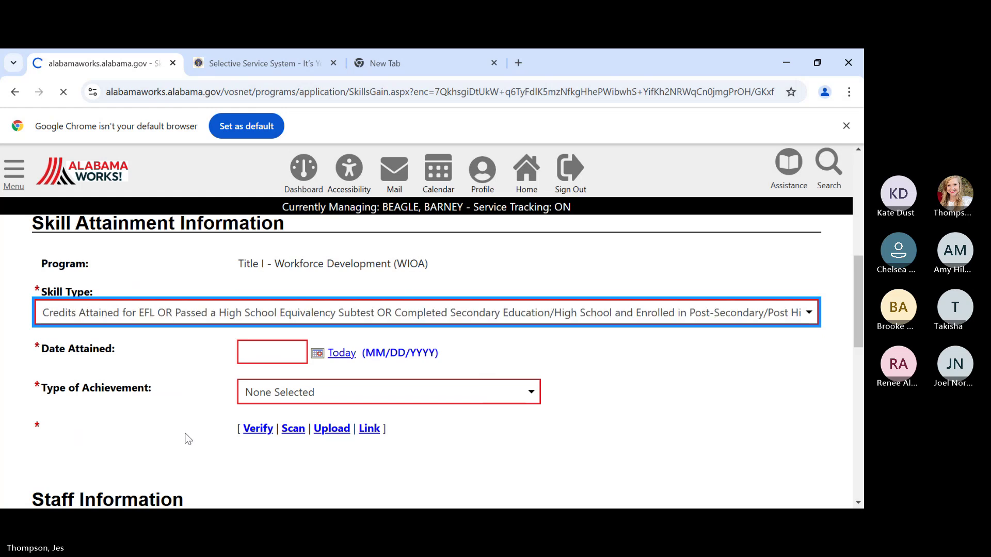
# - Enter 02/03/2025 as the date attained and set the achievement to high school diploma or equivalency
pyautogui.scroll(-4, 182, 438)
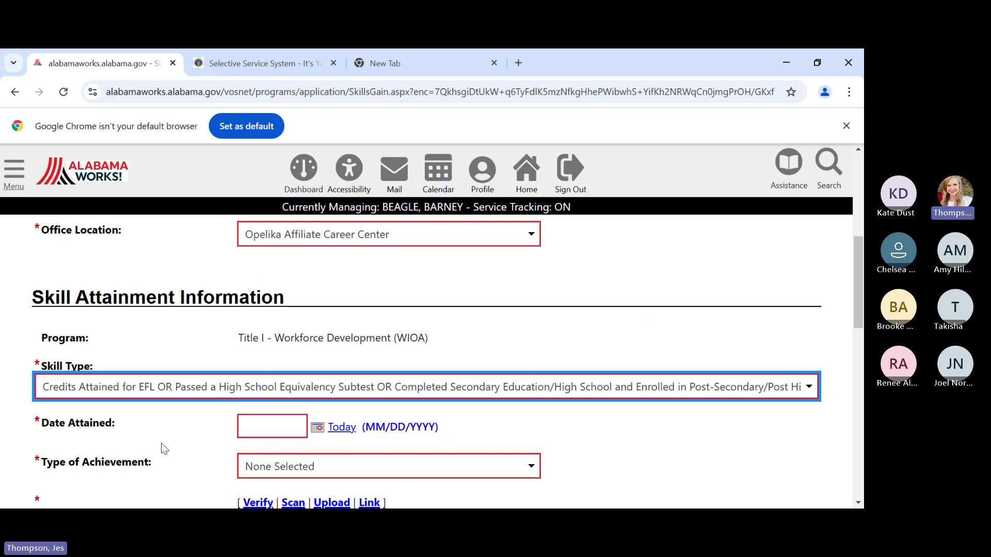
pyautogui.click(250, 426)
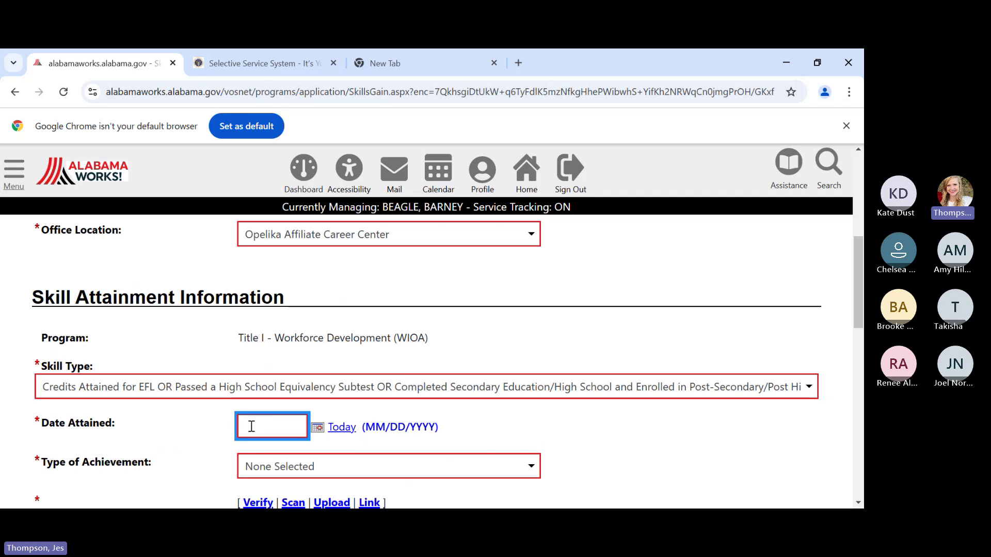
pyautogui.write('02/')
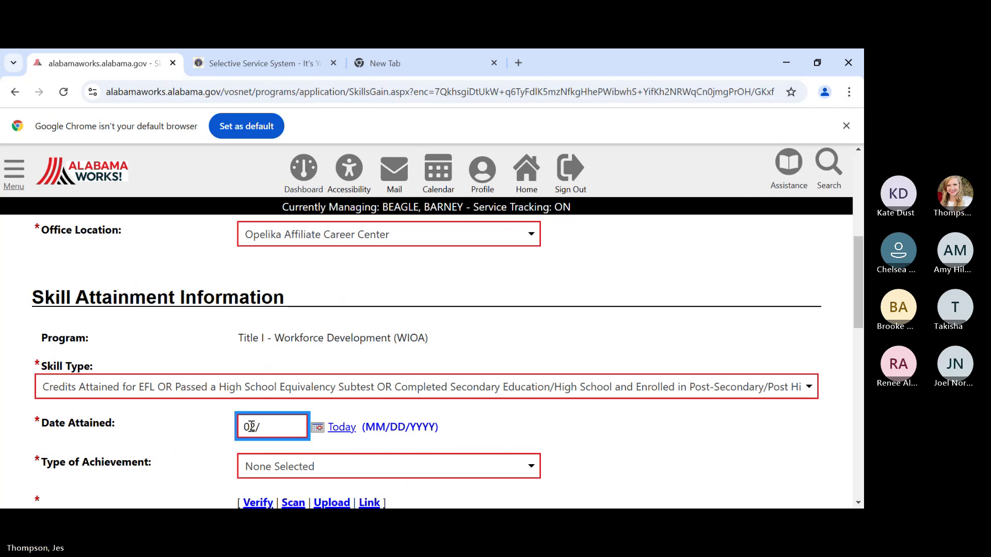
pyautogui.write('03')
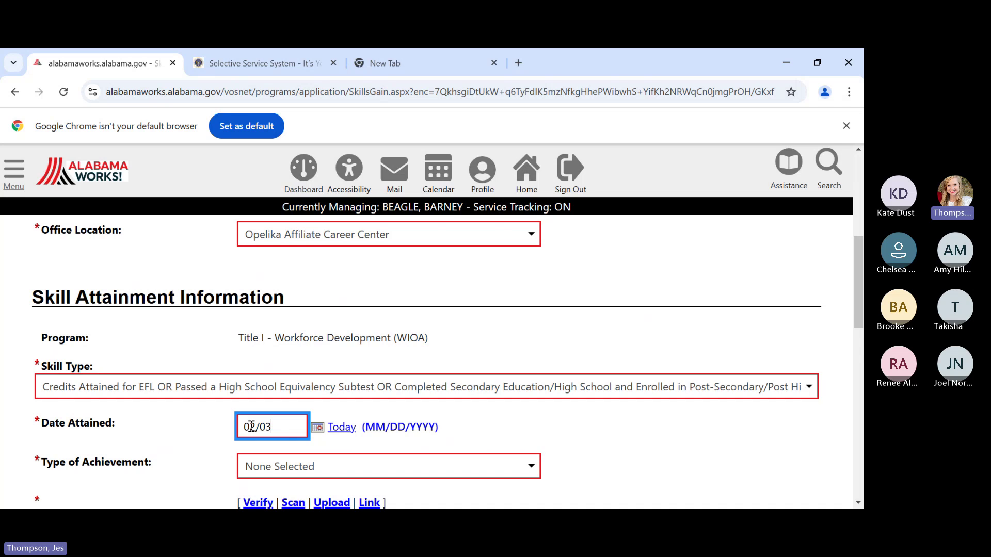
pyautogui.write('/2025')
pyautogui.click(153, 413)
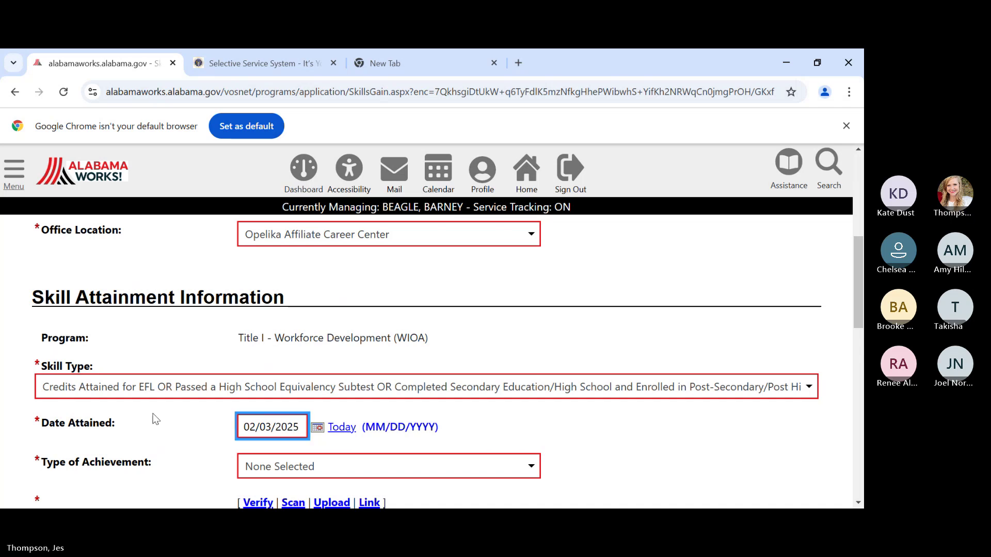
pyautogui.scroll(-2, 256, 482)
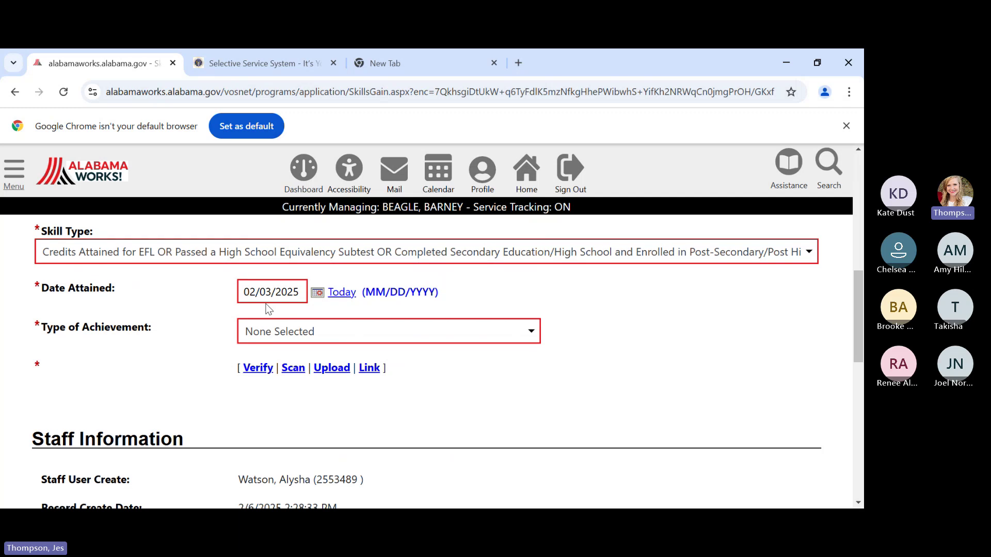
pyautogui.click(287, 340)
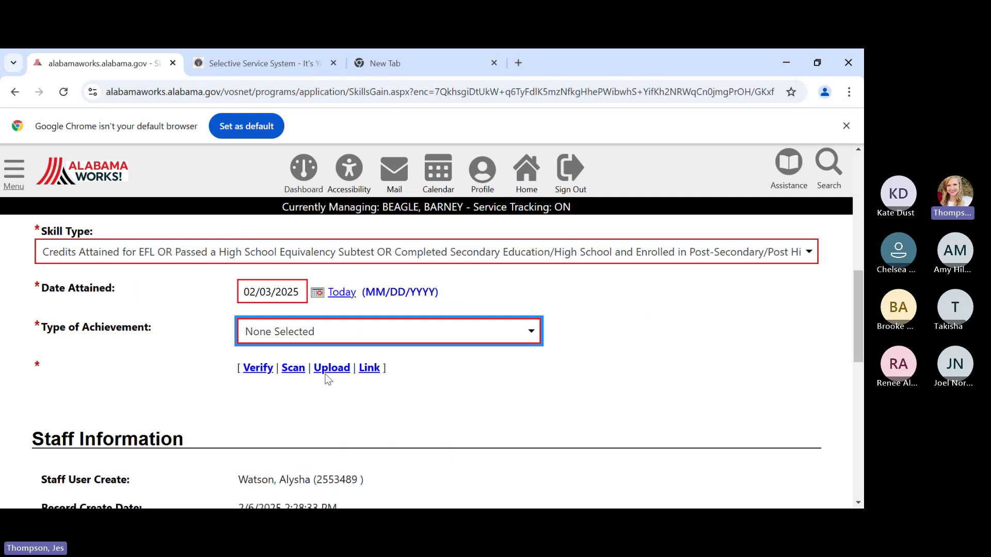
pyautogui.press('Down')
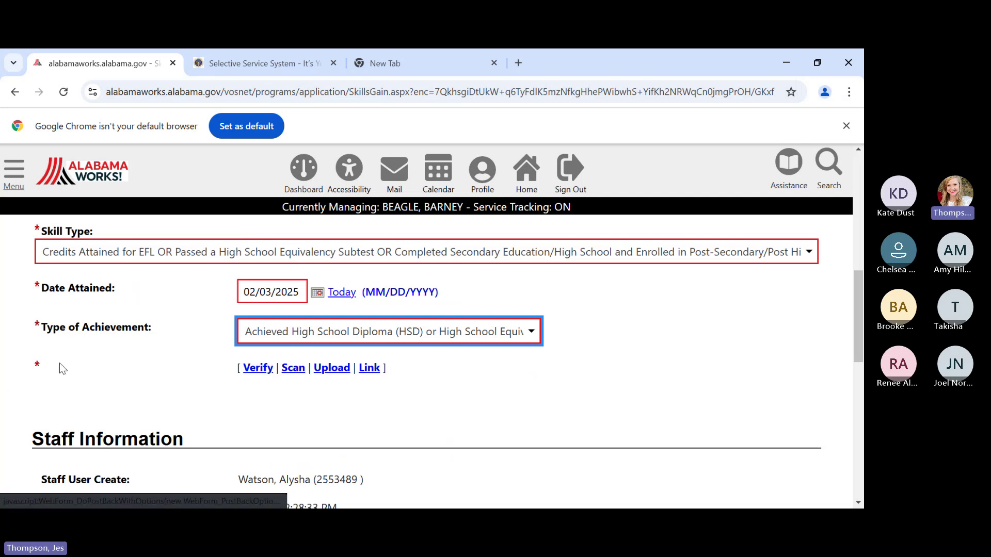
# - Verify the achievement with Other Applicable Documentation 'GED' and save the record
pyautogui.click(258, 368)
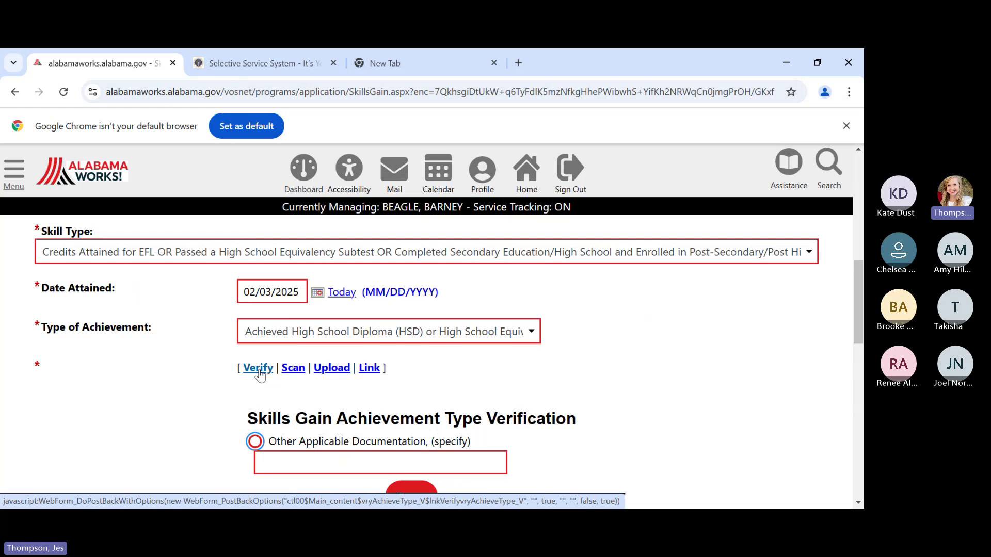
pyautogui.click(254, 442)
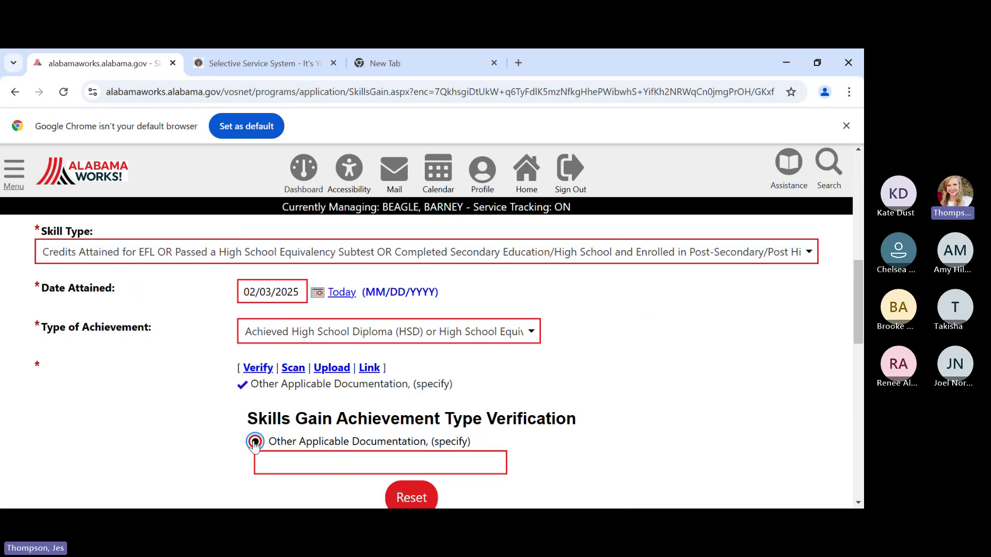
pyautogui.click(275, 463)
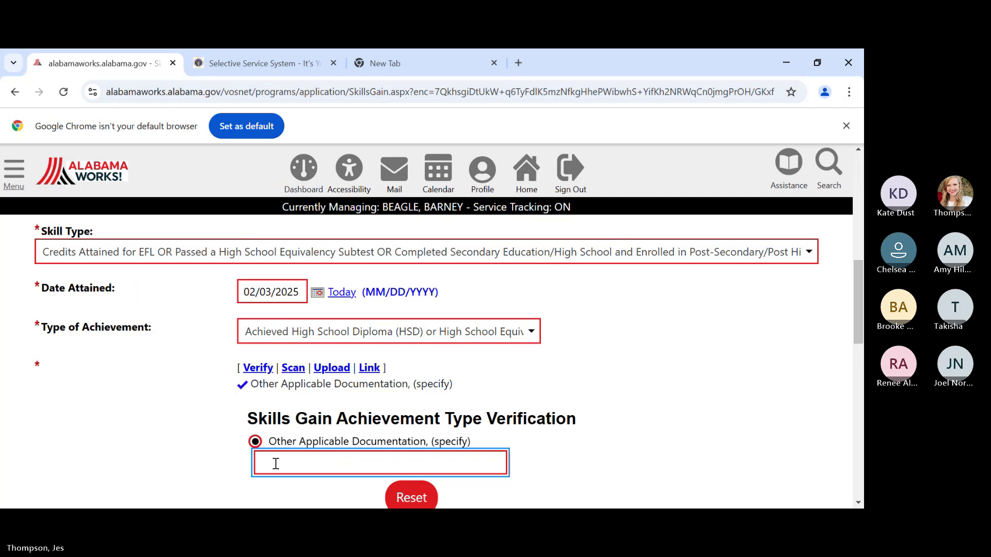
pyautogui.write('GED')
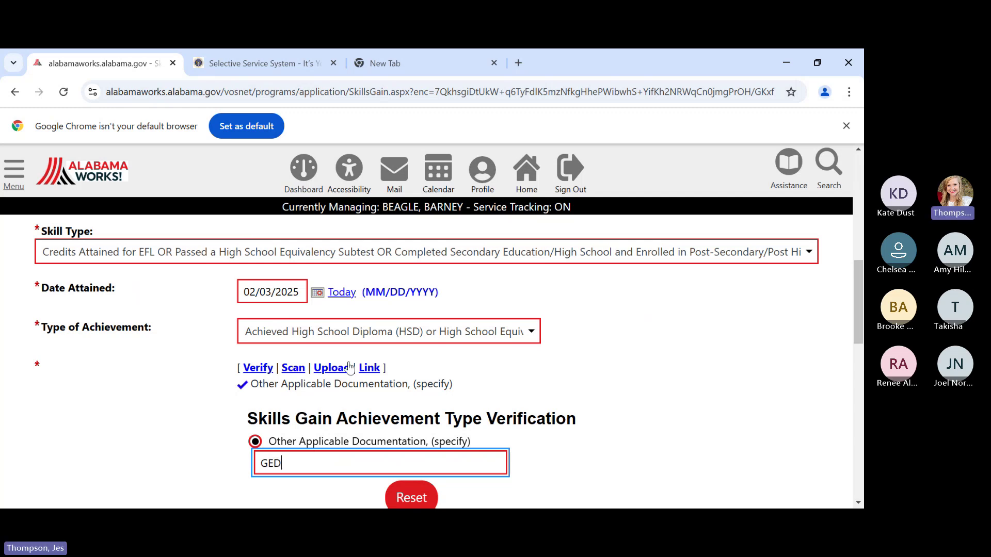
pyautogui.scroll(-4, 676, 435)
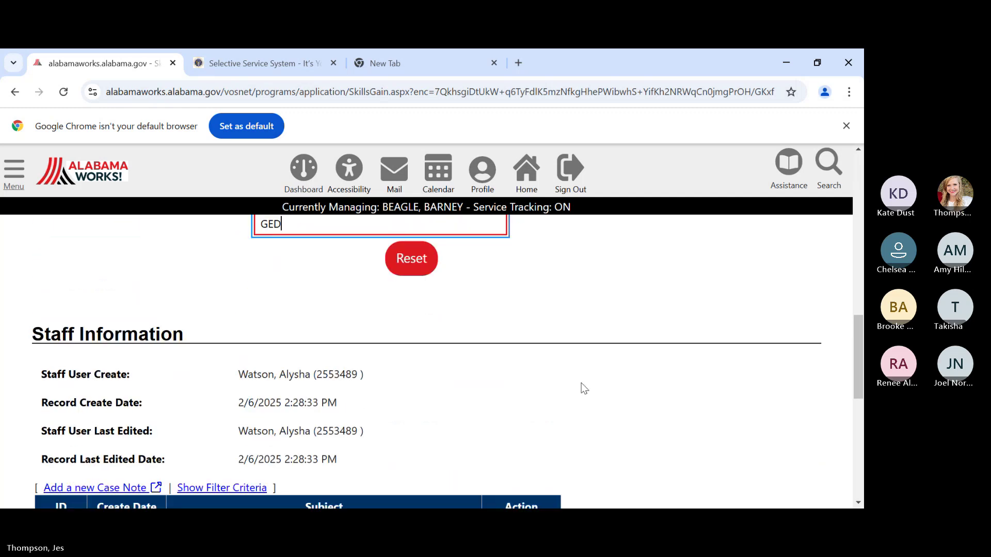
pyautogui.scroll(-3, 584, 388)
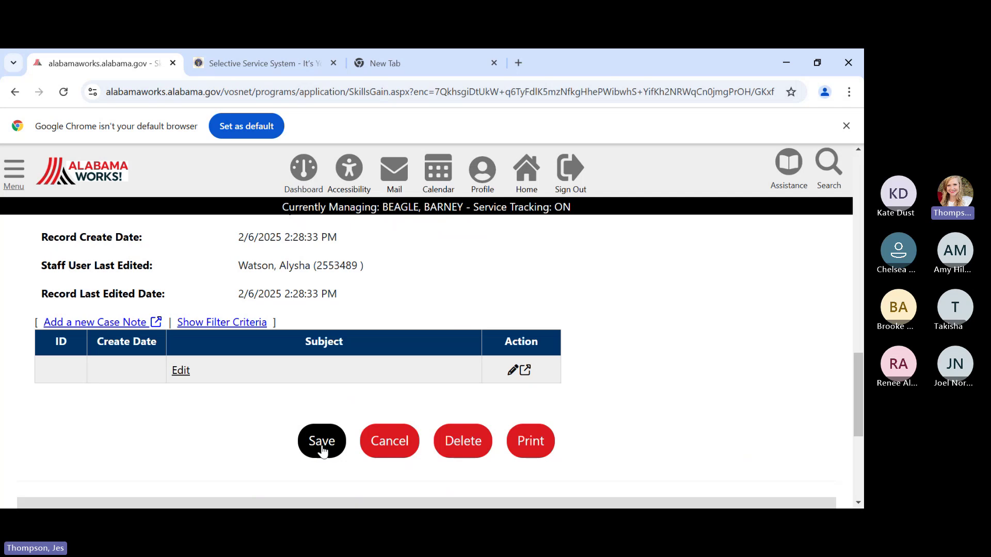
pyautogui.click(322, 447)
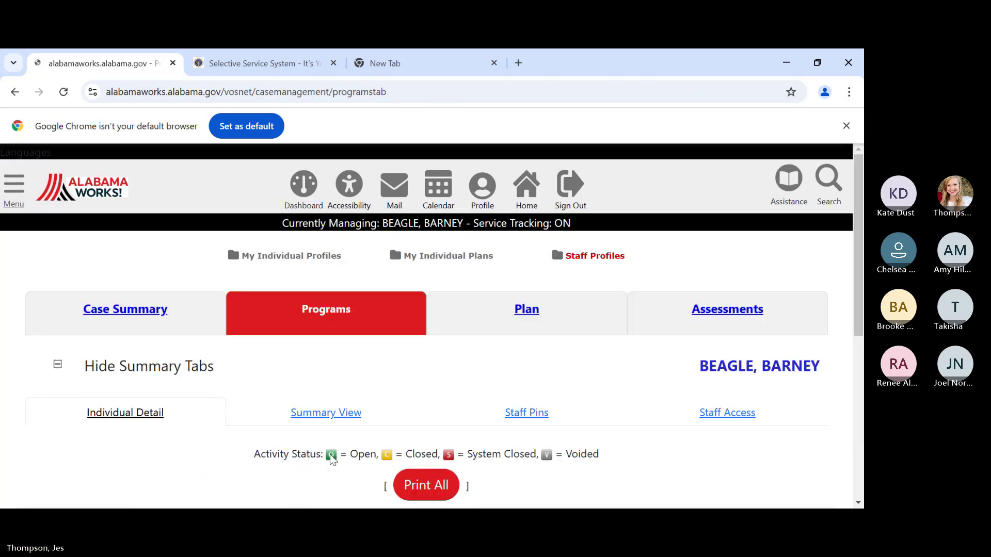
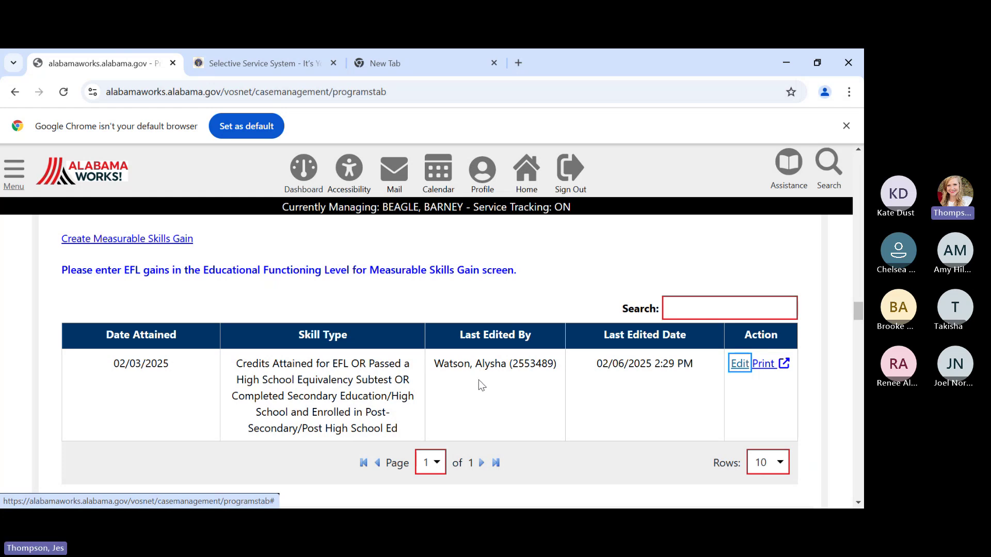
# - Scroll past the EFL tables and expand the Credentials section, which lists no records yet
pyautogui.scroll(-2, 266, 356)
pyautogui.scroll(-2, 263, 354)
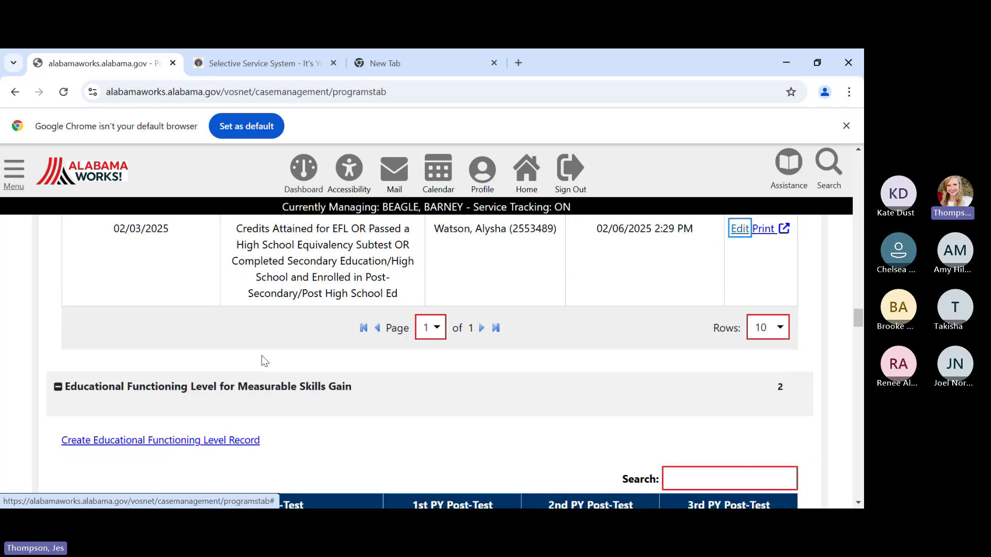
pyautogui.scroll(-5, 264, 361)
pyautogui.scroll(-3, 263, 362)
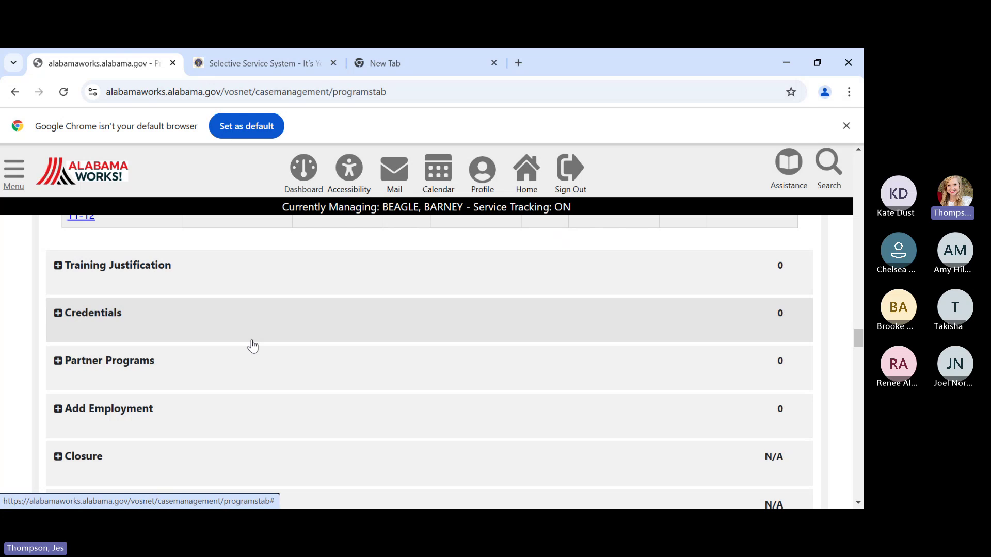
pyautogui.click(246, 327)
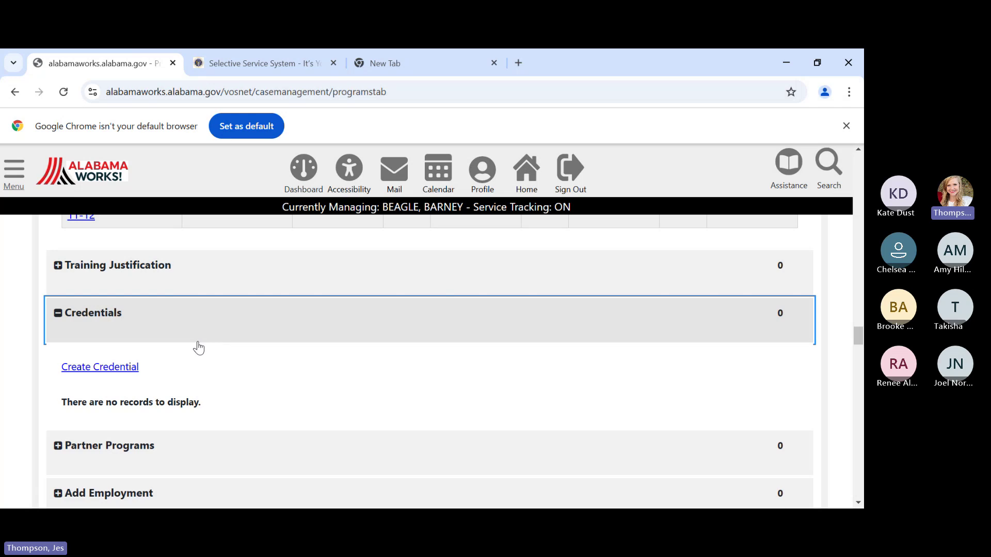
# - Create a new credential with region Central AlabamaWorks! and the Montgomery office location
pyautogui.click(123, 368)
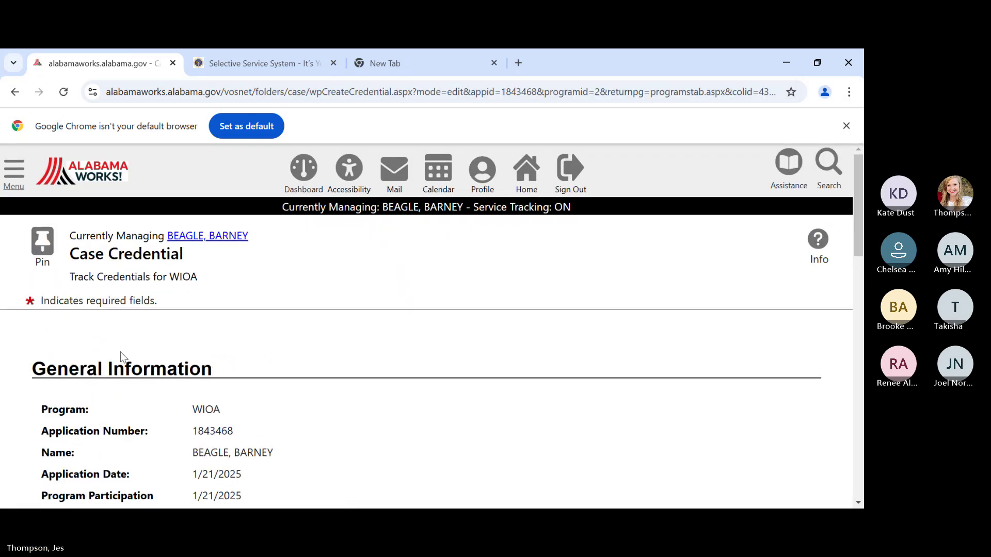
pyautogui.scroll(-5, 203, 354)
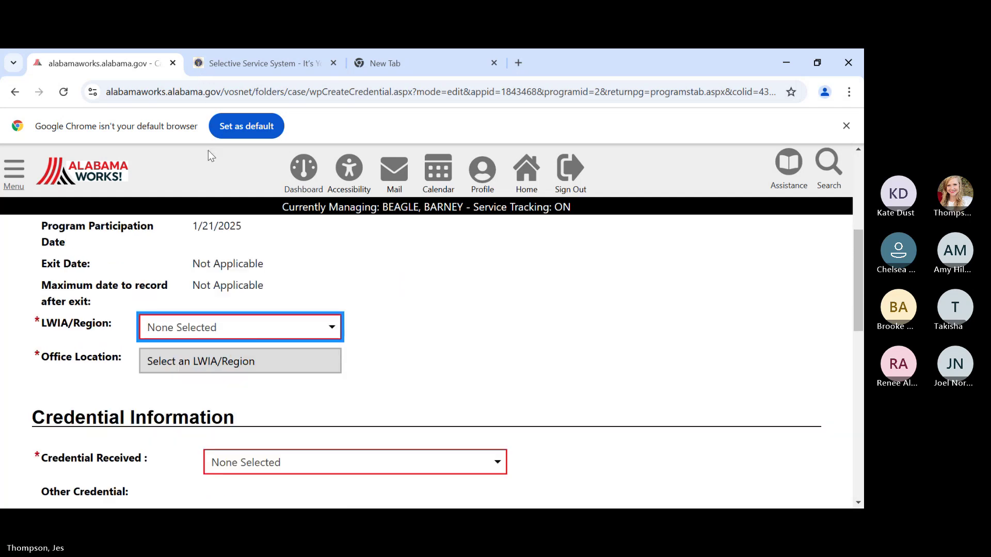
pyautogui.press('Down')
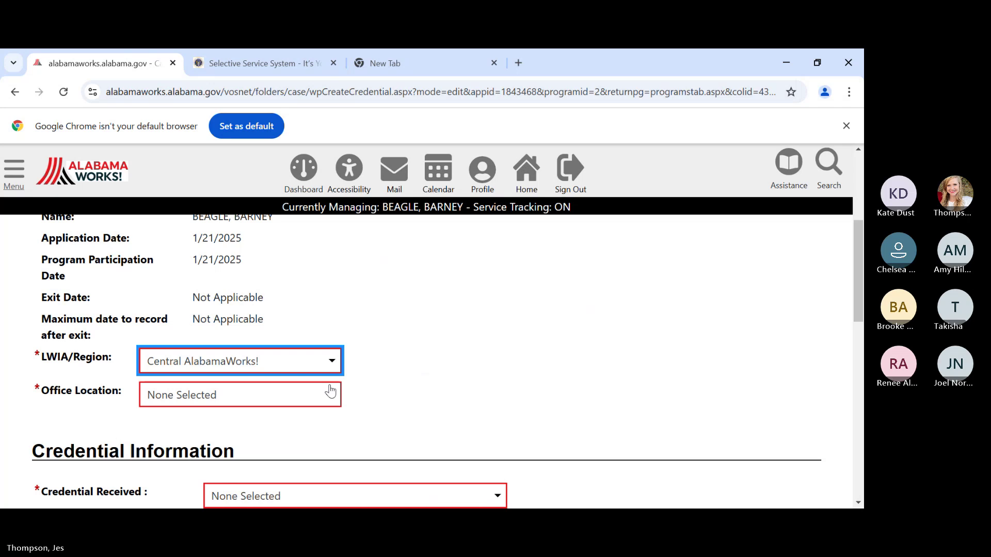
pyautogui.click(310, 394)
pyautogui.press('Down')
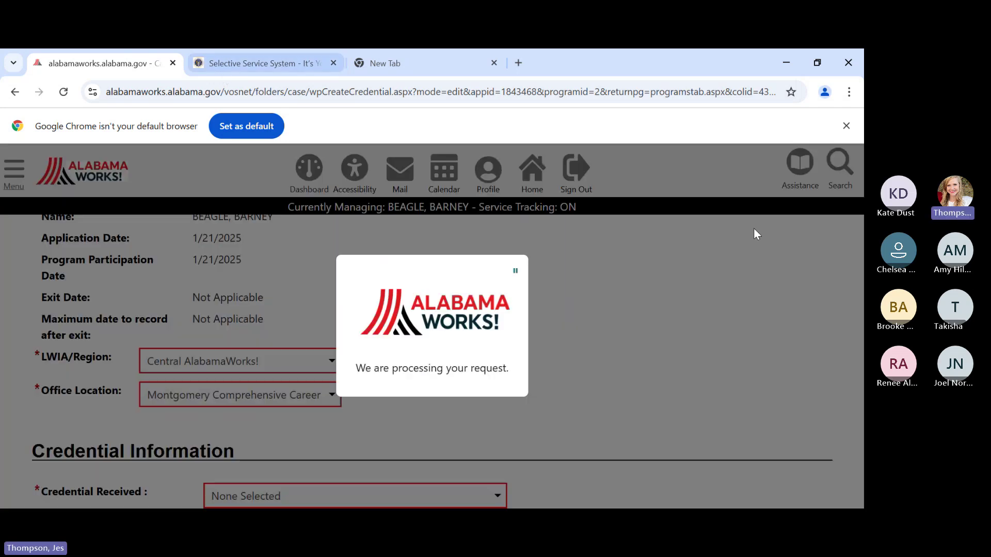
# - Set Credential Received to Secondary / High School Equivalency
pyautogui.scroll(-2, 532, 369)
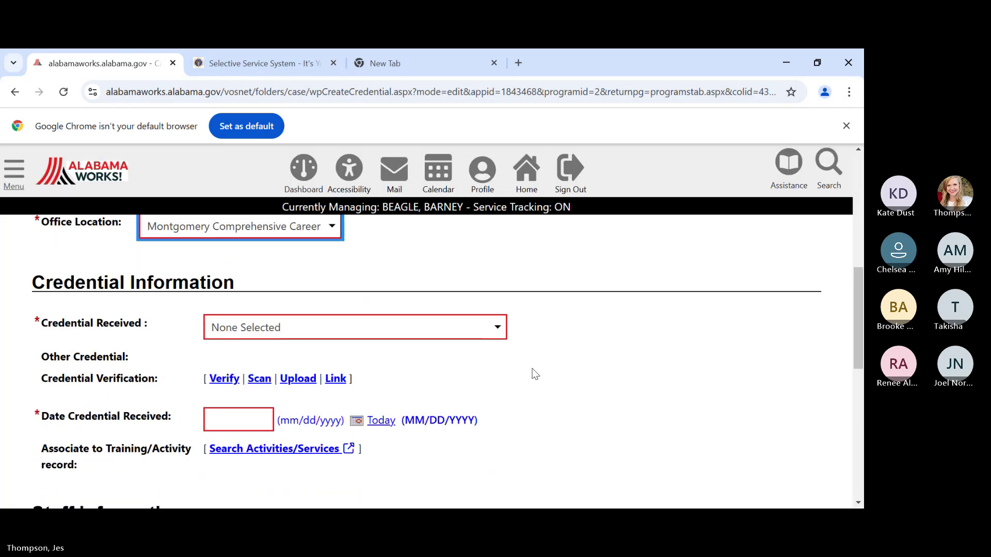
pyautogui.click(233, 328)
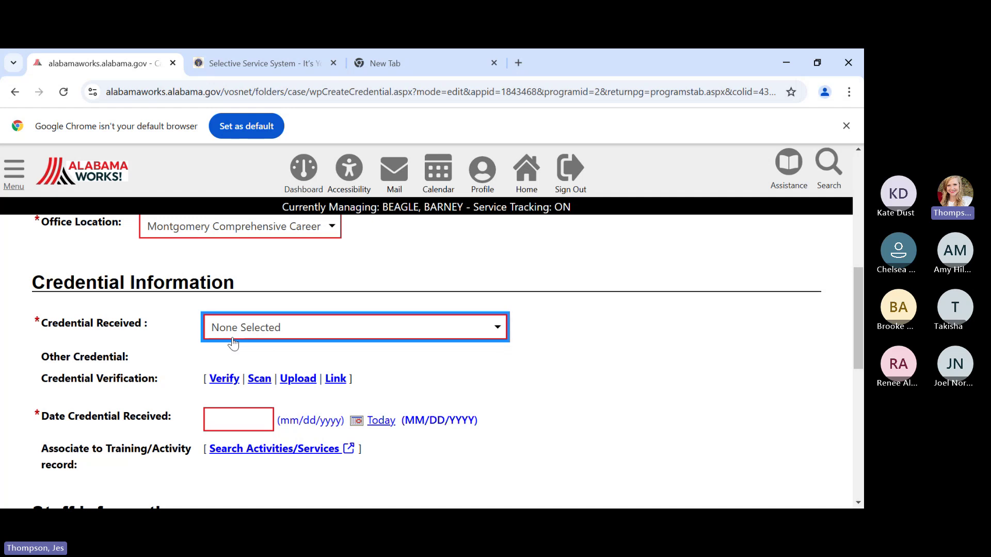
pyautogui.click(293, 163)
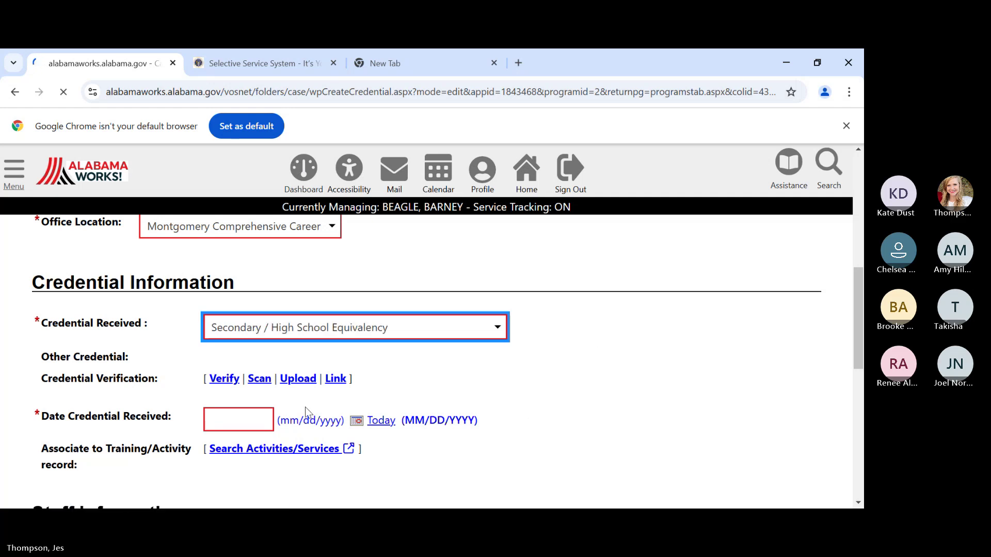
pyautogui.scroll(-5, 277, 387)
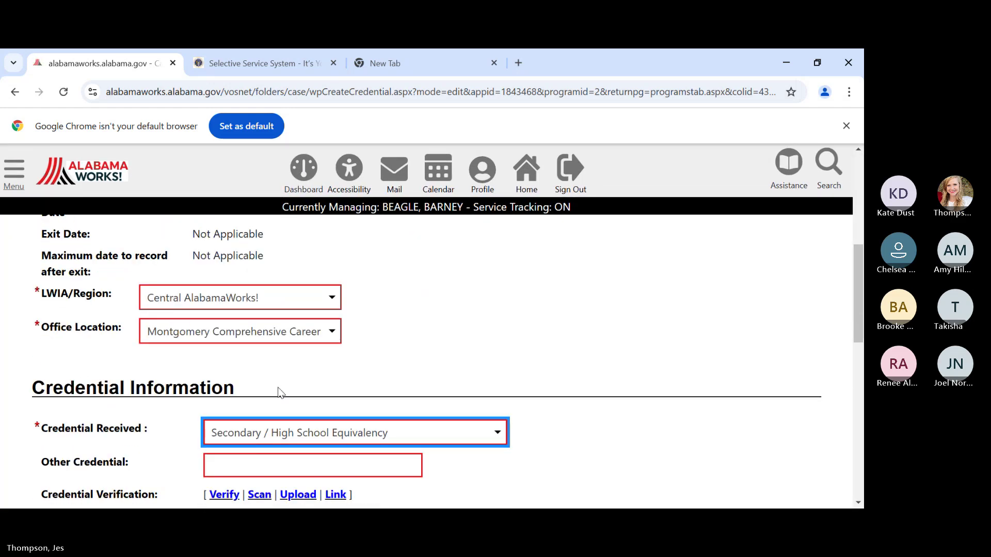
pyautogui.scroll(-3, 277, 393)
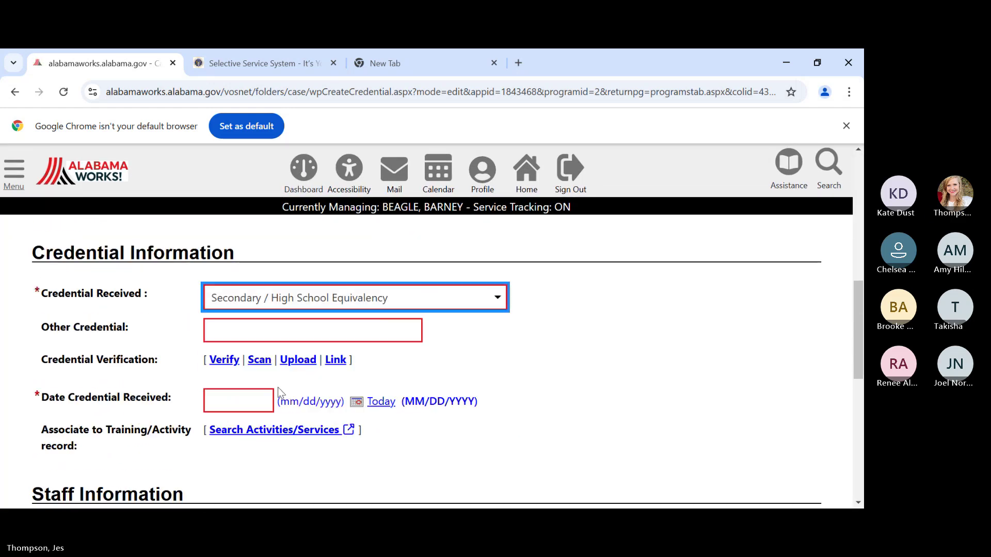
# - Verify the credential by Copy of Degree or Certificate, received 02/03/2025
pyautogui.click(219, 363)
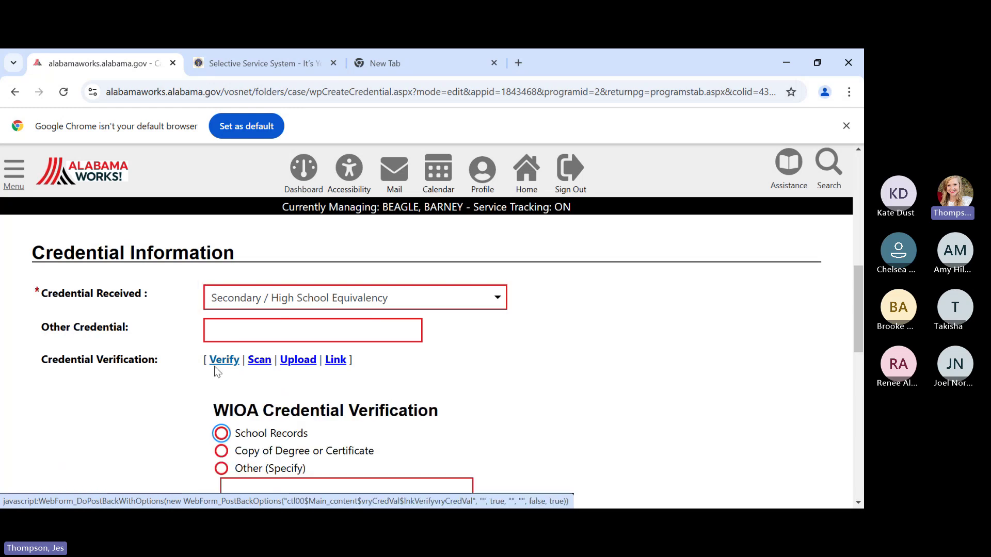
pyautogui.scroll(-1, 211, 392)
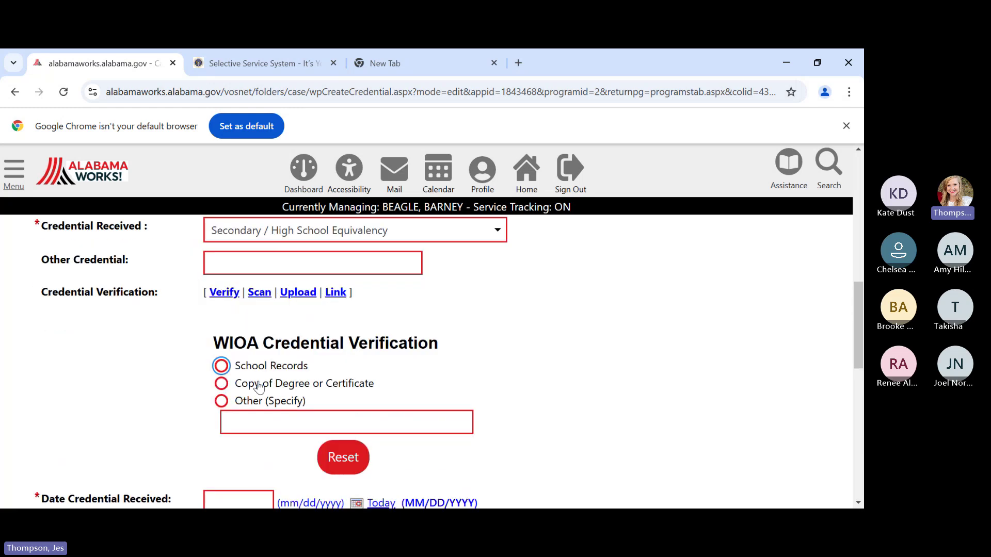
pyautogui.click(223, 385)
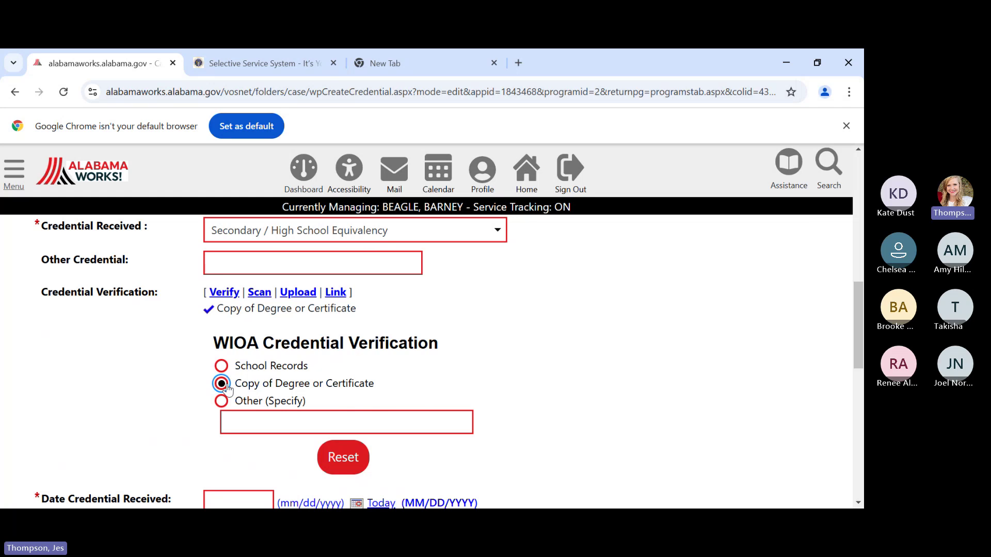
pyautogui.scroll(-2, 227, 388)
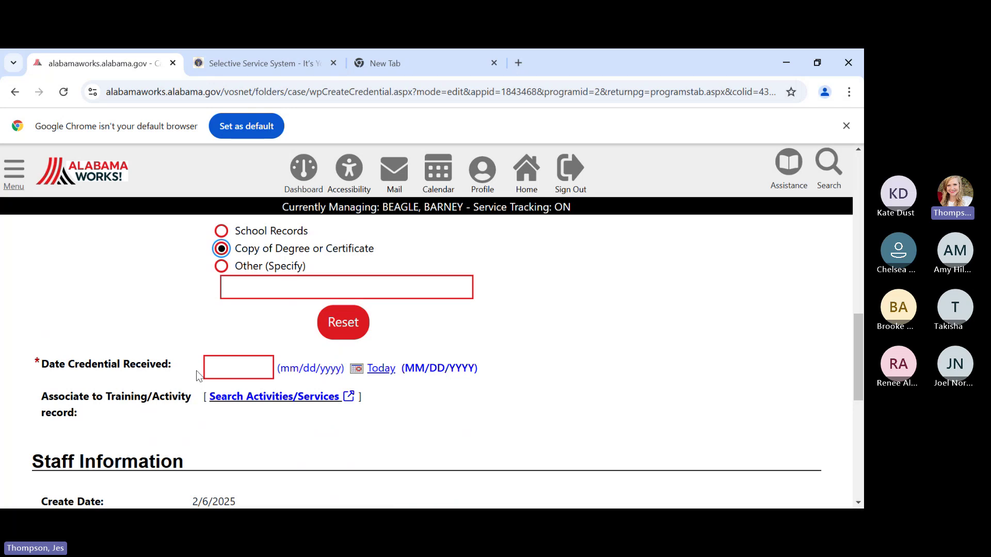
pyautogui.click(251, 364)
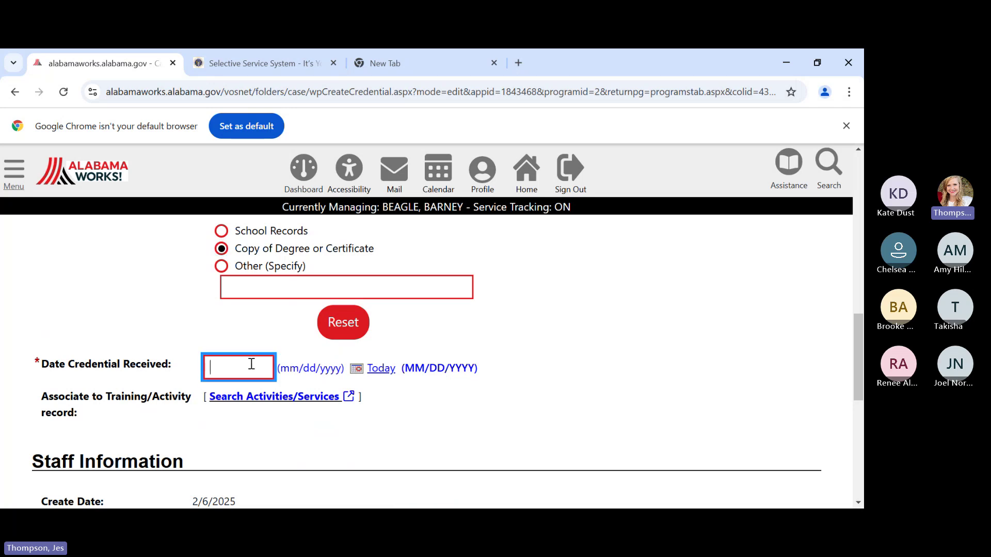
pyautogui.write('0')
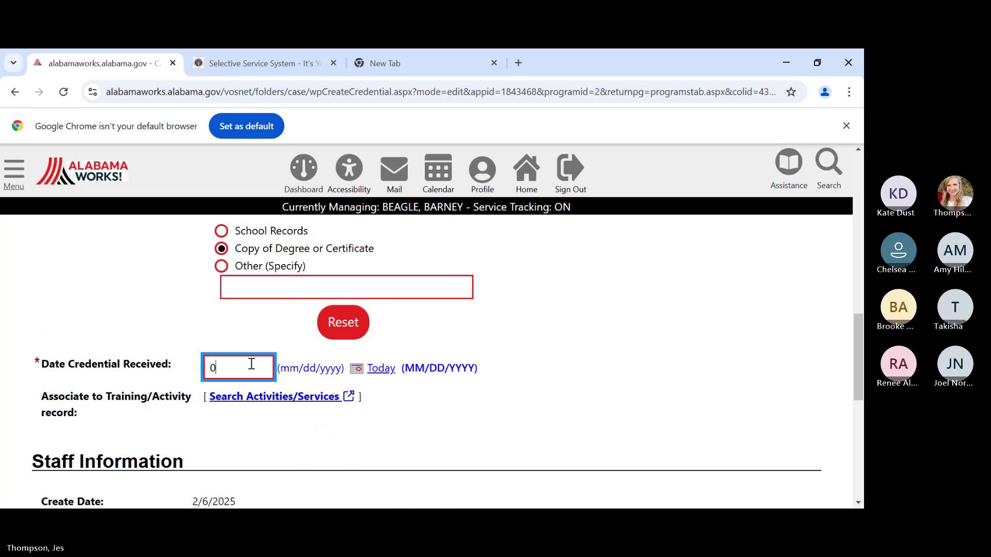
pyautogui.write('2/03/2025')
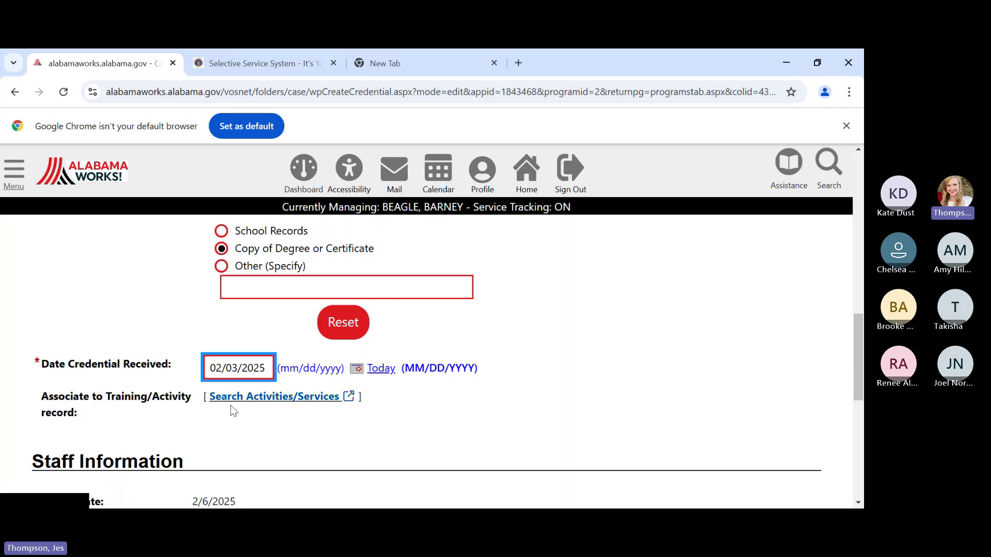
pyautogui.click(230, 424)
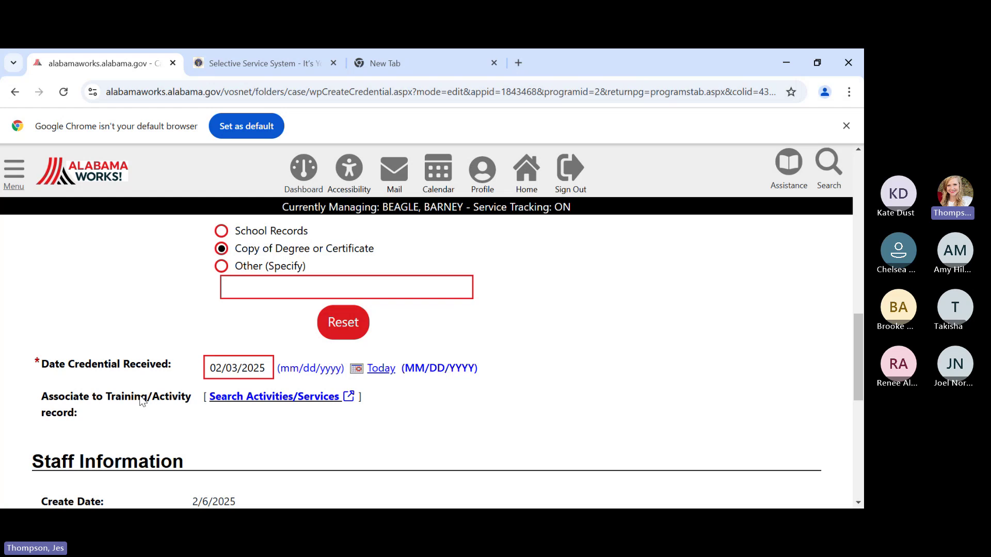
# - Link activity 413 – Develop Service Strategies to the credential and save it
pyautogui.click(285, 402)
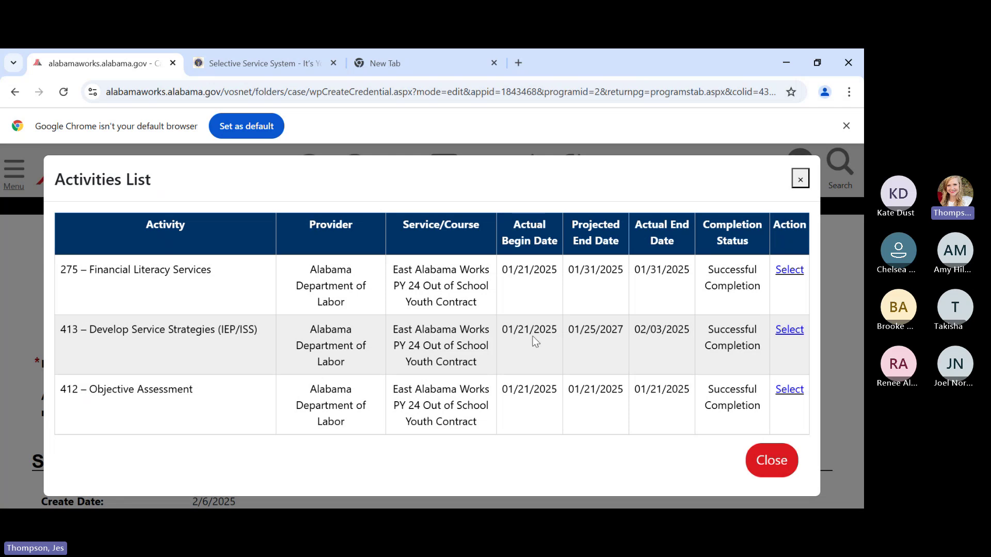
pyautogui.click(785, 333)
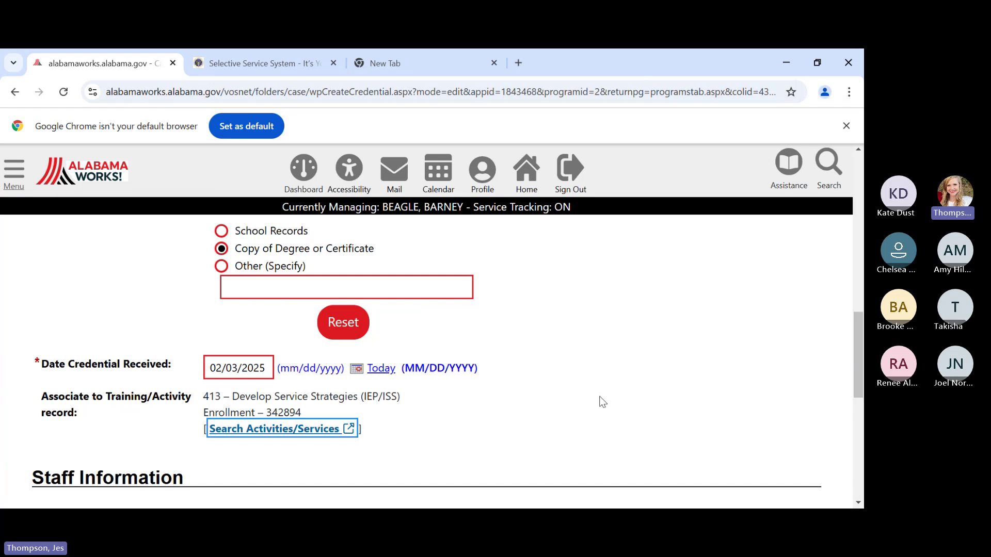
pyautogui.scroll(-5, 599, 400)
pyautogui.scroll(-2, 596, 388)
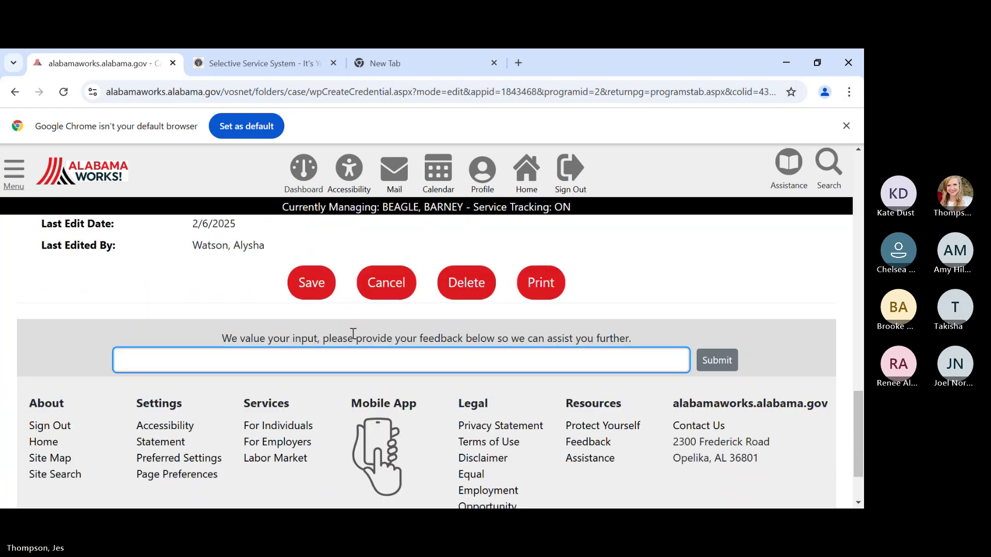
pyautogui.click(317, 282)
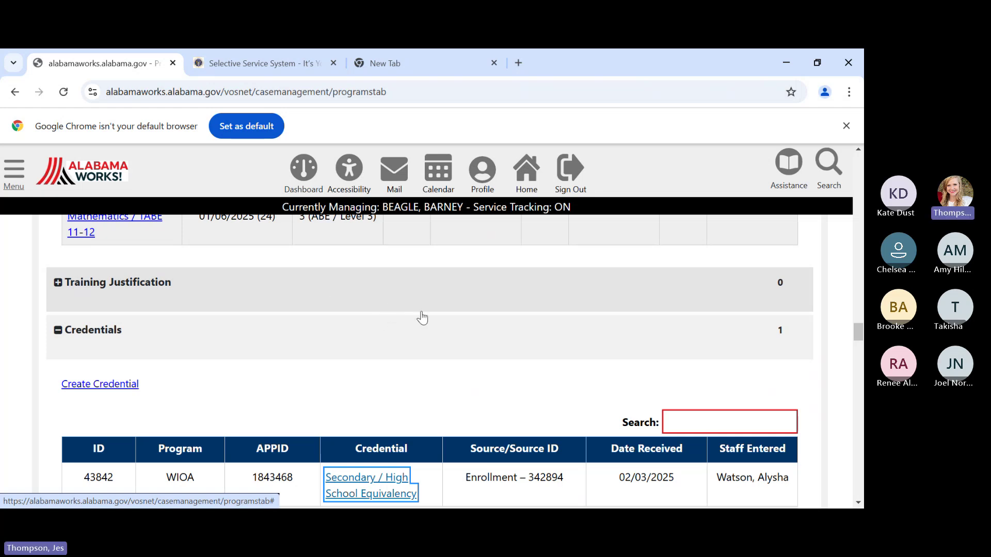
pyautogui.scroll(-1, 422, 318)
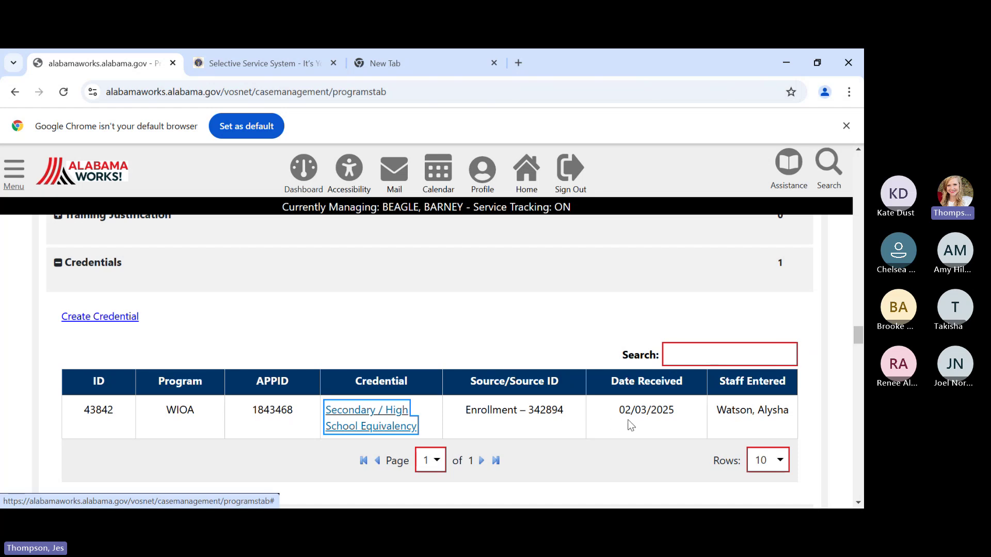
pyautogui.scroll(1, 604, 358)
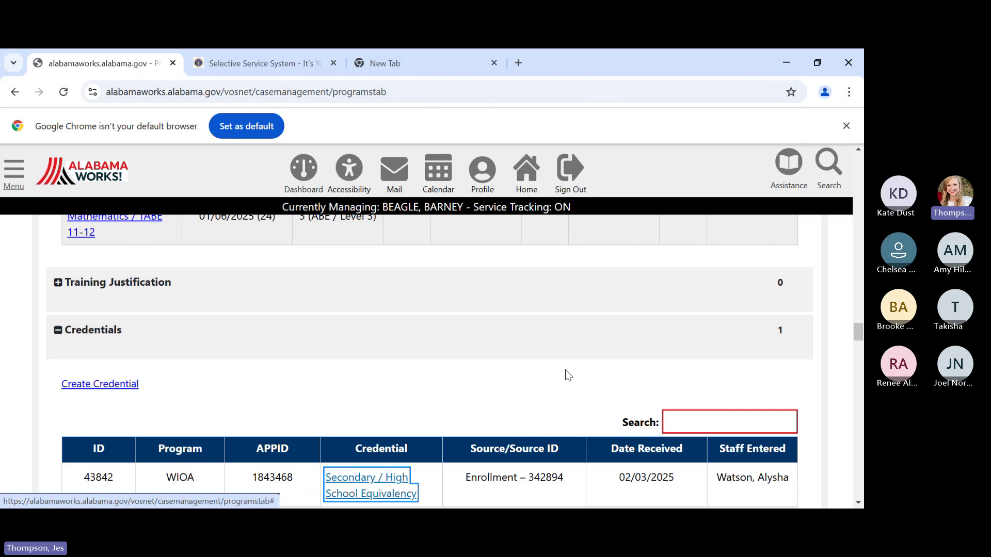
pyautogui.scroll(8, 565, 369)
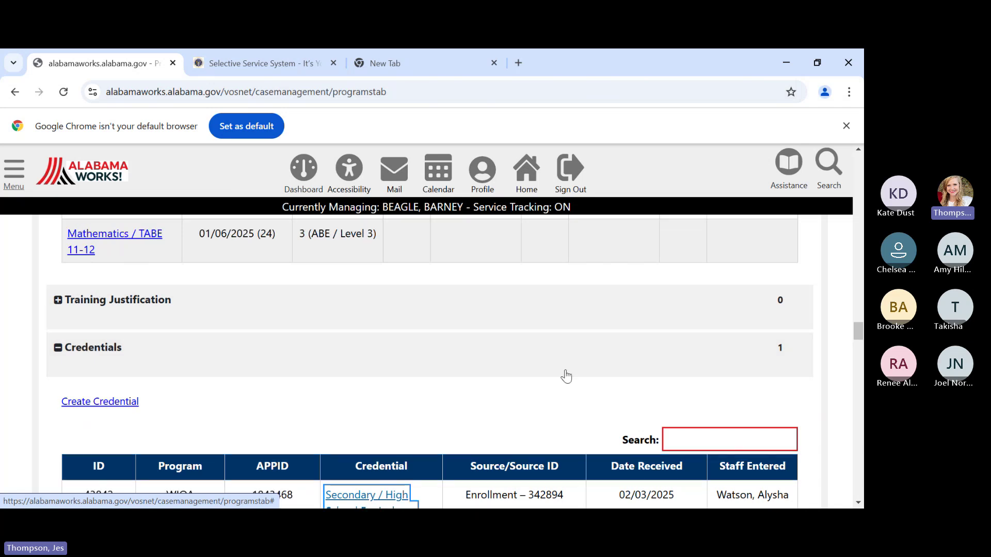
pyautogui.scroll(12, 593, 374)
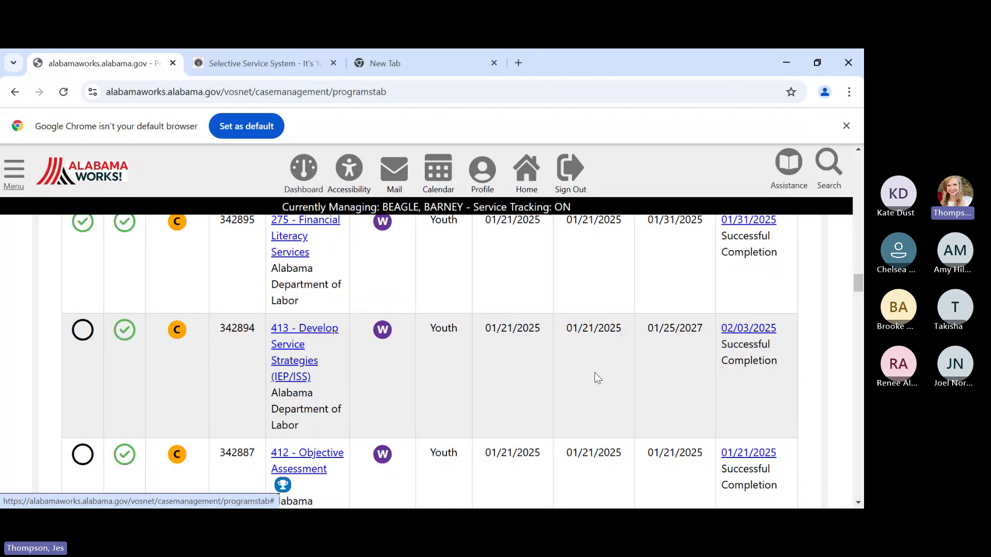
pyautogui.scroll(10, 593, 373)
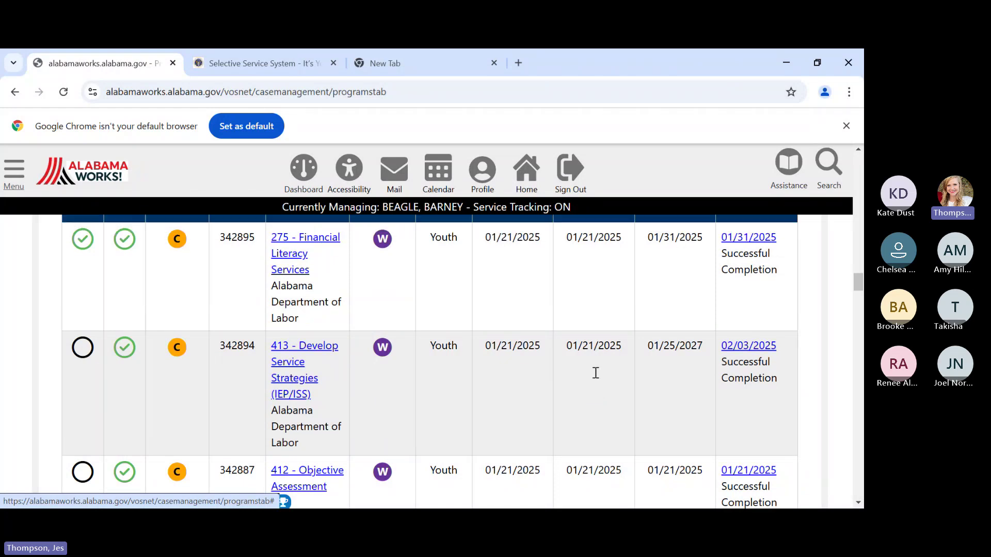
pyautogui.scroll(10, 584, 375)
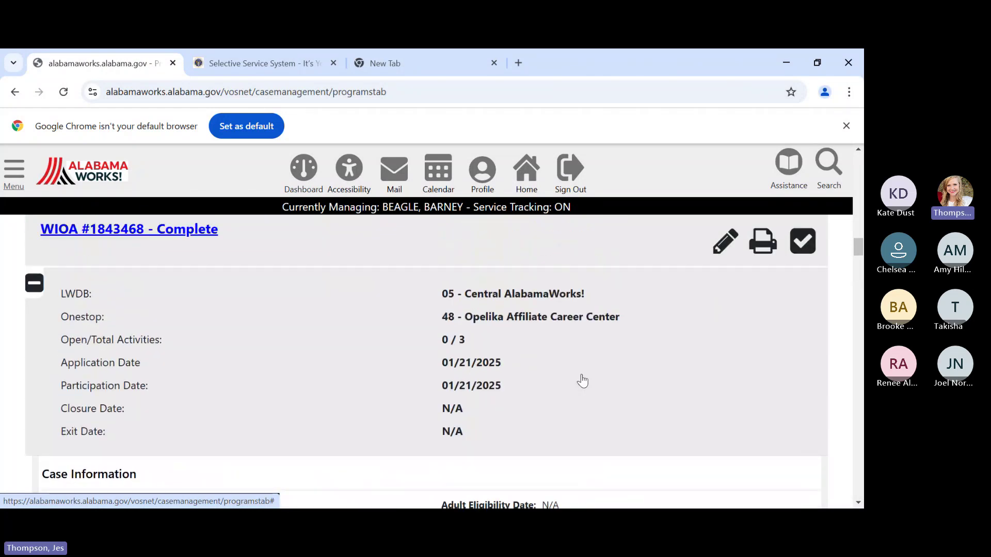
pyautogui.scroll(10, 583, 382)
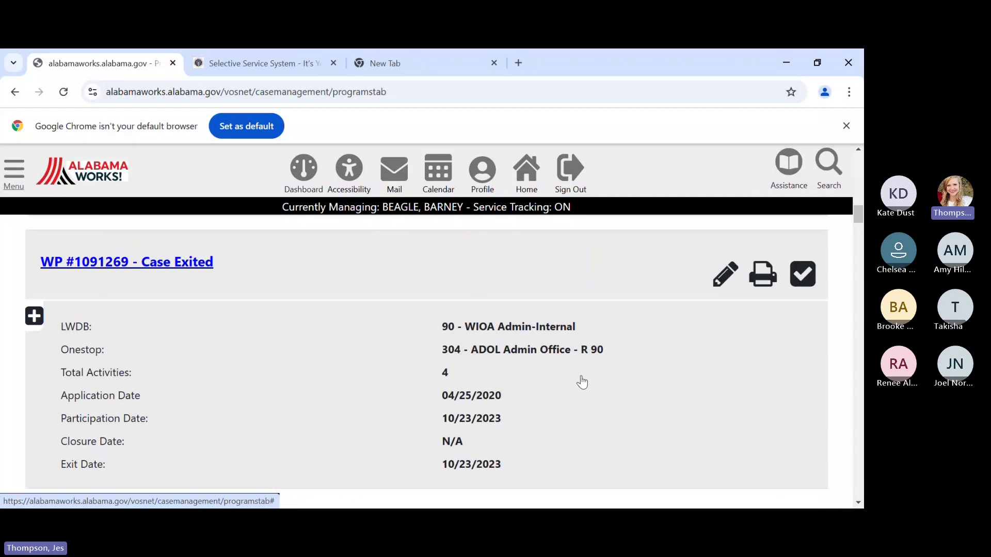
pyautogui.scroll(5, 582, 382)
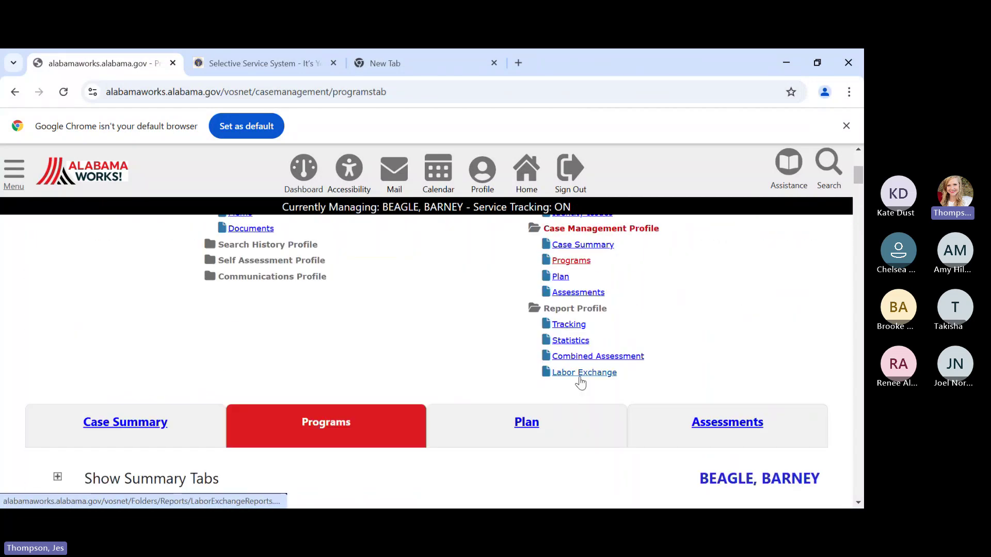
pyautogui.scroll(3, 580, 384)
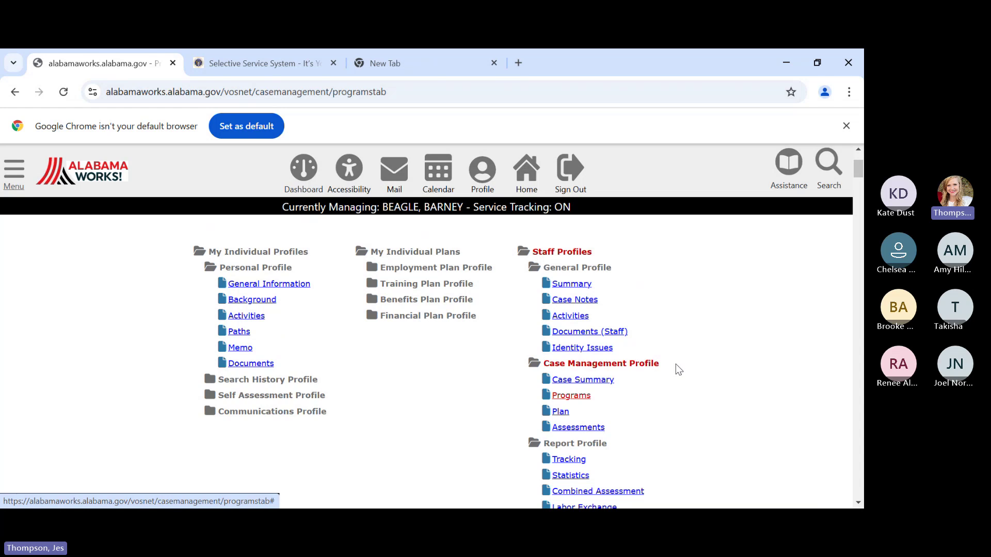
pyautogui.scroll(-1, 675, 365)
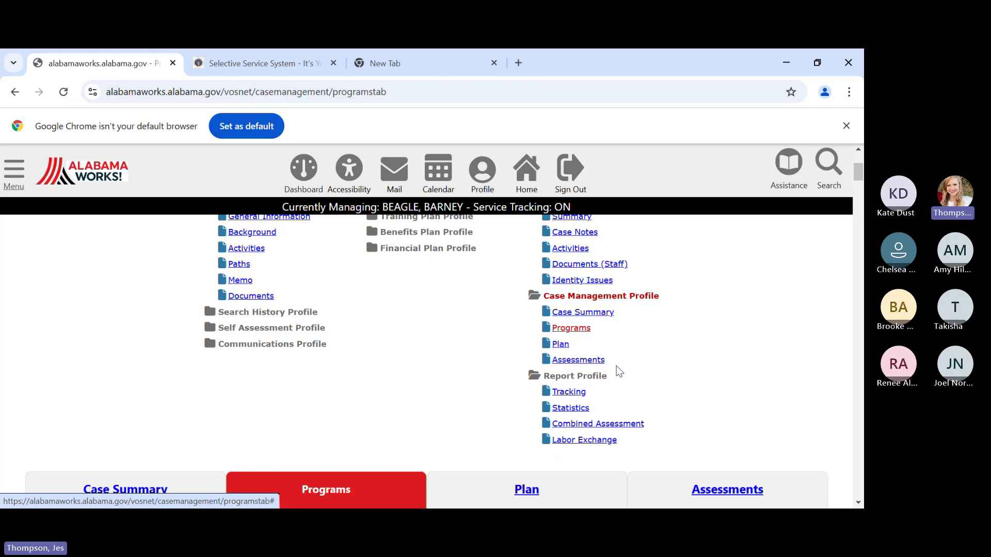
pyautogui.click(562, 344)
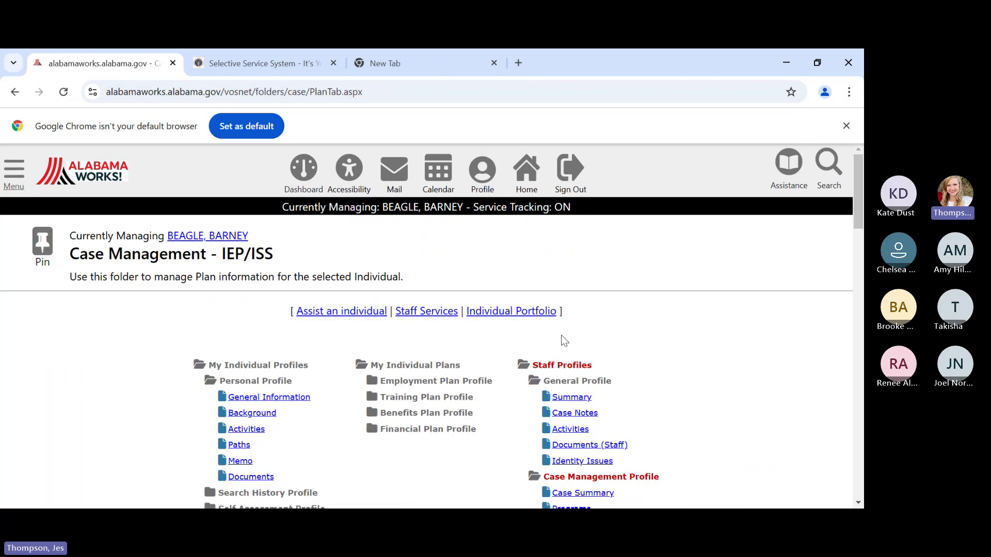
pyautogui.scroll(-5, 650, 360)
pyautogui.scroll(-10, 651, 361)
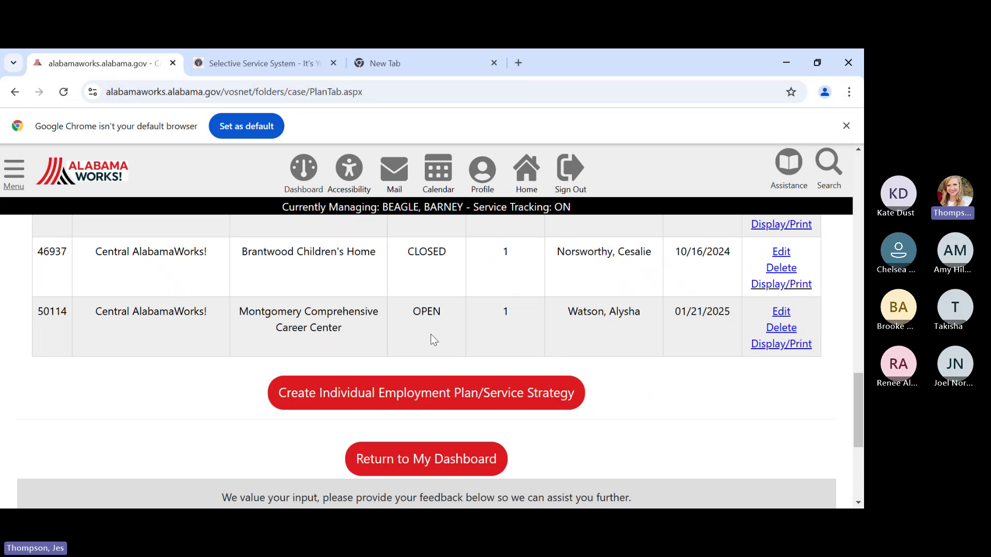
pyautogui.click(781, 313)
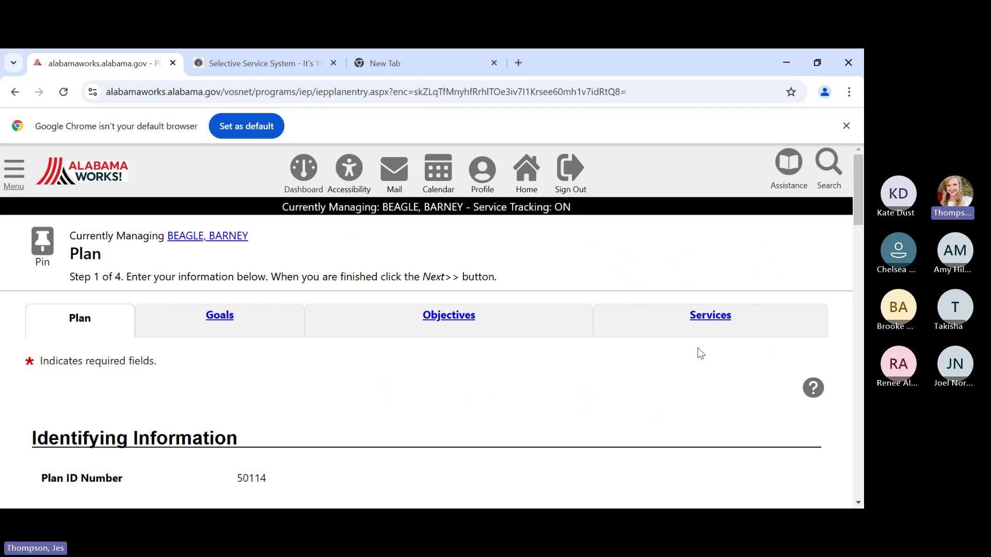
pyautogui.scroll(-13, 700, 354)
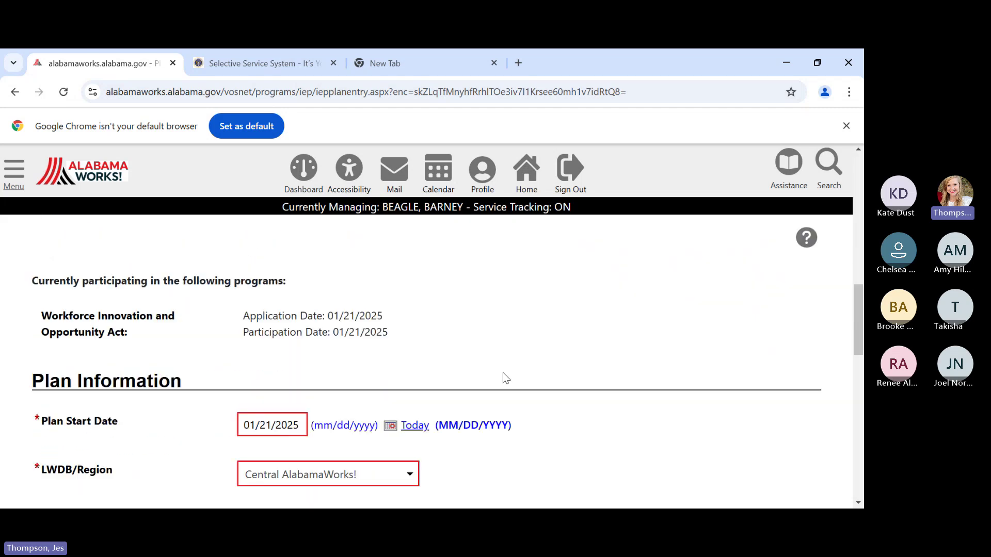
pyautogui.scroll(-3, 503, 378)
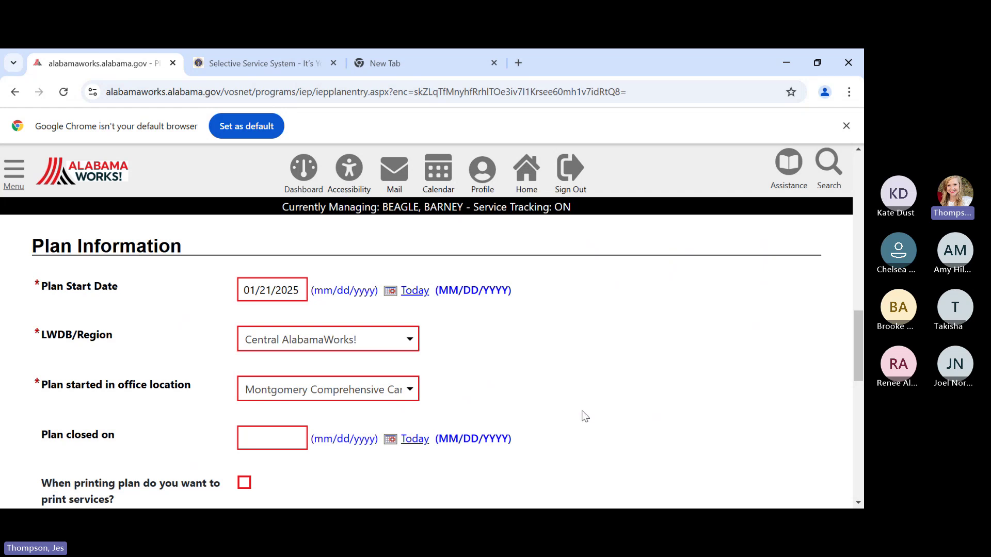
pyautogui.scroll(10, 577, 421)
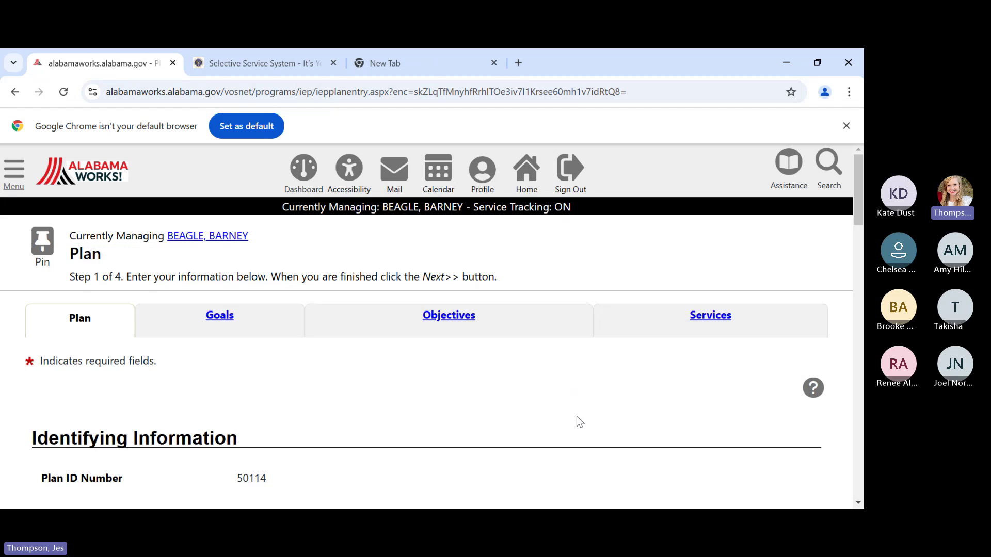
# - Switch to the Objectives step and scroll to the open WIOA GED Completion objective
pyautogui.click(459, 319)
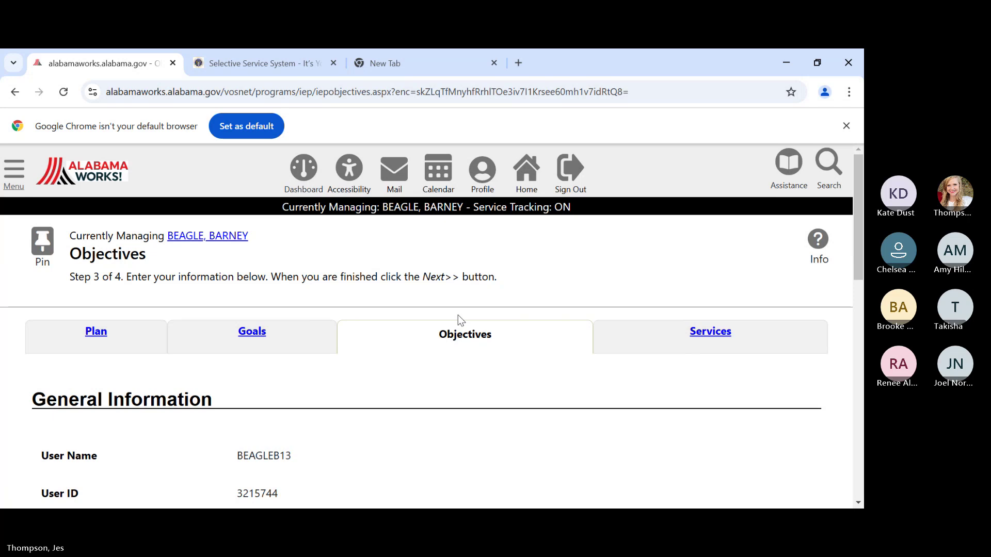
pyautogui.scroll(-3, 426, 352)
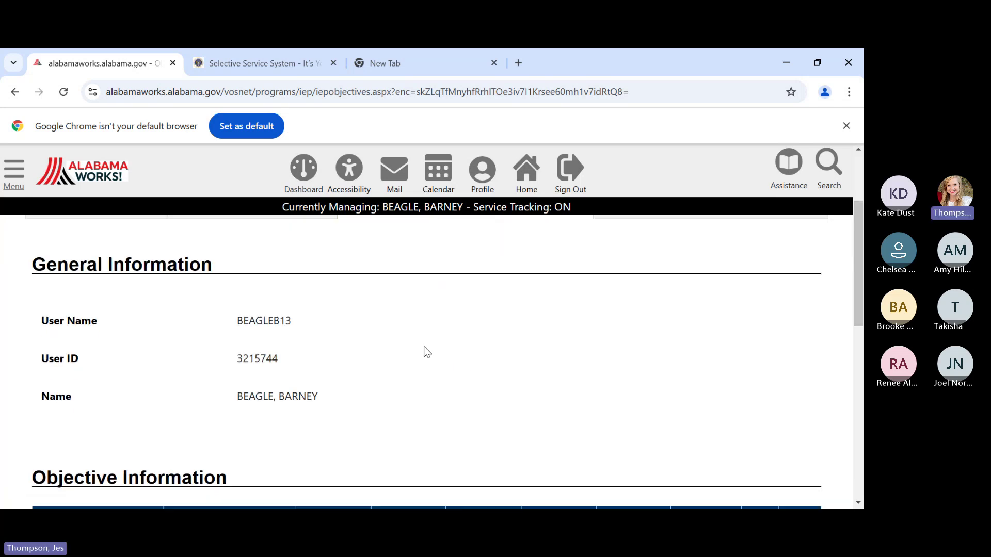
pyautogui.scroll(-2, 433, 346)
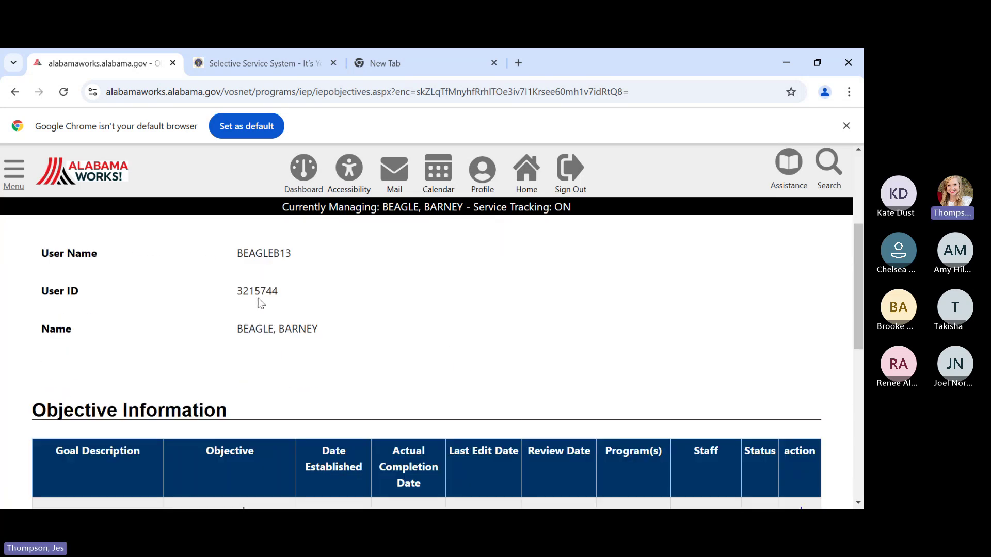
pyautogui.scroll(-4, 544, 310)
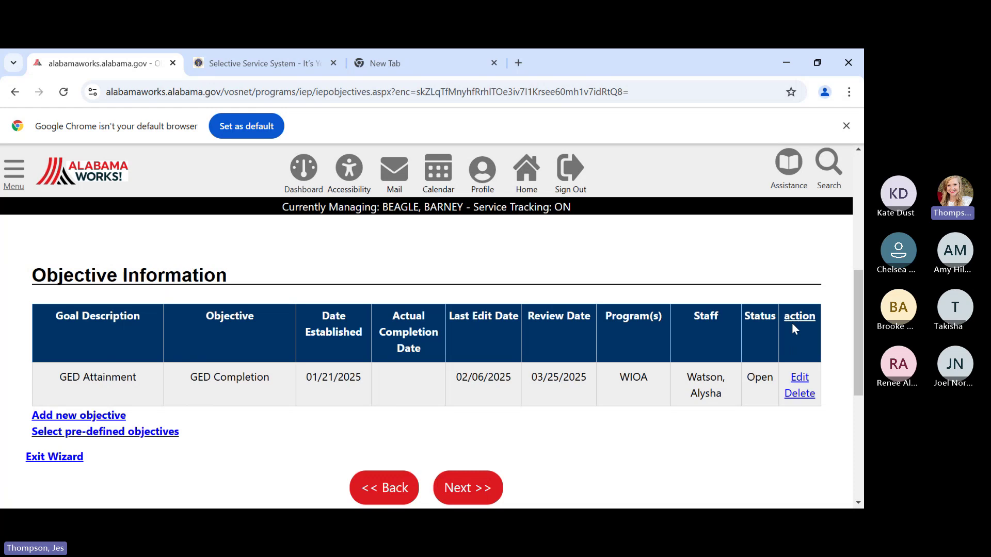
# - Edit the GED Completion objective and enter 02/03/2025 as its actual completion date
pyautogui.click(800, 379)
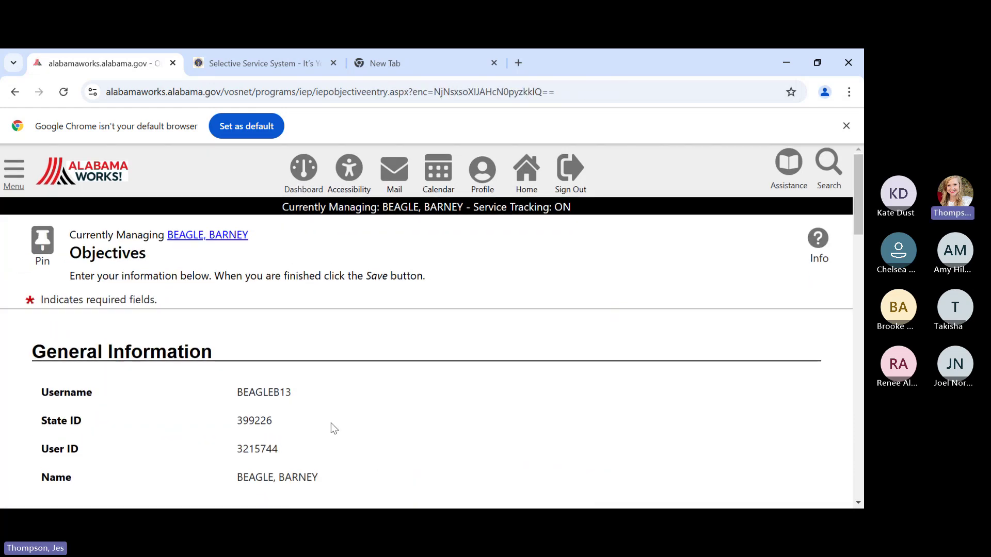
pyautogui.scroll(-7, 512, 369)
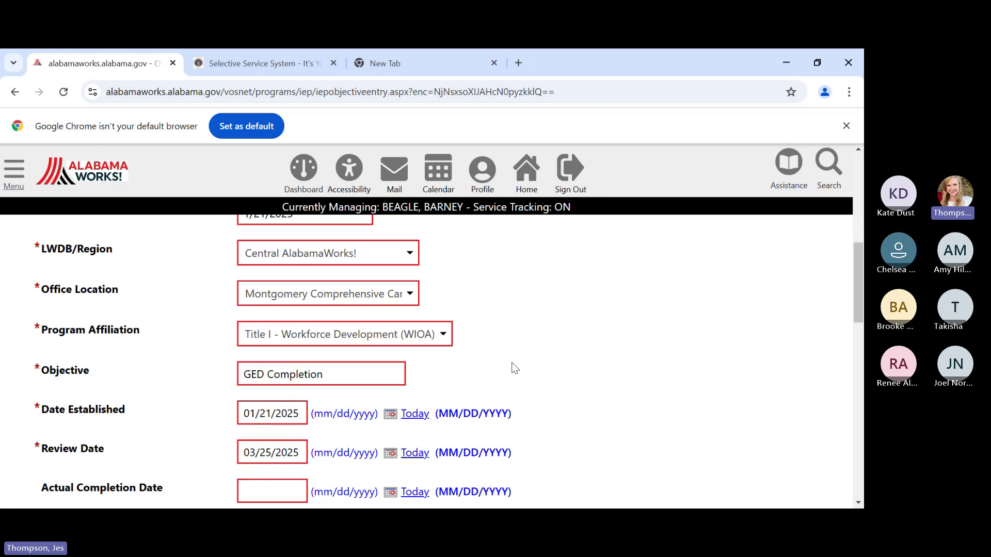
pyautogui.scroll(-1, 512, 366)
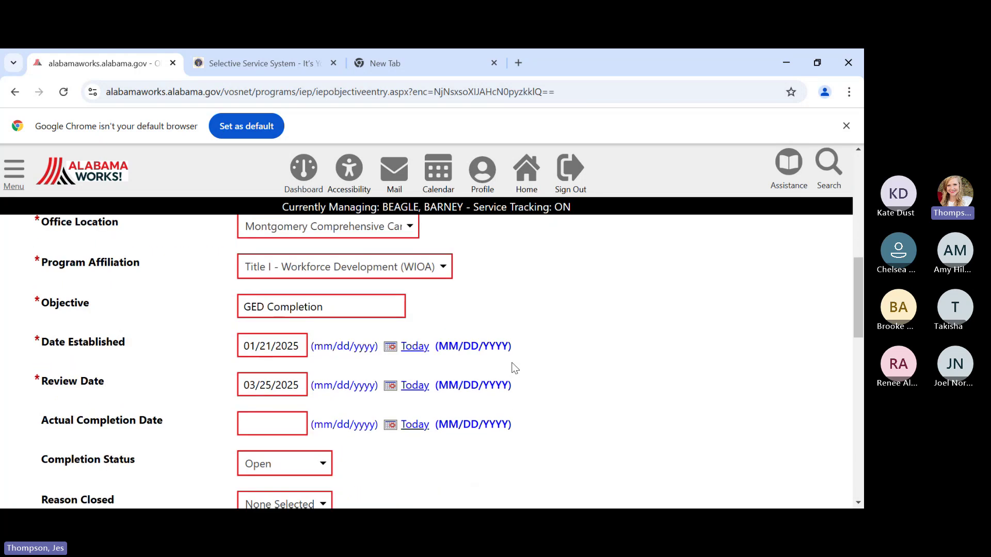
pyautogui.click(243, 423)
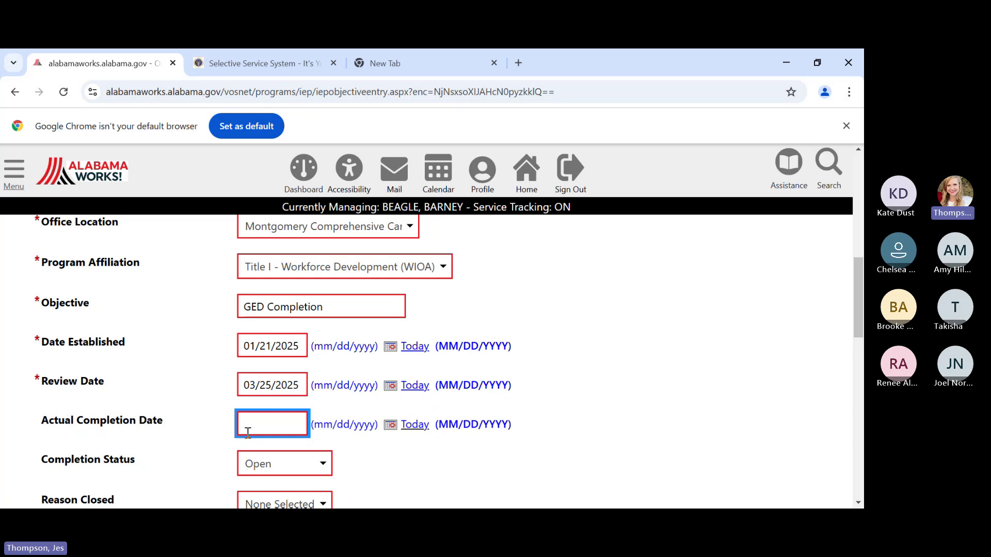
pyautogui.write('02/03/2025')
# - Set the objective's completion status to Closed with reason closed Successful
pyautogui.scroll(-1, 570, 455)
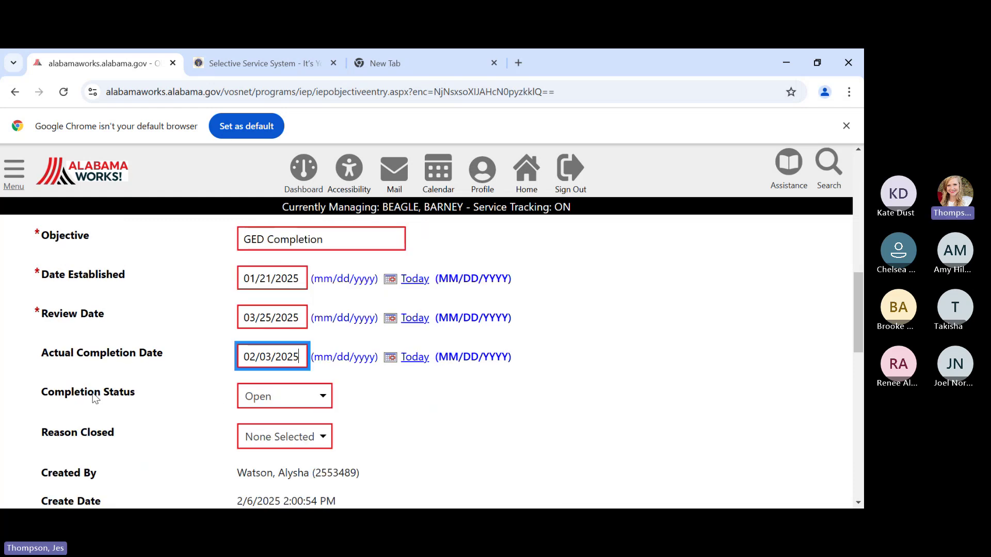
pyautogui.click(273, 410)
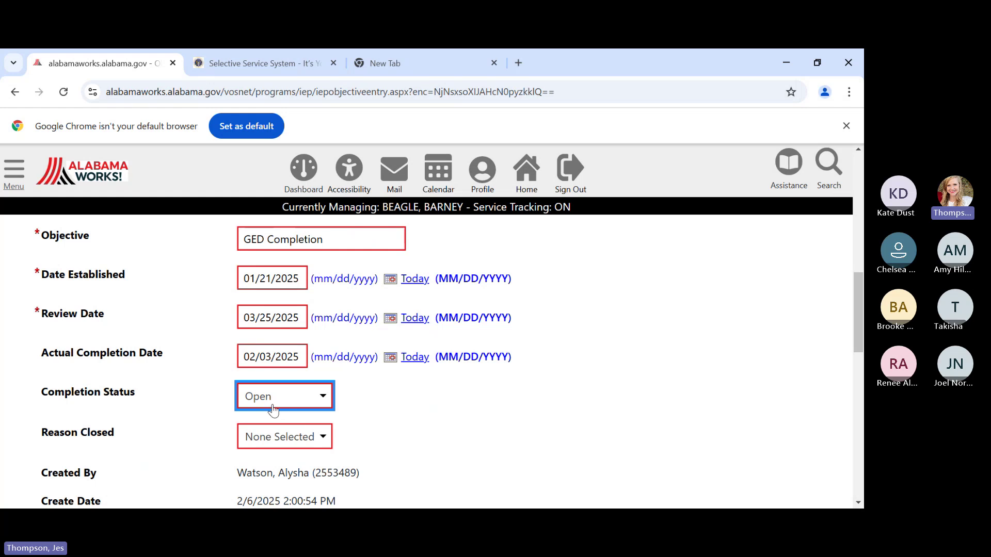
pyautogui.click(272, 461)
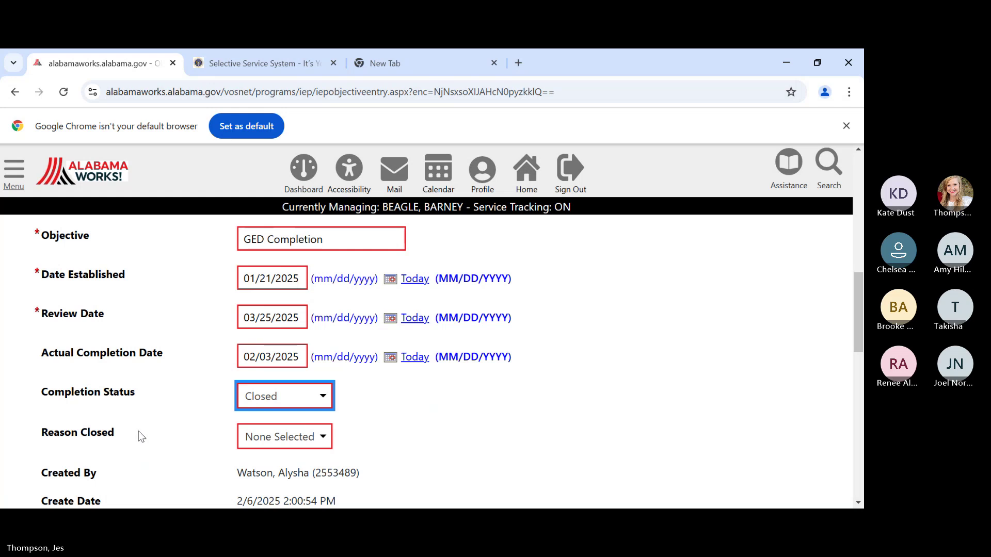
pyautogui.click(274, 444)
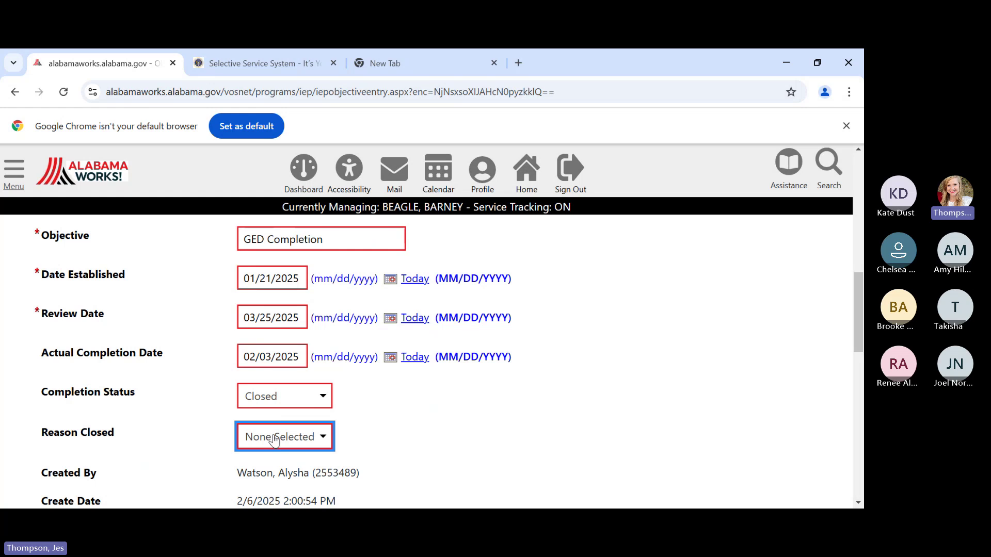
pyautogui.click(286, 391)
pyautogui.scroll(-1, 420, 385)
pyautogui.scroll(-10, 421, 385)
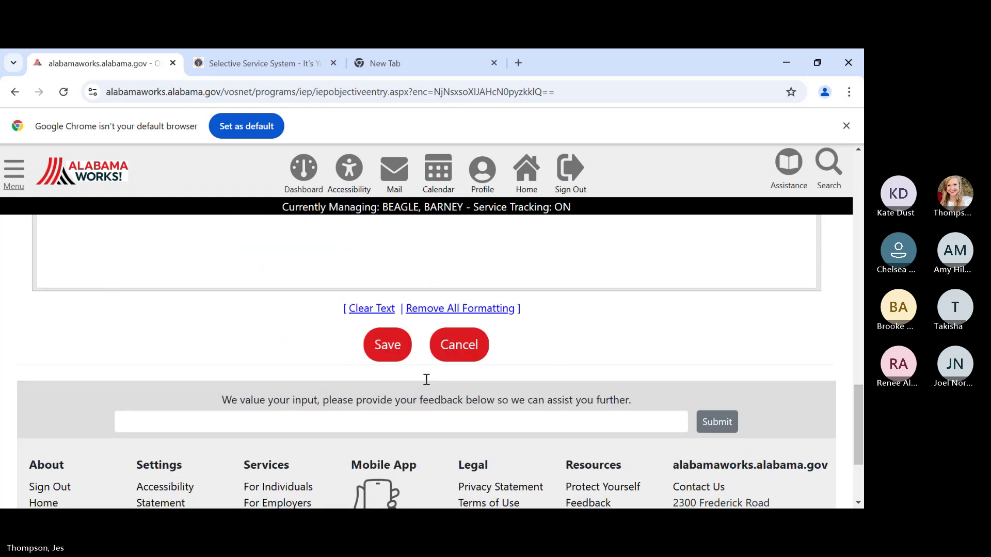
# - Save the objective, confirm it shows Closed, and return to the Goals step's goal table
pyautogui.click(375, 252)
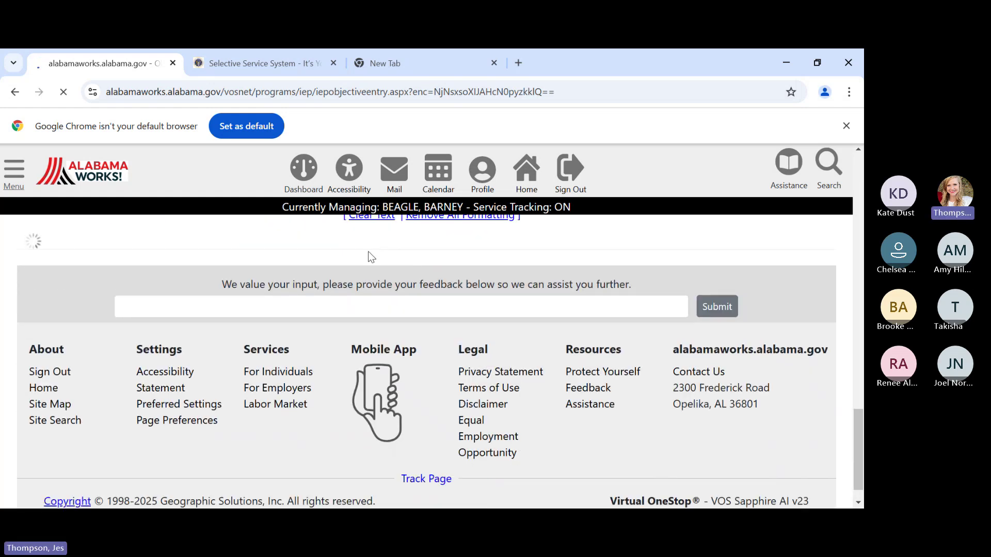
pyautogui.scroll(-5, 444, 346)
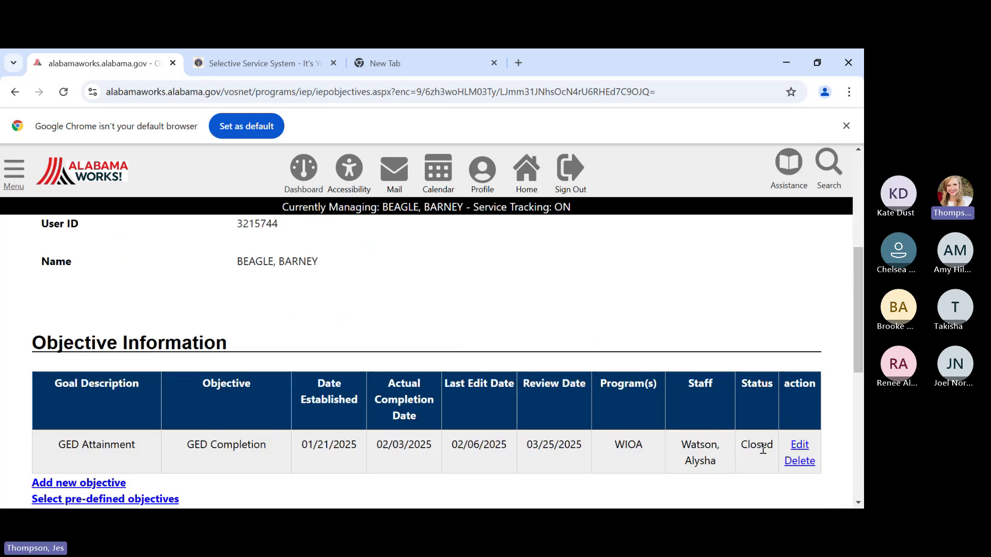
pyautogui.scroll(1, 519, 435)
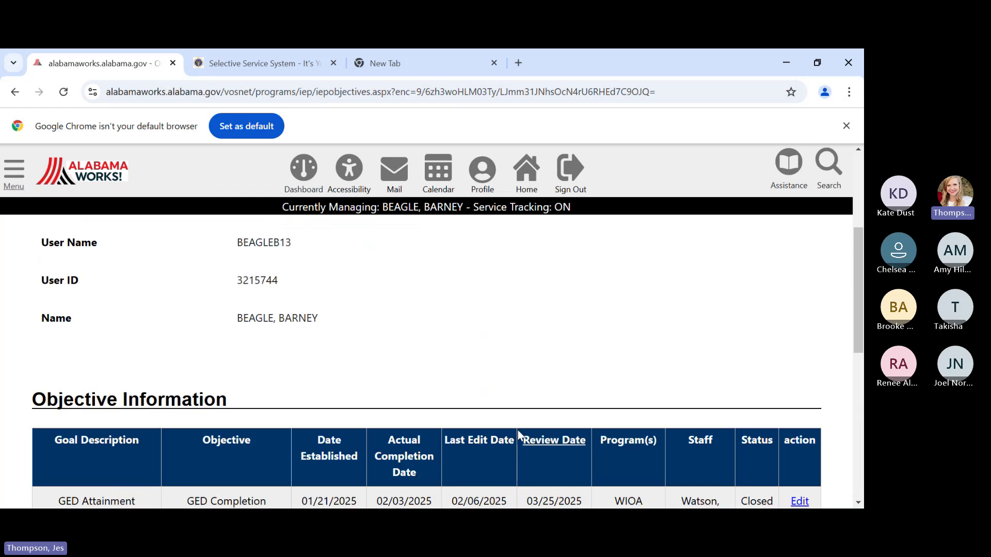
pyautogui.scroll(4, 519, 435)
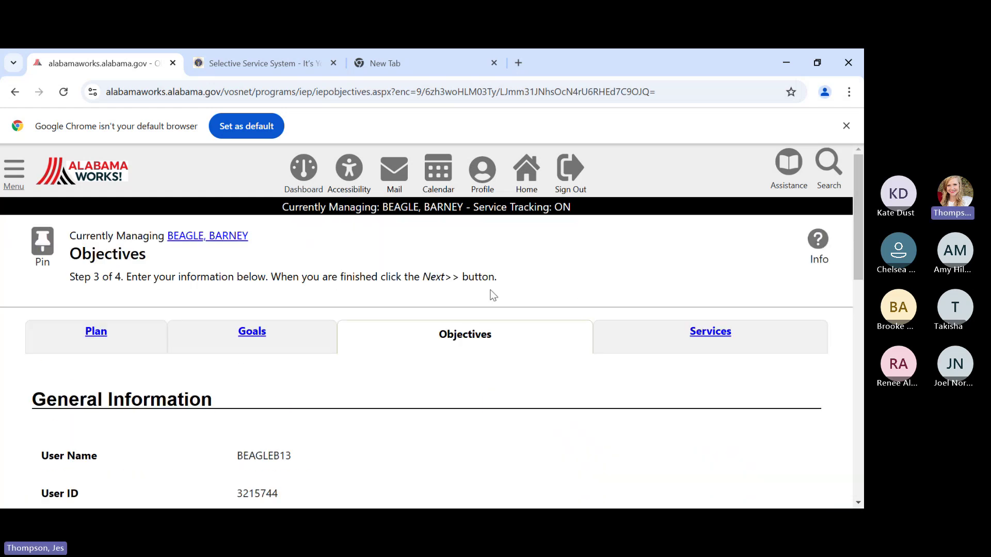
pyautogui.click(252, 332)
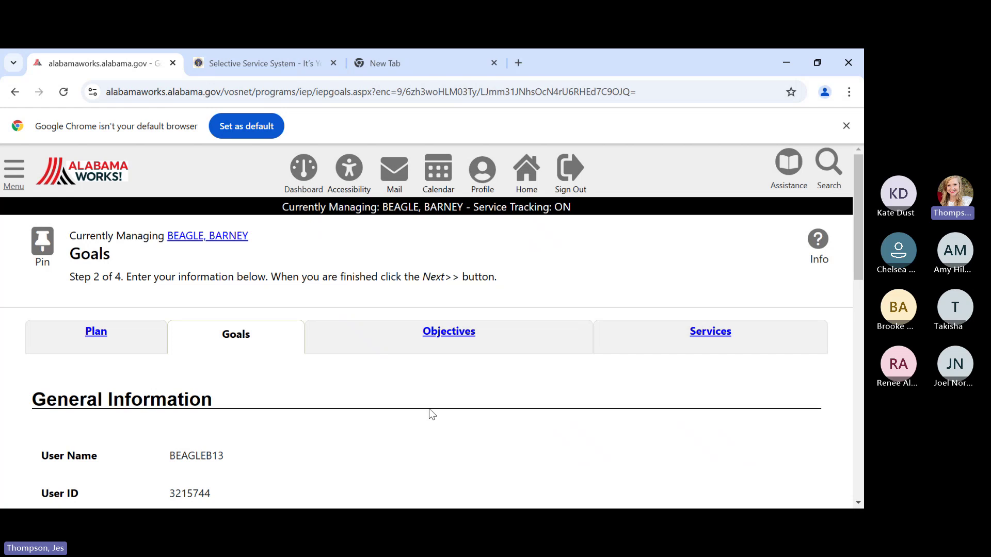
pyautogui.scroll(-8, 416, 387)
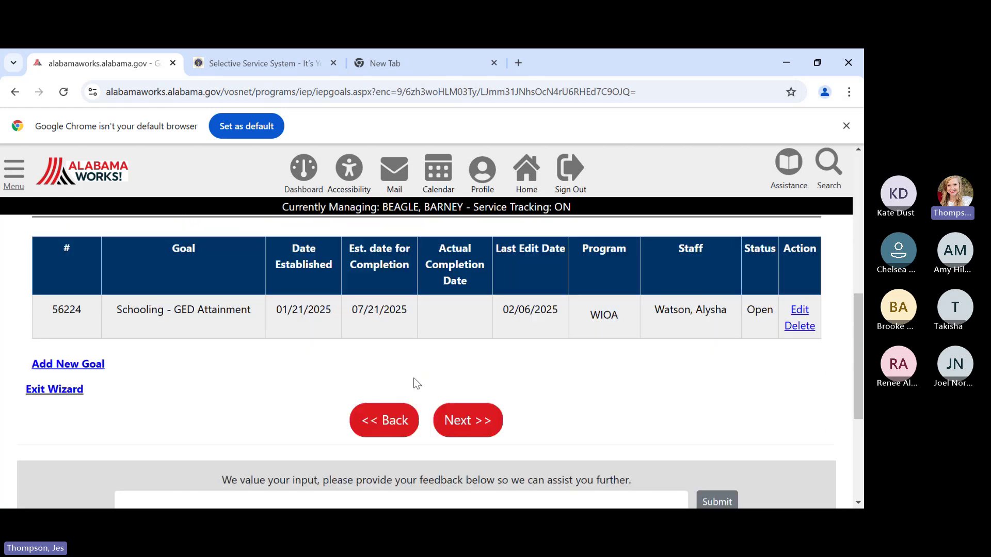
# - Edit the GED Attainment goal and enter 02/03/2025 as its actual completion date
pyautogui.click(798, 312)
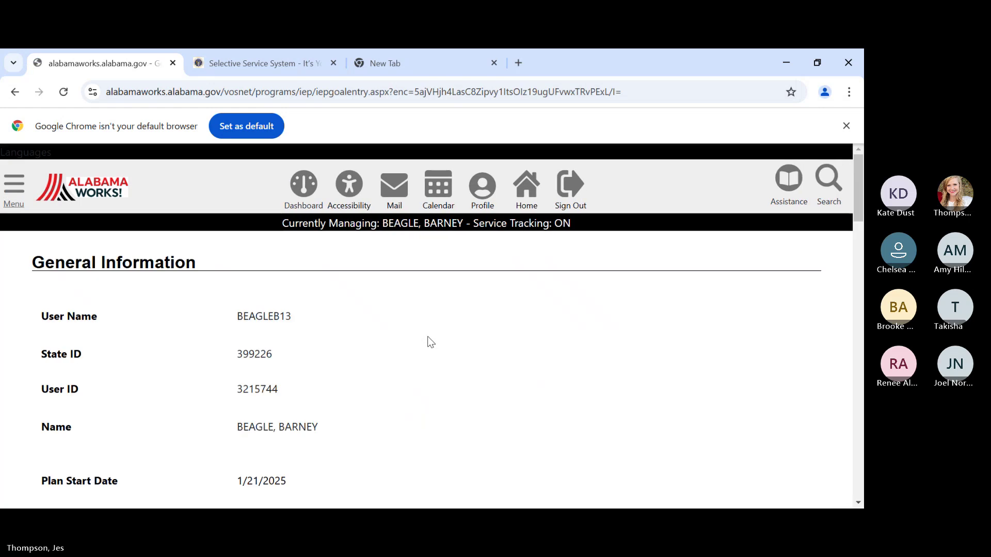
pyautogui.scroll(-8, 401, 344)
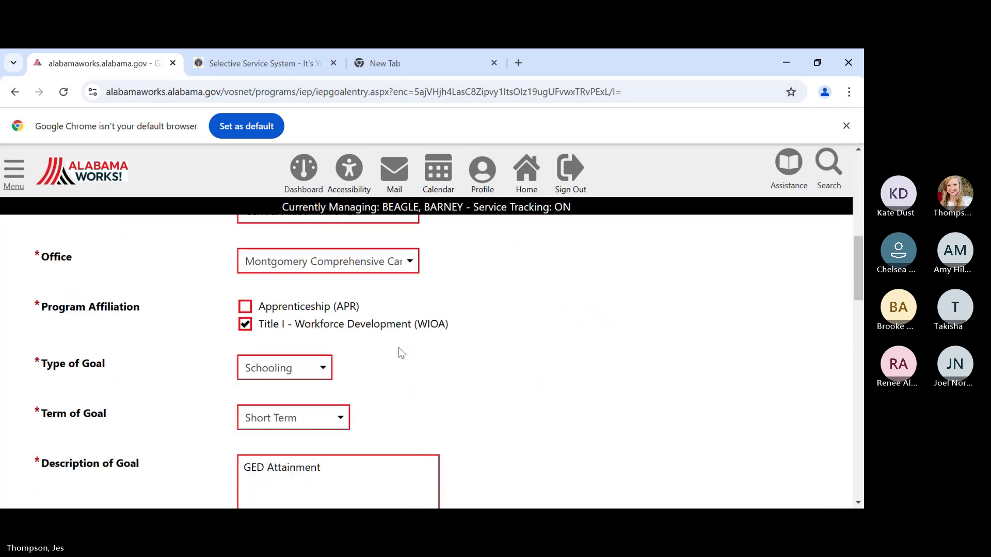
pyautogui.scroll(-5, 398, 348)
pyautogui.click(273, 345)
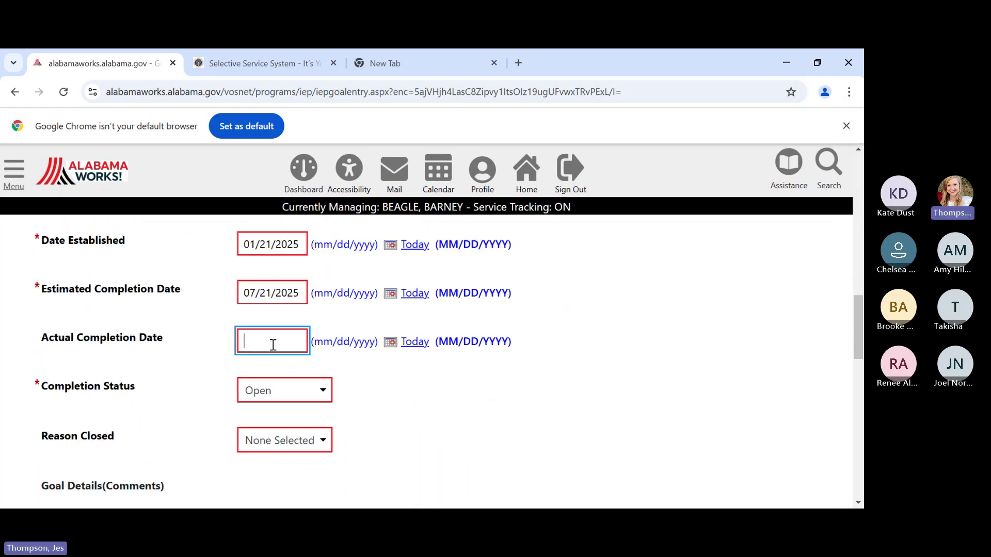
pyautogui.write('02/03')
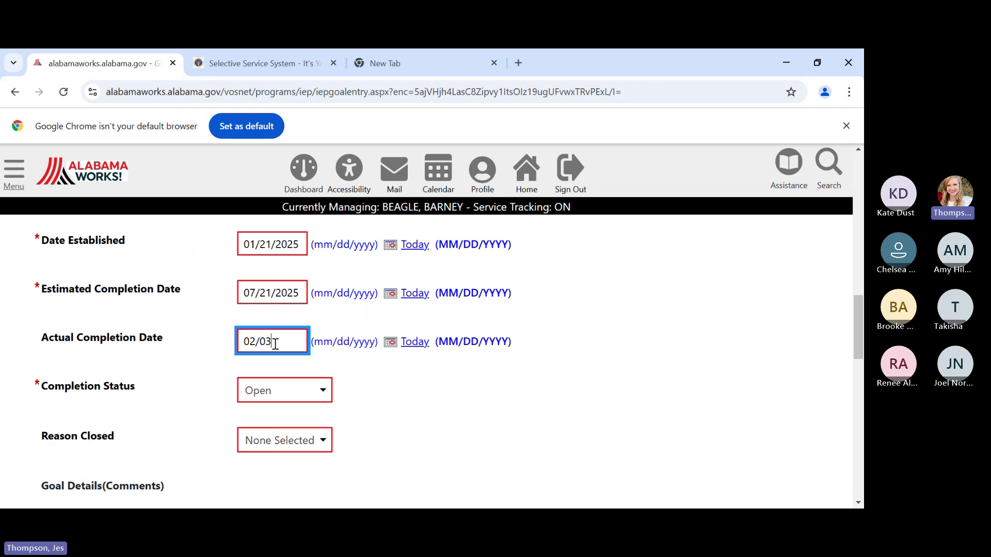
pyautogui.write('/2025')
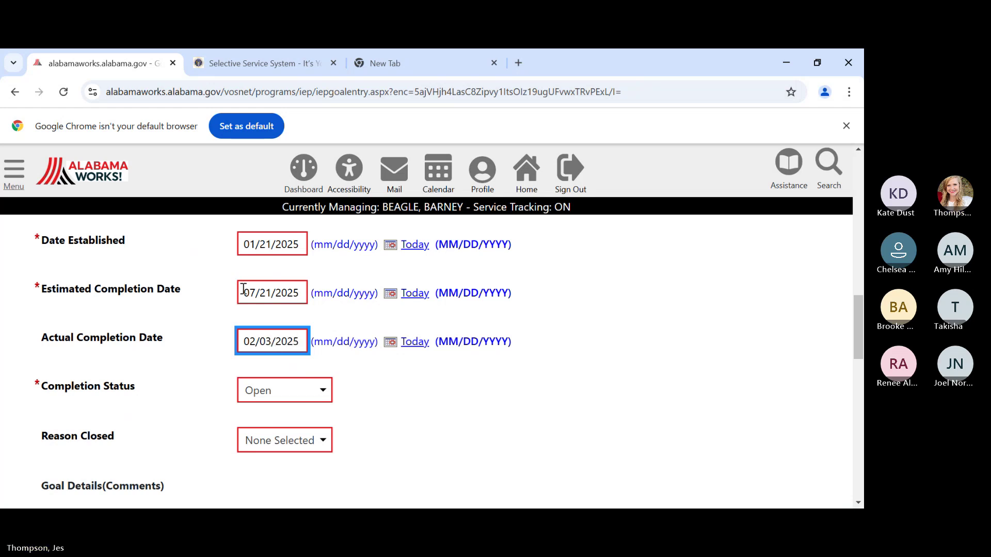
pyautogui.click(277, 395)
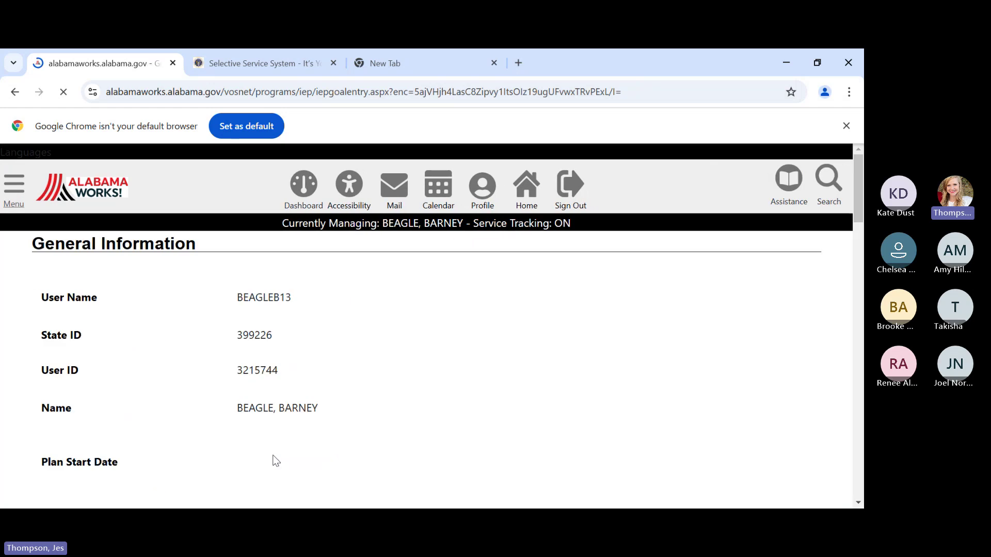
# - Choose Successful as the goal's reason closed
pyautogui.scroll(-14, 392, 336)
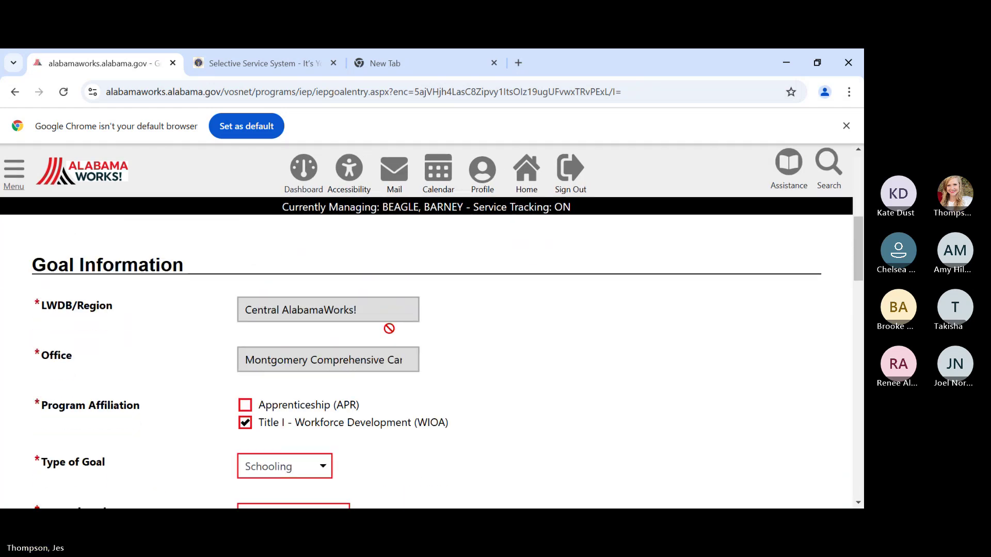
pyautogui.scroll(-4, 388, 315)
pyautogui.scroll(1, 361, 325)
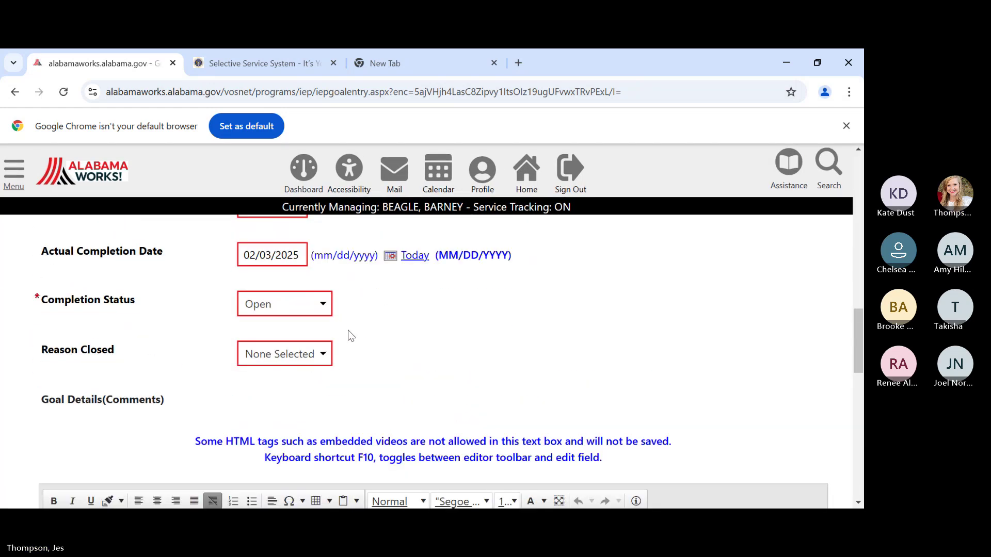
pyautogui.click(268, 364)
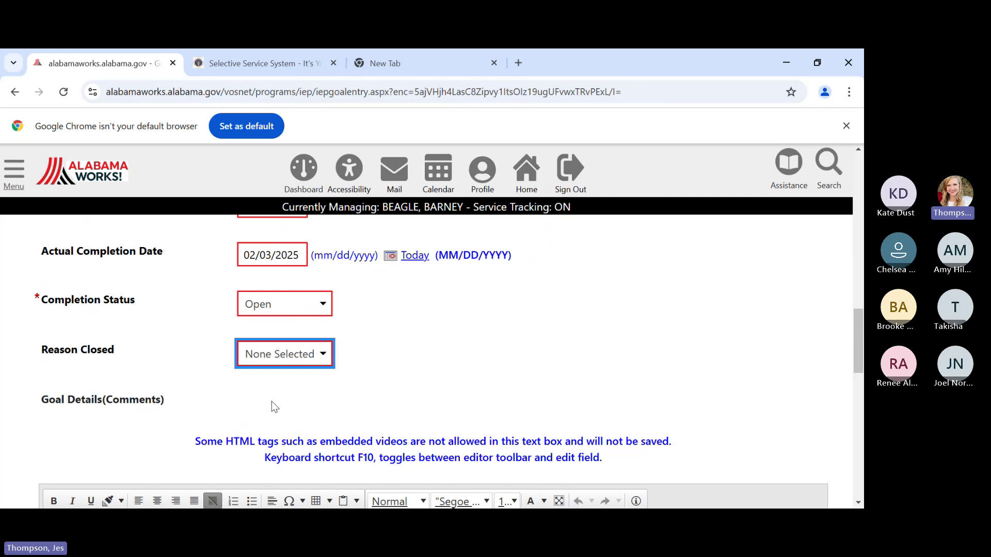
pyautogui.press('Down')
pyautogui.scroll(-4, 376, 377)
pyautogui.scroll(-5, 377, 369)
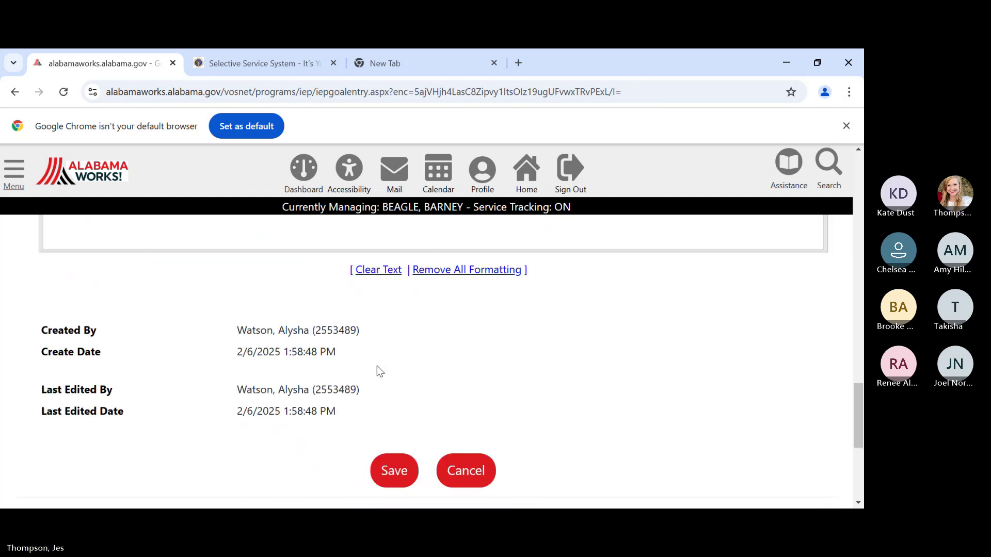
pyautogui.scroll(-4, 377, 367)
# - After the save errors, change goal 56224's completion status to Closed and save successfully
pyautogui.click(380, 287)
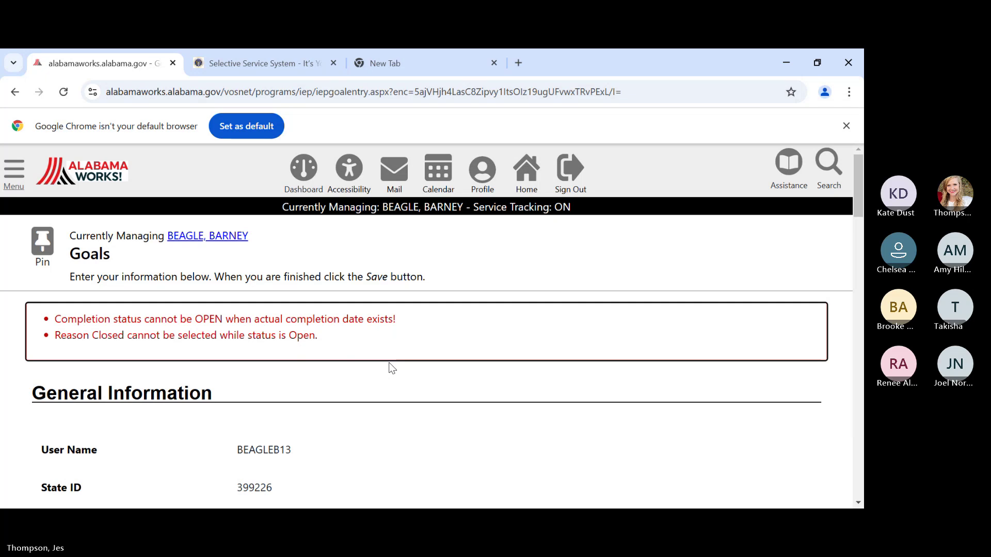
pyautogui.scroll(-15, 389, 362)
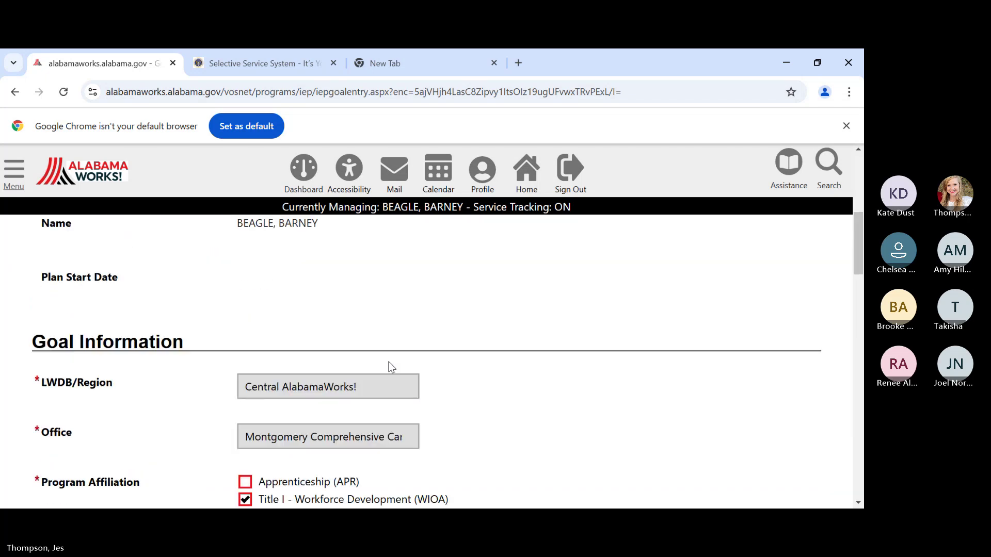
pyautogui.scroll(-4, 389, 358)
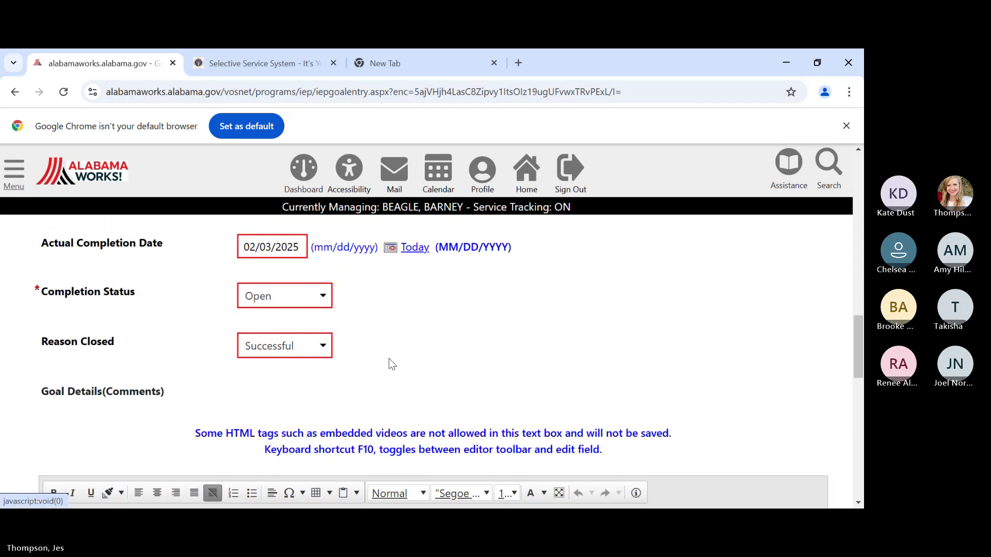
pyautogui.click(308, 297)
pyautogui.click(254, 361)
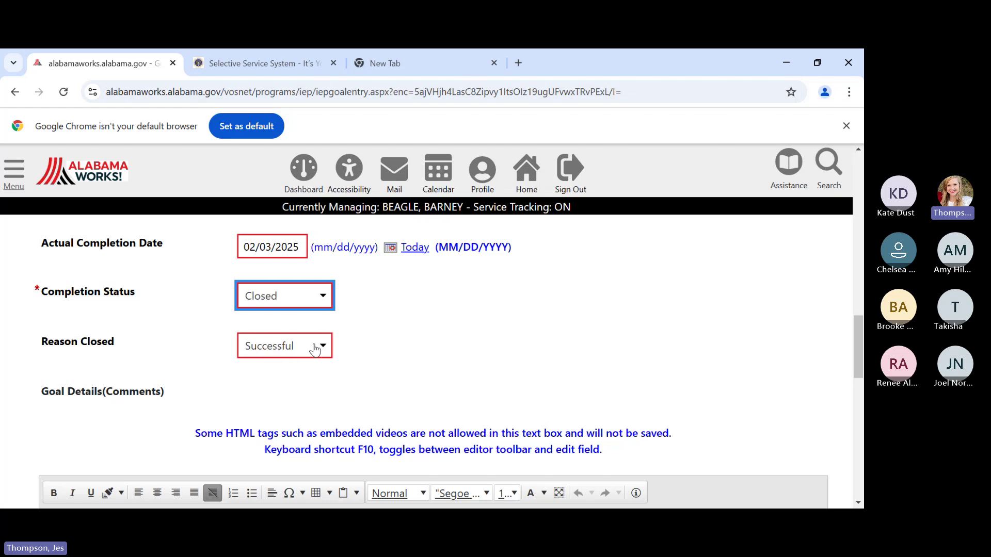
pyautogui.click(430, 355)
pyautogui.scroll(-10, 430, 355)
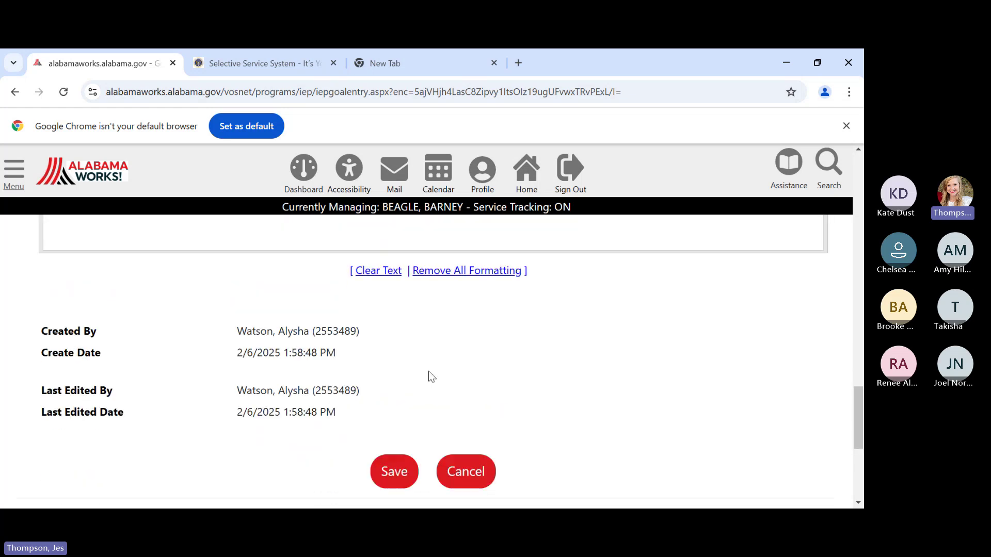
pyautogui.click(398, 340)
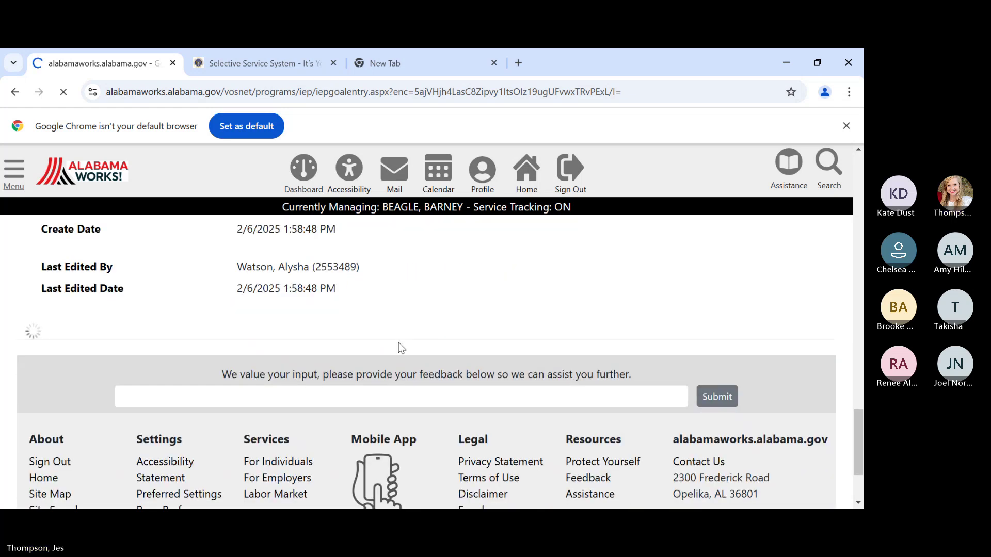
pyautogui.scroll(-5, 398, 346)
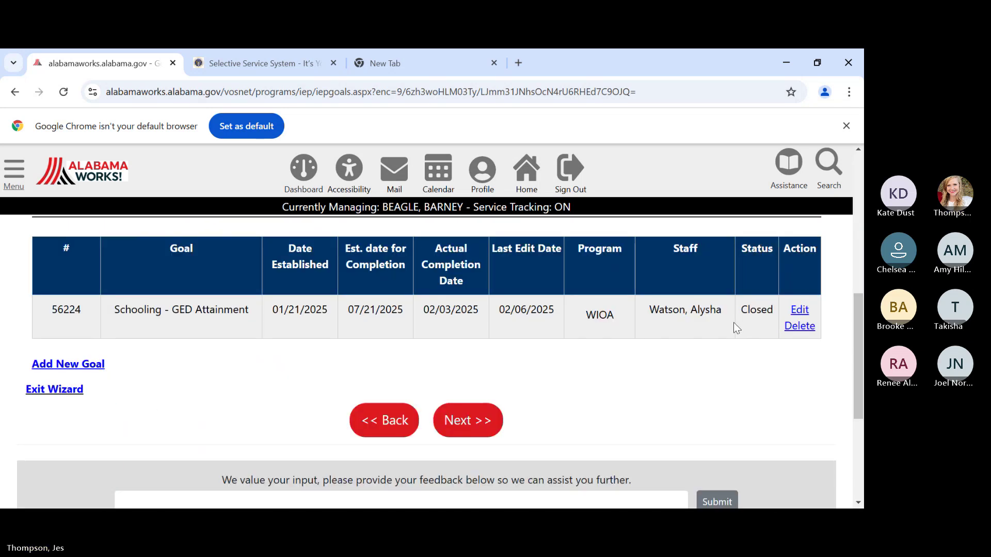
# - Open the employment plan's Plan step and scroll to the Plan closed on field
pyautogui.scroll(6, 626, 420)
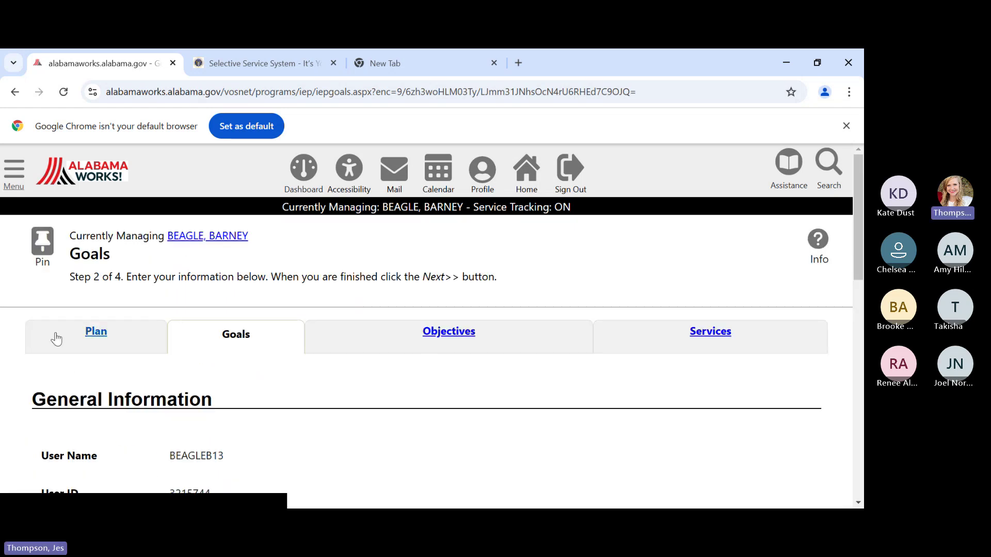
pyautogui.click(94, 341)
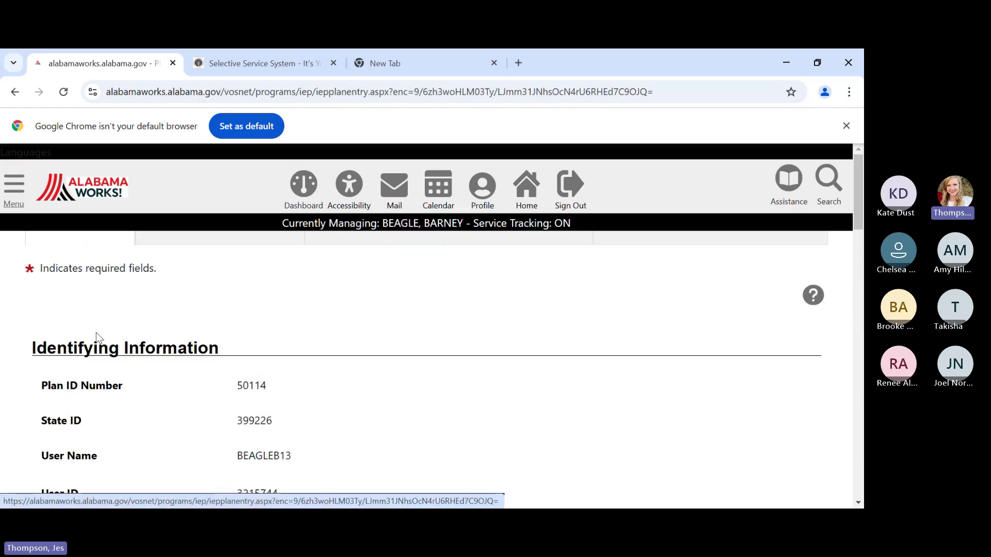
pyautogui.scroll(-7, 478, 367)
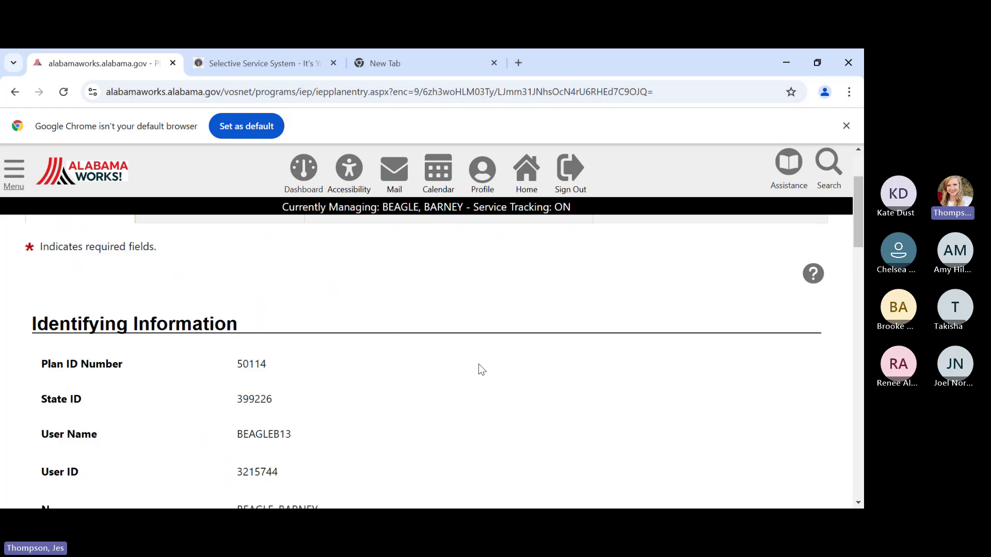
pyautogui.scroll(1, 380, 344)
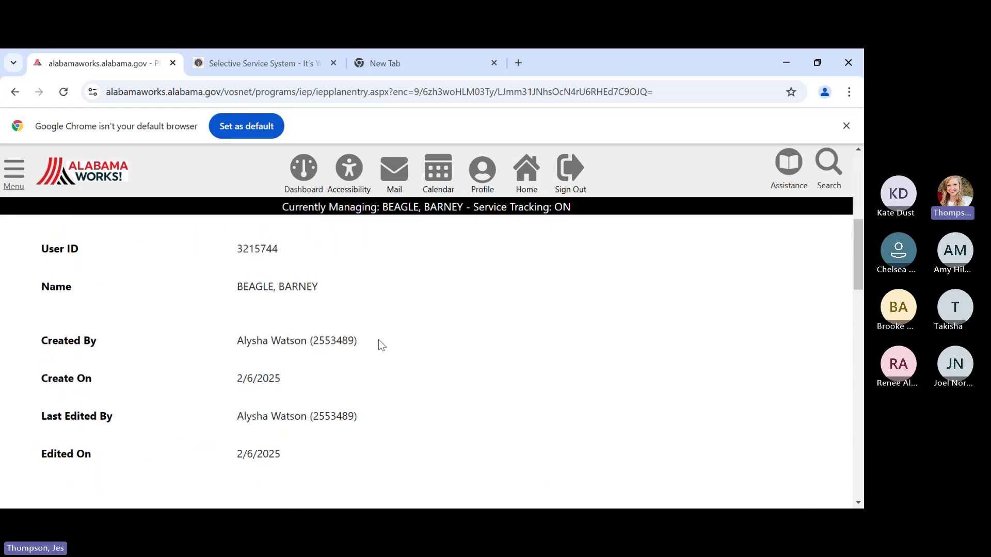
pyautogui.scroll(-5, 381, 344)
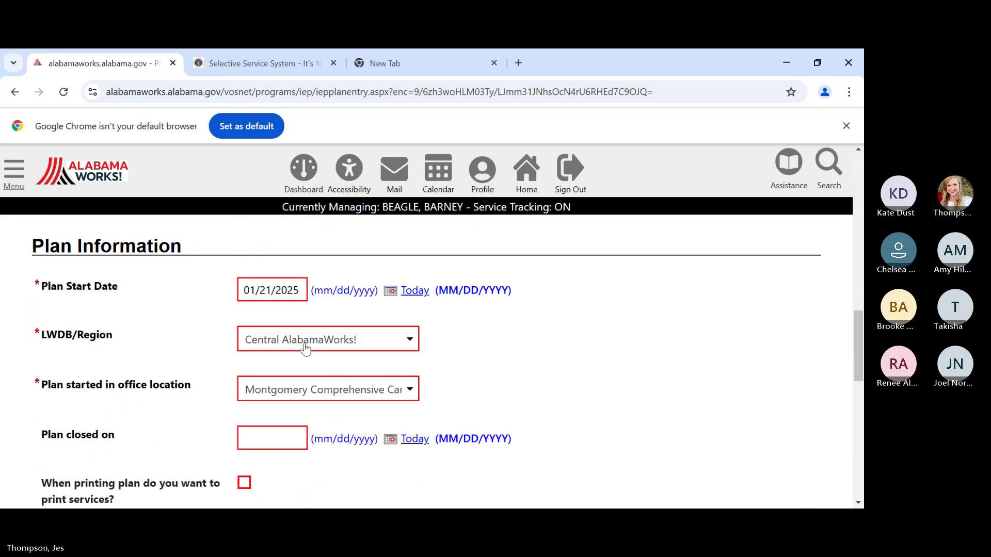
pyautogui.scroll(-1, 479, 328)
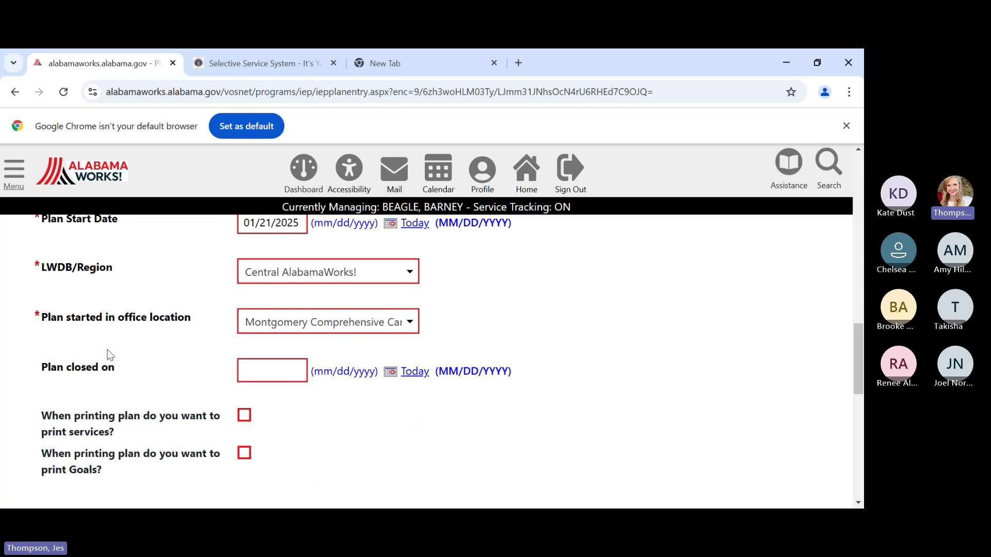
# - Enter 02/03/2025 as the plan's Plan closed on date
pyautogui.click(273, 370)
pyautogui.write('02/')
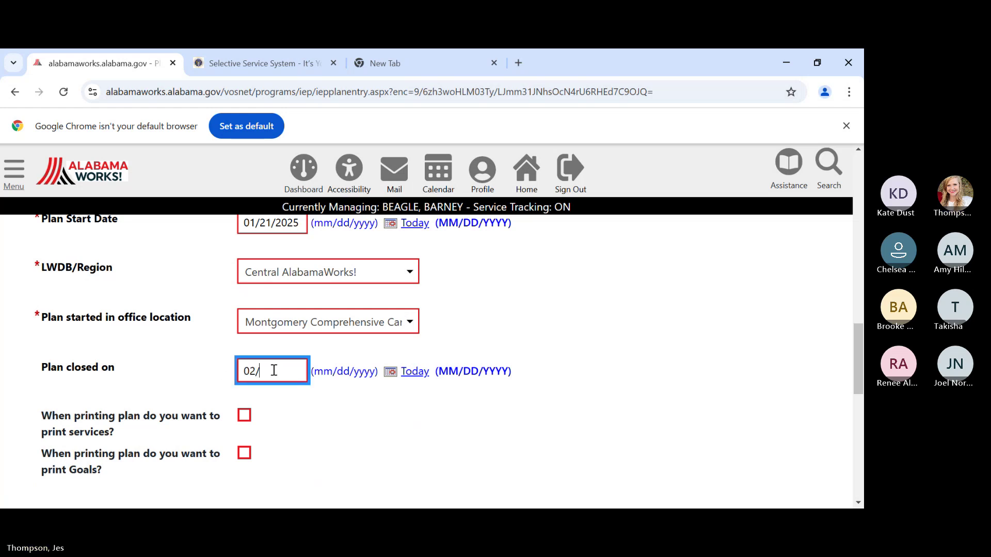
pyautogui.write('03/2025')
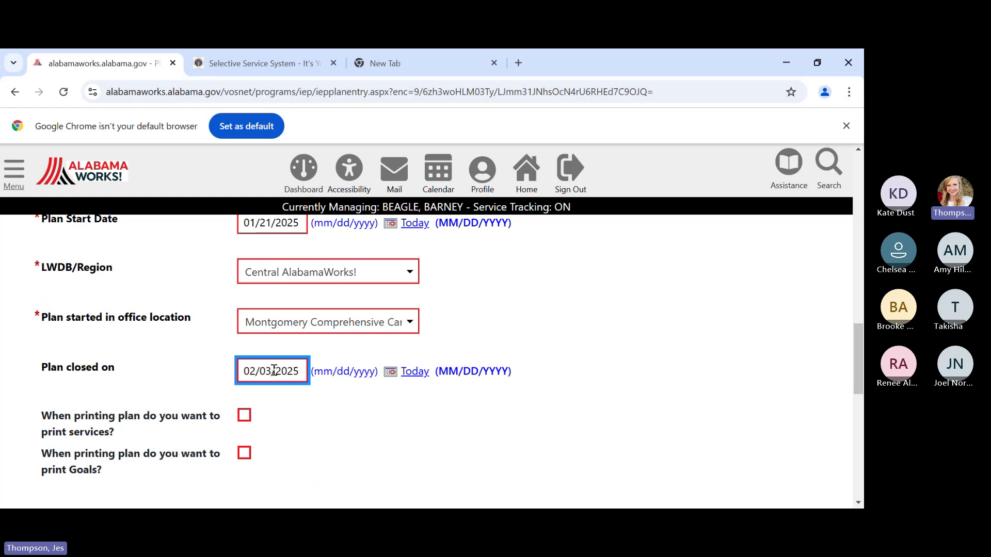
pyautogui.click(366, 459)
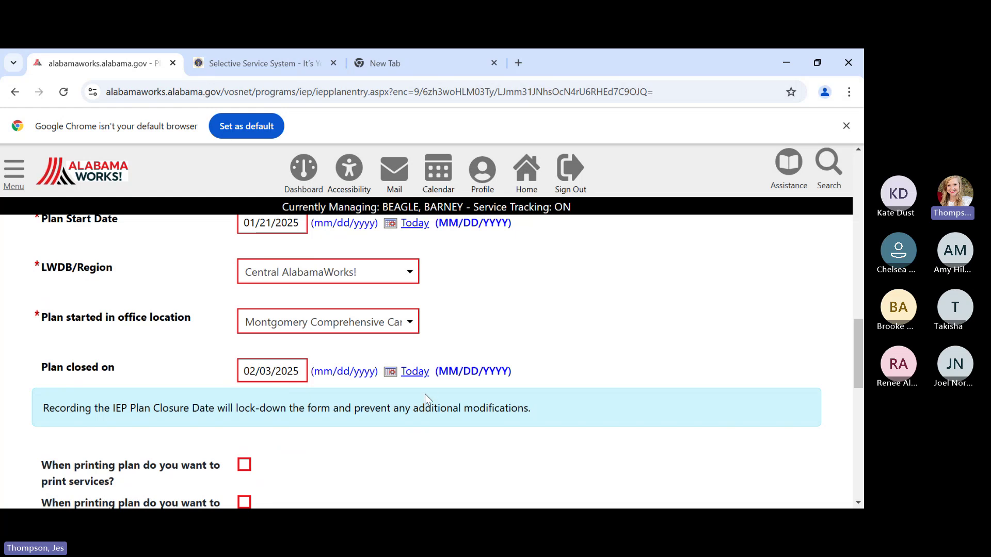
pyautogui.scroll(-1, 480, 405)
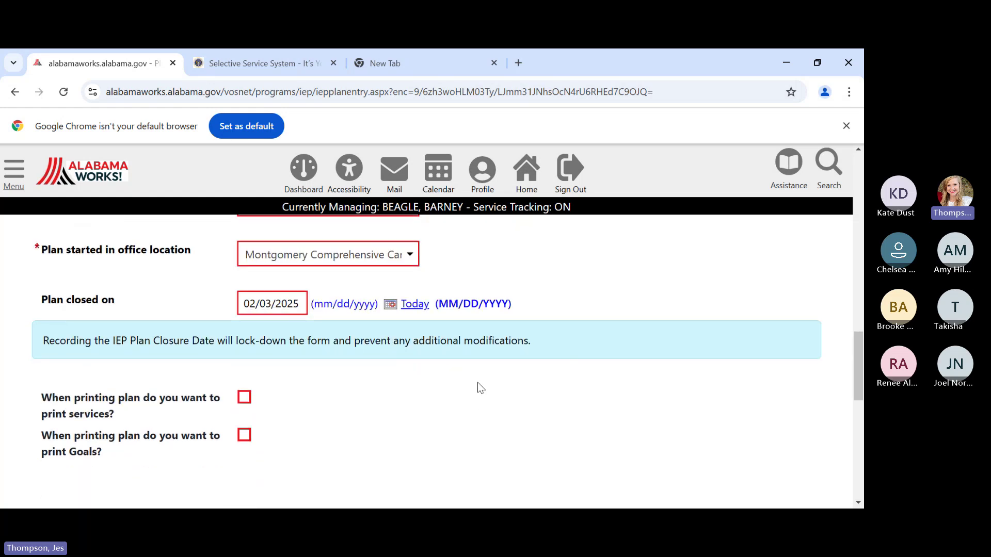
pyautogui.scroll(-5, 477, 382)
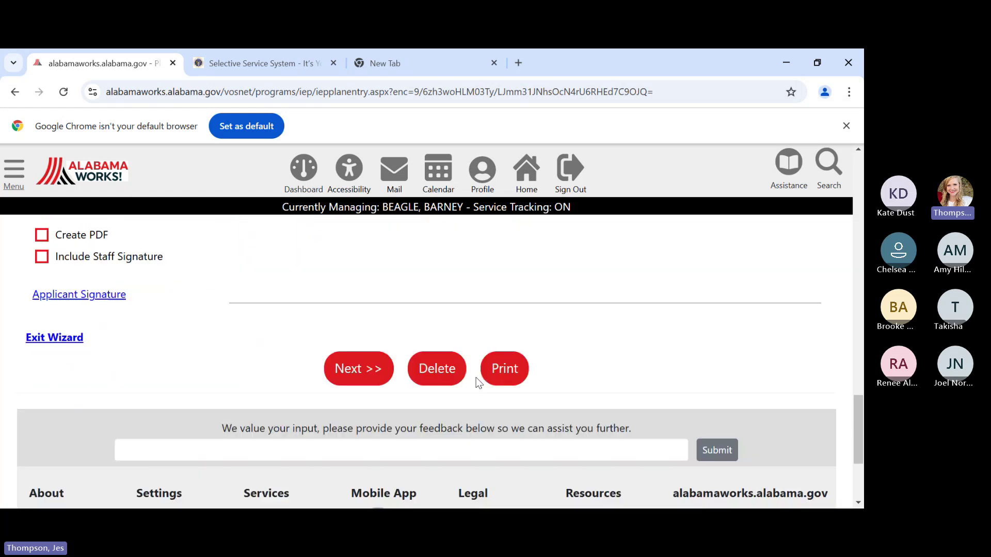
# - Advance past the Goals and Objectives pages to review the plan's Services list
pyautogui.click(359, 371)
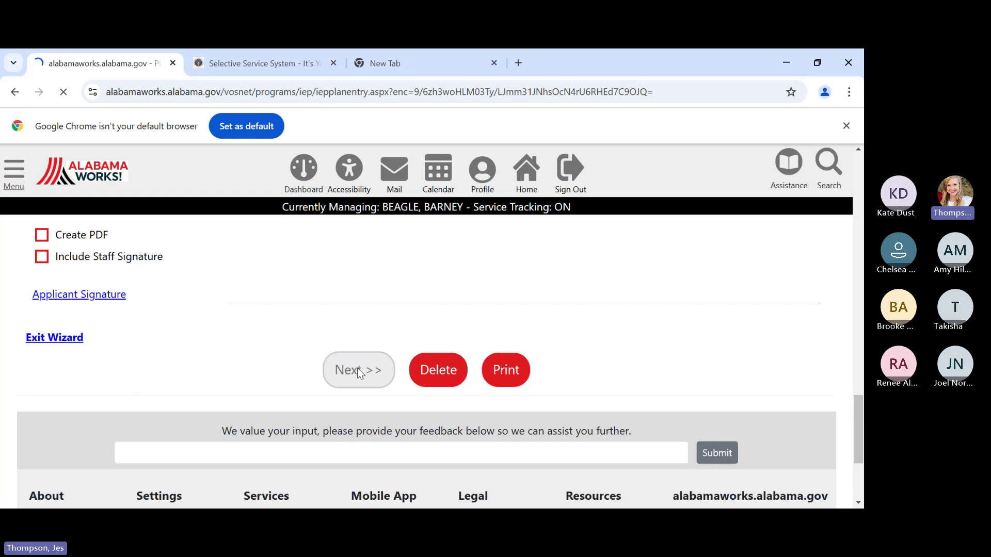
pyautogui.scroll(-8, 361, 374)
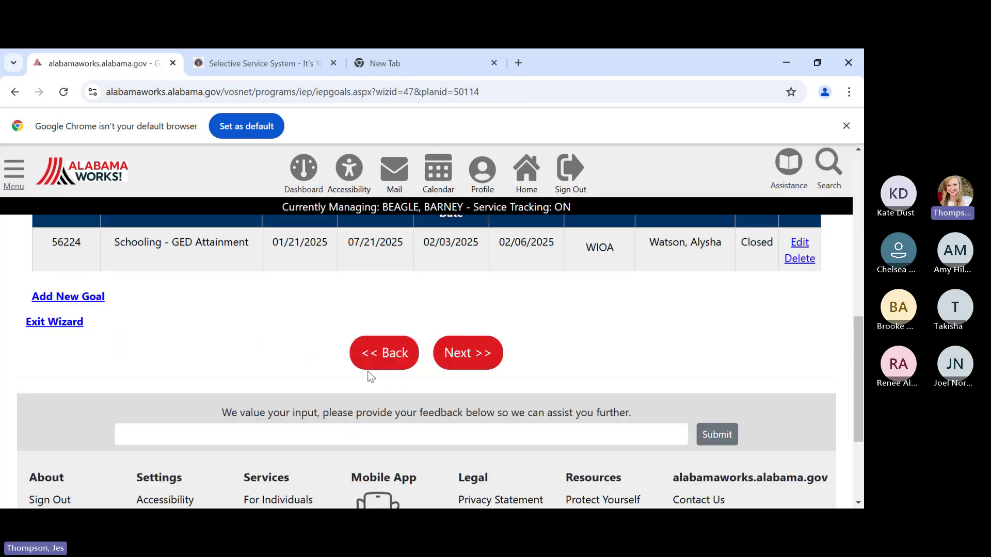
pyautogui.click(470, 350)
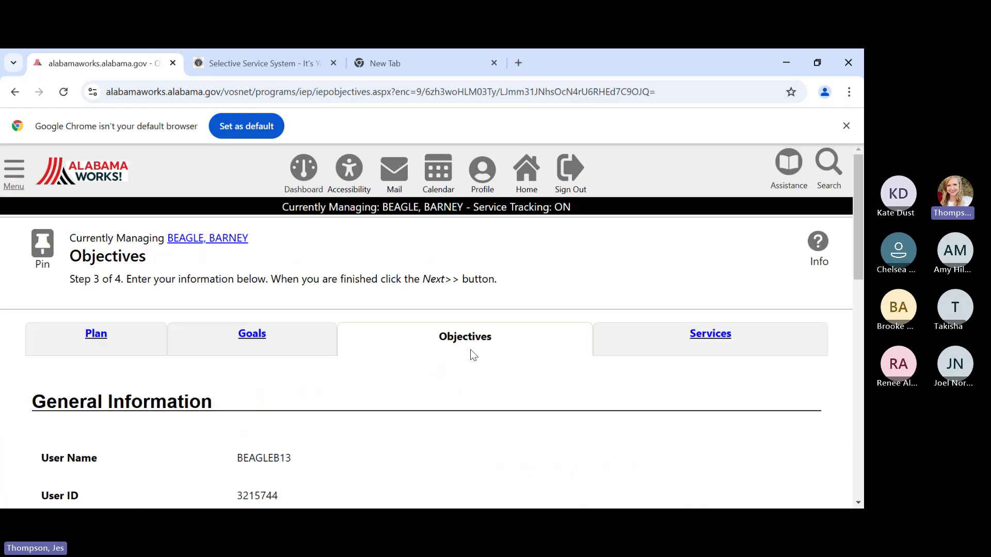
pyautogui.scroll(-5, 471, 354)
pyautogui.scroll(-5, 473, 355)
pyautogui.click(466, 294)
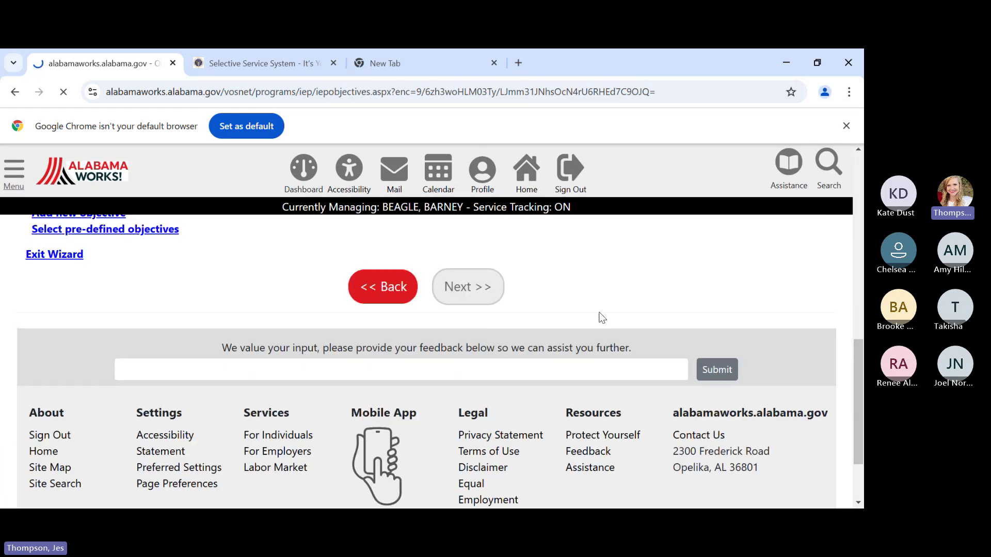
pyautogui.scroll(-5, 599, 313)
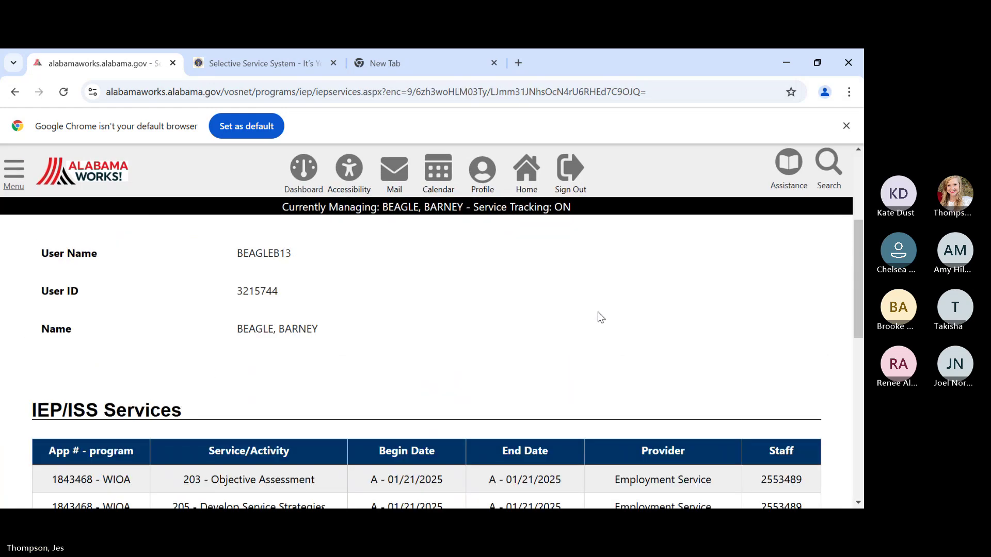
pyautogui.scroll(-3, 598, 315)
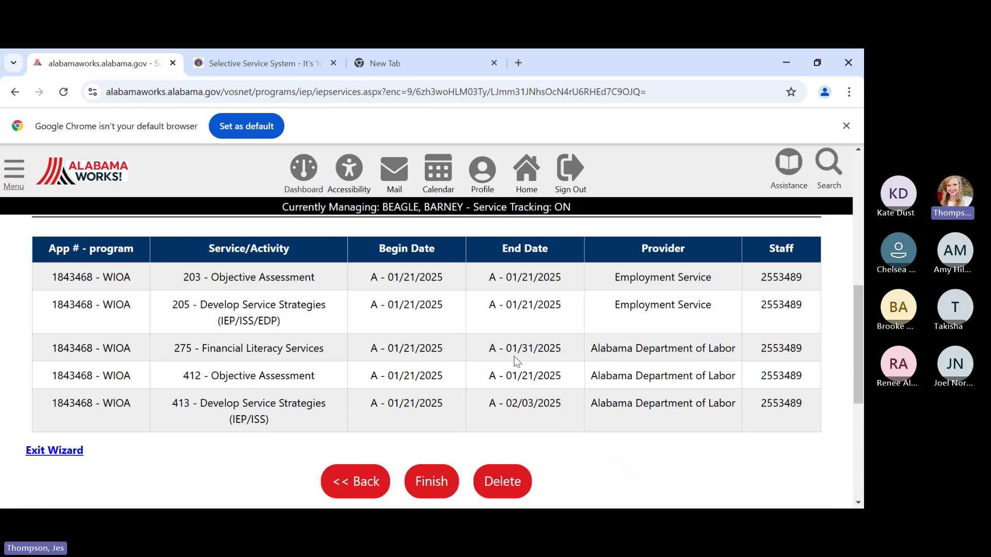
pyautogui.scroll(-1, 570, 346)
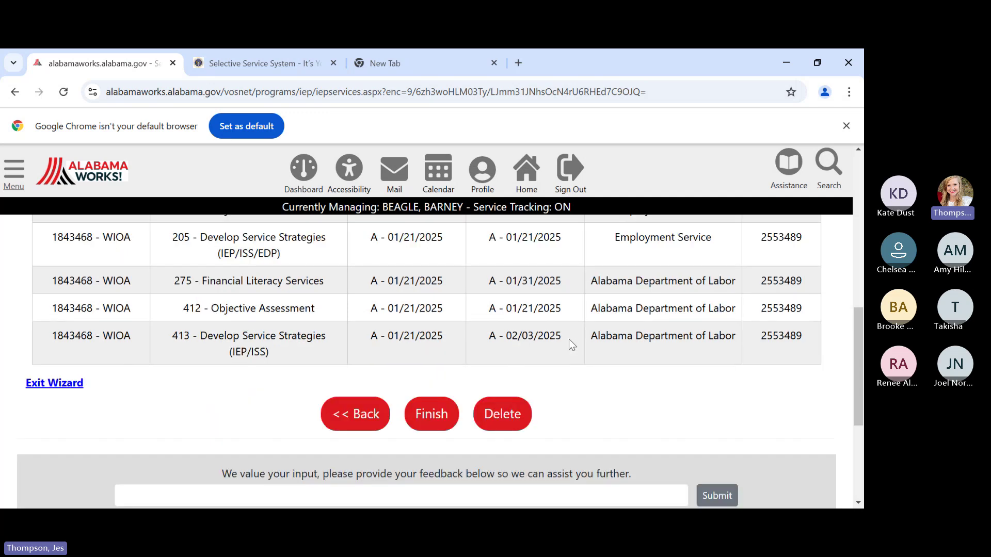
pyautogui.click(430, 411)
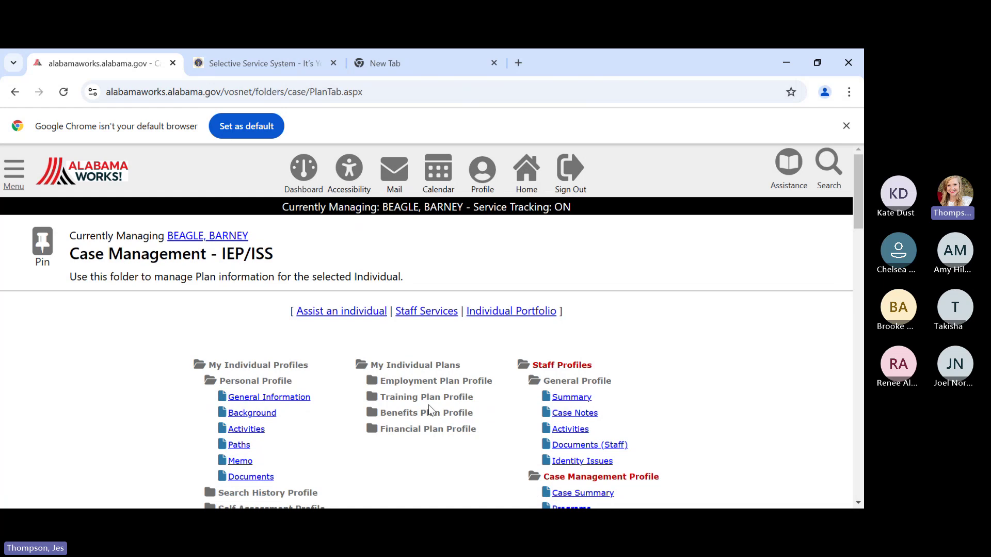
pyautogui.scroll(-15, 584, 285)
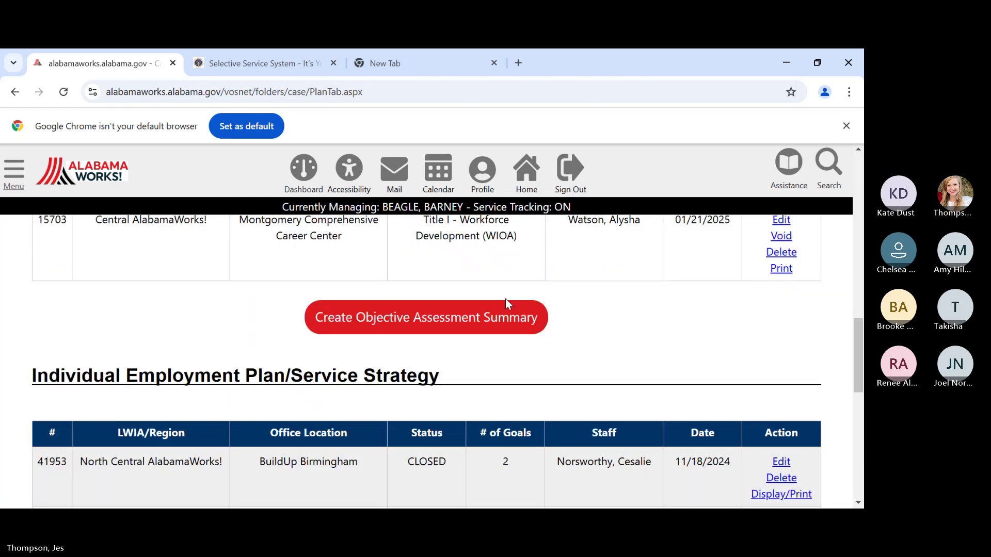
pyautogui.scroll(-3, 506, 298)
pyautogui.scroll(1, 511, 300)
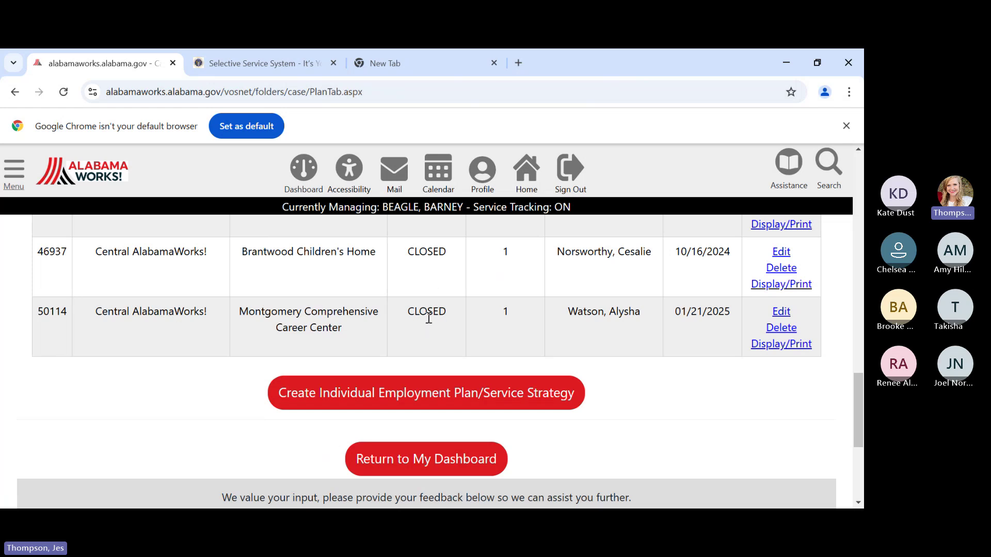
pyautogui.scroll(-1, 593, 387)
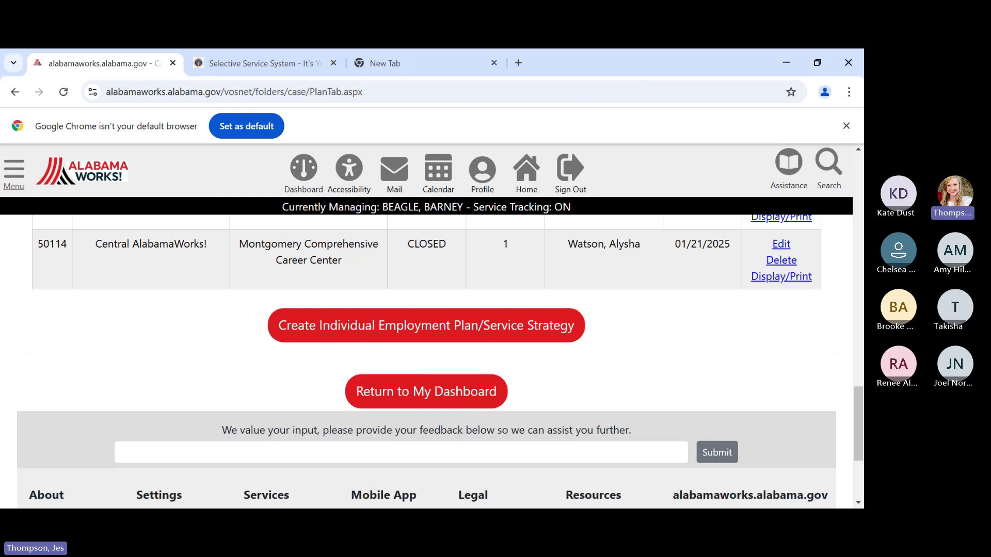
pyautogui.click(688, 452)
pyautogui.scroll(15, 688, 441)
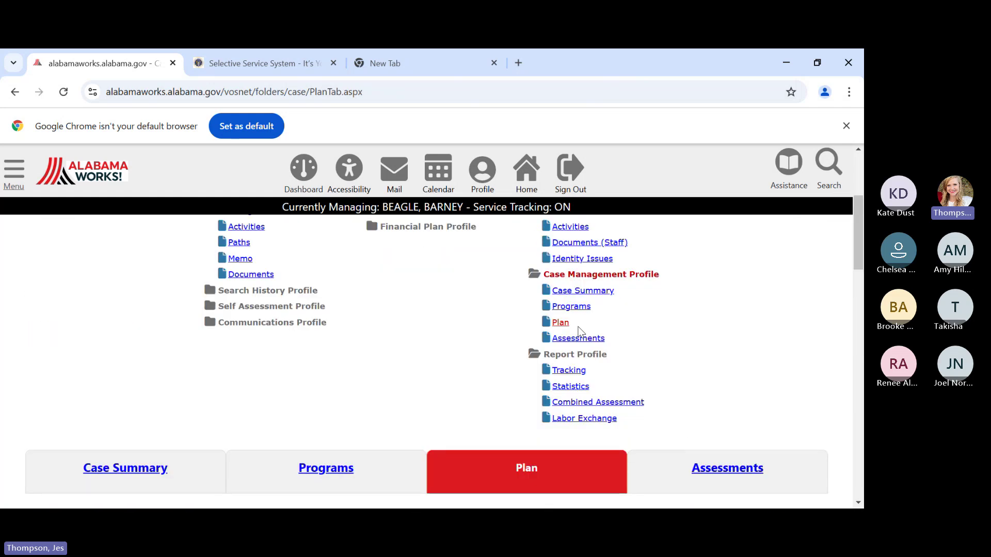
# - On the participant's WIOA program record, expand the Closure panel to reveal Create Closure
pyautogui.click(572, 308)
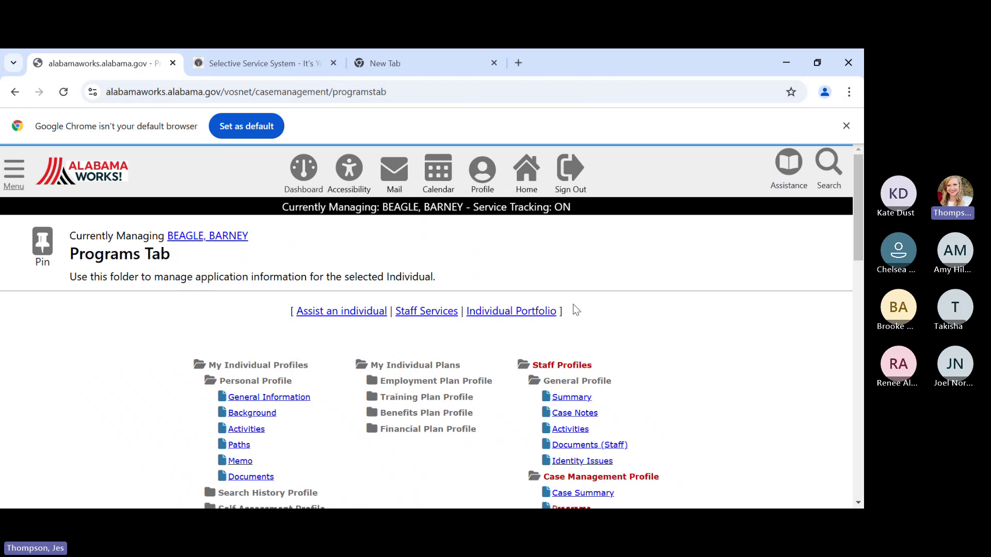
pyautogui.scroll(-3, 367, 441)
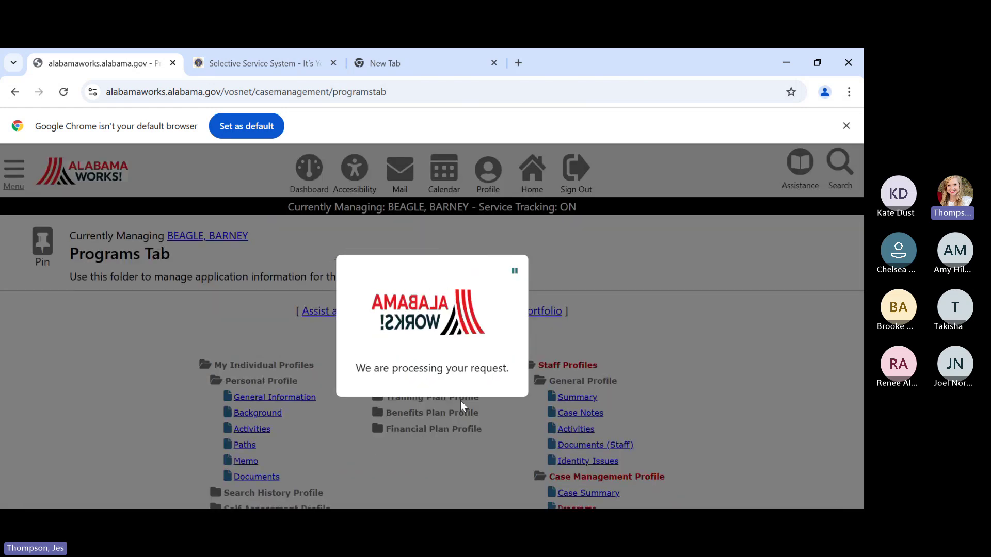
pyautogui.scroll(-15, 461, 401)
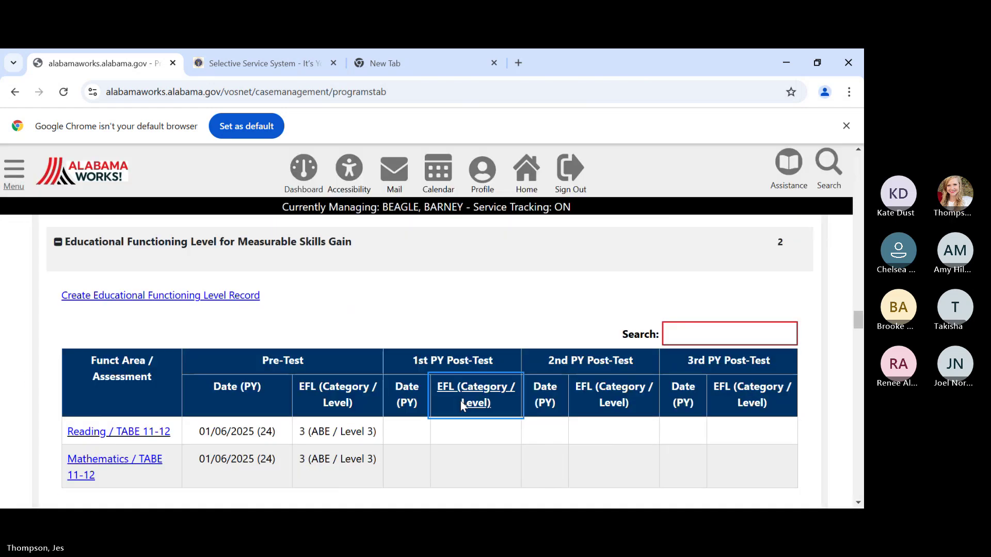
pyautogui.scroll(-3, 460, 402)
pyautogui.scroll(5, 462, 403)
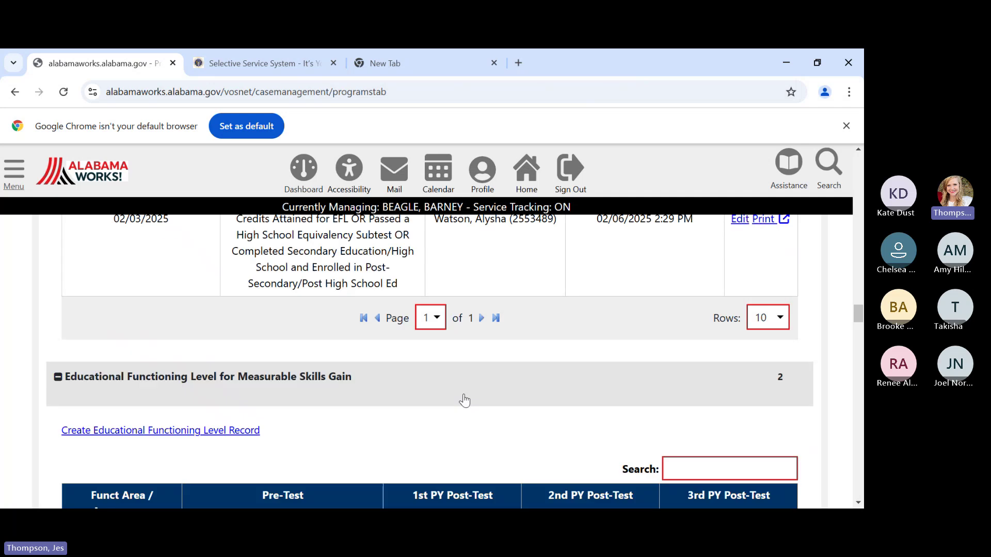
pyautogui.scroll(12, 464, 400)
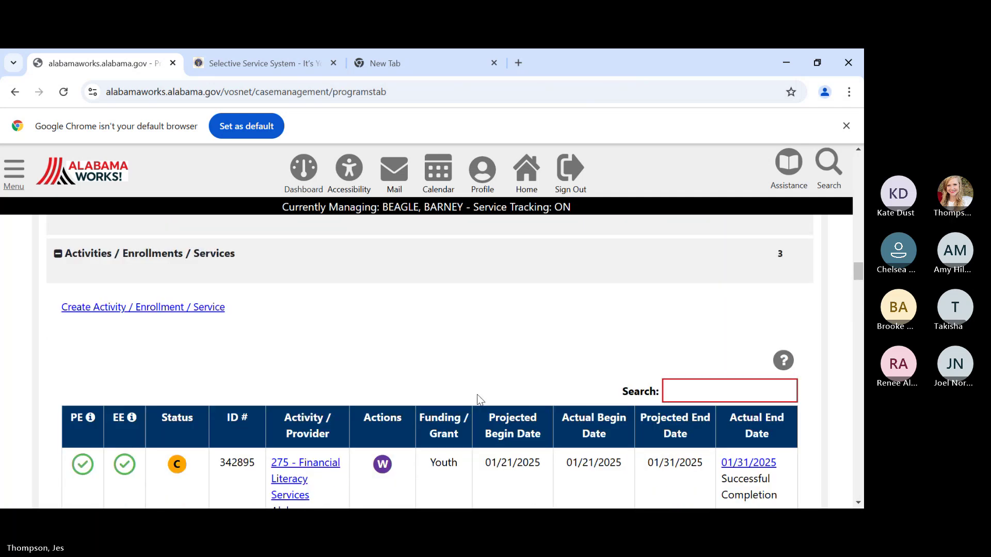
pyautogui.scroll(10, 479, 392)
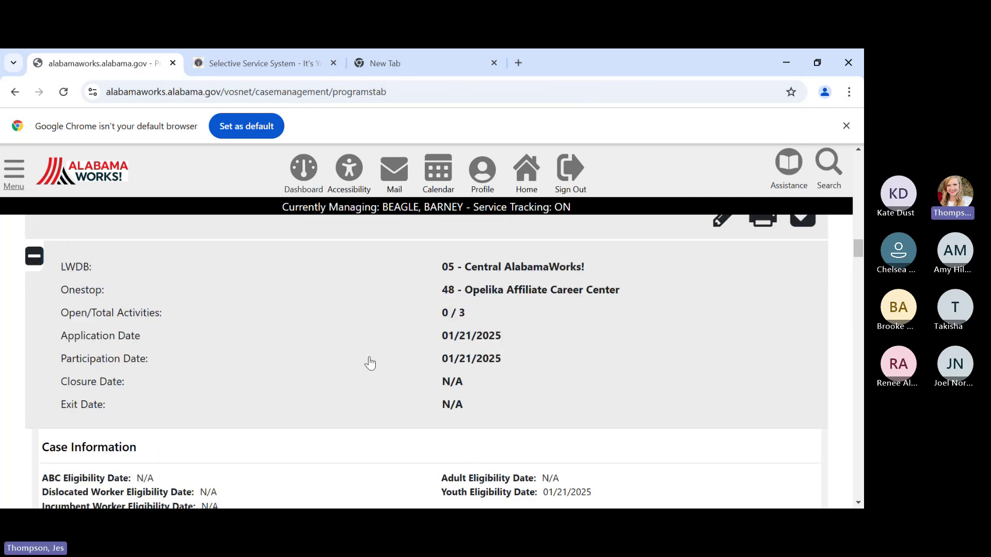
pyautogui.scroll(3, 350, 369)
pyautogui.scroll(-8, 385, 431)
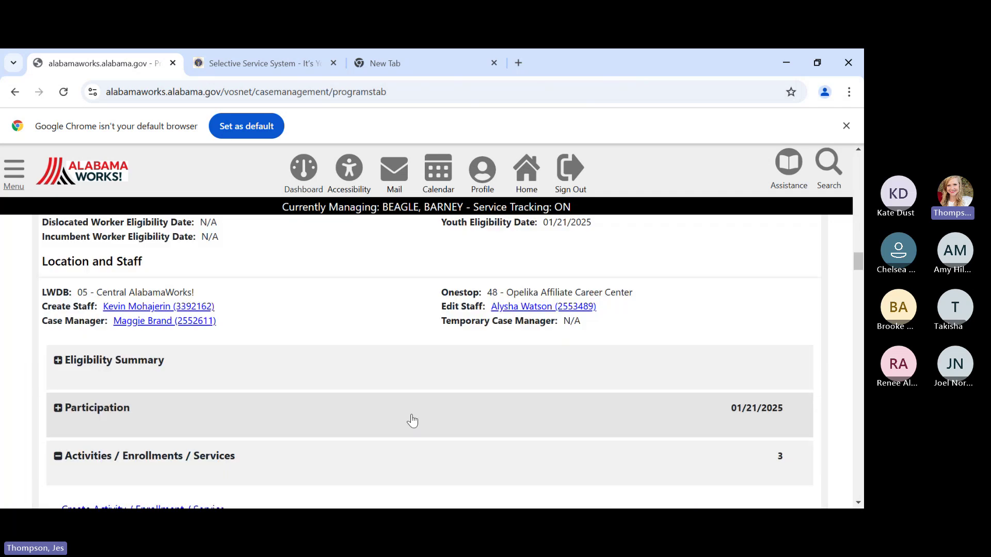
pyautogui.scroll(-10, 412, 421)
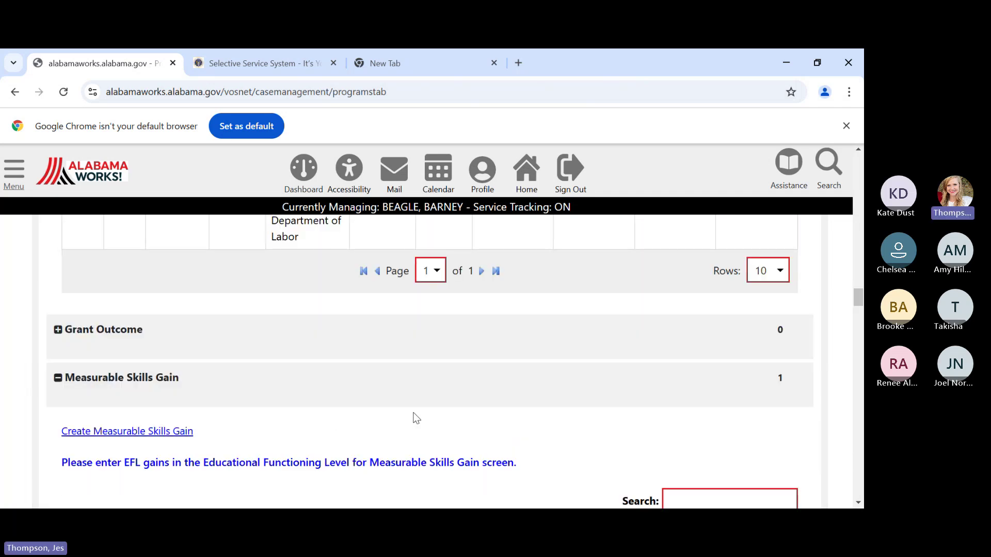
pyautogui.scroll(-10, 416, 418)
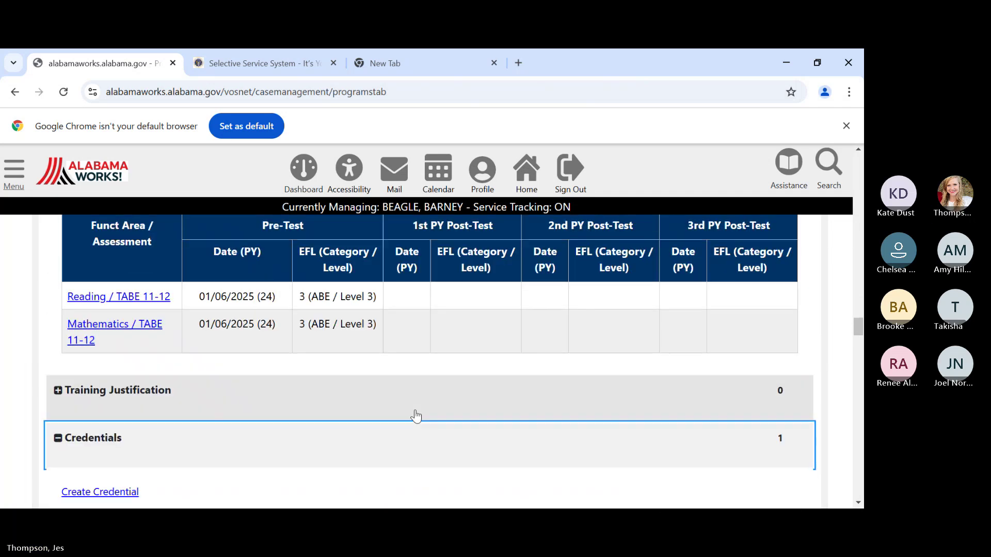
pyautogui.scroll(-8, 415, 415)
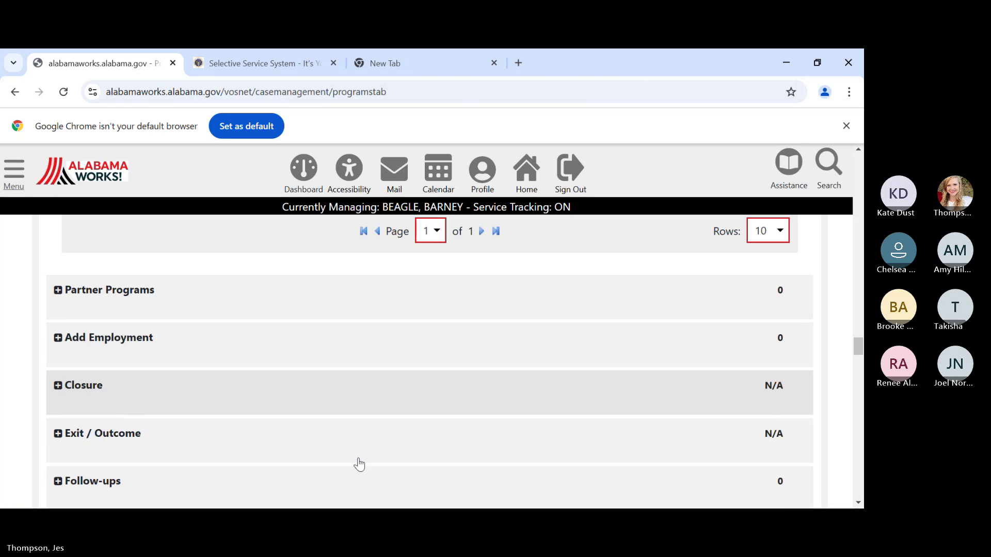
pyautogui.scroll(-1, 314, 388)
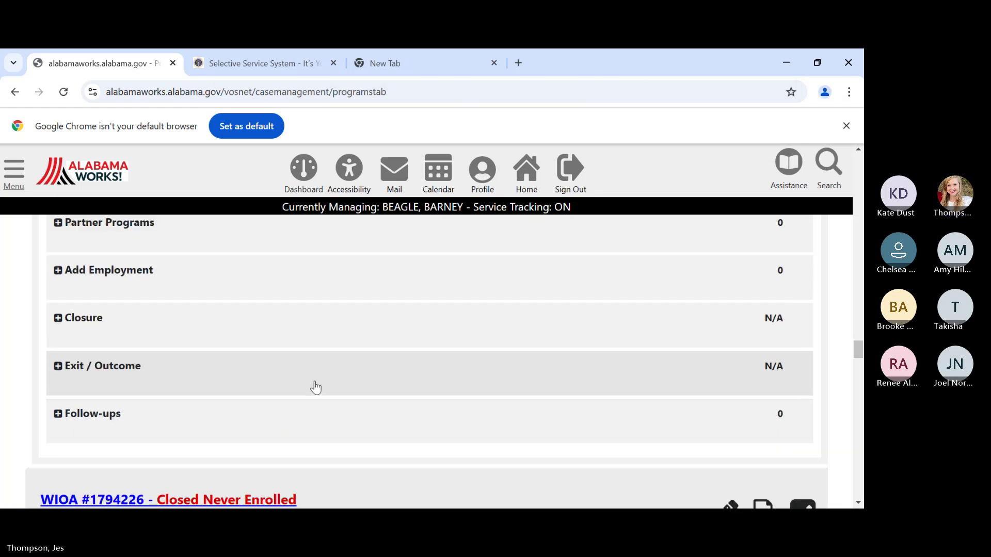
pyautogui.click(325, 318)
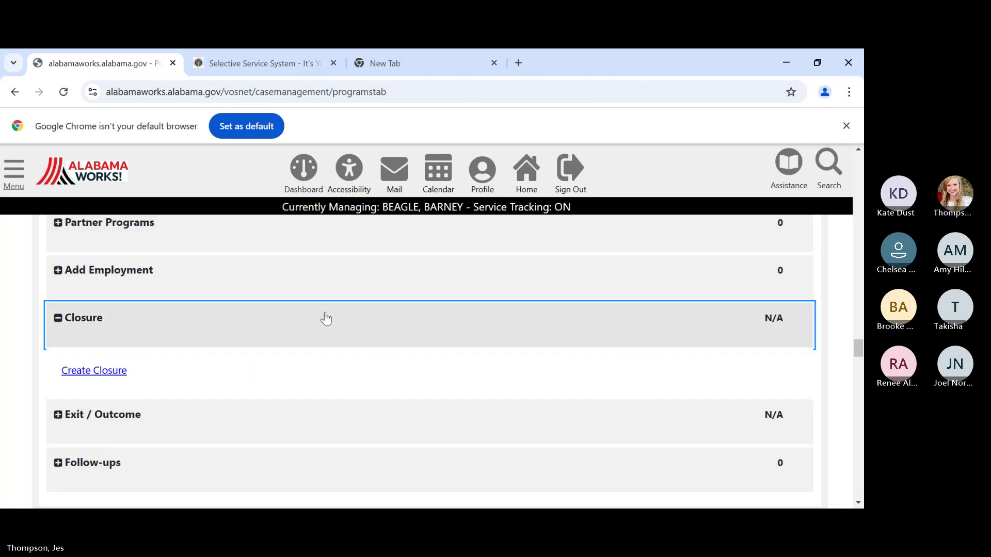
# - Create a new closure with Accountability Closure/Exit Status 'Neither condition applies'
pyautogui.click(91, 373)
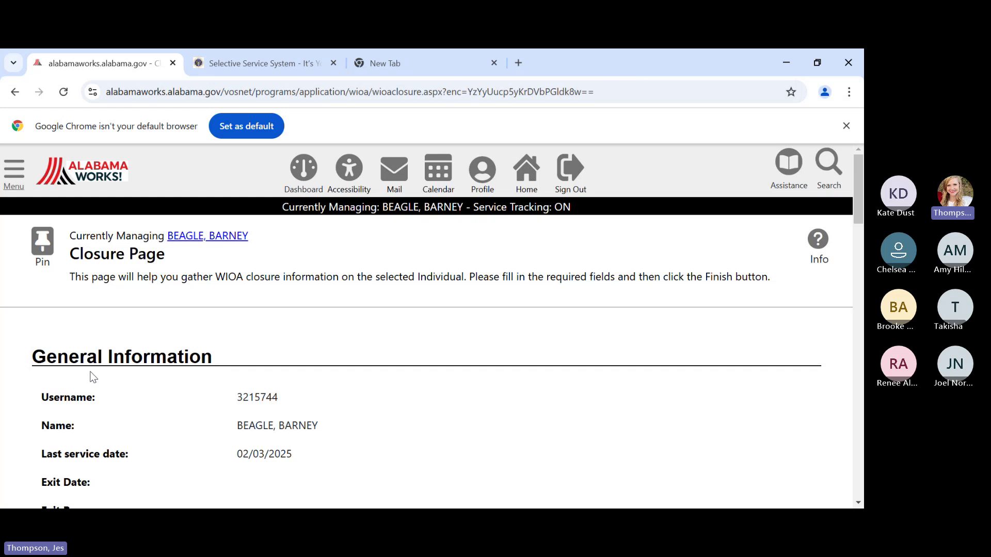
pyautogui.scroll(-4, 95, 377)
pyautogui.scroll(-1, 132, 374)
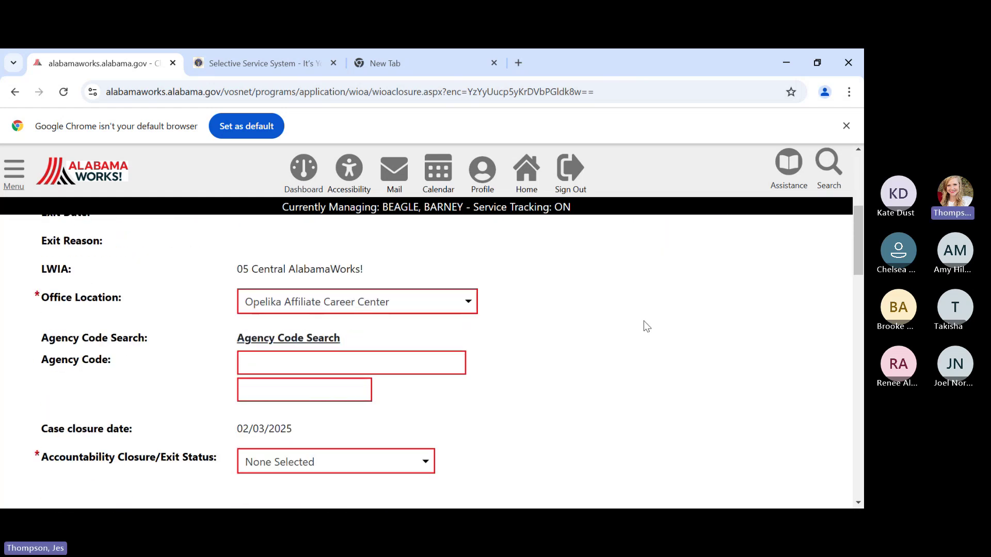
pyautogui.scroll(-1, 640, 317)
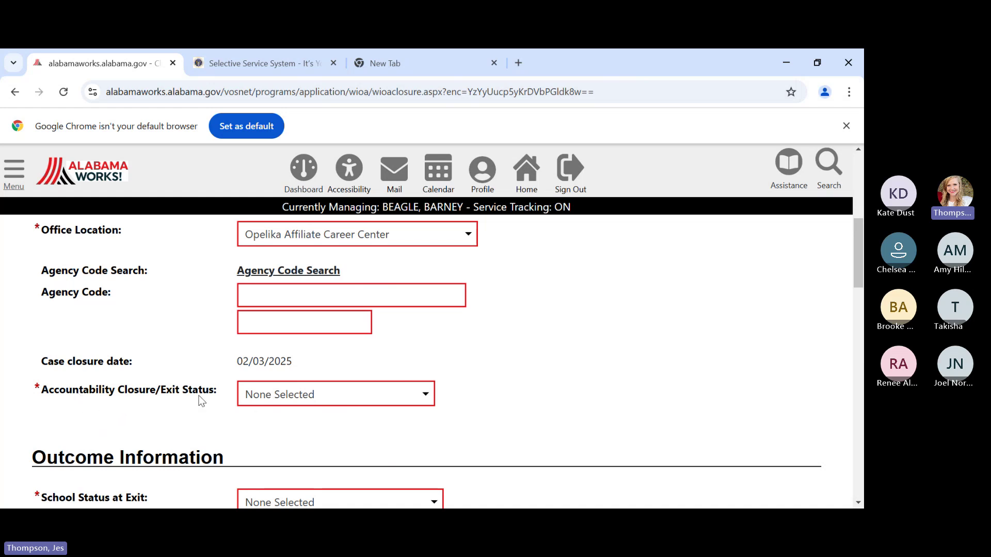
pyautogui.click(324, 398)
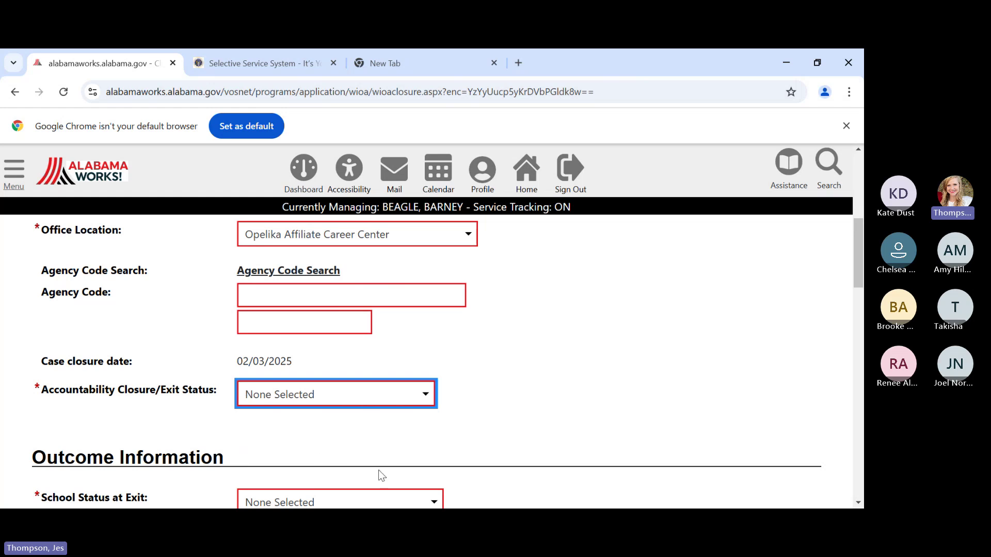
pyautogui.press('Down')
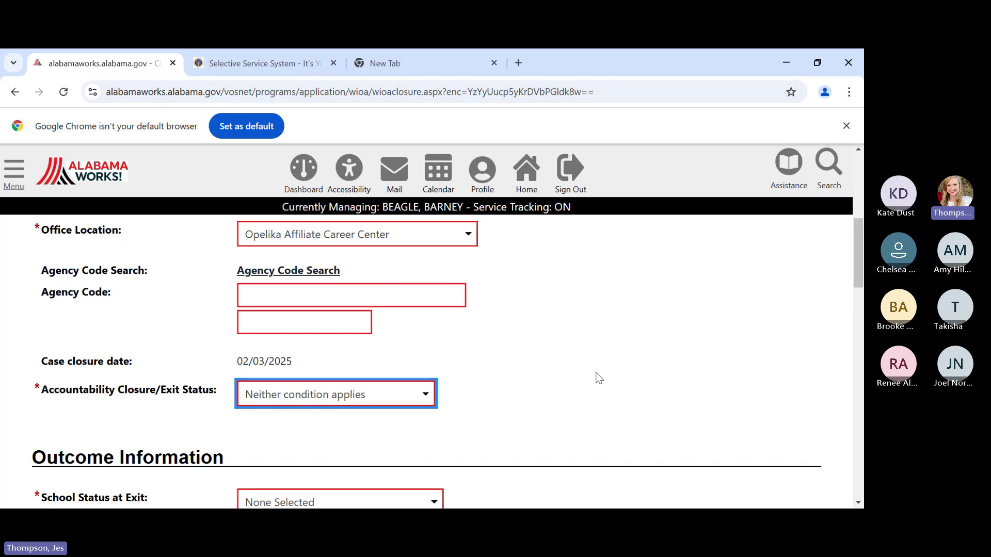
pyautogui.scroll(-3, 578, 374)
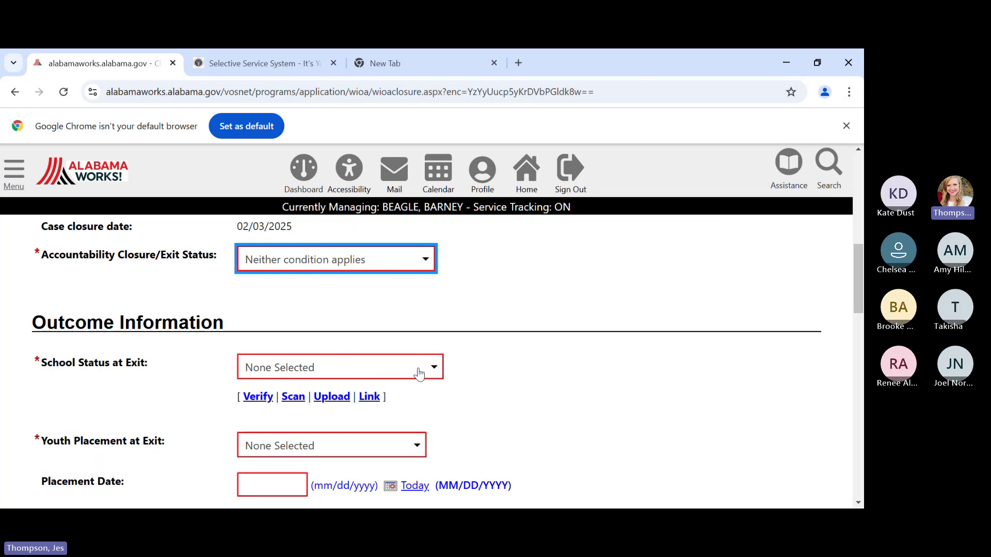
# - Set School Status at Exit to 'Not attending school, H.S. Graduate', verified by school records
pyautogui.press('Tab')
pyautogui.scroll(-1, 528, 372)
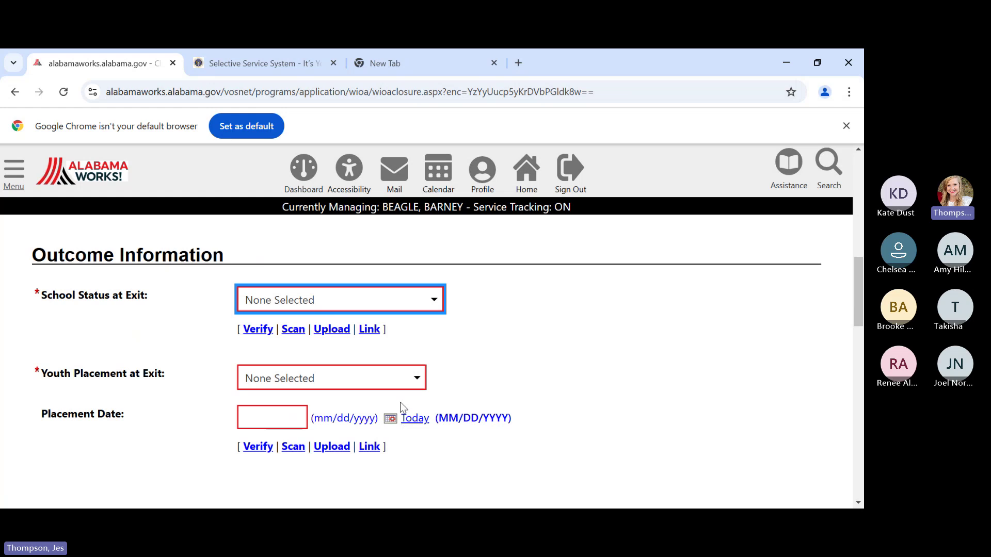
pyautogui.press('Down')
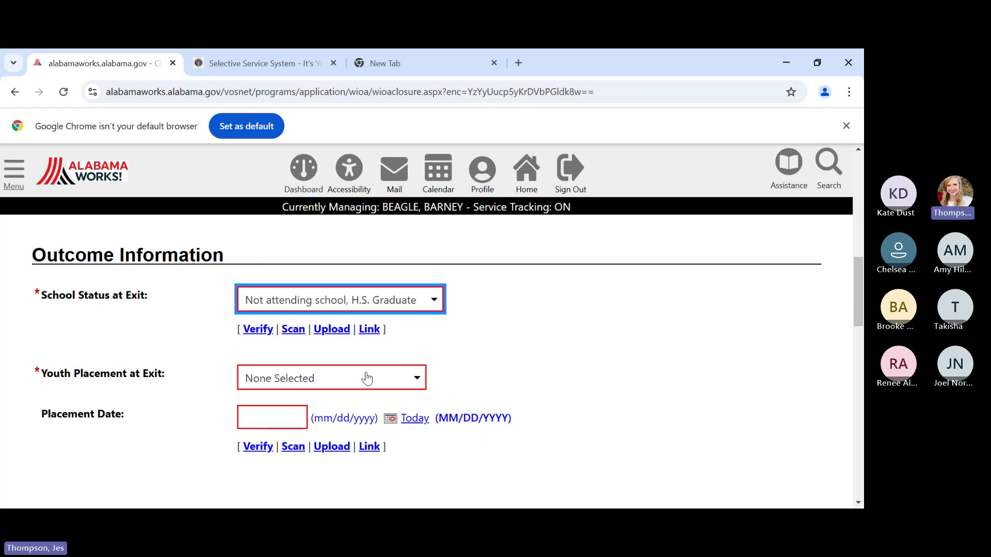
pyautogui.click(256, 332)
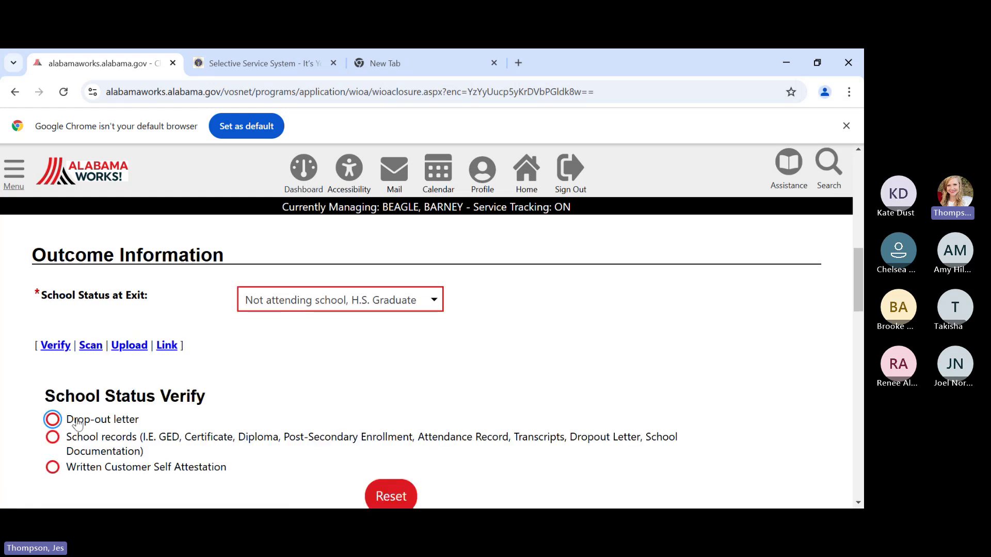
pyautogui.click(52, 437)
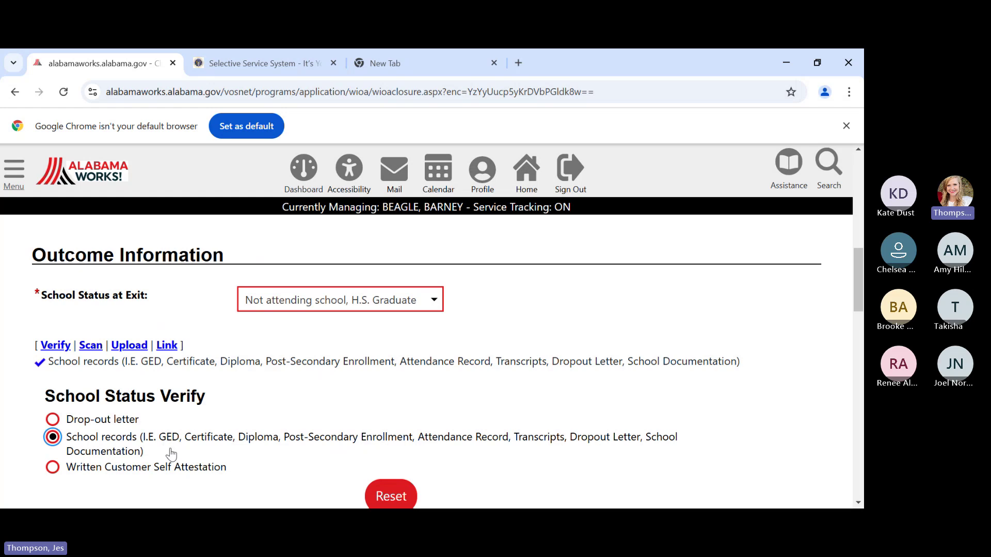
pyautogui.scroll(-3, 404, 381)
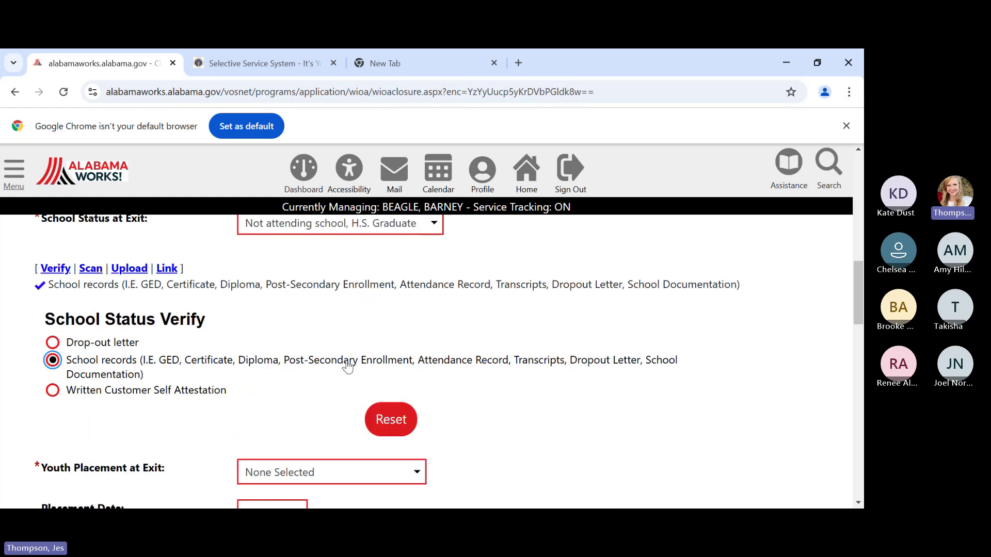
pyautogui.scroll(-1, 264, 359)
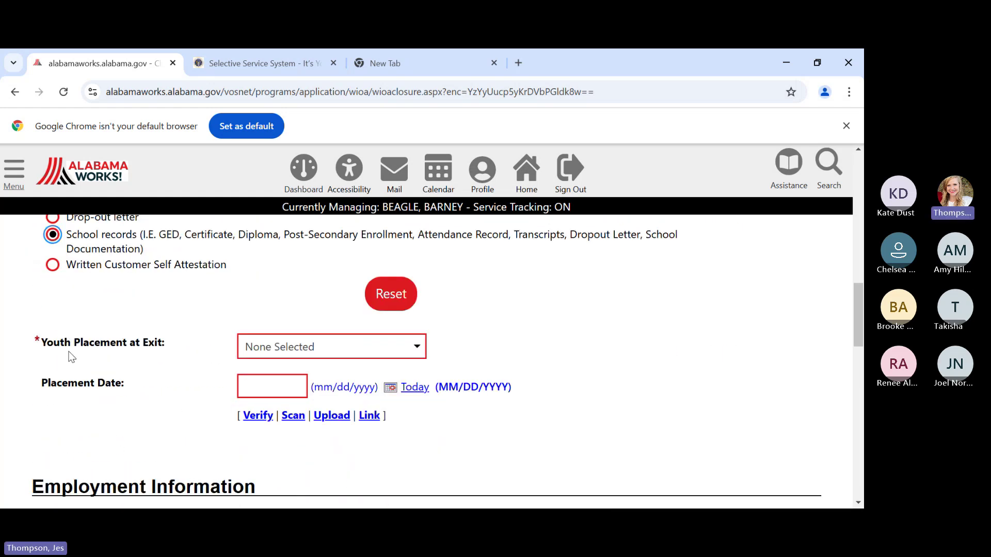
# - Choose 'None of the above' for Youth Placement at Exit
pyautogui.click(316, 348)
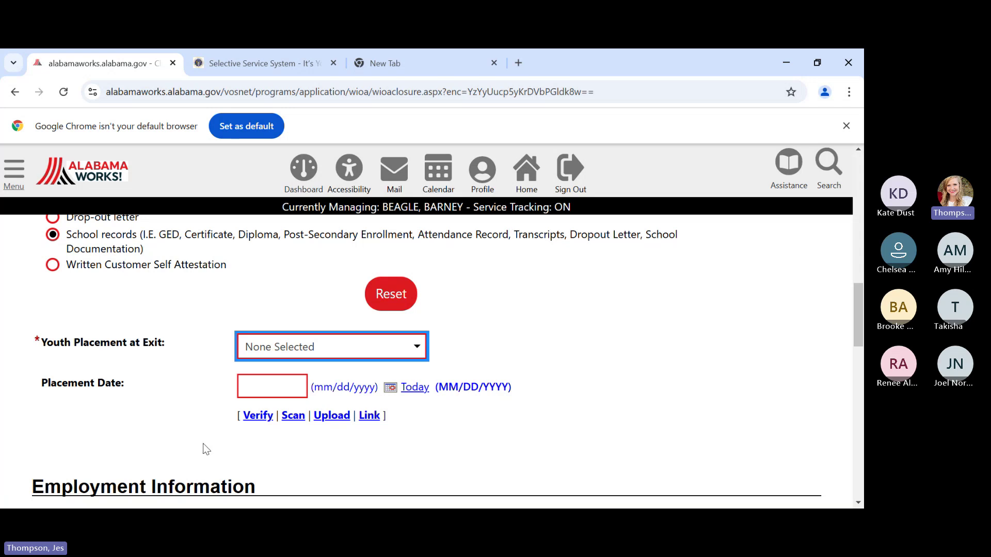
pyautogui.click(277, 474)
# - Set Entered Employment under Employment Information to No
pyautogui.scroll(-4, 310, 450)
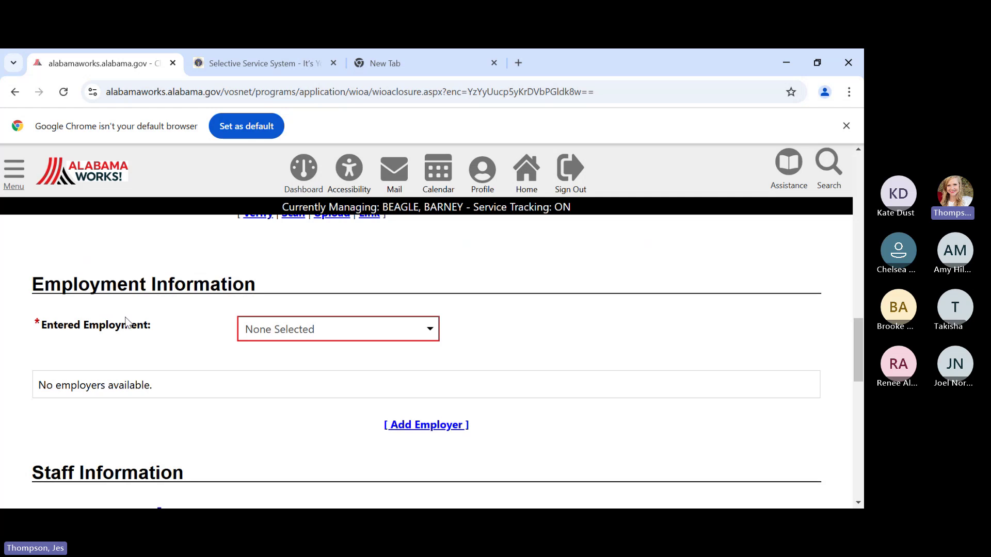
pyautogui.click(276, 328)
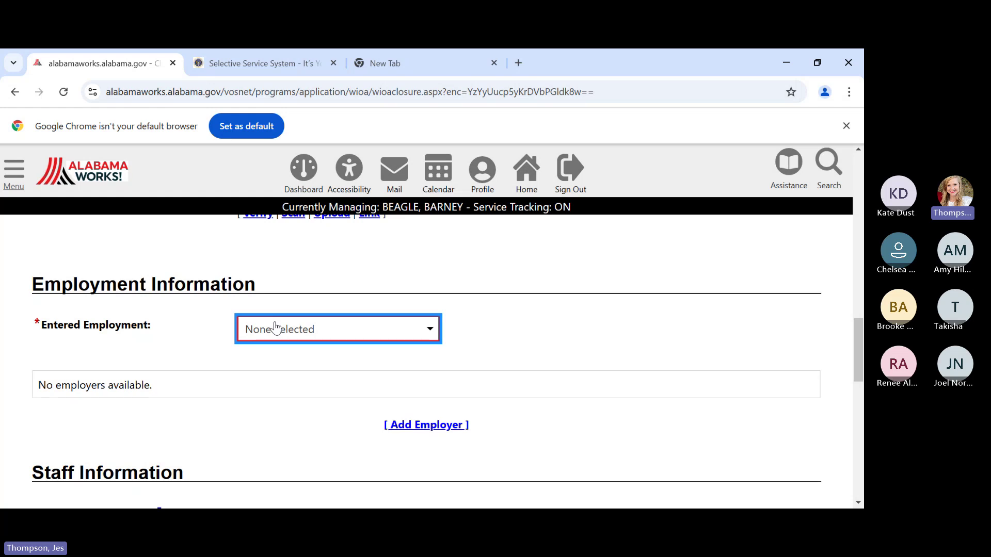
pyautogui.click(264, 427)
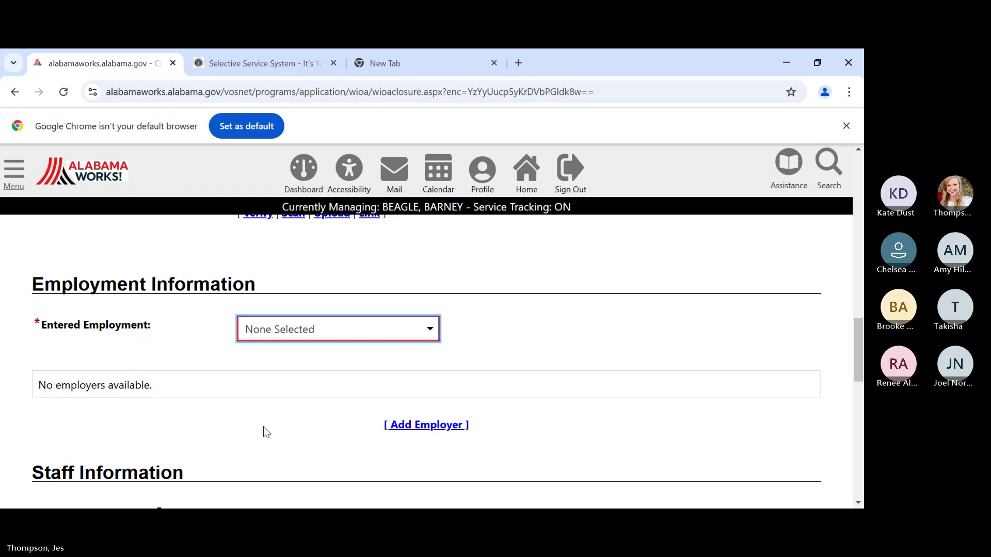
pyautogui.click(283, 347)
pyautogui.click(253, 413)
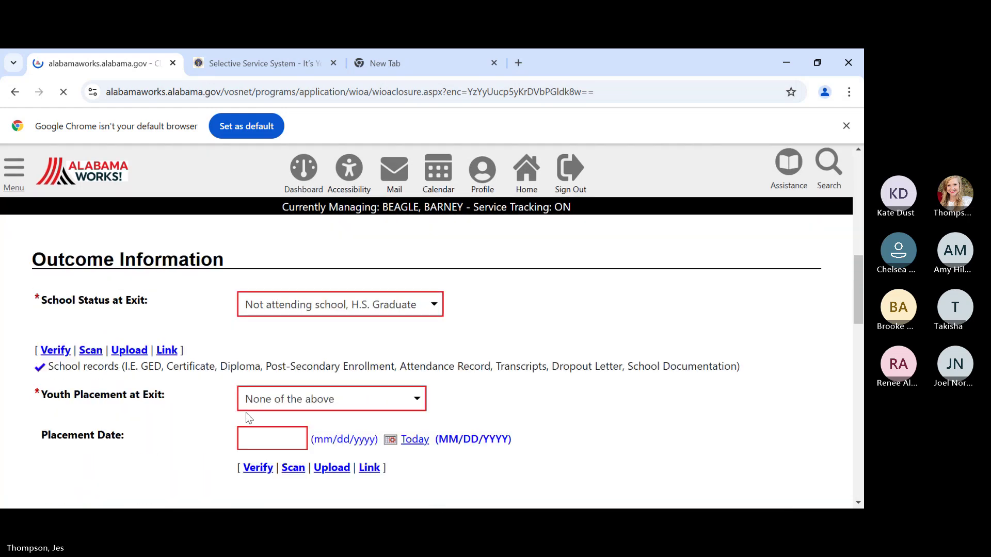
pyautogui.scroll(-8, 246, 413)
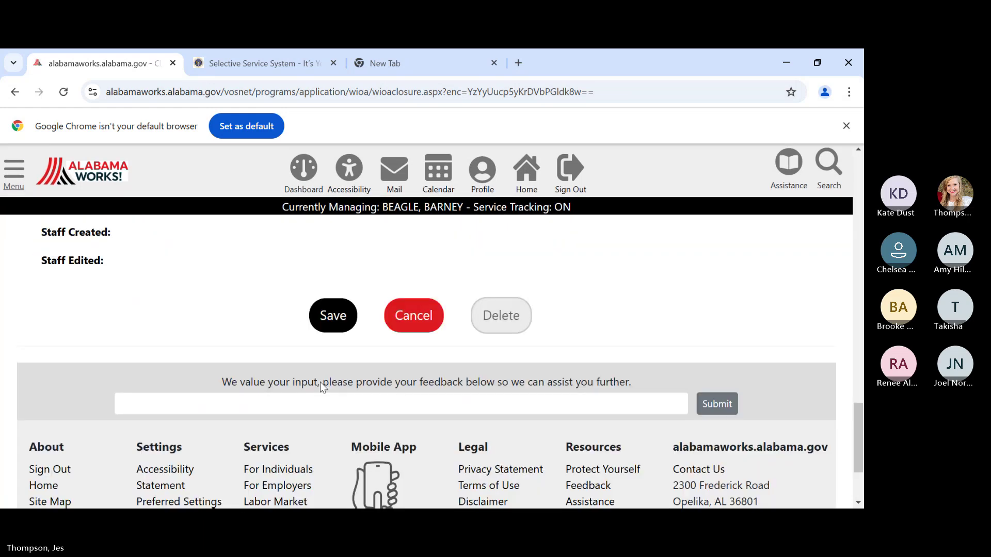
# - Save the WIOA closure with closure date 02/03/2025
pyautogui.click(327, 279)
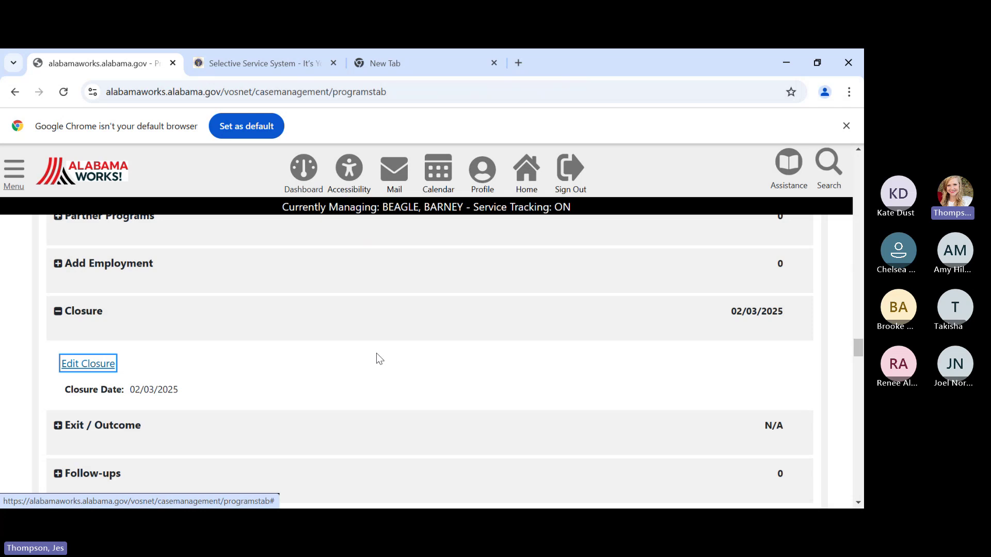
pyautogui.scroll(-1, 384, 351)
pyautogui.scroll(-1, 382, 352)
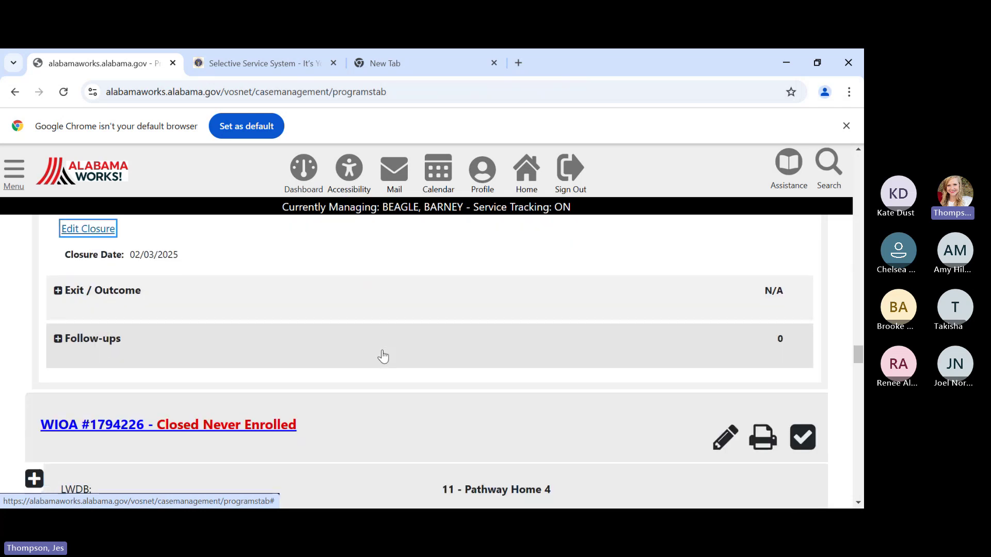
pyautogui.scroll(1, 382, 354)
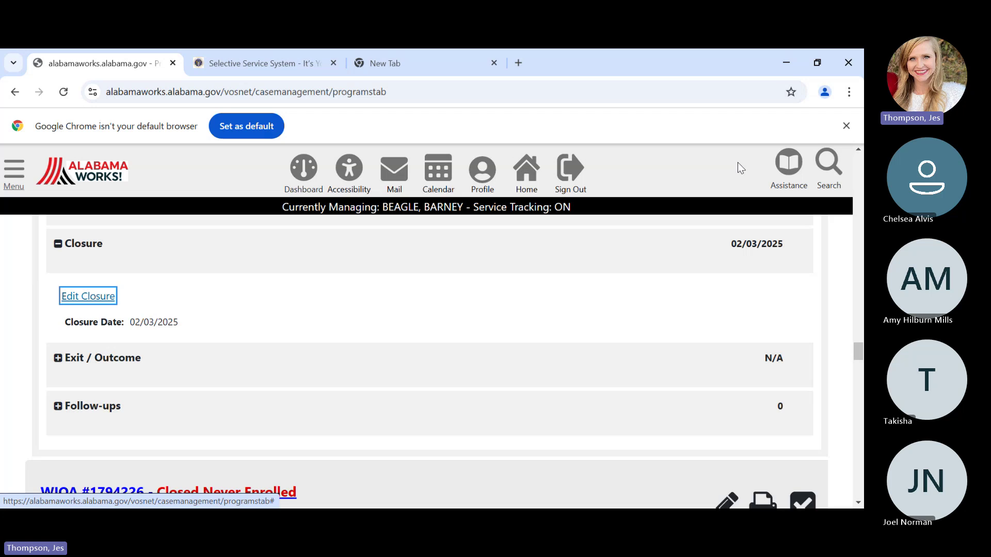
# - Go to Other Staff Services > Staff Online Resources and scroll through its form and guide links
pyautogui.click(8, 173)
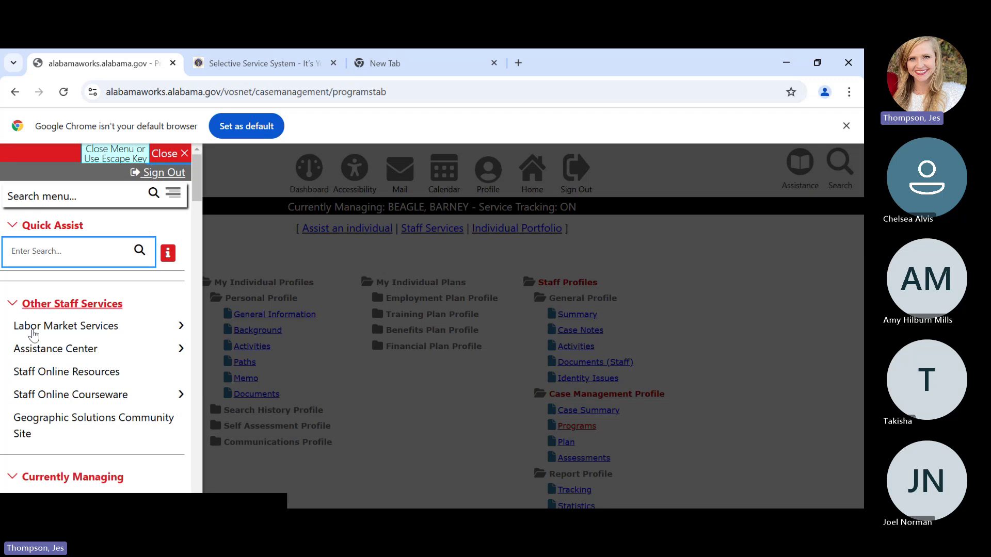
pyautogui.click(73, 374)
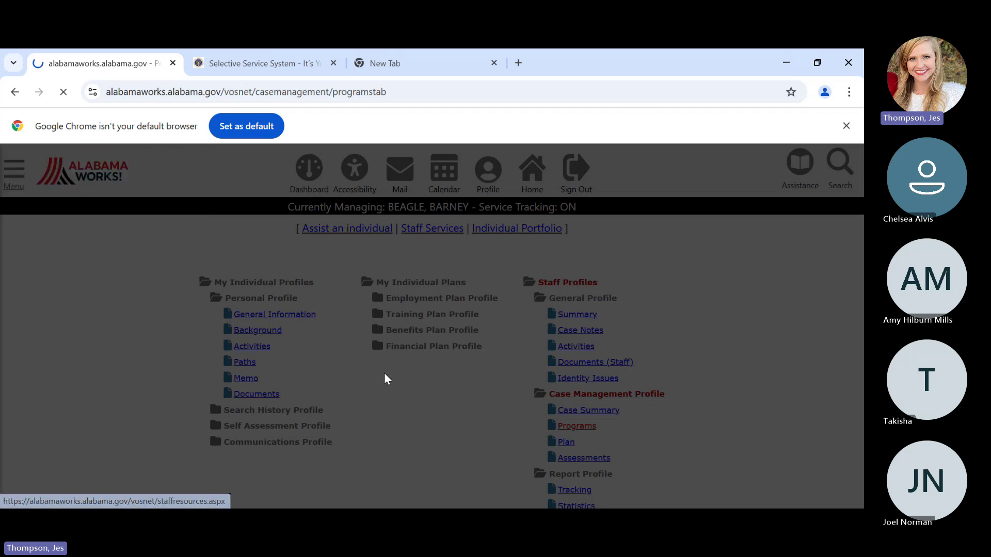
pyautogui.scroll(-20, 504, 383)
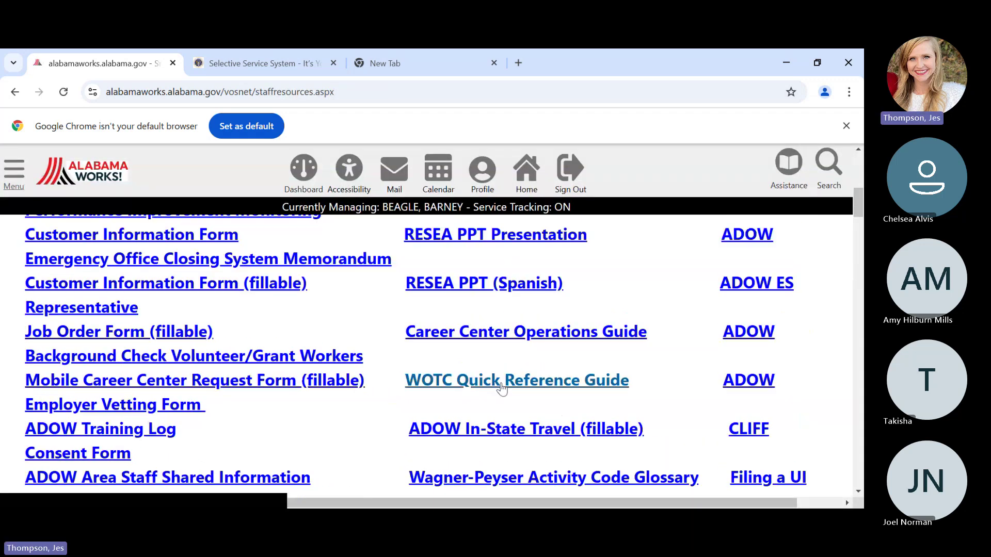
pyautogui.scroll(-5, 501, 388)
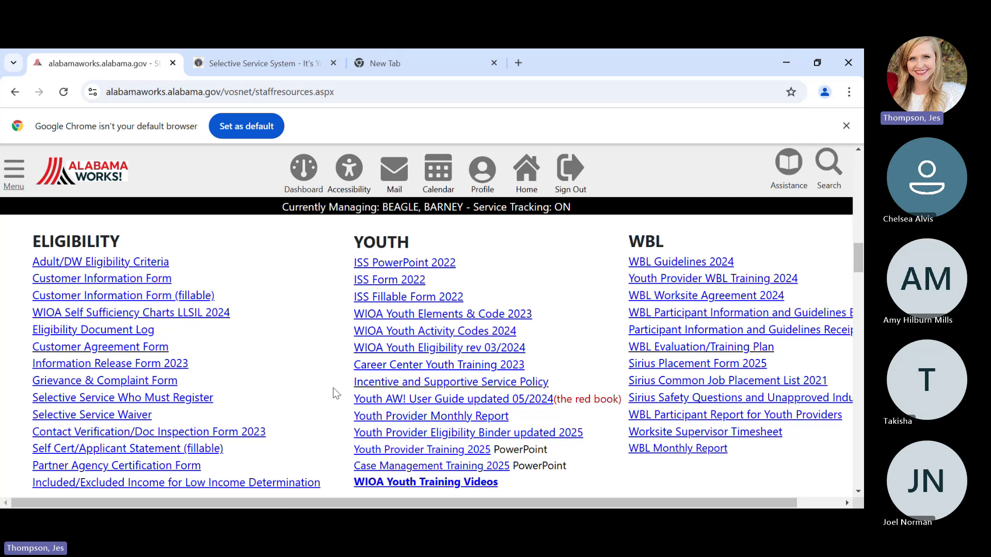
pyautogui.scroll(-4, 333, 388)
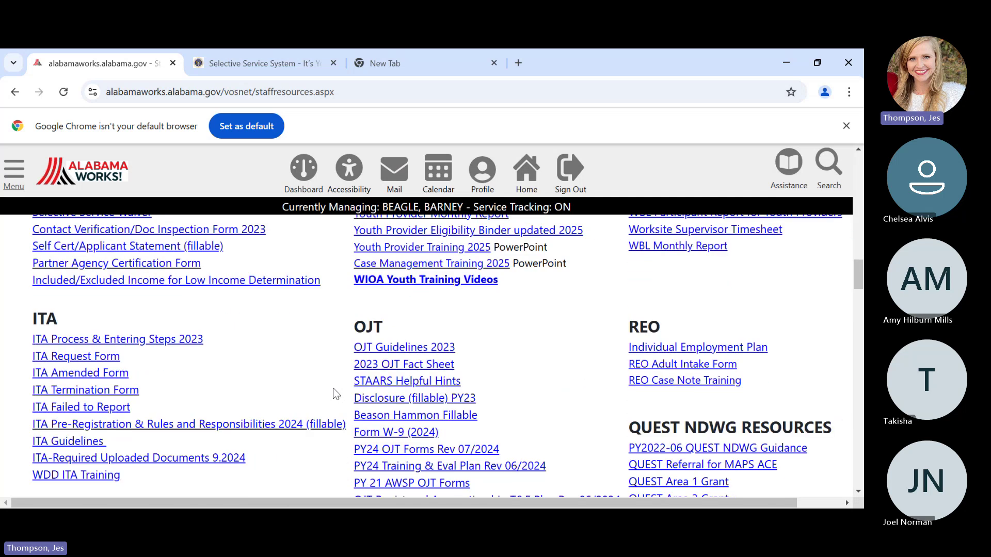
pyautogui.scroll(3, 333, 388)
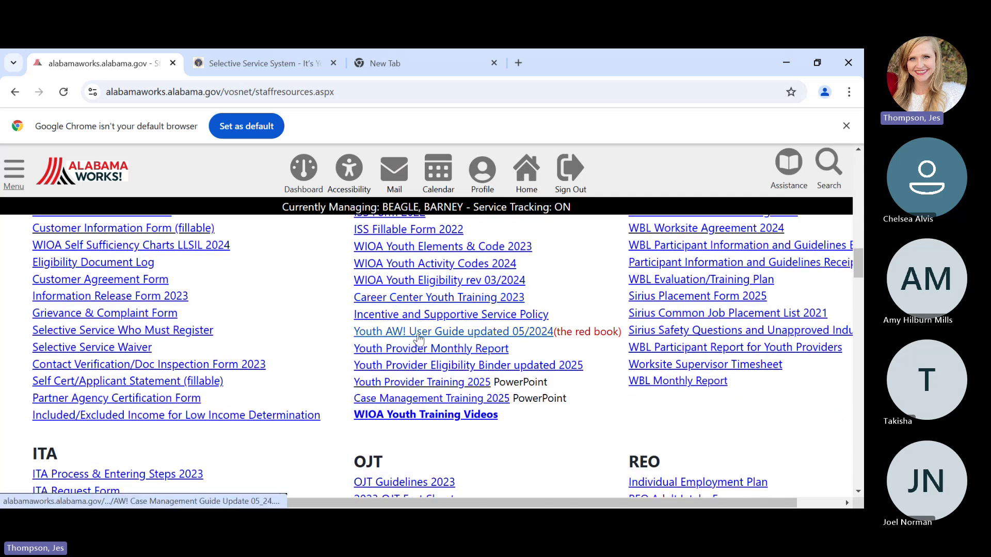
# - Open the Youth AW! User Guide updated 05/2024 PDF and page through pages 1–3
pyautogui.click(420, 332)
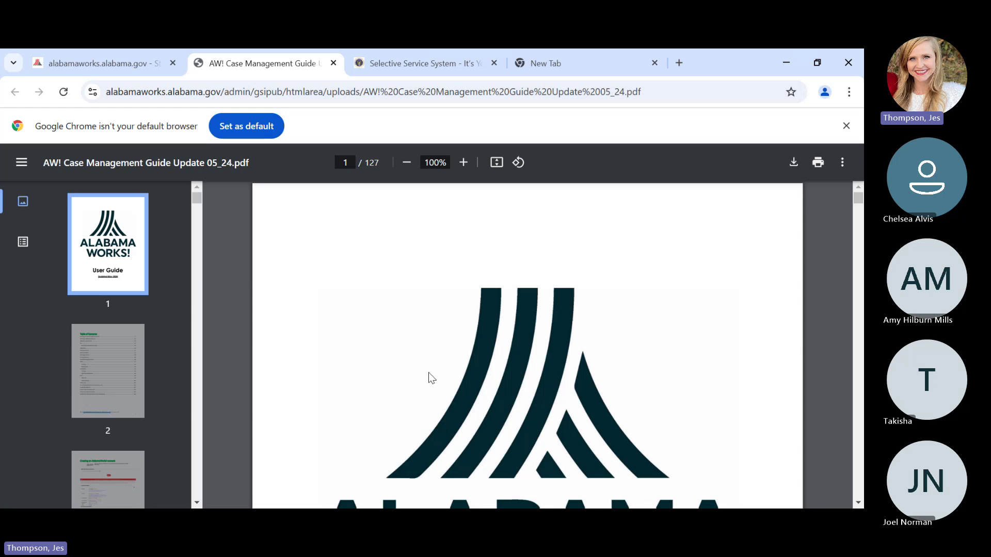
pyautogui.scroll(-7, 430, 378)
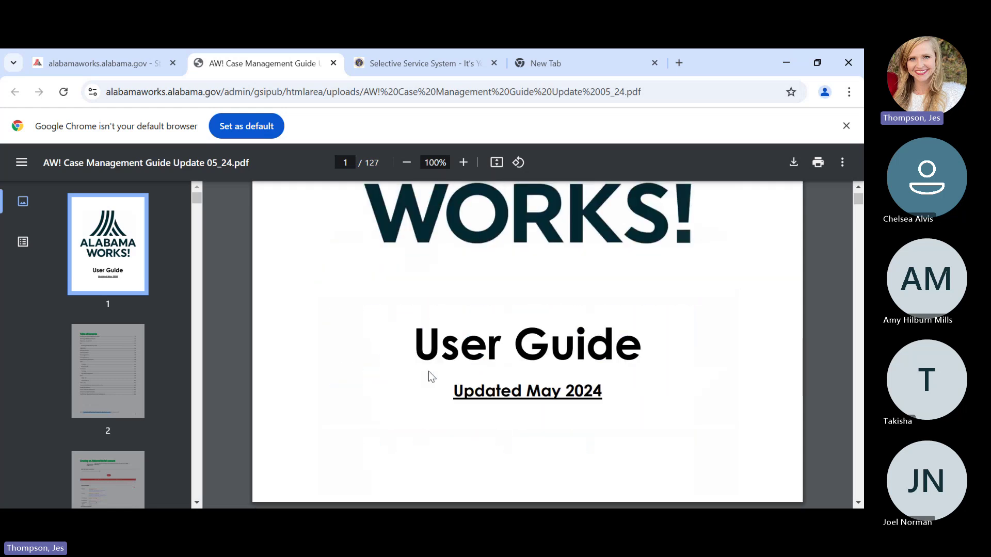
pyautogui.scroll(-15, 428, 371)
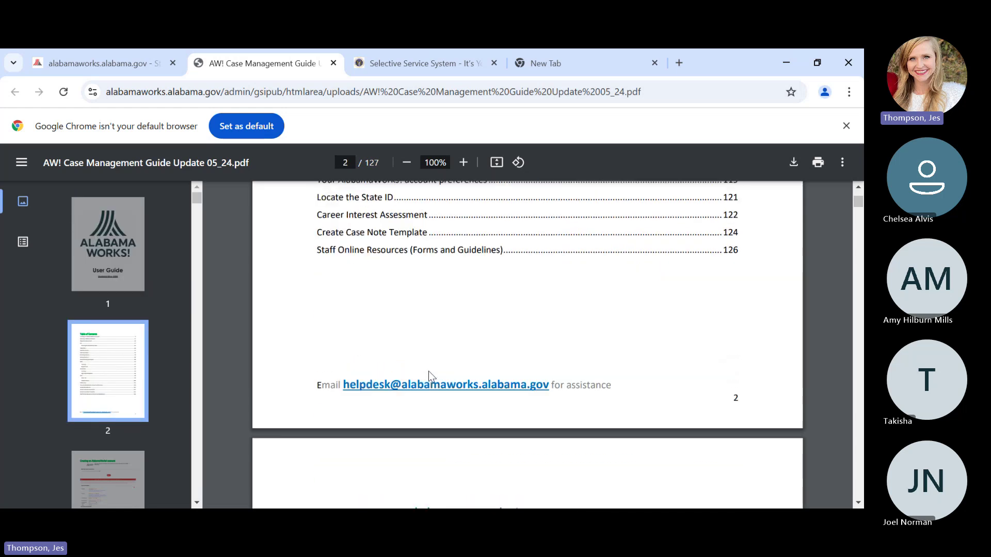
pyautogui.scroll(-15, 428, 371)
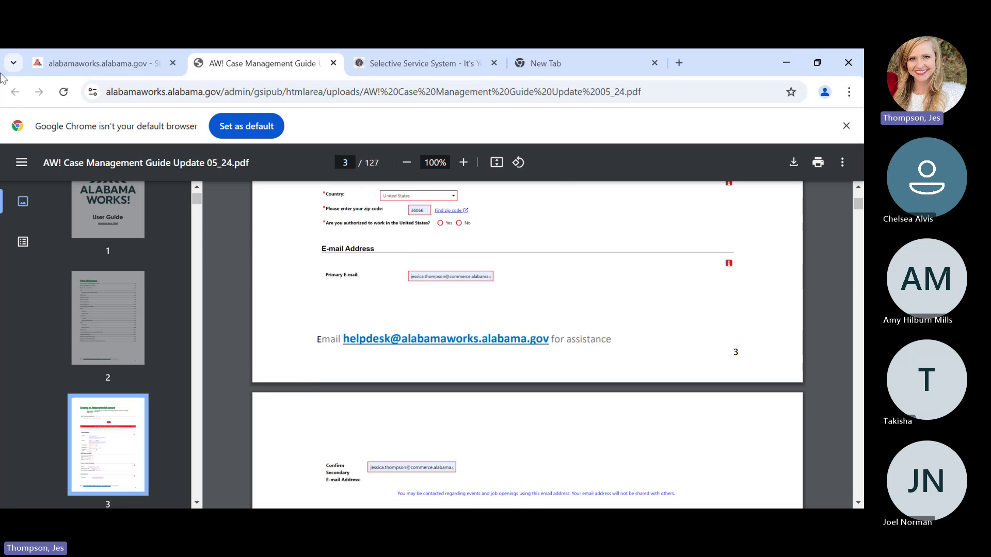
# - From Staff Online Resources, open the WIOA Youth Training Videos channel and scroll to its Videos list
pyautogui.click(86, 60)
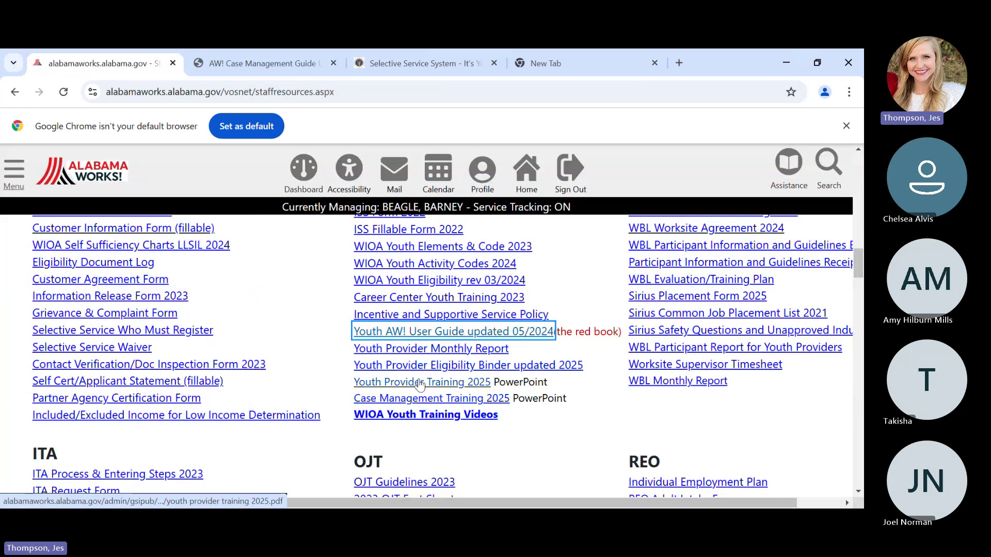
pyautogui.click(414, 416)
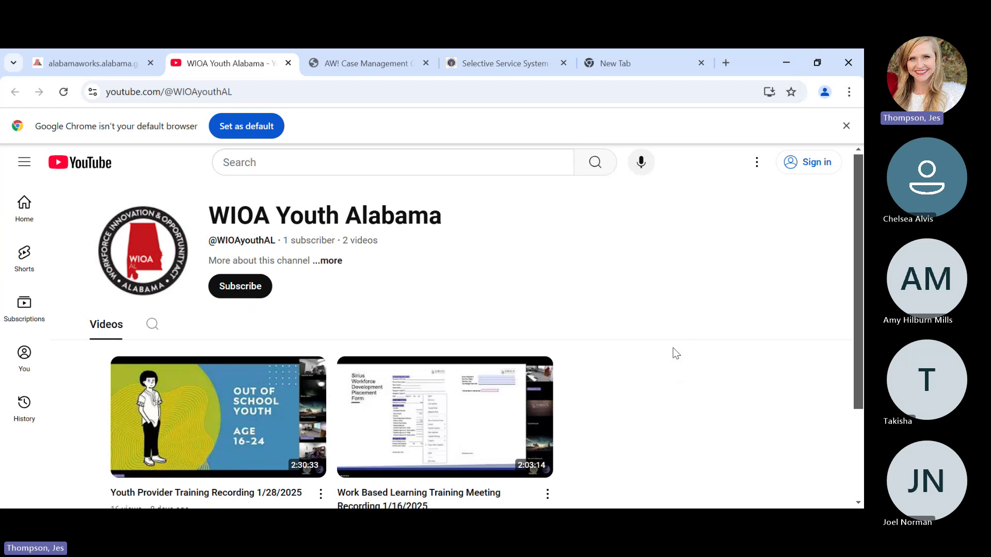
pyautogui.scroll(-3, 329, 414)
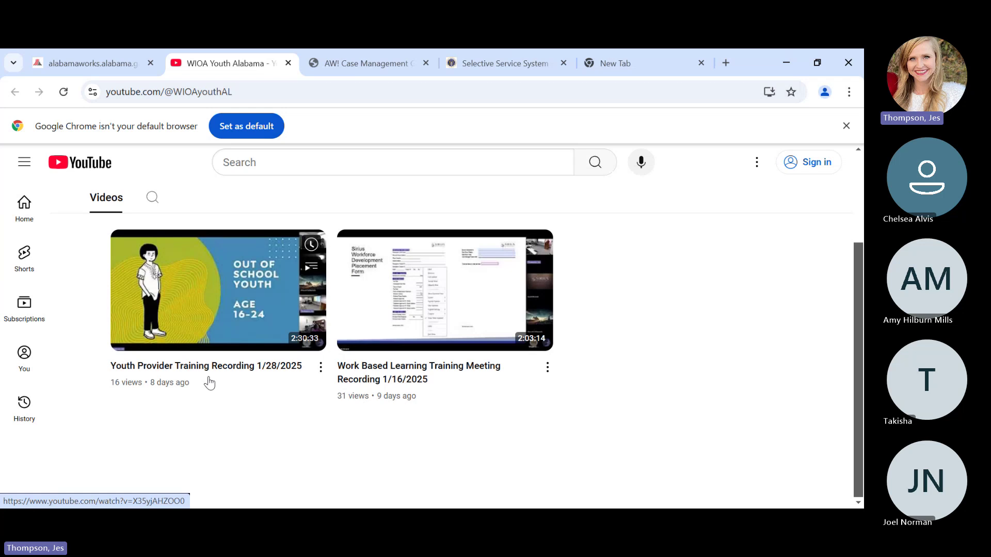
# - Return to the alabamaworks tab and scroll to the Eligibility, Youth and WBL document sections
pyautogui.click(71, 63)
pyautogui.scroll(1, 119, 362)
pyautogui.scroll(-7, 156, 385)
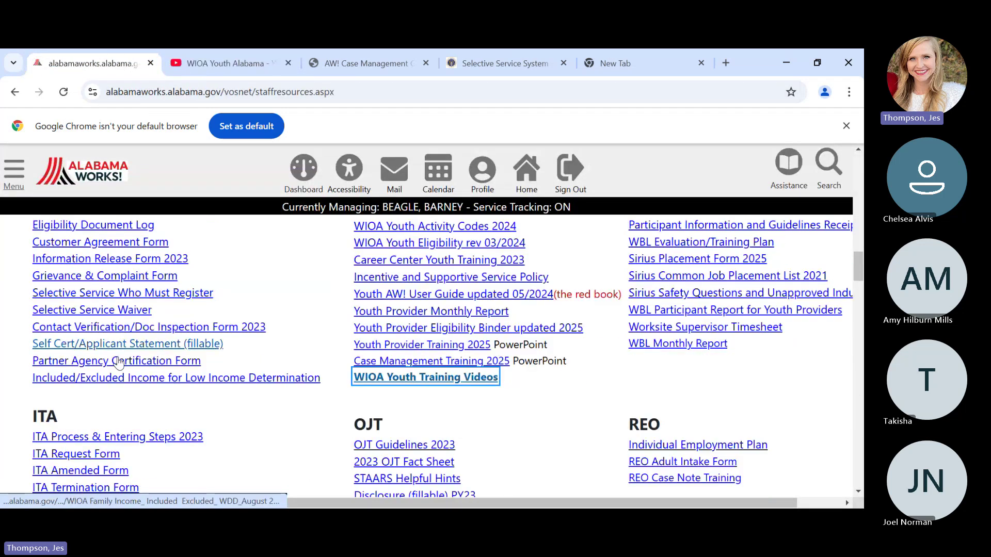
pyautogui.scroll(5, 155, 392)
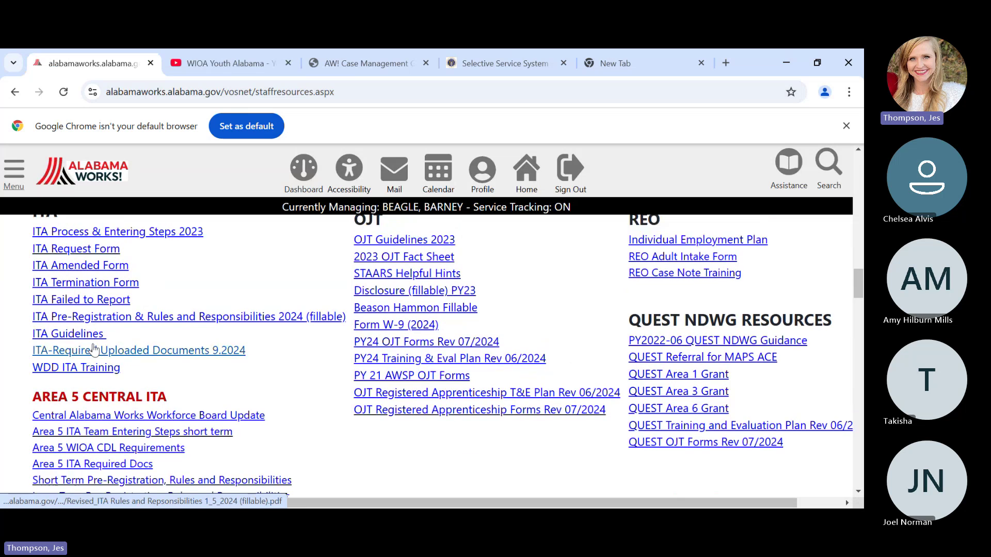
pyautogui.scroll(1, 420, 239)
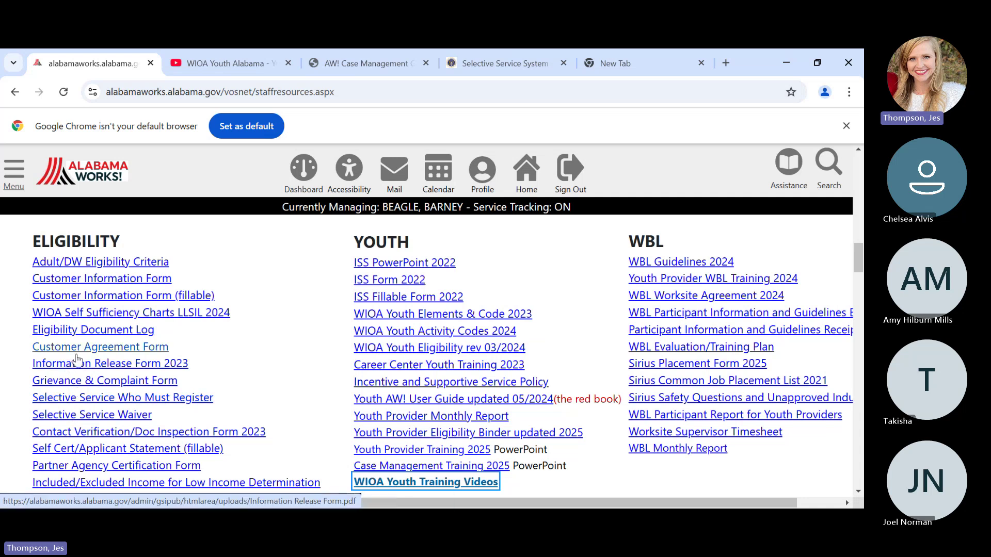
pyautogui.scroll(-1, 322, 335)
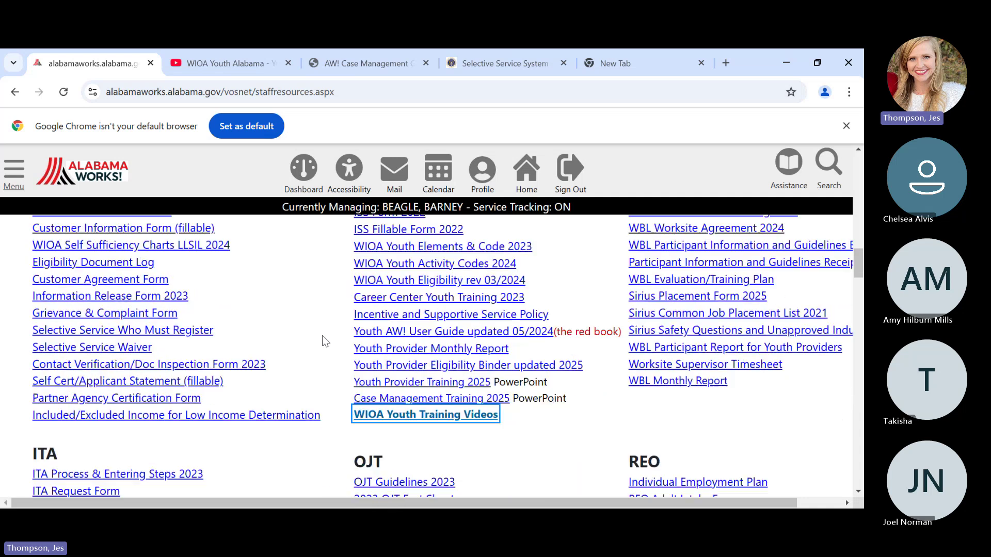
pyautogui.scroll(1, 321, 336)
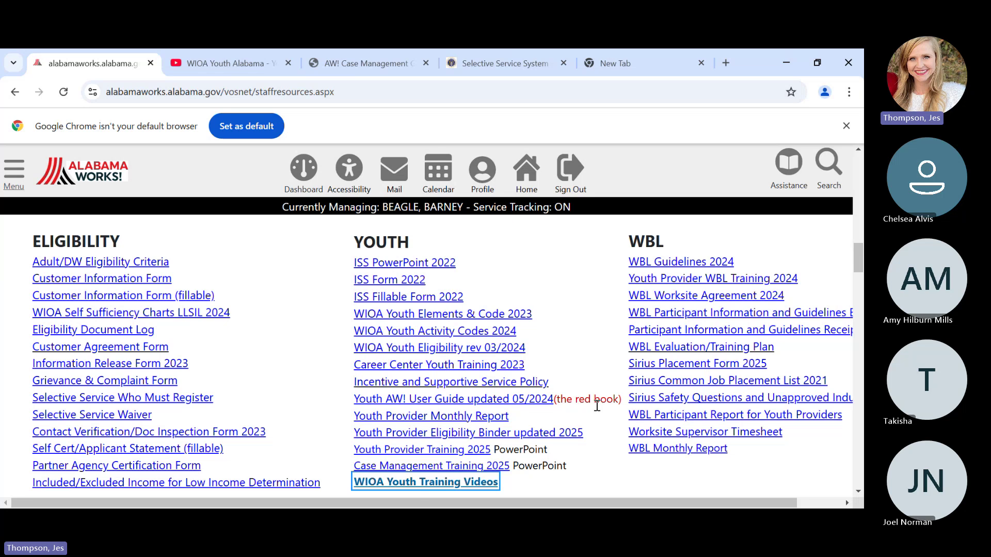